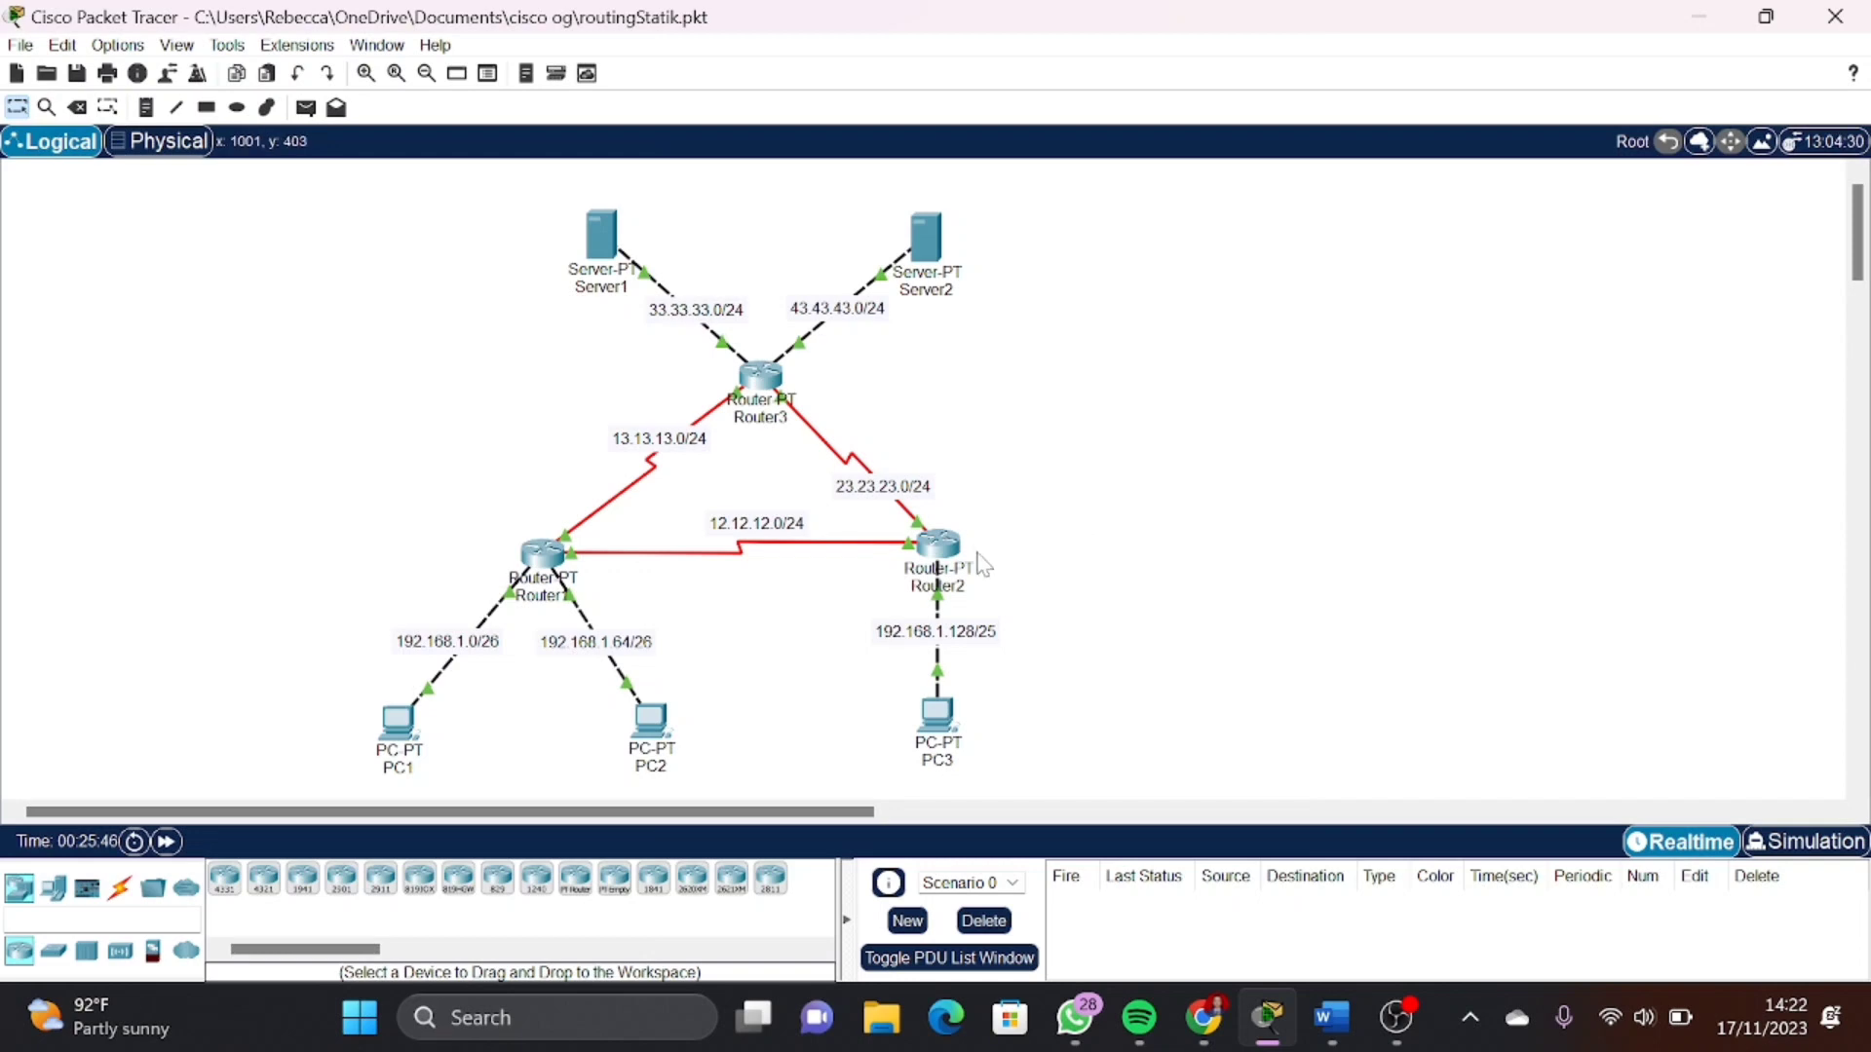
Check the IPv4 address and subnet mask on Router1's FastEthernet0/0 and FastEthernet1/0 interfaces
{"action": "left_click", "coordinate": [542, 560]}
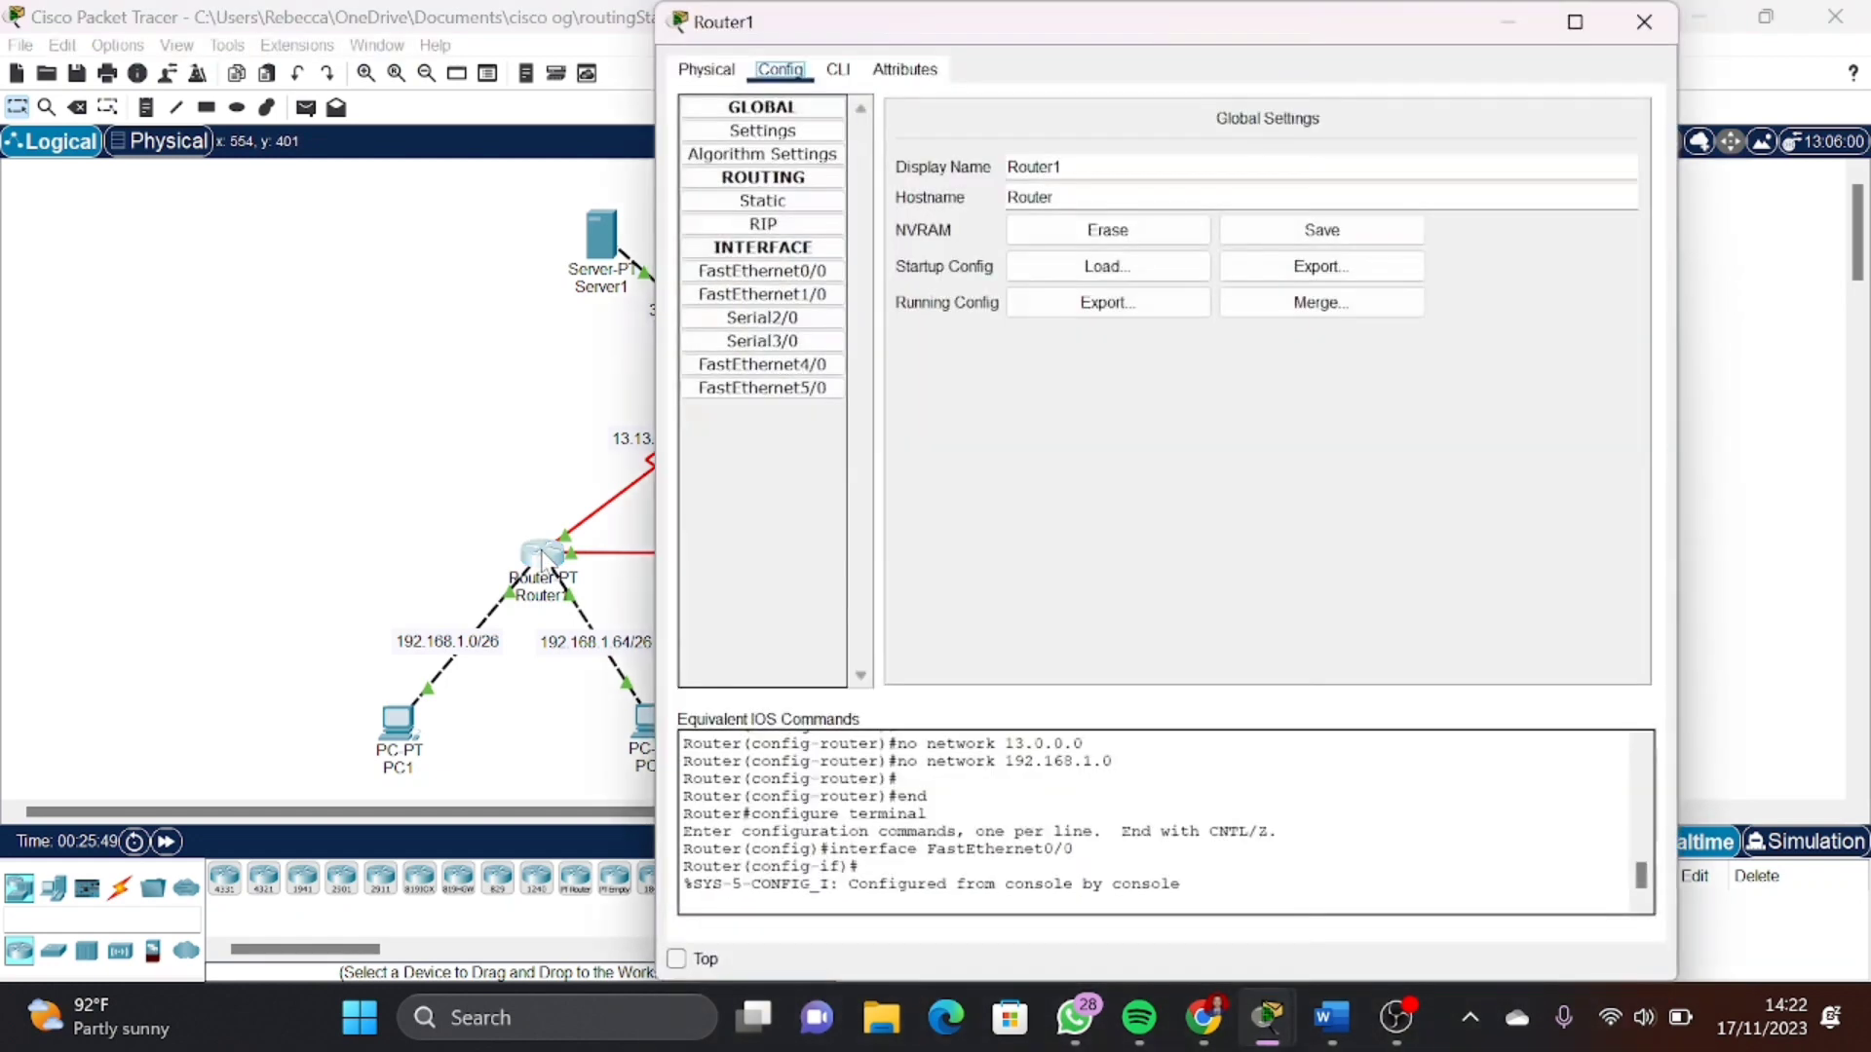
{"action": "left_click", "coordinate": [750, 136]}
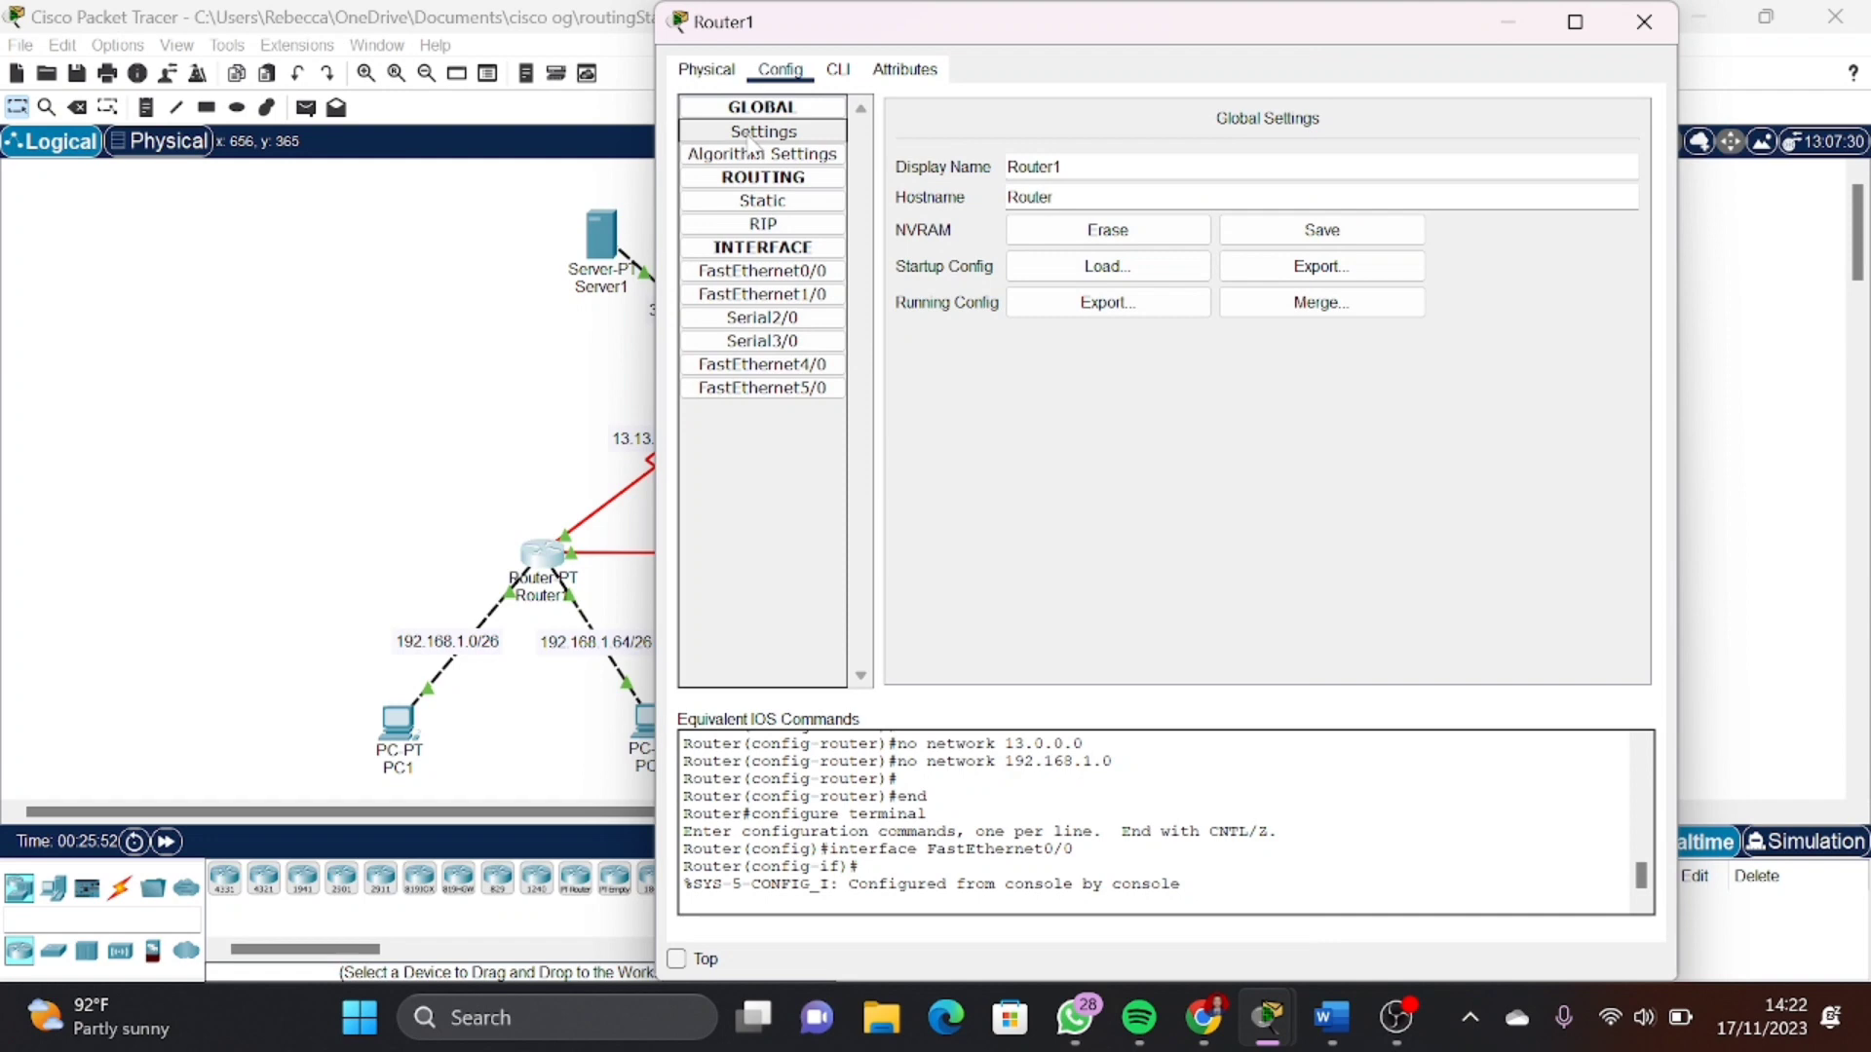
{"action": "left_click", "coordinate": [768, 205]}
{"action": "left_click", "coordinate": [814, 276]}
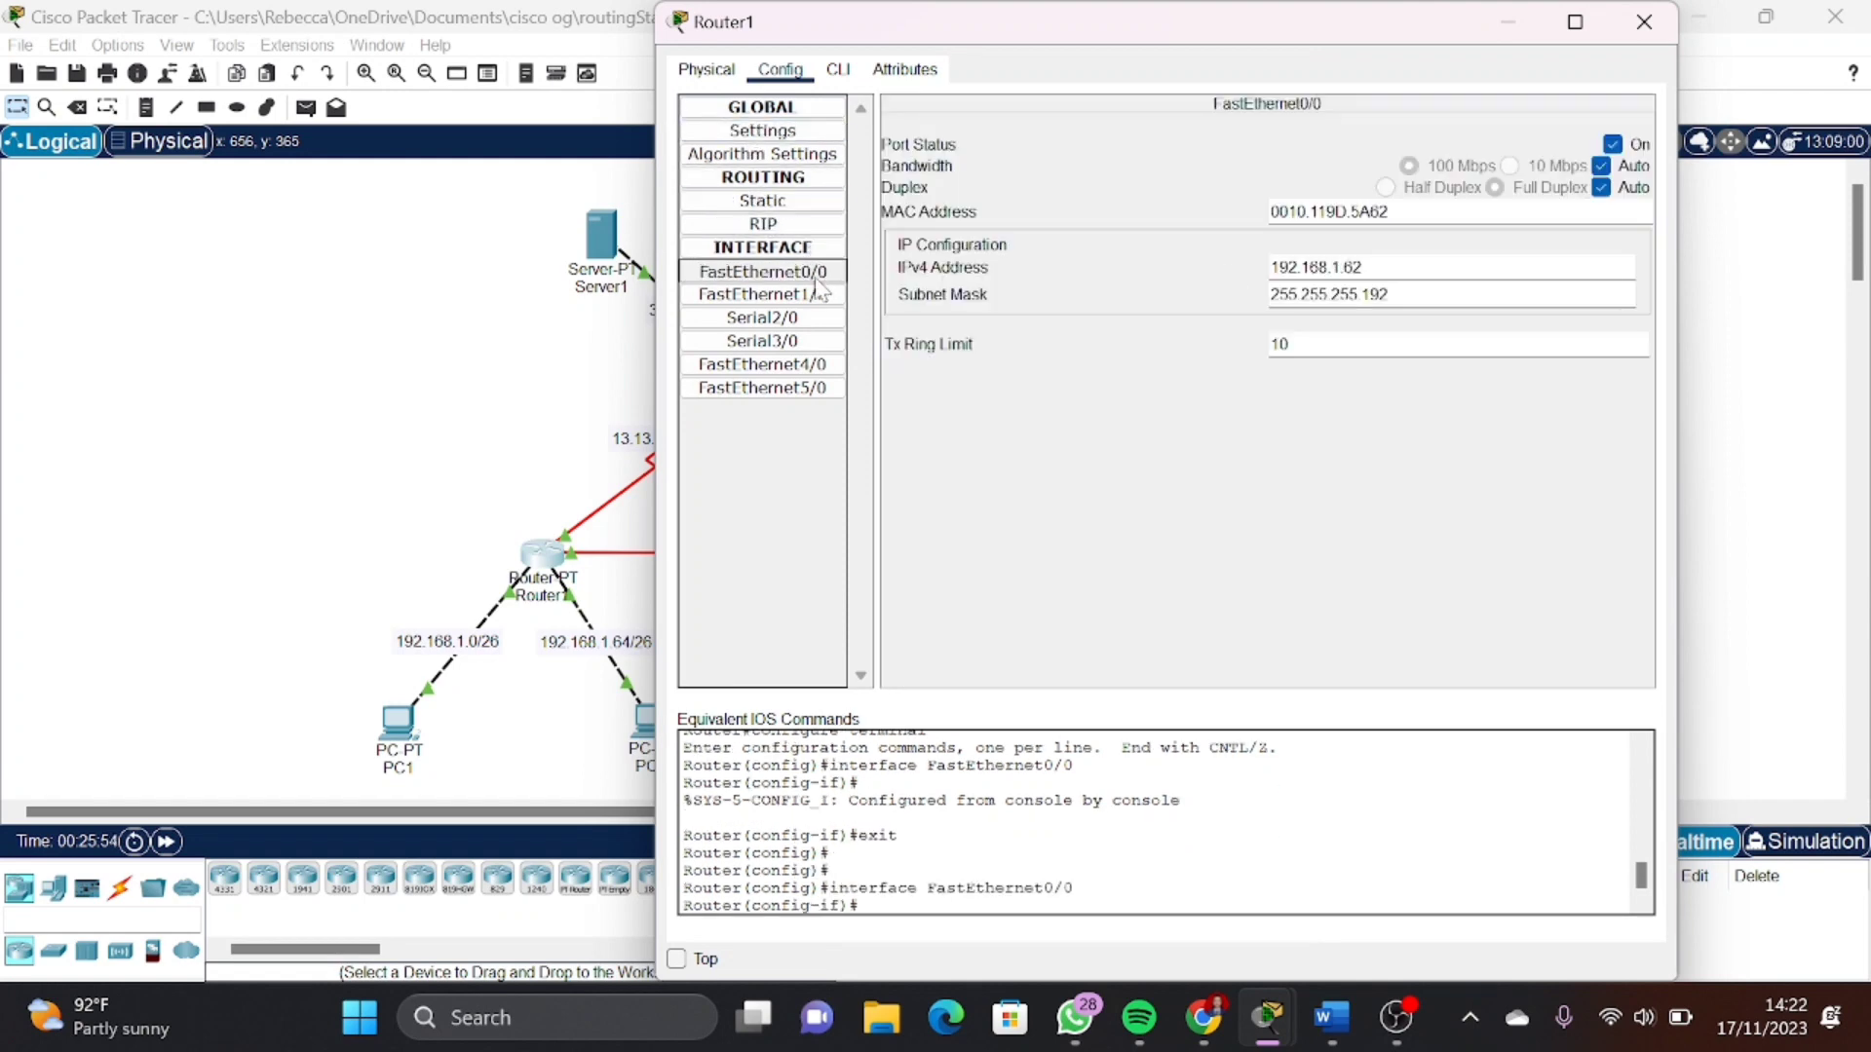
{"action": "left_click_drag", "start_coordinate": [1086, 33], "coordinate": [1248, 60]}
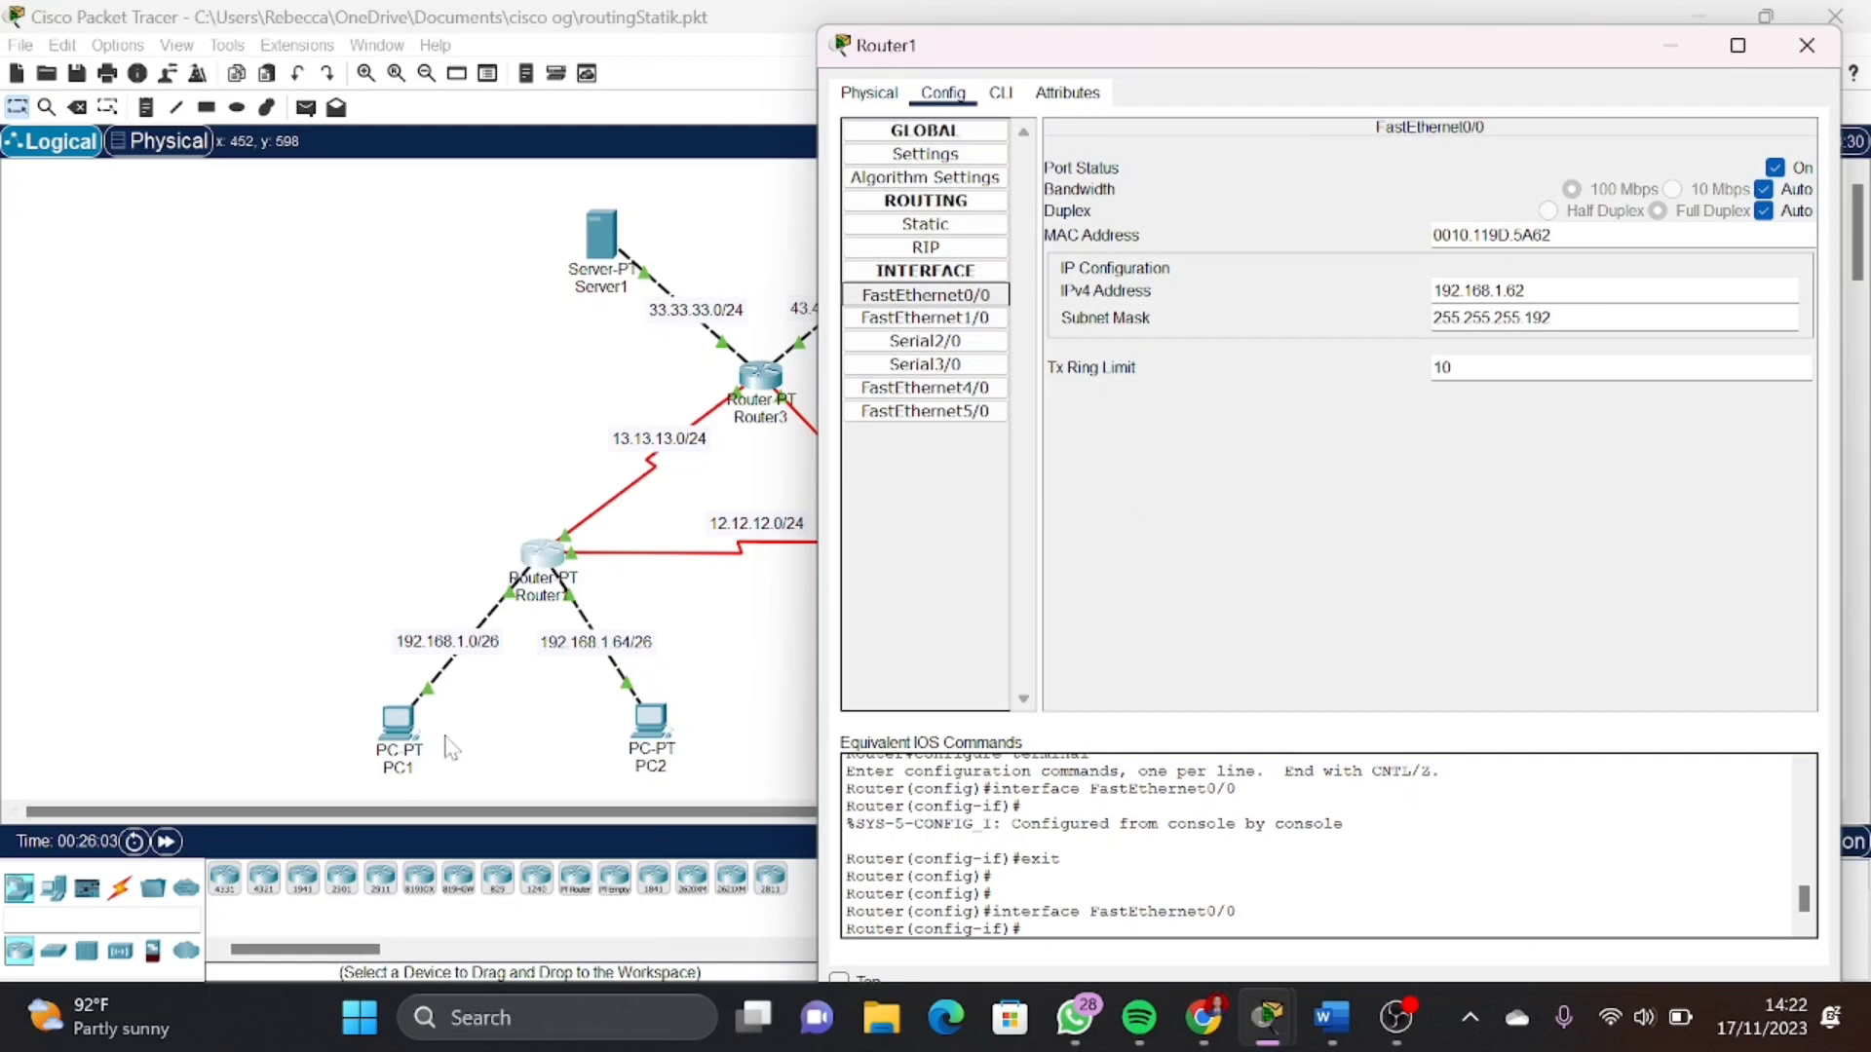
{"action": "left_click", "coordinate": [926, 294]}
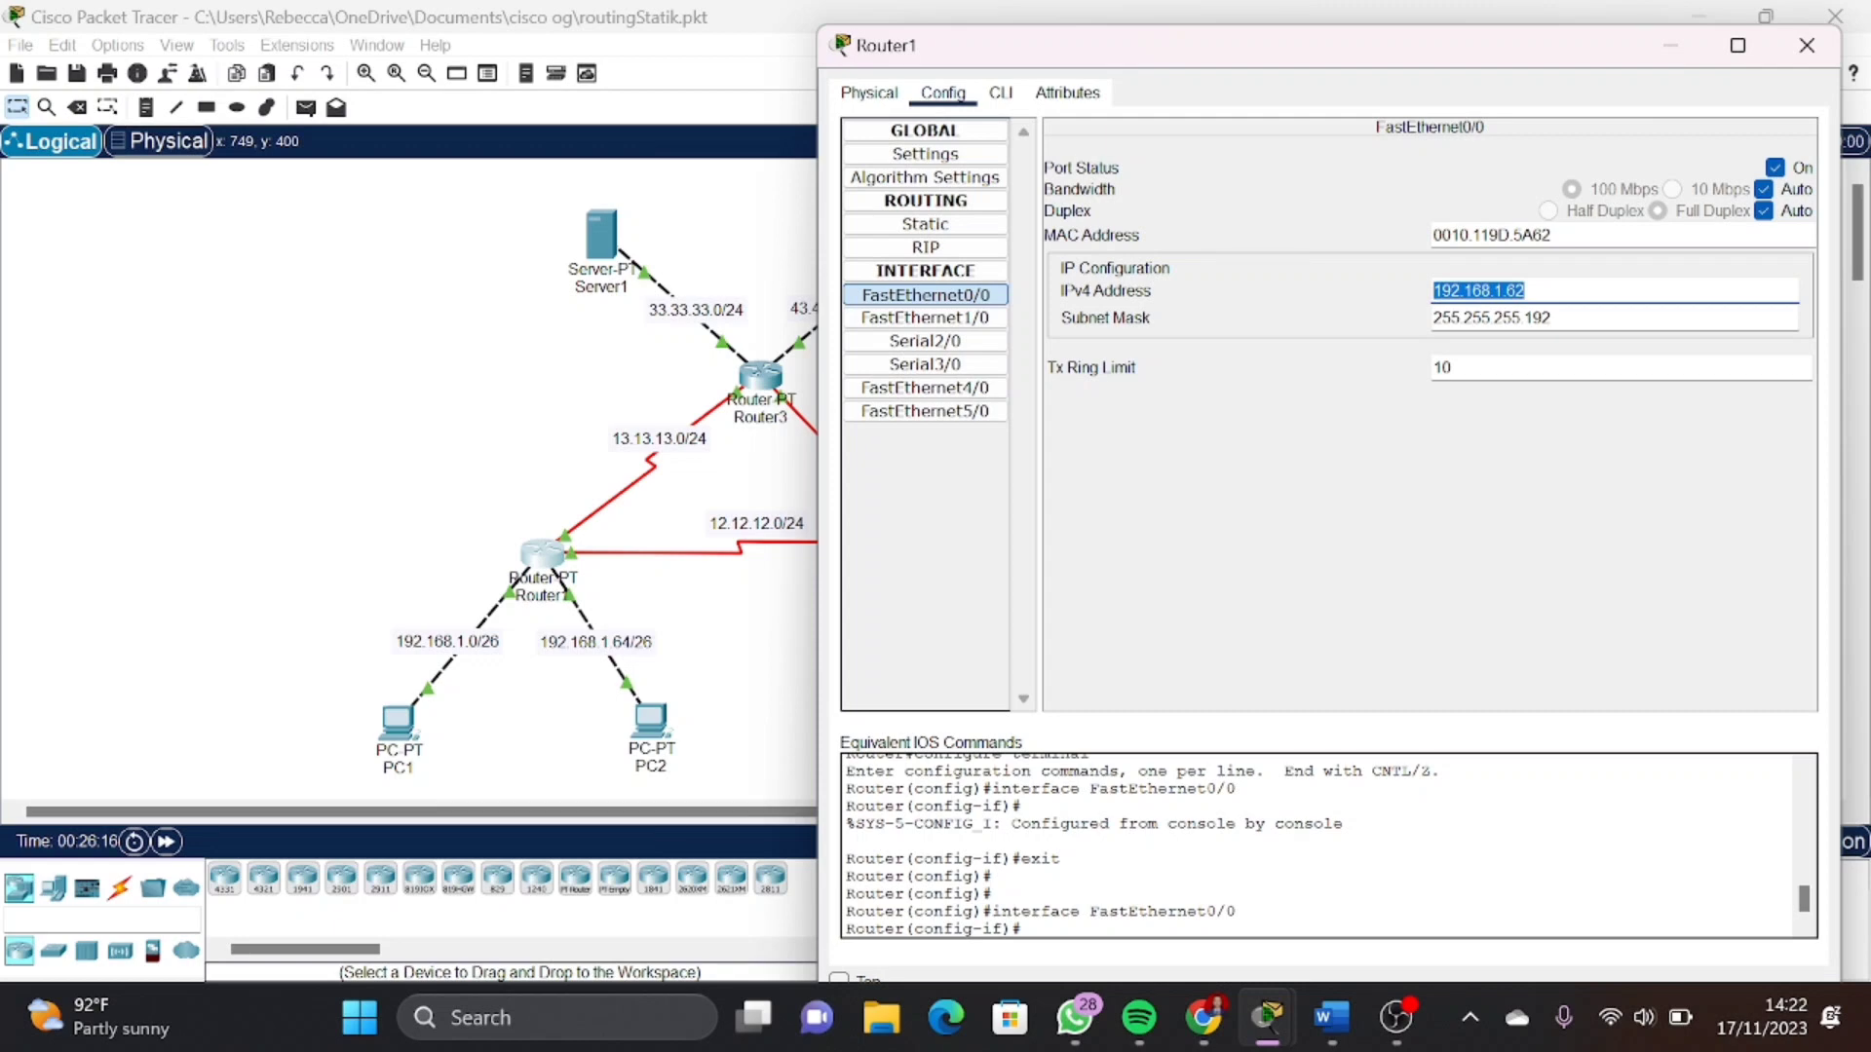
{"action": "left_click", "coordinate": [983, 328]}
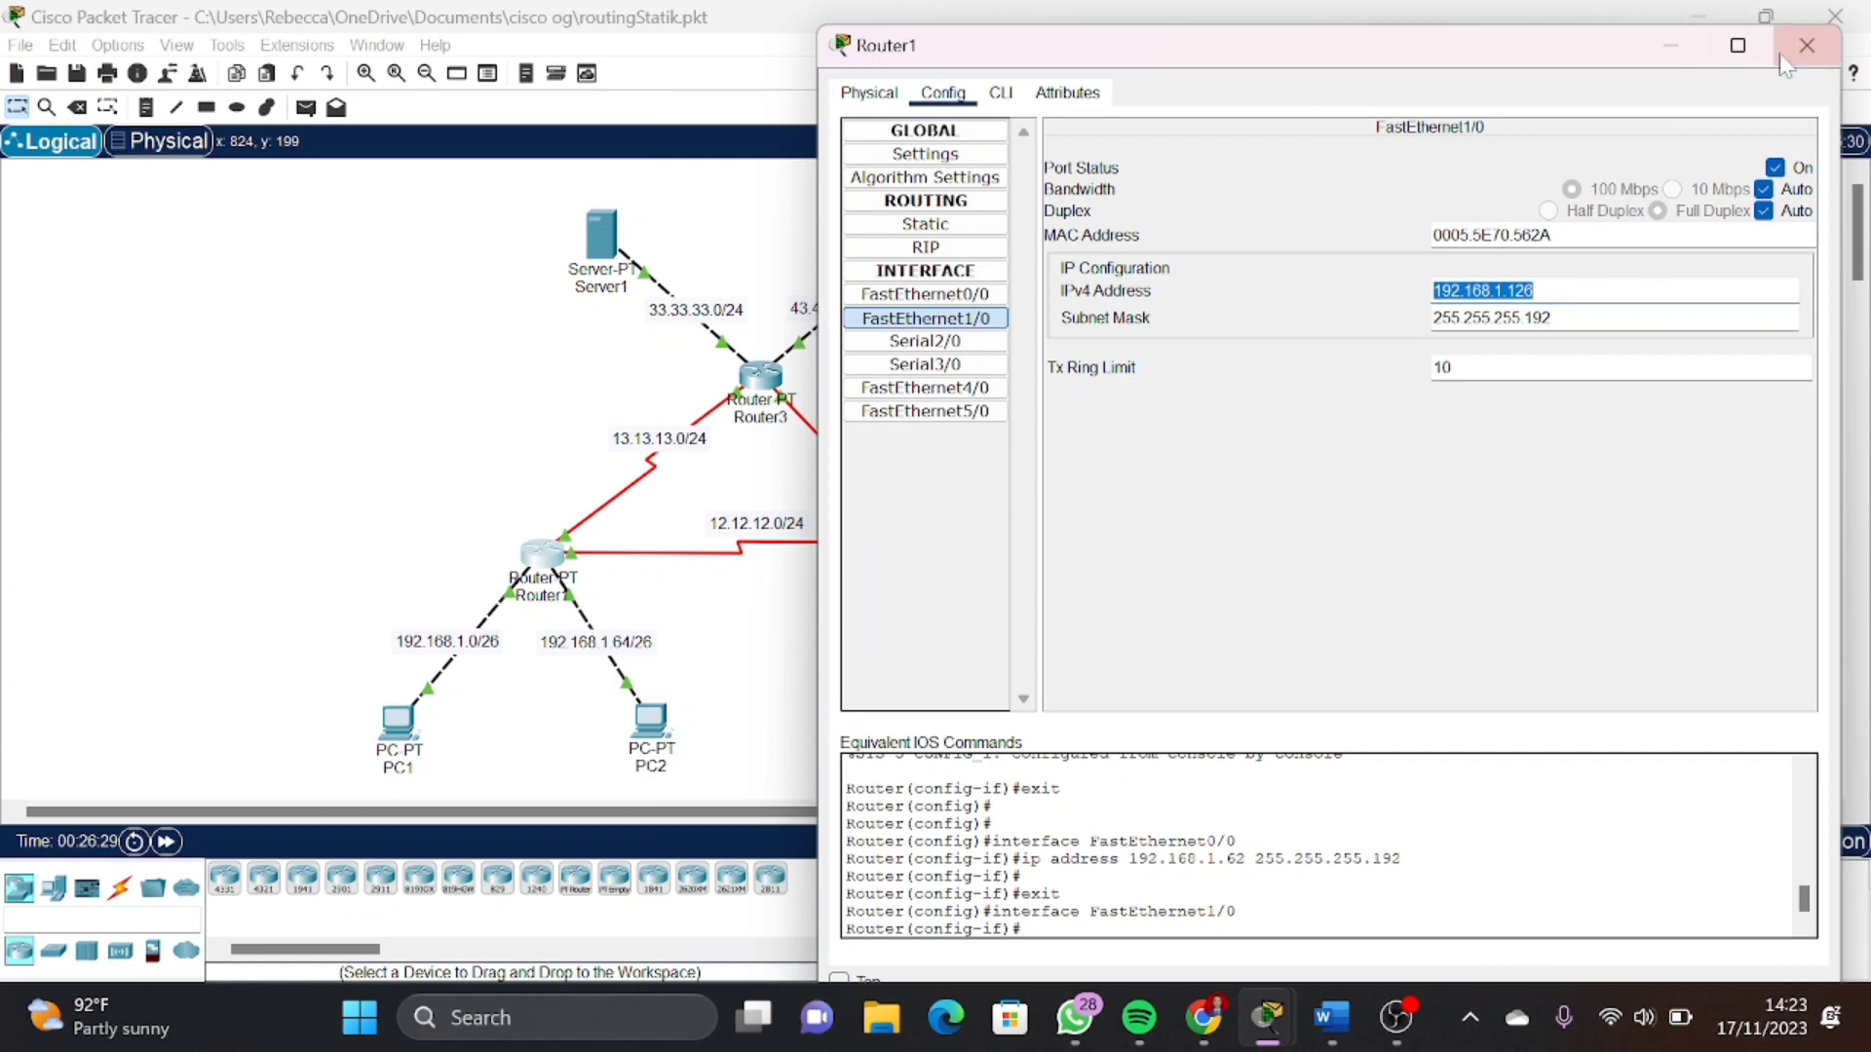
{"action": "left_click", "coordinate": [1807, 45]}
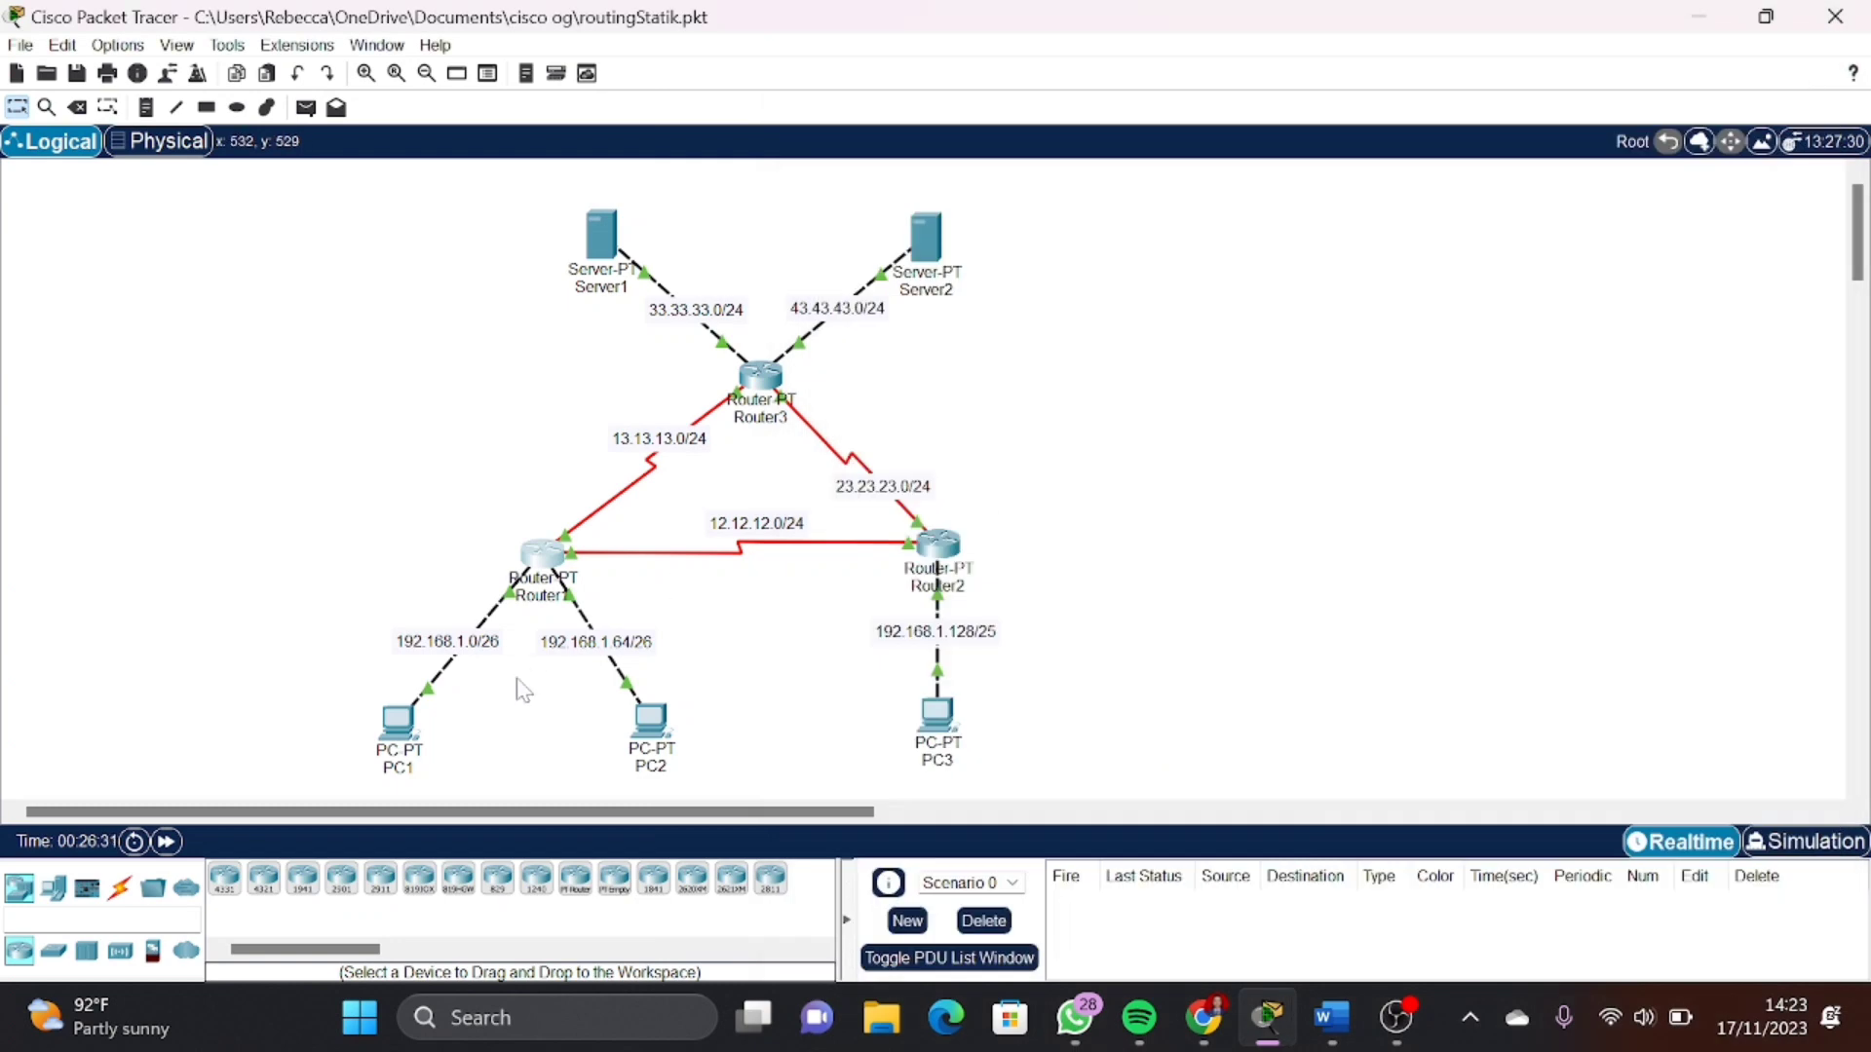
Check PC1's FastEthernet0 IP configuration and its IPv4 default gateway
{"action": "left_click", "coordinate": [400, 726]}
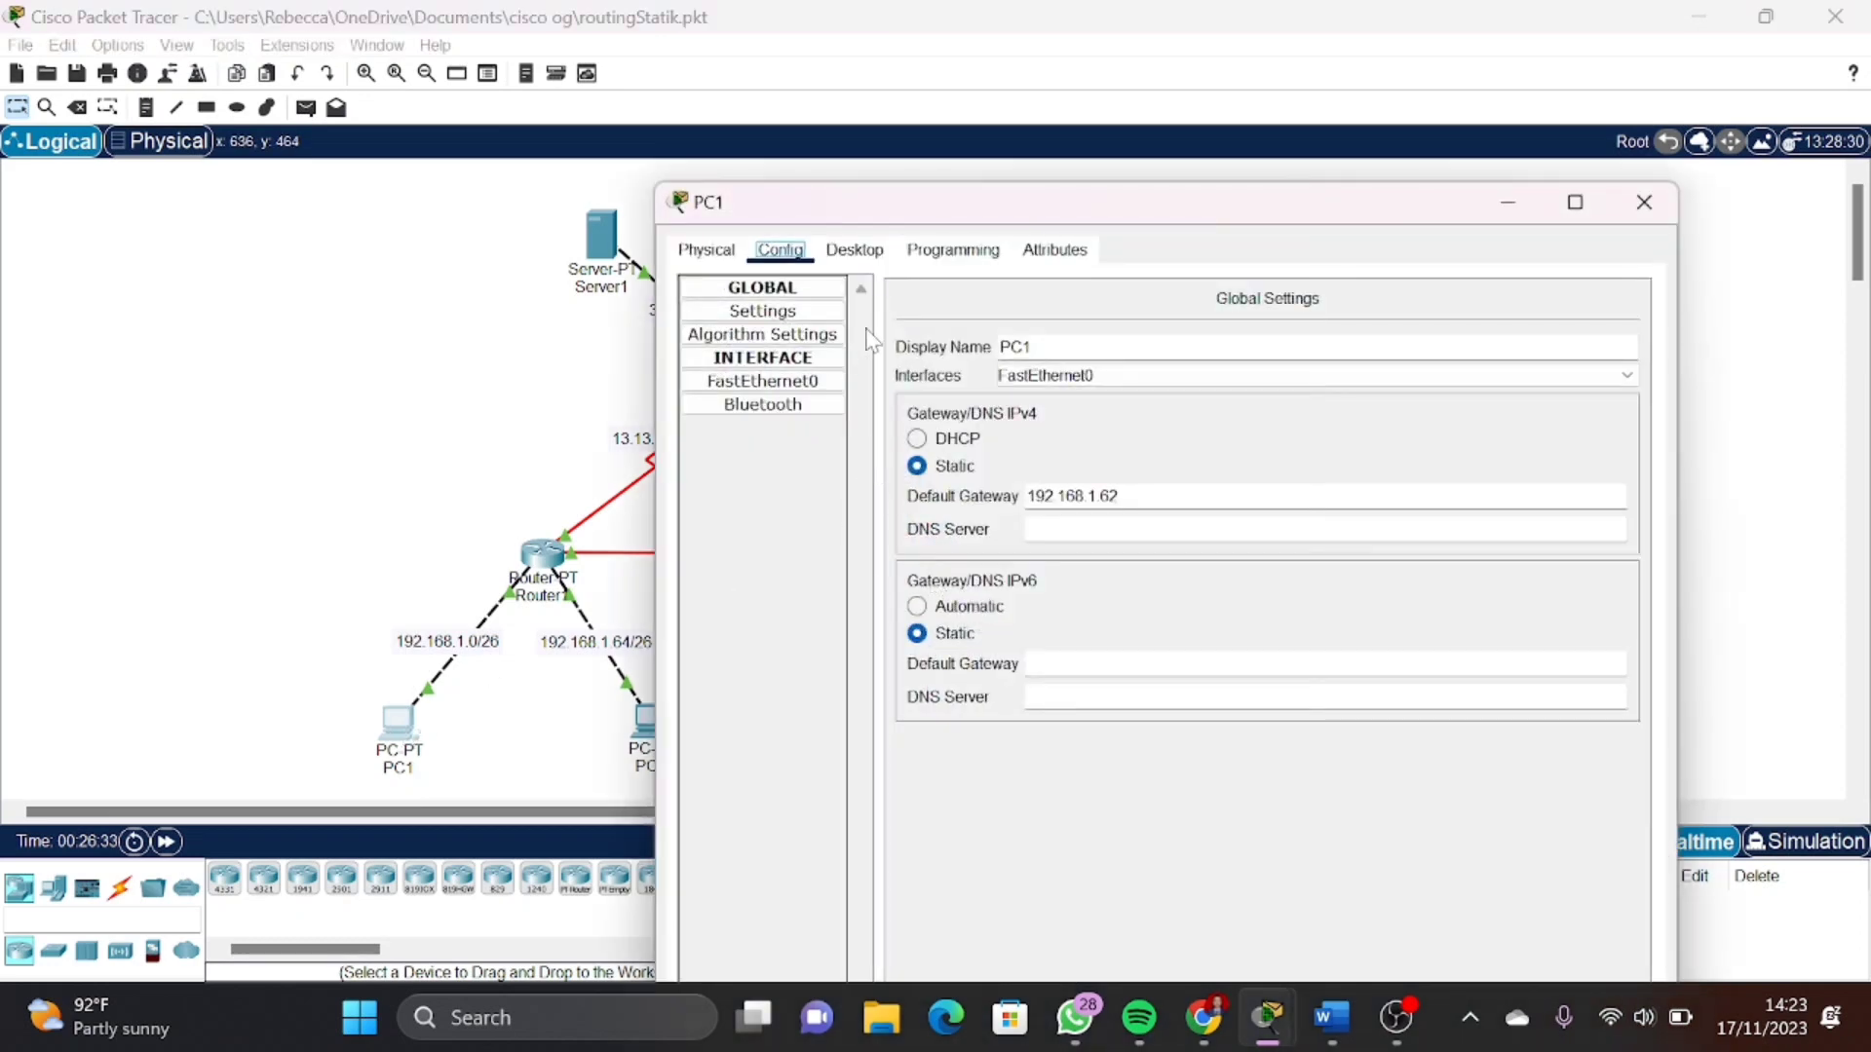
{"action": "left_click_drag", "start_coordinate": [1249, 207], "coordinate": [1434, 139]}
{"action": "left_click", "coordinate": [1016, 314]}
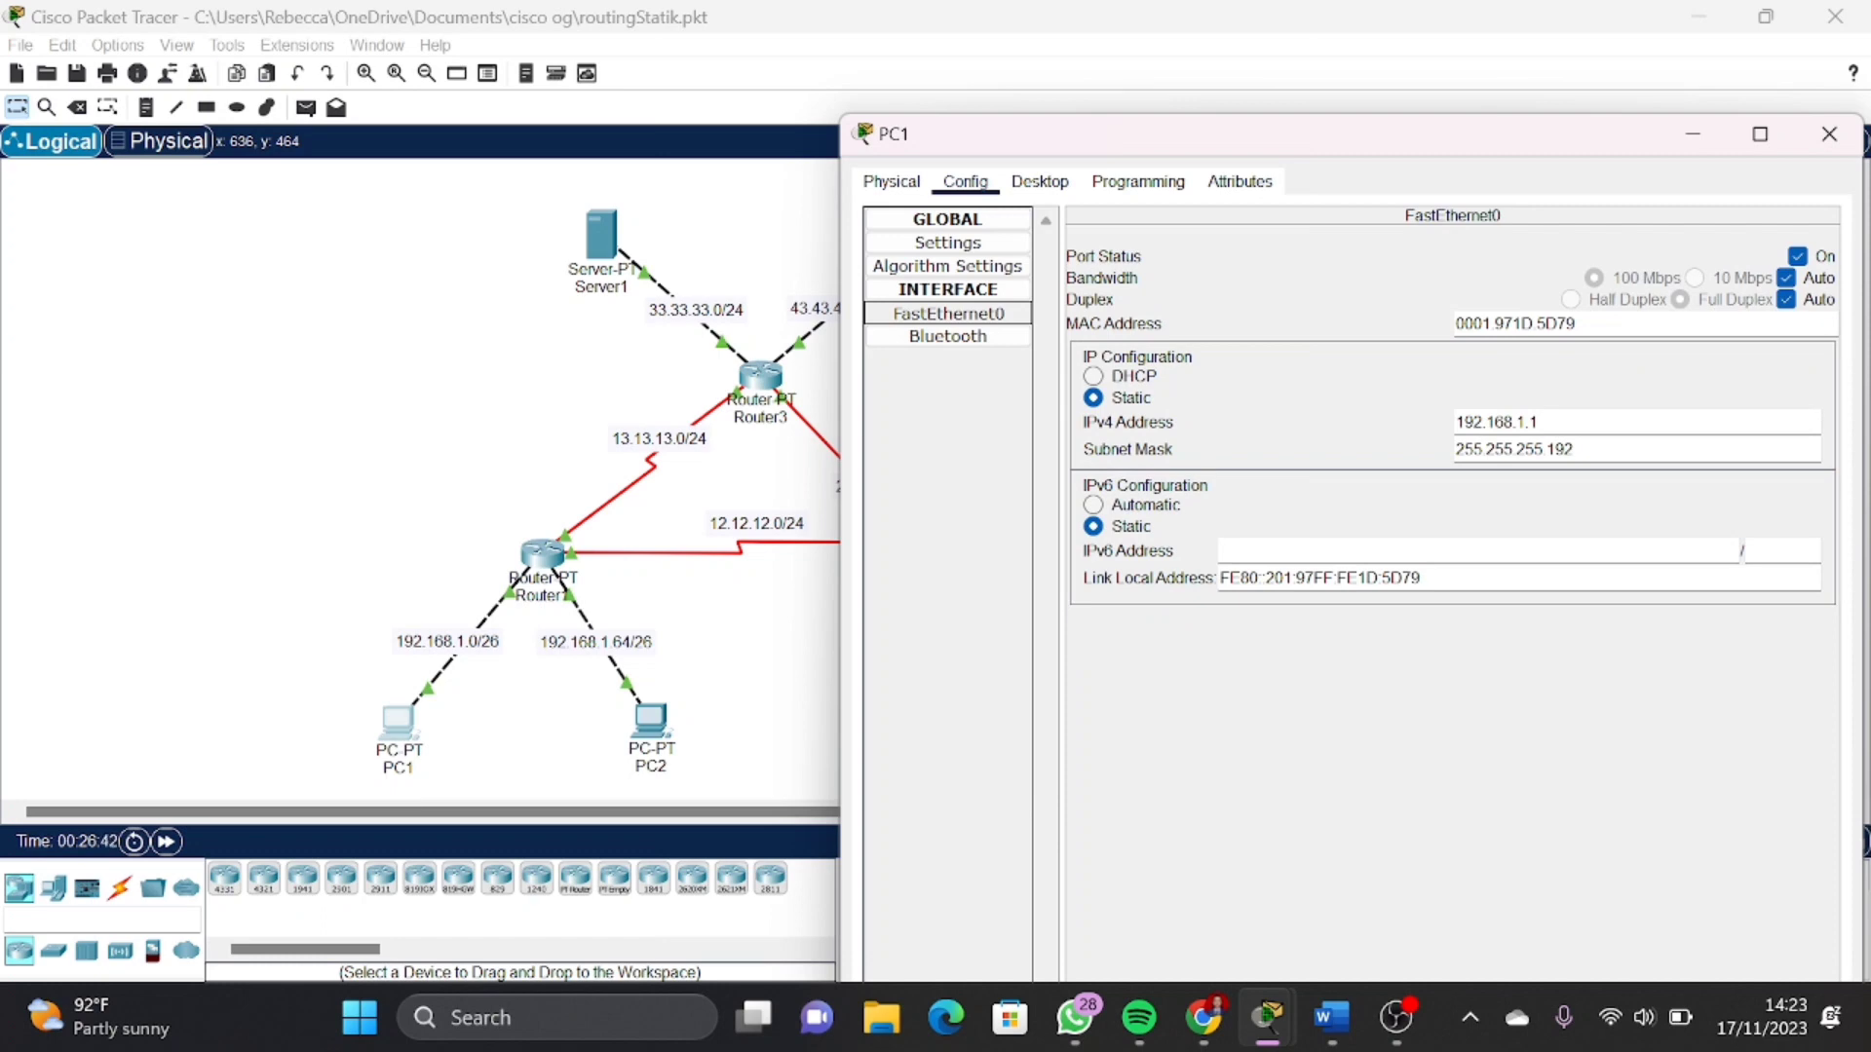
{"action": "left_click", "coordinate": [941, 245]}
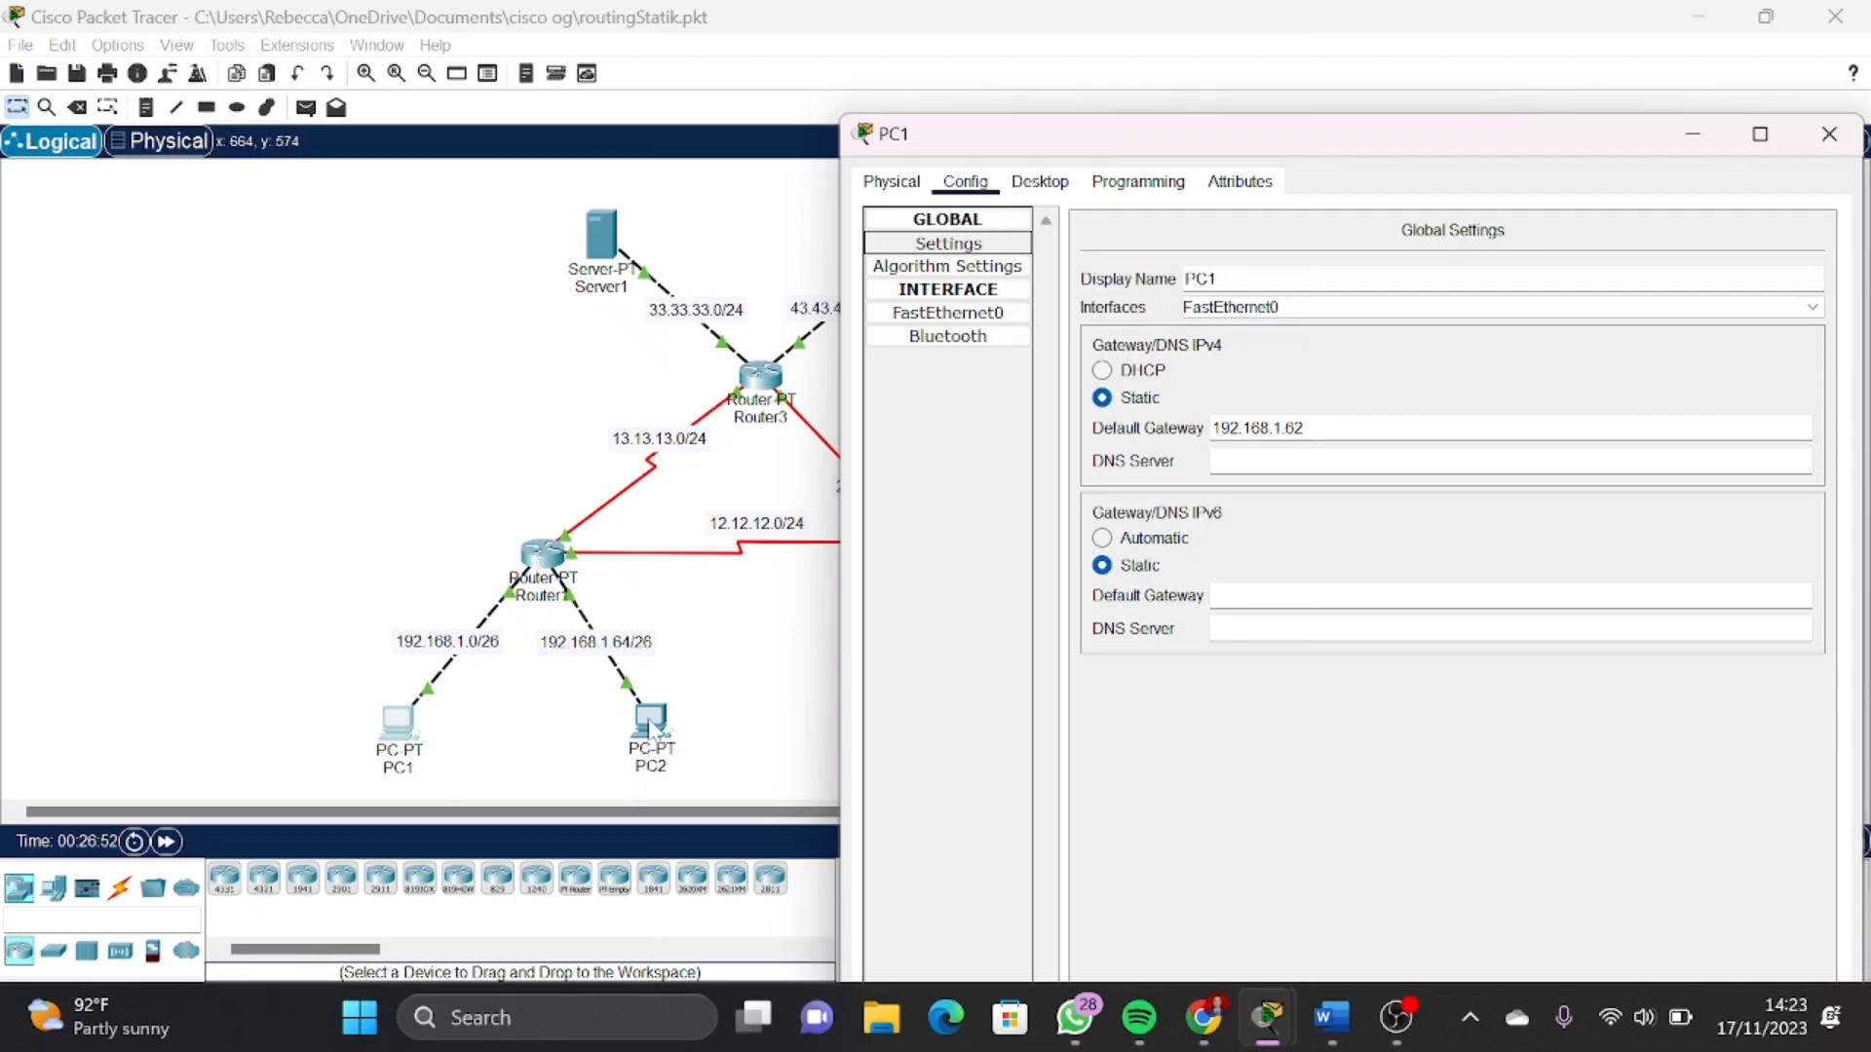
{"action": "left_click", "coordinate": [1830, 134]}
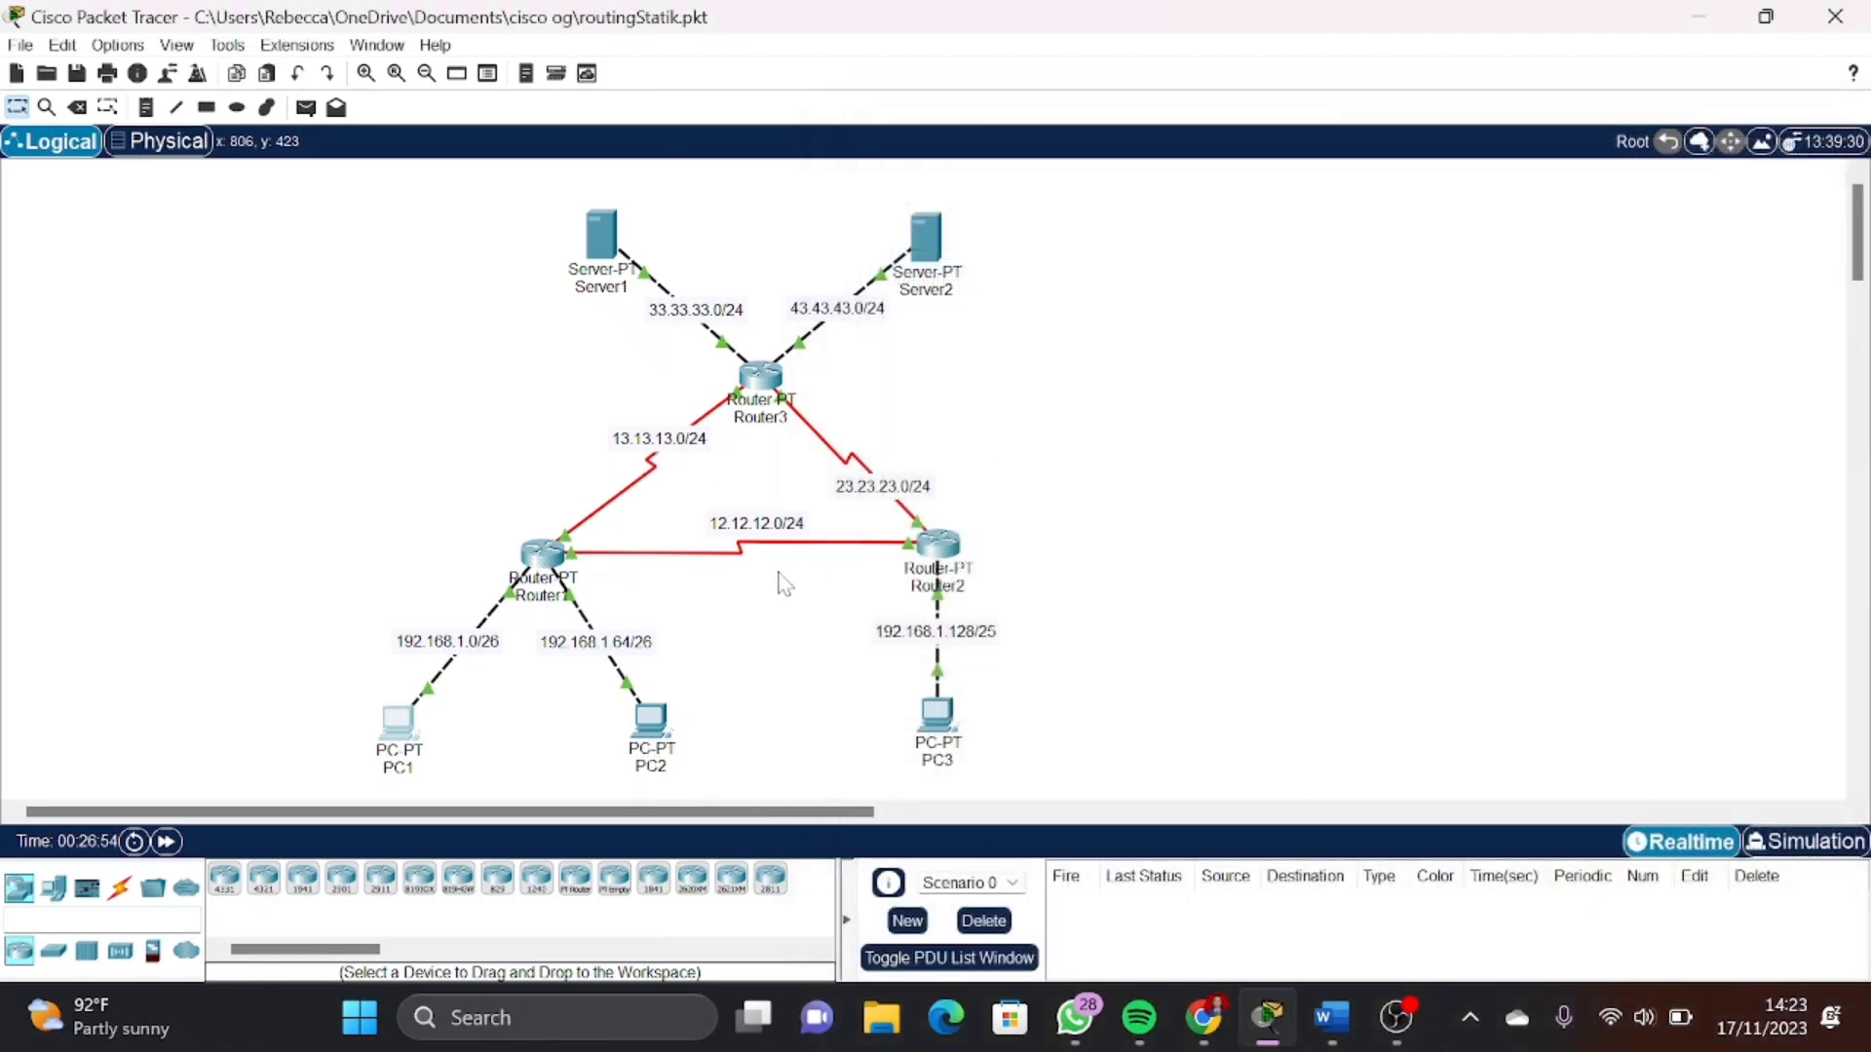
Check the IP configuration of Router1's Serial2/0 and Serial3/0 interfaces, which link to the other two routers
{"action": "mouse_move", "coordinate": [550, 575]}
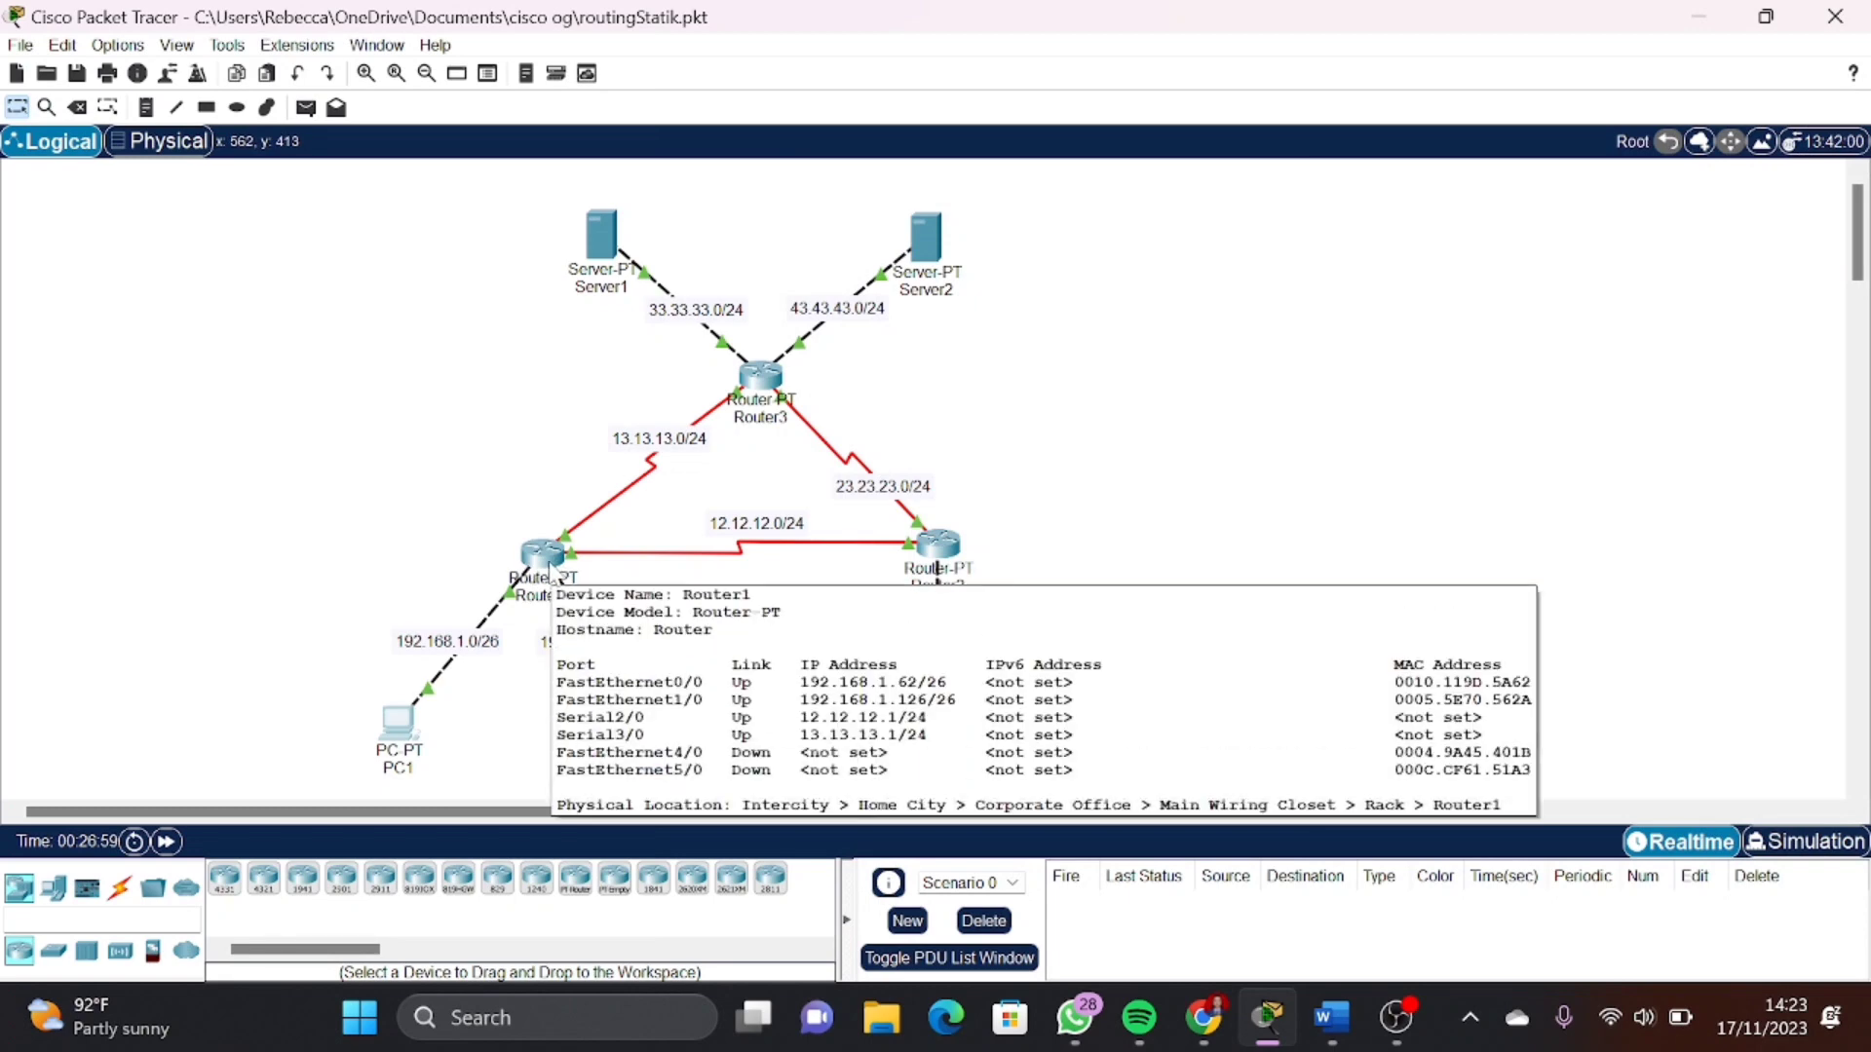
{"action": "left_click", "coordinate": [549, 570]}
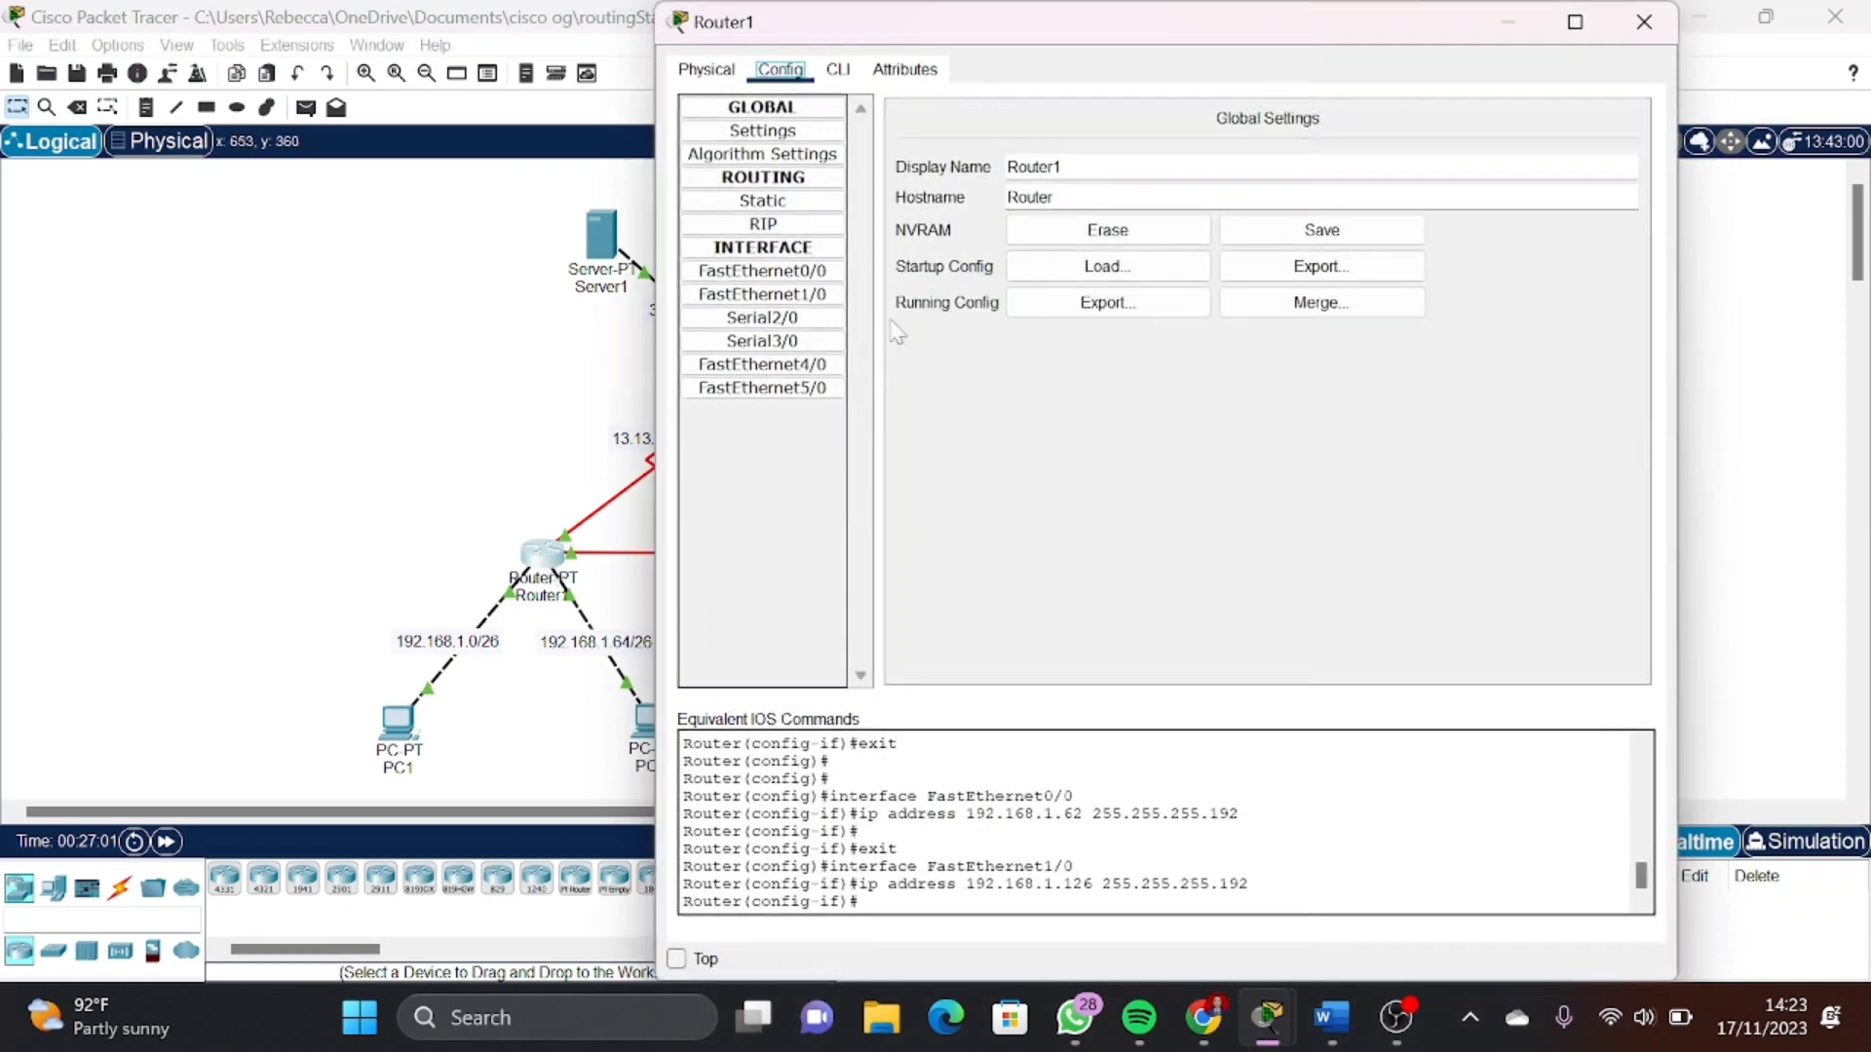
{"action": "left_click", "coordinate": [828, 324]}
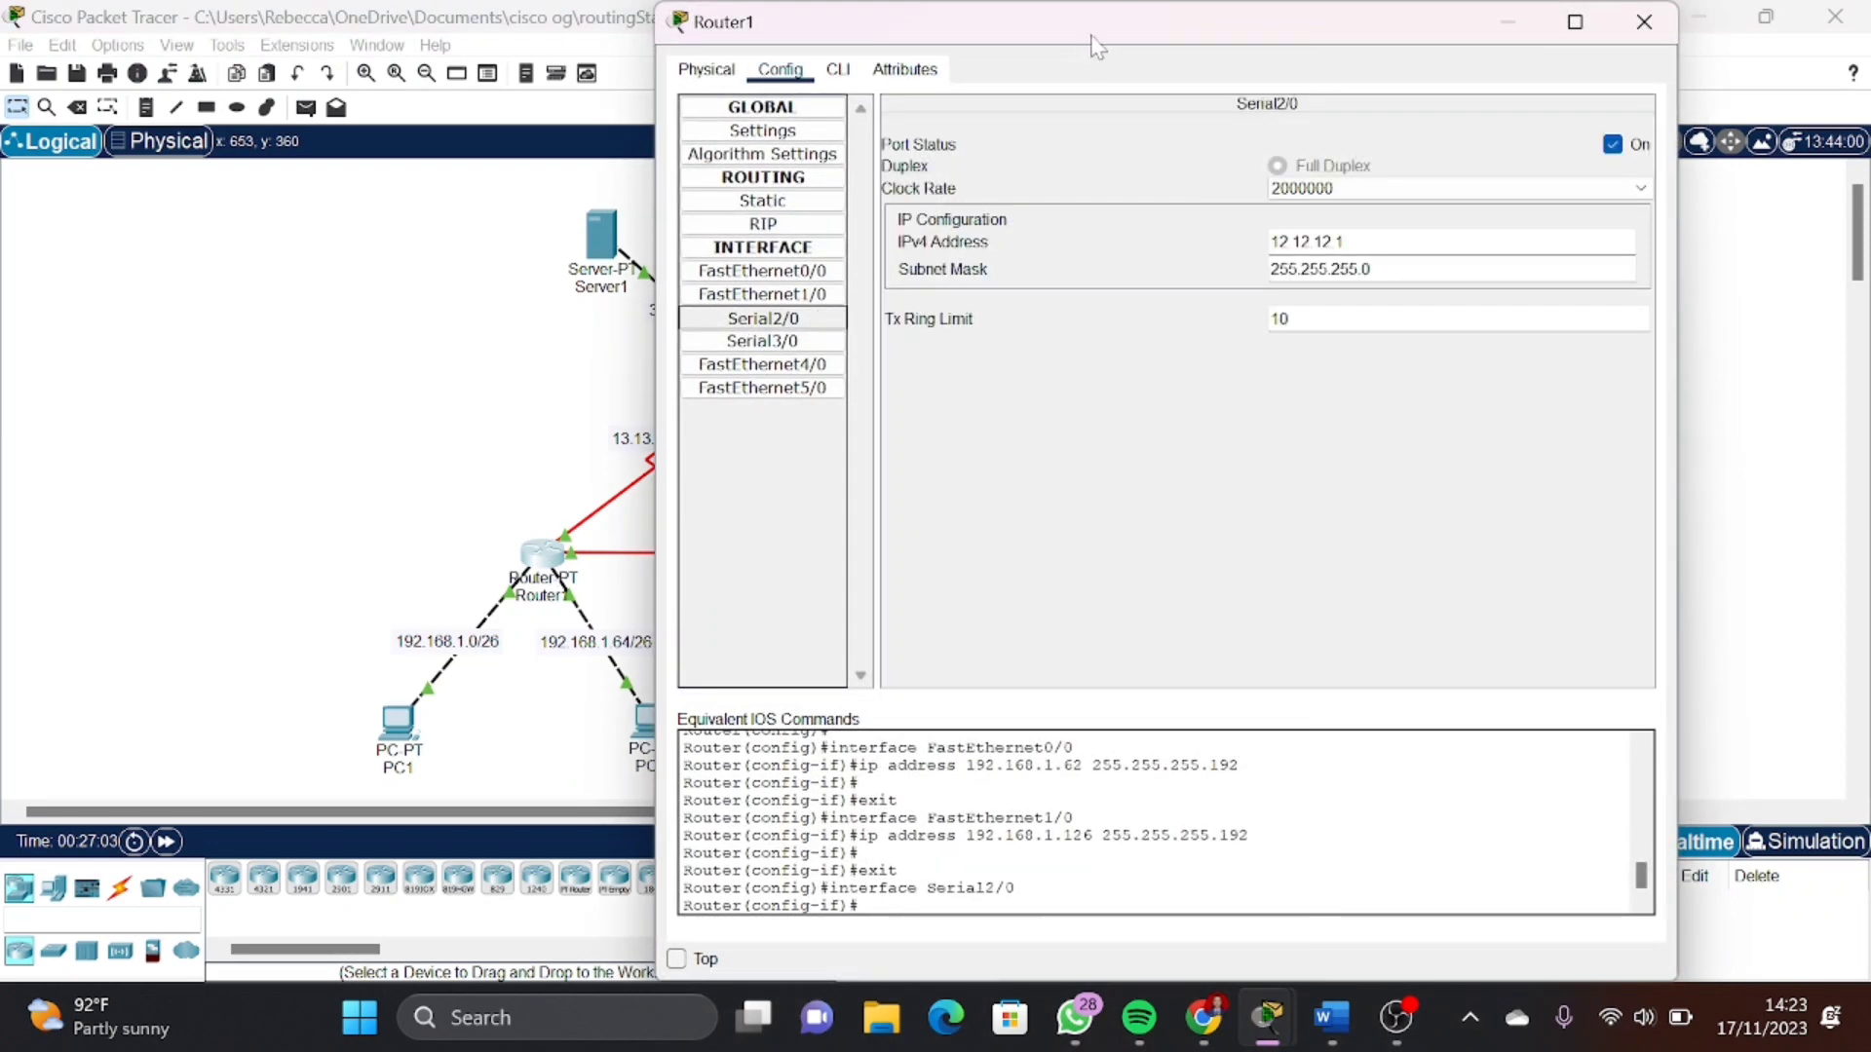
{"action": "left_click_drag", "start_coordinate": [1067, 30], "coordinate": [1376, 114]}
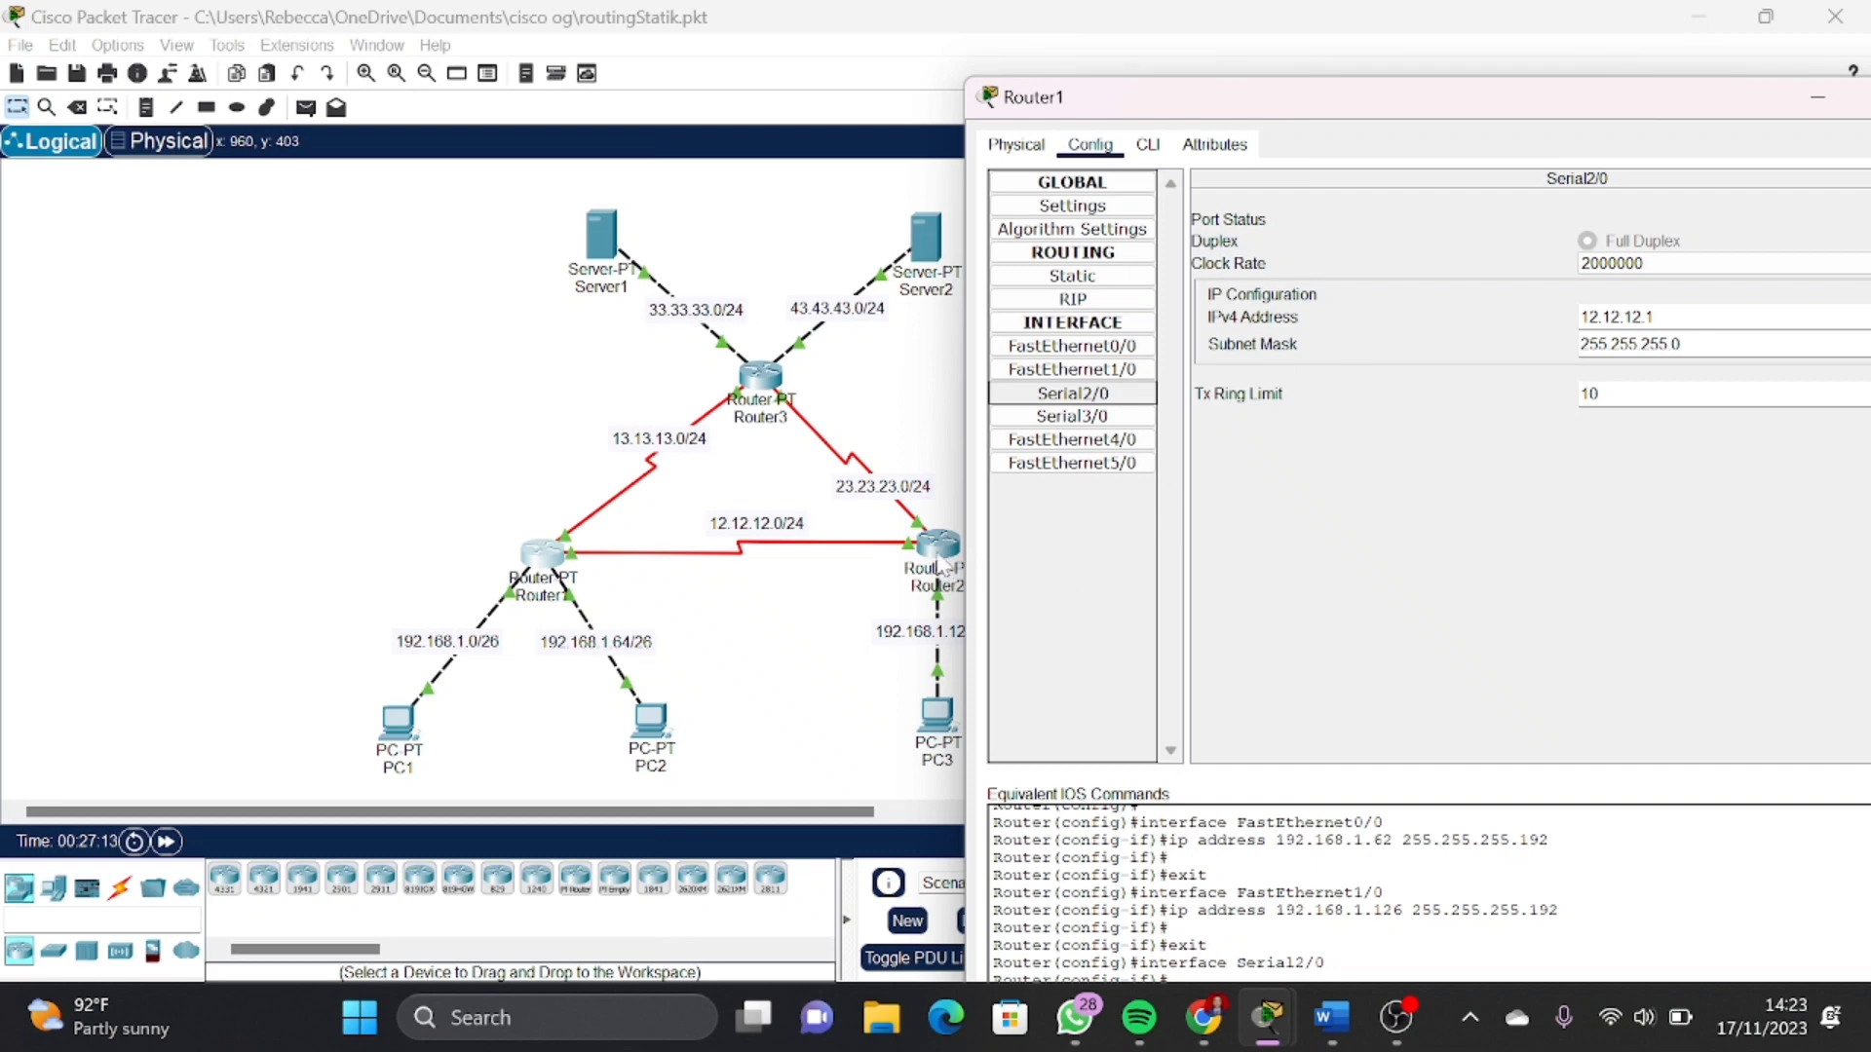
{"action": "left_click", "coordinate": [1124, 417]}
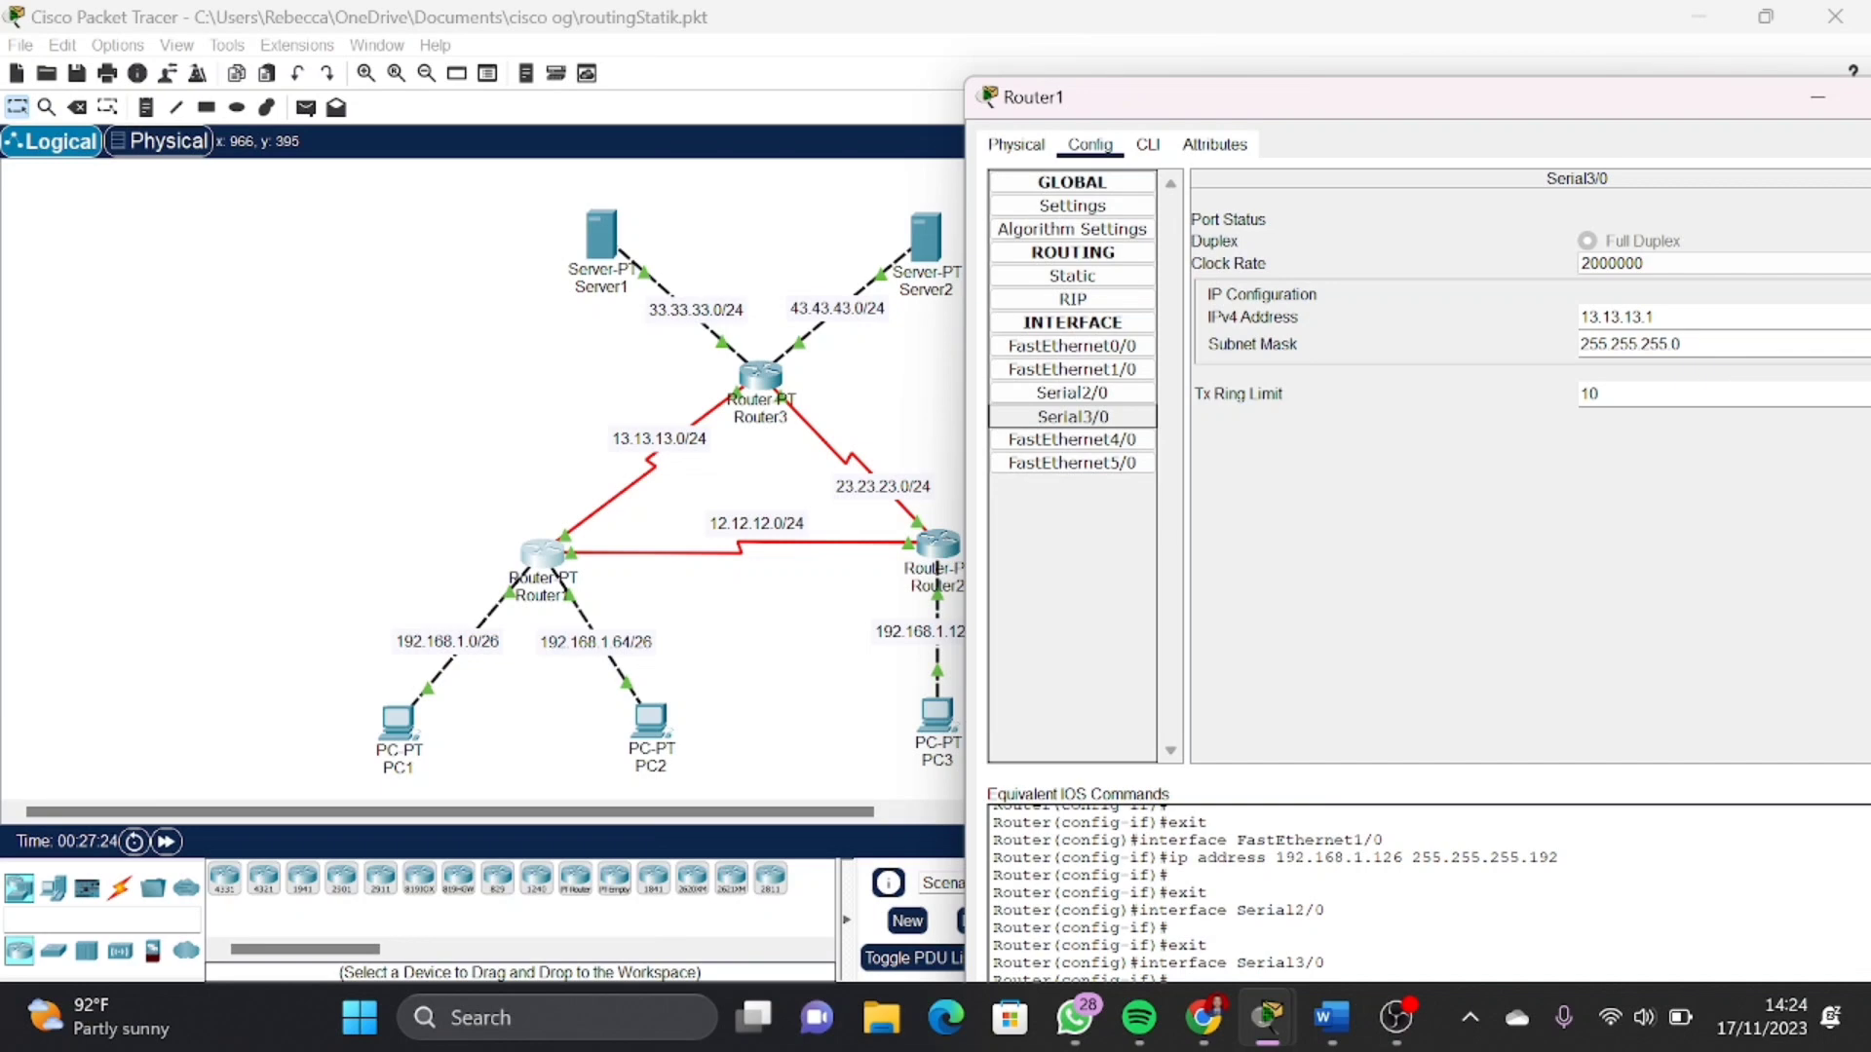
{"action": "double_click", "coordinate": [1678, 97]}
{"action": "left_click", "coordinate": [1688, 156]}
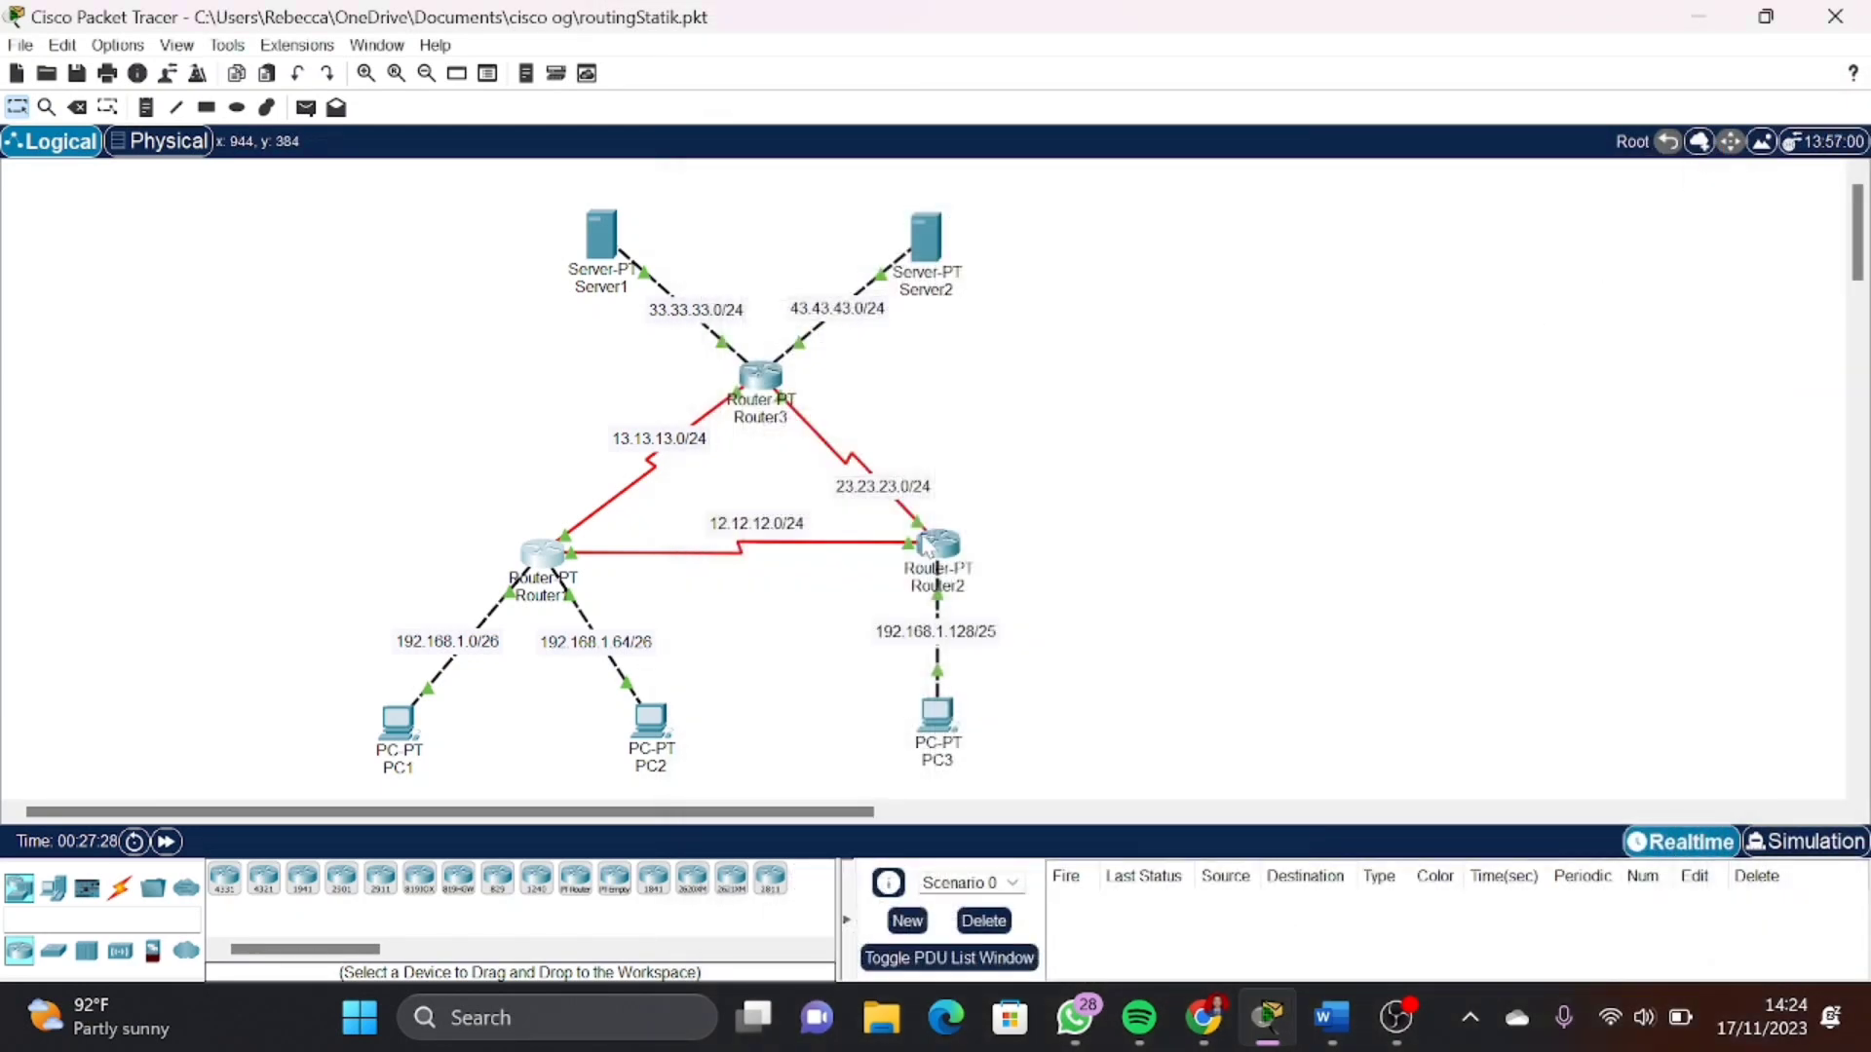
Check the IP configuration of Router2's FastEthernet0/0, Serial2/0 and Serial3/0 interfaces
{"action": "left_click", "coordinate": [938, 546]}
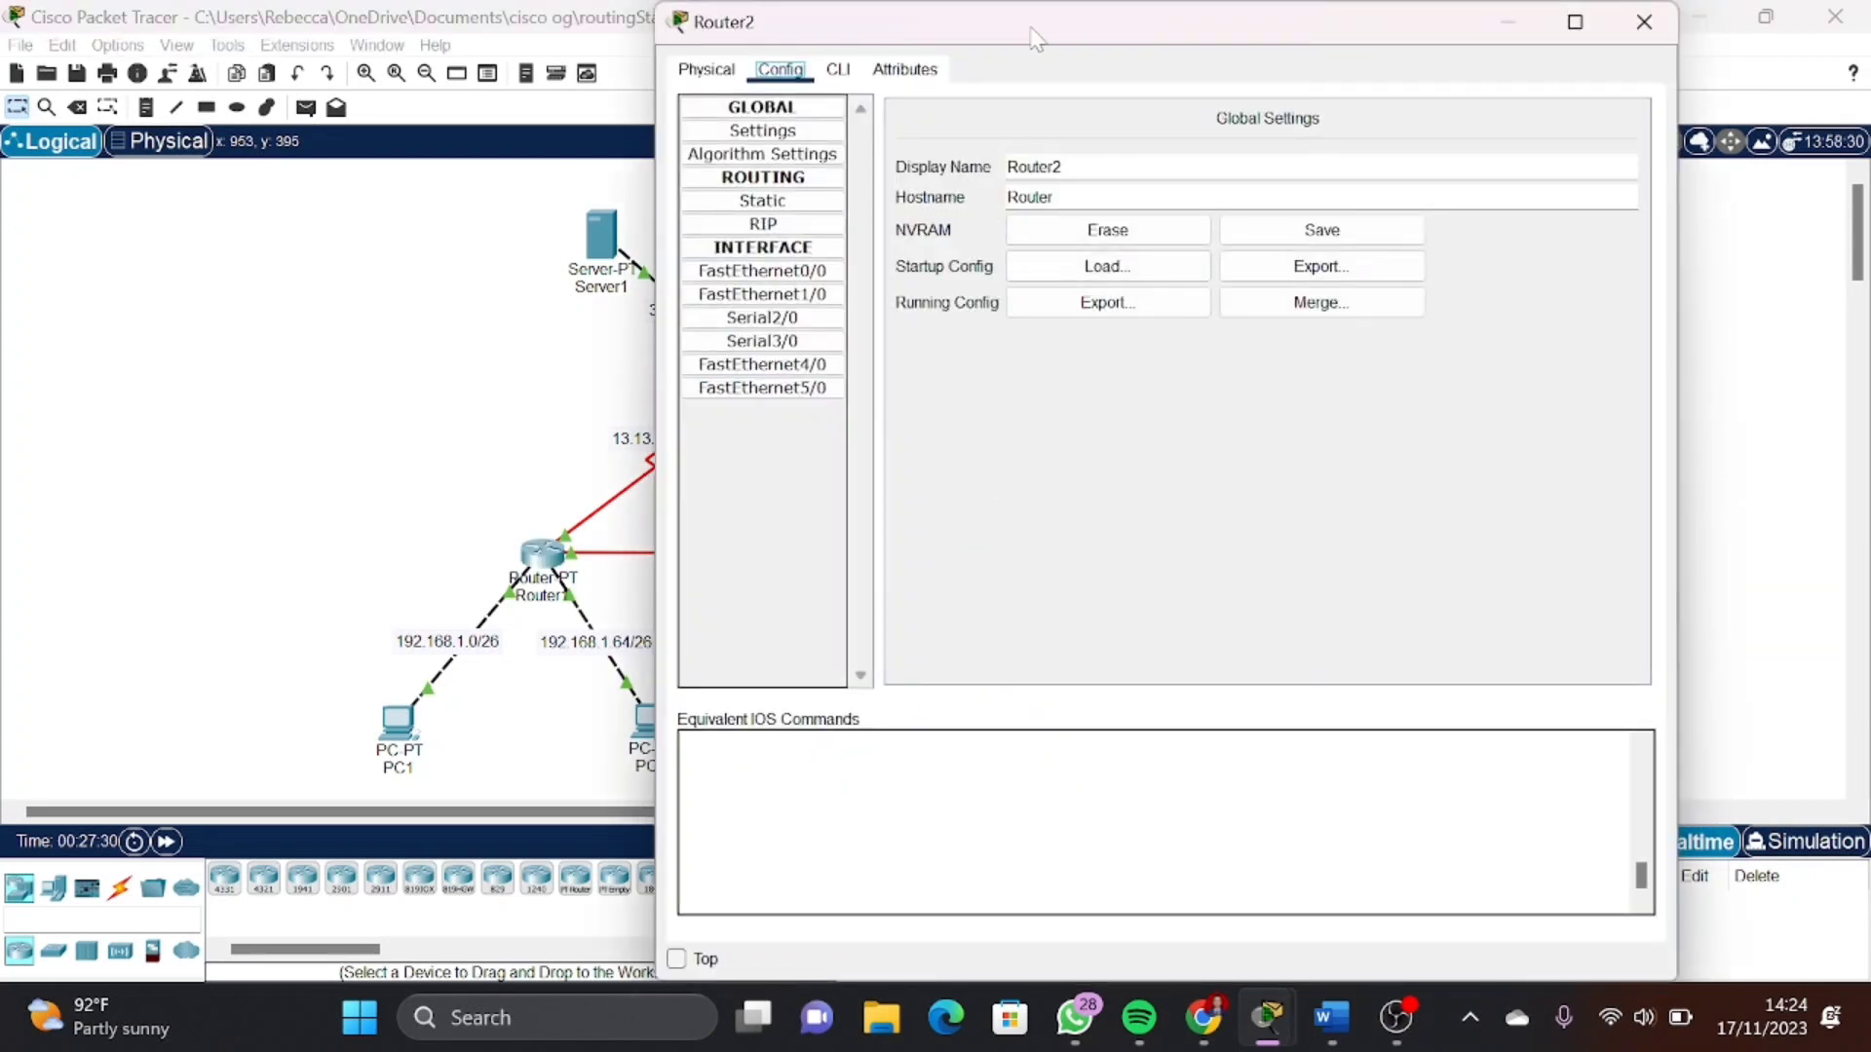
{"action": "left_click_drag", "start_coordinate": [1032, 24], "coordinate": [1466, 90]}
{"action": "left_click", "coordinate": [1227, 340]}
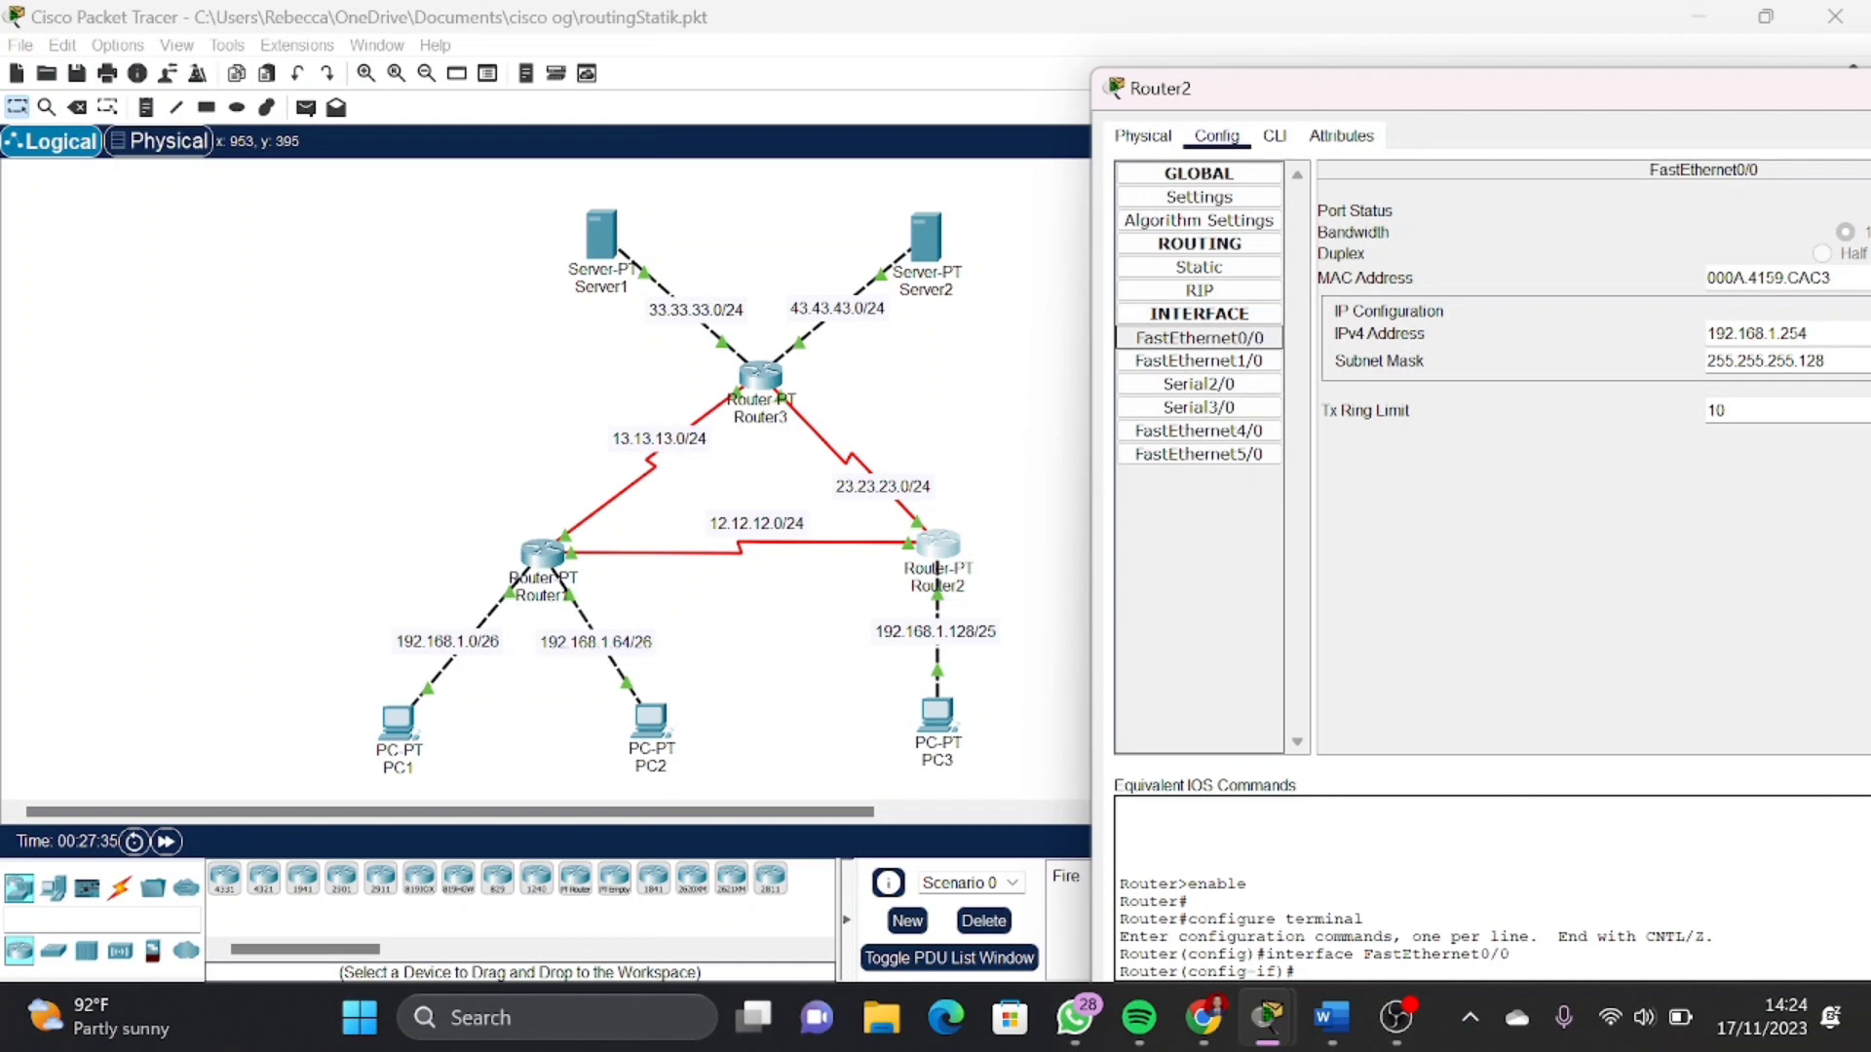
{"action": "left_click_drag", "start_coordinate": [1812, 334], "coordinate": [1701, 336]}
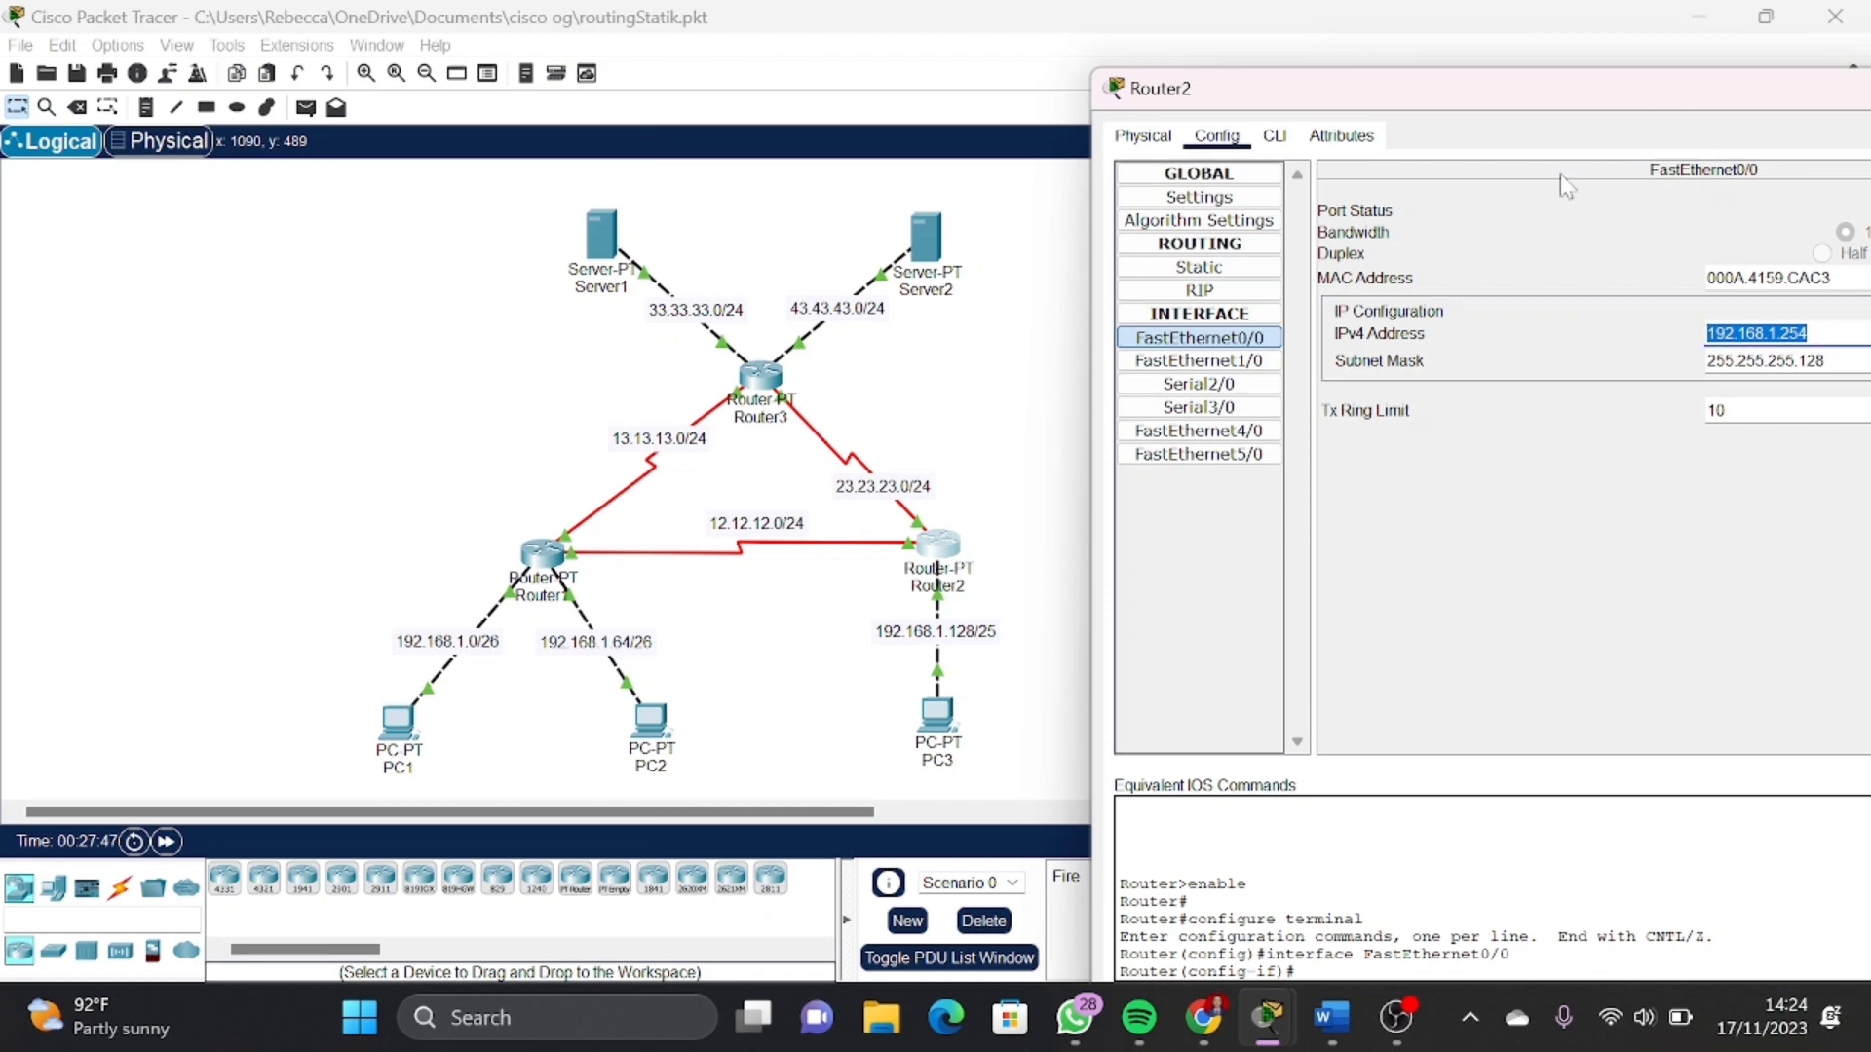
{"action": "left_click", "coordinate": [1184, 386]}
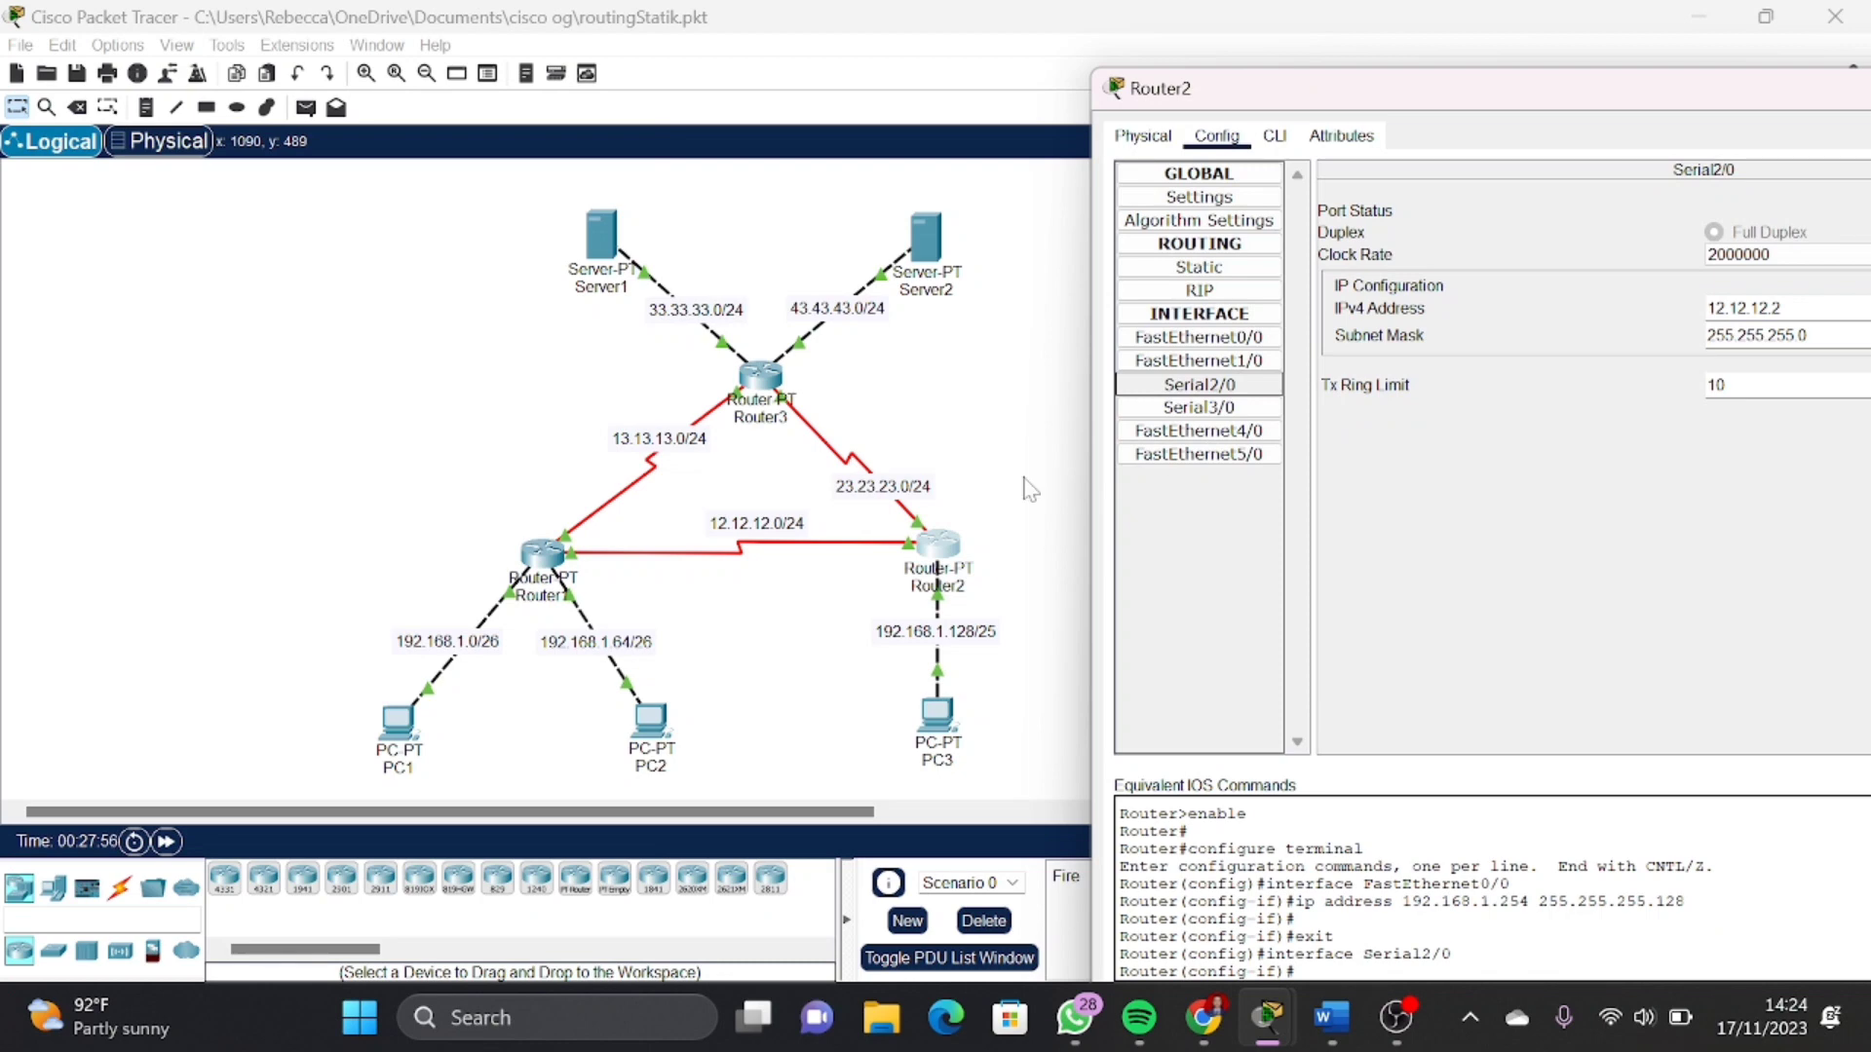
{"action": "left_click", "coordinate": [1213, 386]}
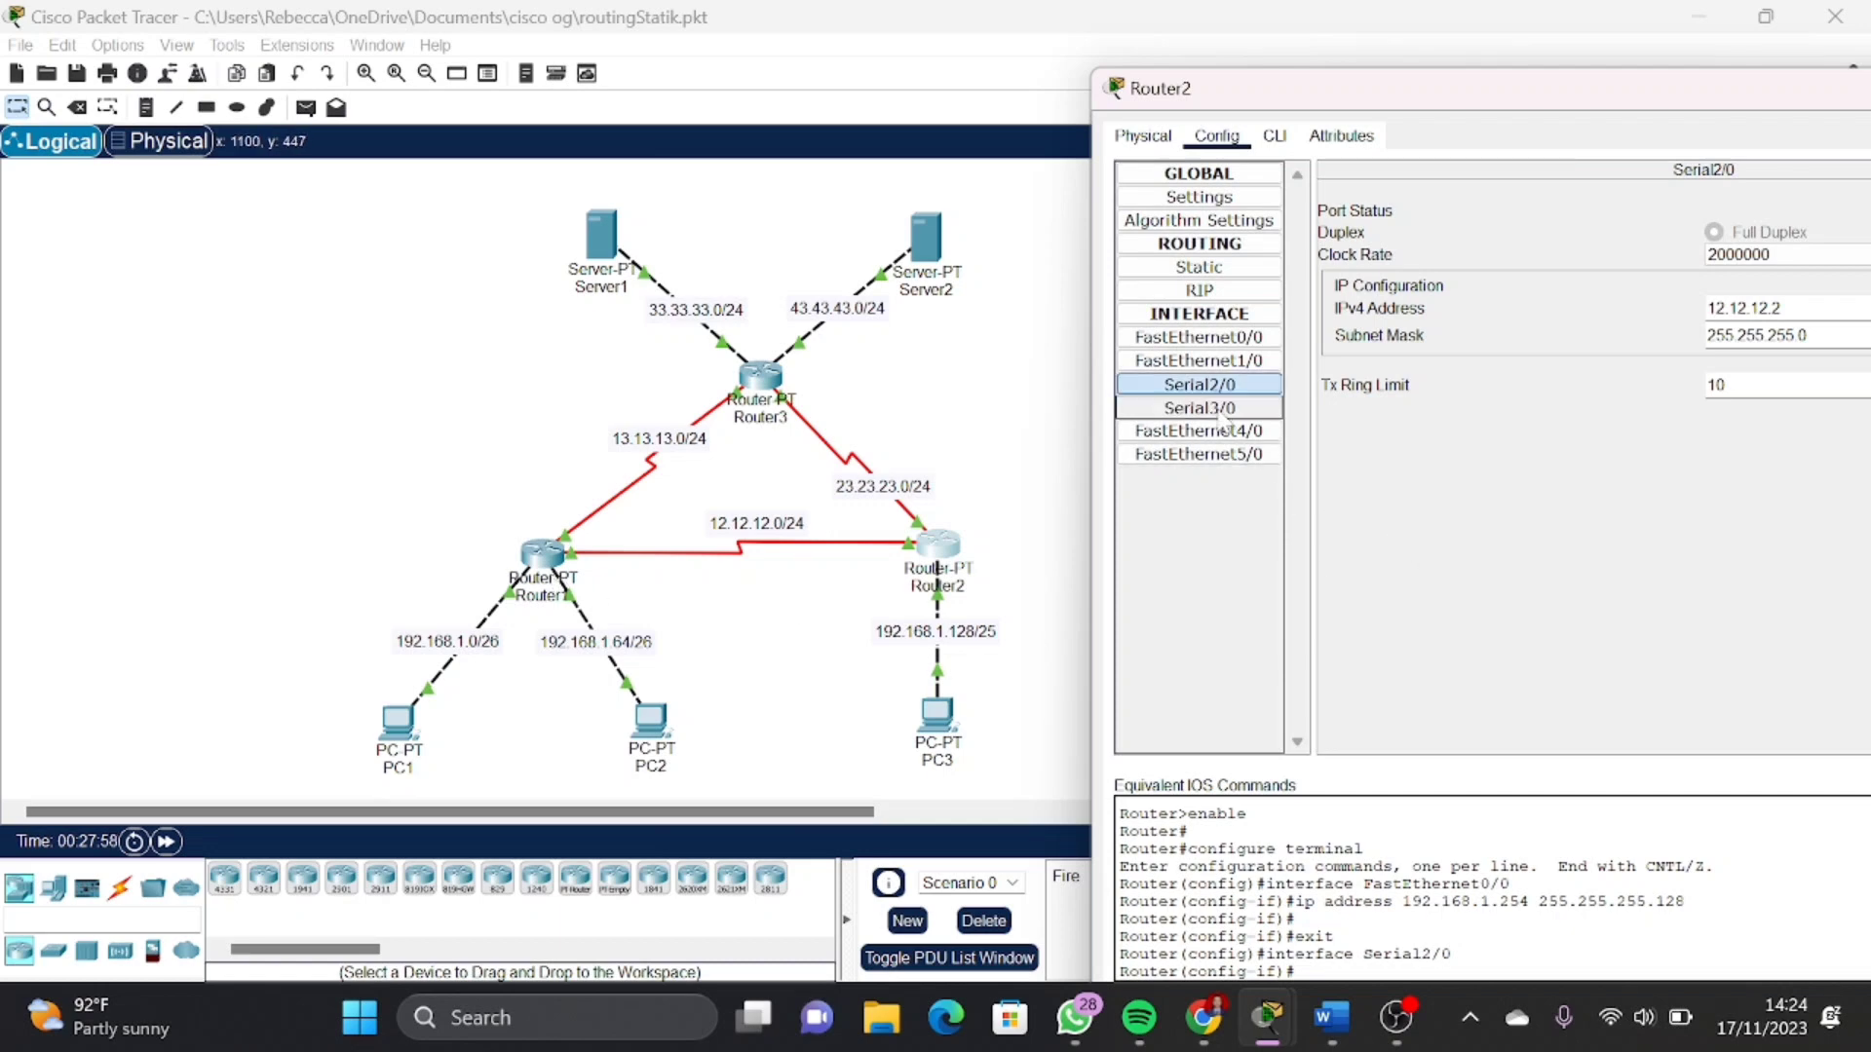
{"action": "left_click", "coordinate": [1224, 413]}
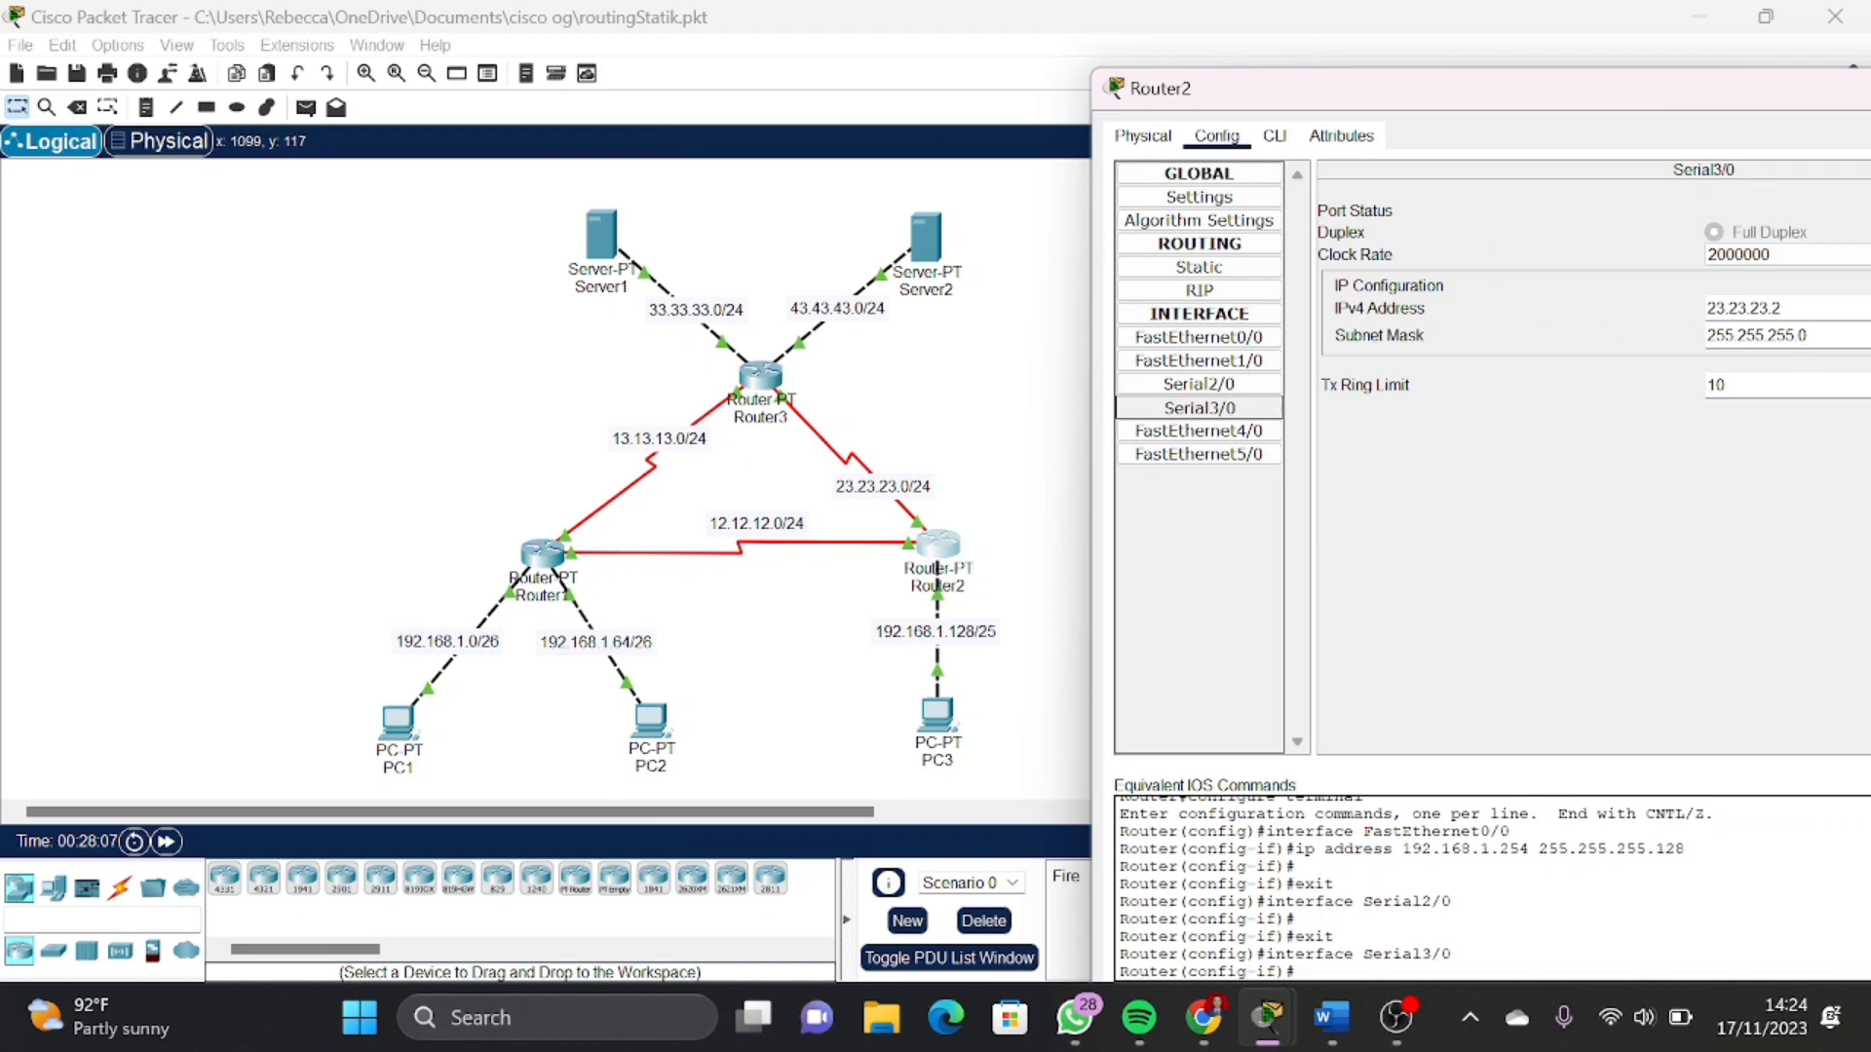
{"action": "left_click_drag", "start_coordinate": [1722, 96], "coordinate": [1498, 206]}
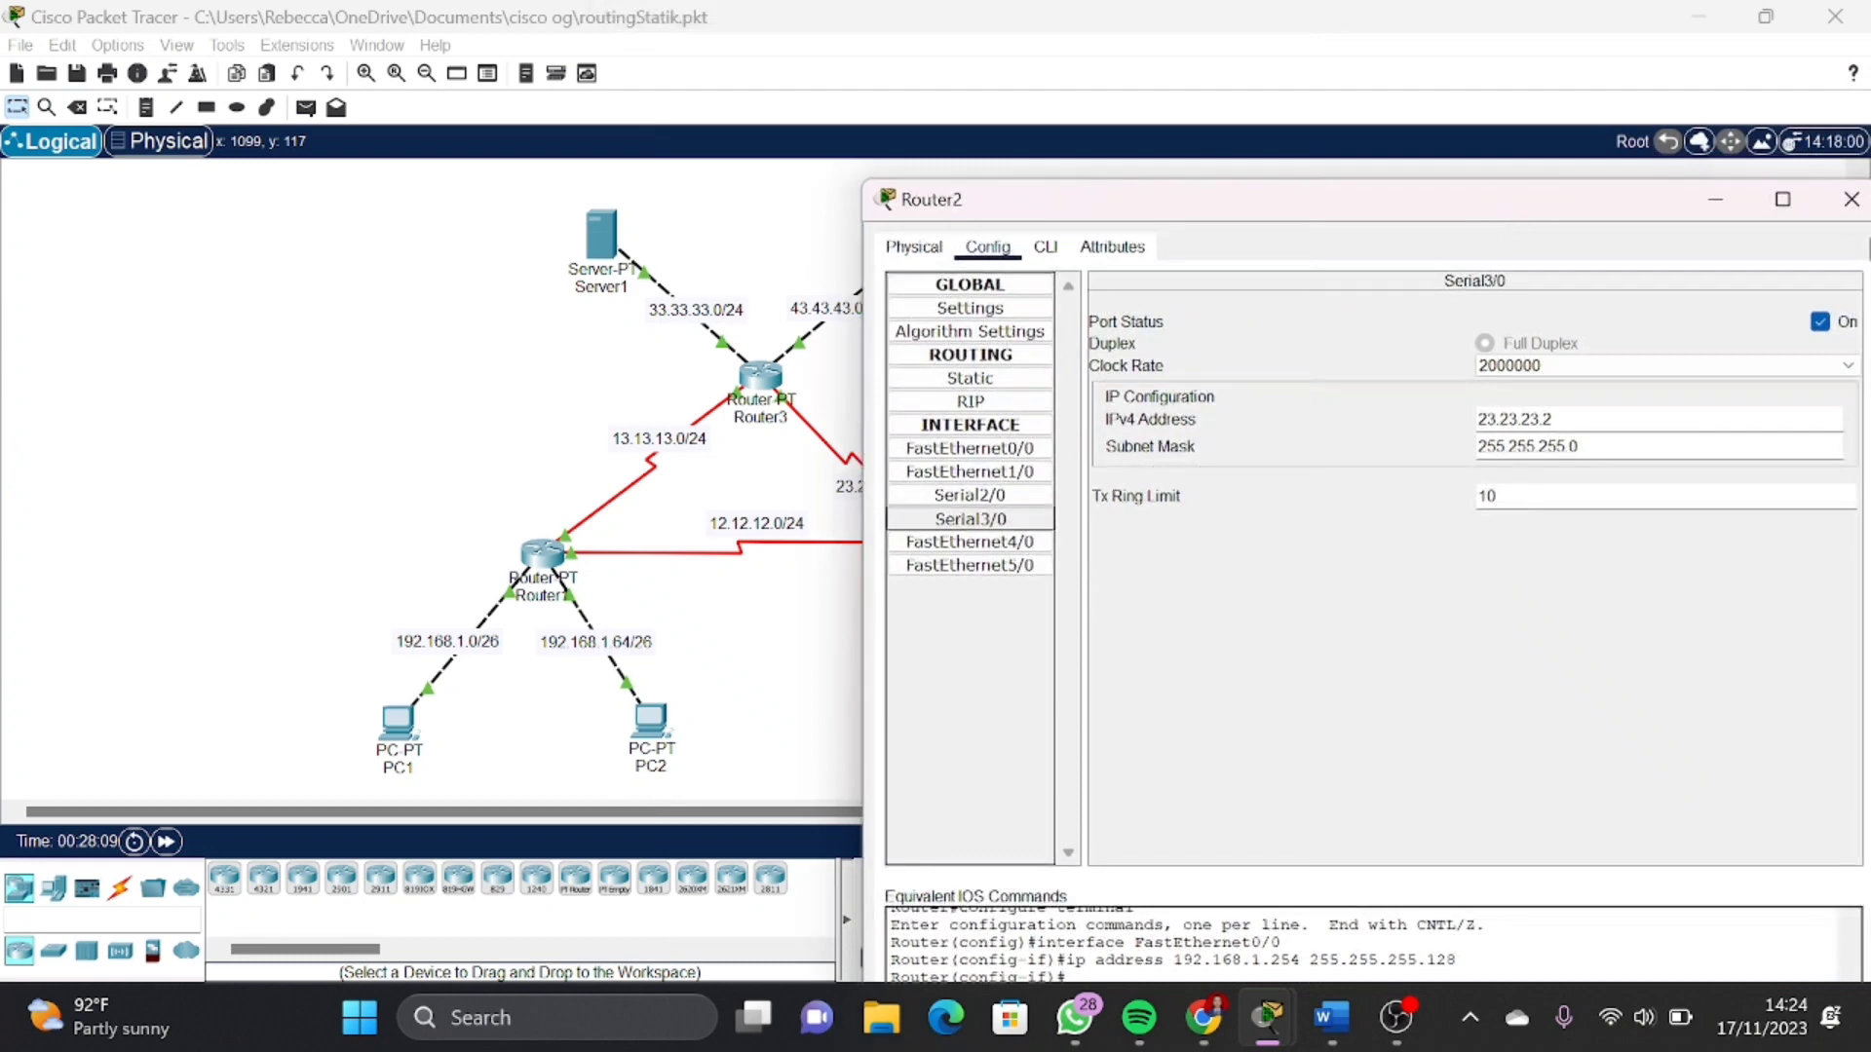
{"action": "left_click", "coordinate": [1851, 199]}
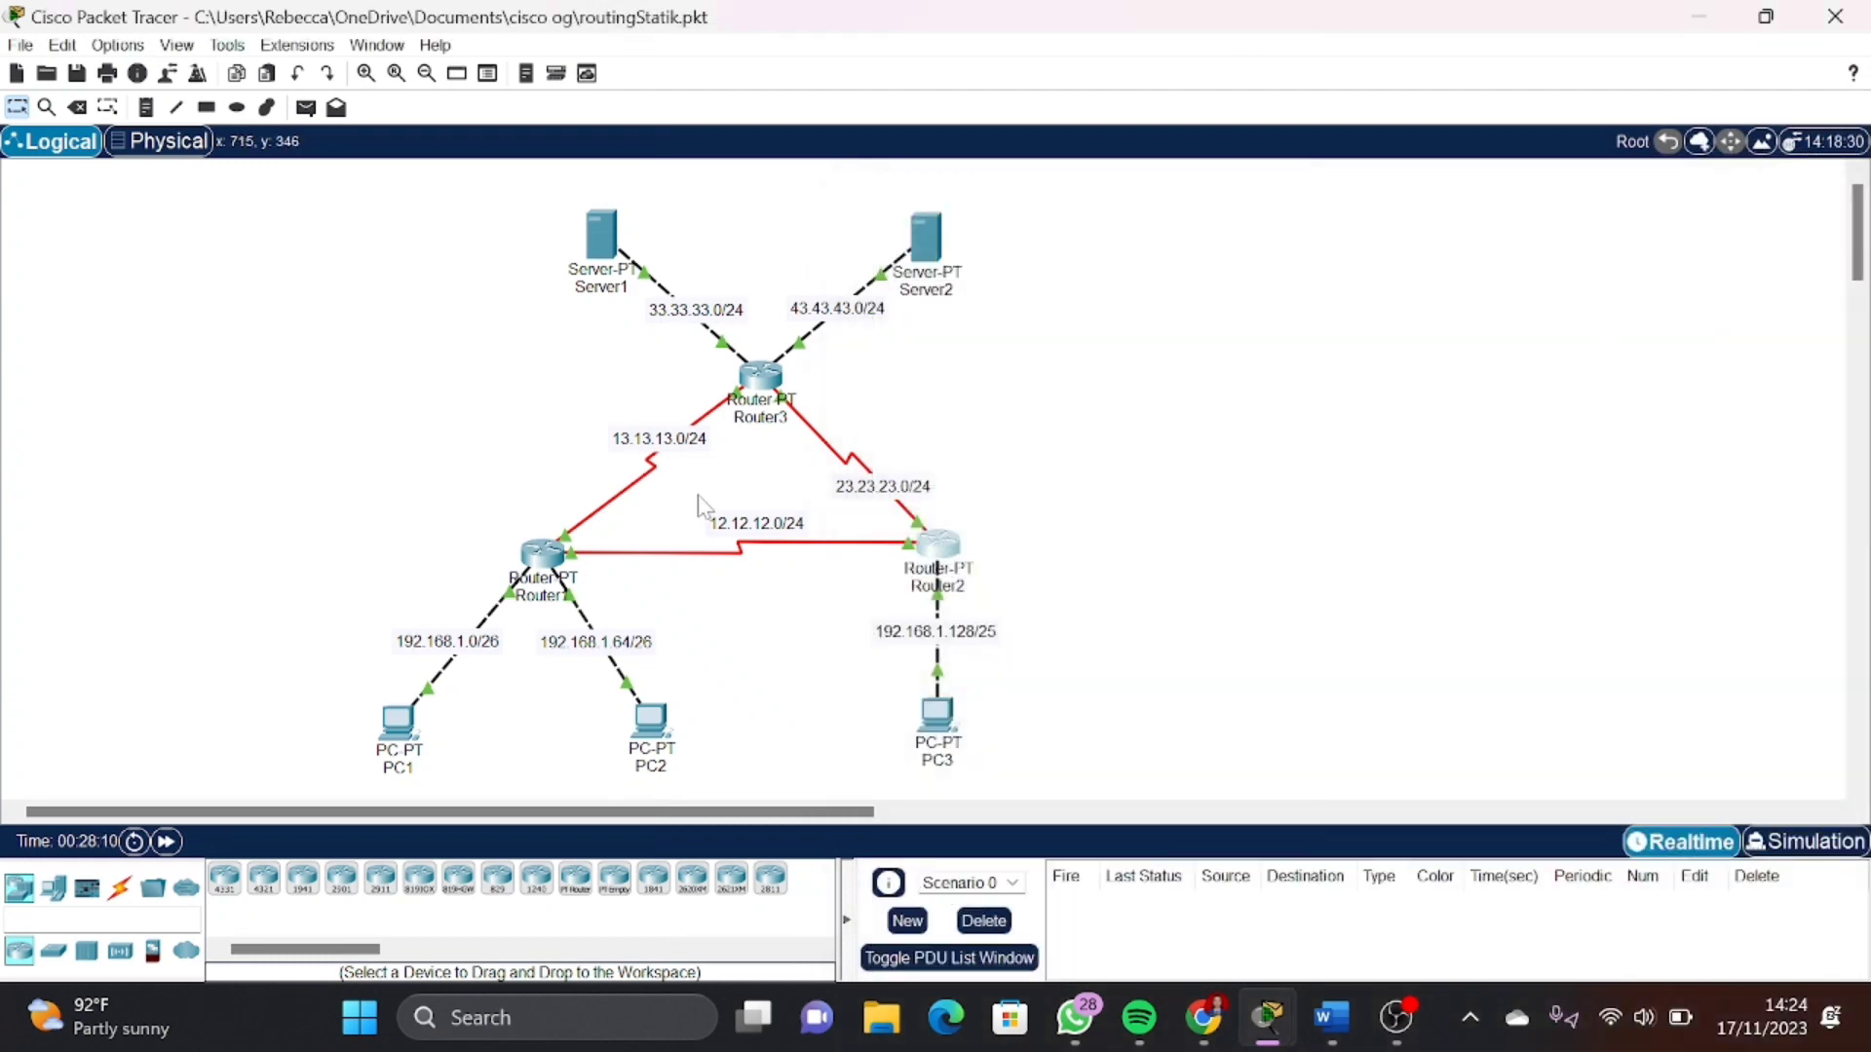
Check the IPv4 address and subnet mask on Router3's Serial2/0 and Serial3/0 interfaces
{"action": "double_click", "coordinate": [750, 385]}
{"action": "left_click_drag", "start_coordinate": [960, 70], "coordinate": [1384, 159]}
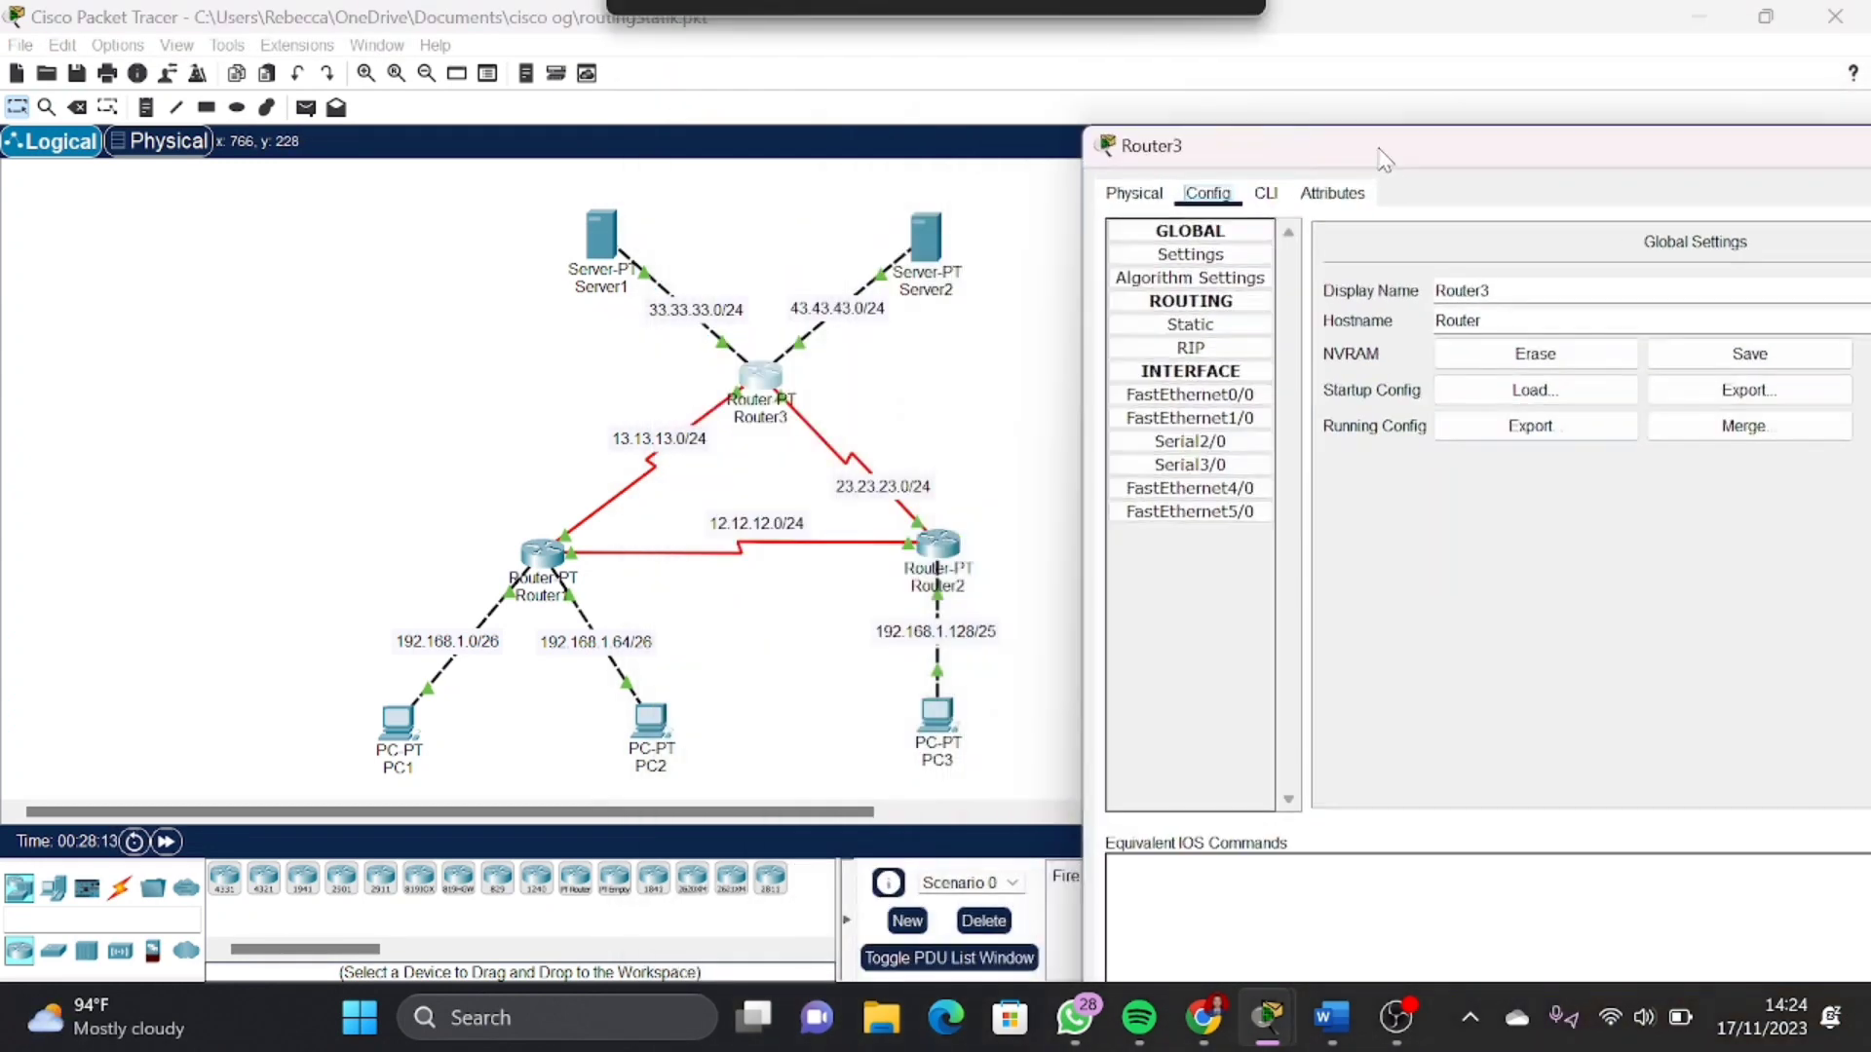
{"action": "left_click", "coordinate": [1230, 443]}
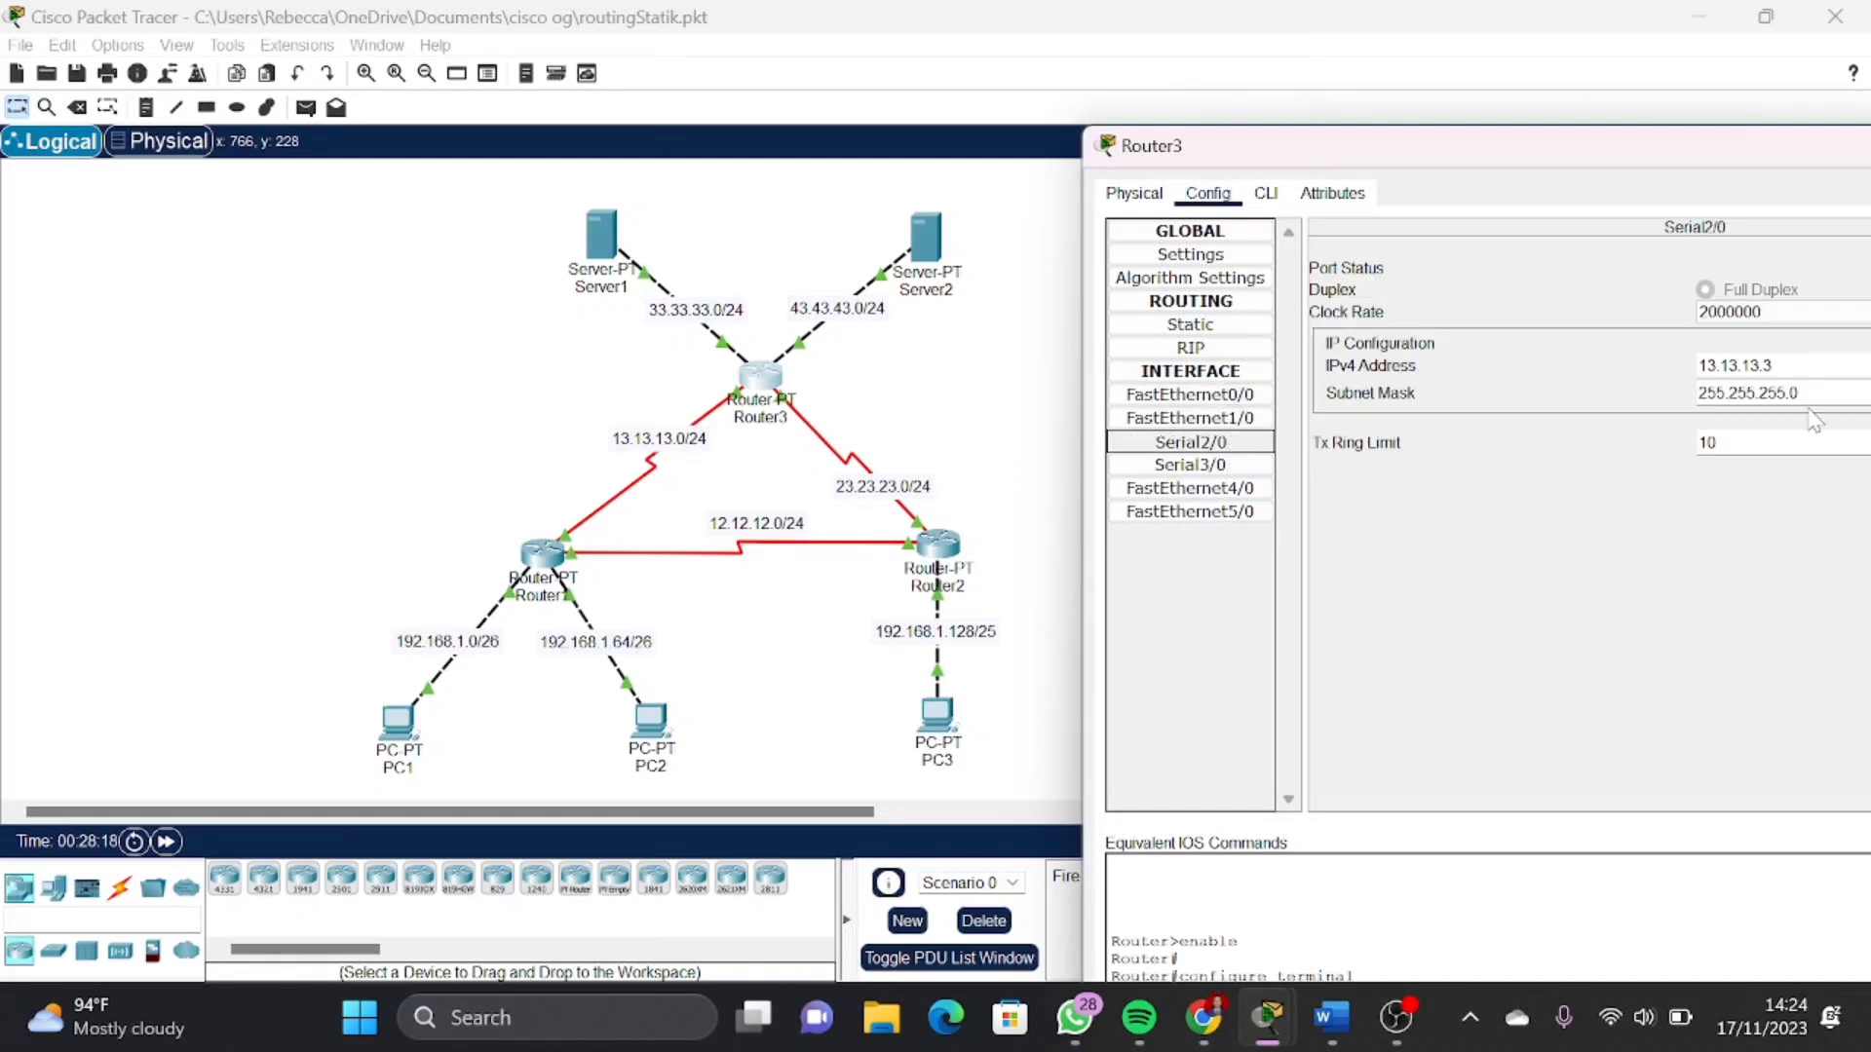
{"action": "key", "text": "Tab"}
{"action": "key", "text": "Tab"}
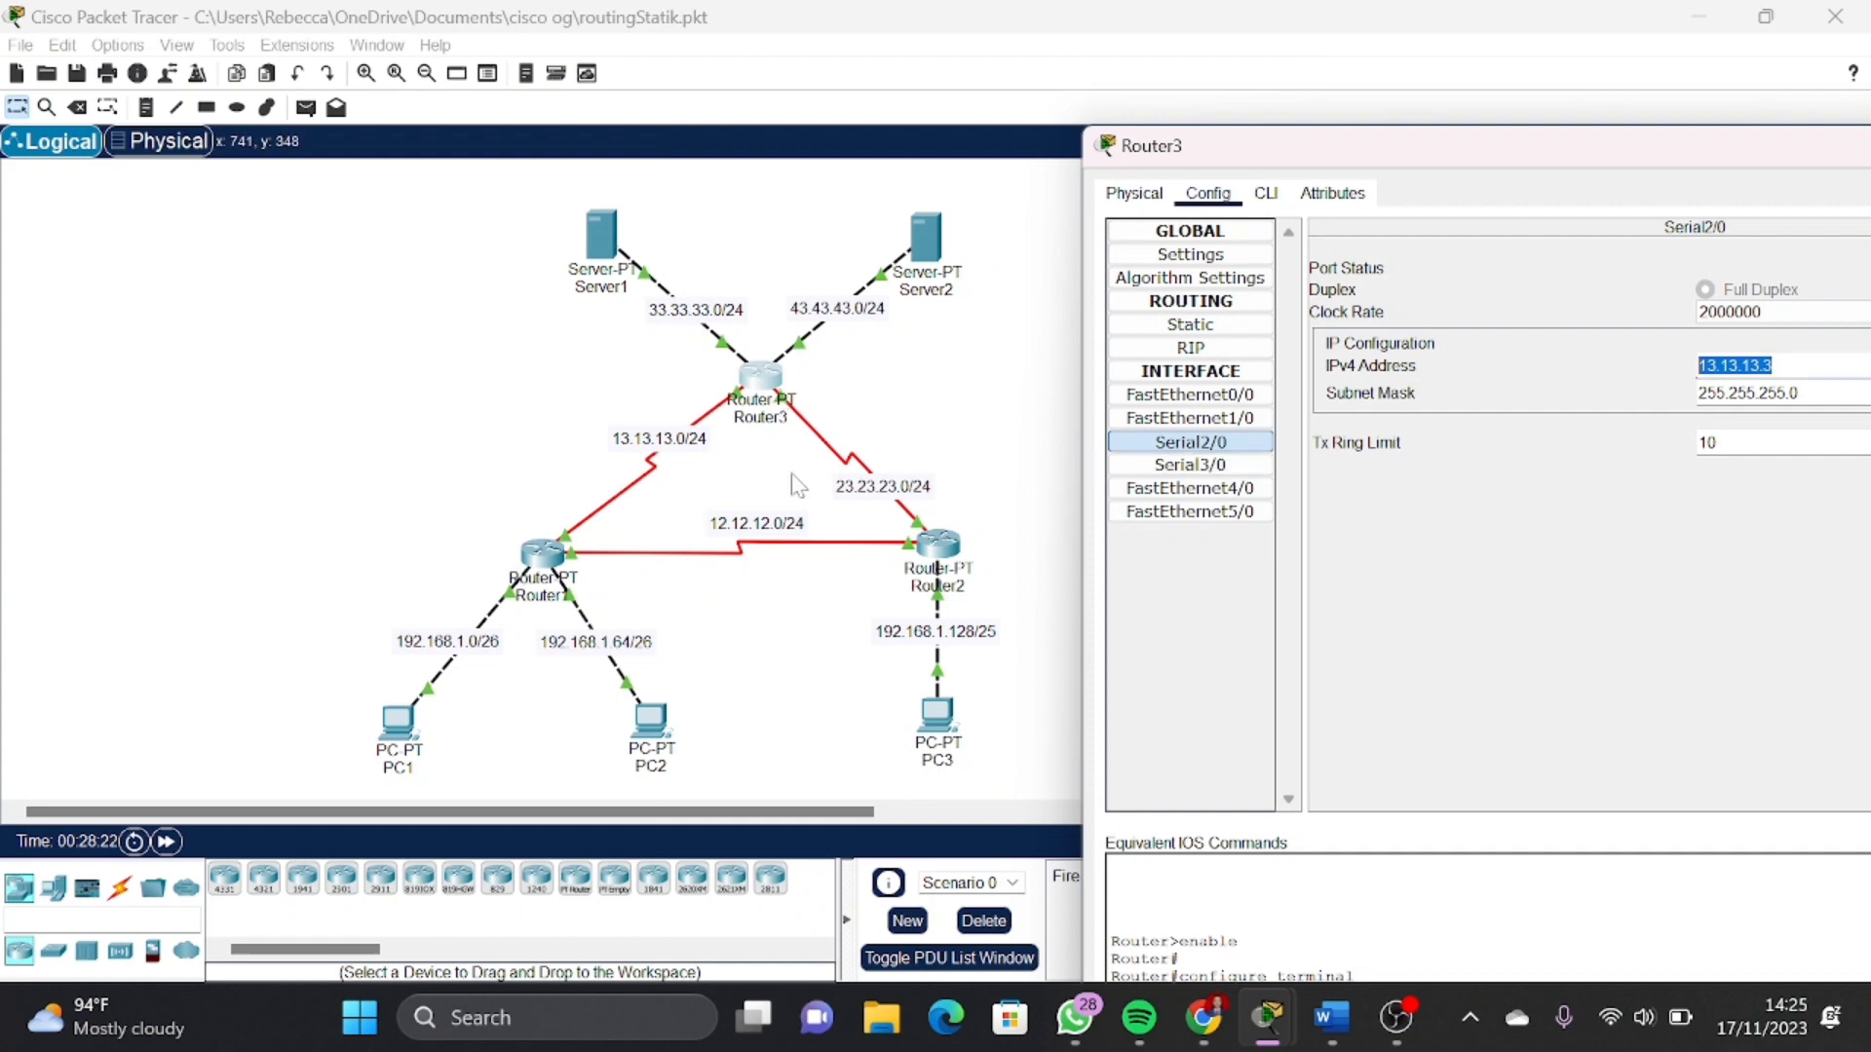
{"action": "left_click", "coordinate": [1253, 467]}
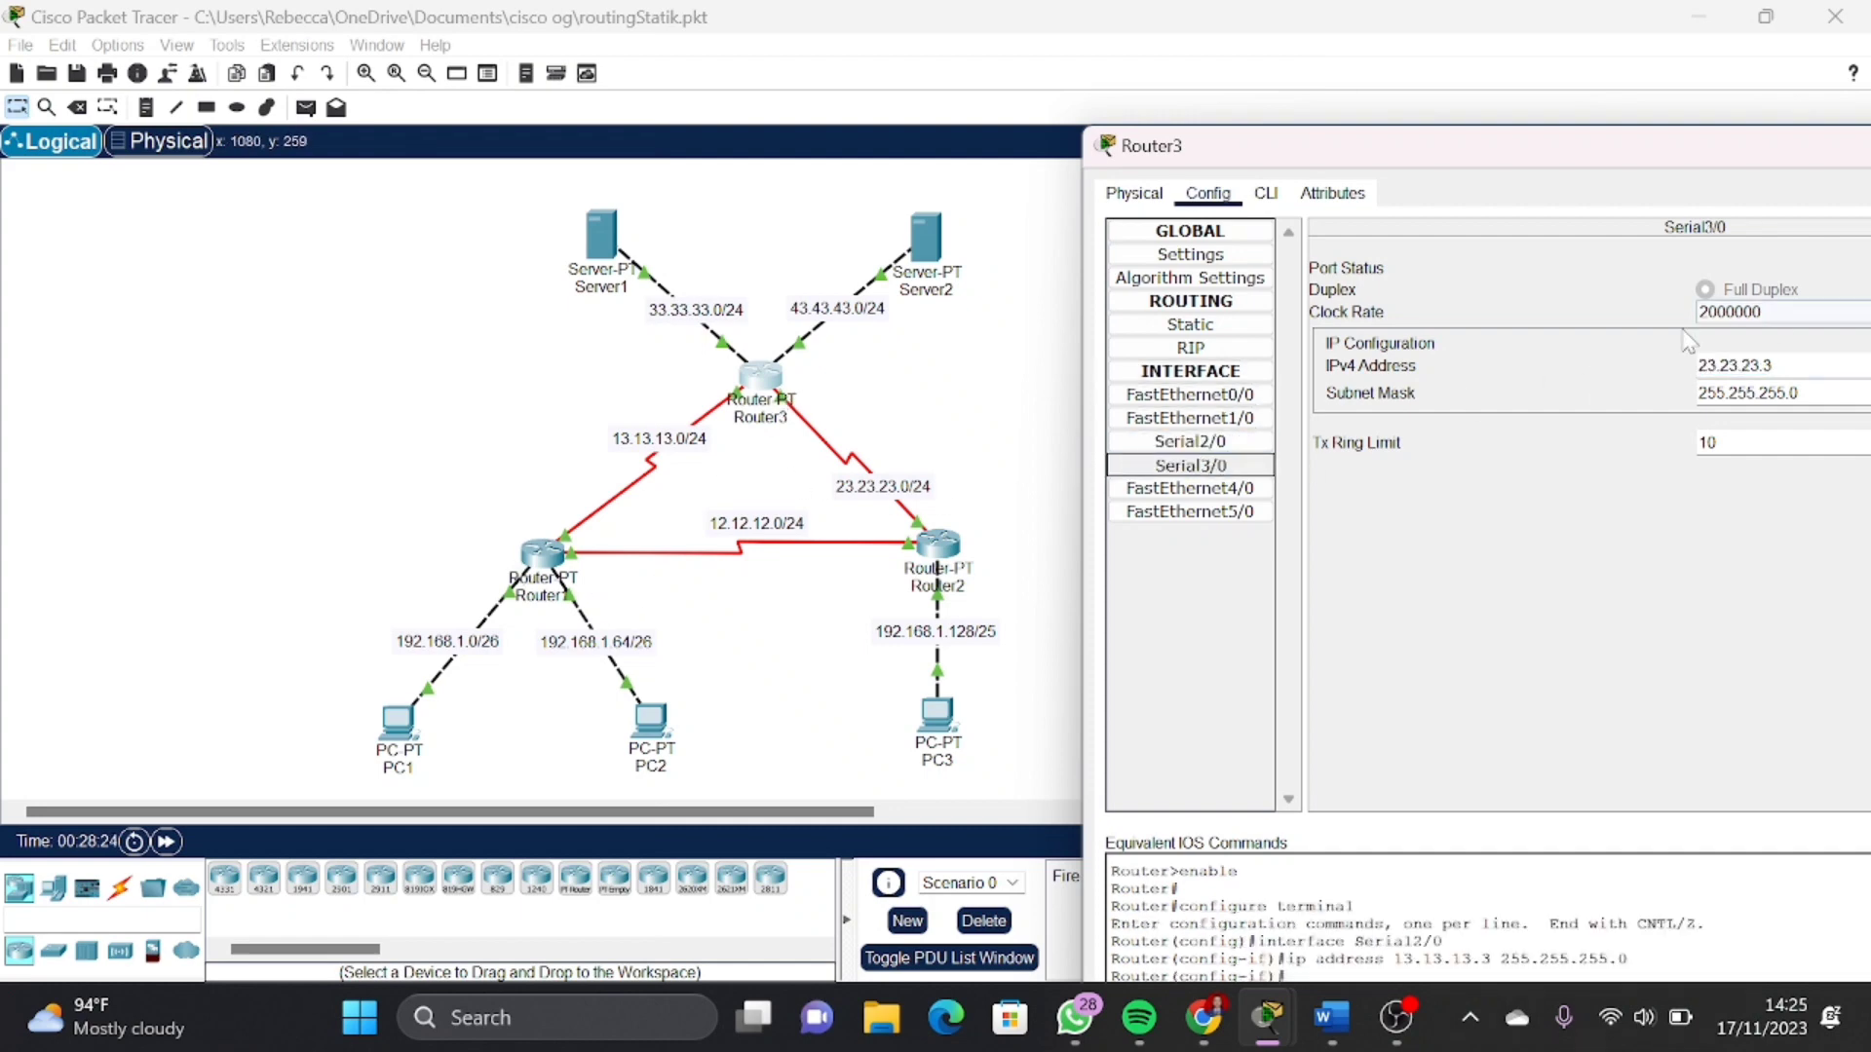
{"action": "left_click", "coordinate": [1773, 365]}
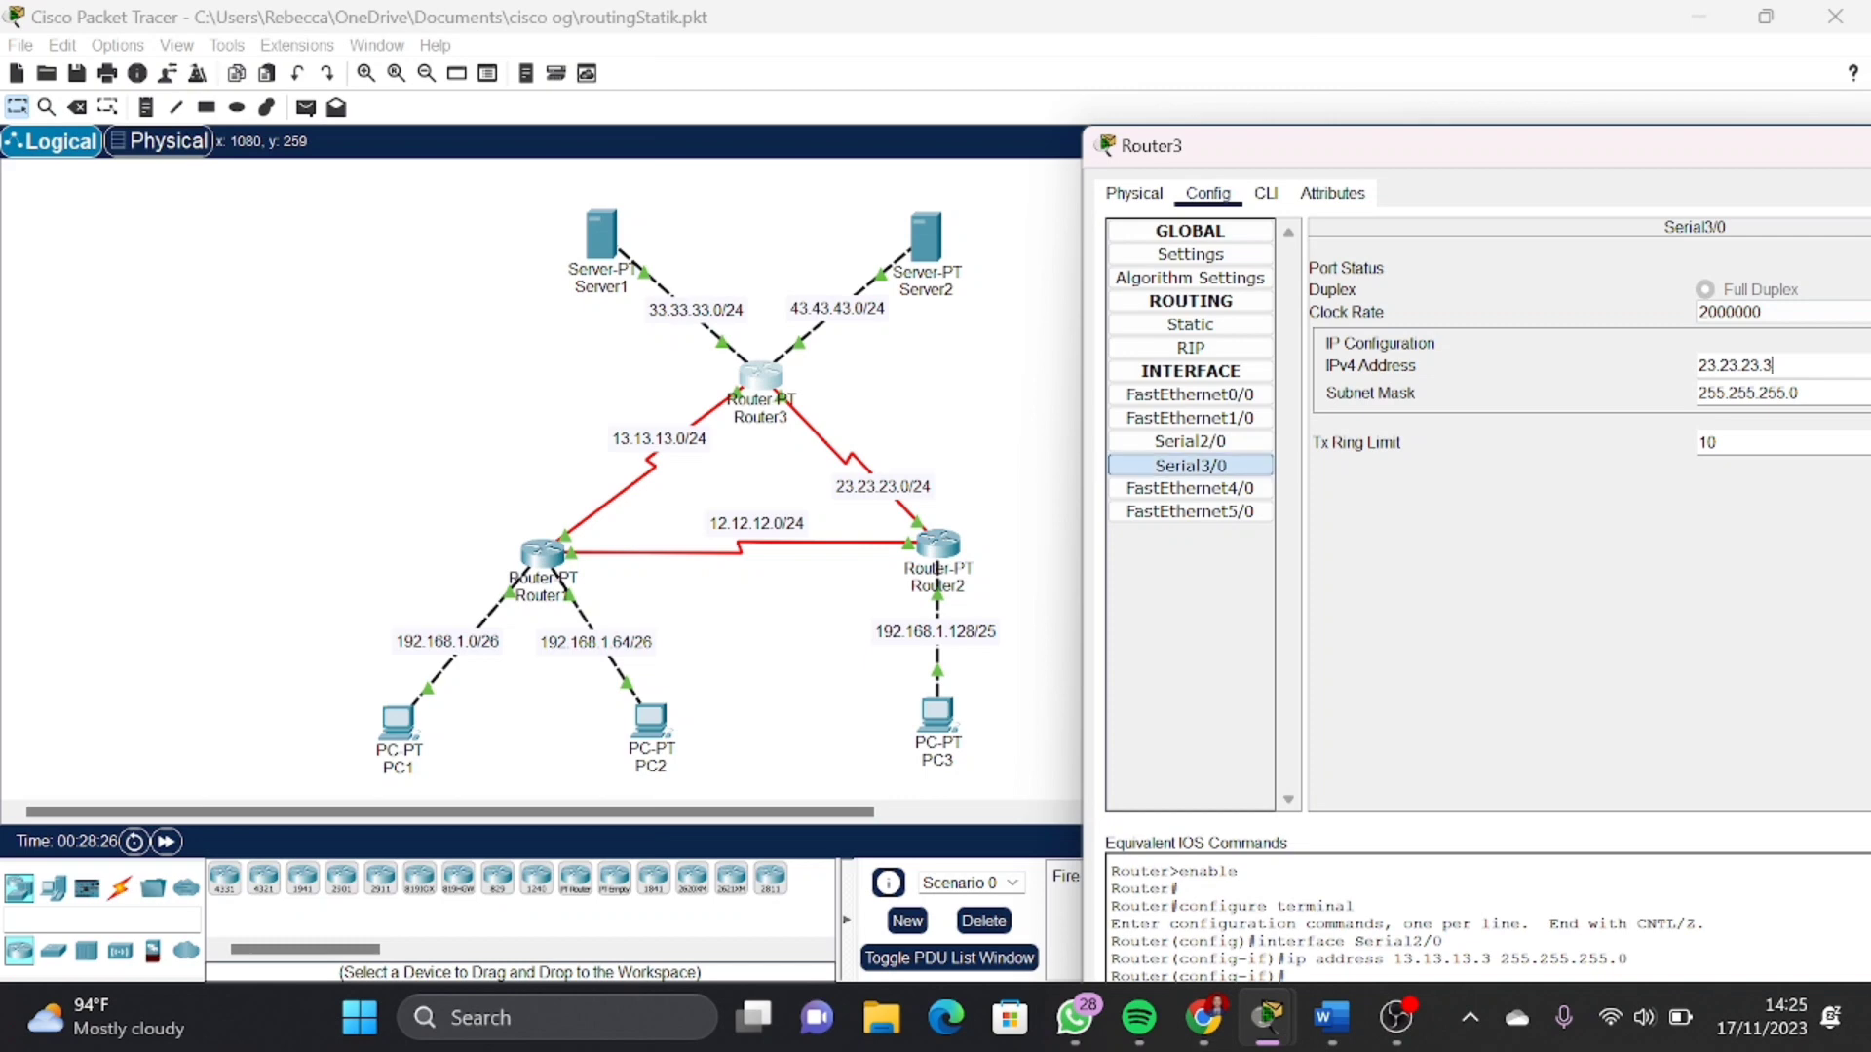
{"action": "left_click_drag", "start_coordinate": [1773, 365], "coordinate": [1653, 369]}
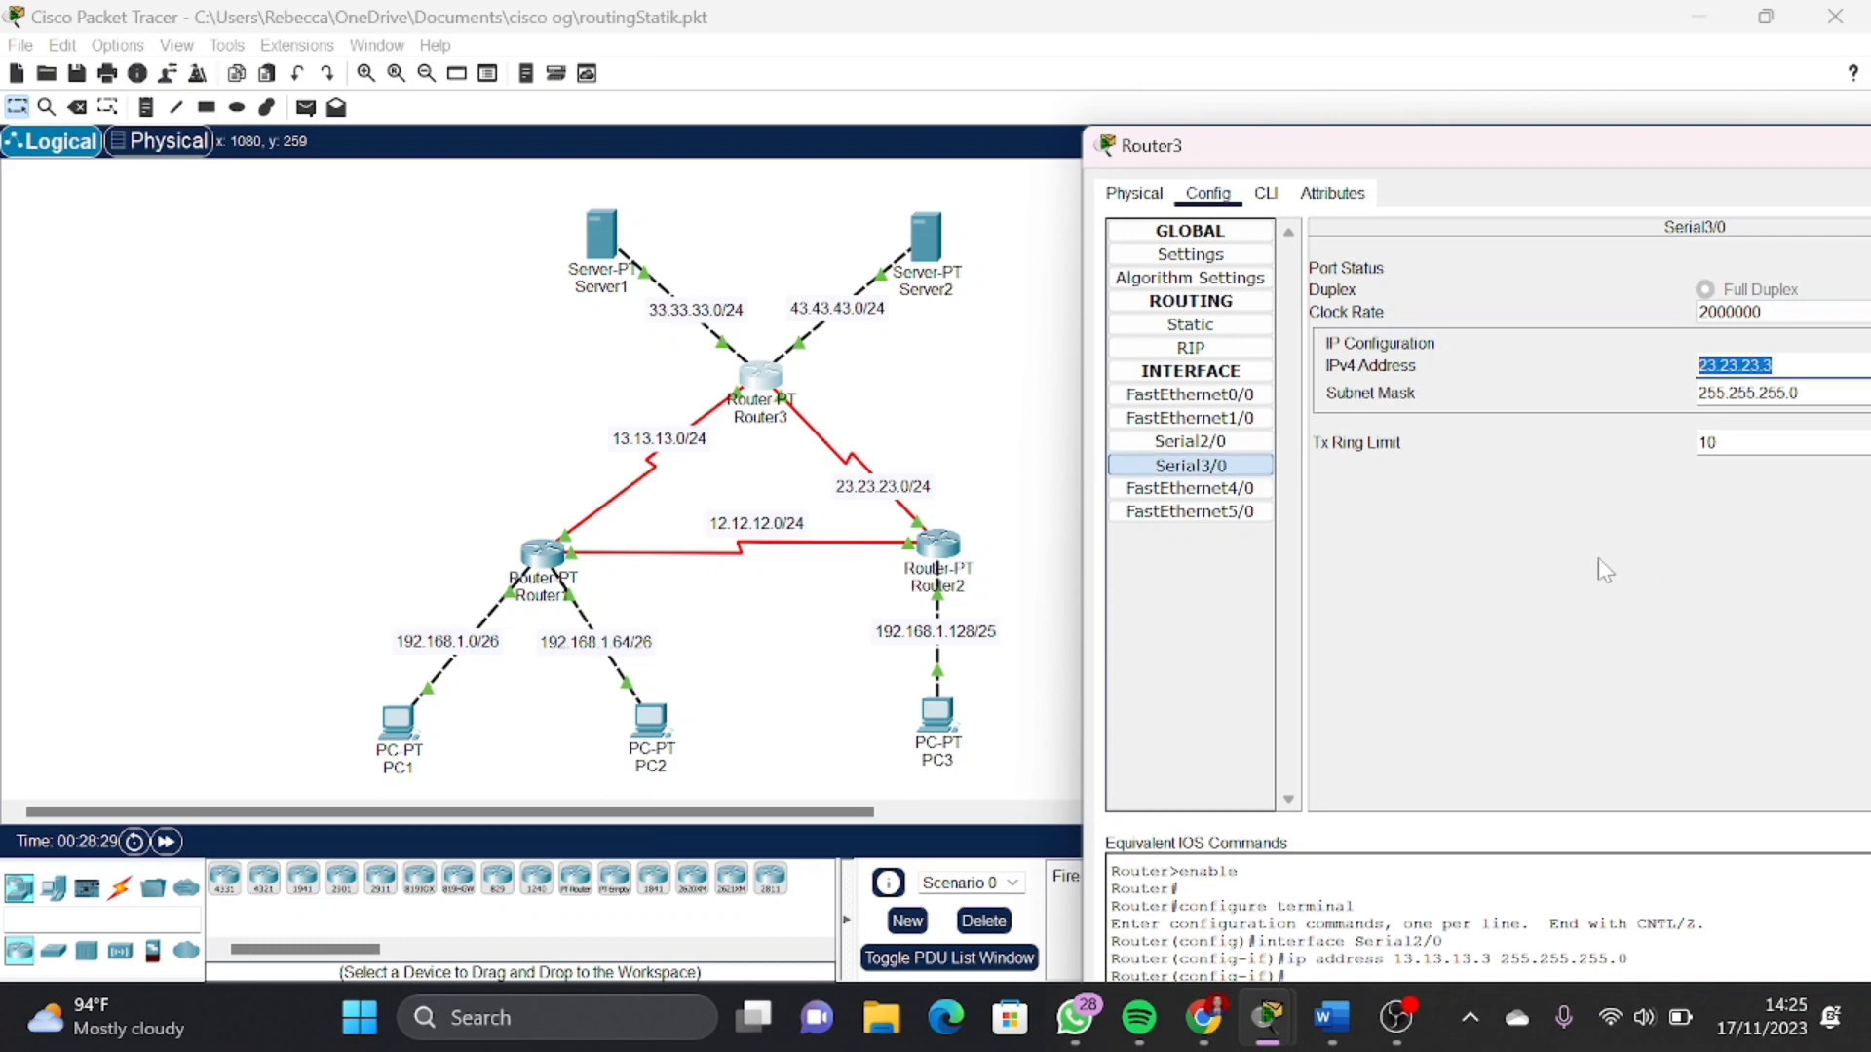
Check the IP configuration of Router3's FastEthernet0/0 and FastEthernet1/0 interfaces, which serve the two servers
{"action": "left_click_drag", "start_coordinate": [1586, 158], "coordinate": [1499, 140]}
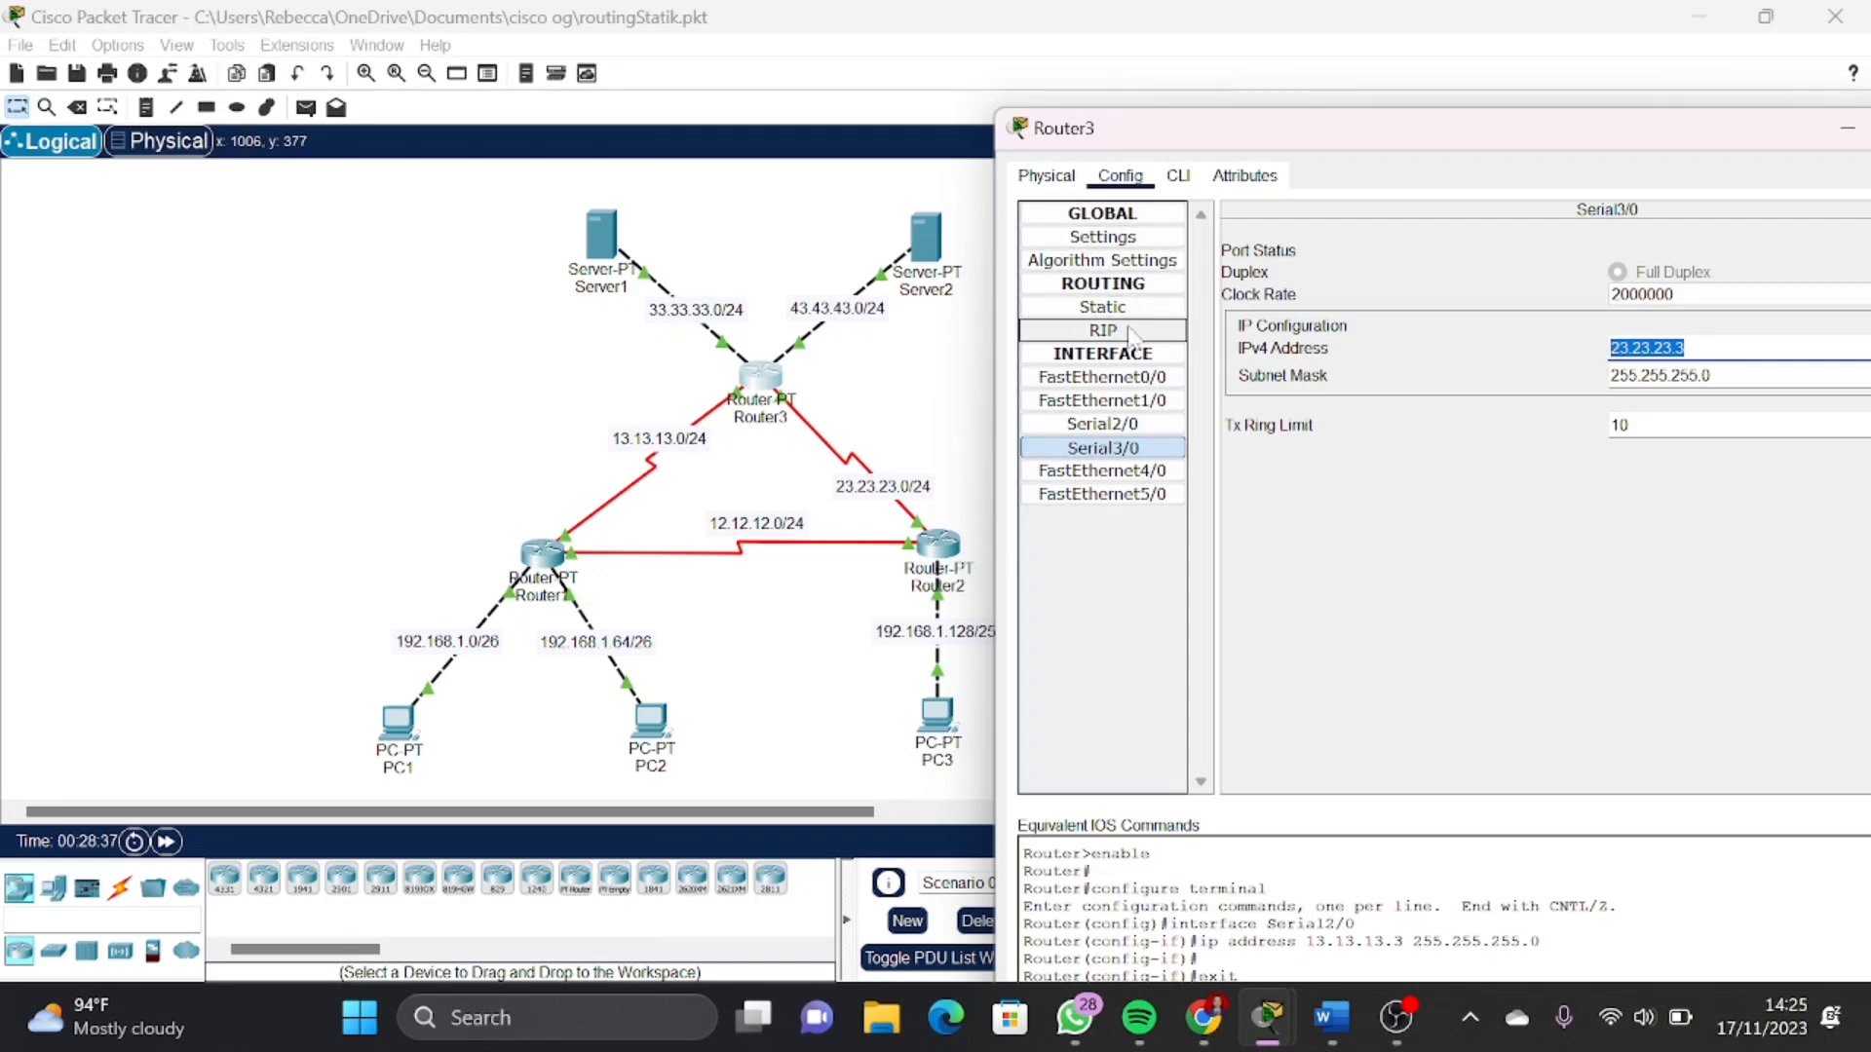
{"action": "left_click", "coordinate": [1135, 379]}
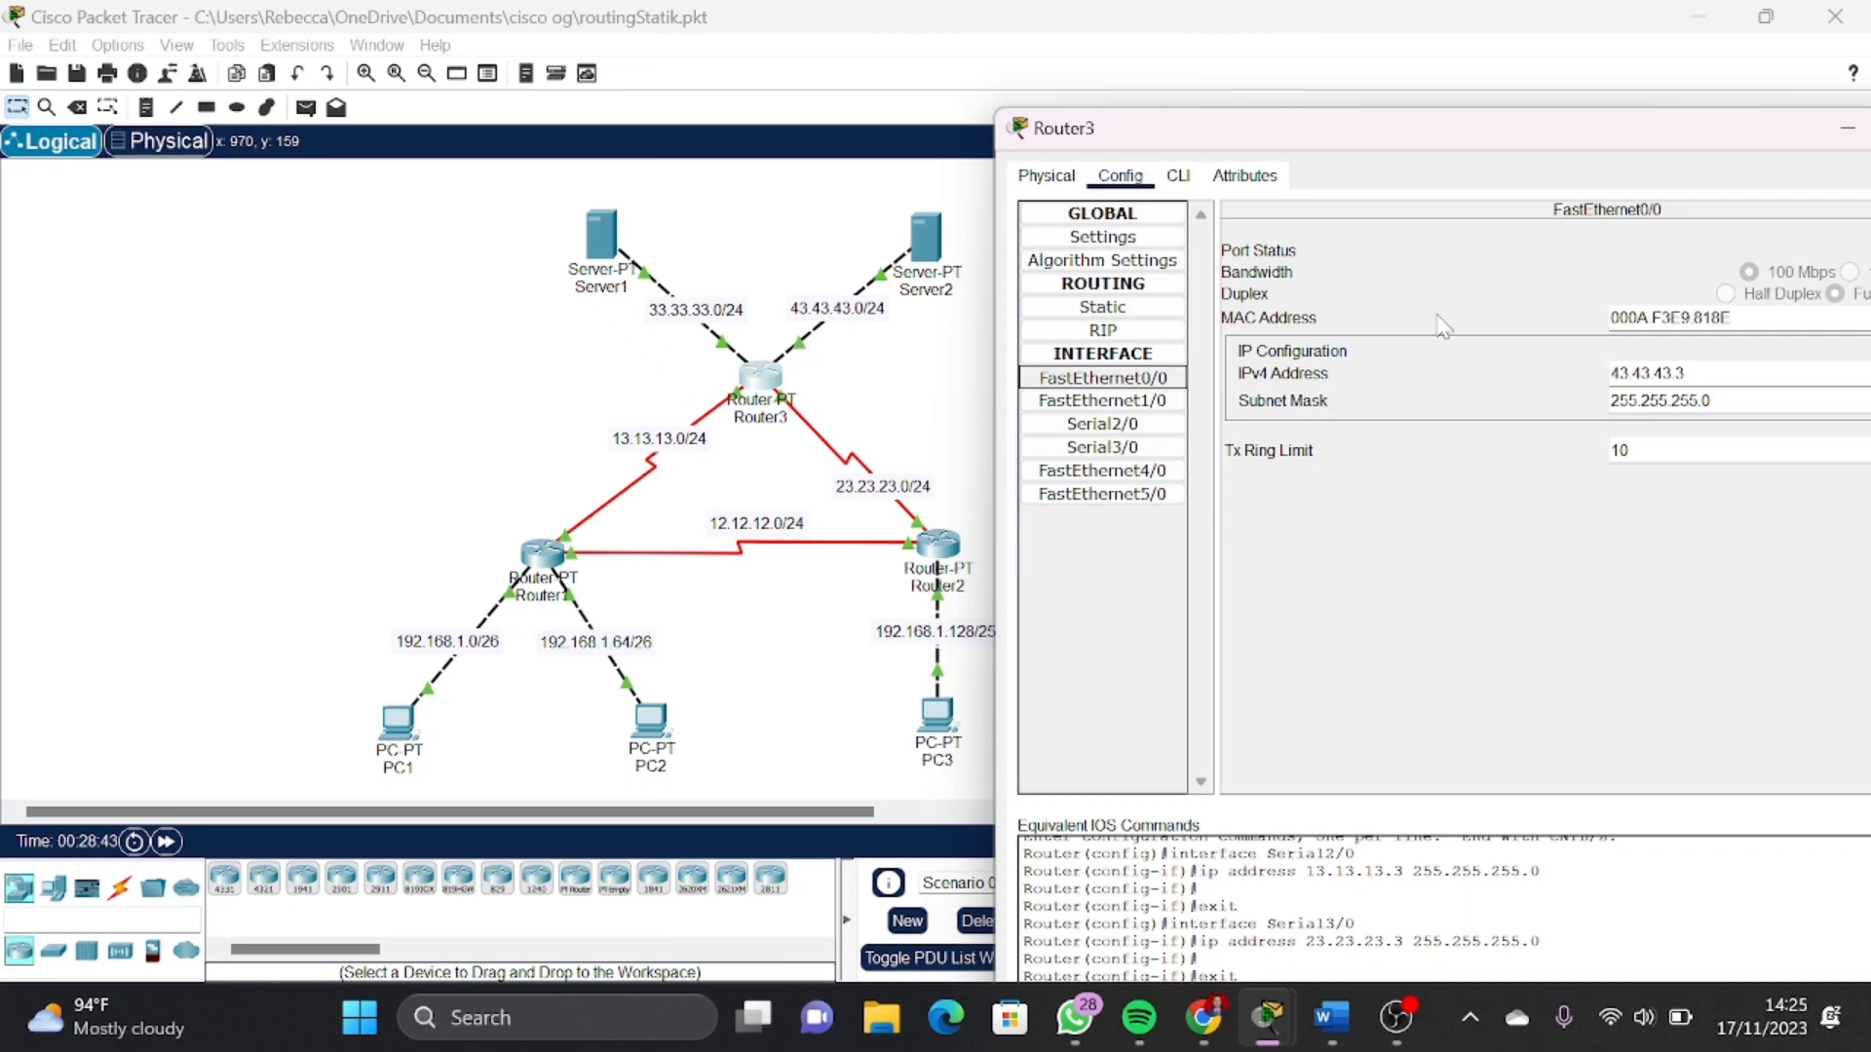
{"action": "key", "text": "Tab"}
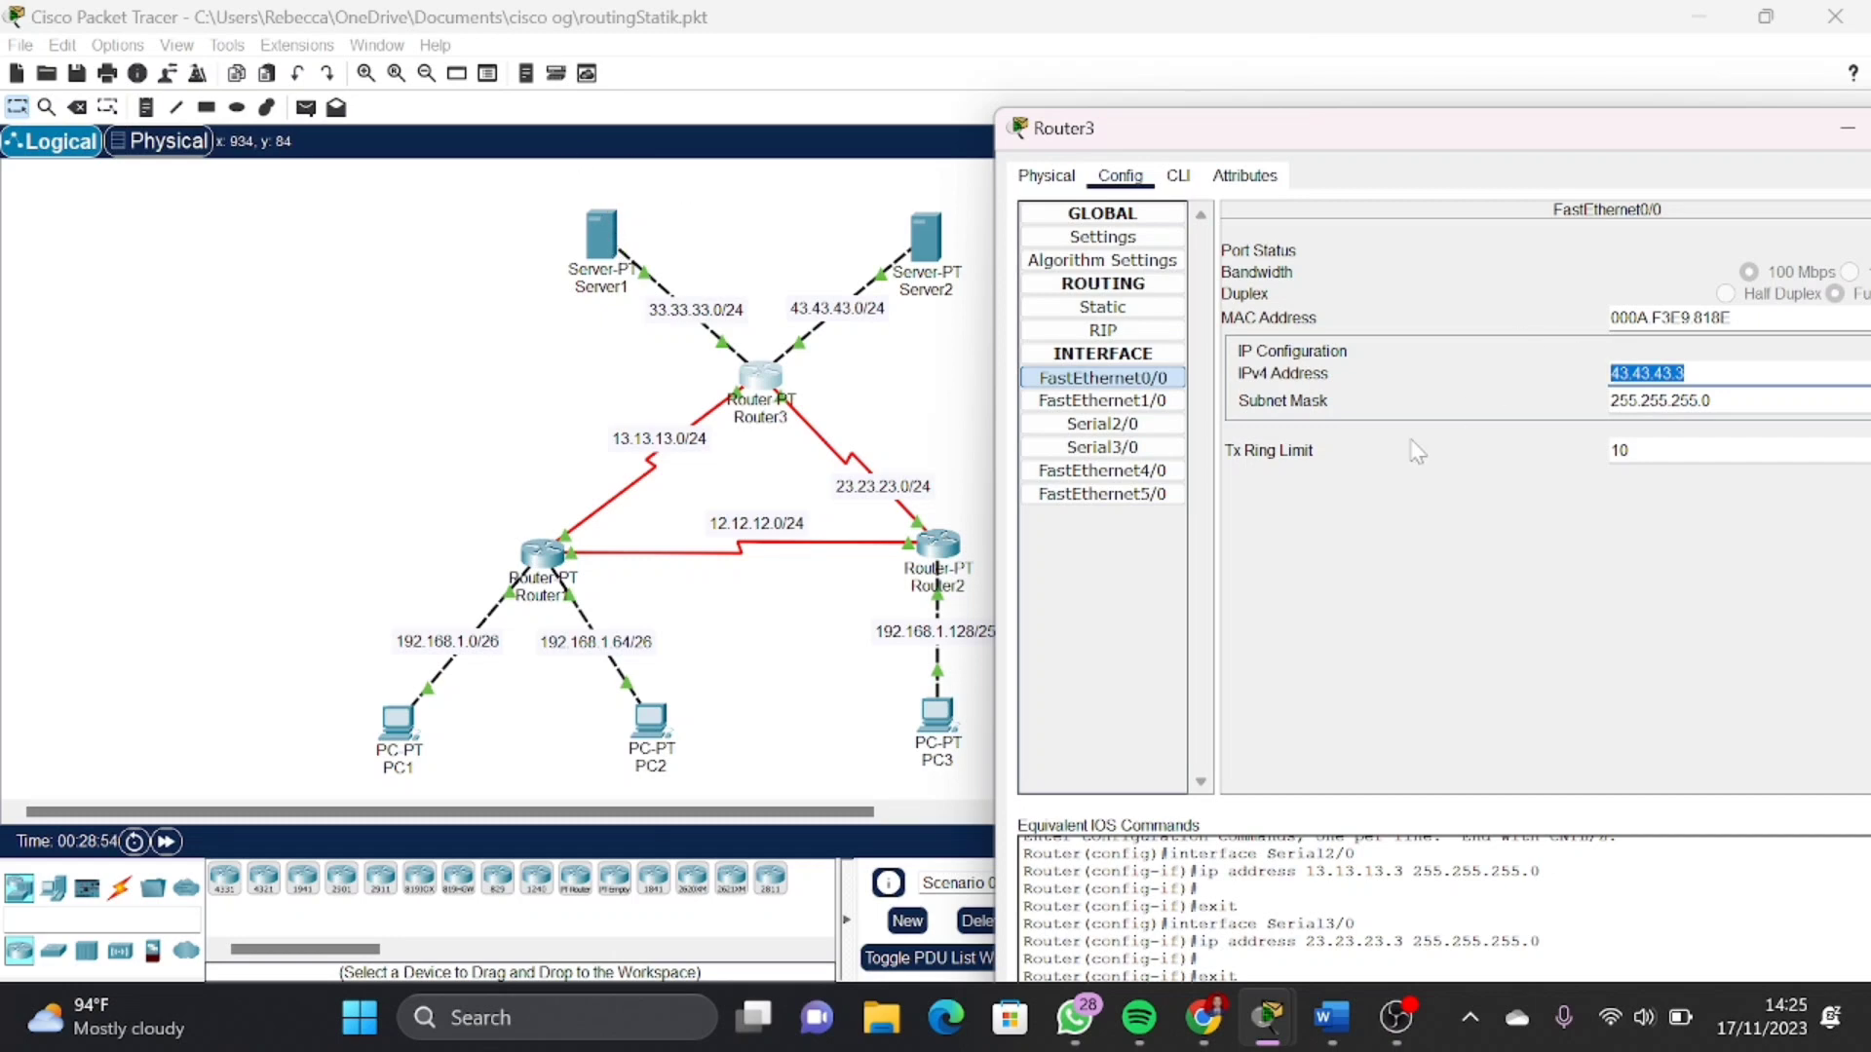
{"action": "left_click", "coordinate": [1088, 403]}
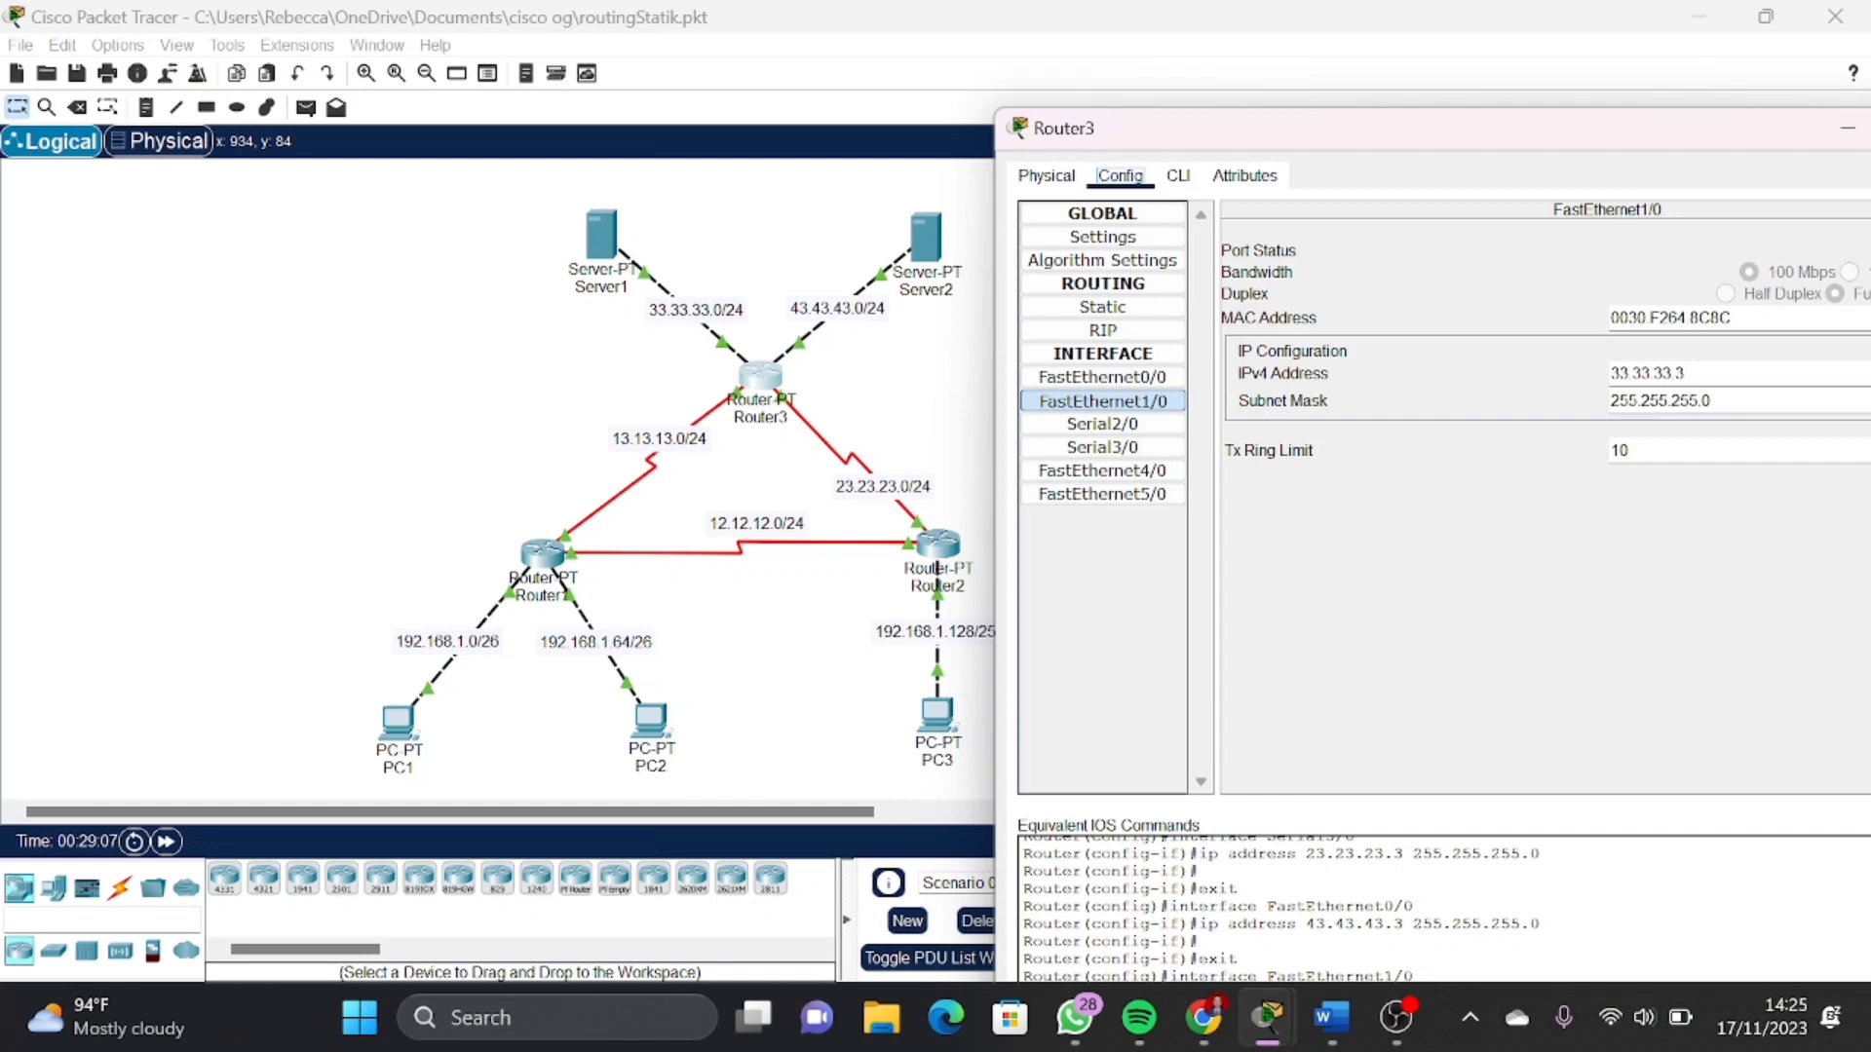
Close Router3's configuration window
{"action": "left_click_drag", "start_coordinate": [1628, 136], "coordinate": [1587, 120]}
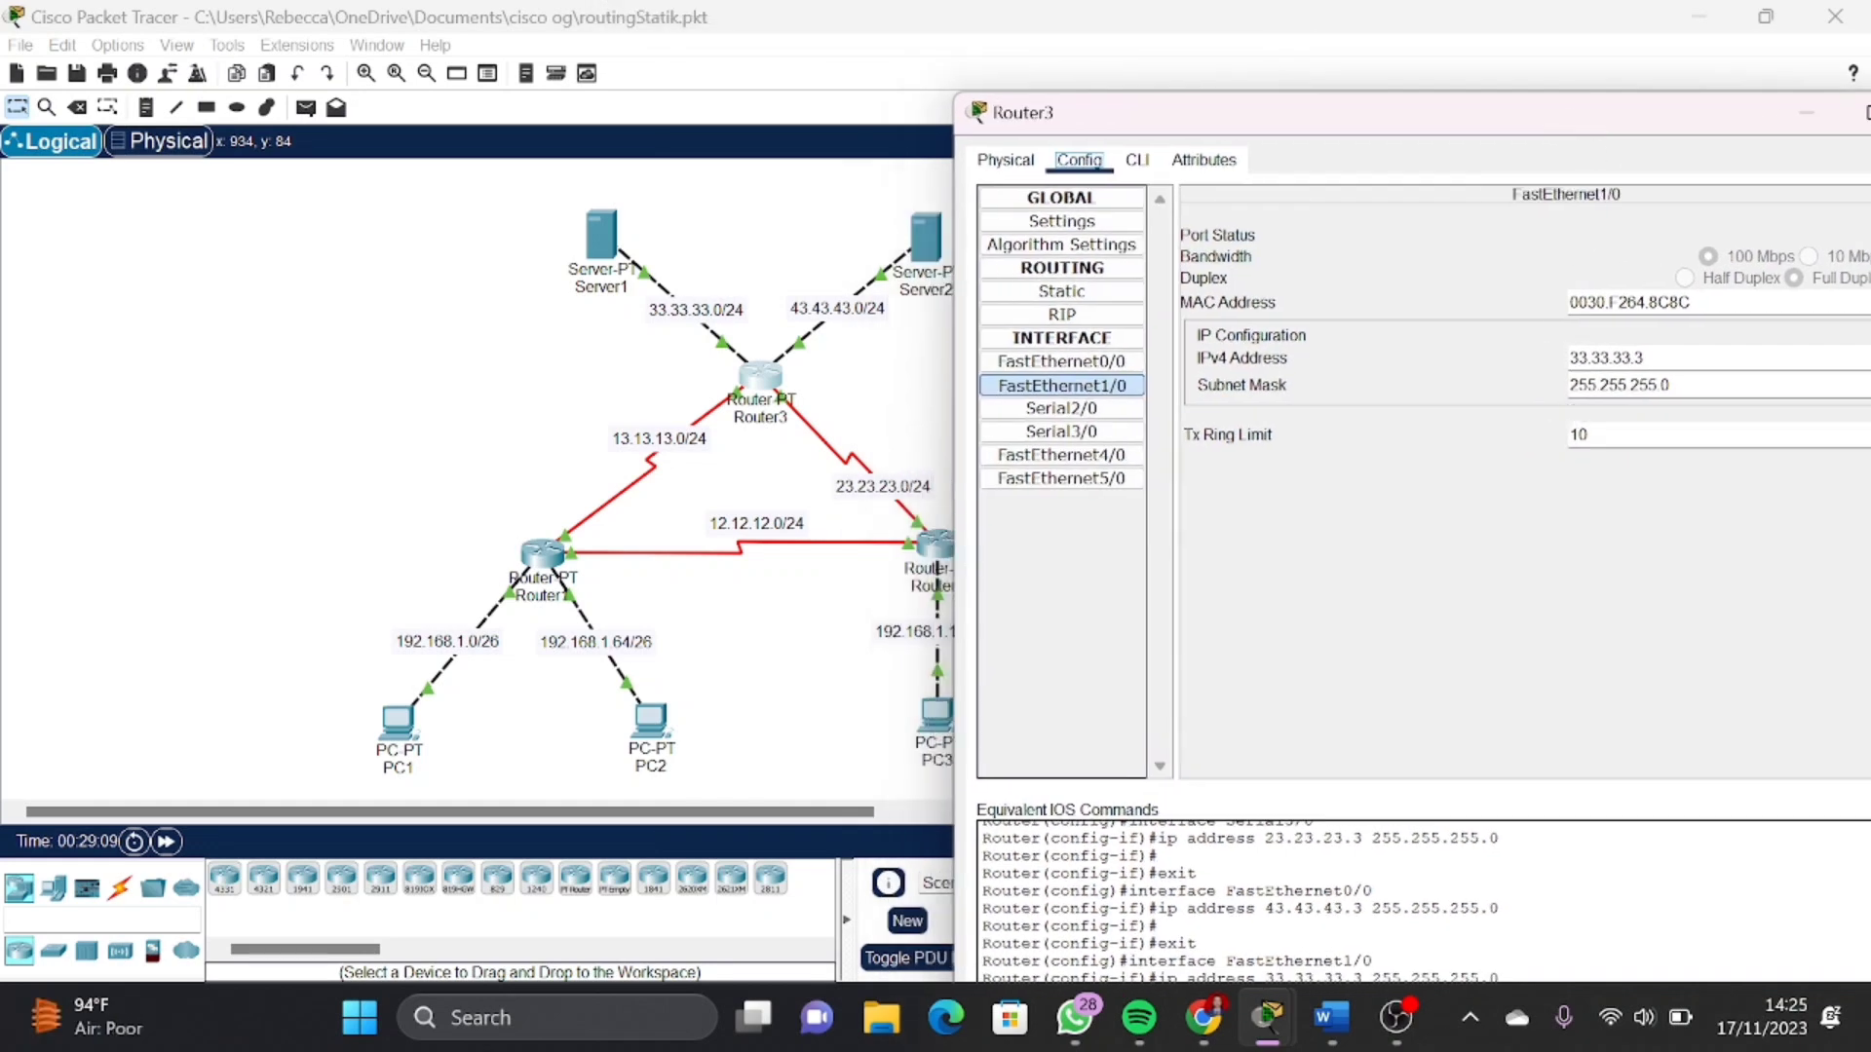
{"action": "left_click_drag", "start_coordinate": [1041, 114], "coordinate": [887, 138]}
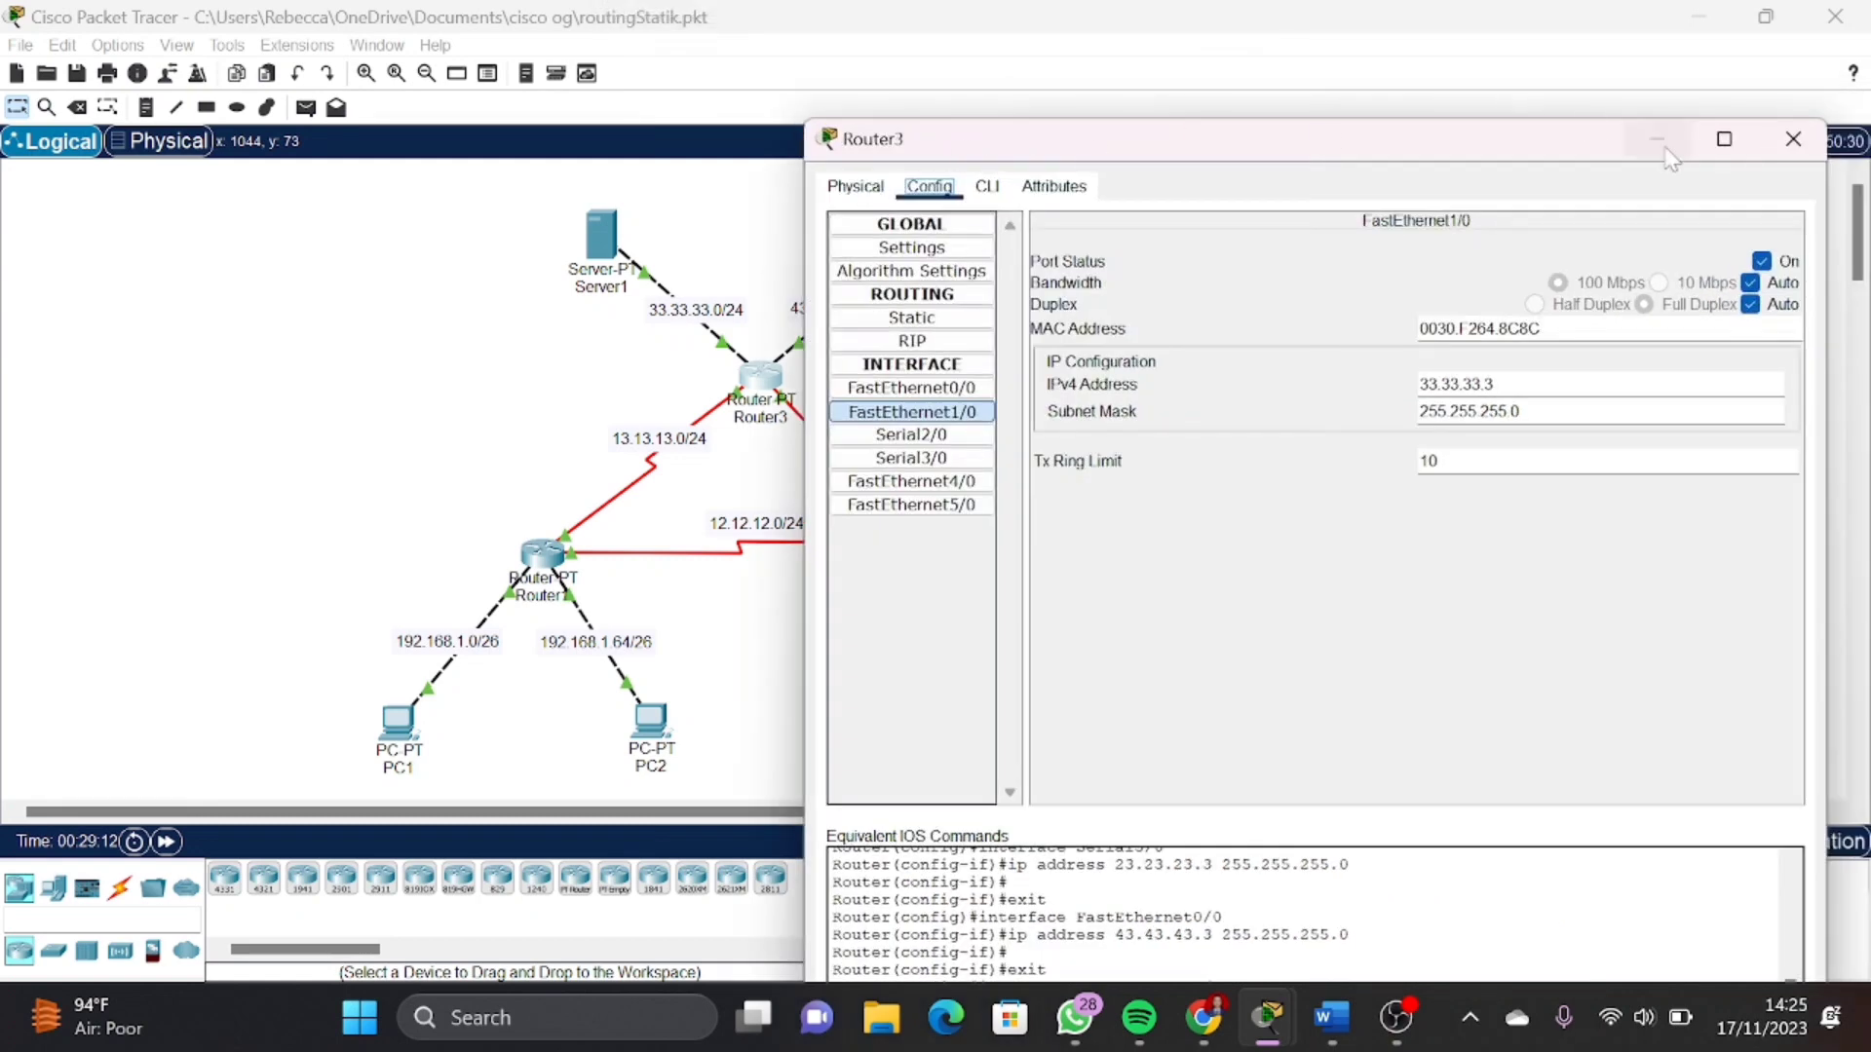
{"action": "left_click", "coordinate": [1793, 140]}
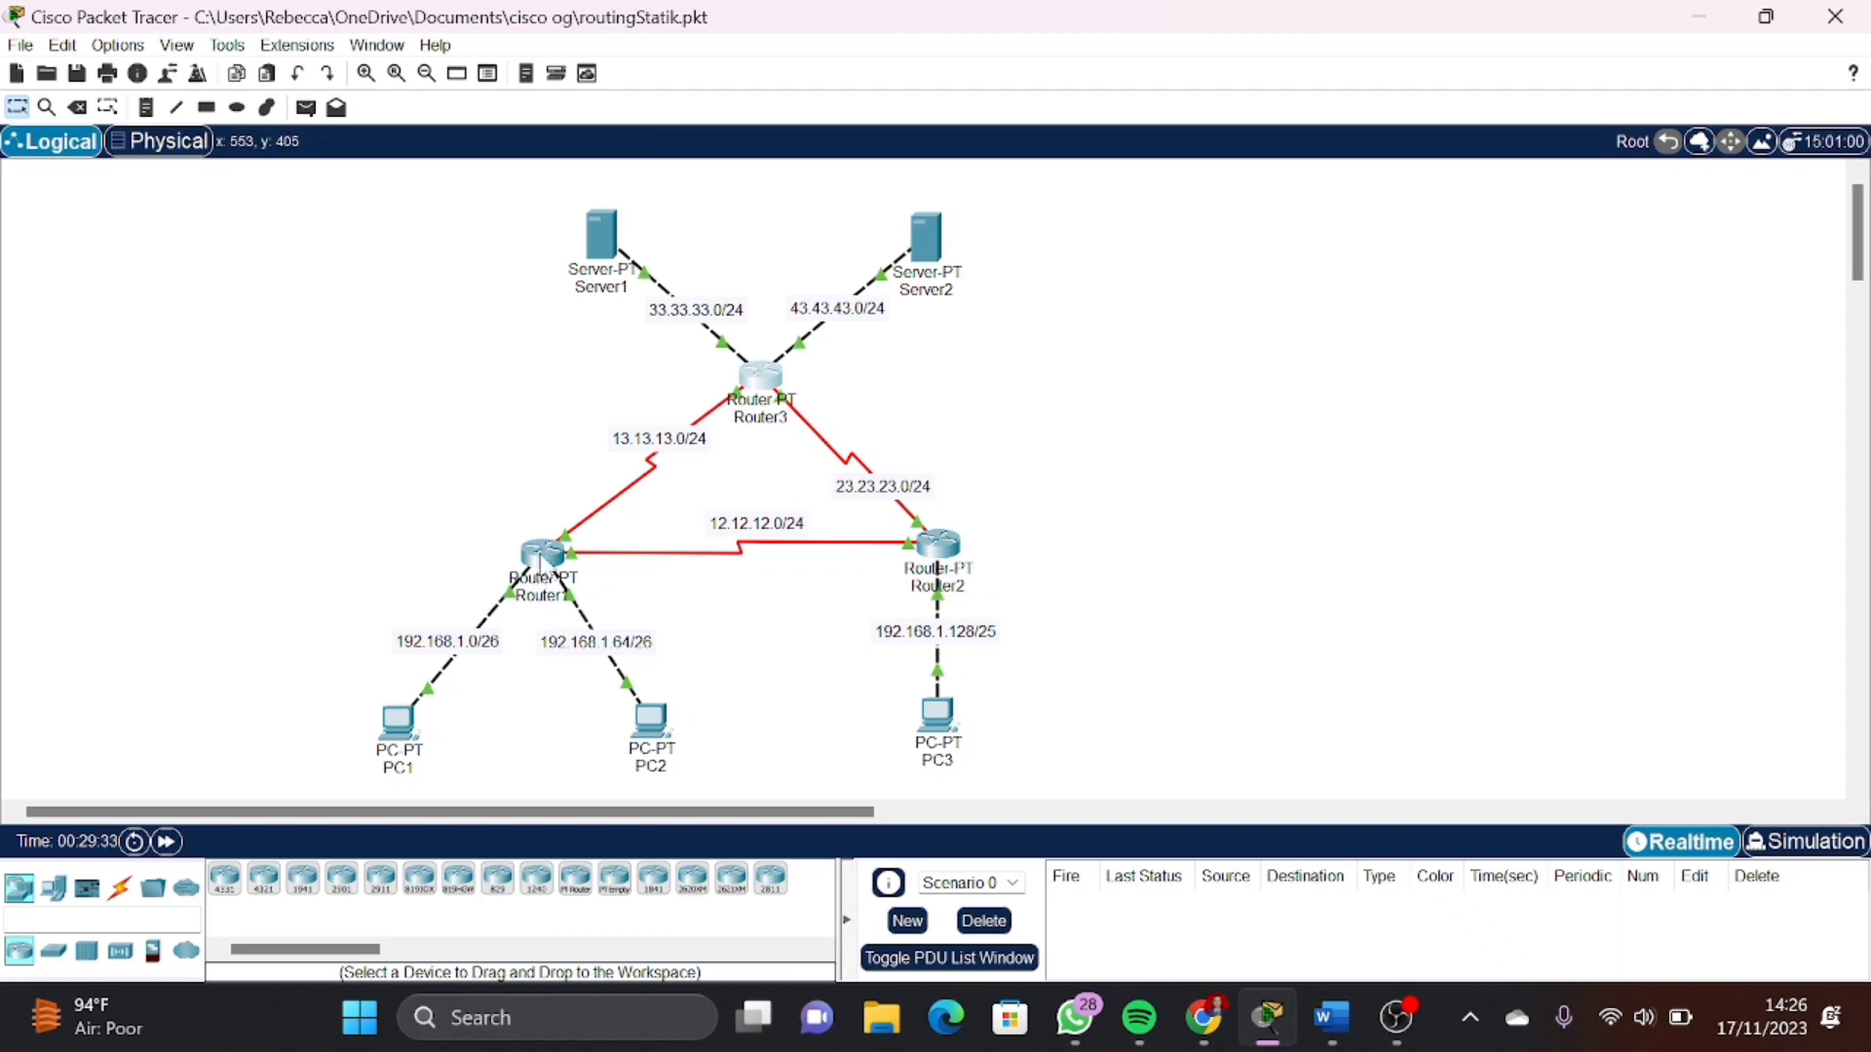
Set up RIP routing on Router1 by adding the networks 12.12.12.0 and 13.13.13.0
{"action": "left_click", "coordinate": [541, 562]}
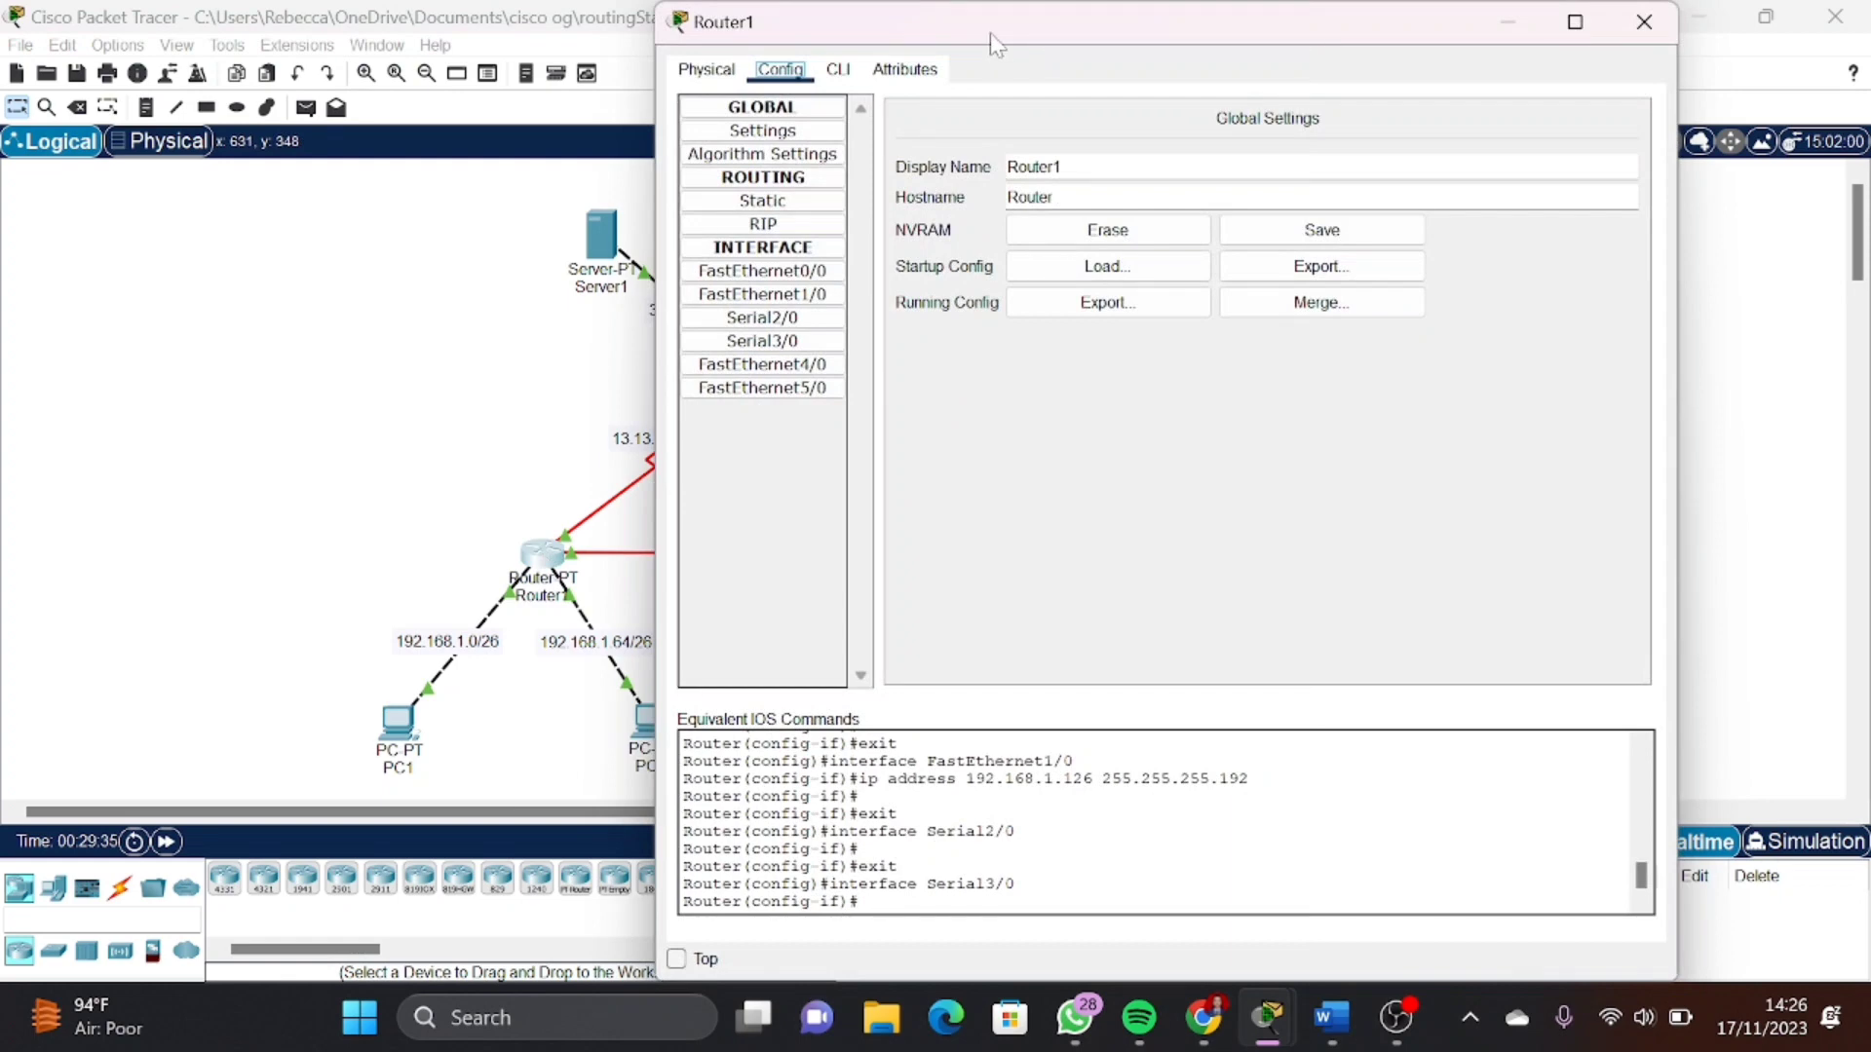
{"action": "left_click_drag", "start_coordinate": [998, 44], "coordinate": [1200, 133]}
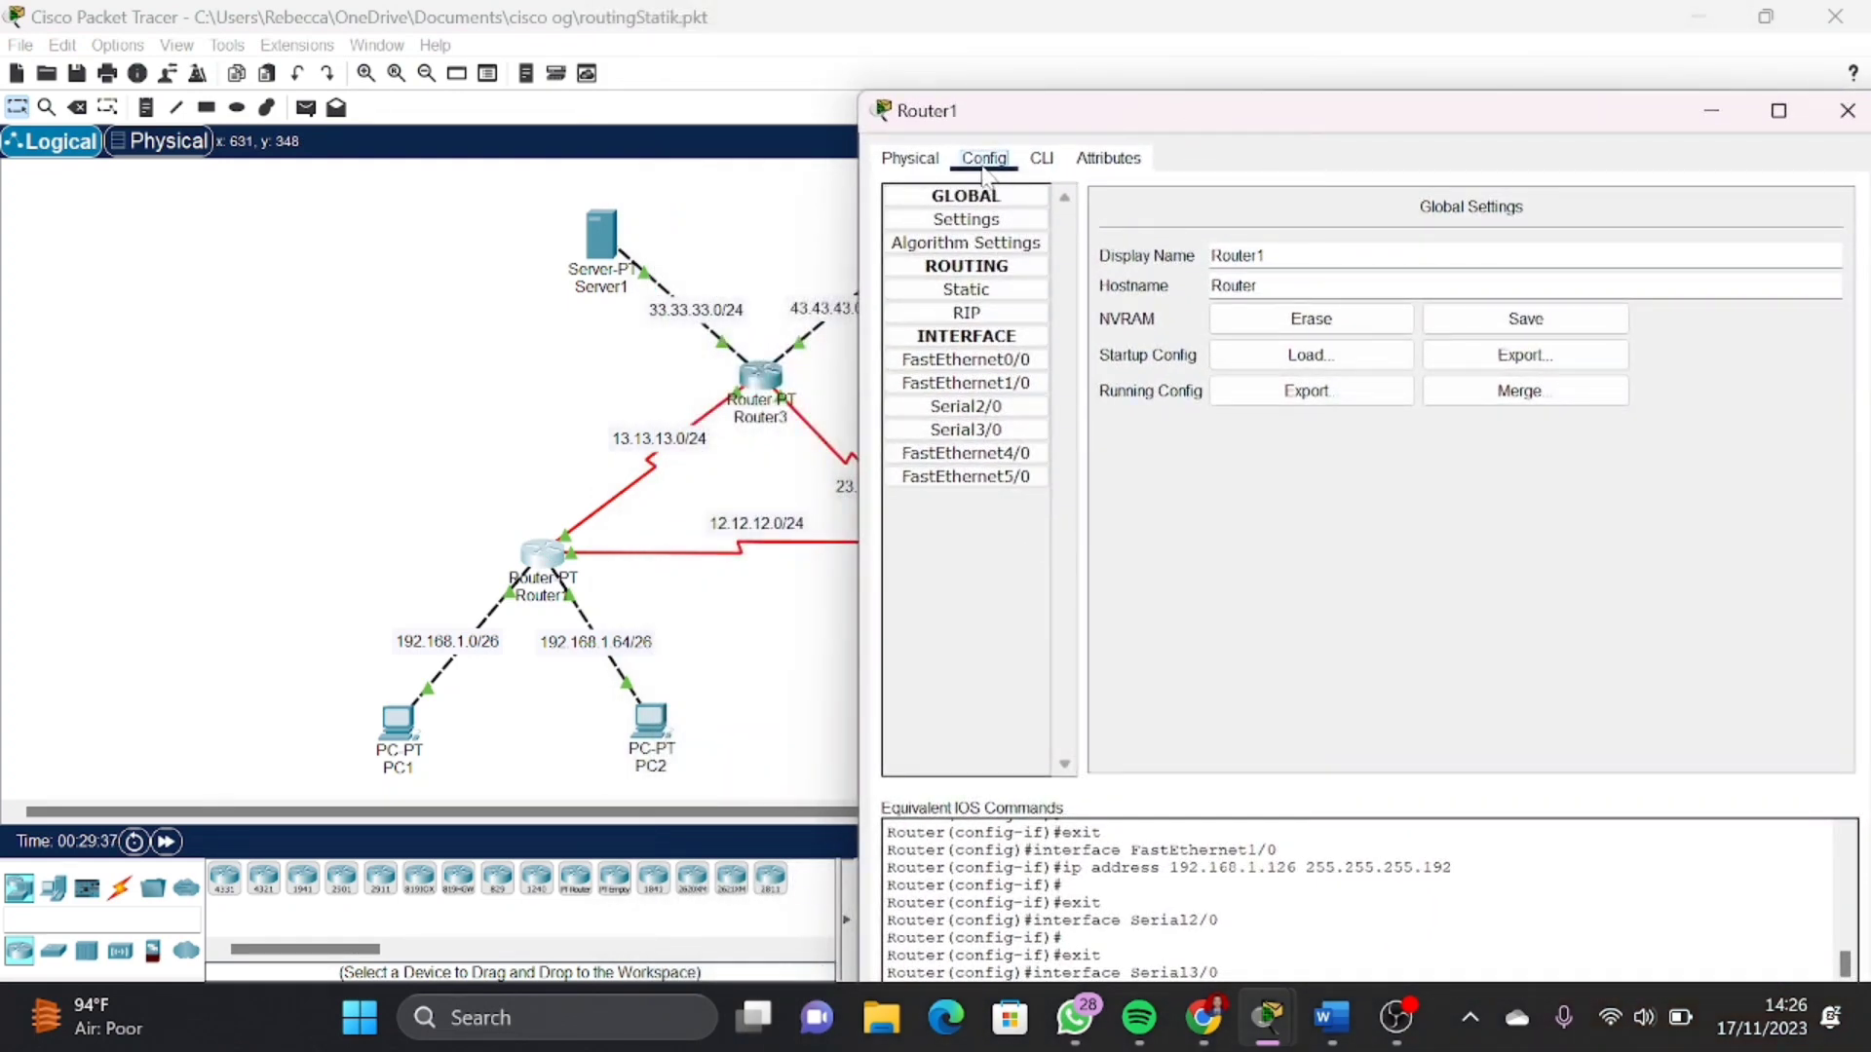
{"action": "left_click", "coordinate": [984, 292]}
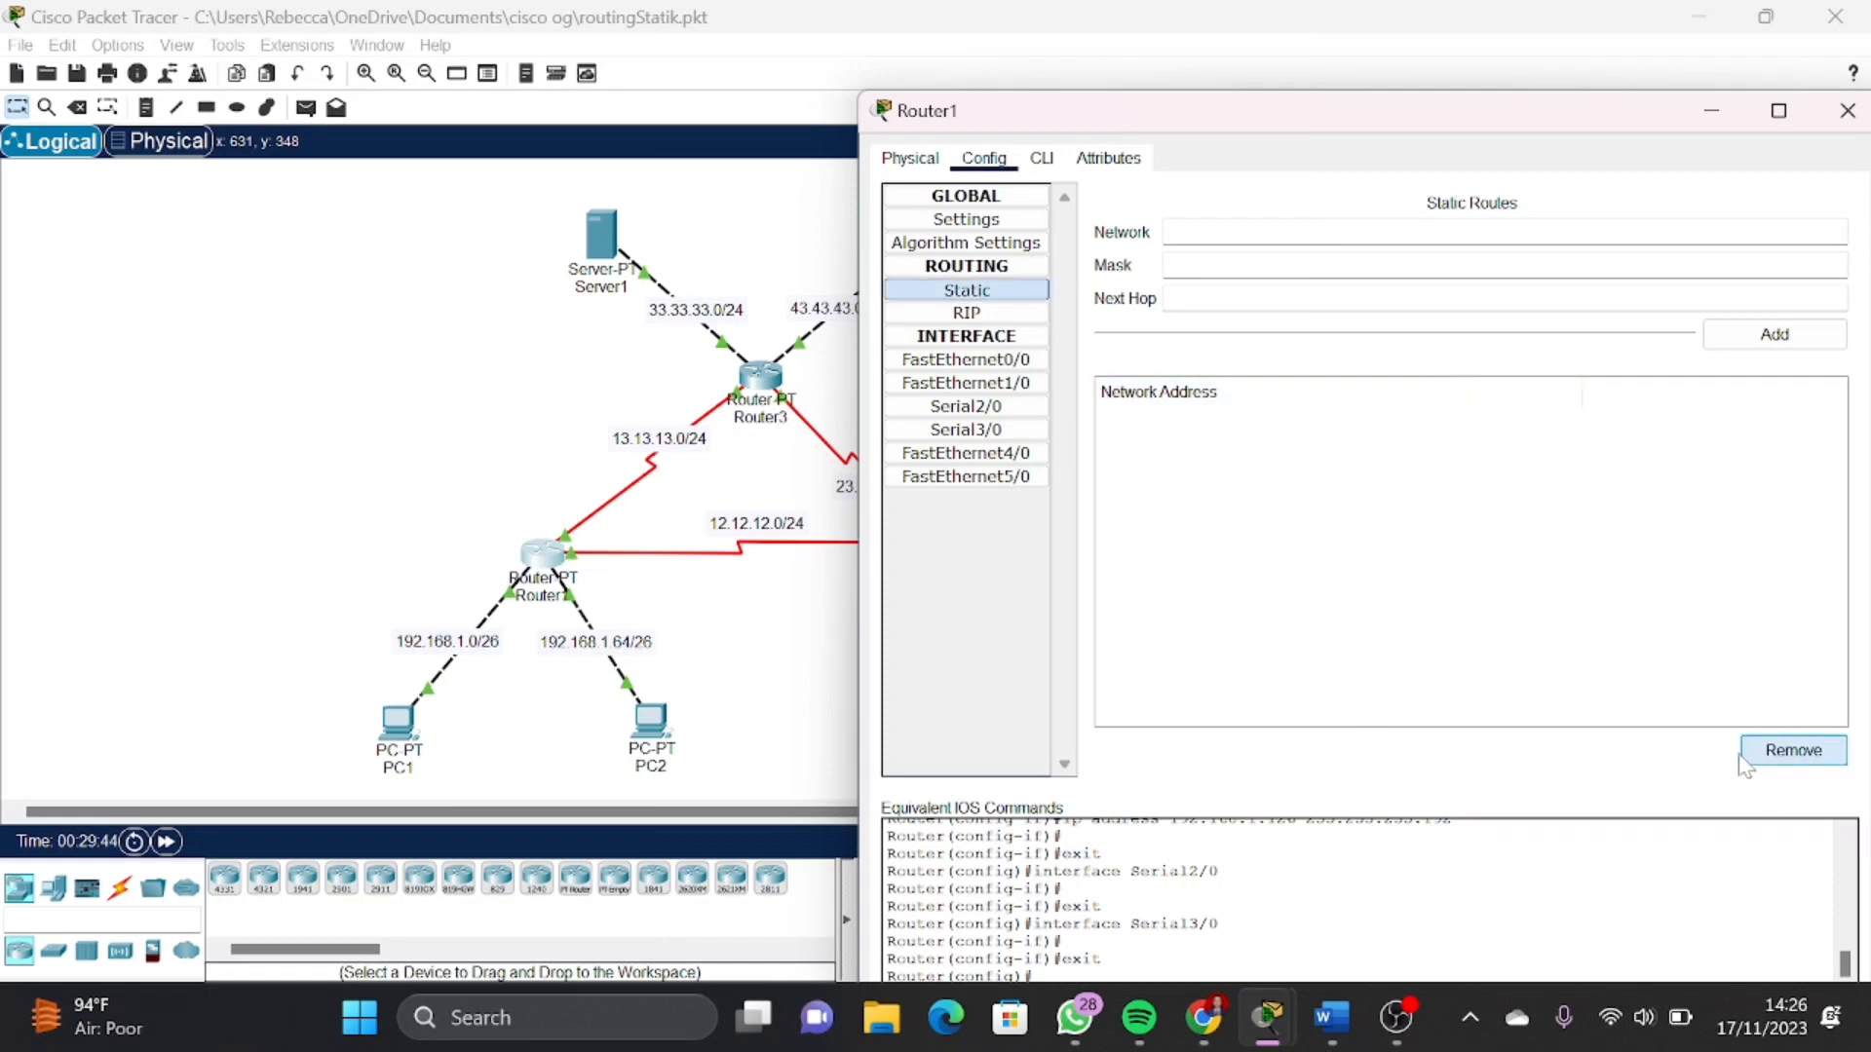
{"action": "left_click", "coordinate": [950, 316]}
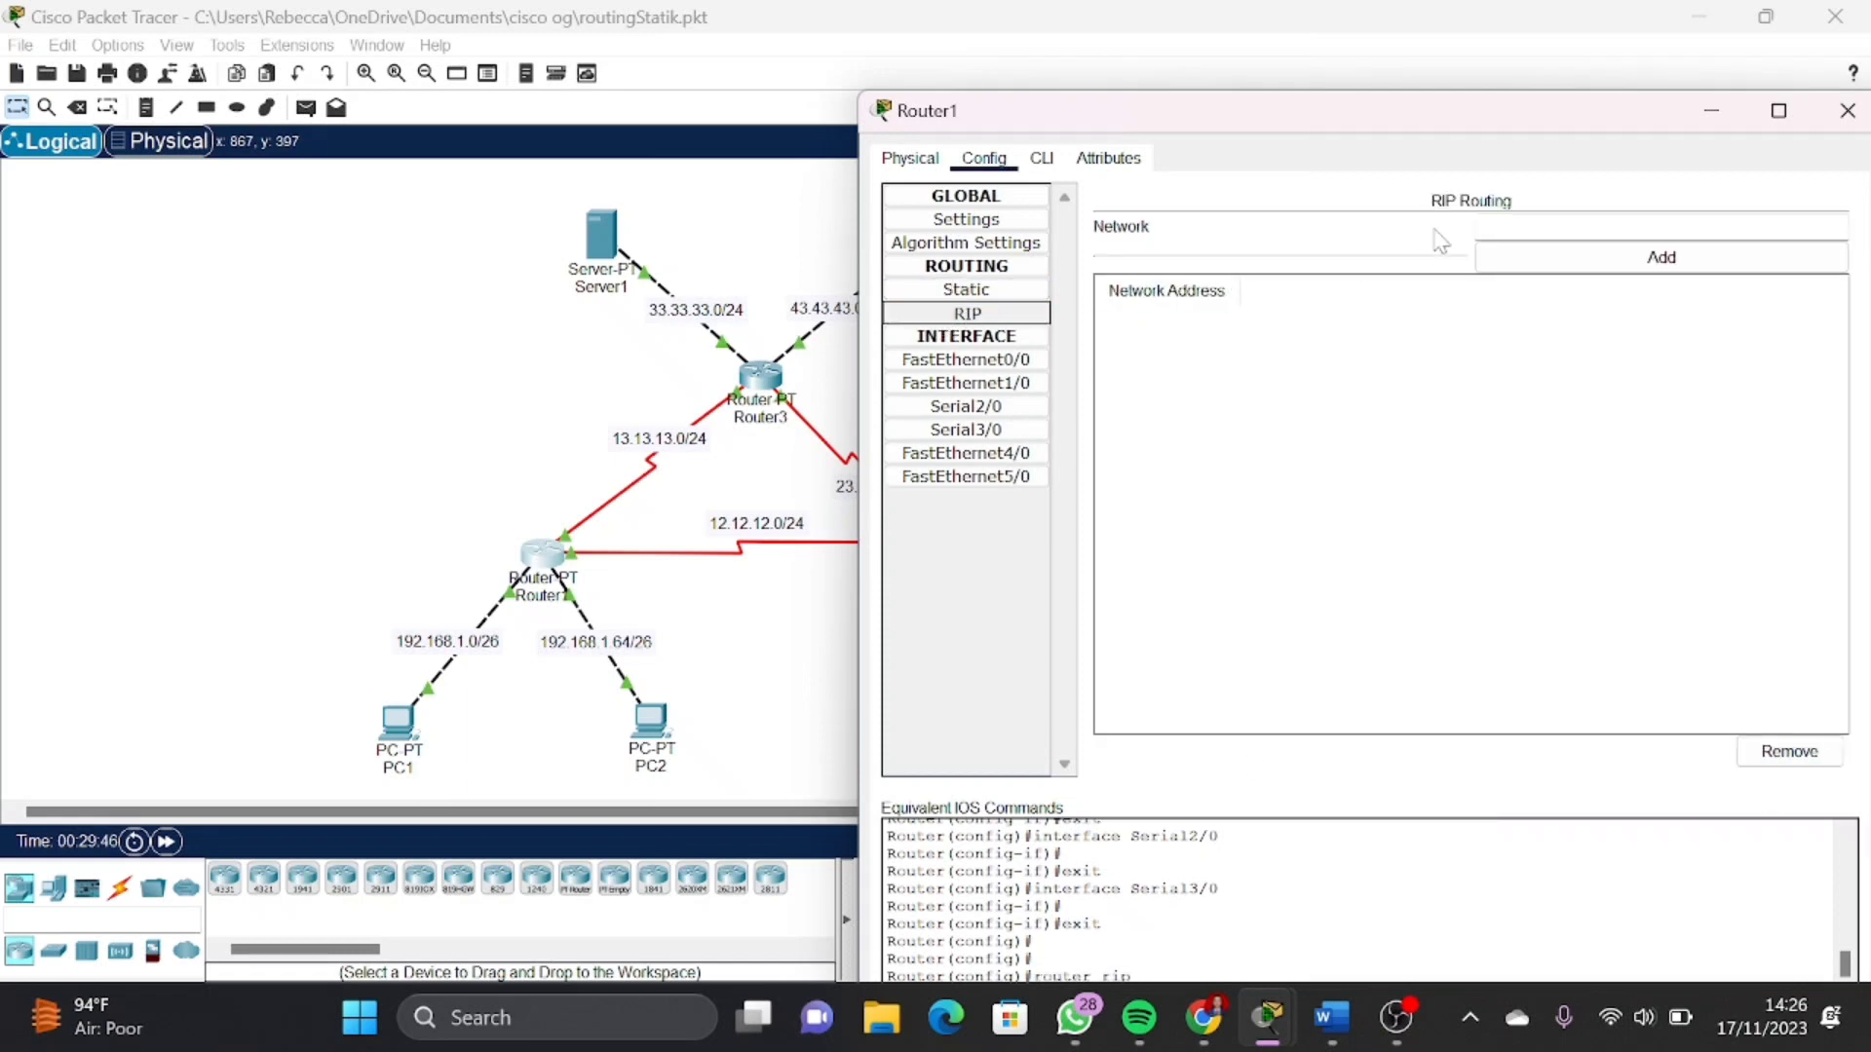
{"action": "left_click", "coordinate": [1481, 227]}
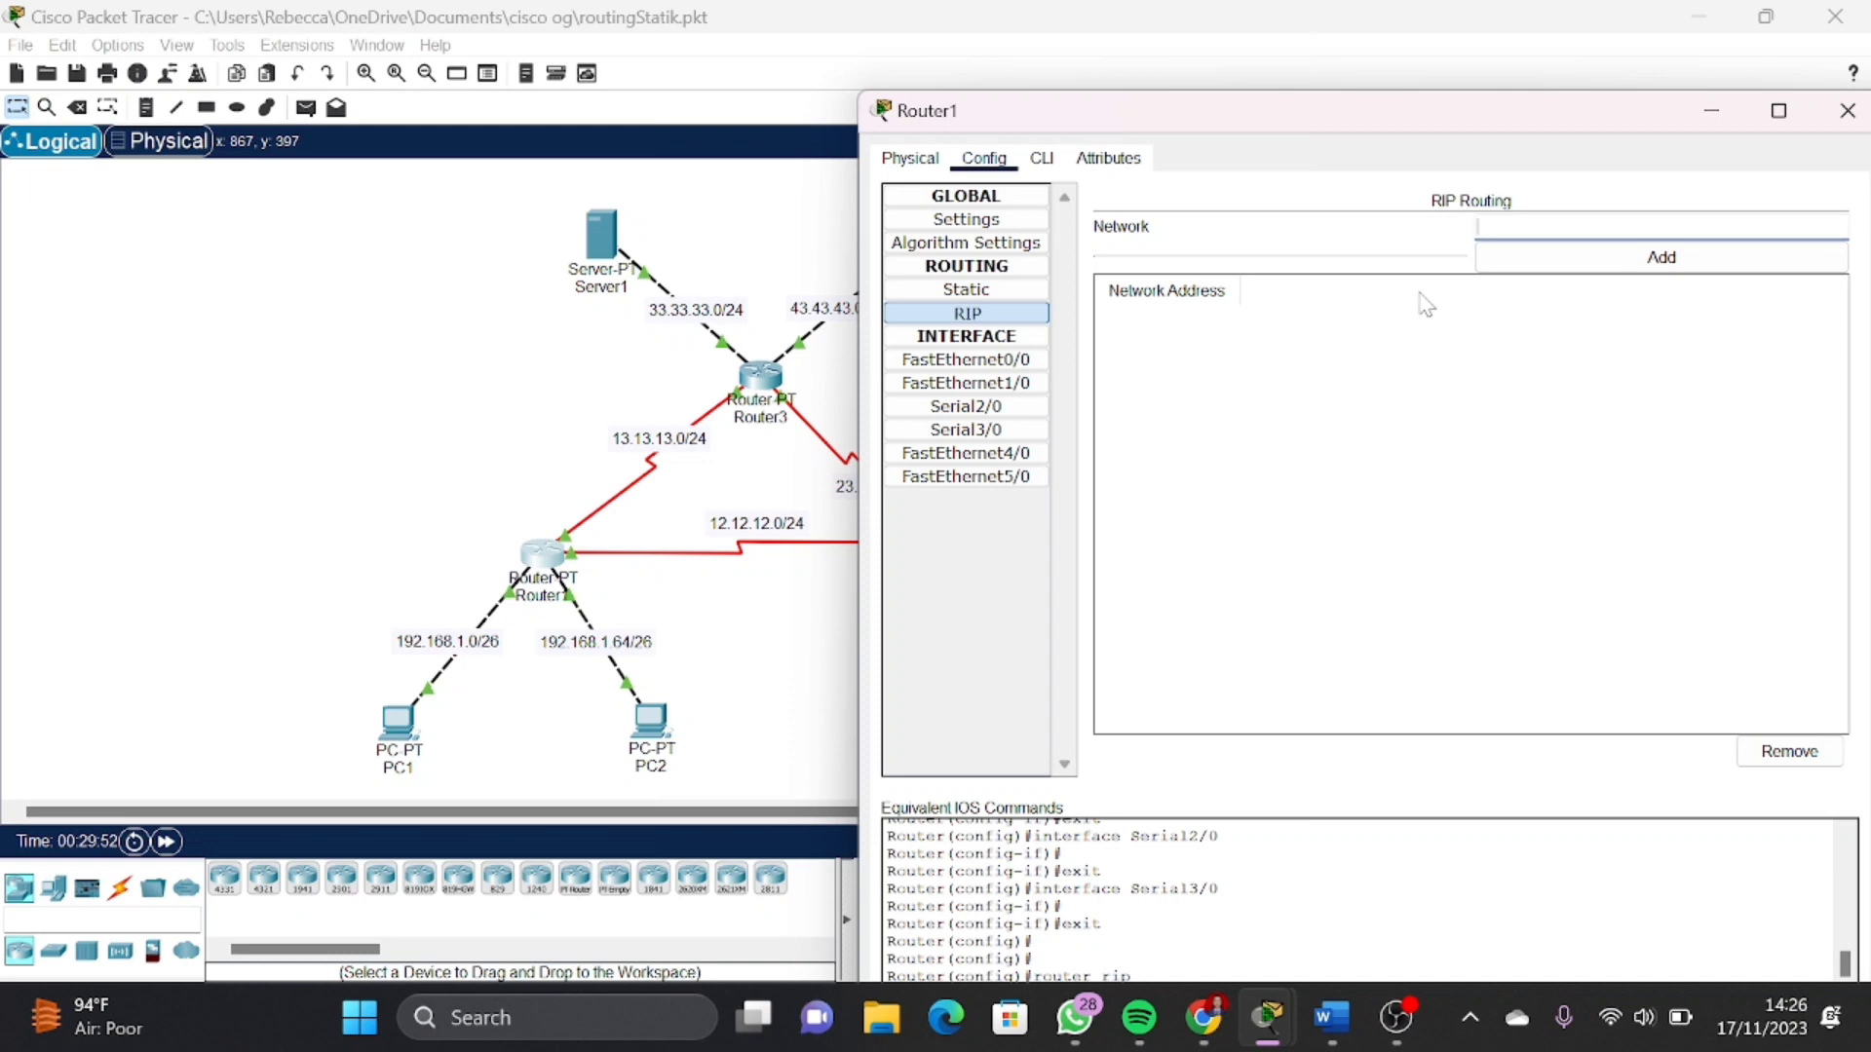
{"action": "left_click_drag", "start_coordinate": [1052, 125], "coordinate": [1188, 160]}
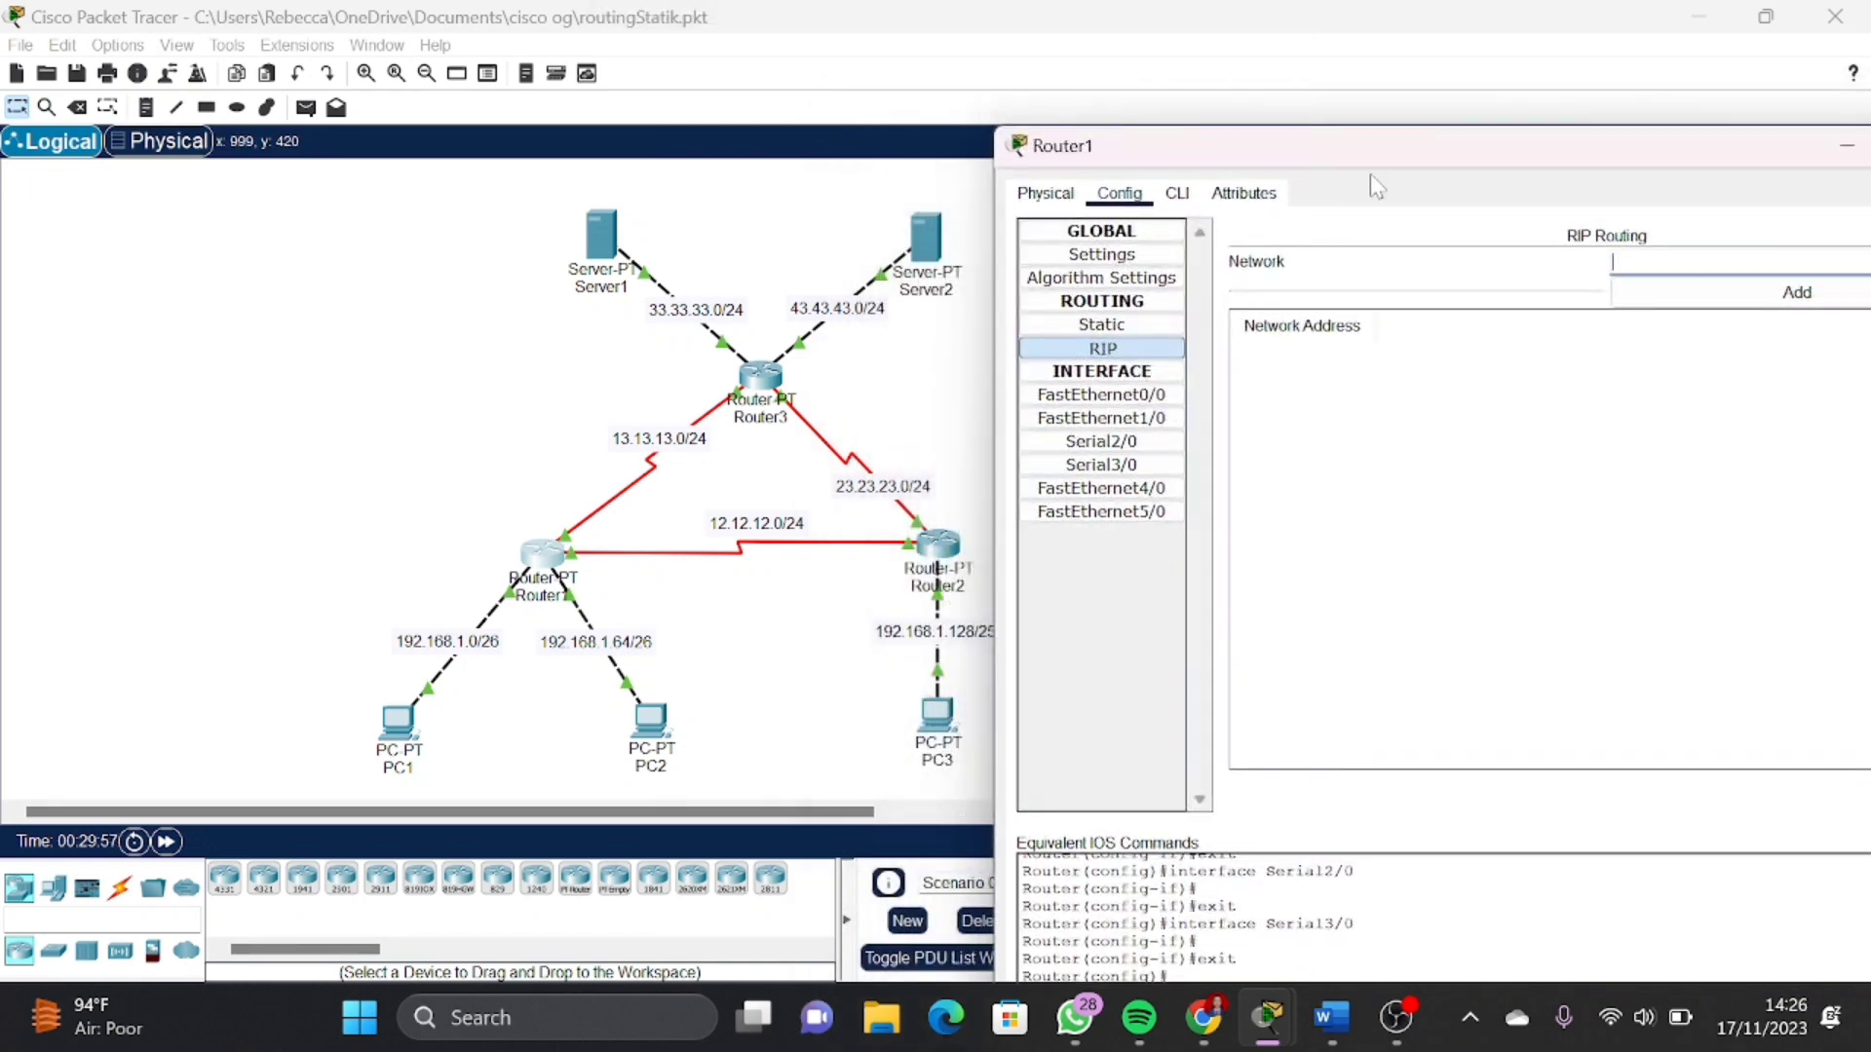
{"action": "left_click", "coordinate": [1614, 262]}
{"action": "type", "text": "12.12.12.0"}
{"action": "left_click", "coordinate": [1686, 293]}
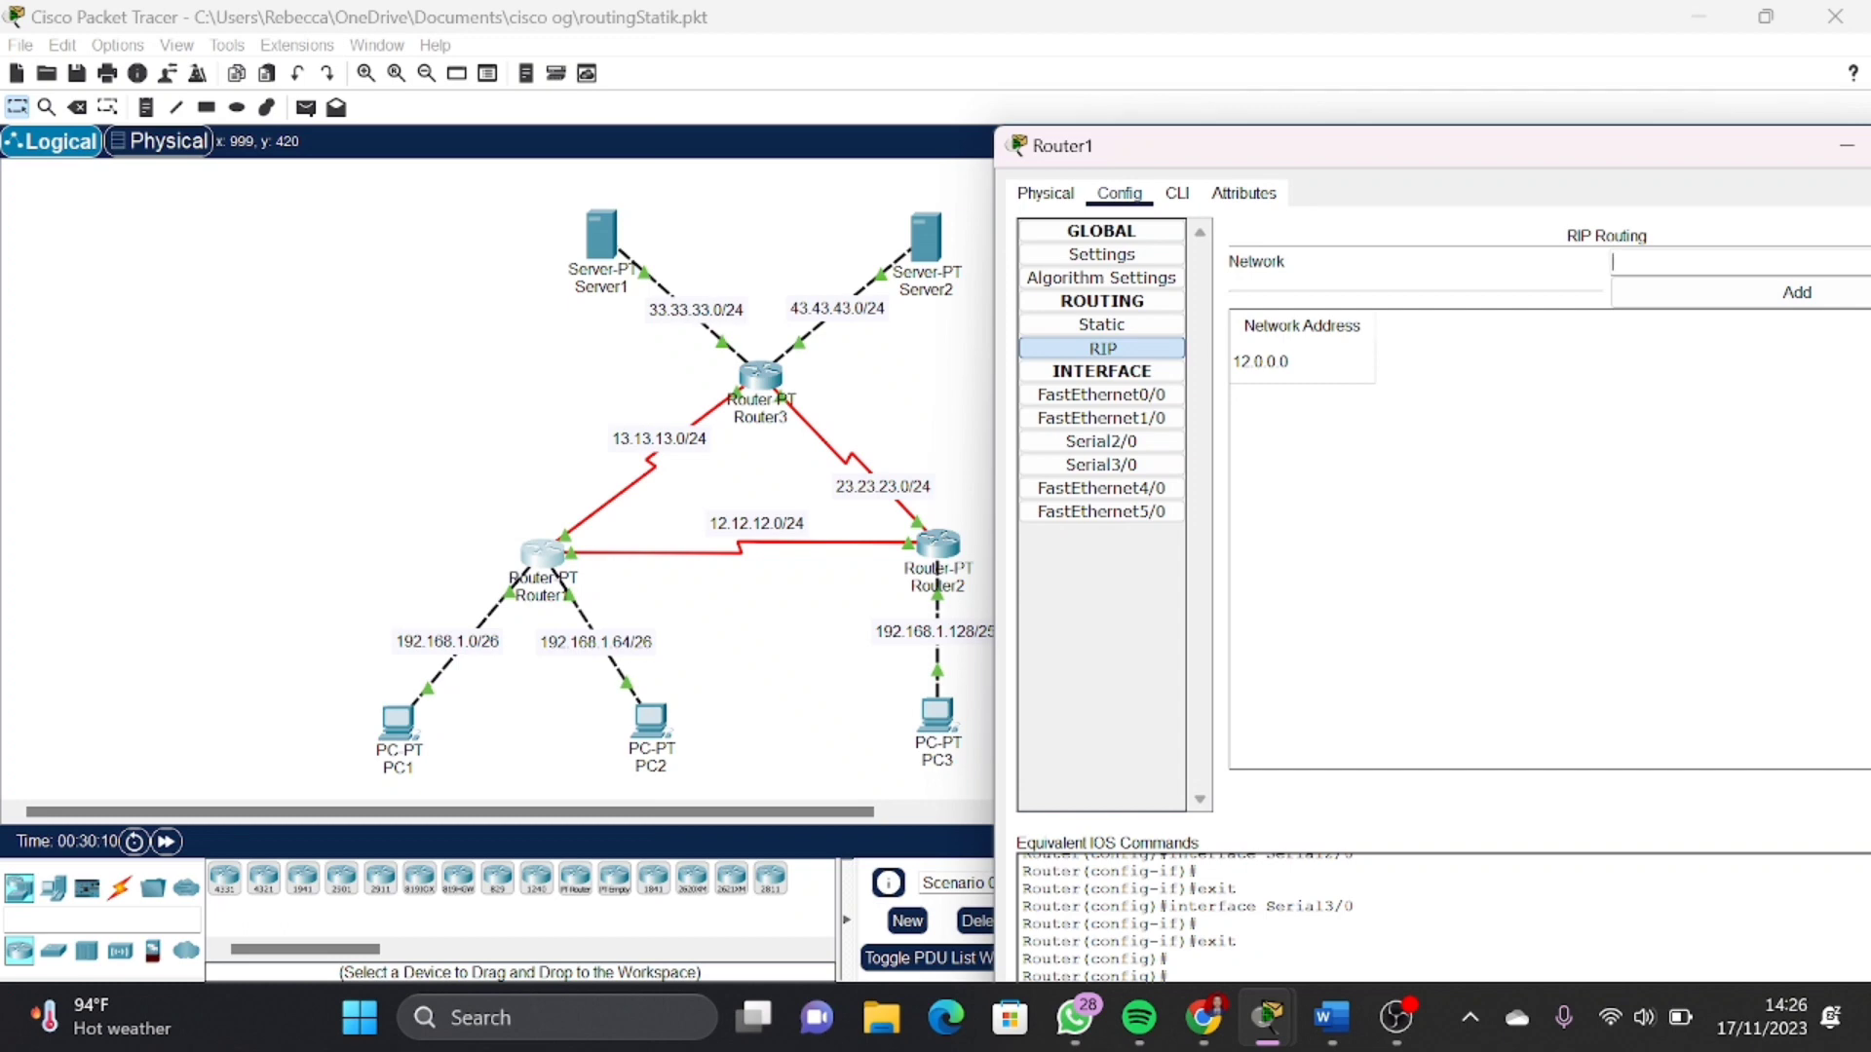
{"action": "type", "text": "13.13.13.0"}
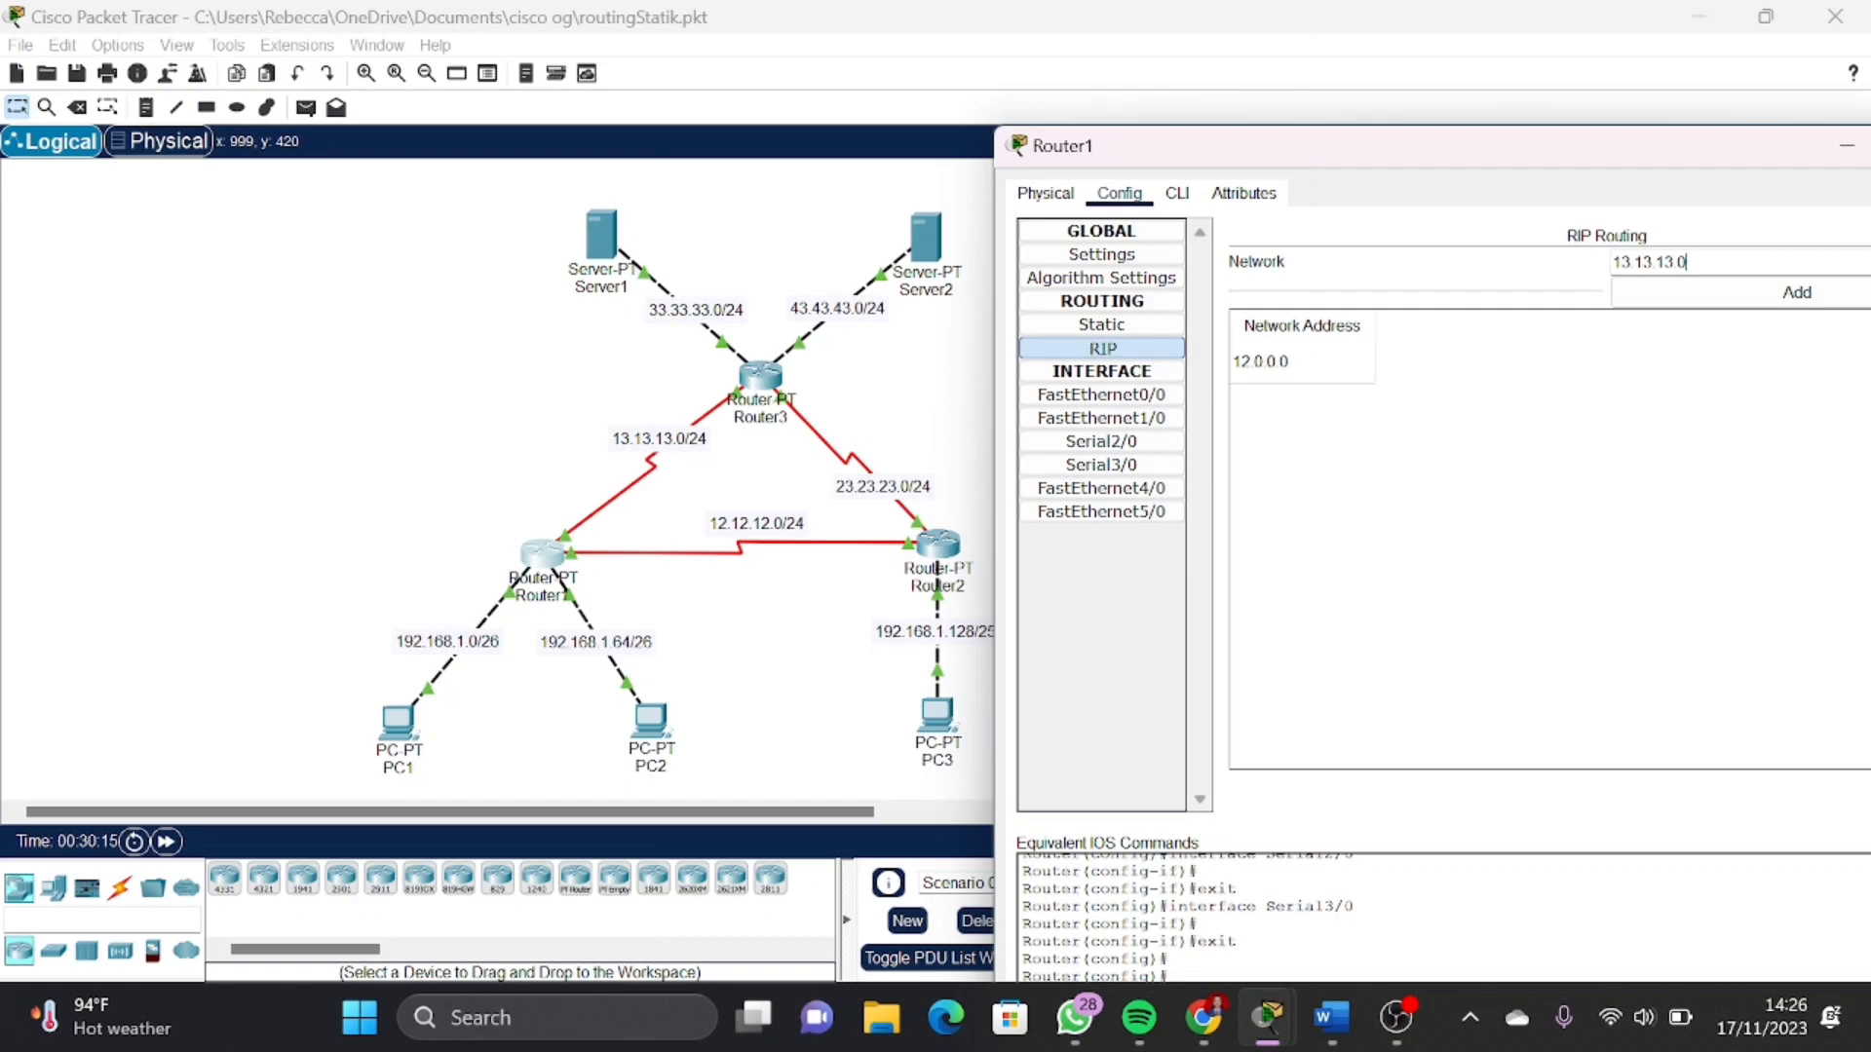
{"action": "left_click", "coordinate": [1701, 299]}
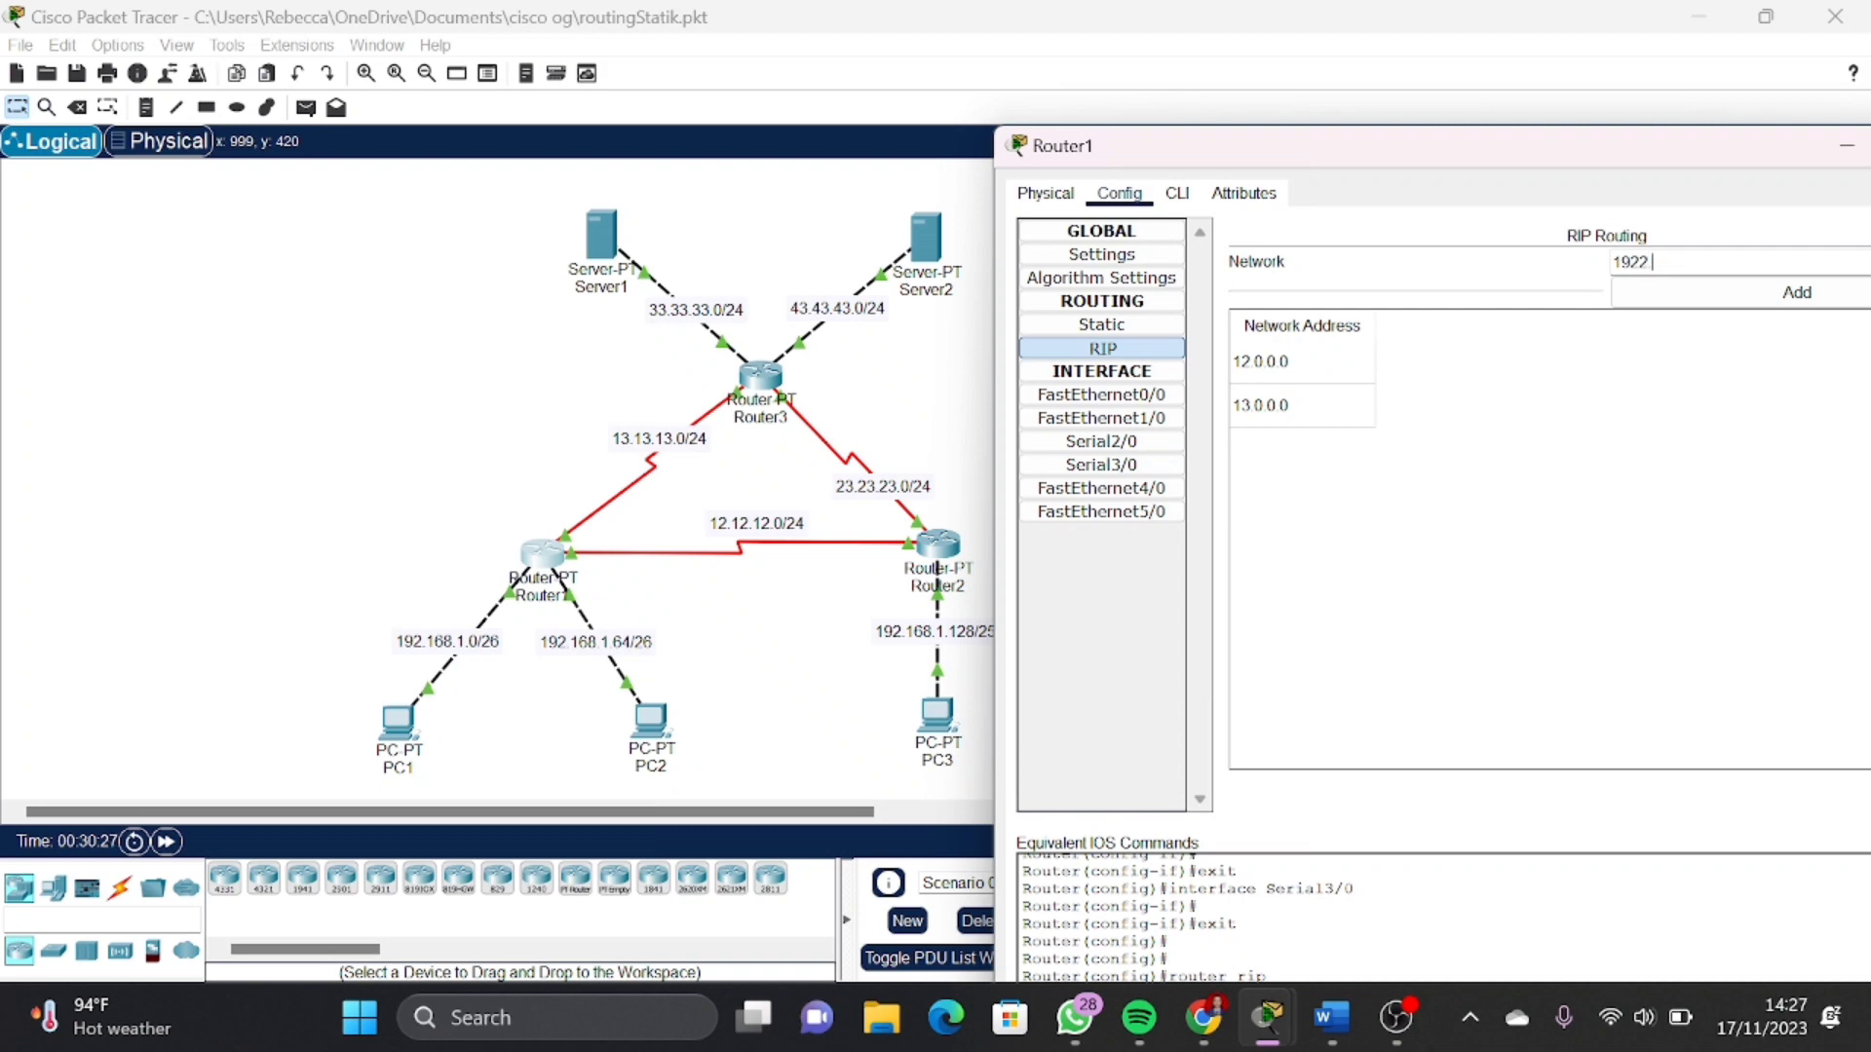
Add the PC networks 192.168.1.0 and 192.168.1.64 to Router1's RIP routing and close its configuration
{"action": "key", "text": "BackSpace"}
{"action": "left_click", "coordinate": [1698, 292]}
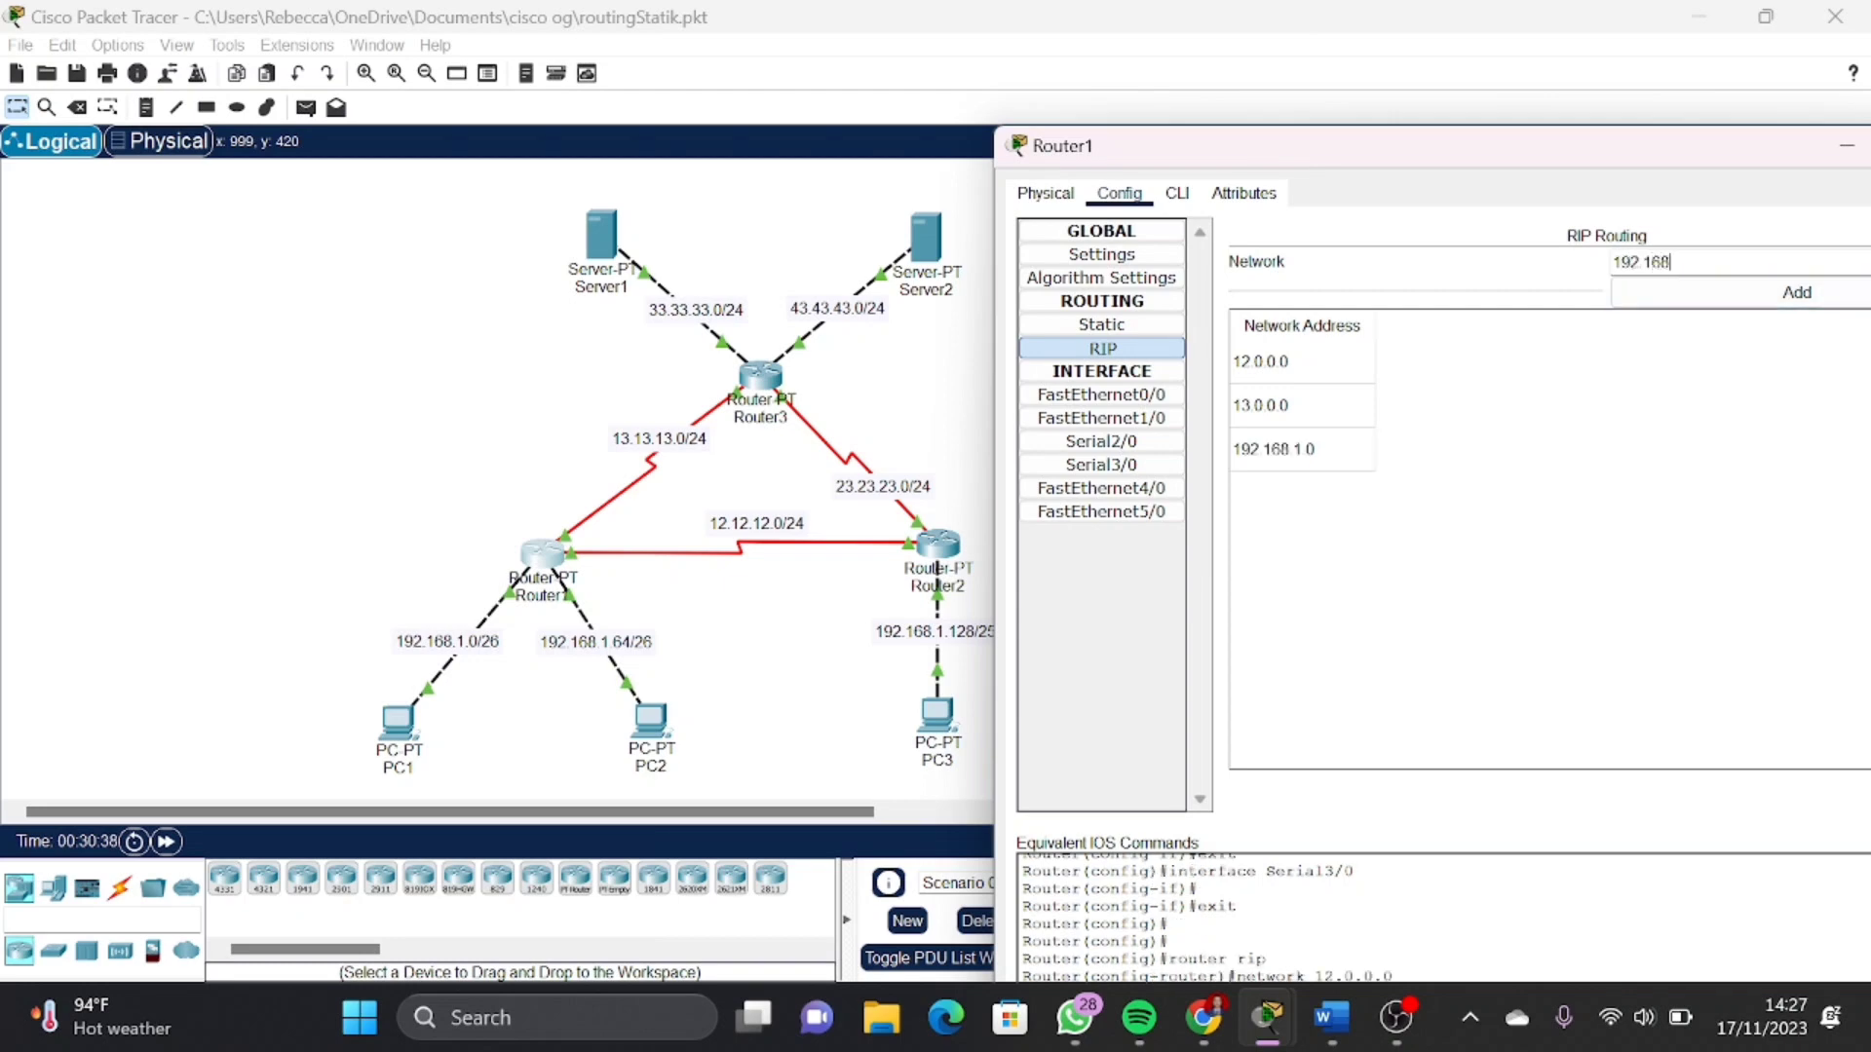
{"action": "type", "text": "1.64"}
{"action": "left_click", "coordinate": [1798, 295]}
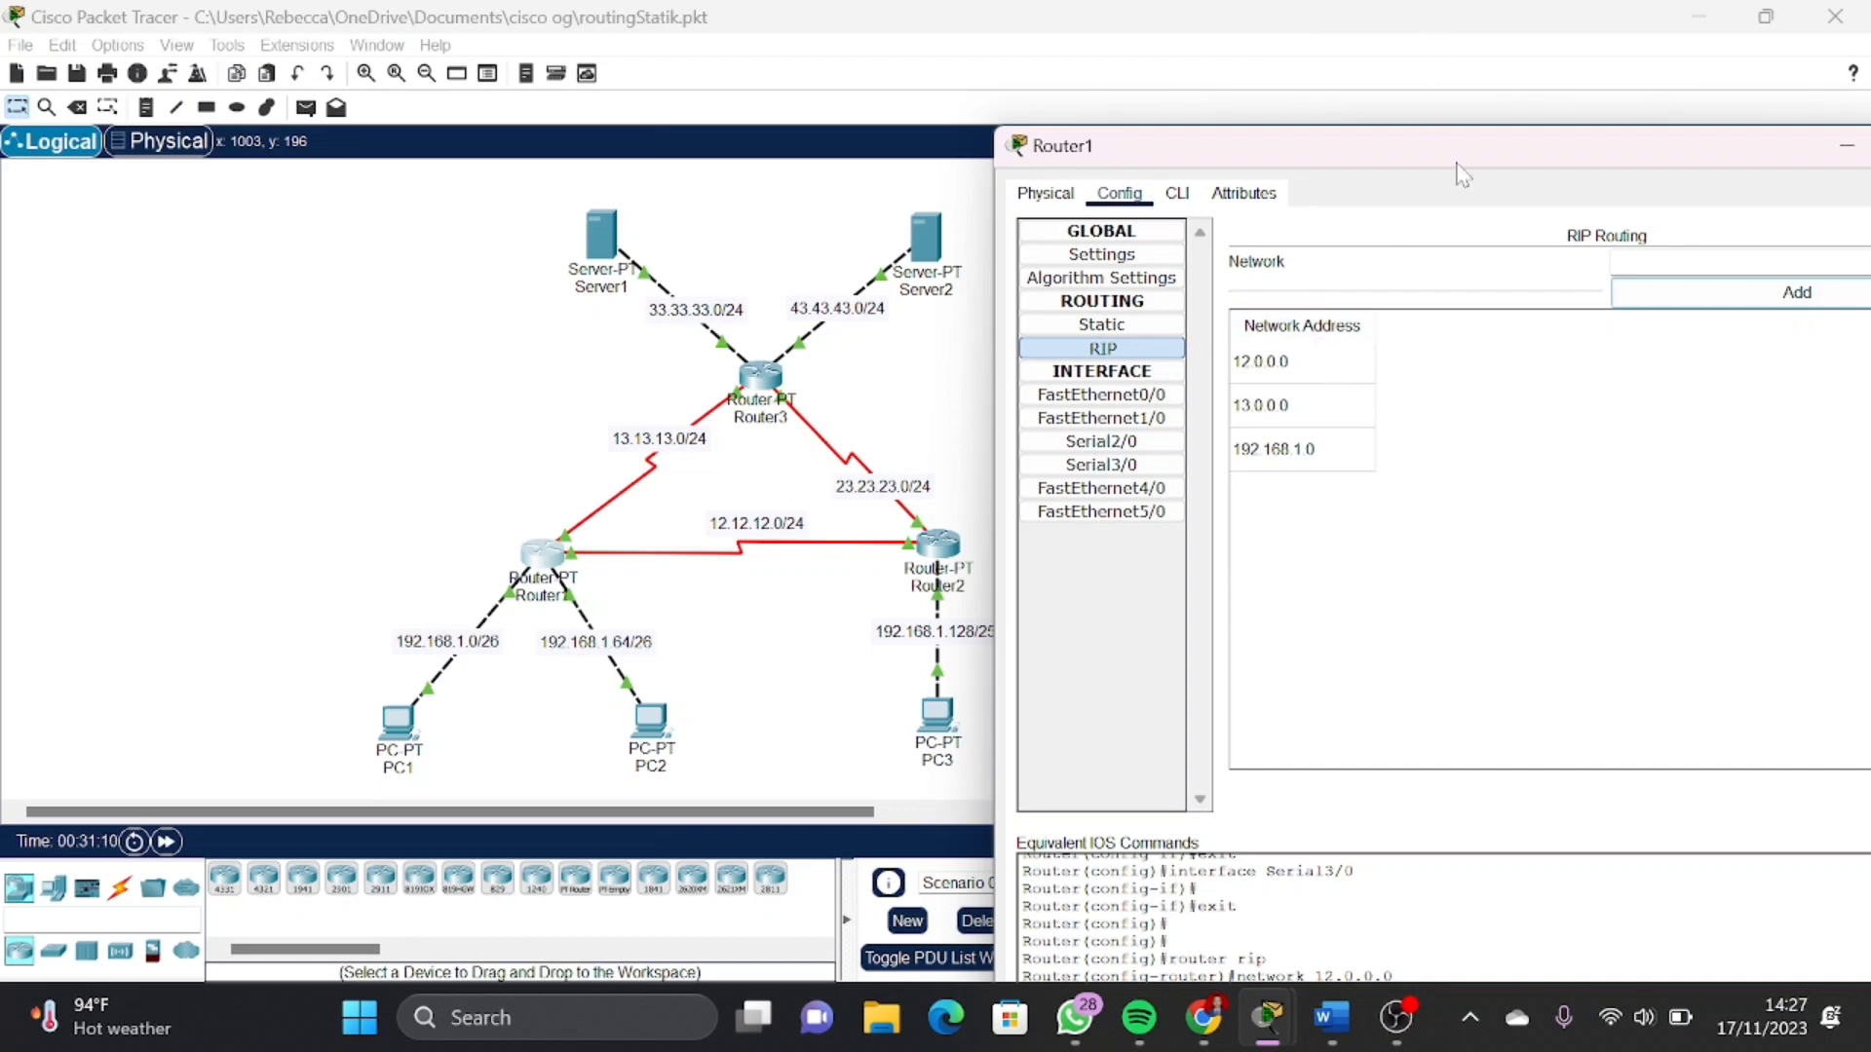
{"action": "left_click_drag", "start_coordinate": [1461, 156], "coordinate": [1120, 191]}
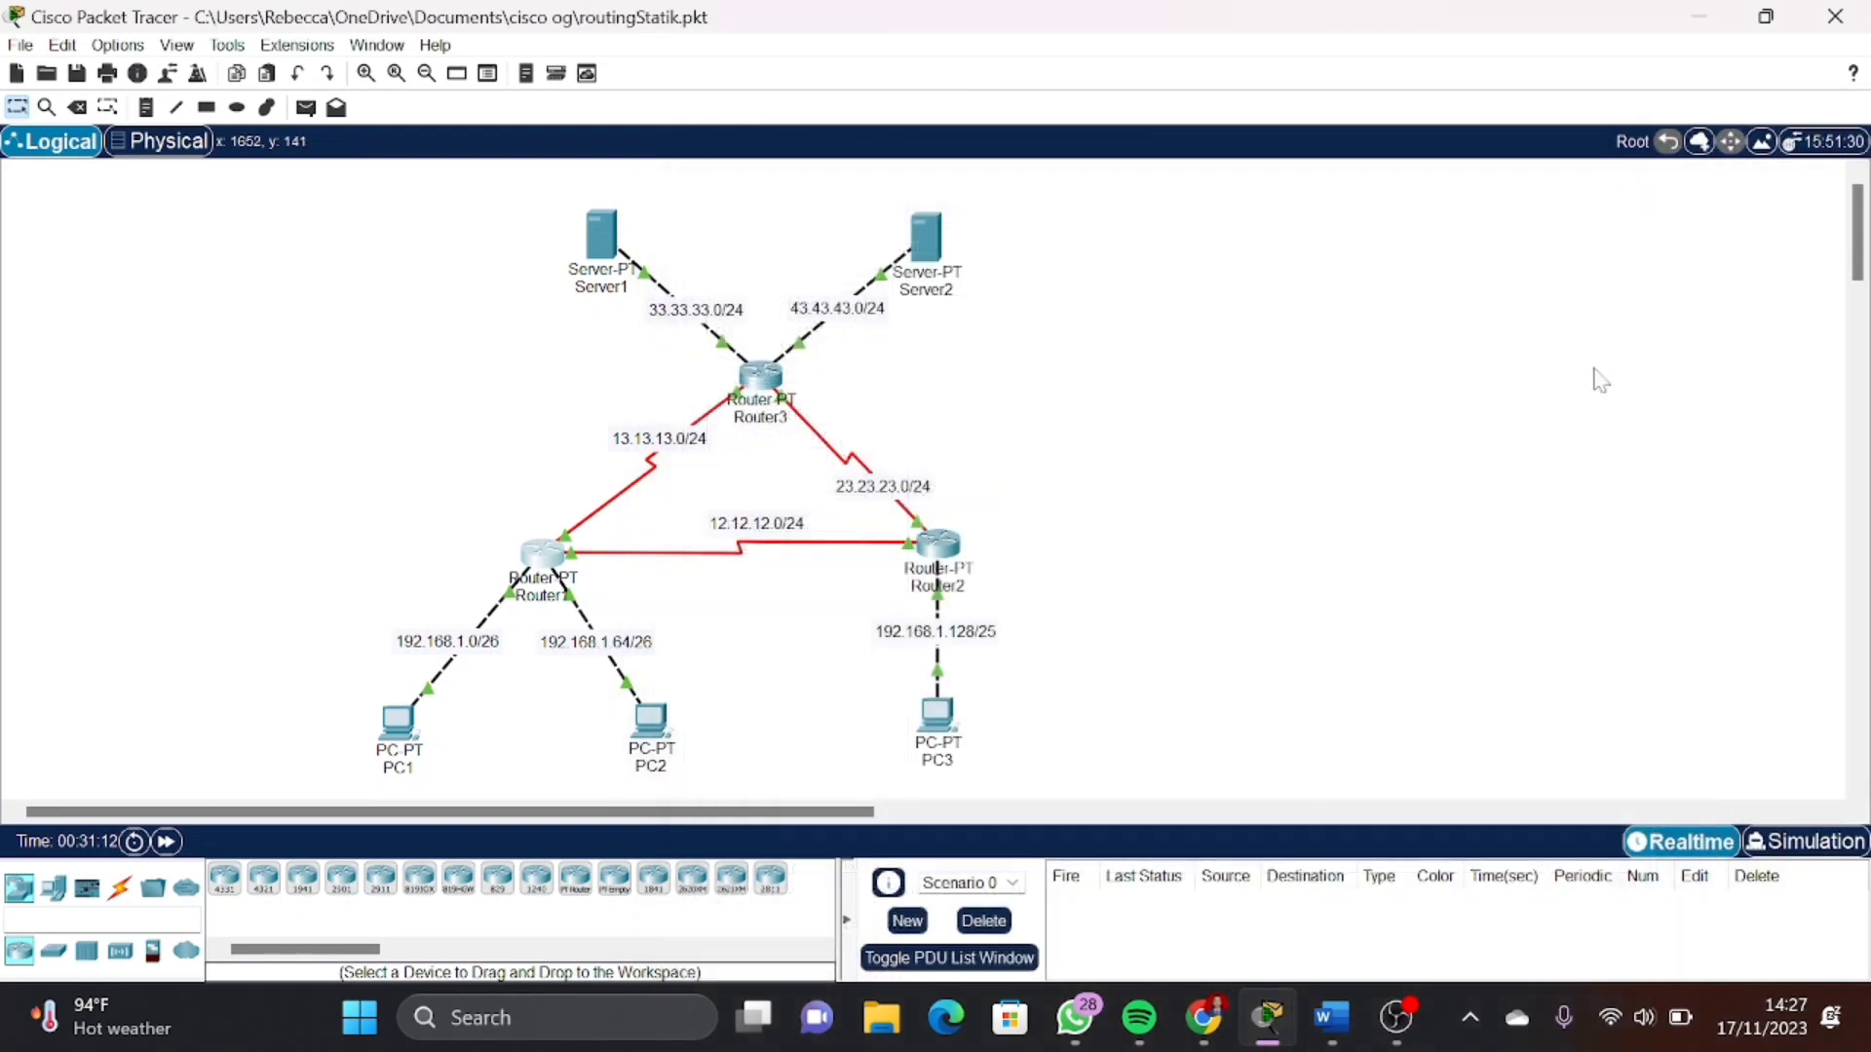
{"action": "left_click", "coordinate": [1652, 180]}
Set up RIP routing on Router2 by adding 12.12.12.1 and 23.23.23.3 as network addresses
{"action": "left_click", "coordinate": [938, 546]}
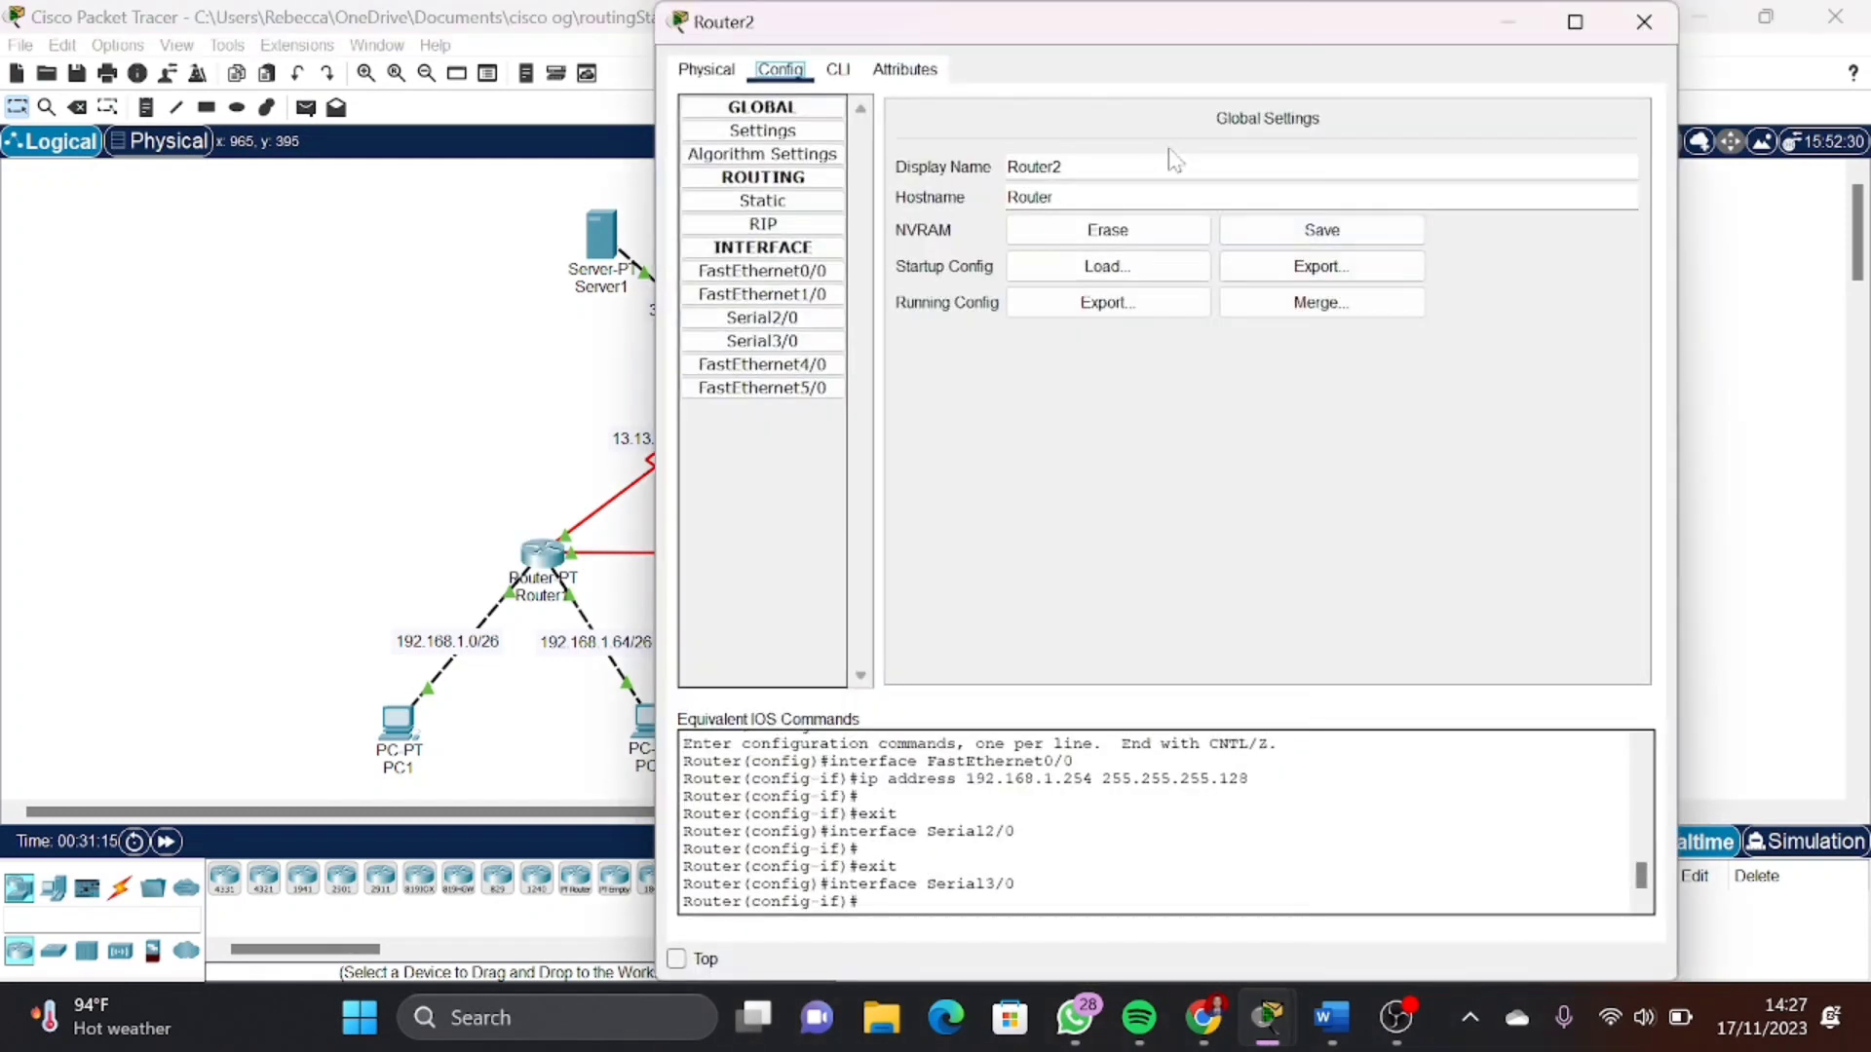
{"action": "left_click", "coordinate": [760, 225]}
{"action": "left_click_drag", "start_coordinate": [1025, 29], "coordinate": [1334, 144]}
{"action": "left_click", "coordinate": [1109, 316]}
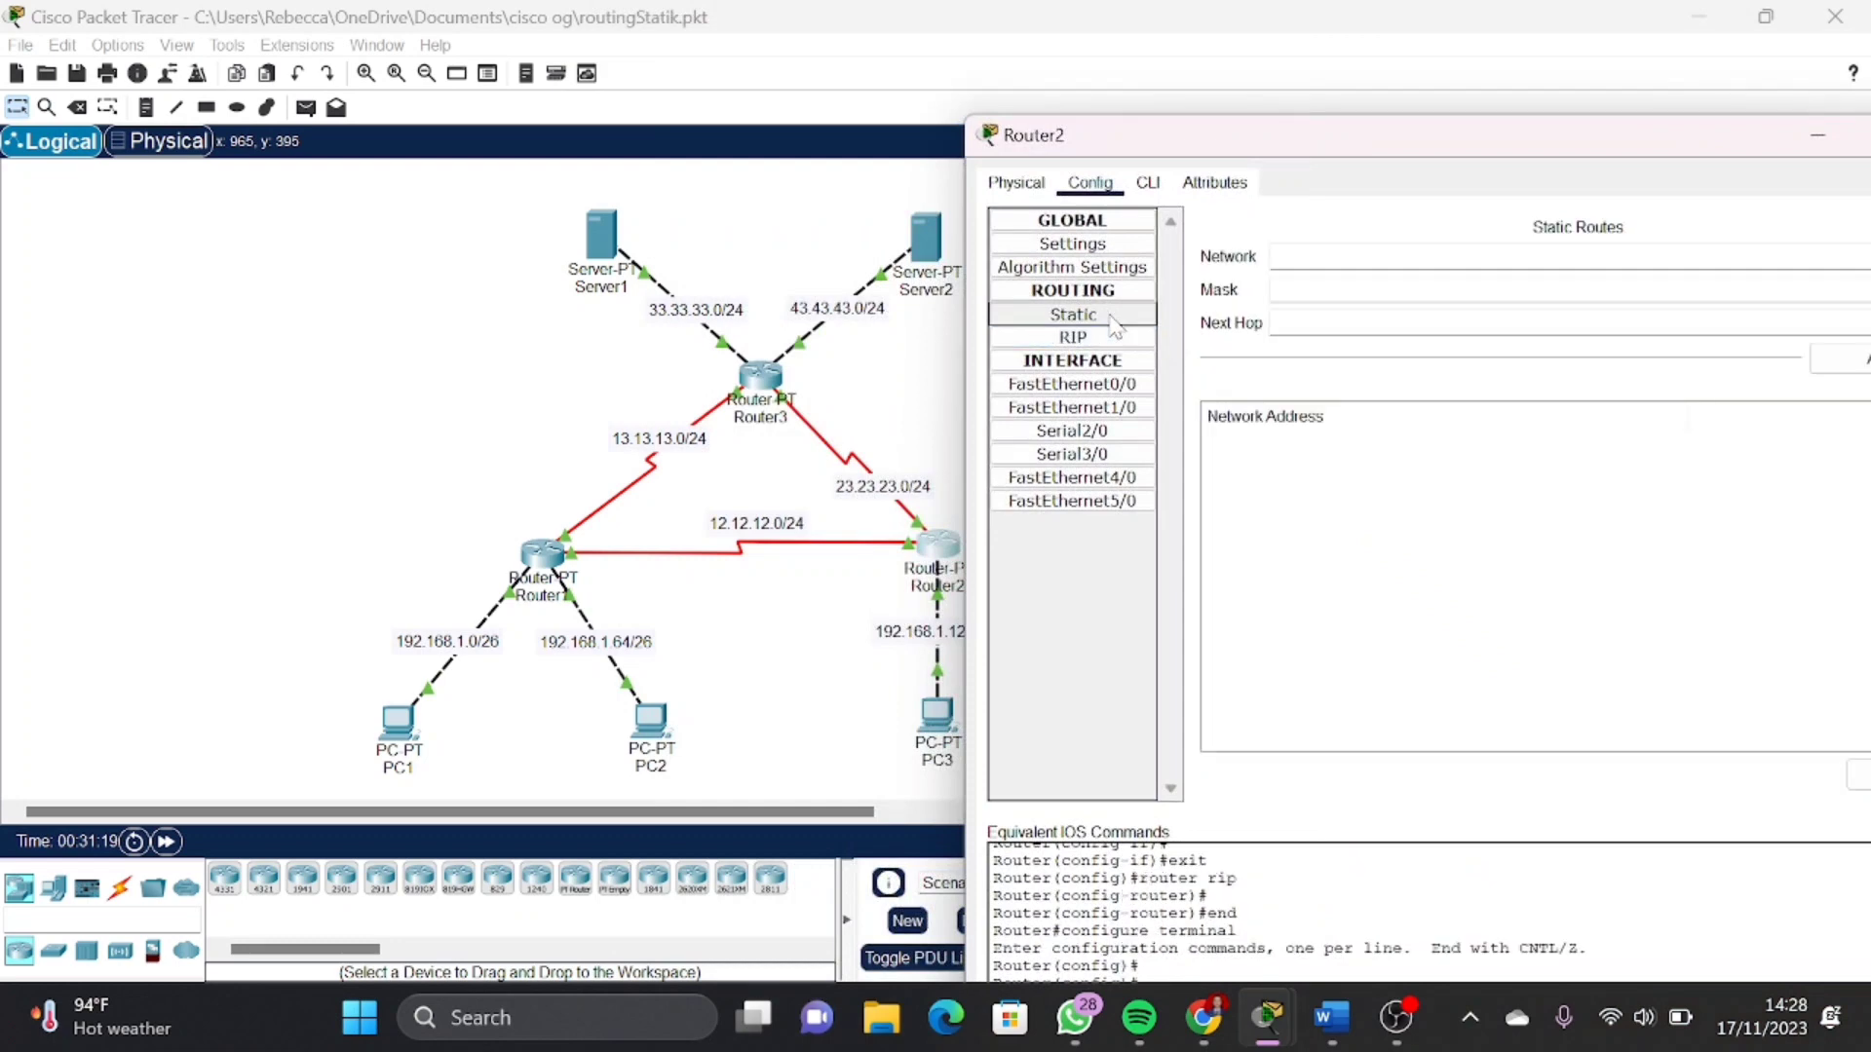
{"action": "left_click", "coordinate": [1105, 339]}
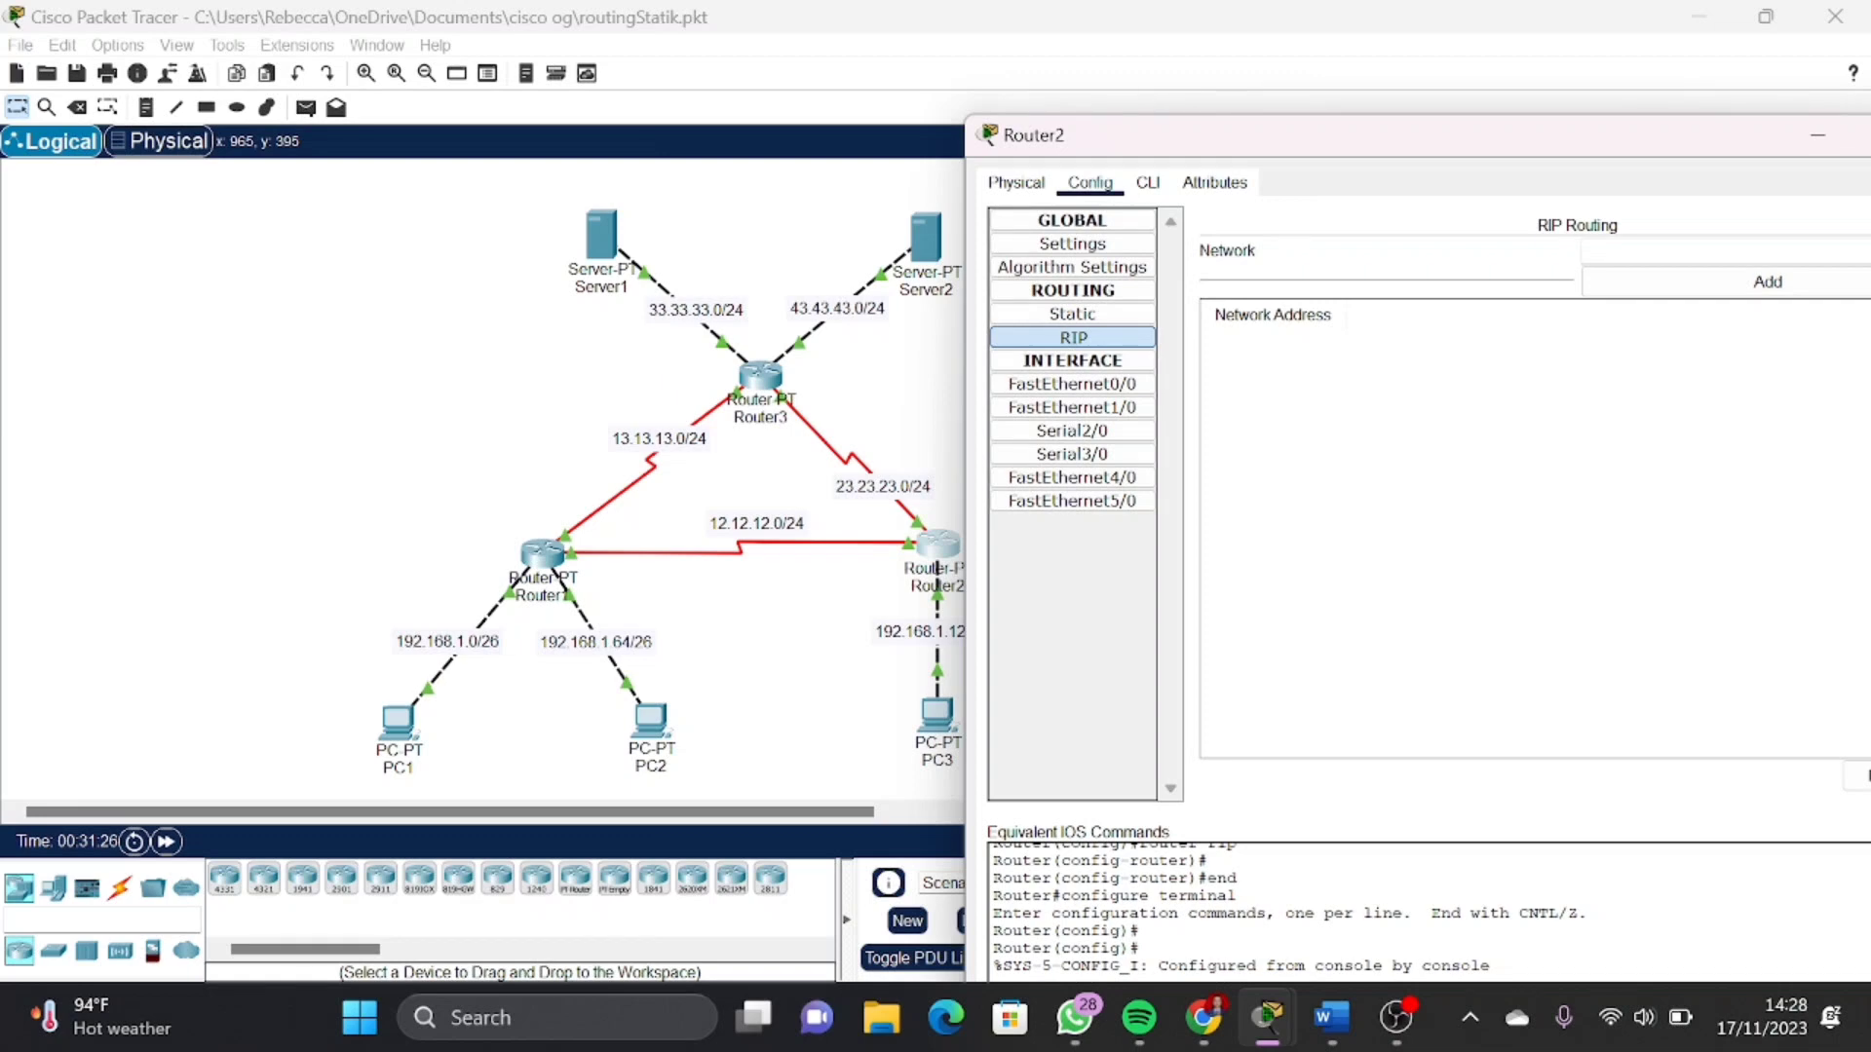
{"action": "type", "text": "12.12.12.1"}
{"action": "left_click", "coordinate": [1686, 283]}
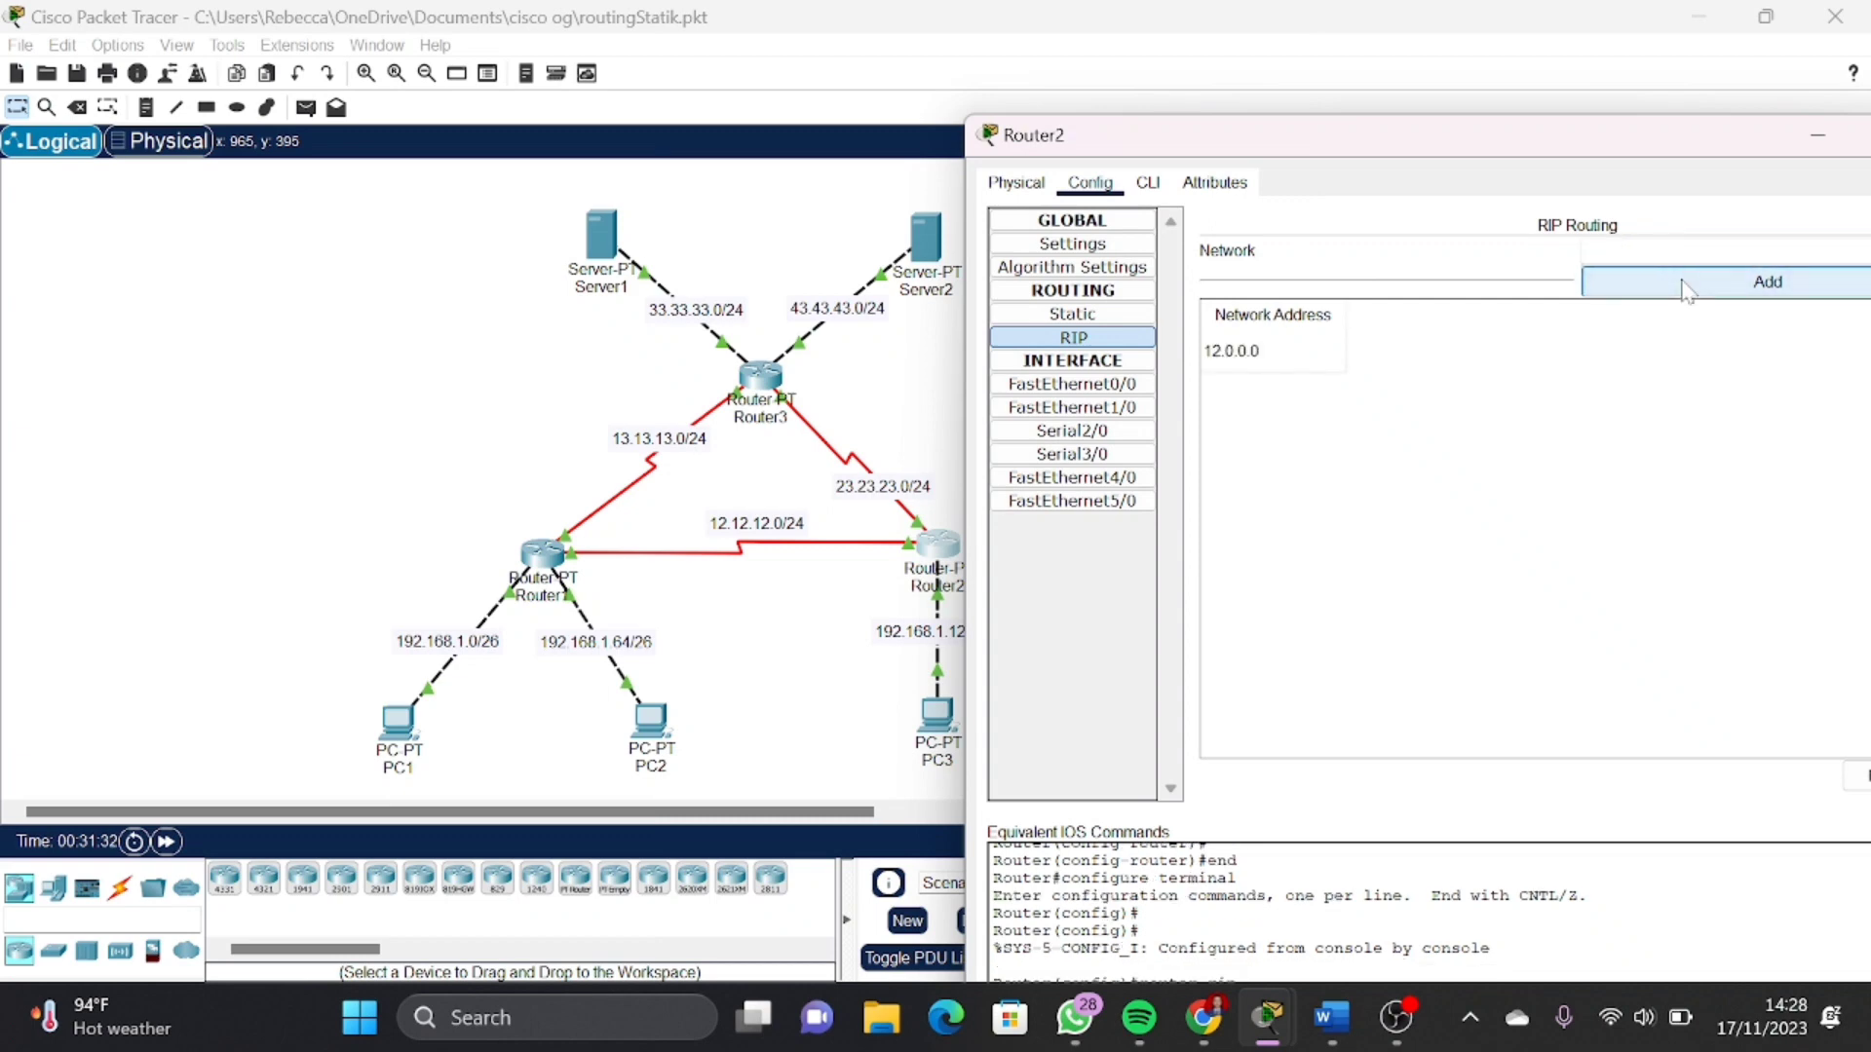
{"action": "type", "text": "23.23.23"}
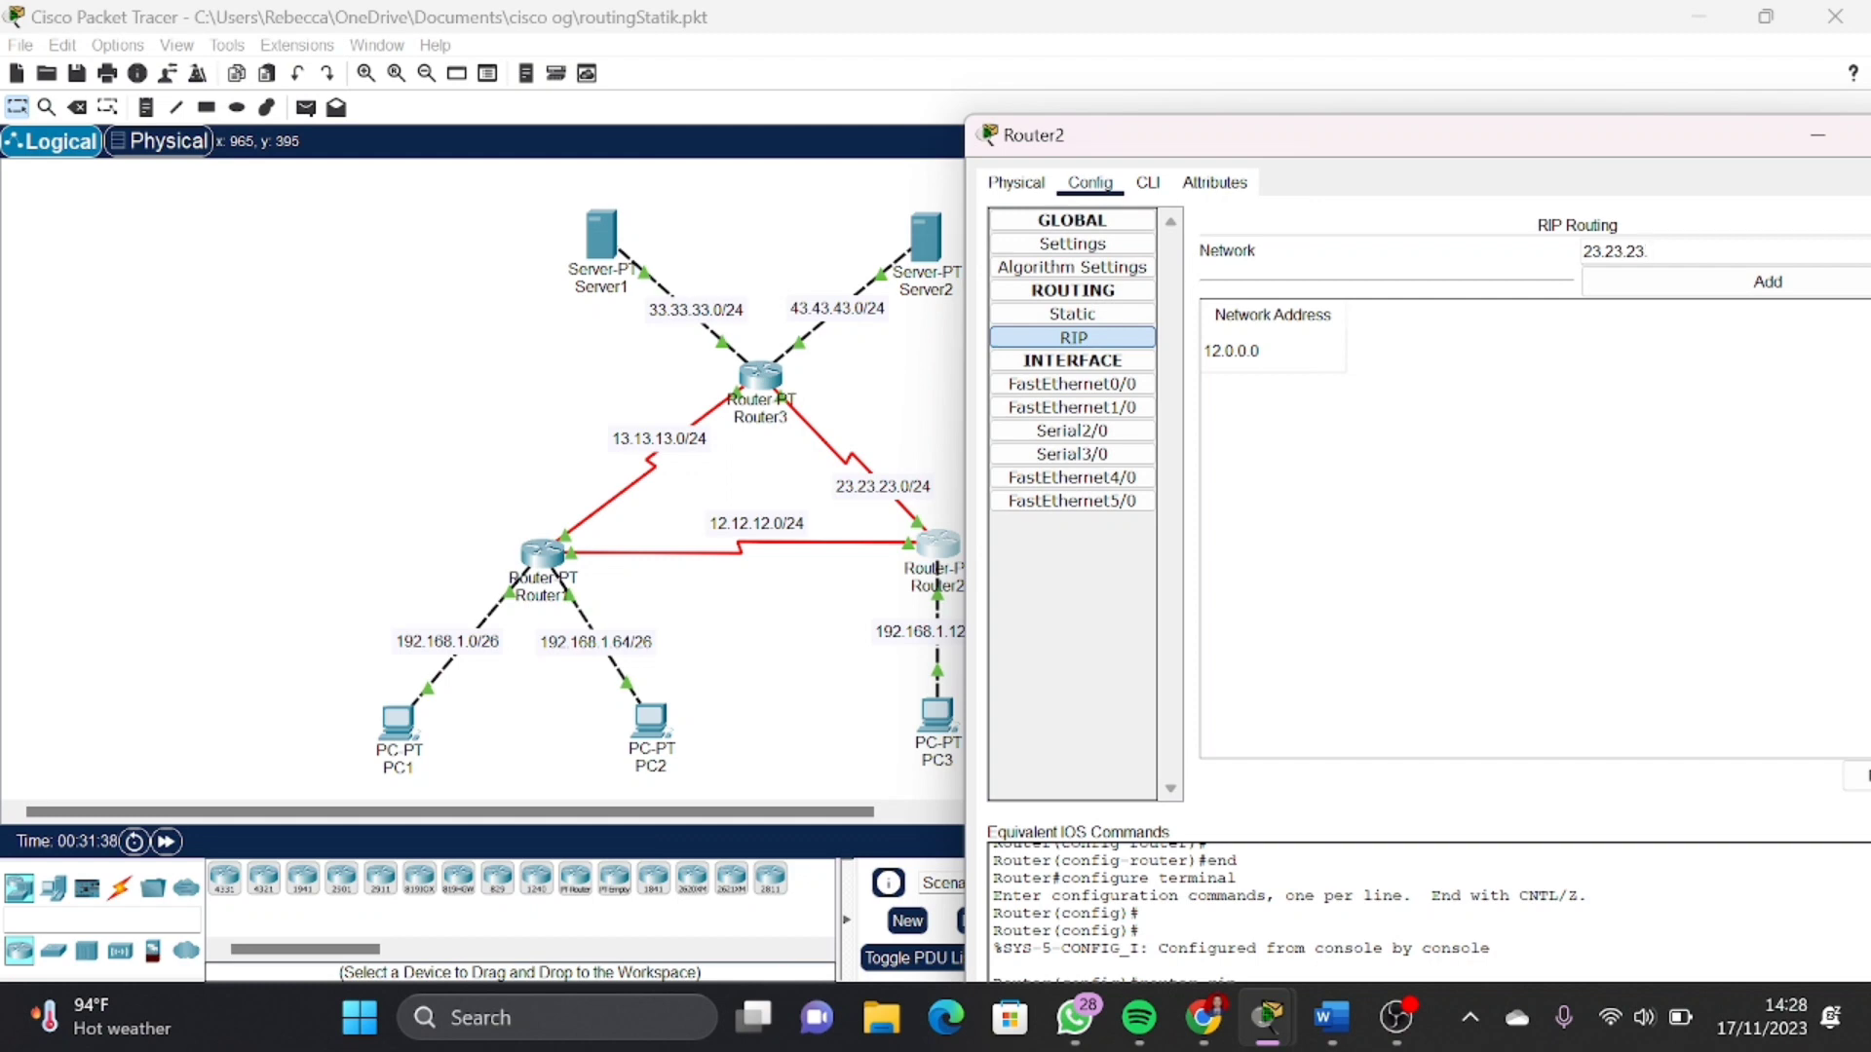
{"action": "type", "text": ".3"}
{"action": "left_click", "coordinate": [1696, 283]}
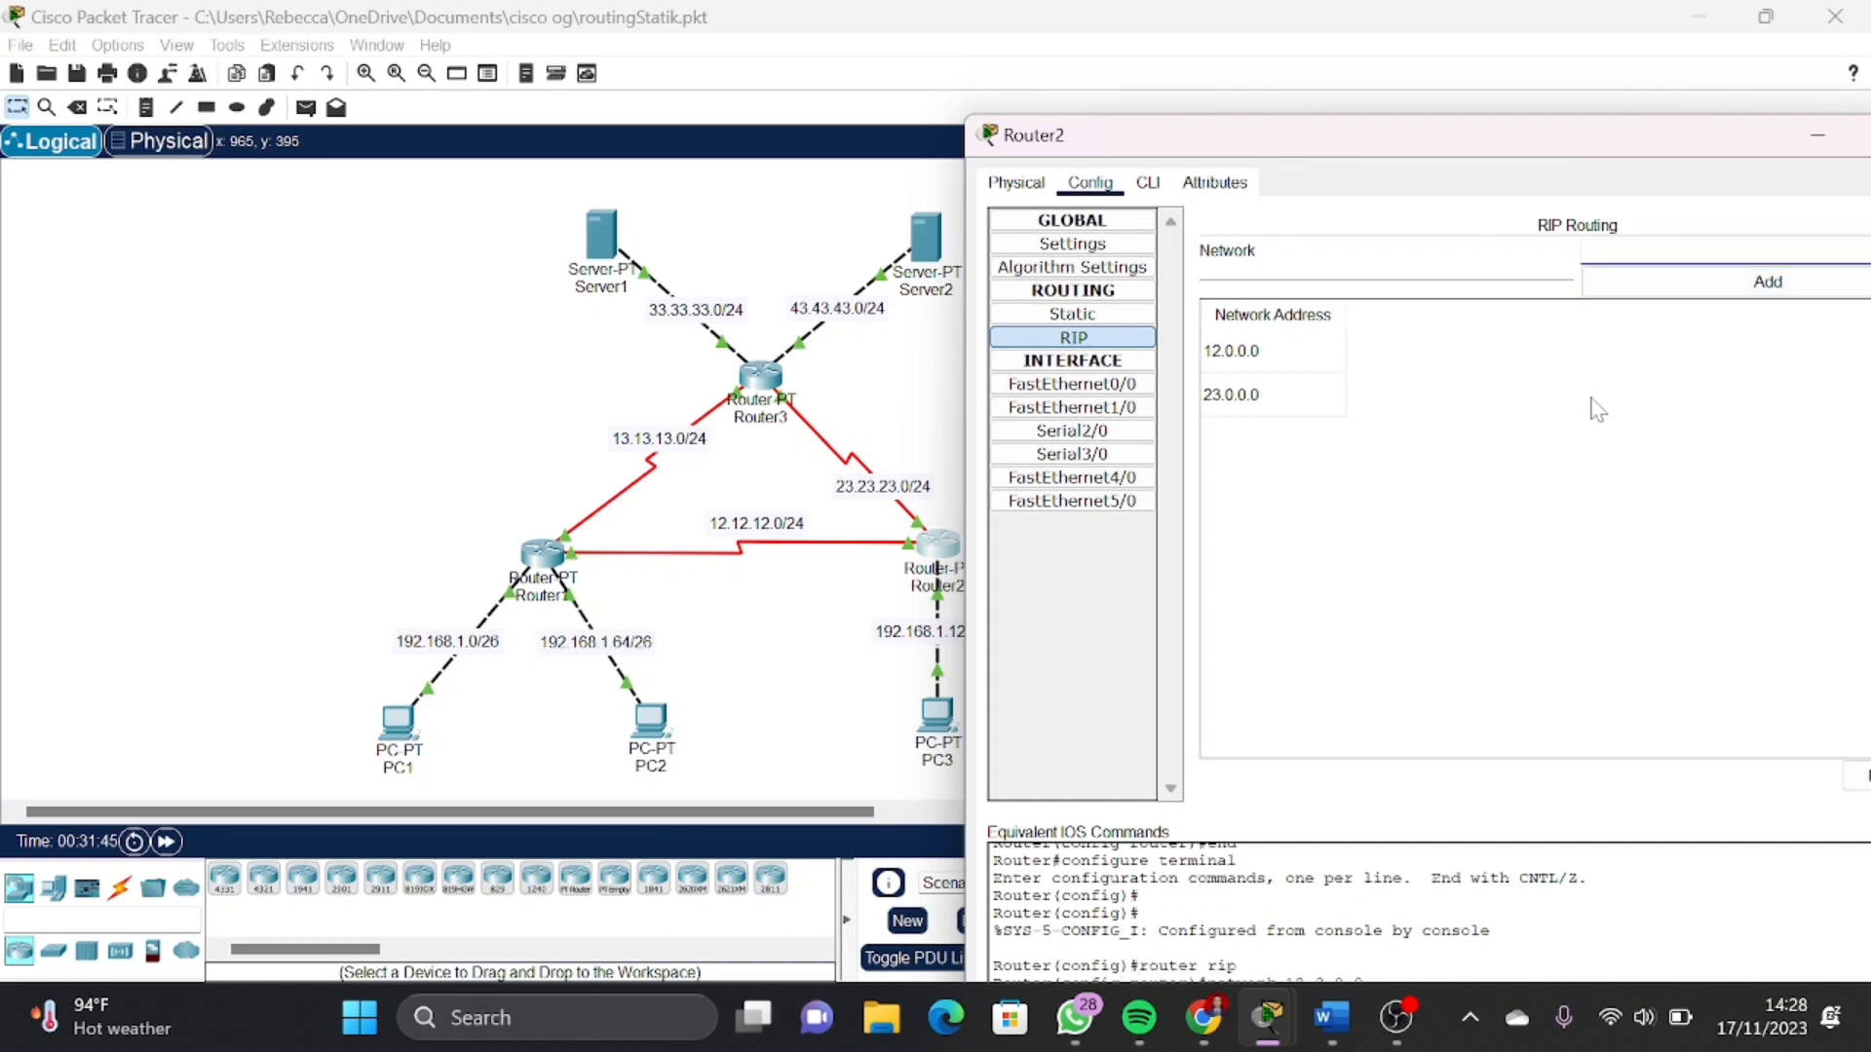
Add the PC3 network 192.168.1.128 to Router2's RIP routing and close its configuration
{"action": "type", "text": "192.168"}
{"action": "left_click_drag", "start_coordinate": [1329, 131], "coordinate": [1199, 115]}
{"action": "type", "text": ".1."}
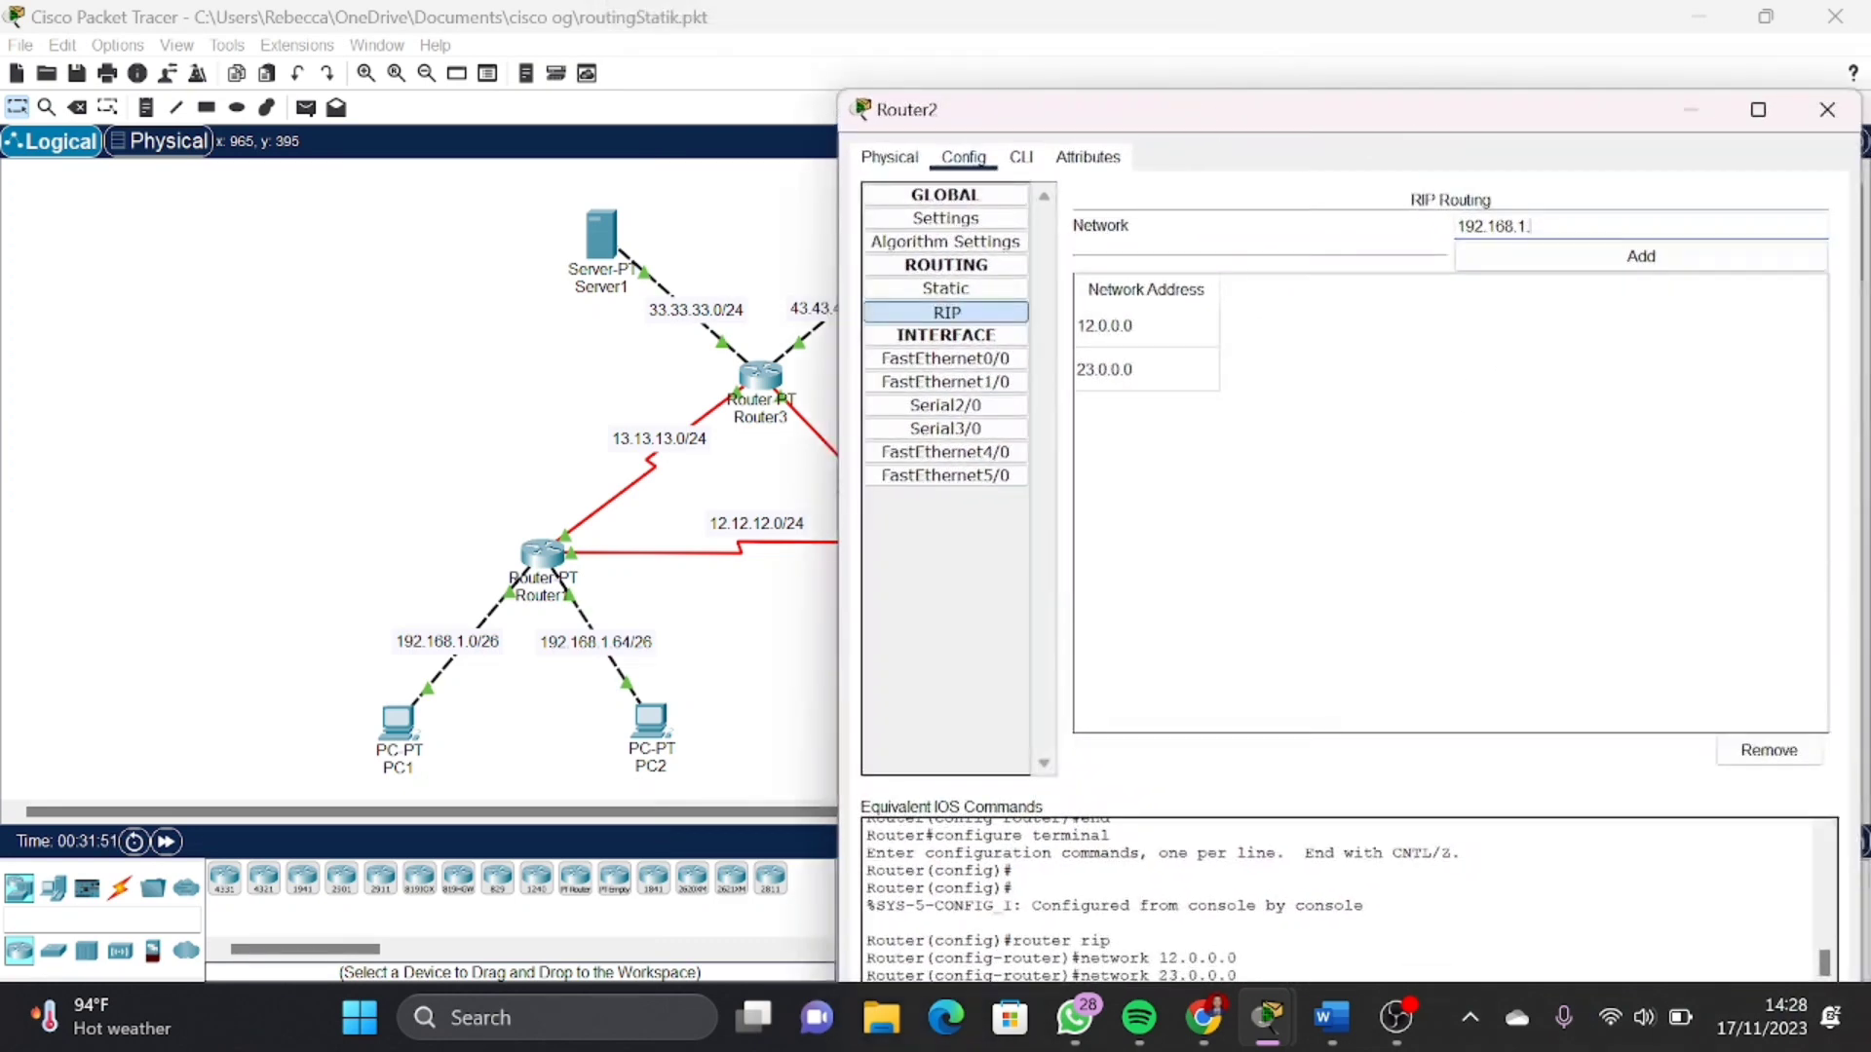
{"action": "type", "text": "128"}
{"action": "left_click", "coordinate": [1641, 256]}
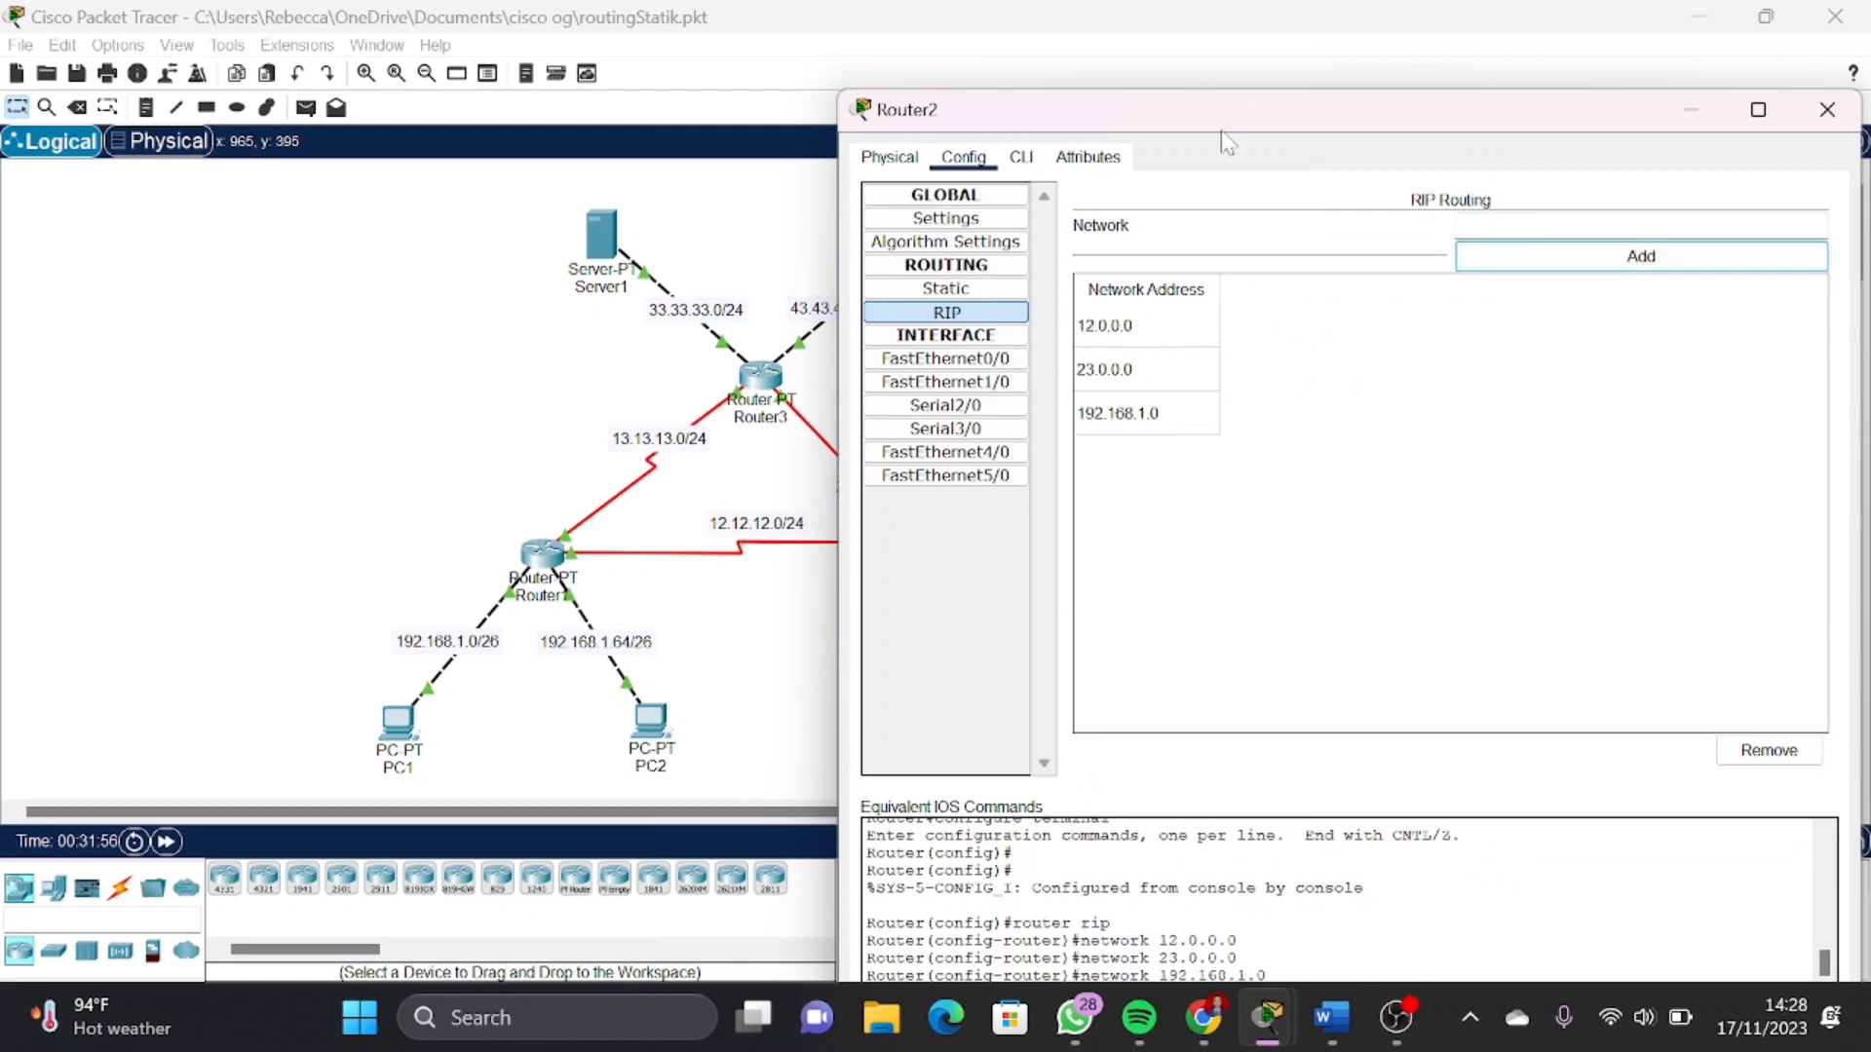
{"action": "left_click_drag", "start_coordinate": [1186, 122], "coordinate": [1350, 123]}
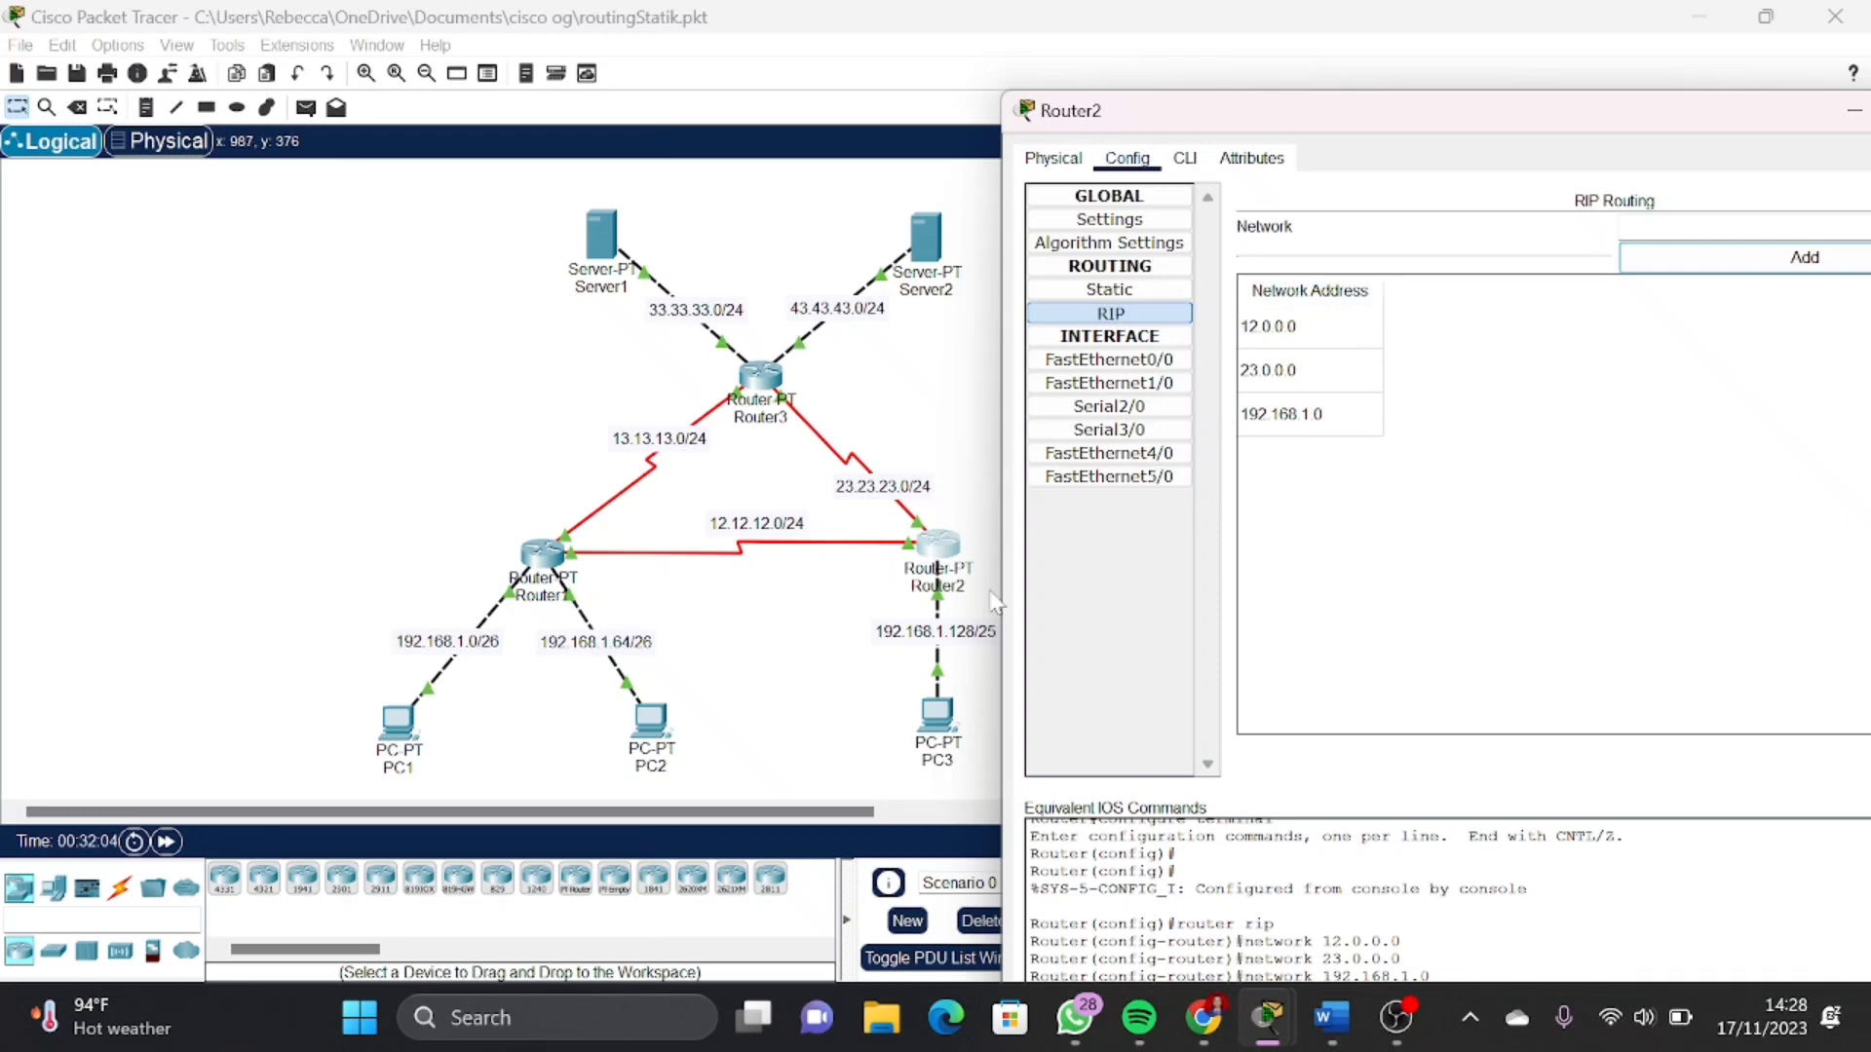
{"action": "left_click_drag", "start_coordinate": [1552, 117], "coordinate": [1136, 161]}
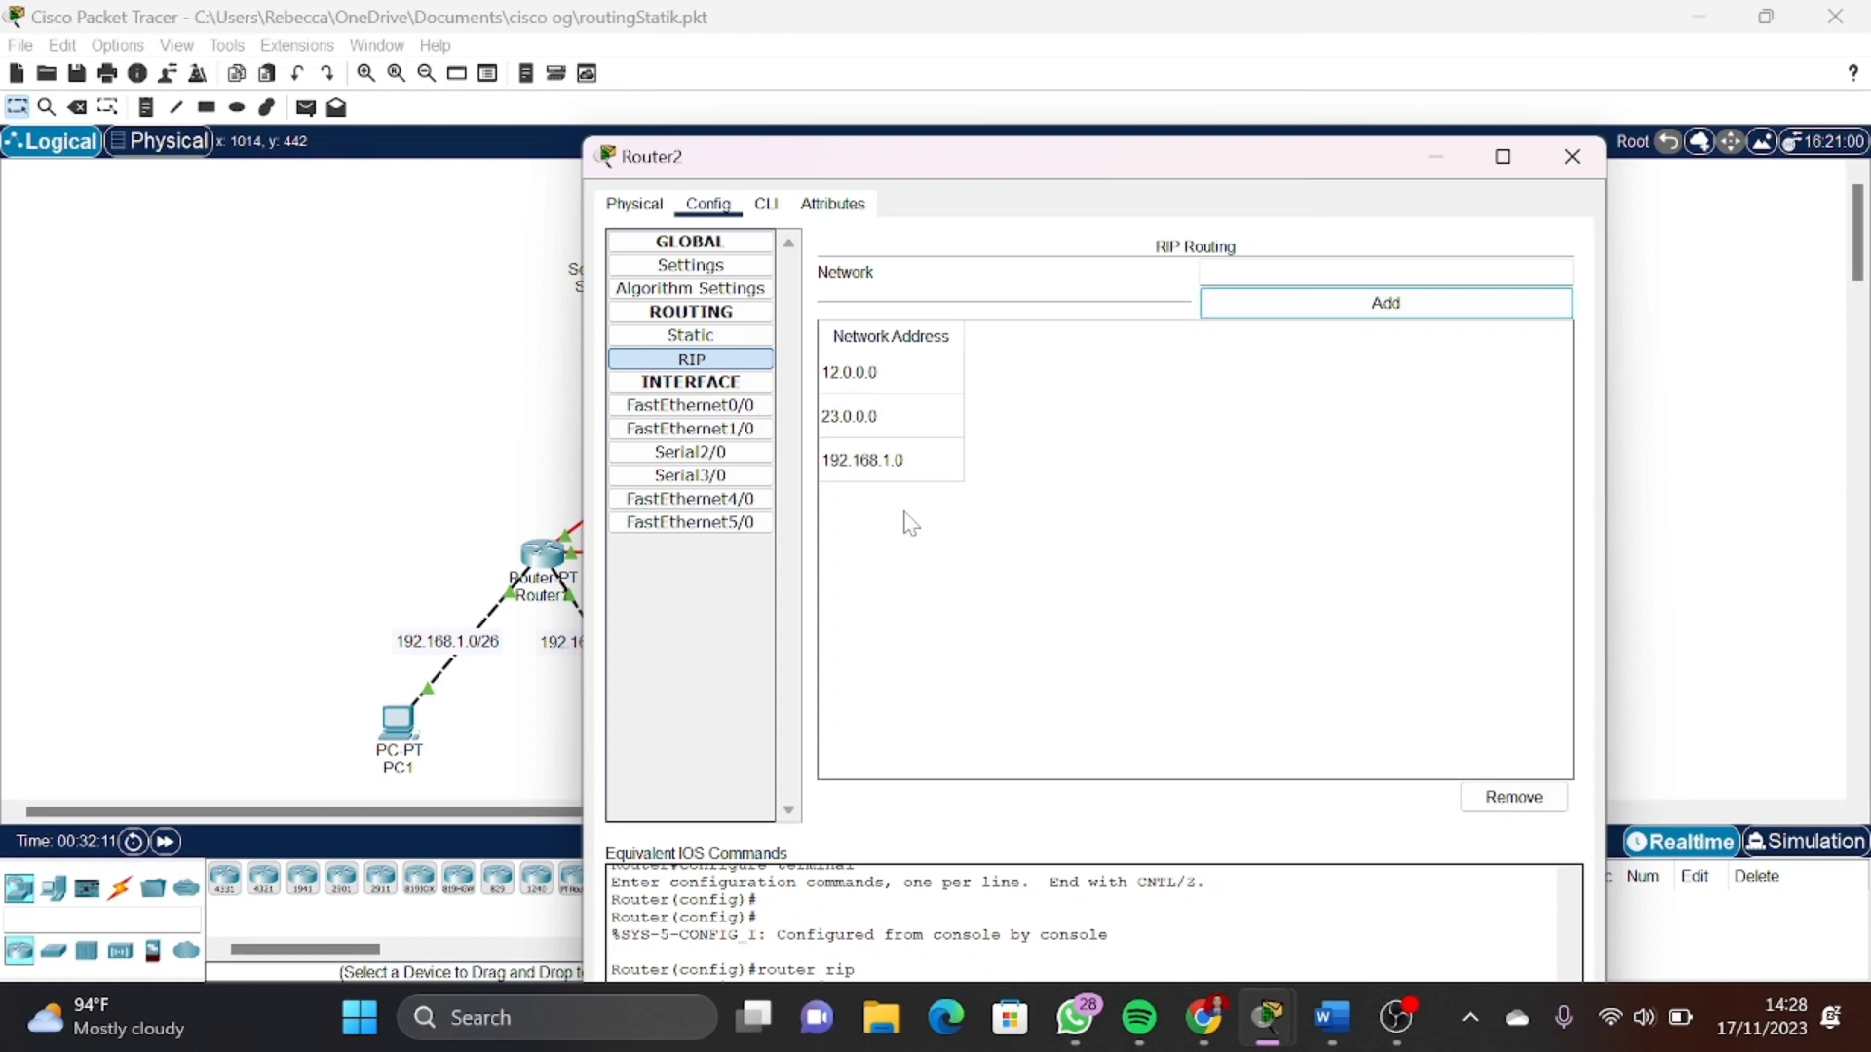
{"action": "left_click", "coordinate": [1572, 157]}
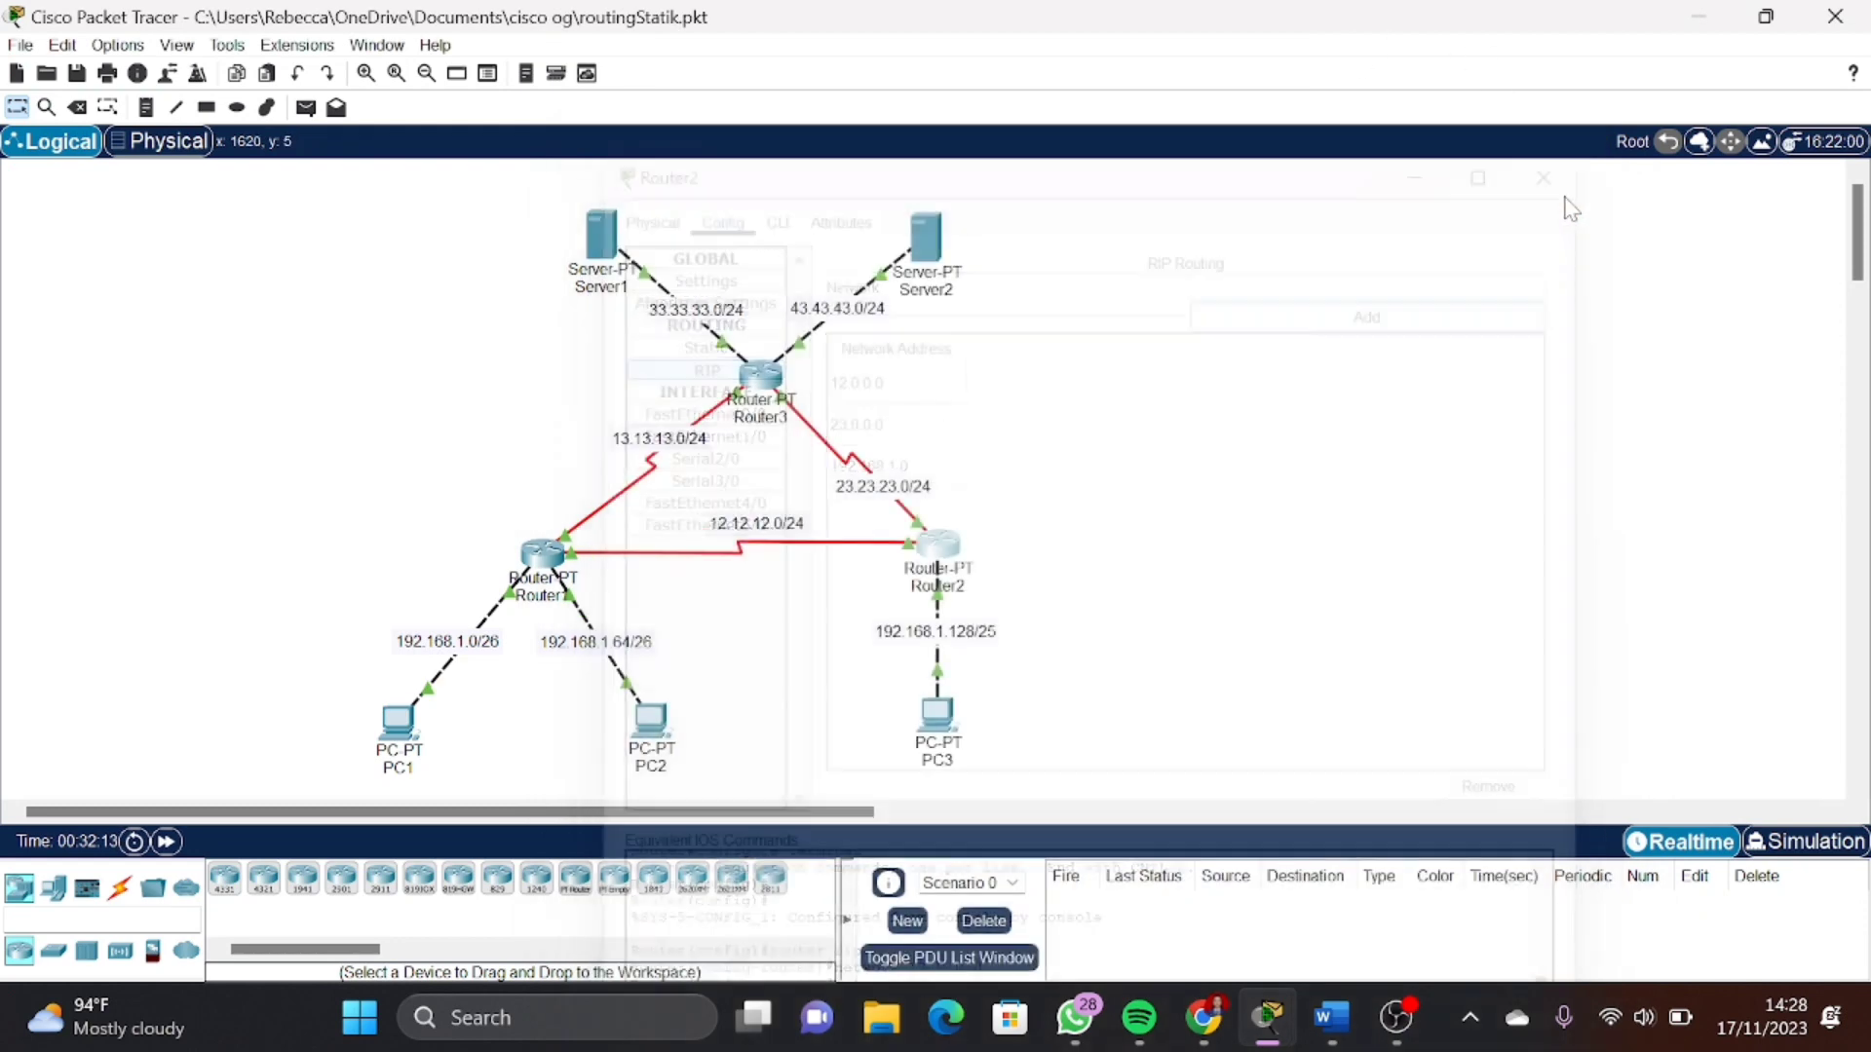
Set up RIP routing on Router3 by adding the network 13.13.13.0
{"action": "left_click", "coordinate": [761, 378]}
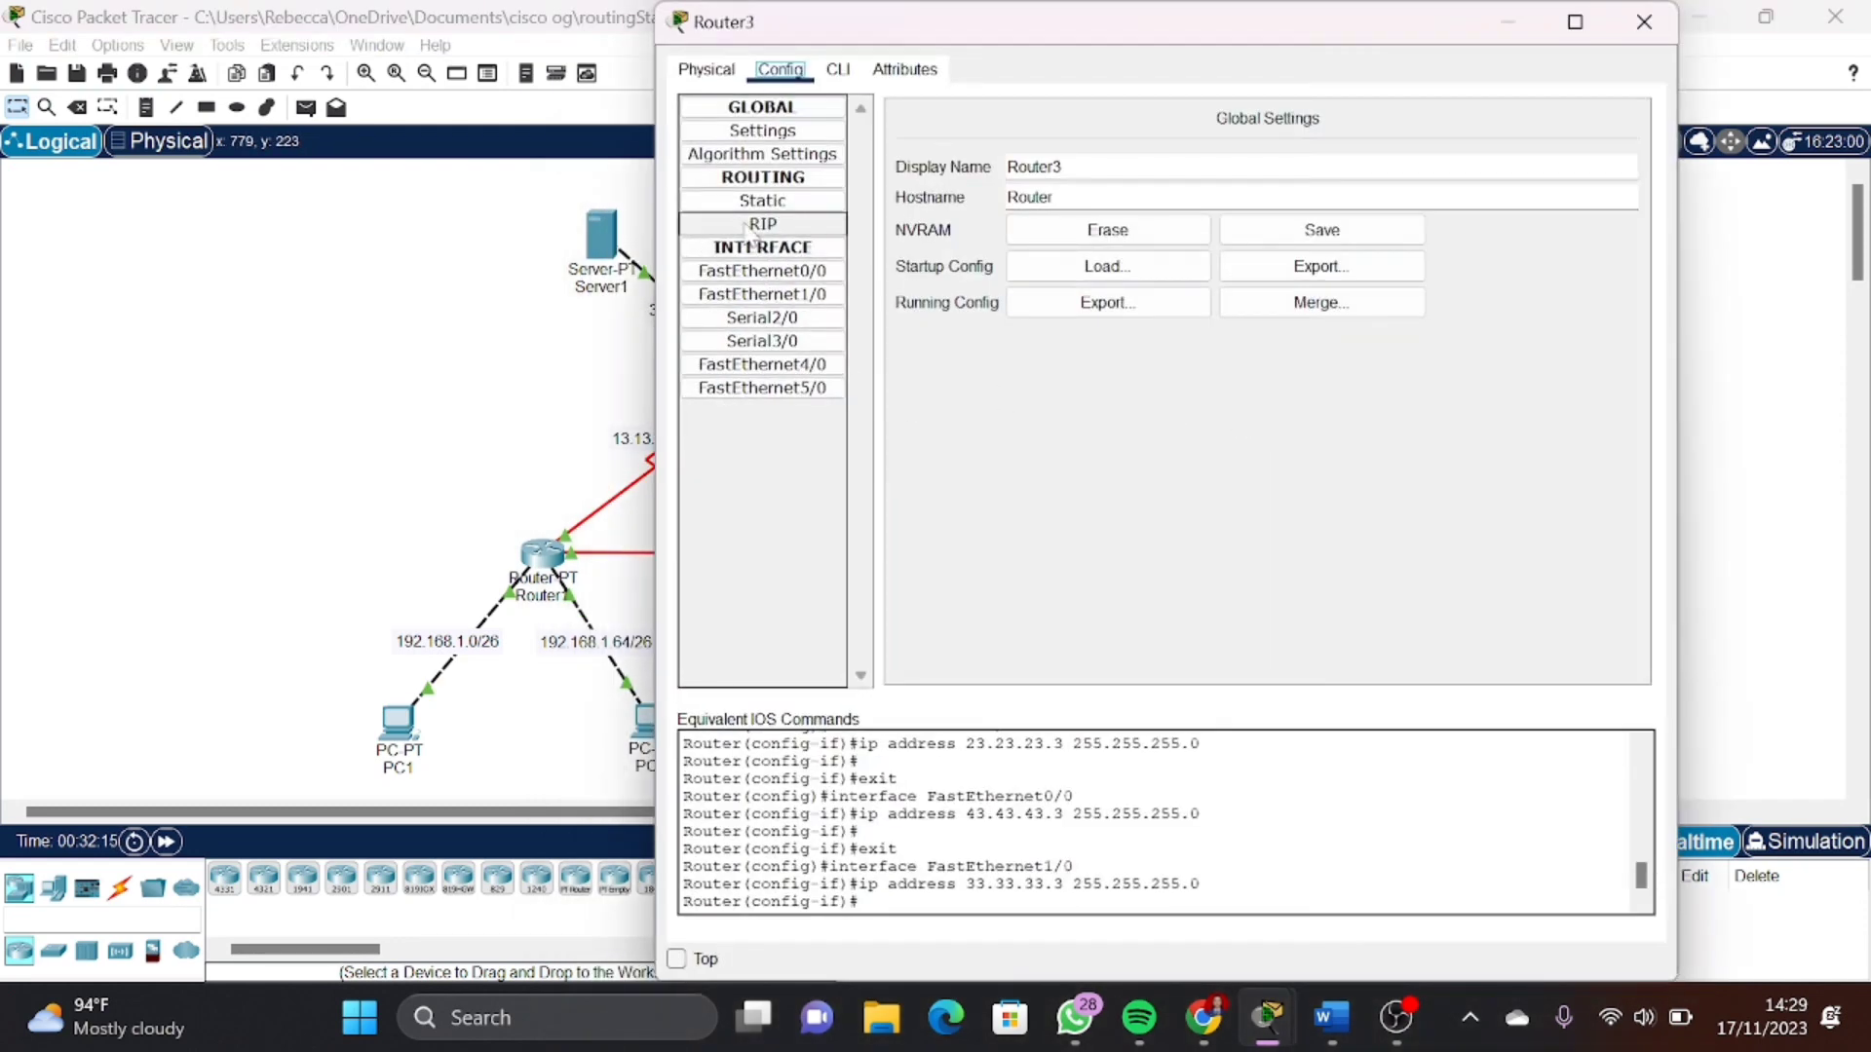
{"action": "left_click", "coordinate": [762, 200]}
{"action": "left_click", "coordinate": [763, 224]}
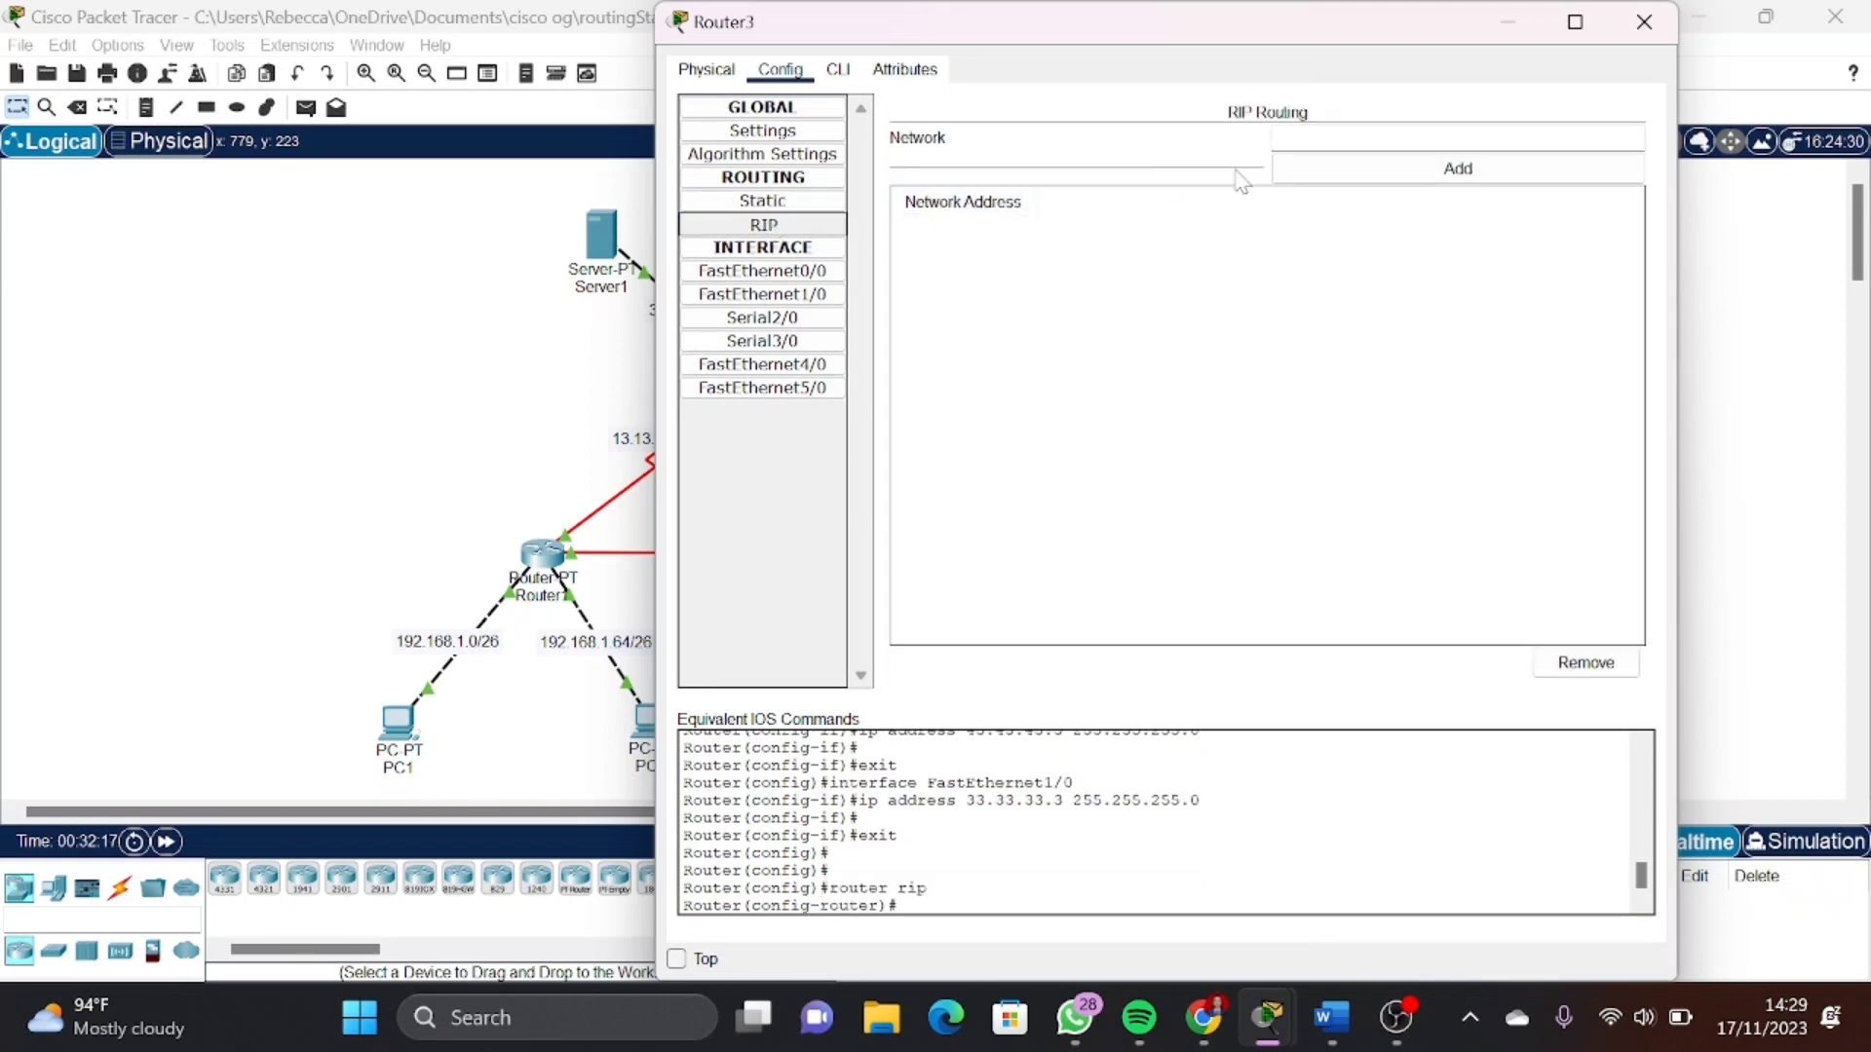
{"action": "left_click", "coordinate": [1273, 137]}
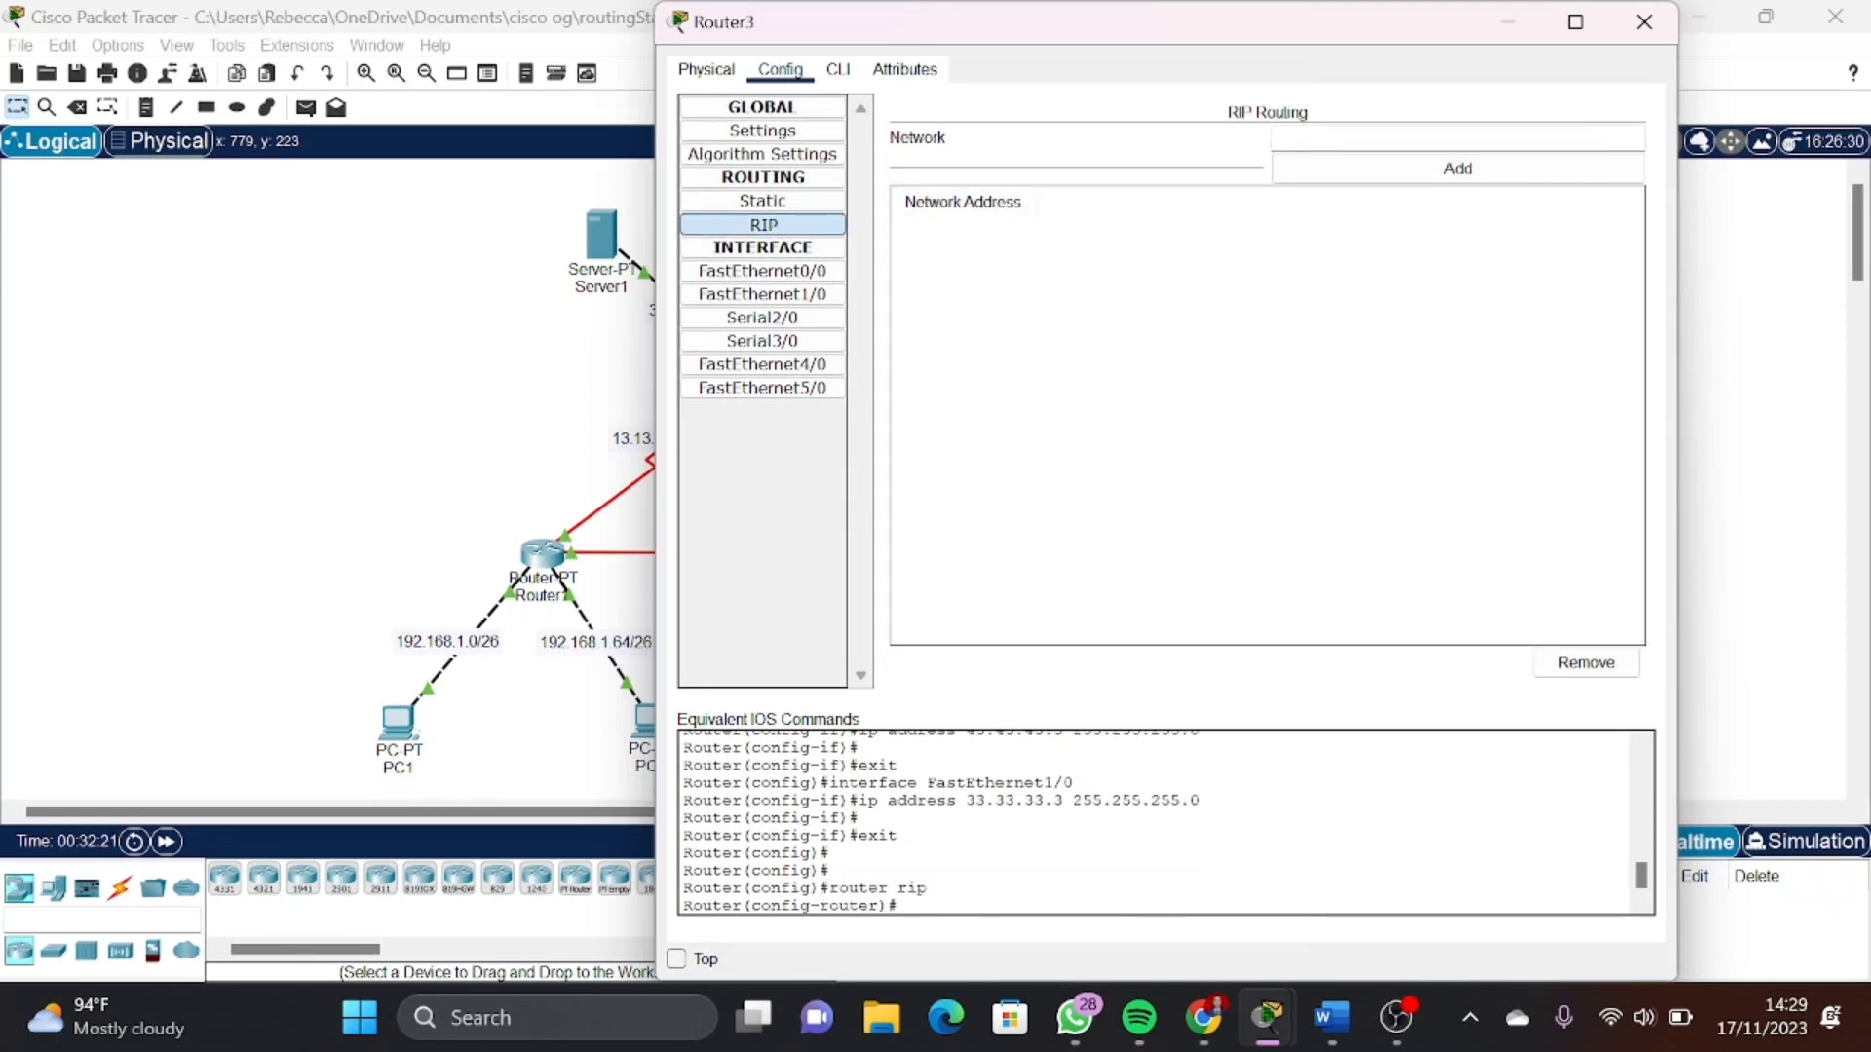
{"action": "type", "text": "13.13"}
{"action": "type", "text": ".13.0"}
{"action": "left_click", "coordinate": [1341, 171]}
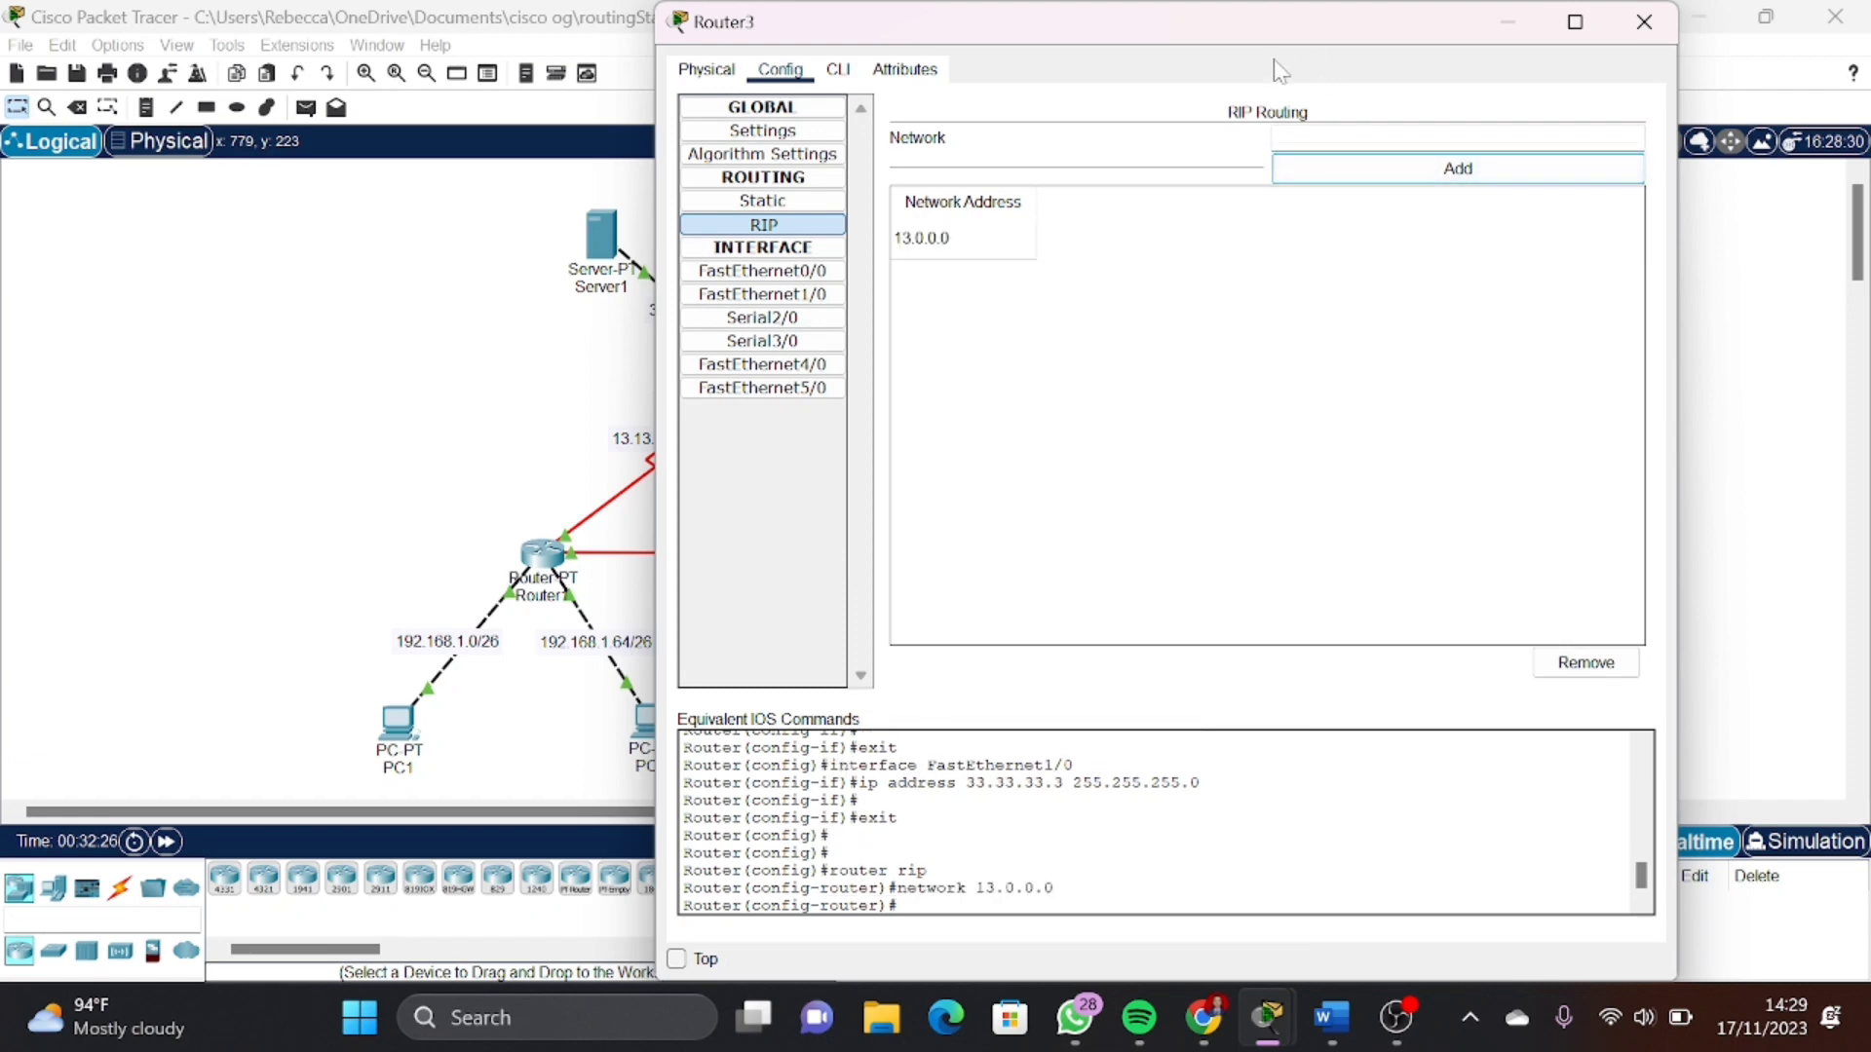
Add 23.23.23.2 and 33.33.33.1 as network addresses in Router3's RIP routing
{"action": "left_click_drag", "start_coordinate": [1301, 34], "coordinate": [1481, 96]}
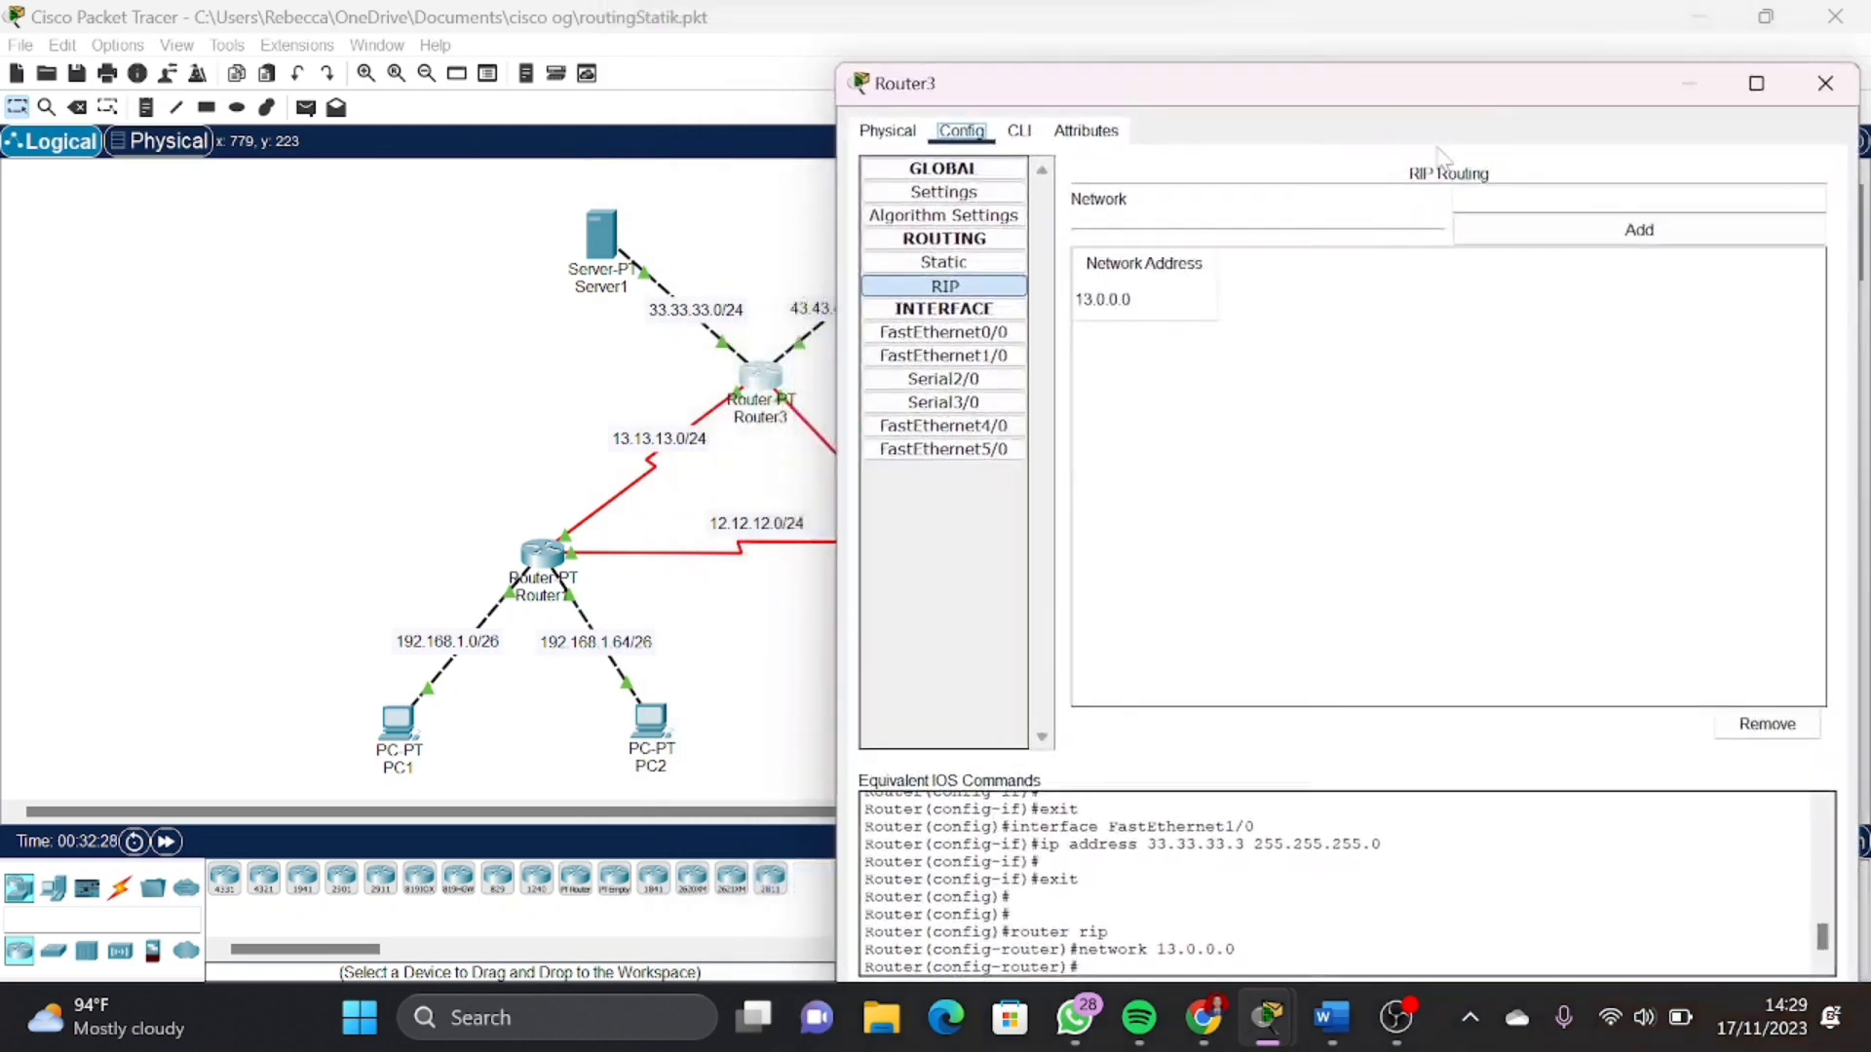
{"action": "left_click", "coordinate": [1489, 198]}
{"action": "type", "text": "23.23.23.2"}
{"action": "left_click", "coordinate": [1654, 253]}
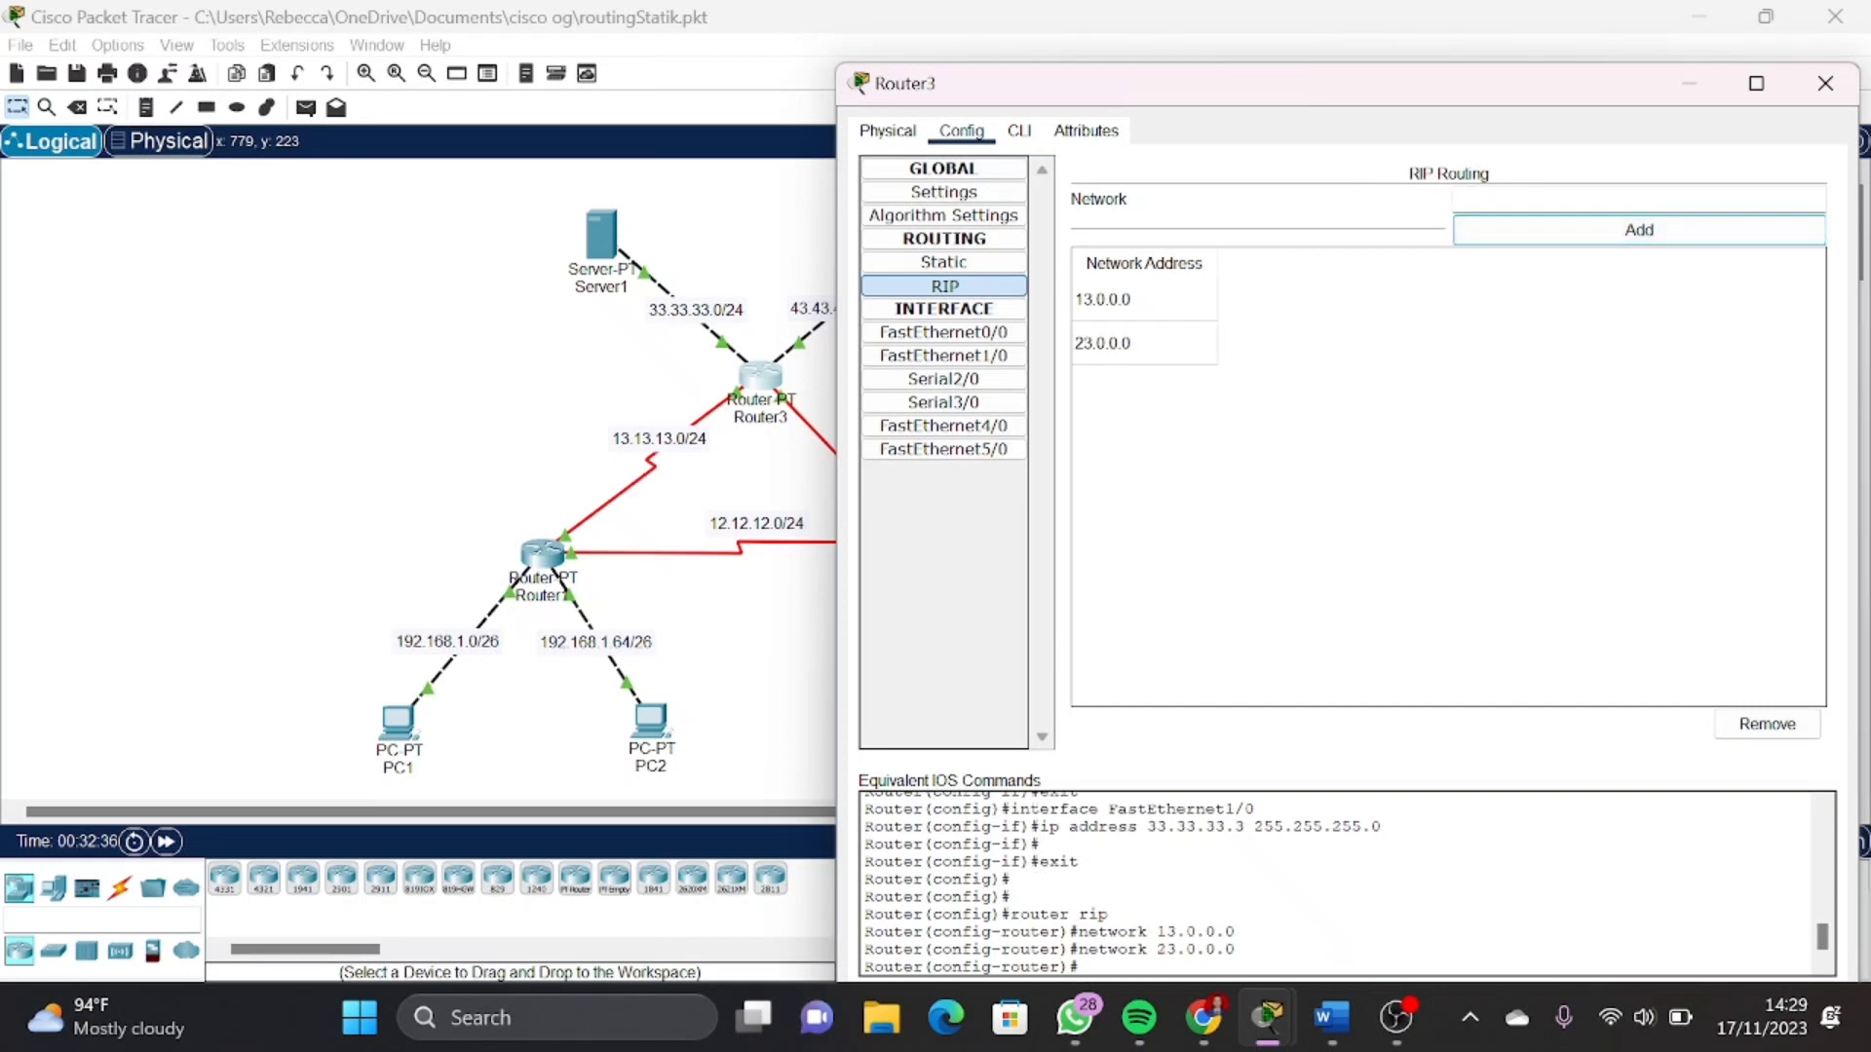
{"action": "left_click", "coordinate": [1455, 199]}
{"action": "type", "text": "3"}
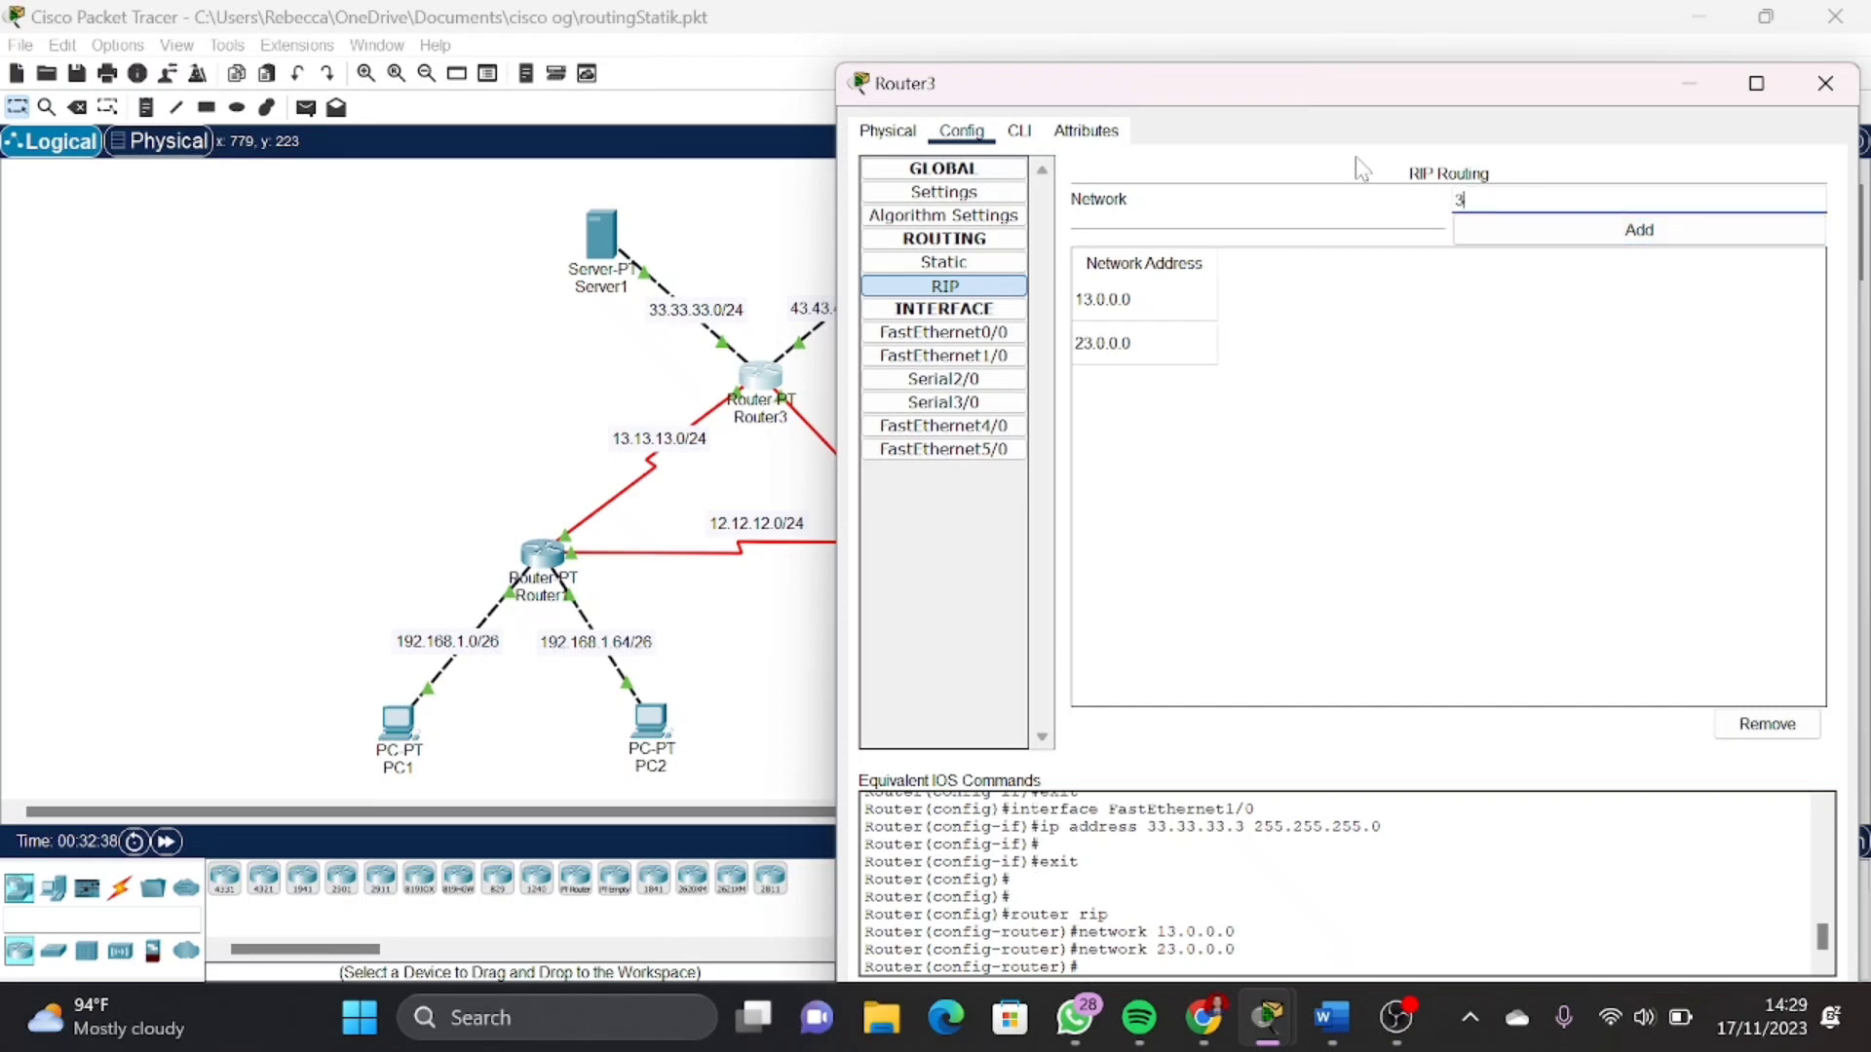
{"action": "type", "text": "3.33.33.1"}
{"action": "left_click", "coordinate": [1498, 242]}
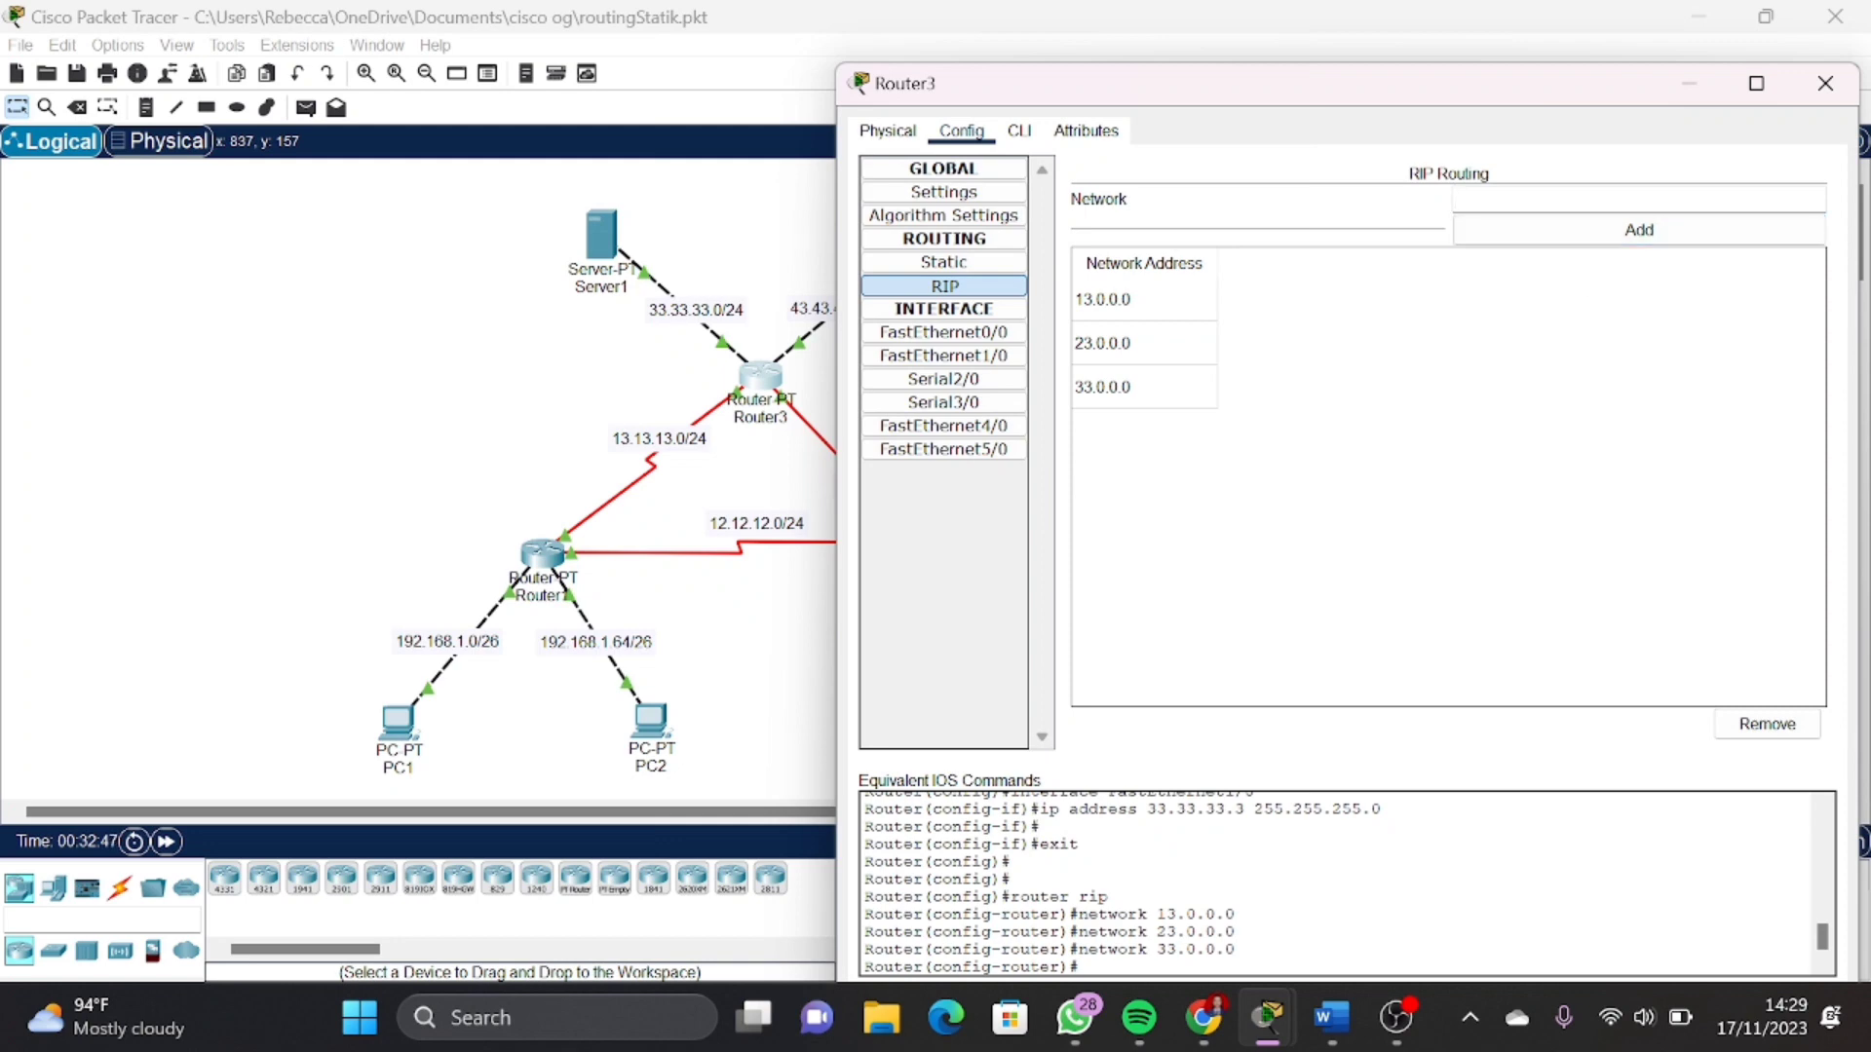
{"action": "left_click_drag", "start_coordinate": [1165, 86], "coordinate": [1317, 103]}
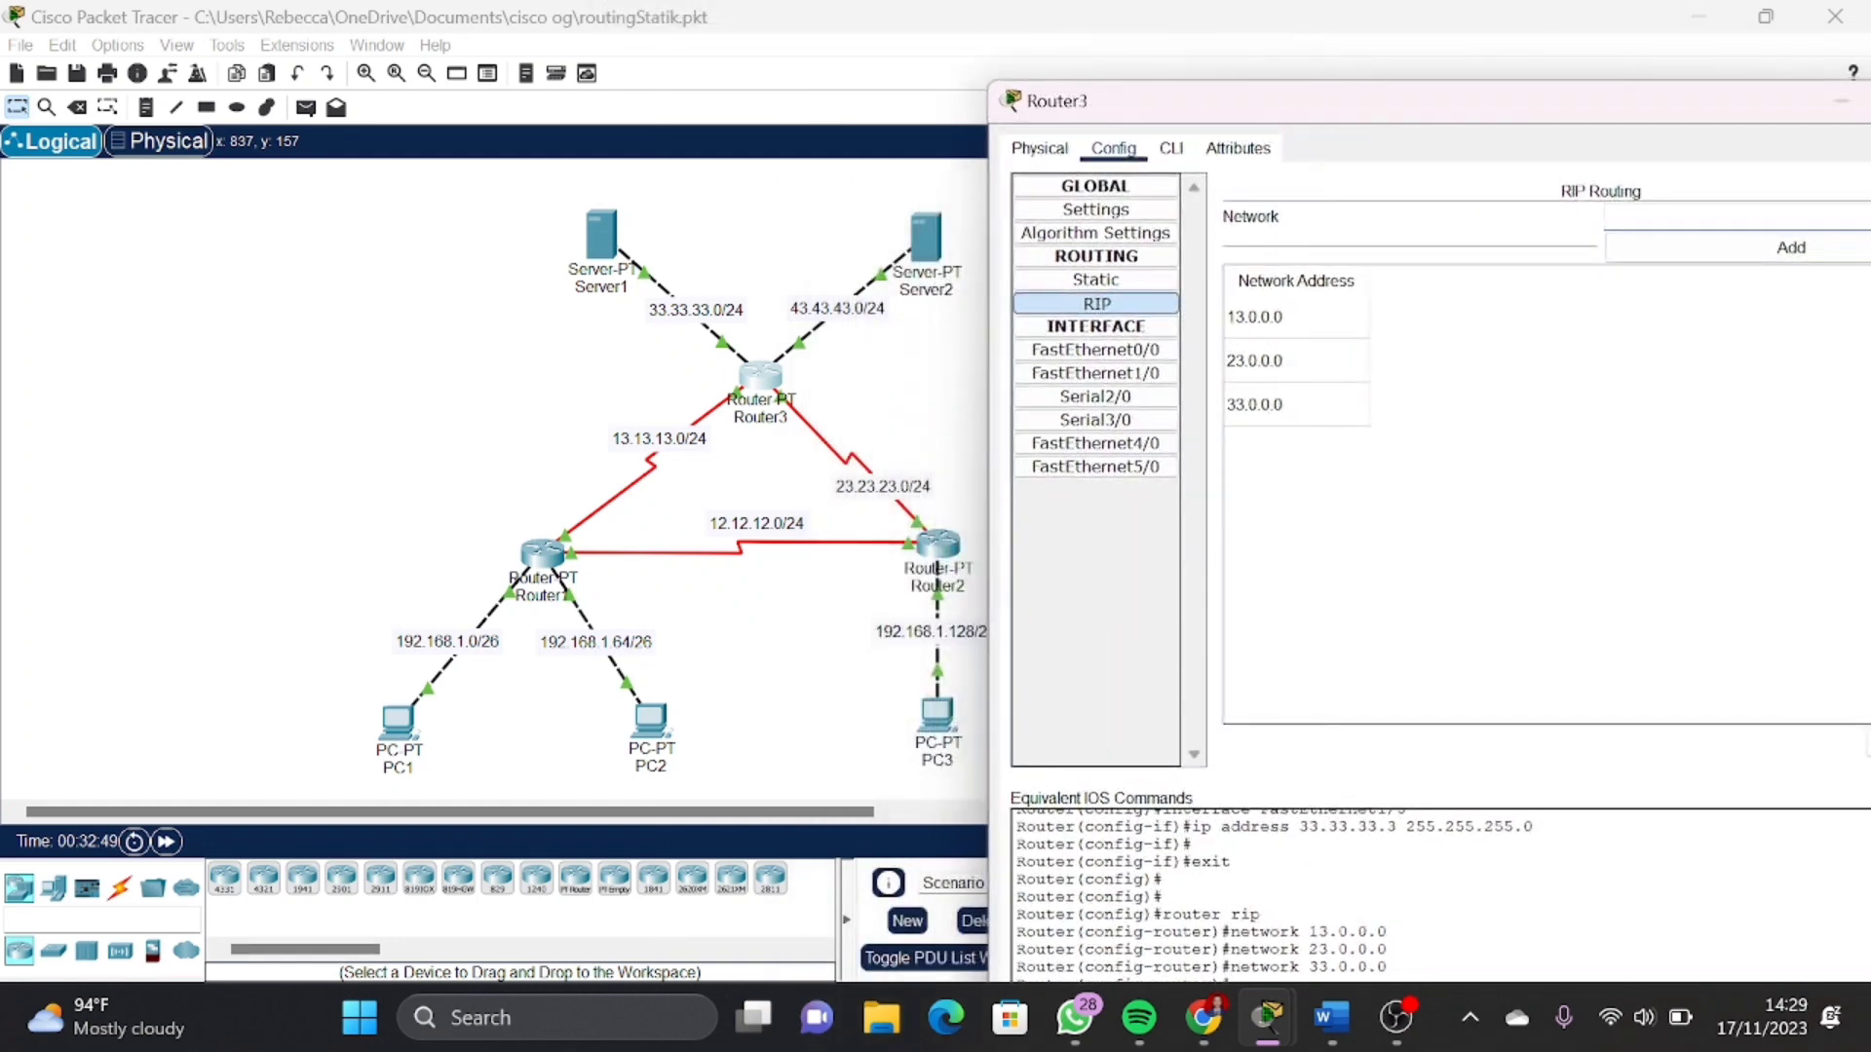
Add 43.43.43.1 as a network address in Router3's RIP routing and close its configuration
{"action": "type", "text": "43.43.43.1"}
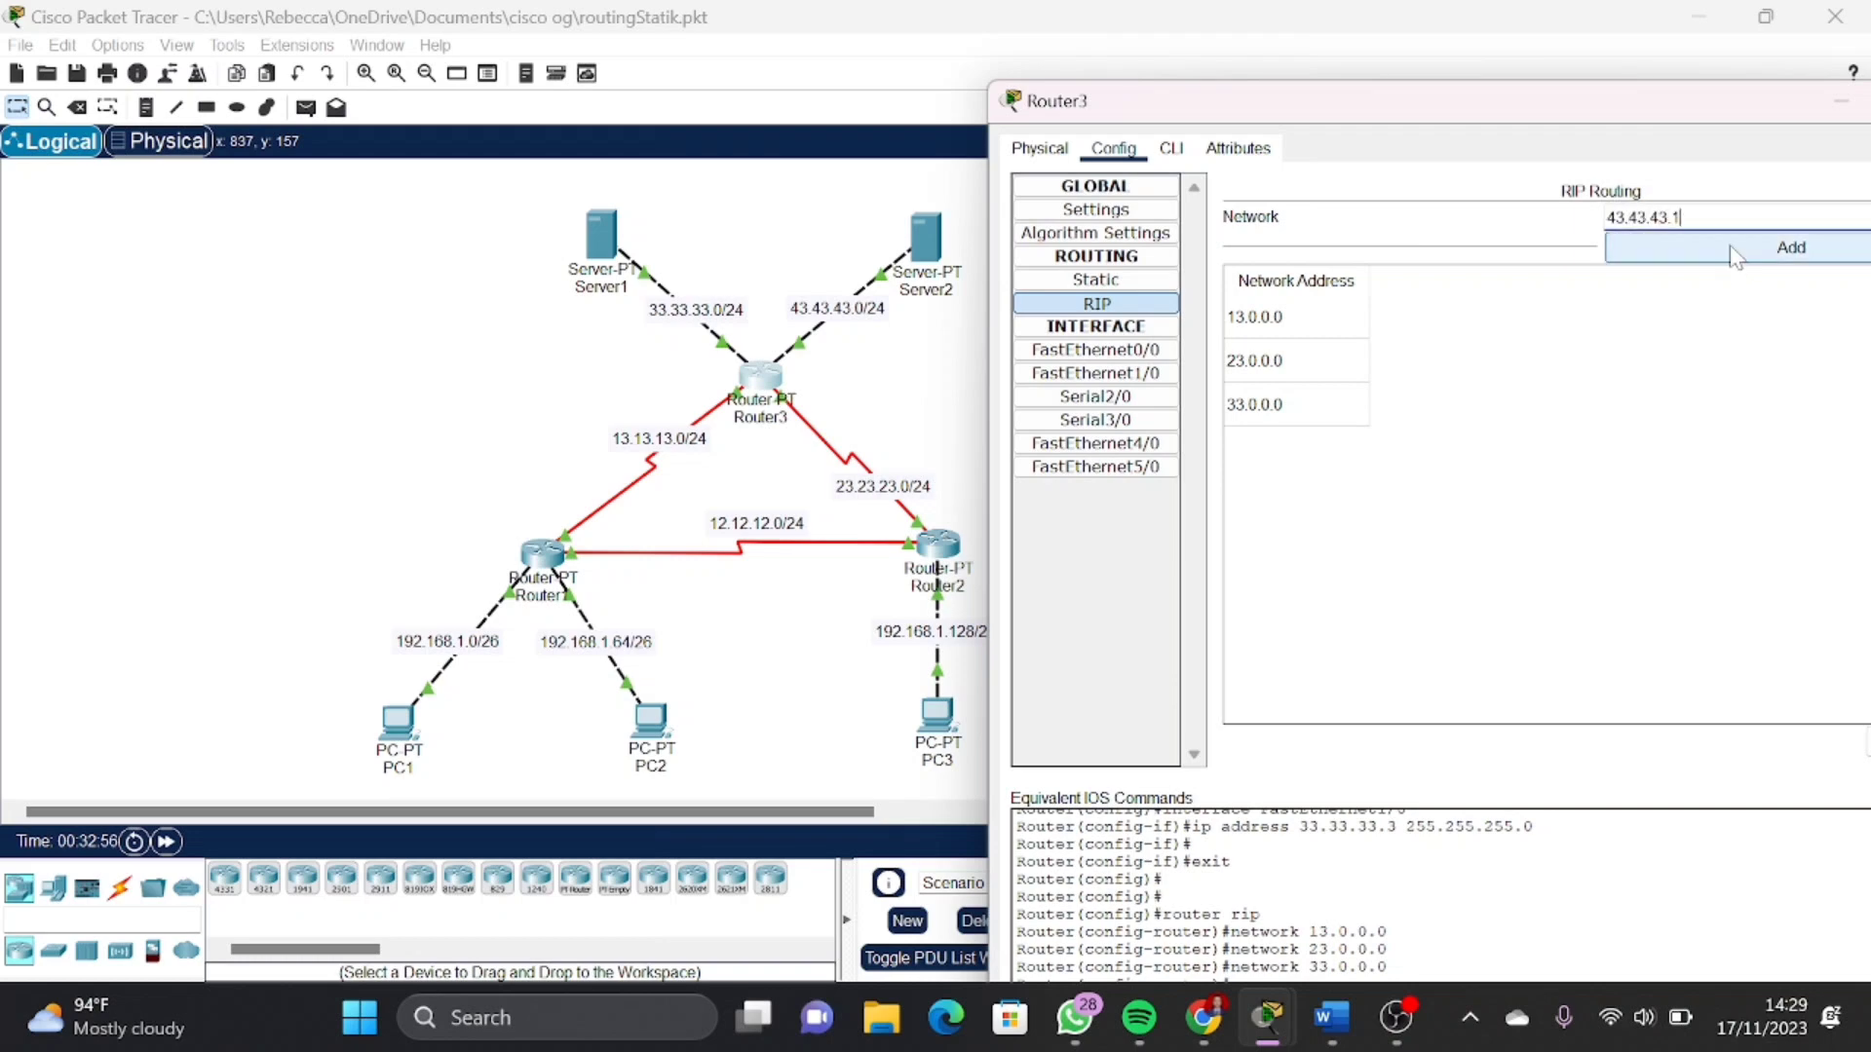
{"action": "left_click", "coordinate": [1791, 247]}
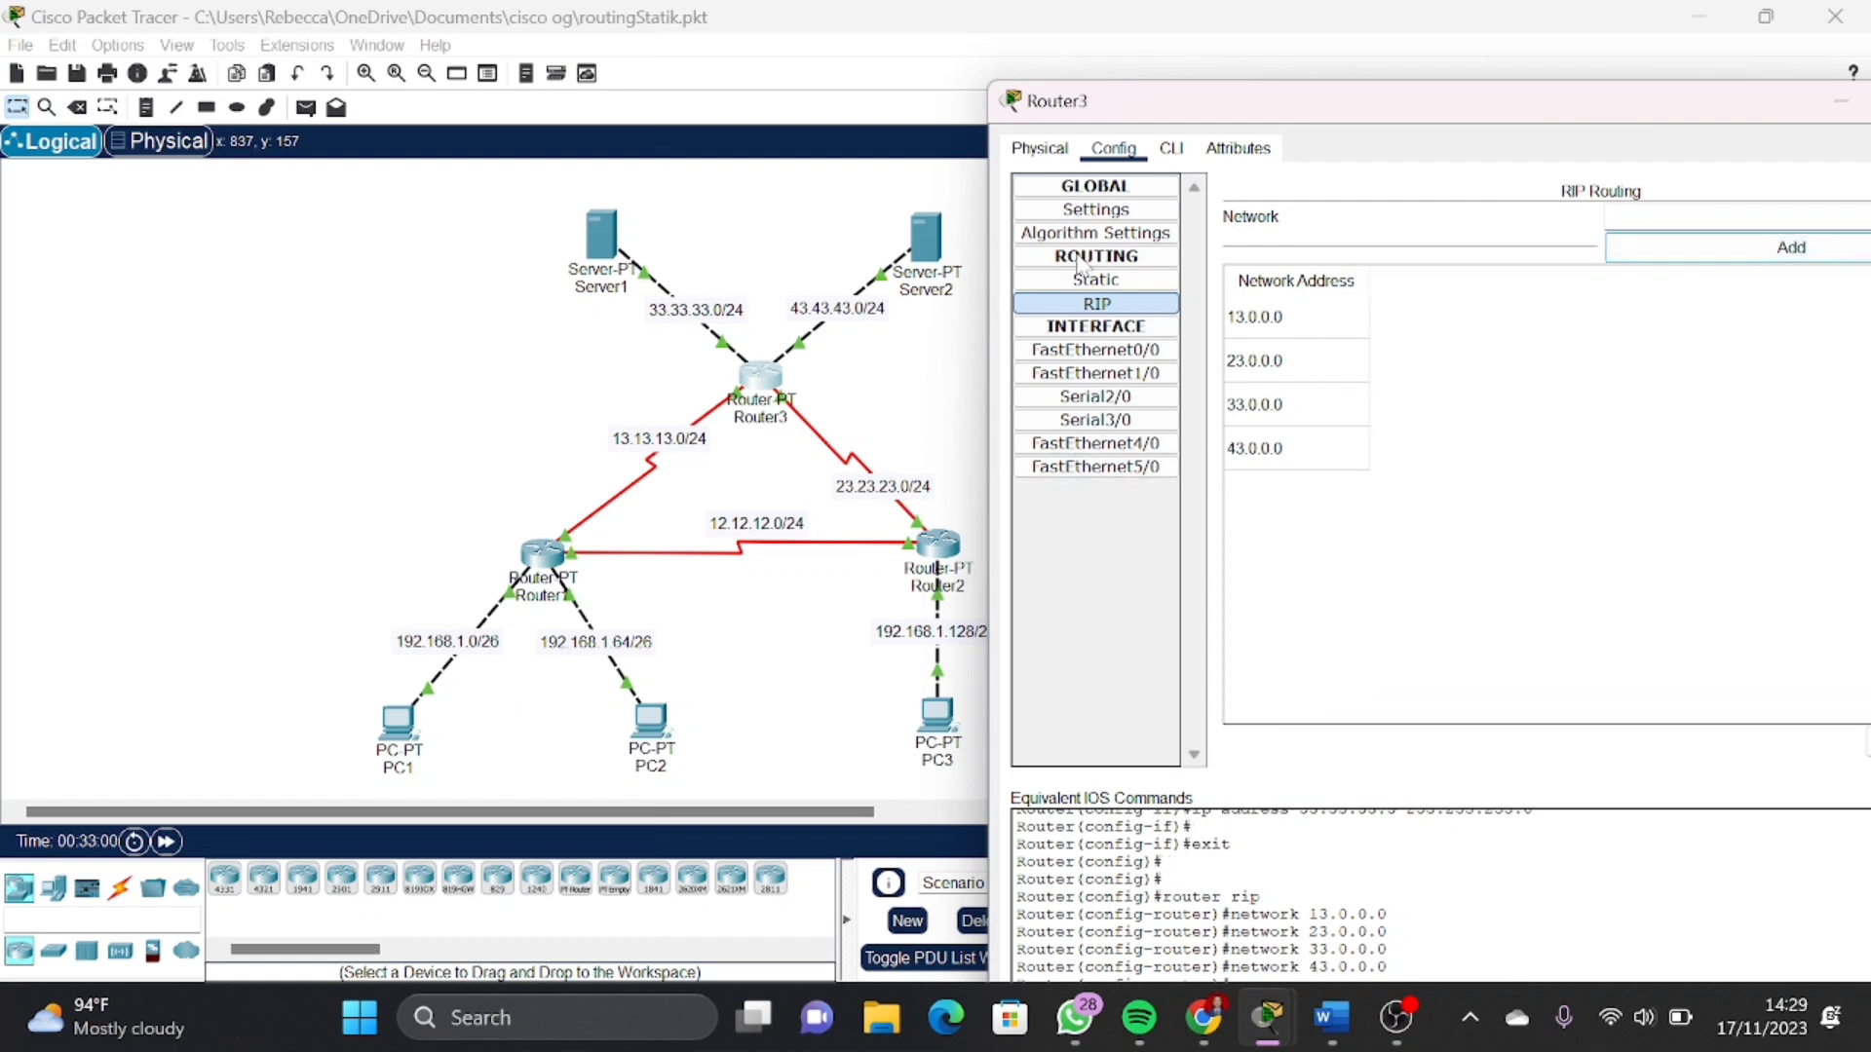
{"action": "left_click_drag", "start_coordinate": [1471, 115], "coordinate": [1166, 121]}
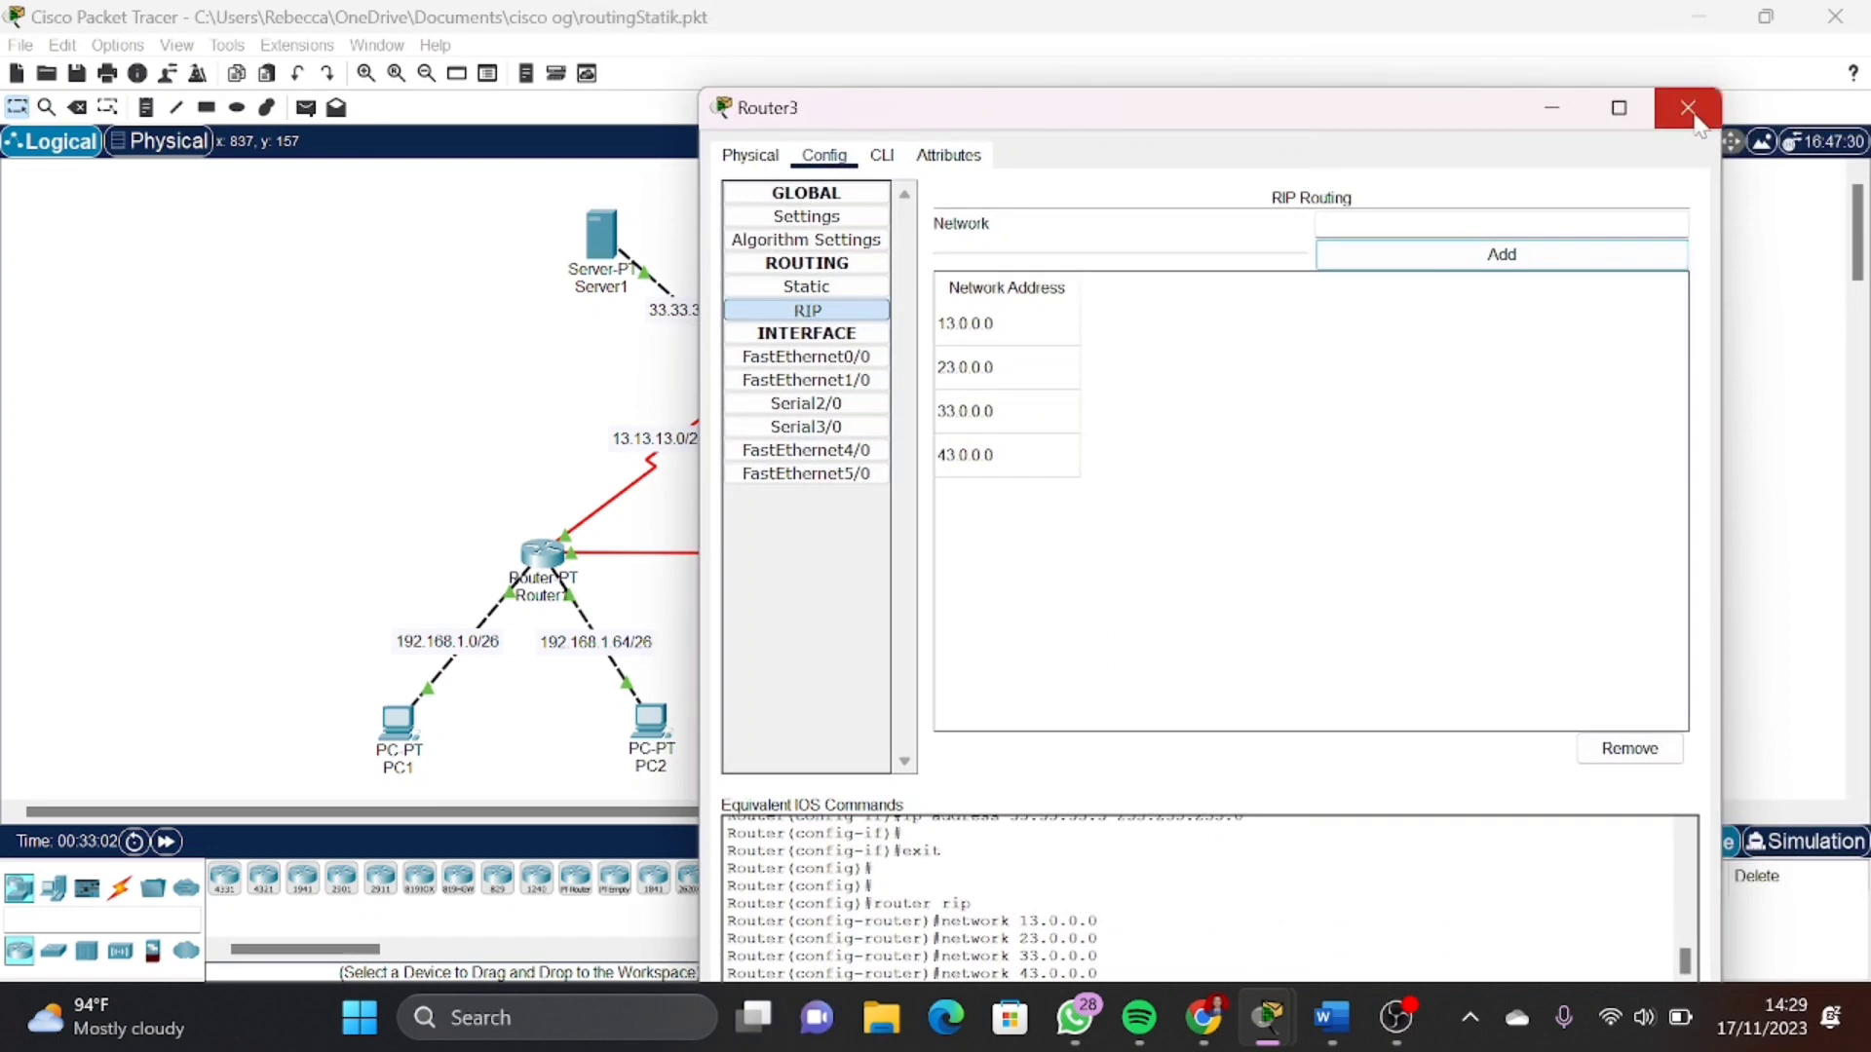
{"action": "left_click", "coordinate": [1687, 112]}
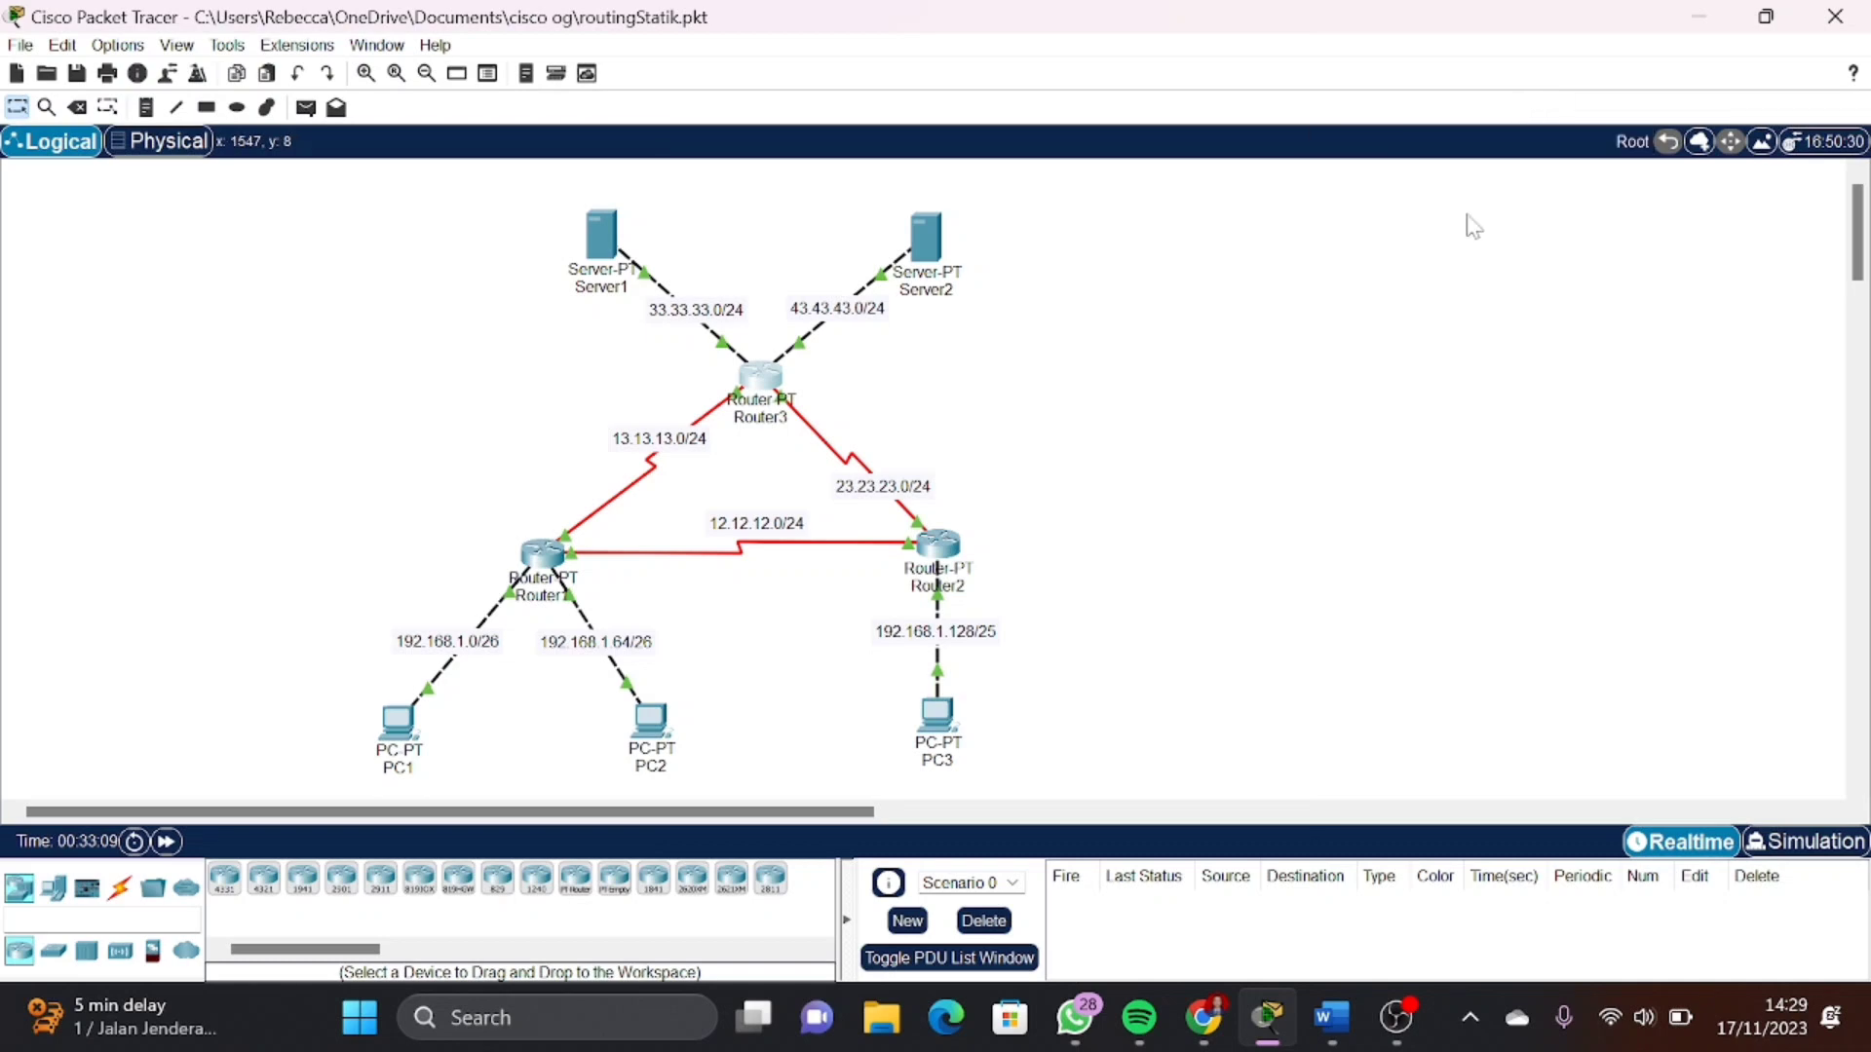
Enter the RIP commands "no auto-summary" and "version 2" in Router1's command line and close the router
{"action": "mouse_move", "coordinate": [761, 399]}
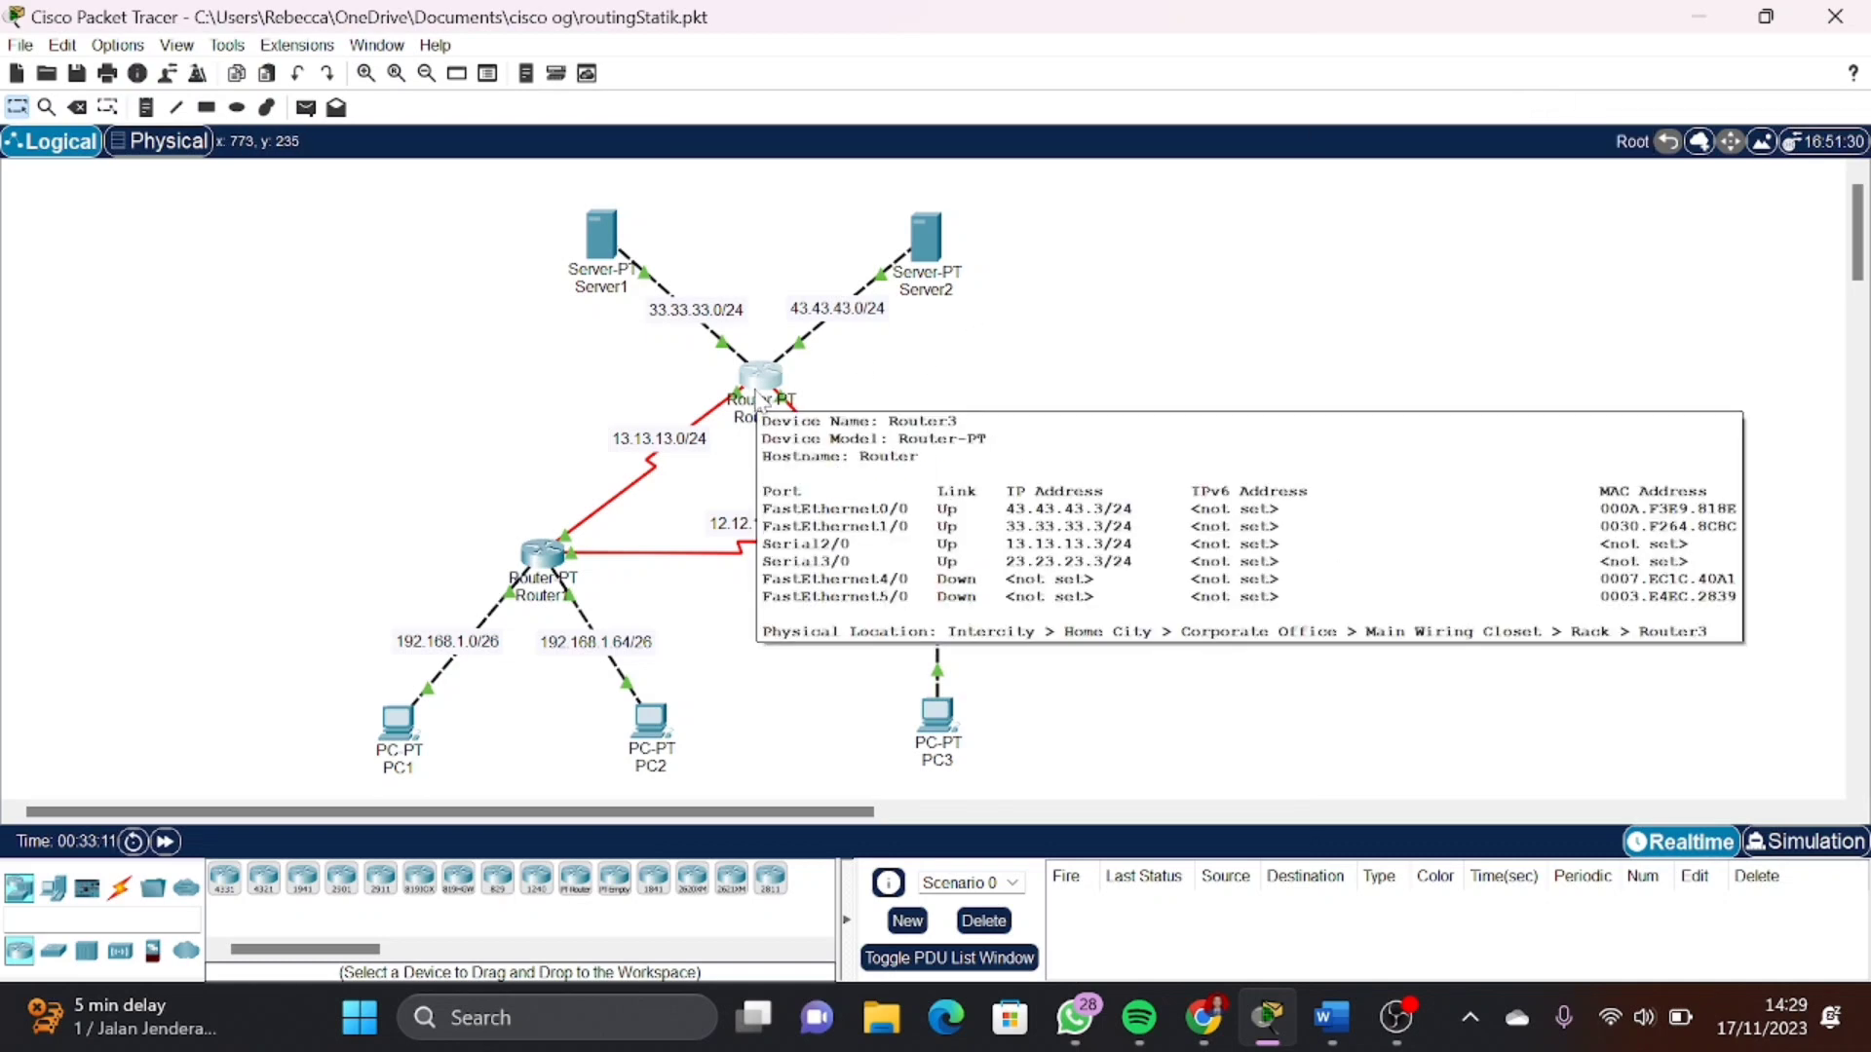
{"action": "mouse_move", "coordinate": [538, 565]}
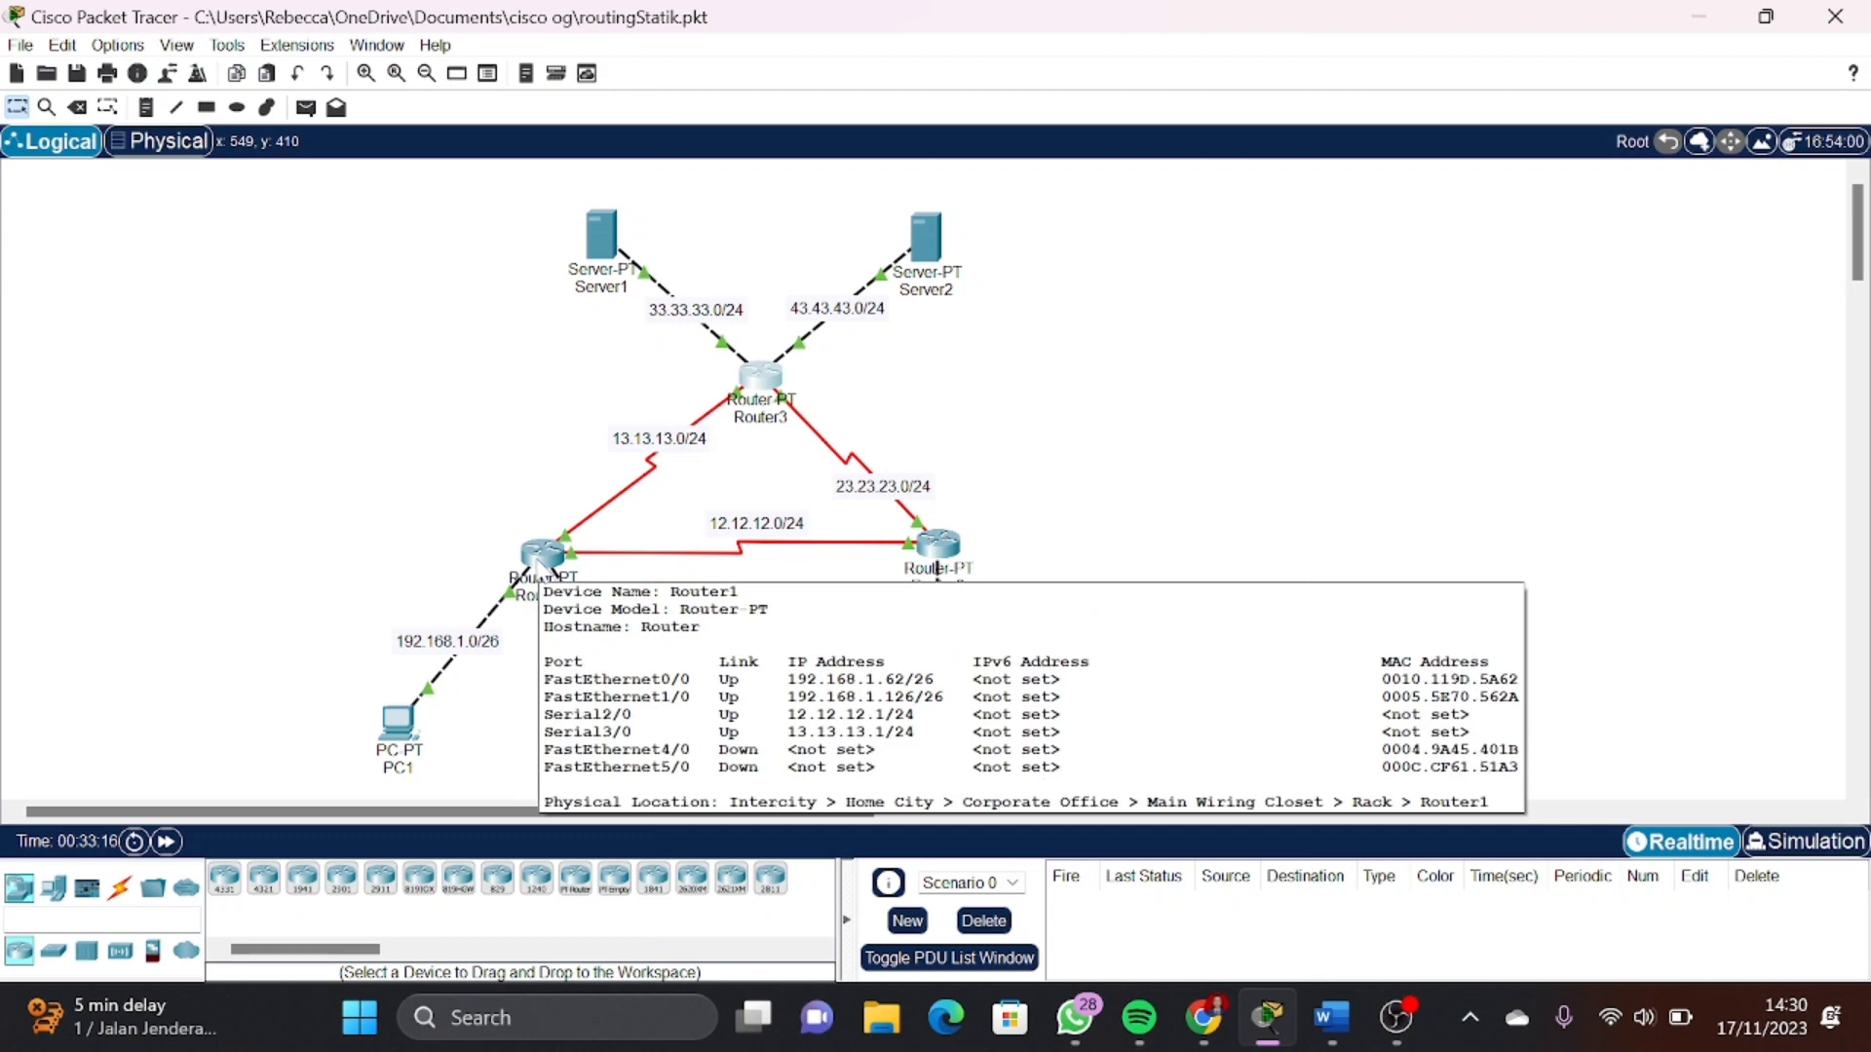
{"action": "left_click", "coordinate": [539, 564]}
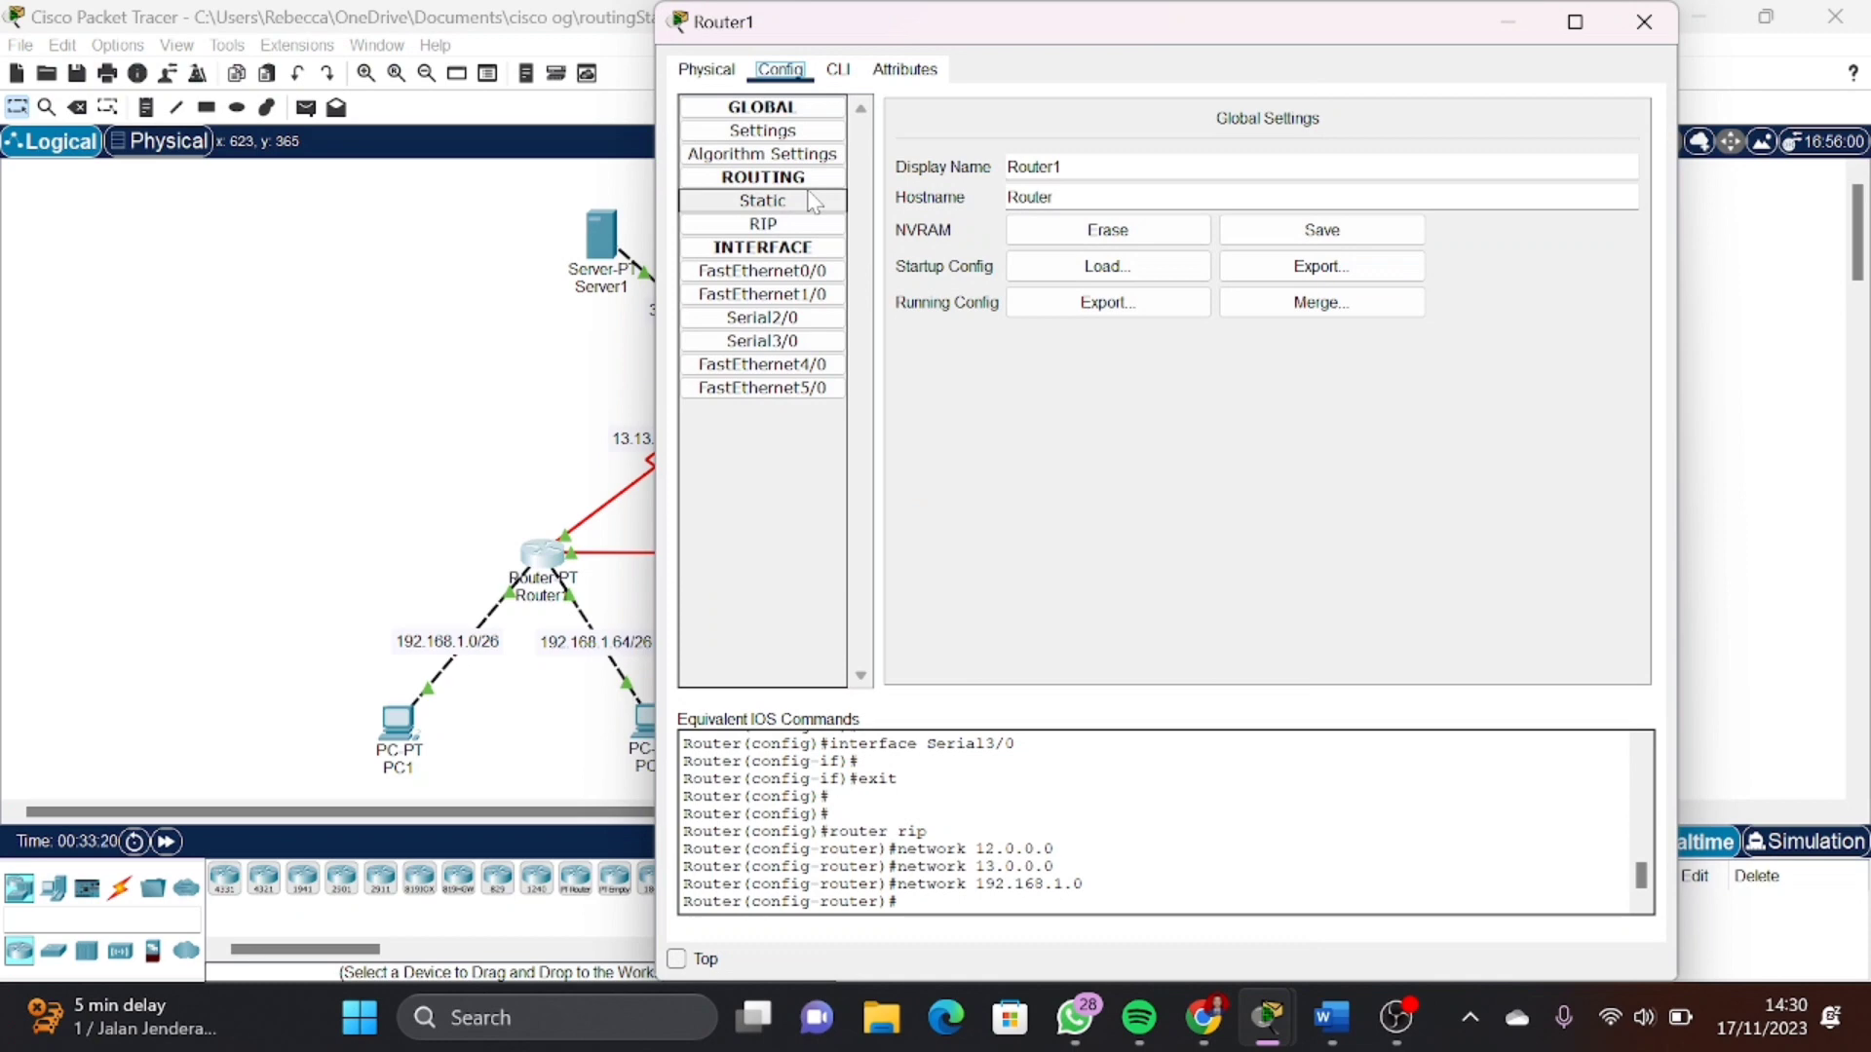
{"action": "left_click", "coordinate": [848, 76]}
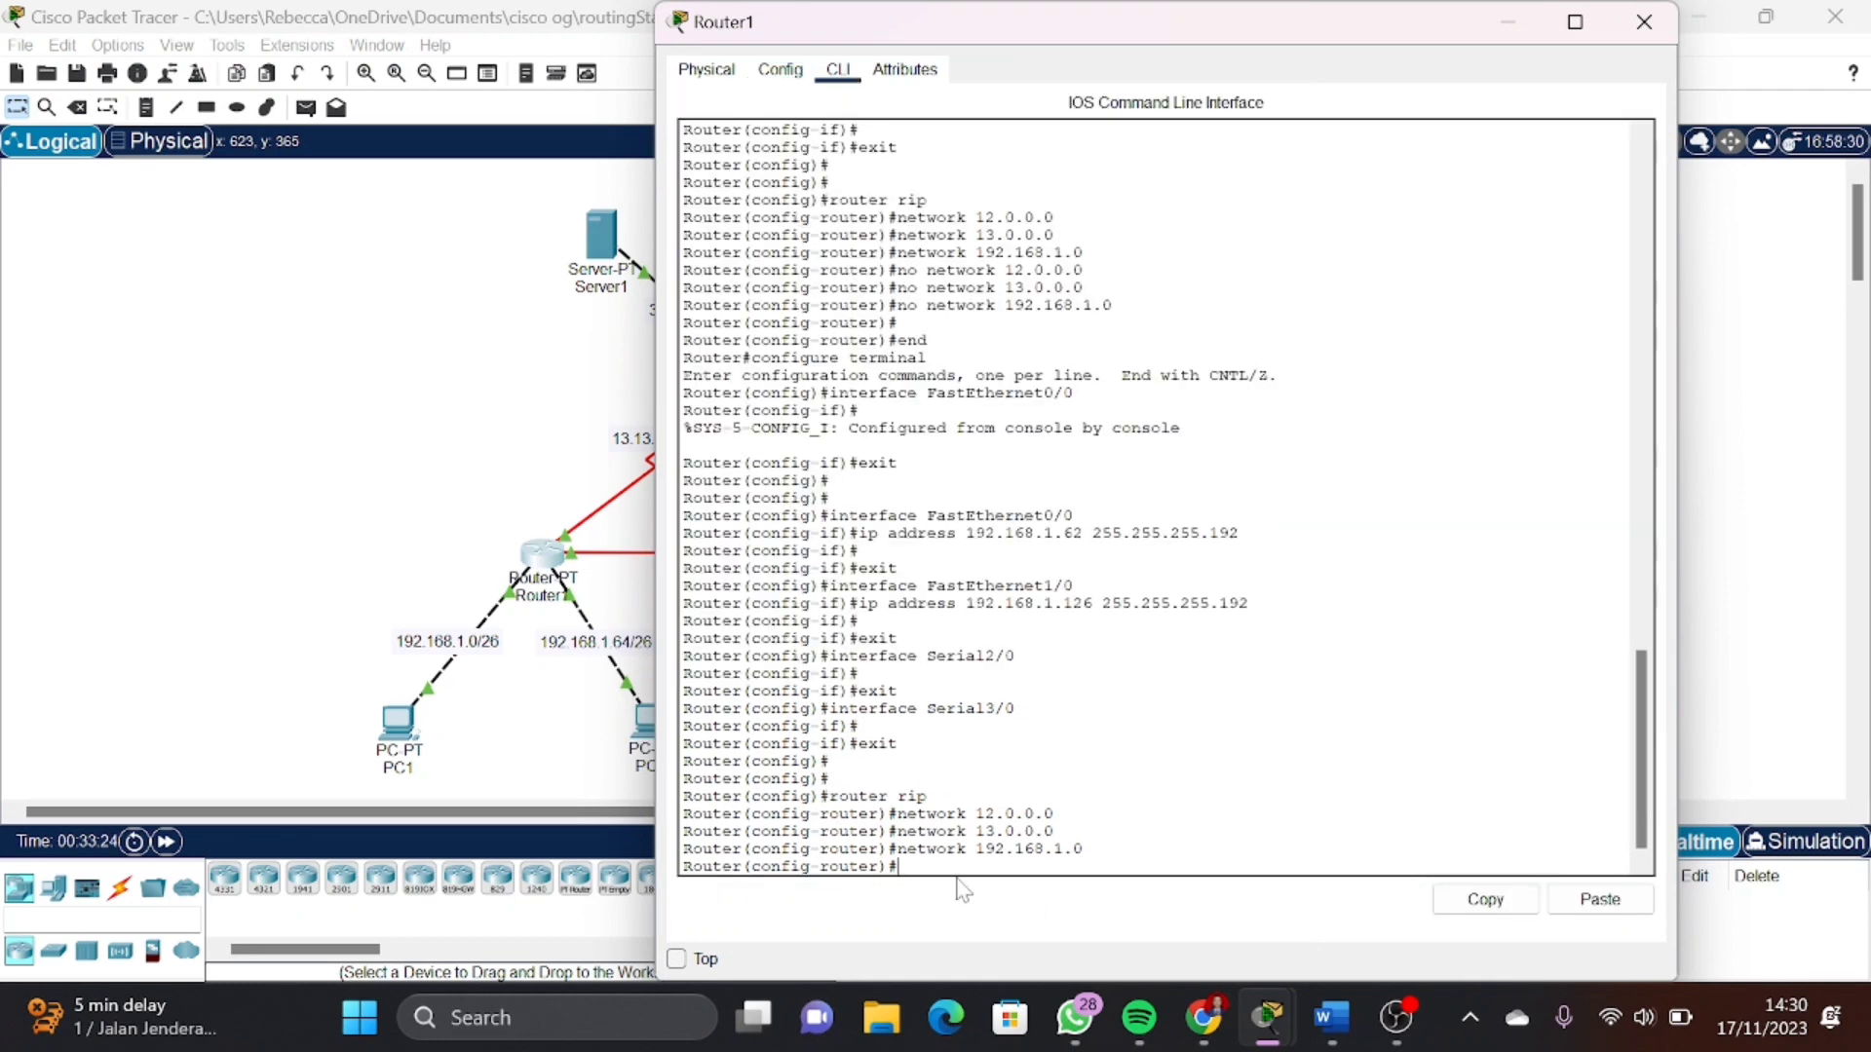
{"action": "type", "text": "no auto-summary"}
{"action": "key", "text": "Return"}
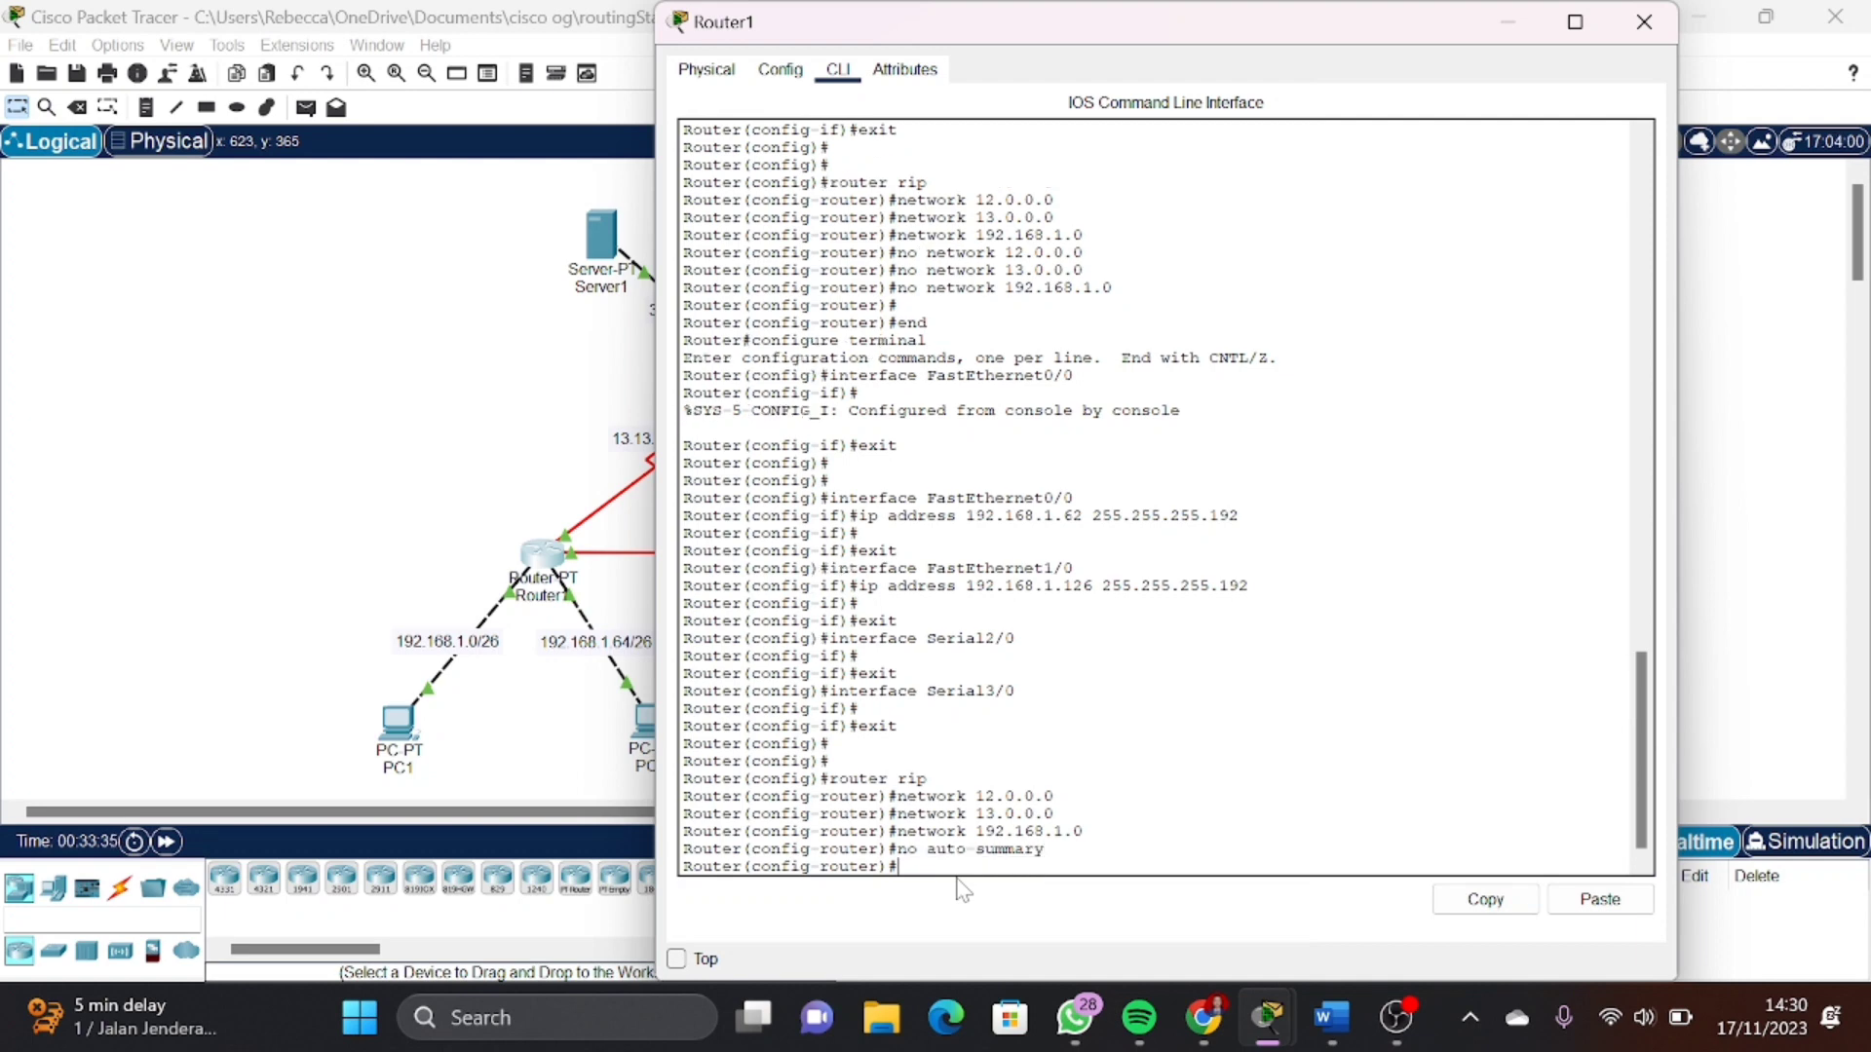
{"action": "type", "text": "ver"}
{"action": "type", "text": "i"}
{"action": "type", "text": "ion"}
{"action": "key", "text": "Return"}
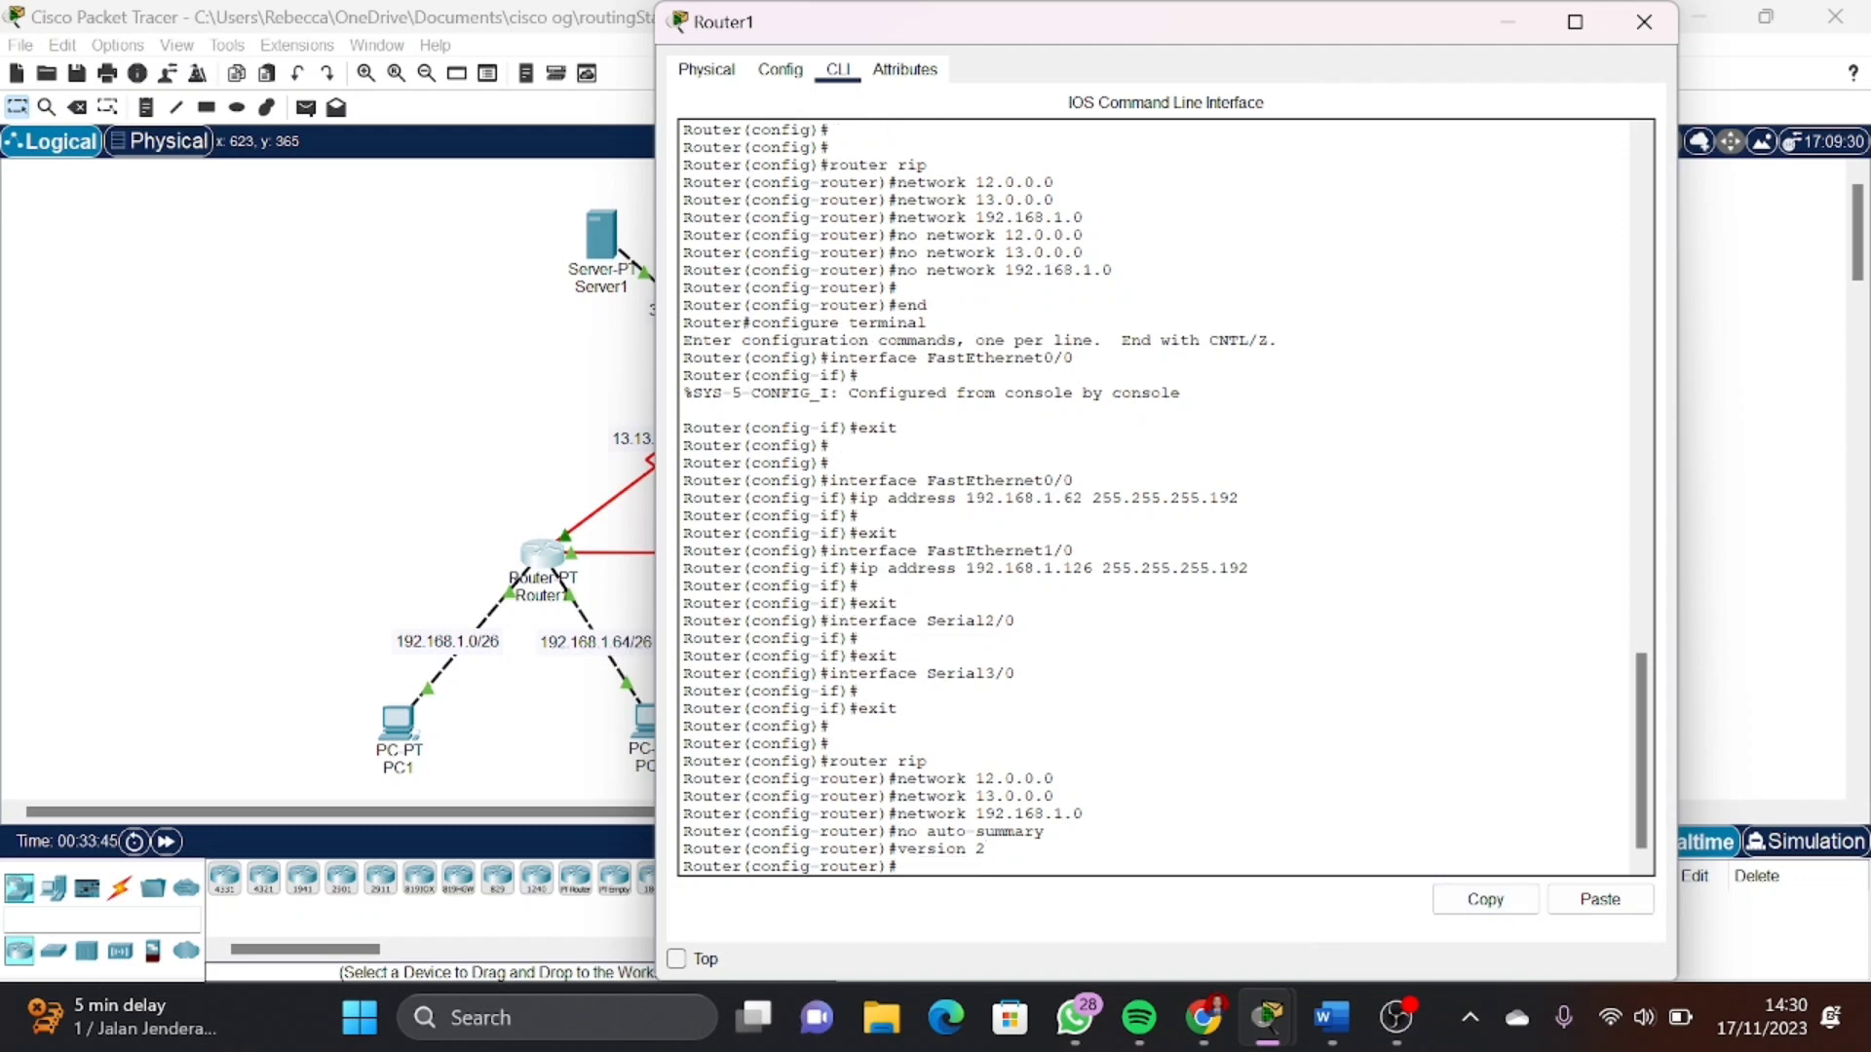
{"action": "left_click", "coordinate": [1644, 21]}
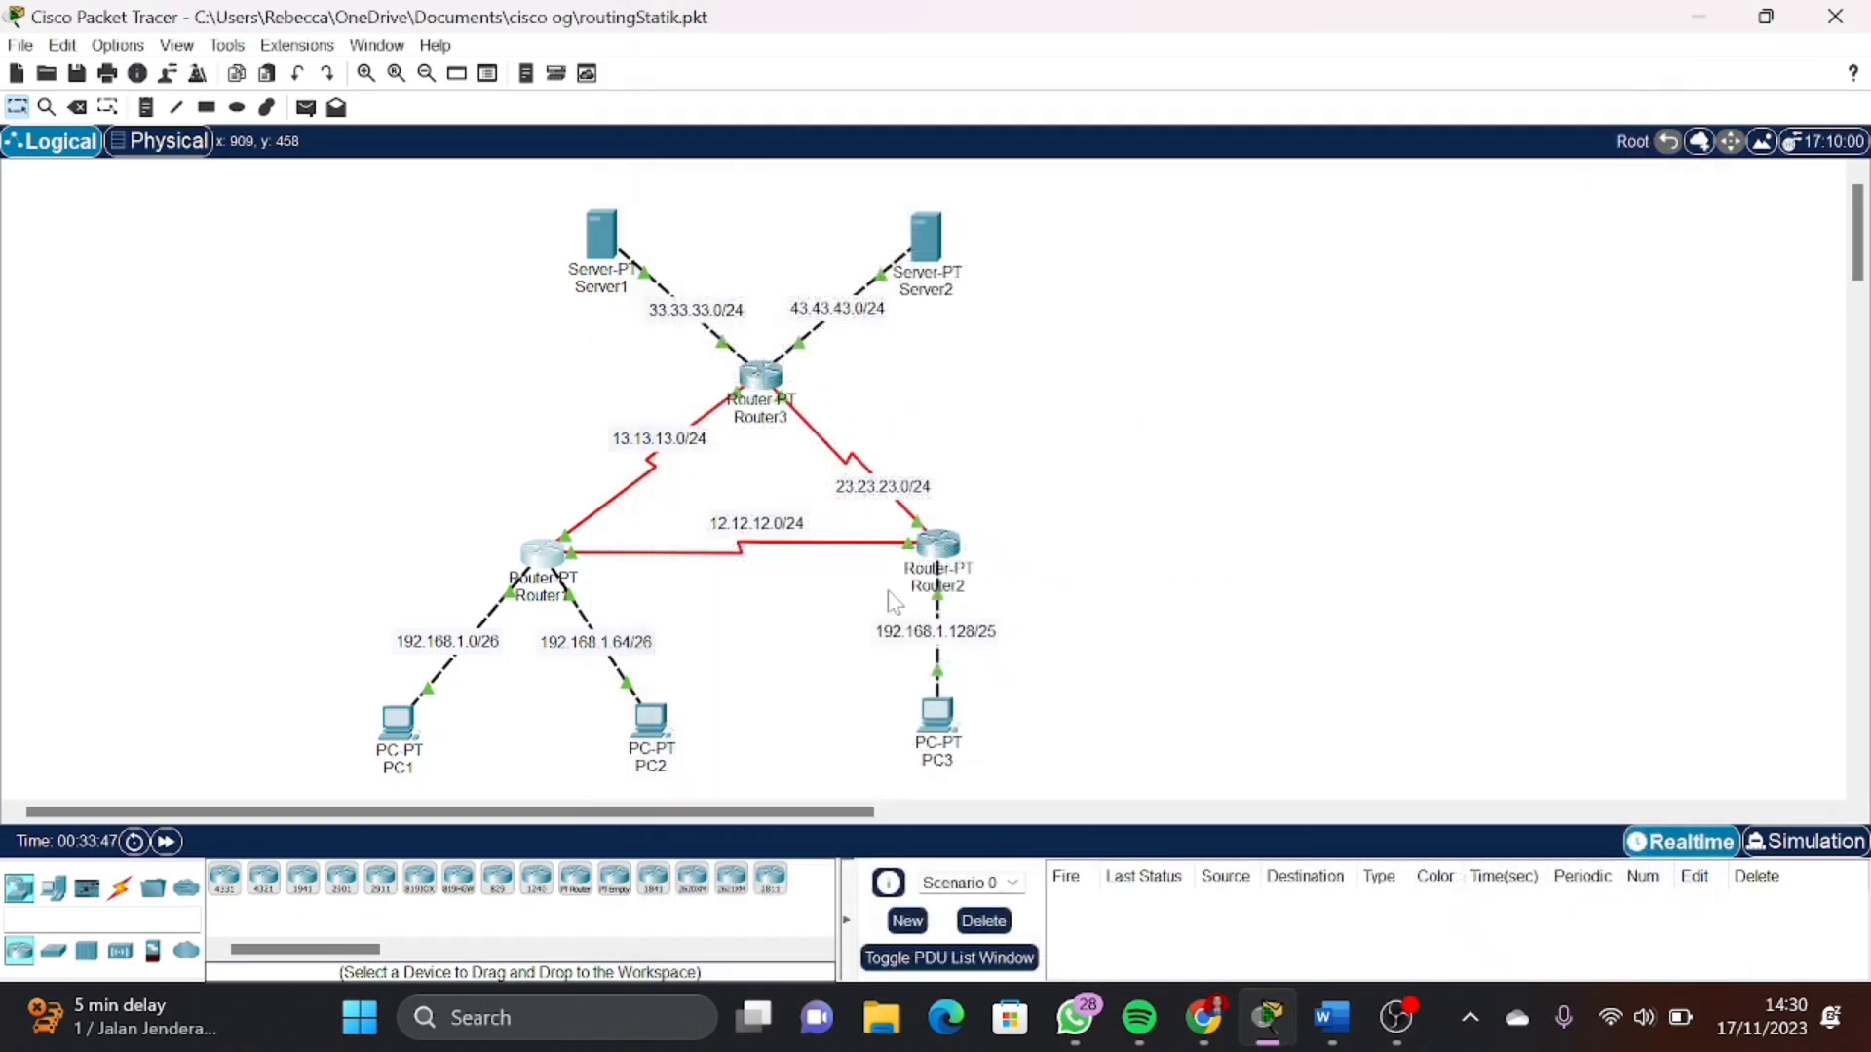
Enter the RIP commands "no auto-summary" and "version 2" in Router2's command line and close the router
{"action": "left_click", "coordinate": [938, 546]}
{"action": "left_click", "coordinate": [840, 70]}
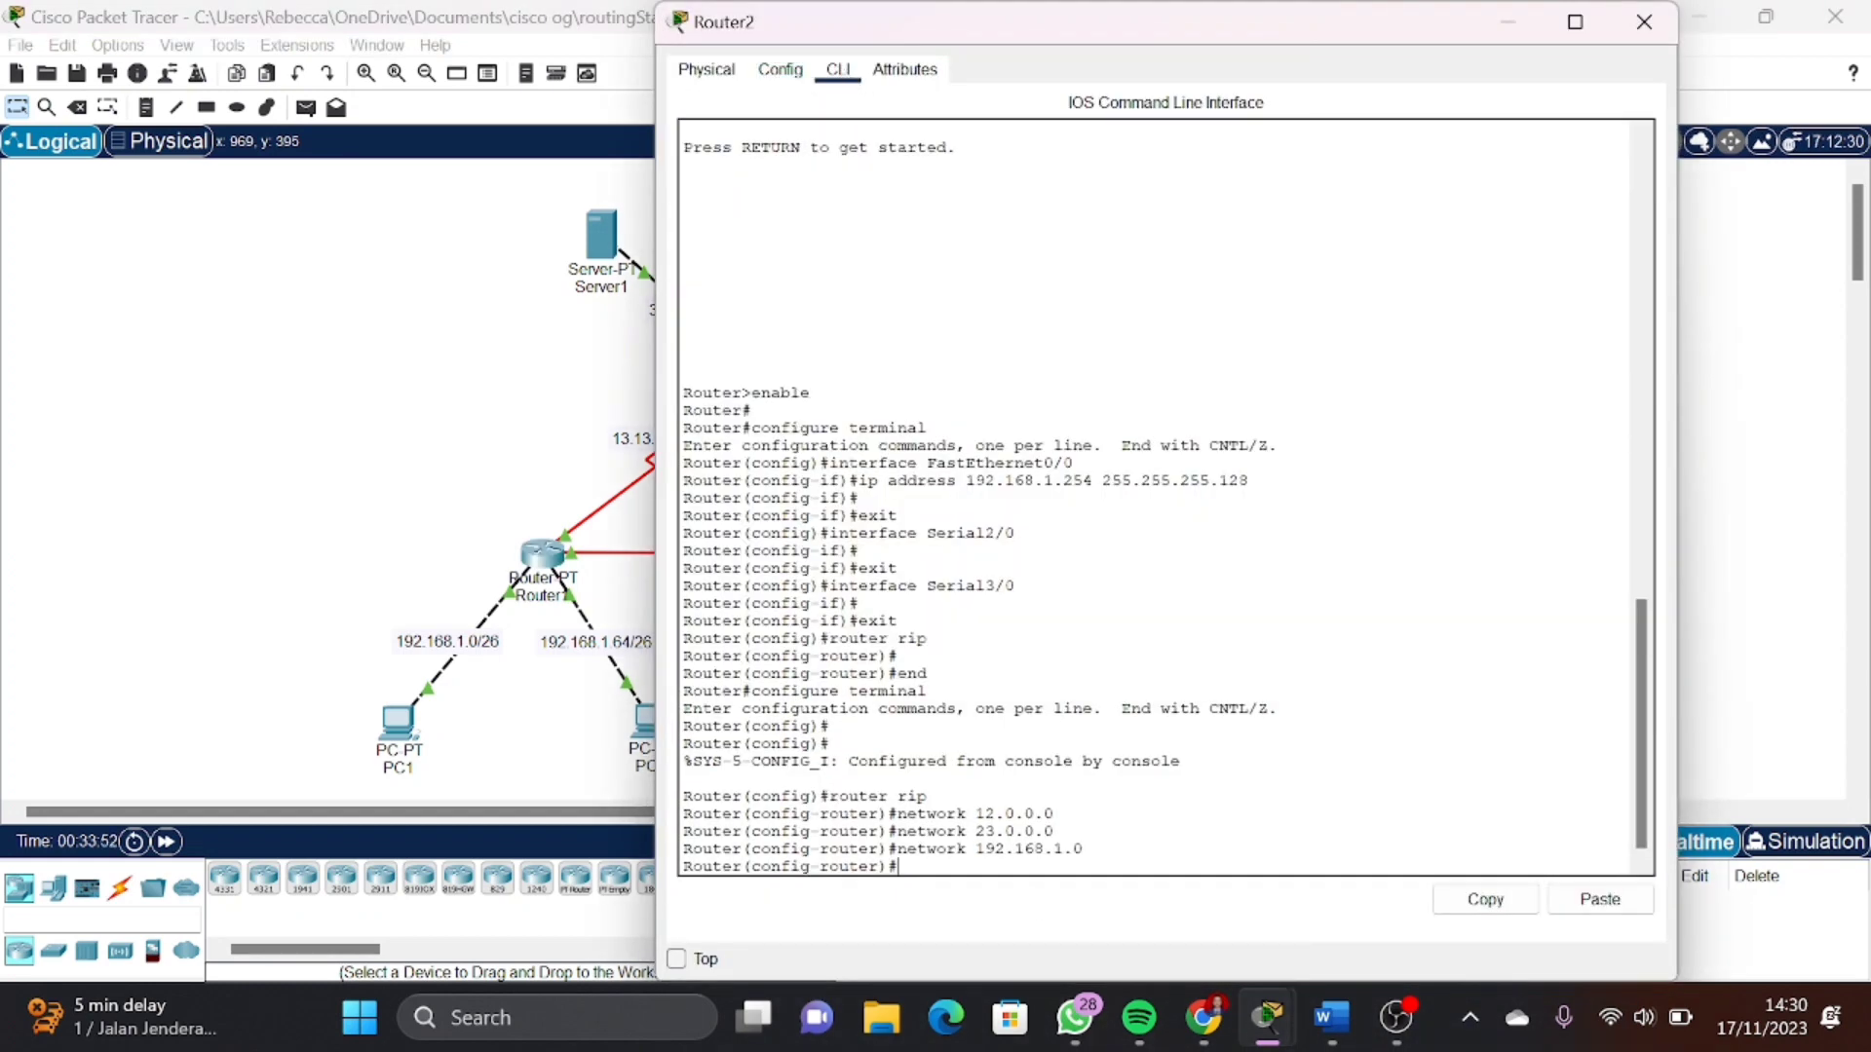
{"action": "type", "text": "no auto-summary"}
{"action": "key", "text": "Return"}
{"action": "type", "text": "ver"}
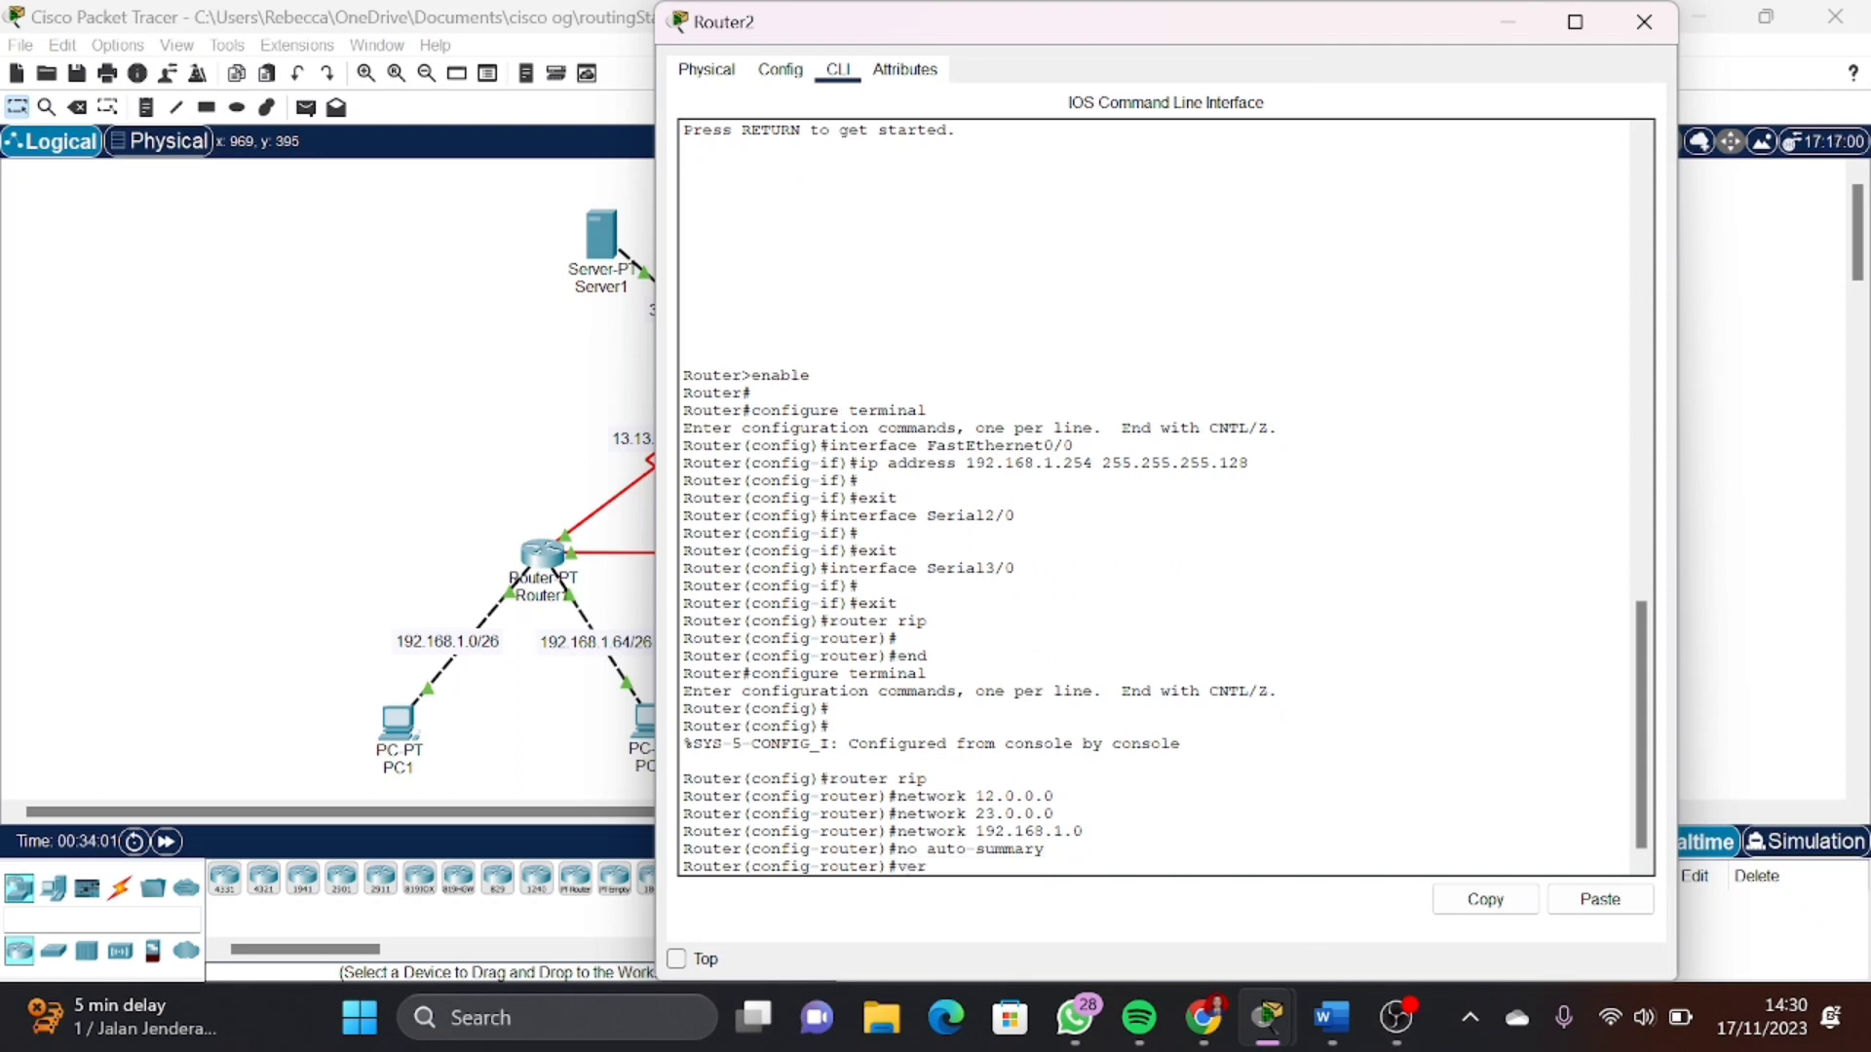
{"action": "type", "text": "sion 2"}
{"action": "key", "text": "Return"}
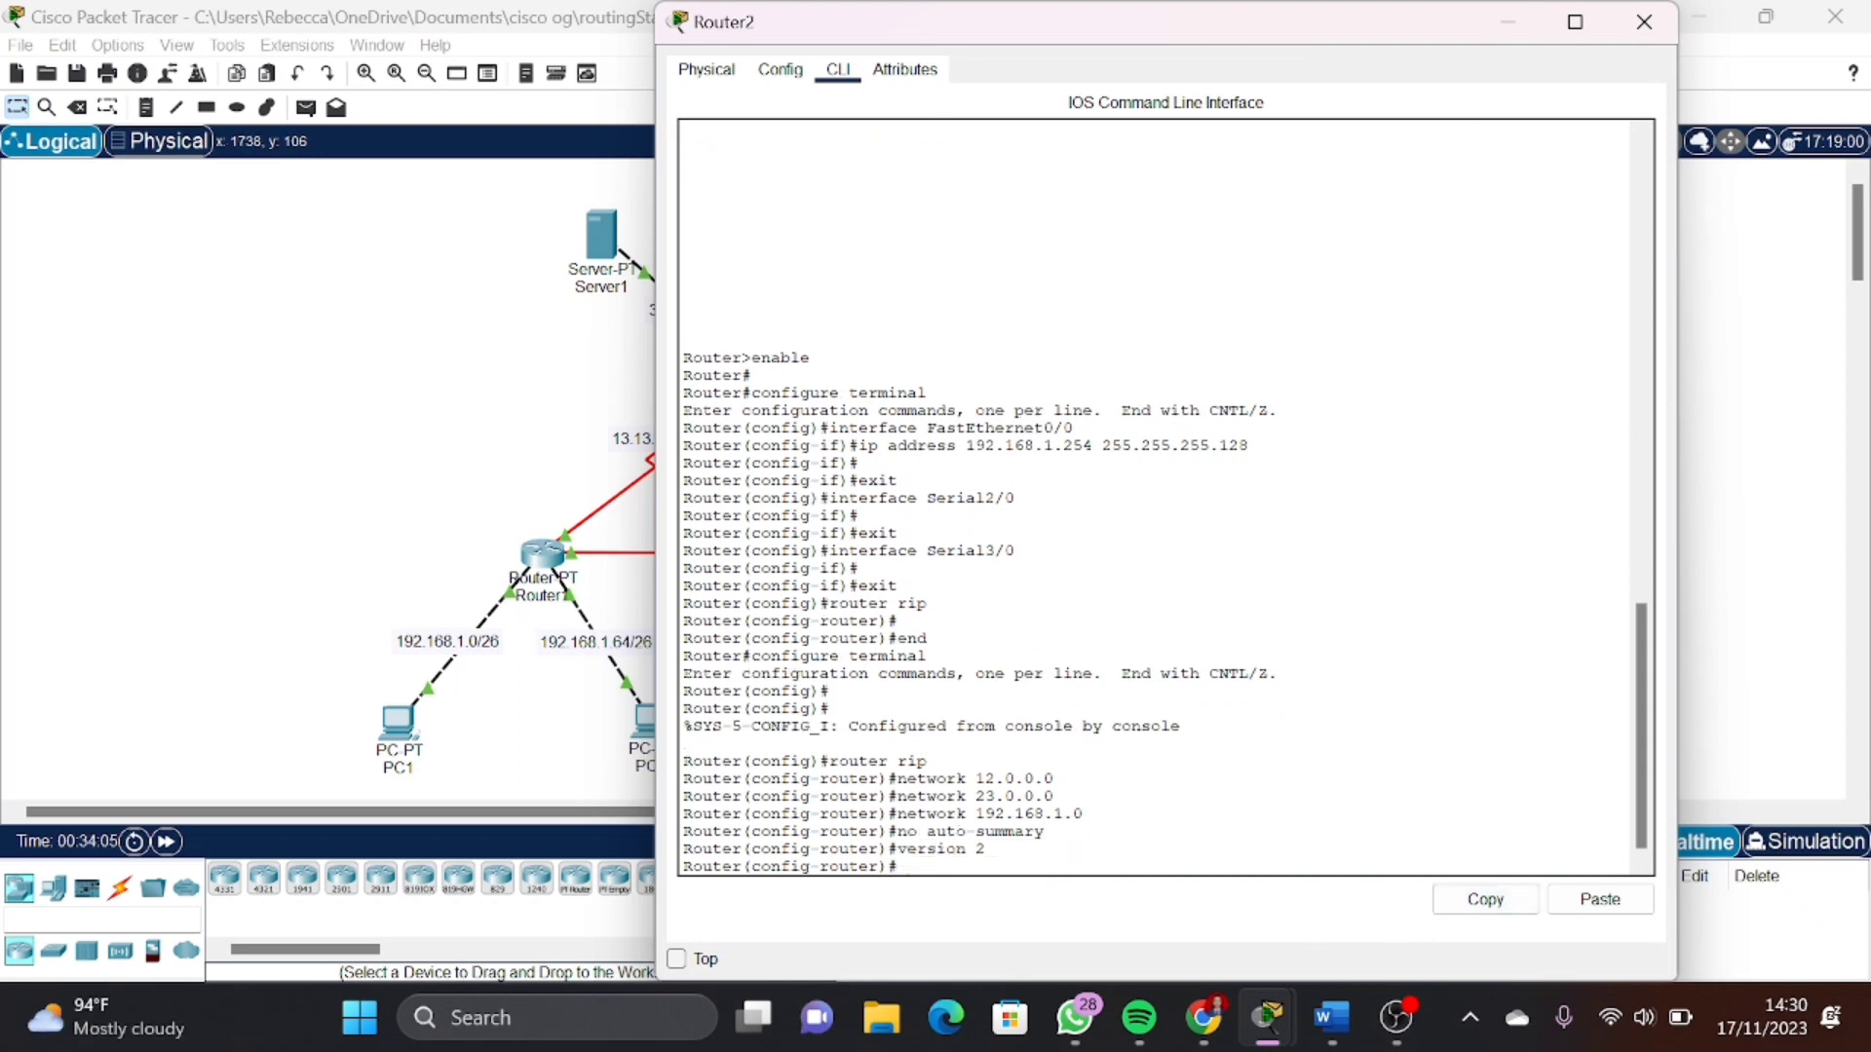
{"action": "left_click", "coordinate": [1644, 21]}
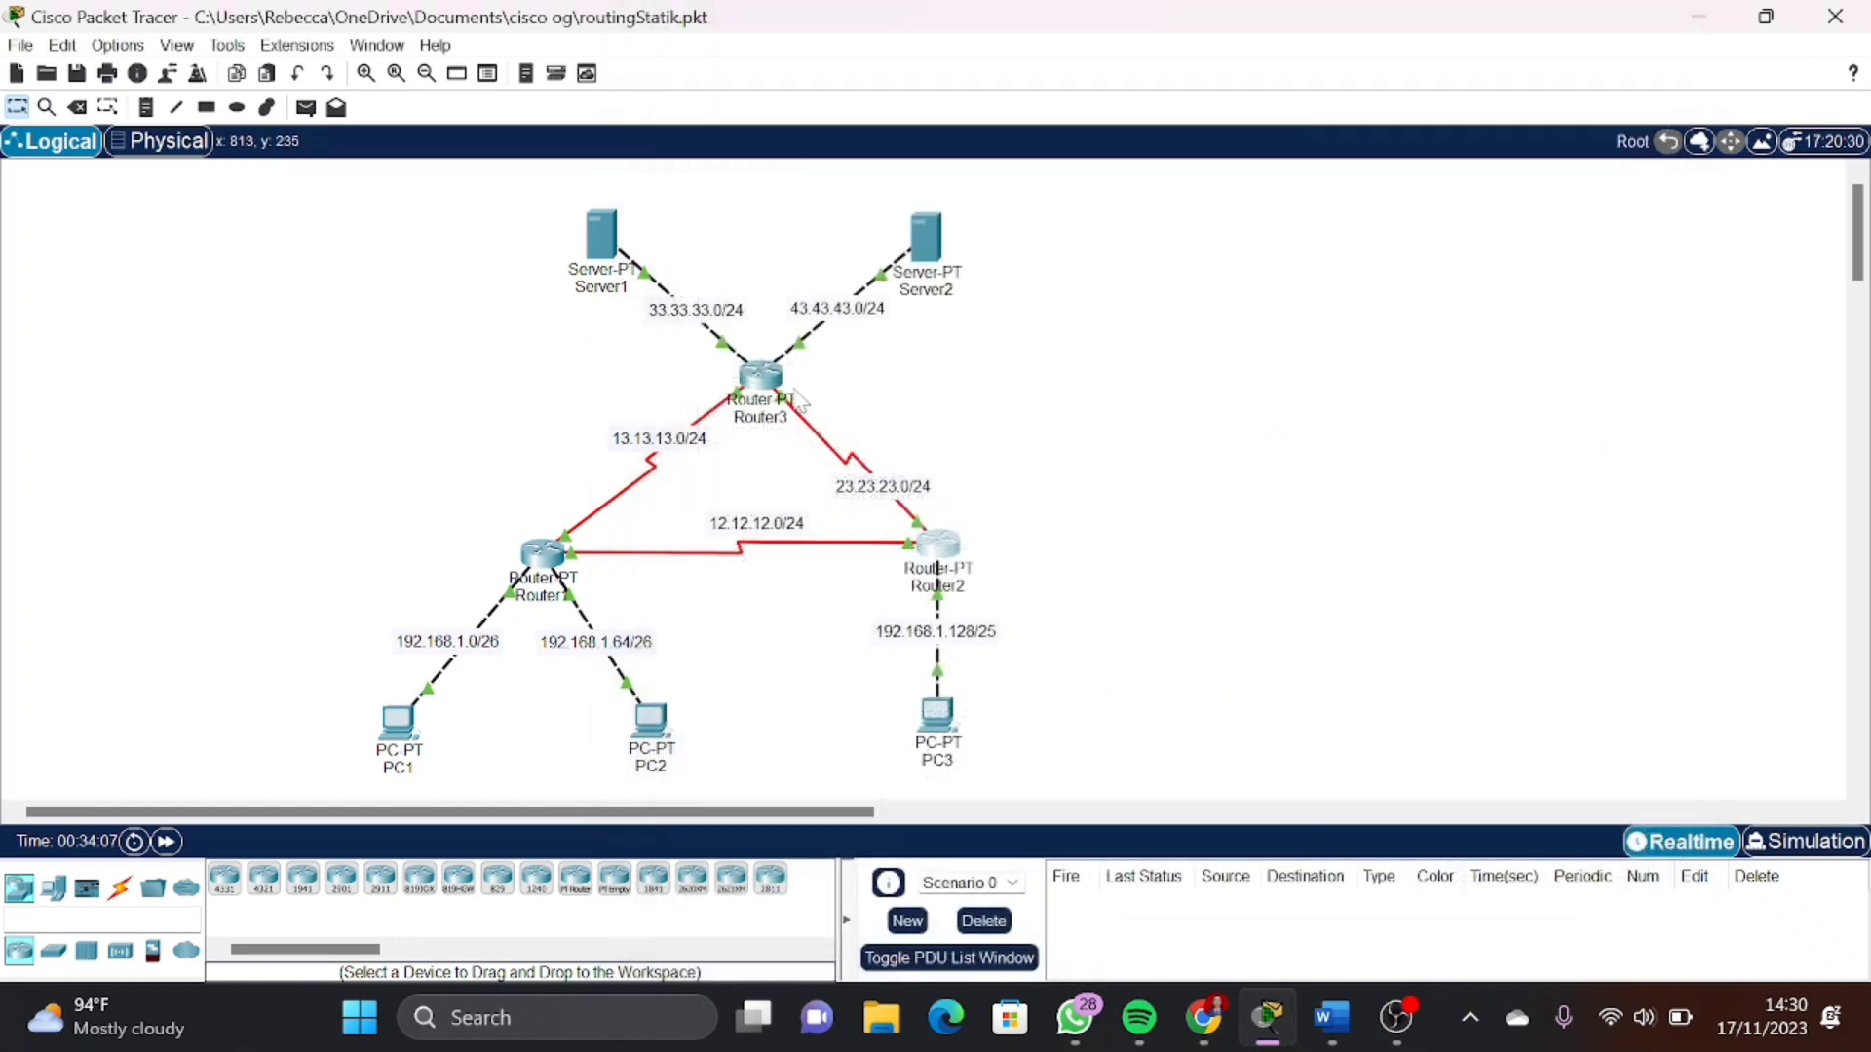
Enter the RIP commands "no auto-summary" and "version 2" in Router3's command line and close the router
{"action": "left_click", "coordinate": [761, 378]}
{"action": "left_click", "coordinate": [836, 70]}
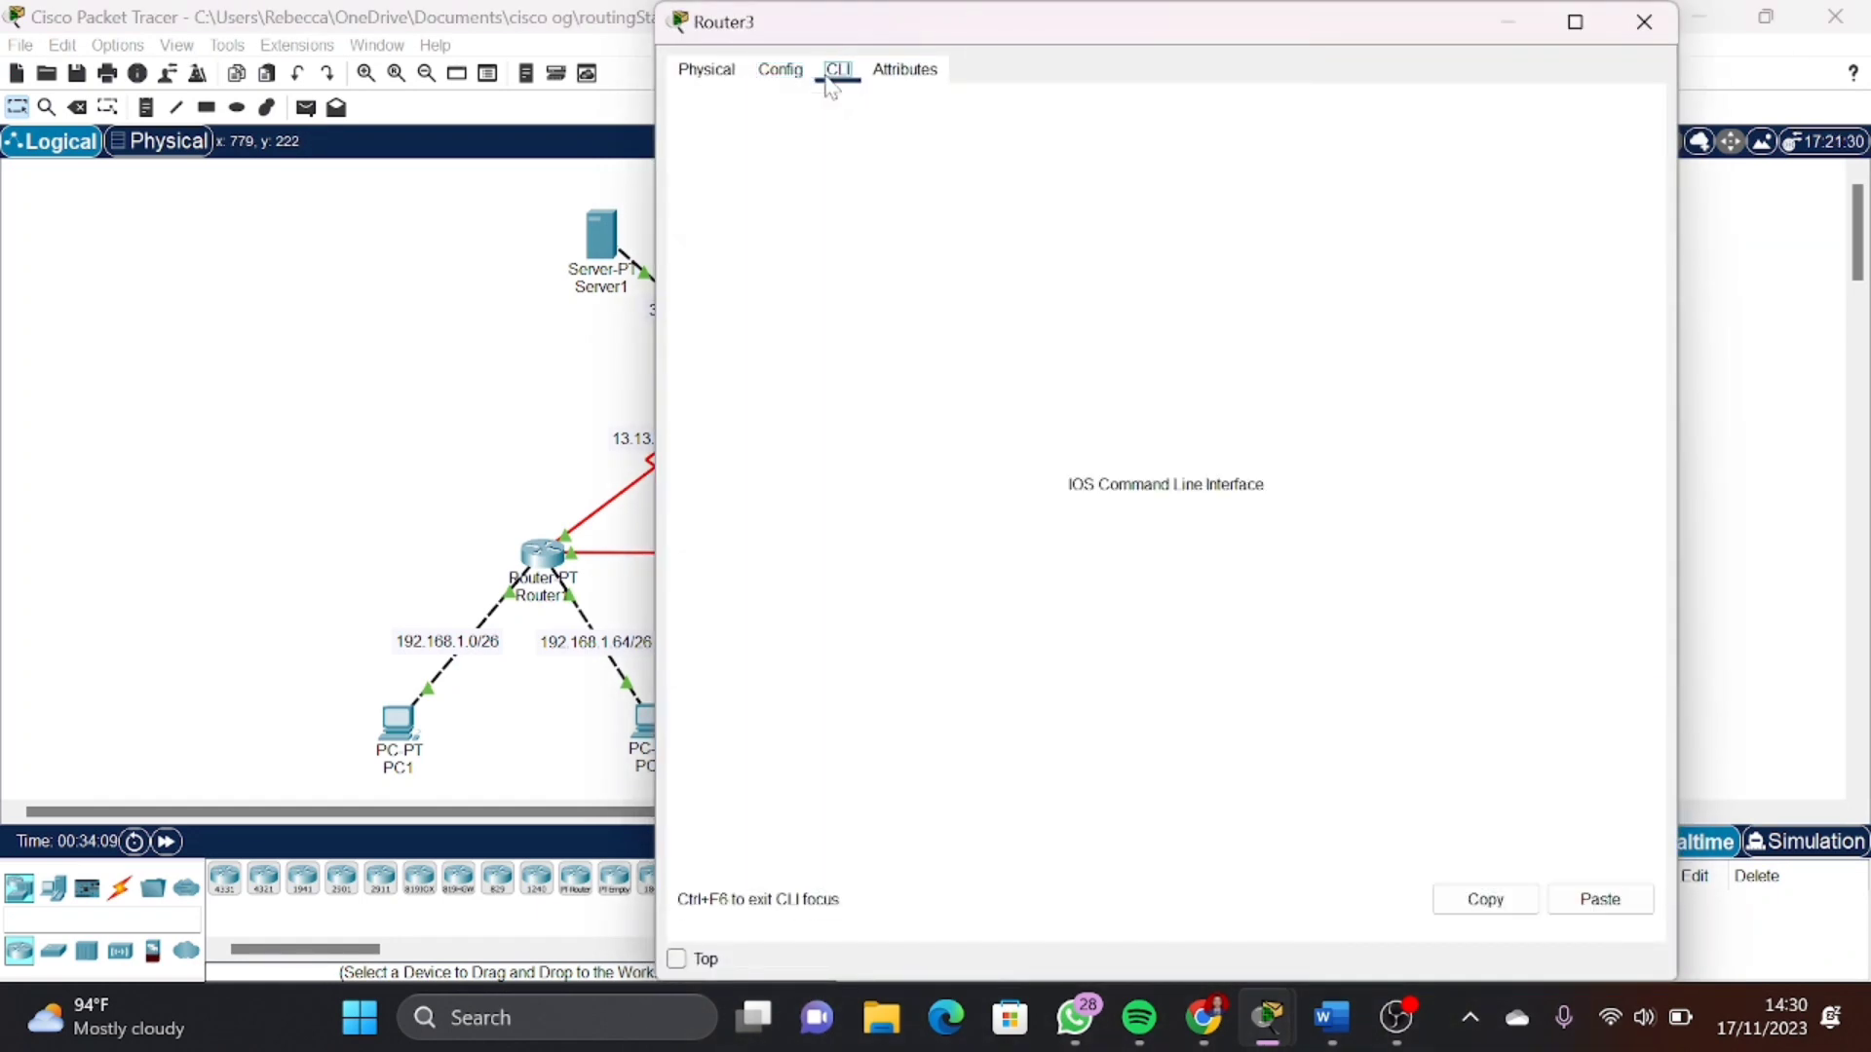
{"action": "type", "text": "no au"}
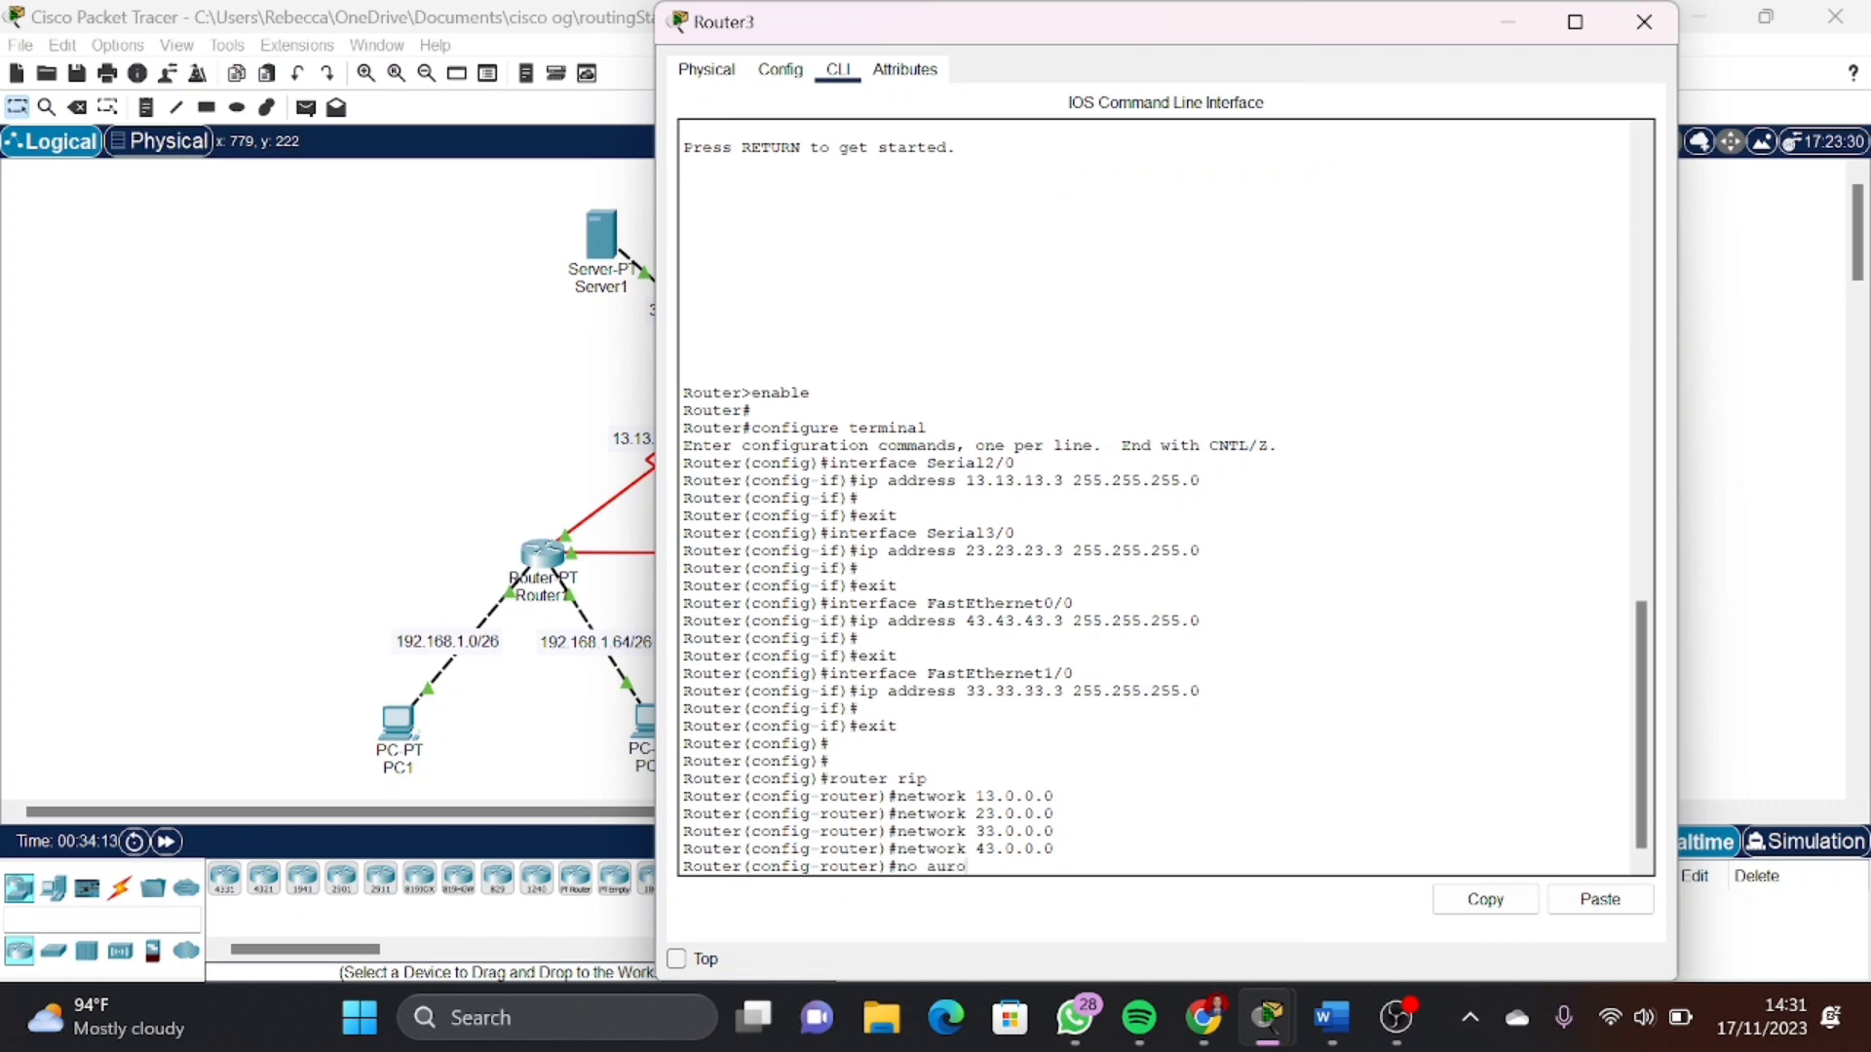
{"action": "type", "text": "ro"}
{"action": "key", "text": "BackSpace"}
{"action": "type", "text": "o-summary"}
{"action": "key", "text": "Return"}
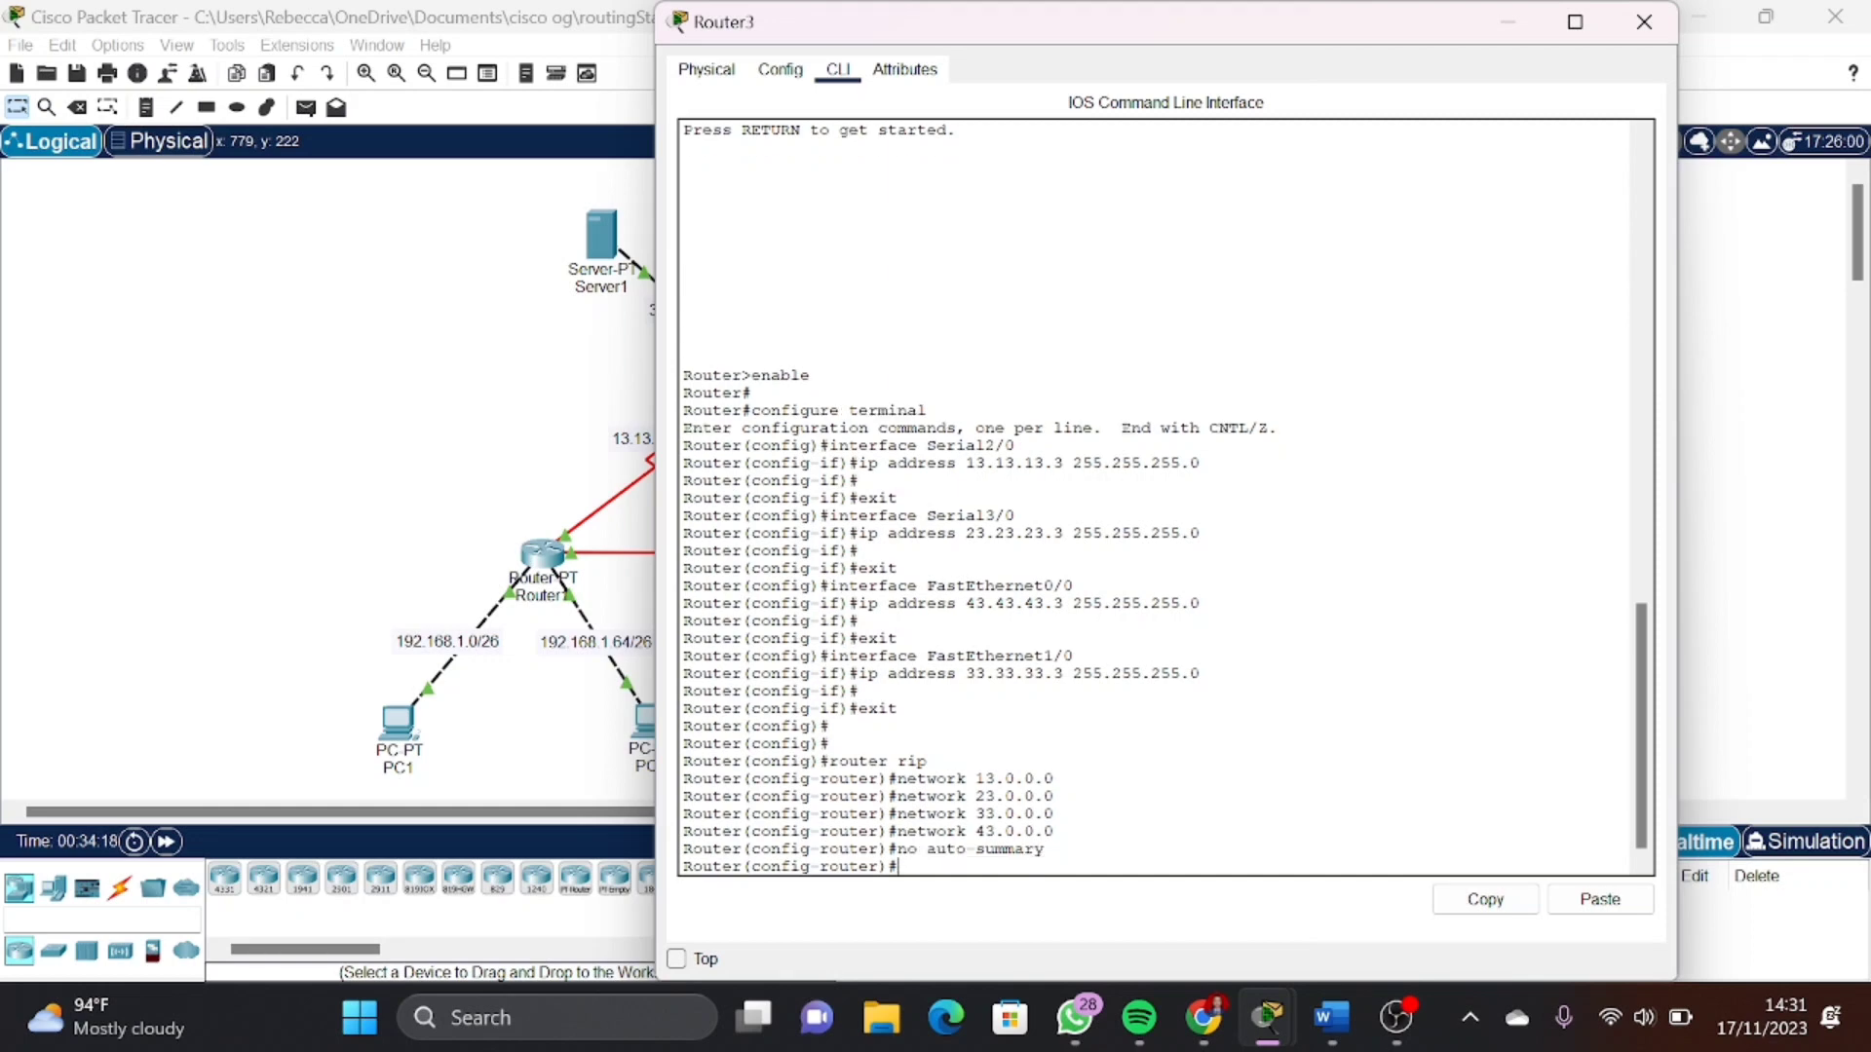
{"action": "type", "text": "versionn"}
{"action": "key", "text": "Return"}
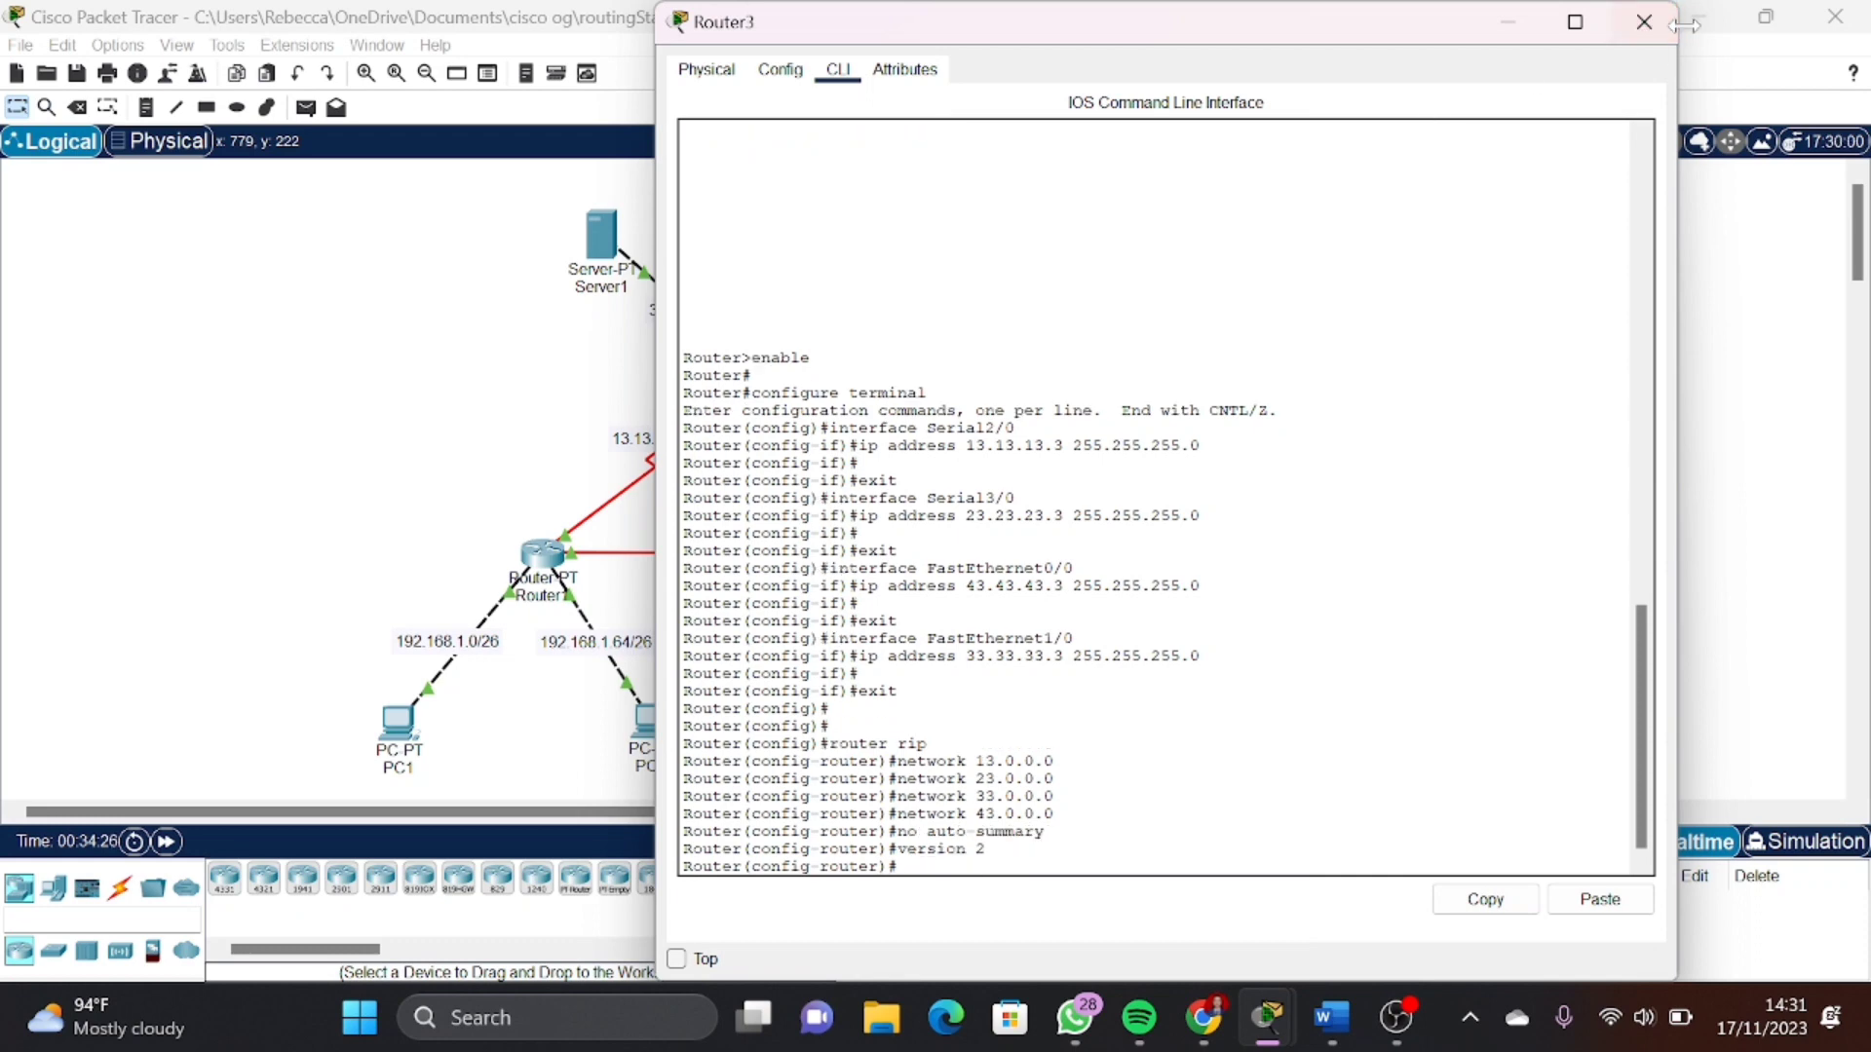
{"action": "left_click", "coordinate": [1644, 21]}
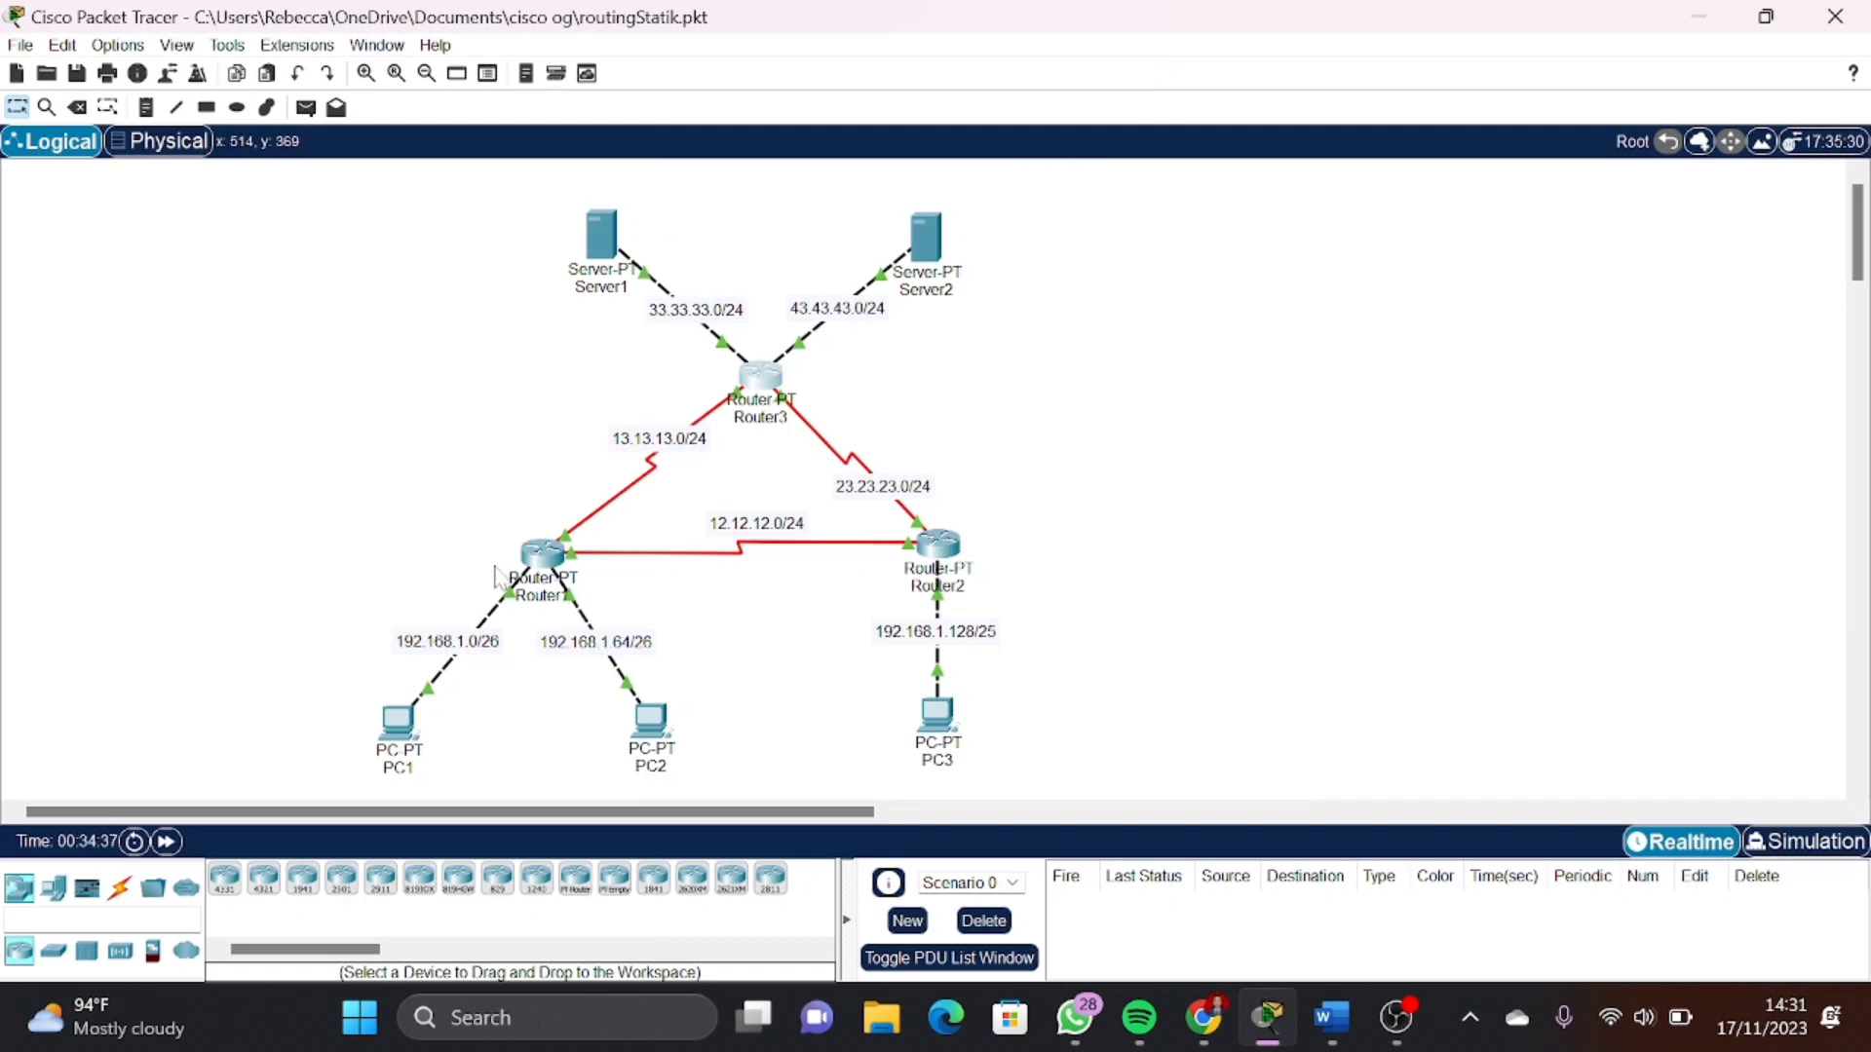
Save Router1's running configuration to NVRAM and close the router
{"action": "left_click", "coordinate": [526, 562]}
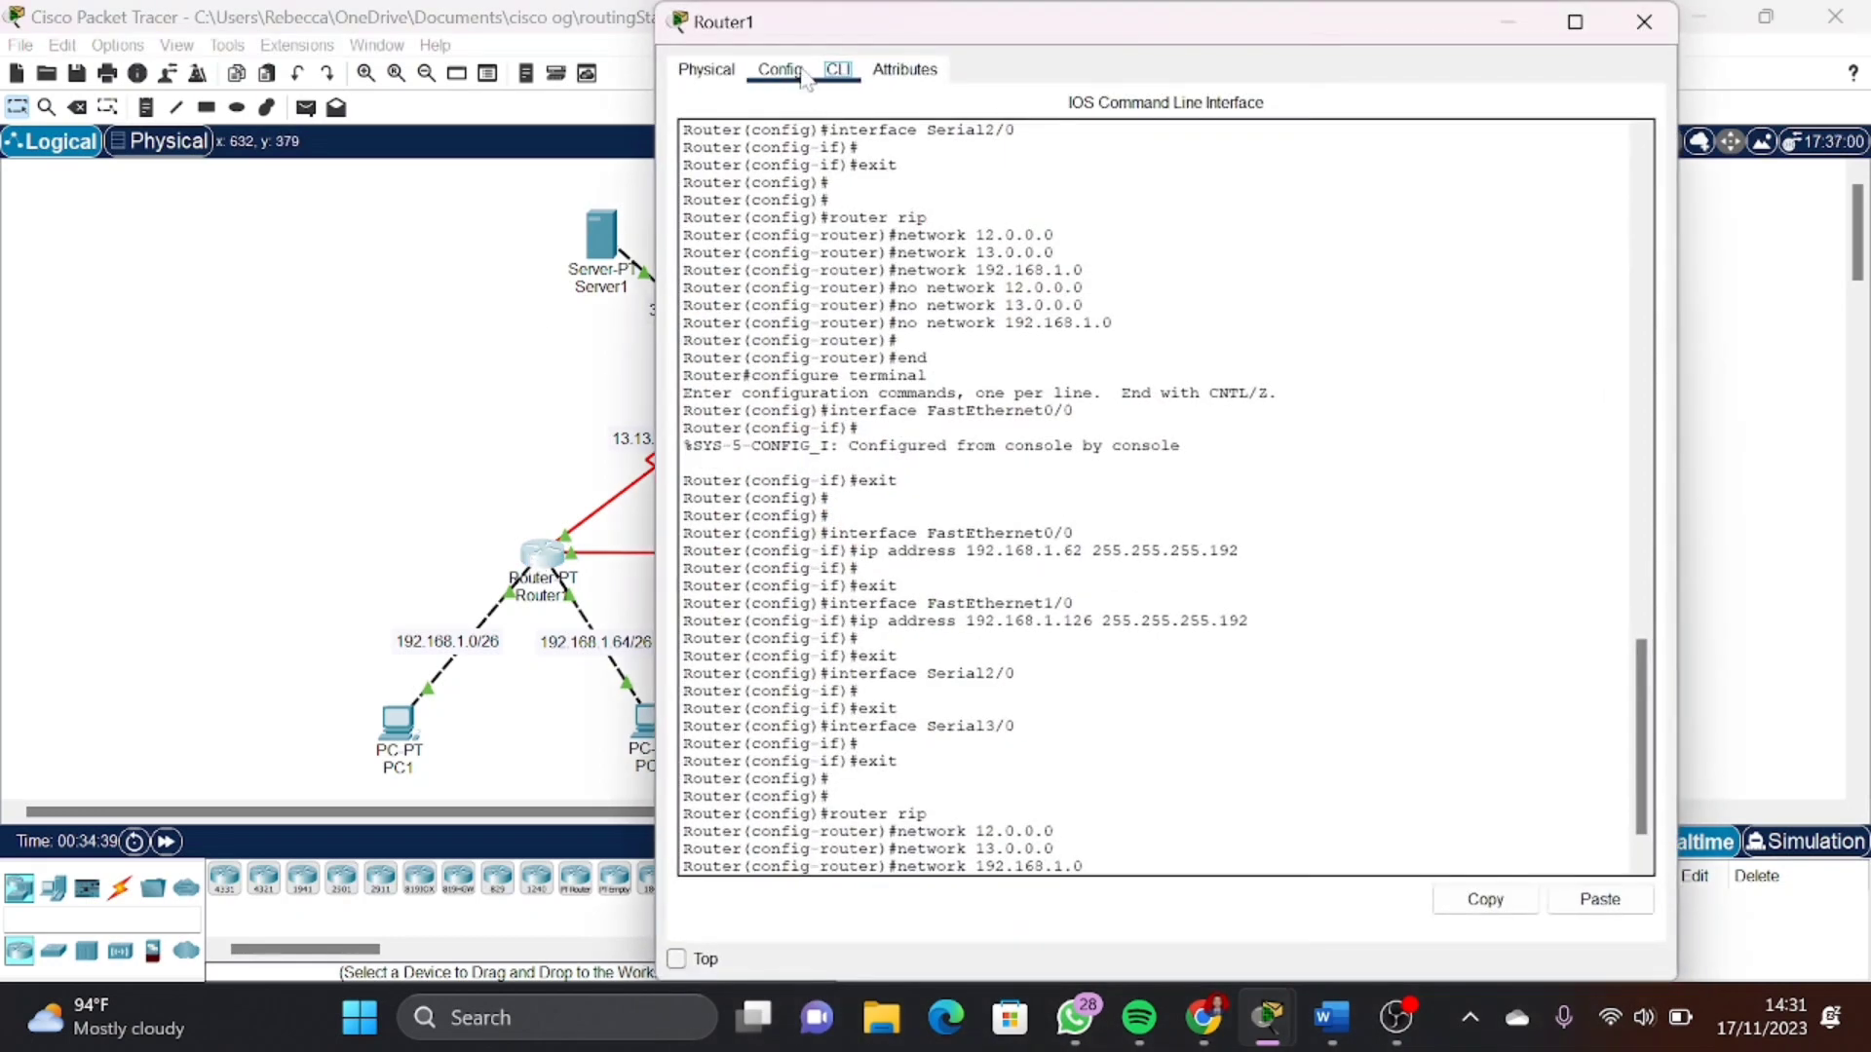
{"action": "left_click", "coordinate": [781, 73]}
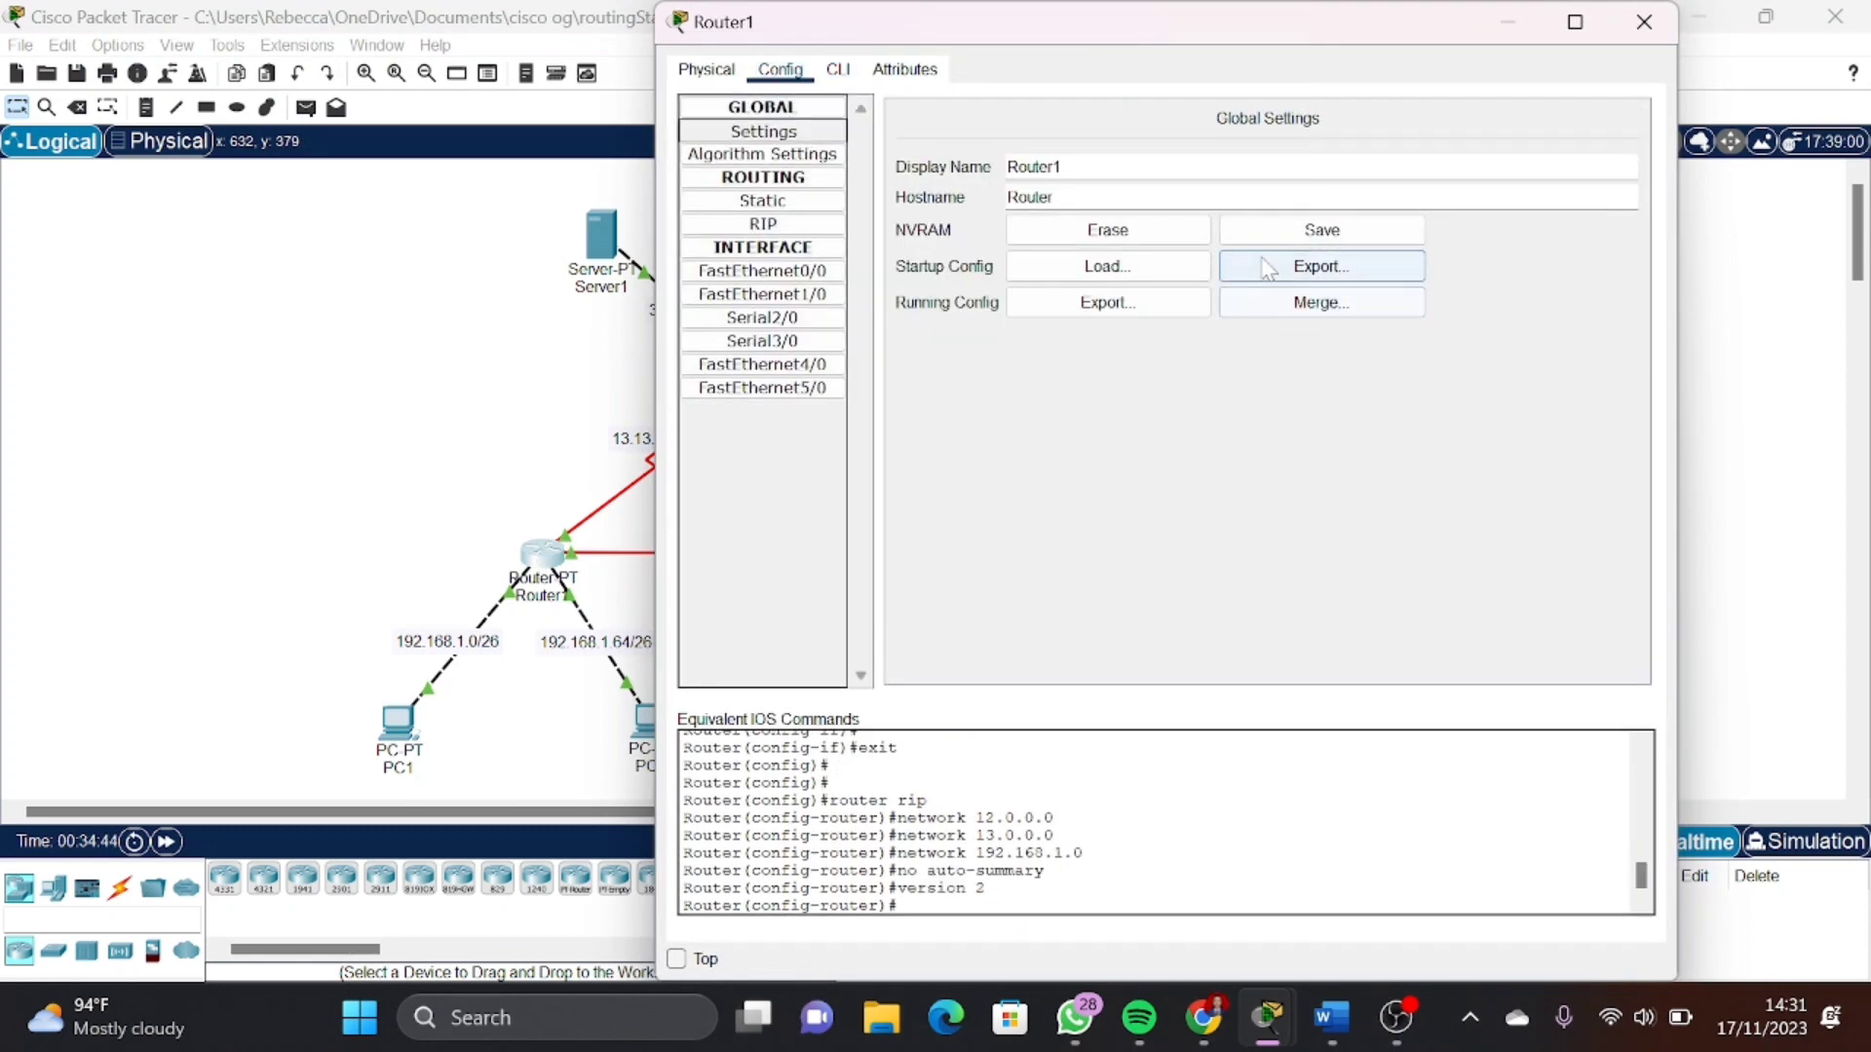
{"action": "left_click", "coordinate": [1293, 234]}
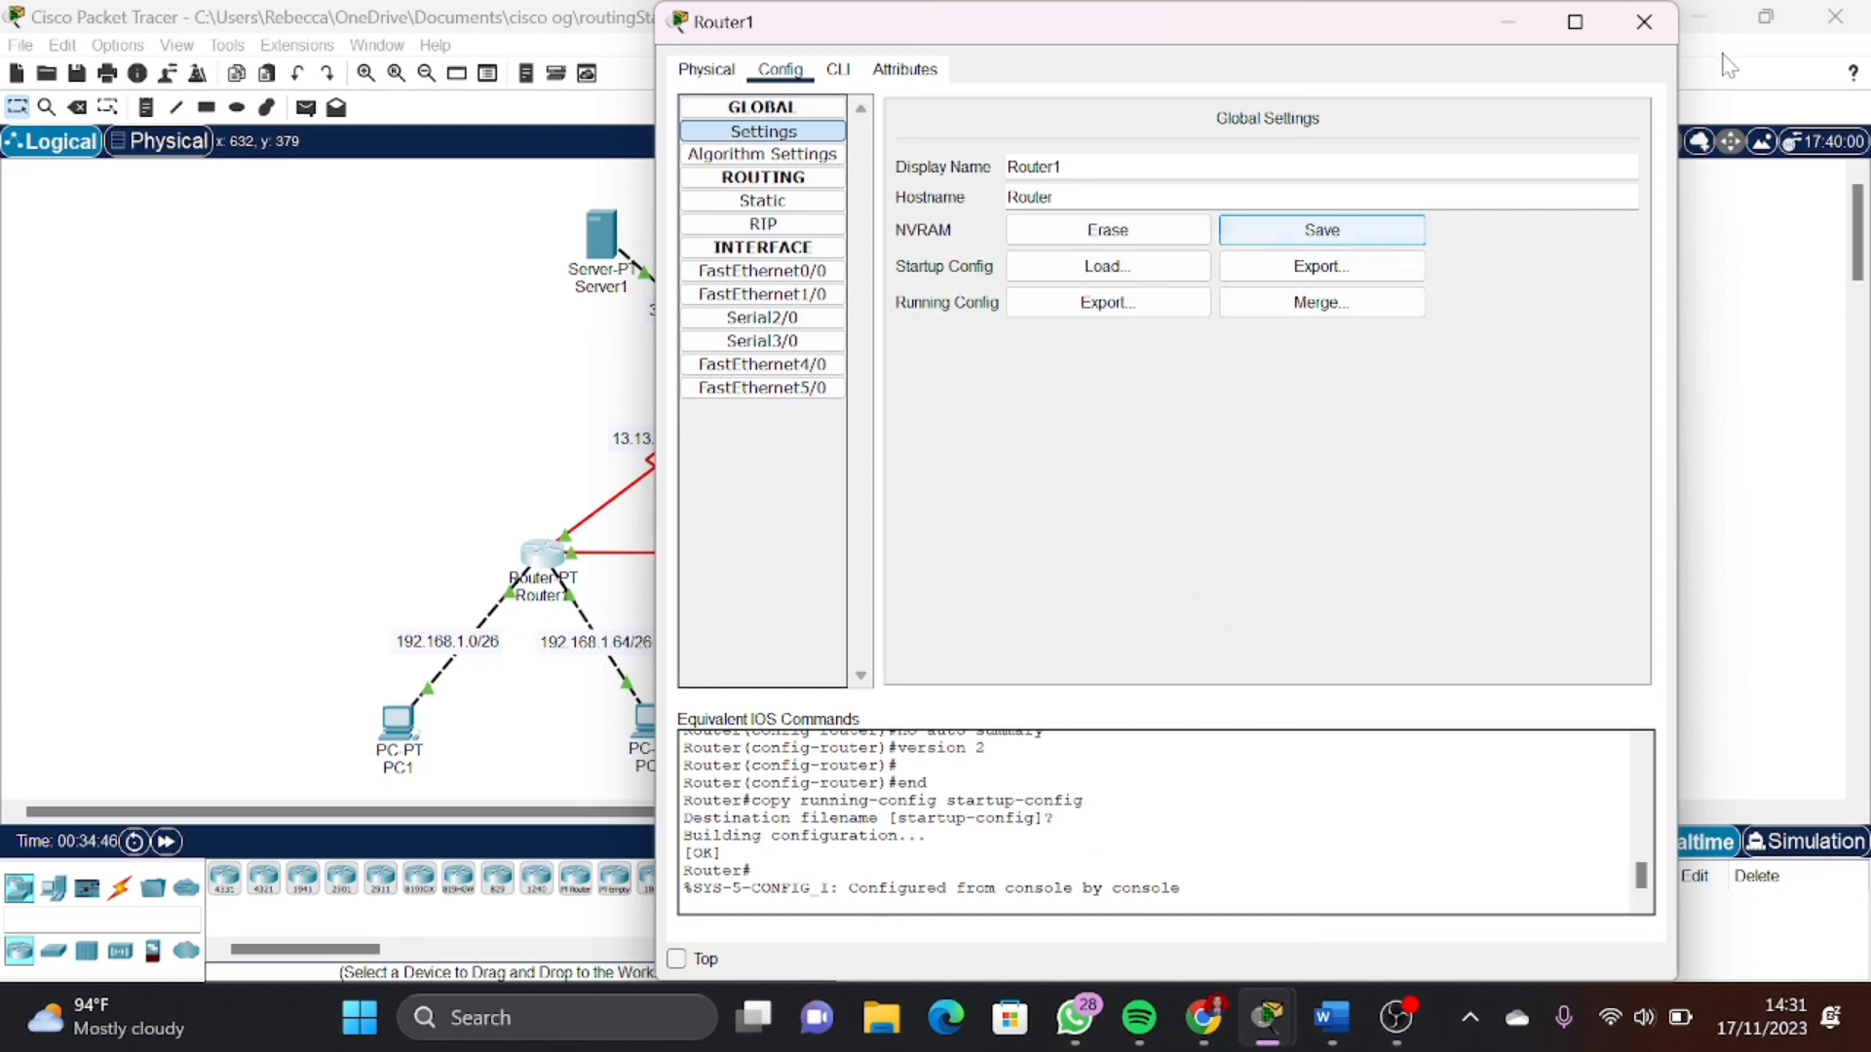
{"action": "left_click", "coordinate": [1644, 21]}
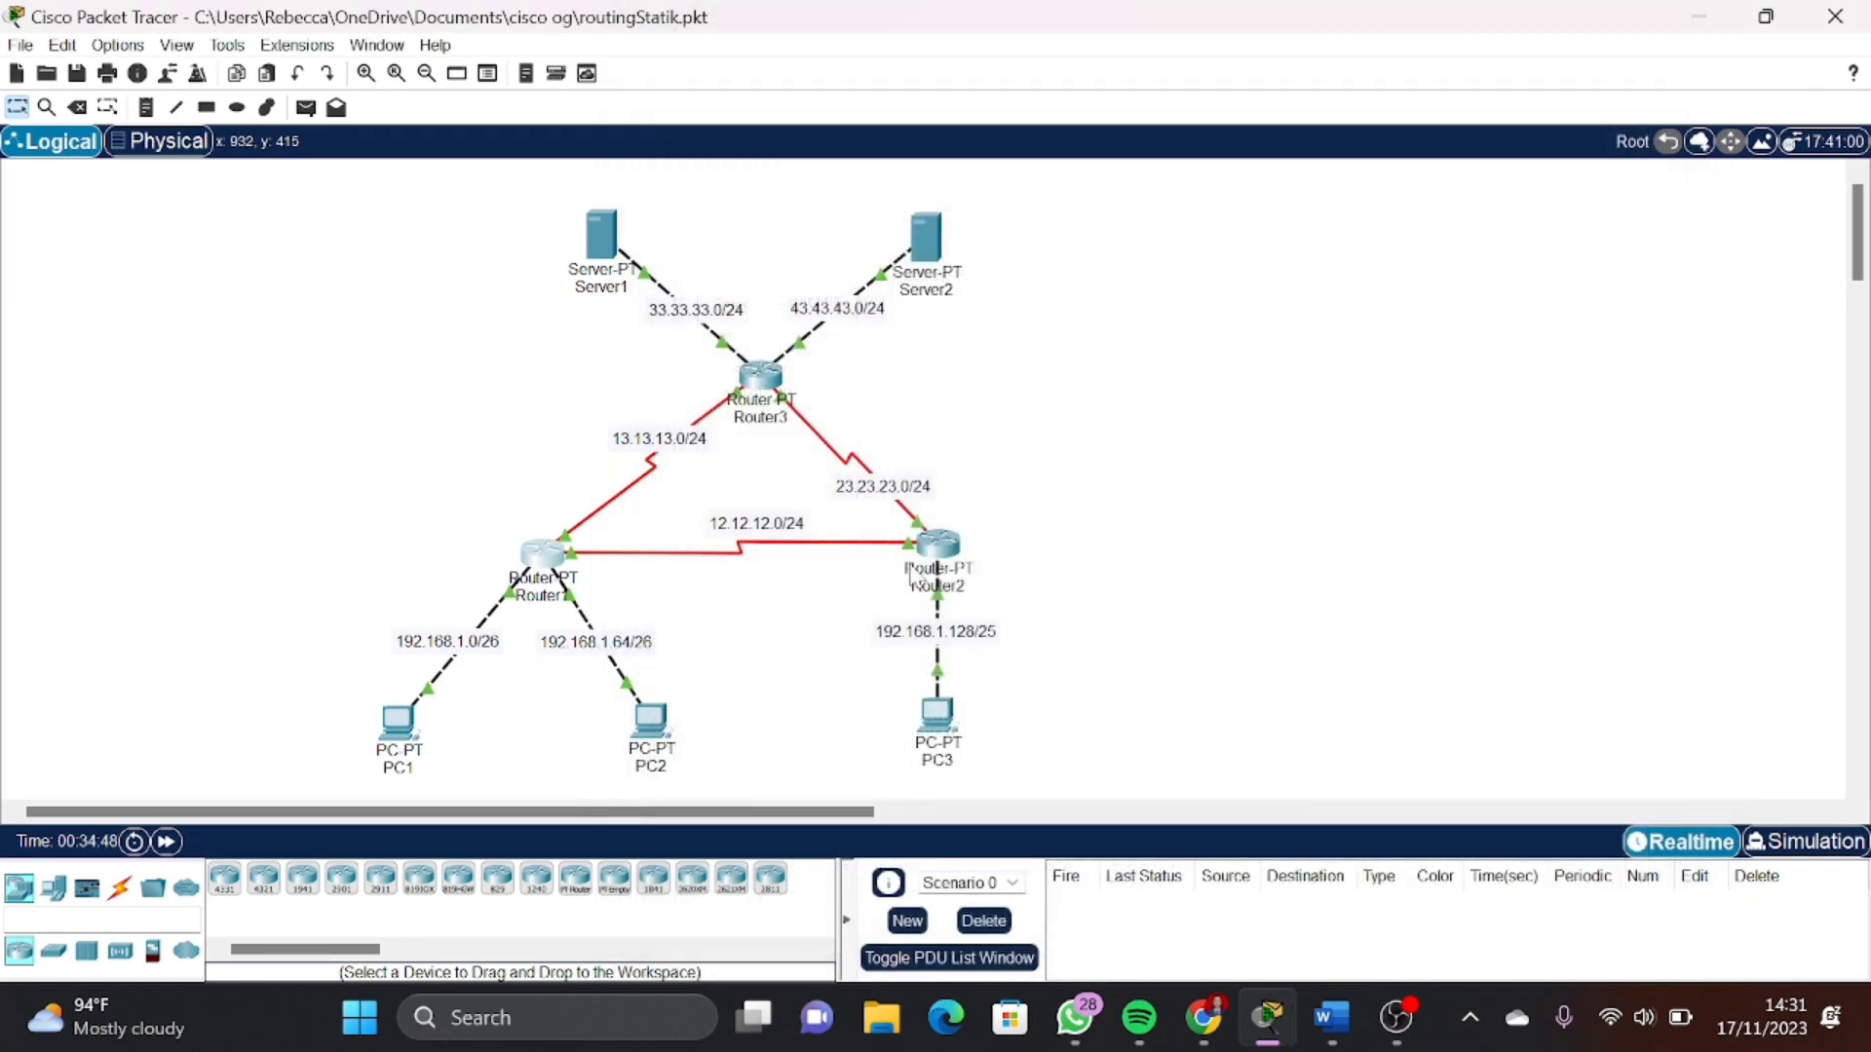
Save Router2's running configuration to NVRAM and close the router
{"action": "left_click", "coordinate": [936, 546]}
{"action": "left_click", "coordinate": [779, 70]}
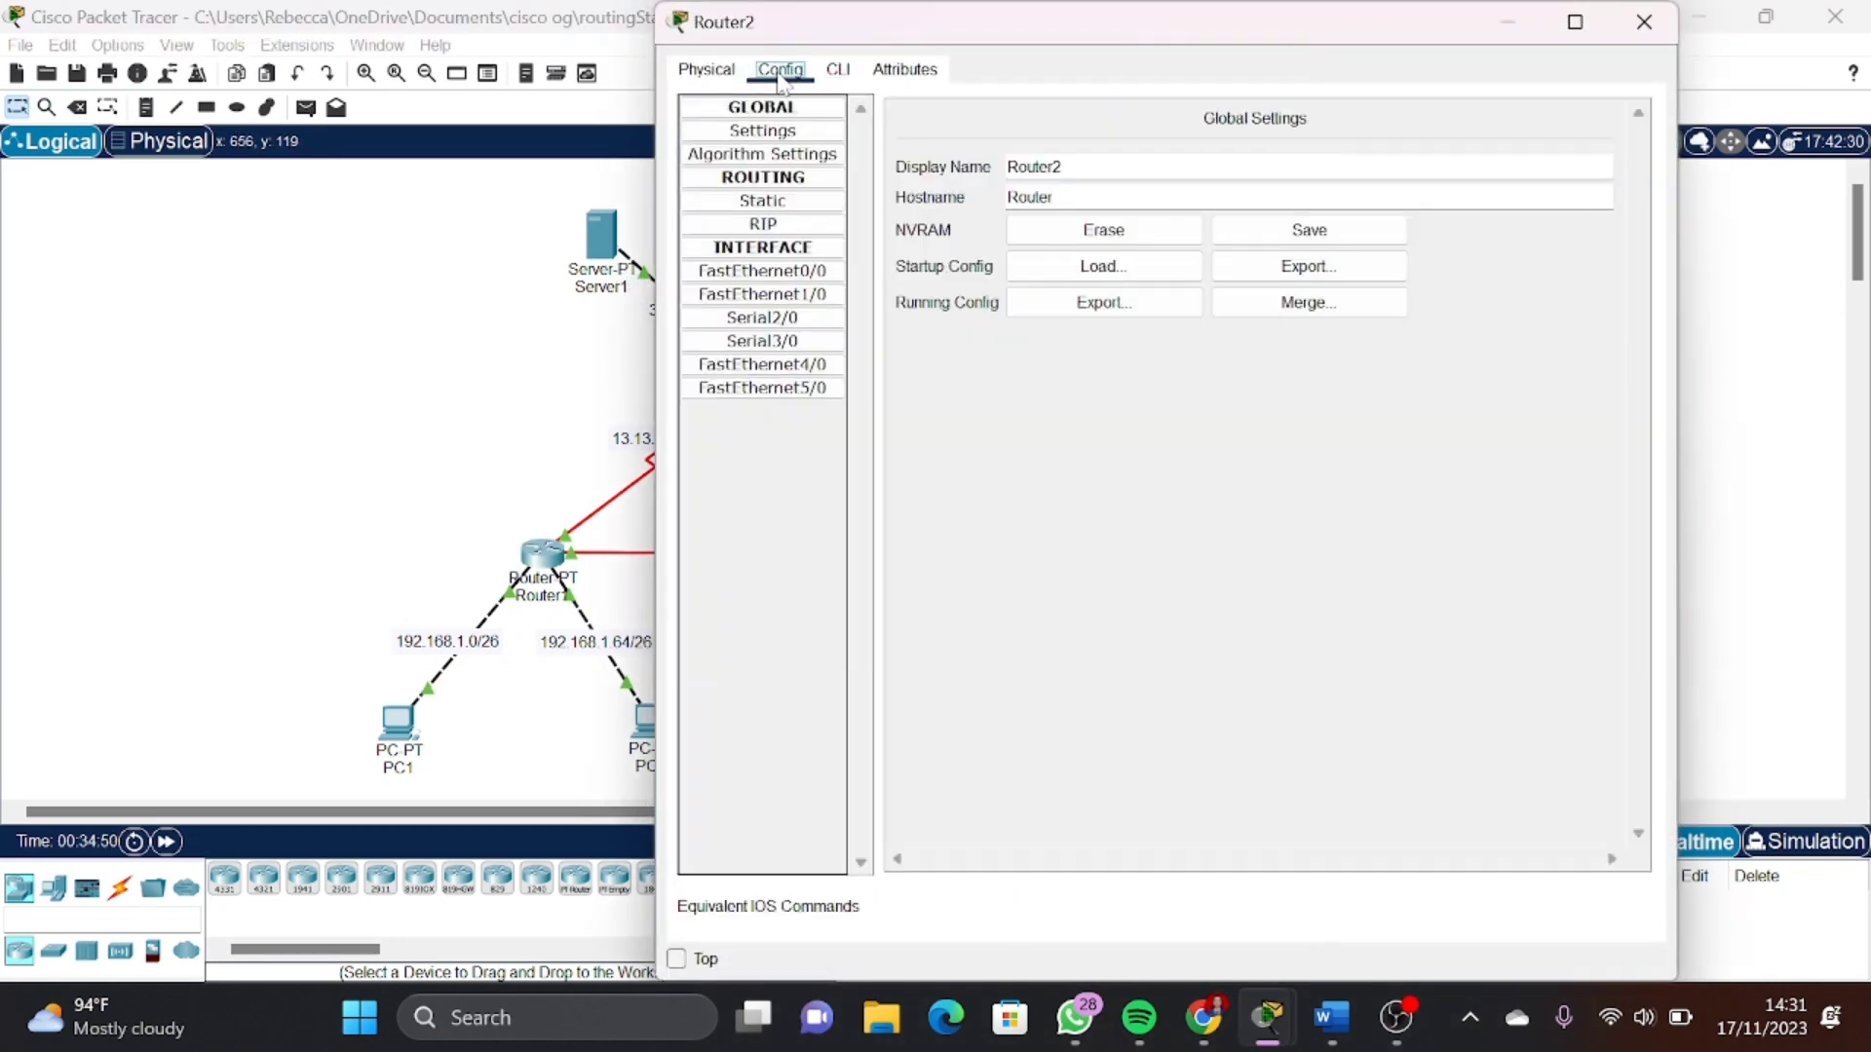
{"action": "left_click", "coordinate": [1267, 236]}
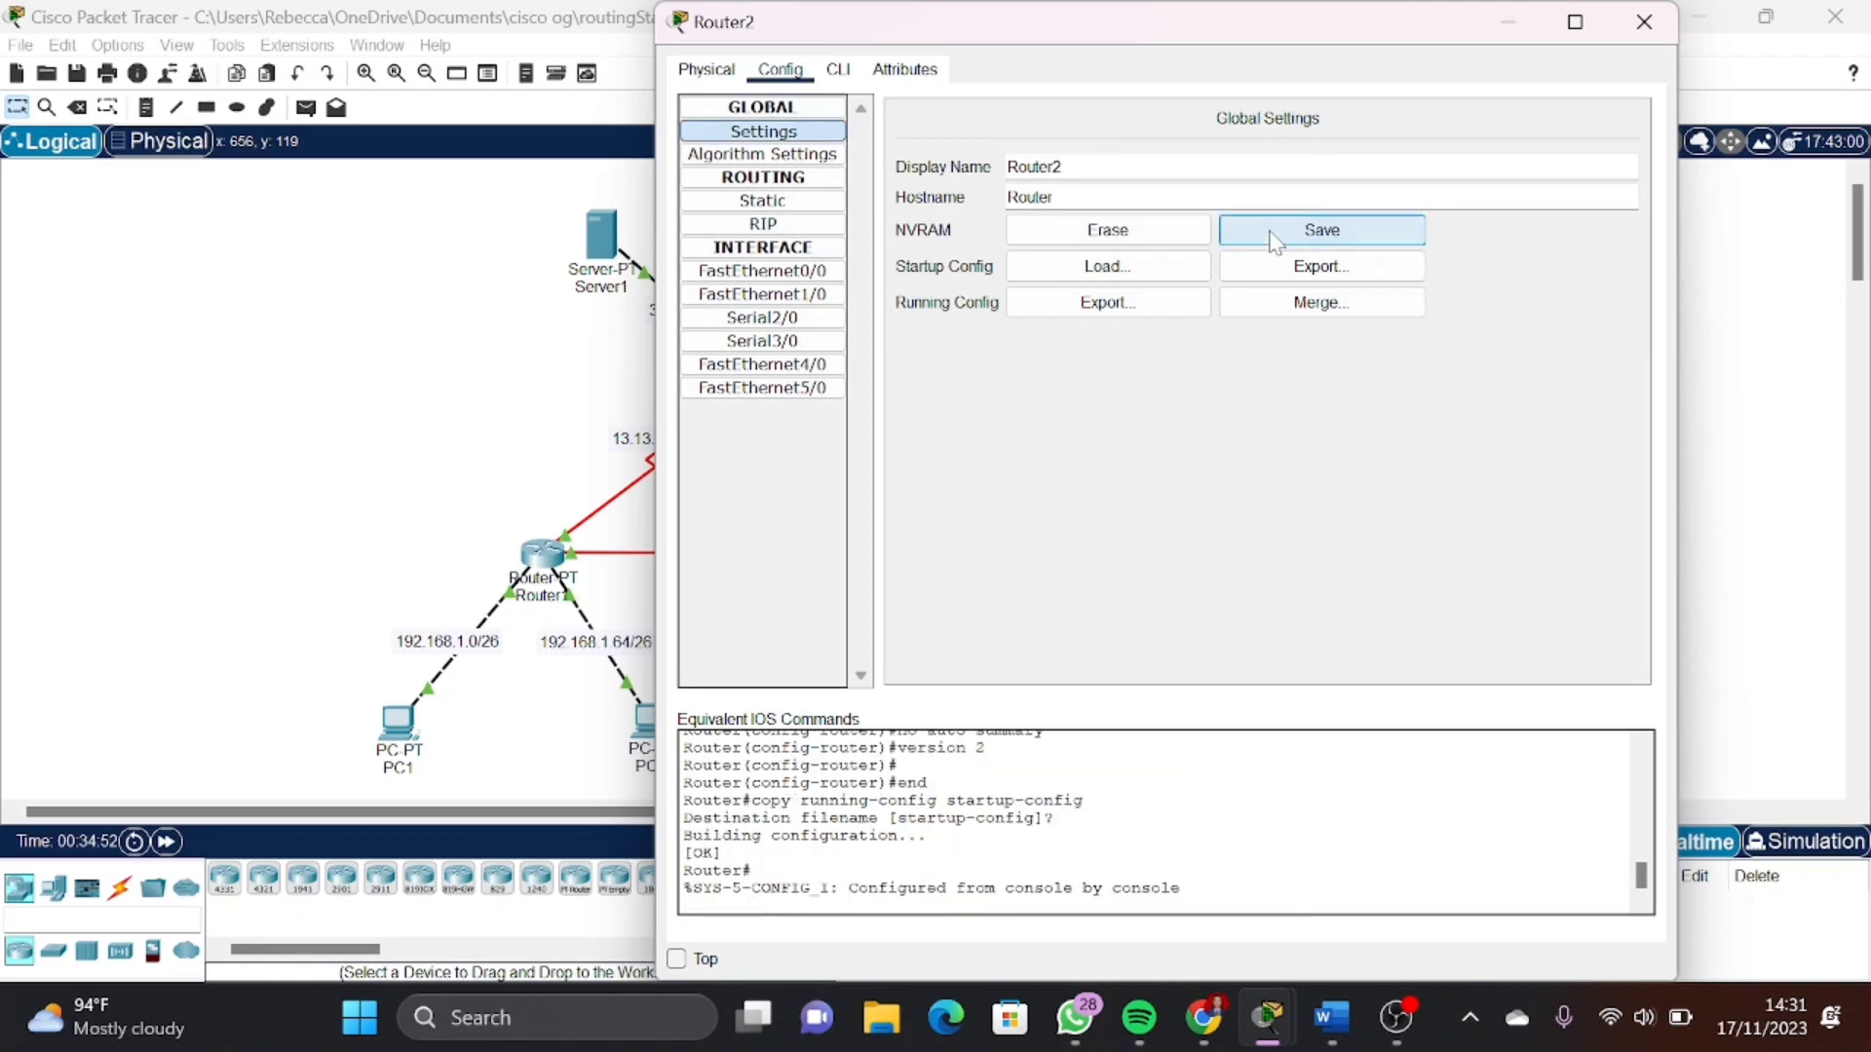
{"action": "left_click", "coordinate": [1644, 21]}
Save Router3's running configuration to NVRAM and close the router
{"action": "left_click", "coordinate": [759, 380]}
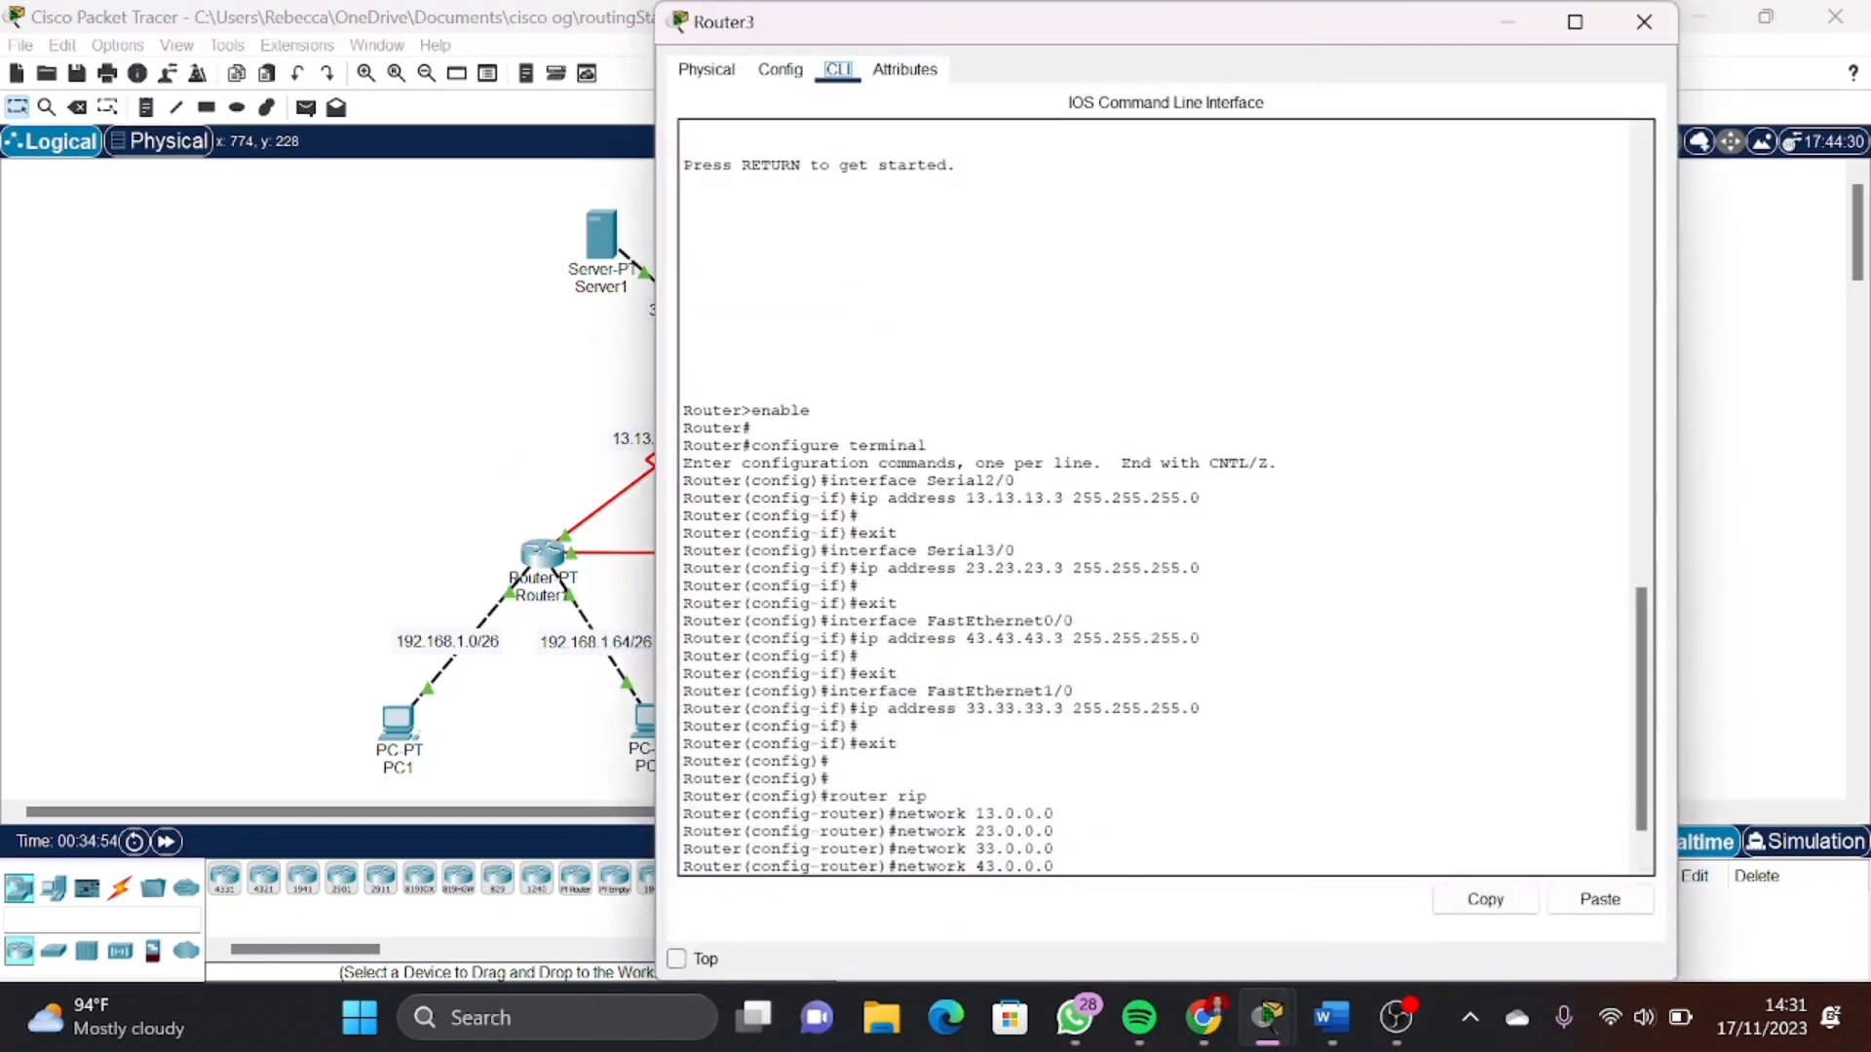
{"action": "left_click", "coordinate": [780, 69]}
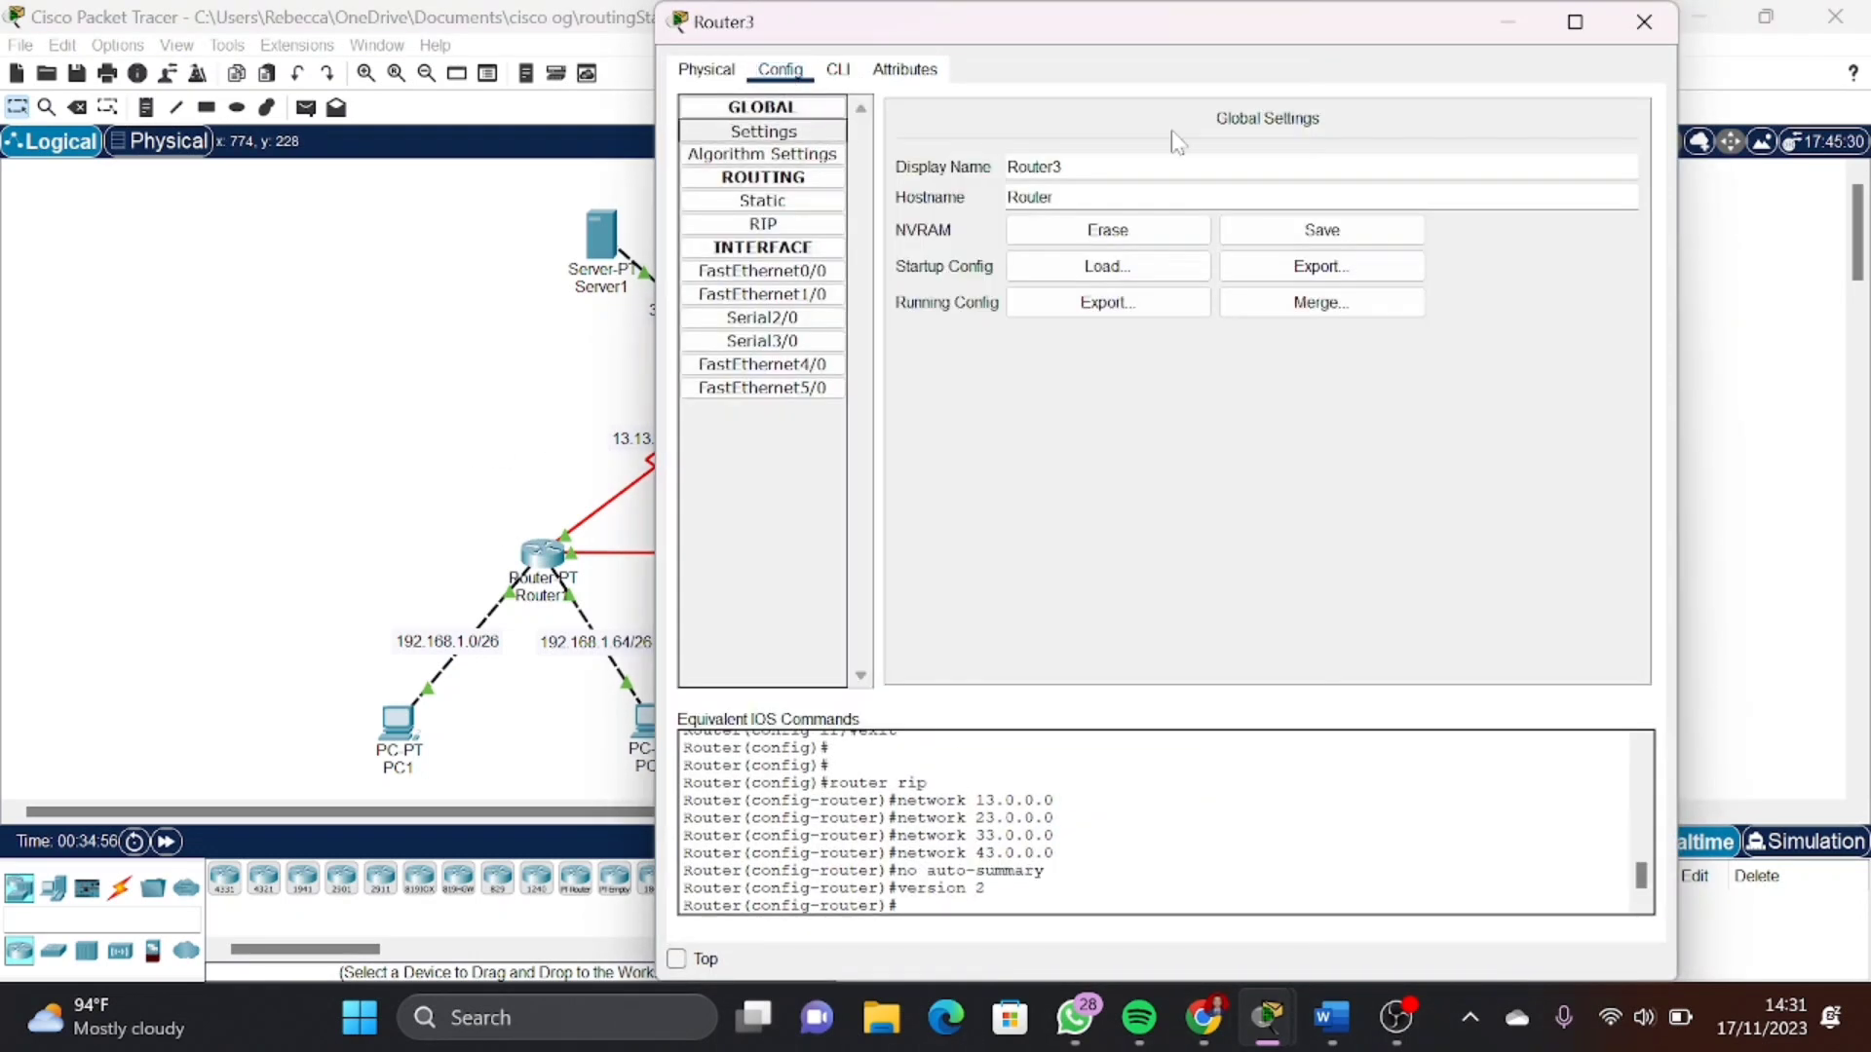
{"action": "left_click", "coordinate": [1238, 236]}
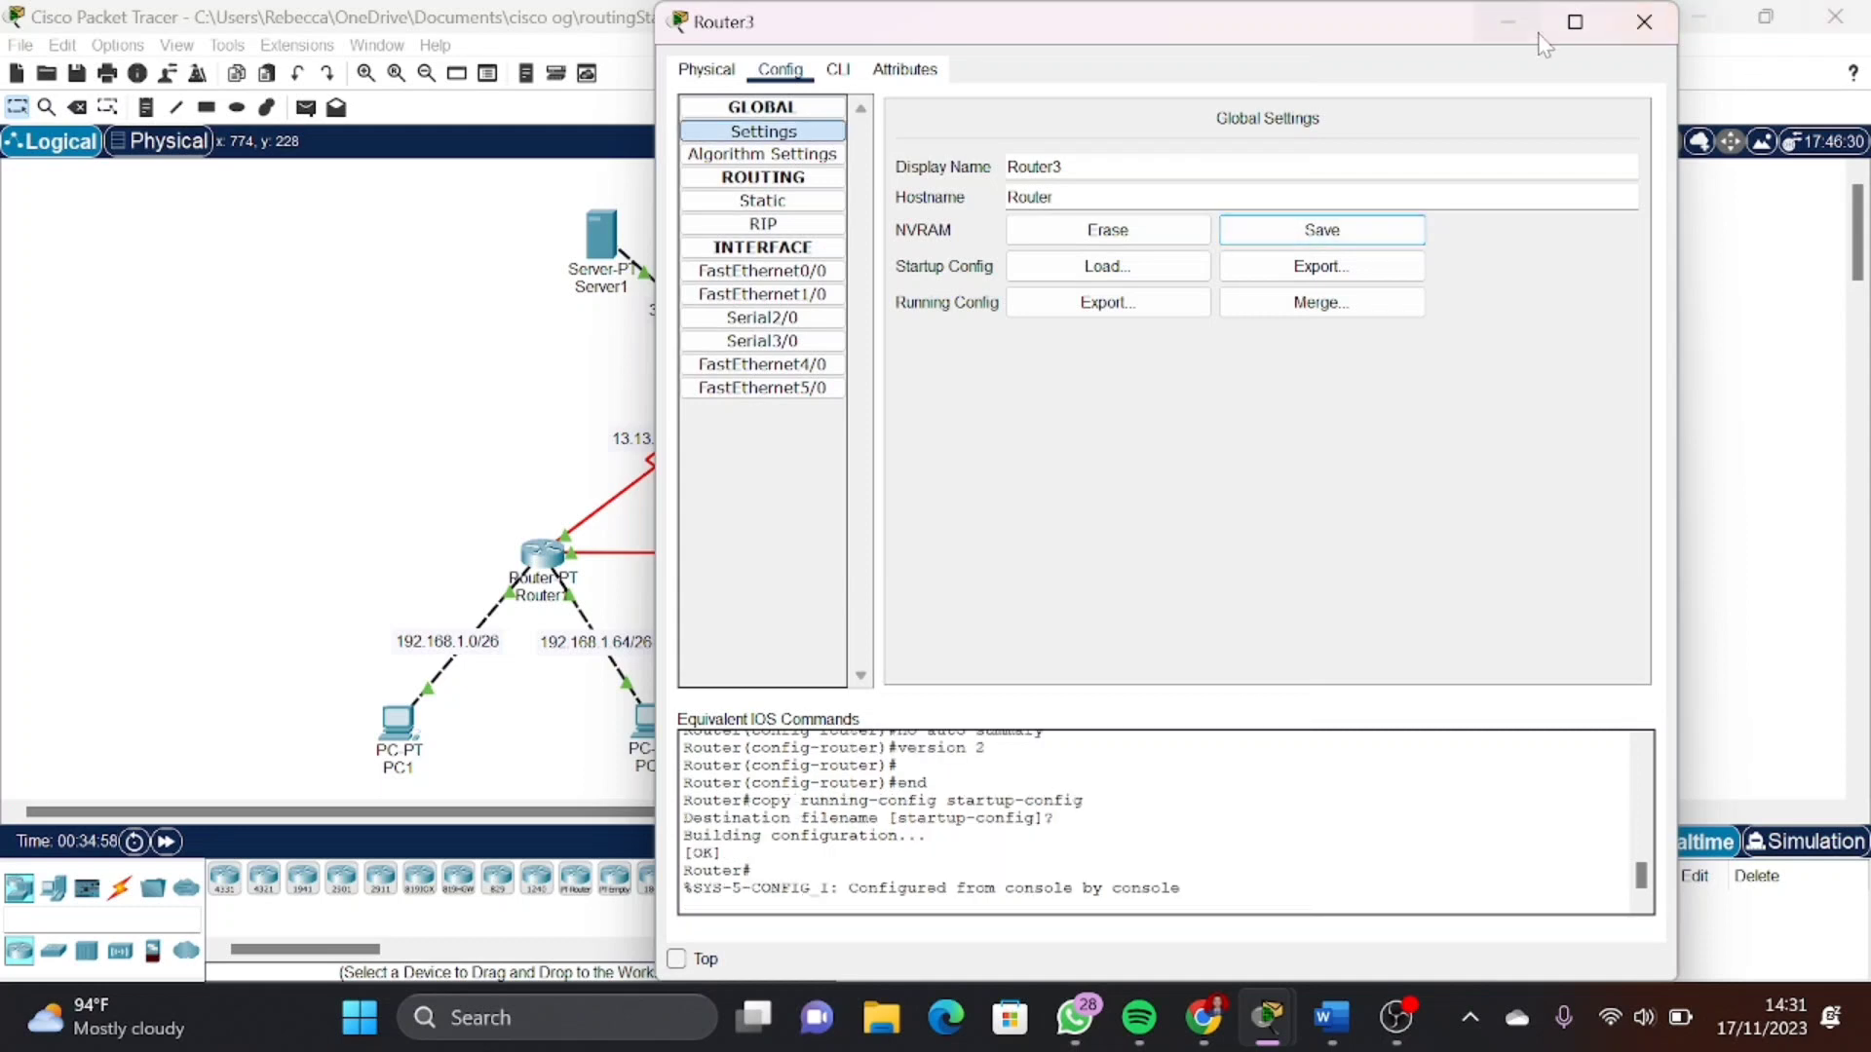
{"action": "left_click", "coordinate": [1644, 22]}
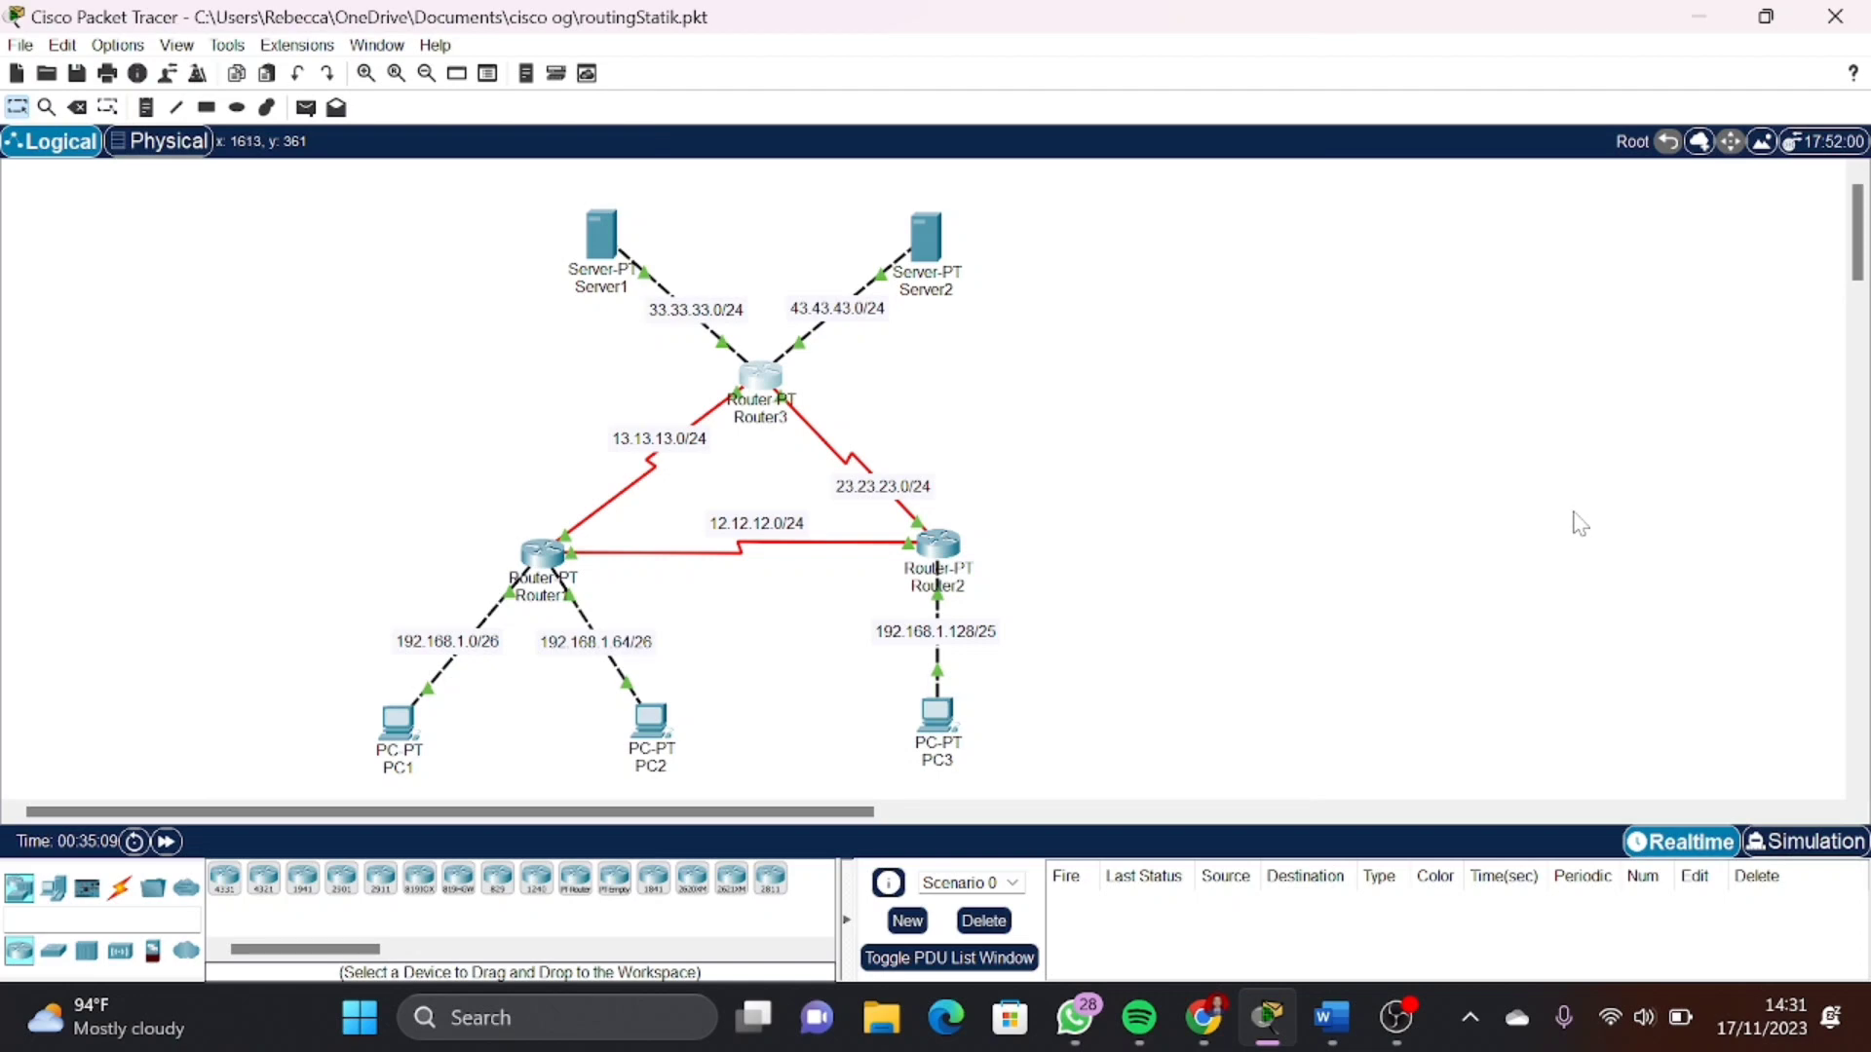
Power cycle all devices in the topology, accepting the network reset
{"action": "left_click", "coordinate": [135, 842]}
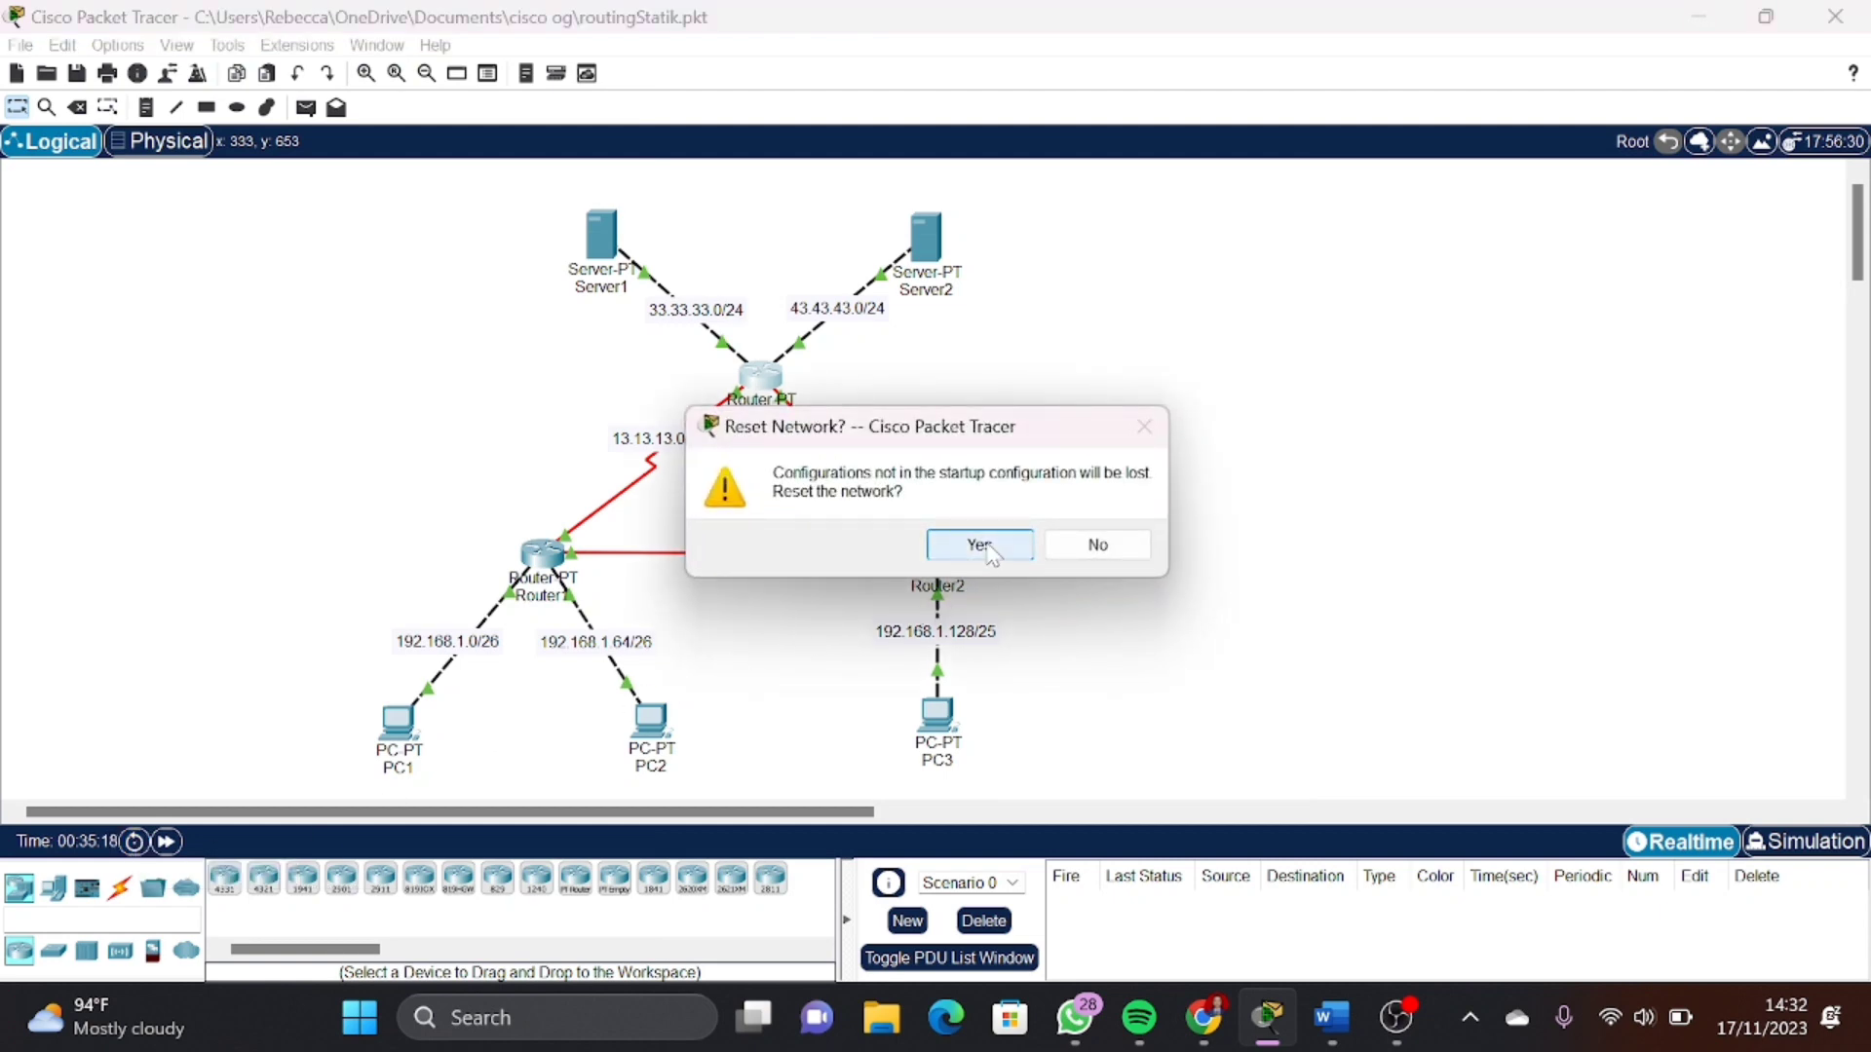
{"action": "left_click", "coordinate": [990, 551]}
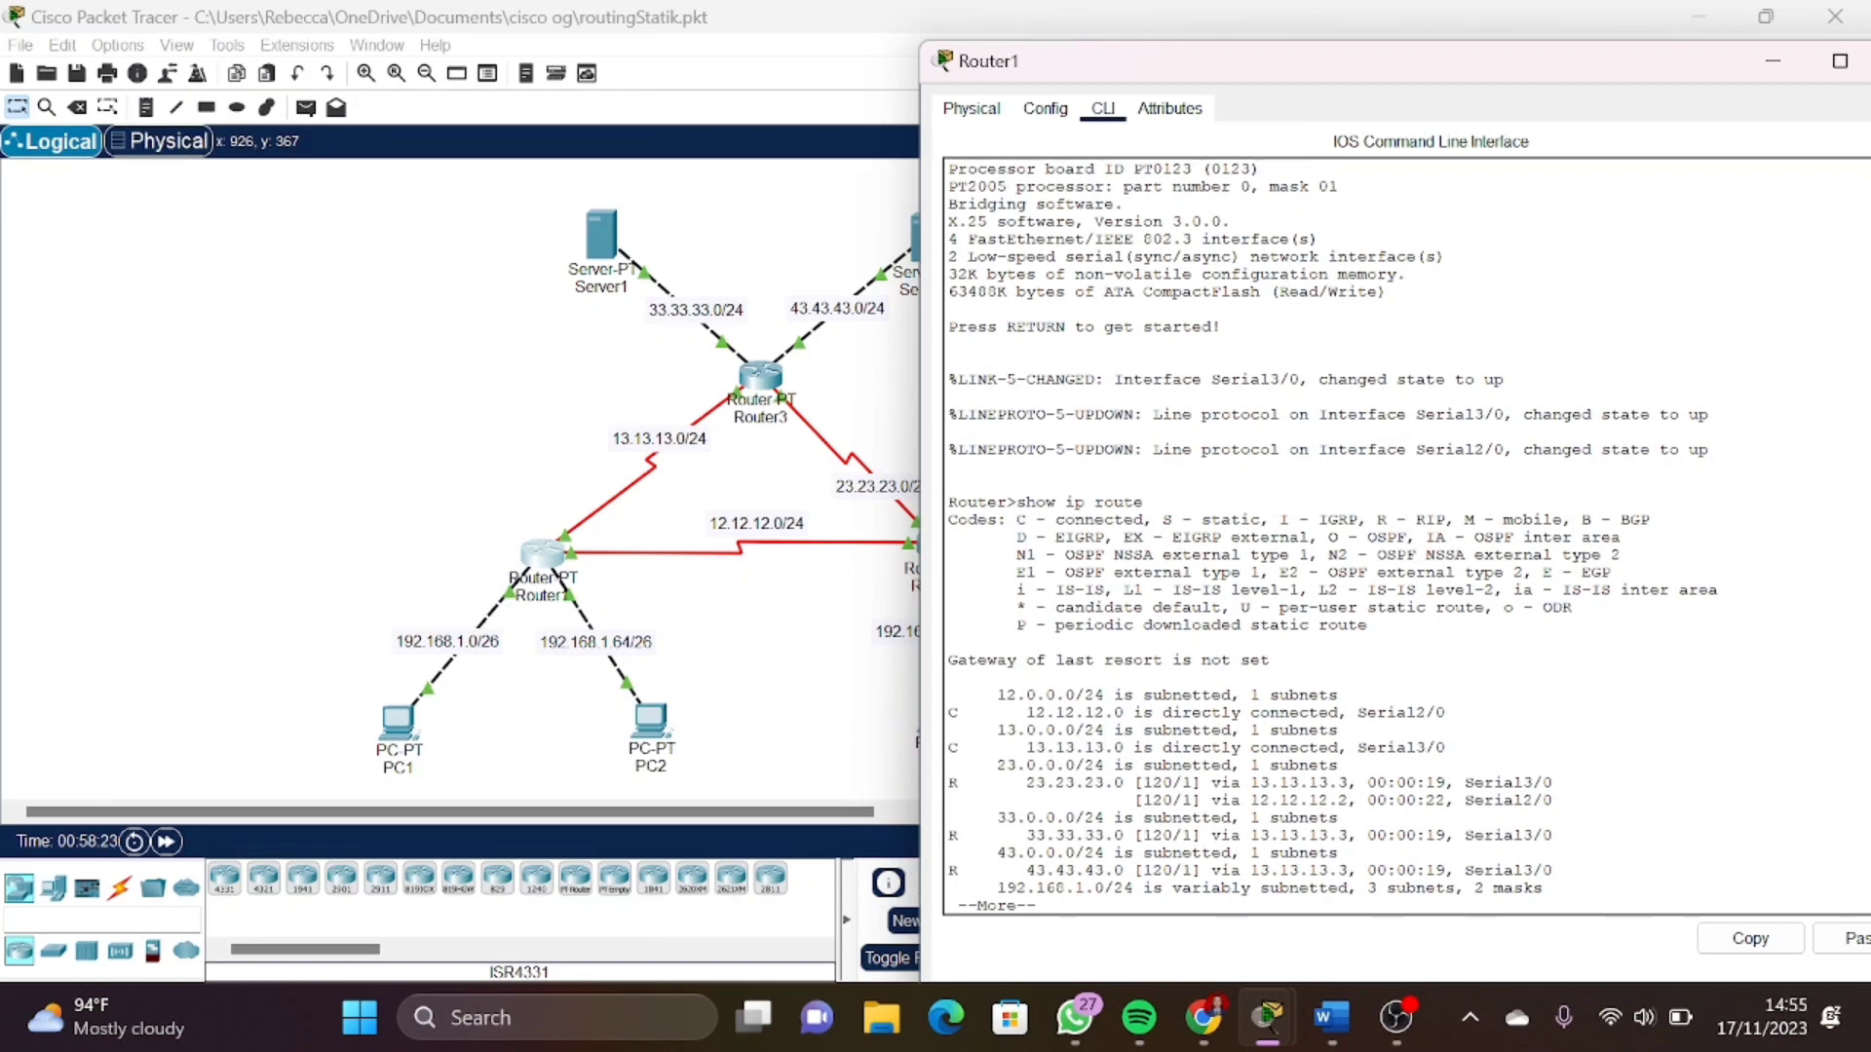
Examine the RIP routes in Router1's "show ip route" output, keeping the topology in view for comparison
{"action": "left_click_drag", "start_coordinate": [1144, 502], "coordinate": [1016, 502]}
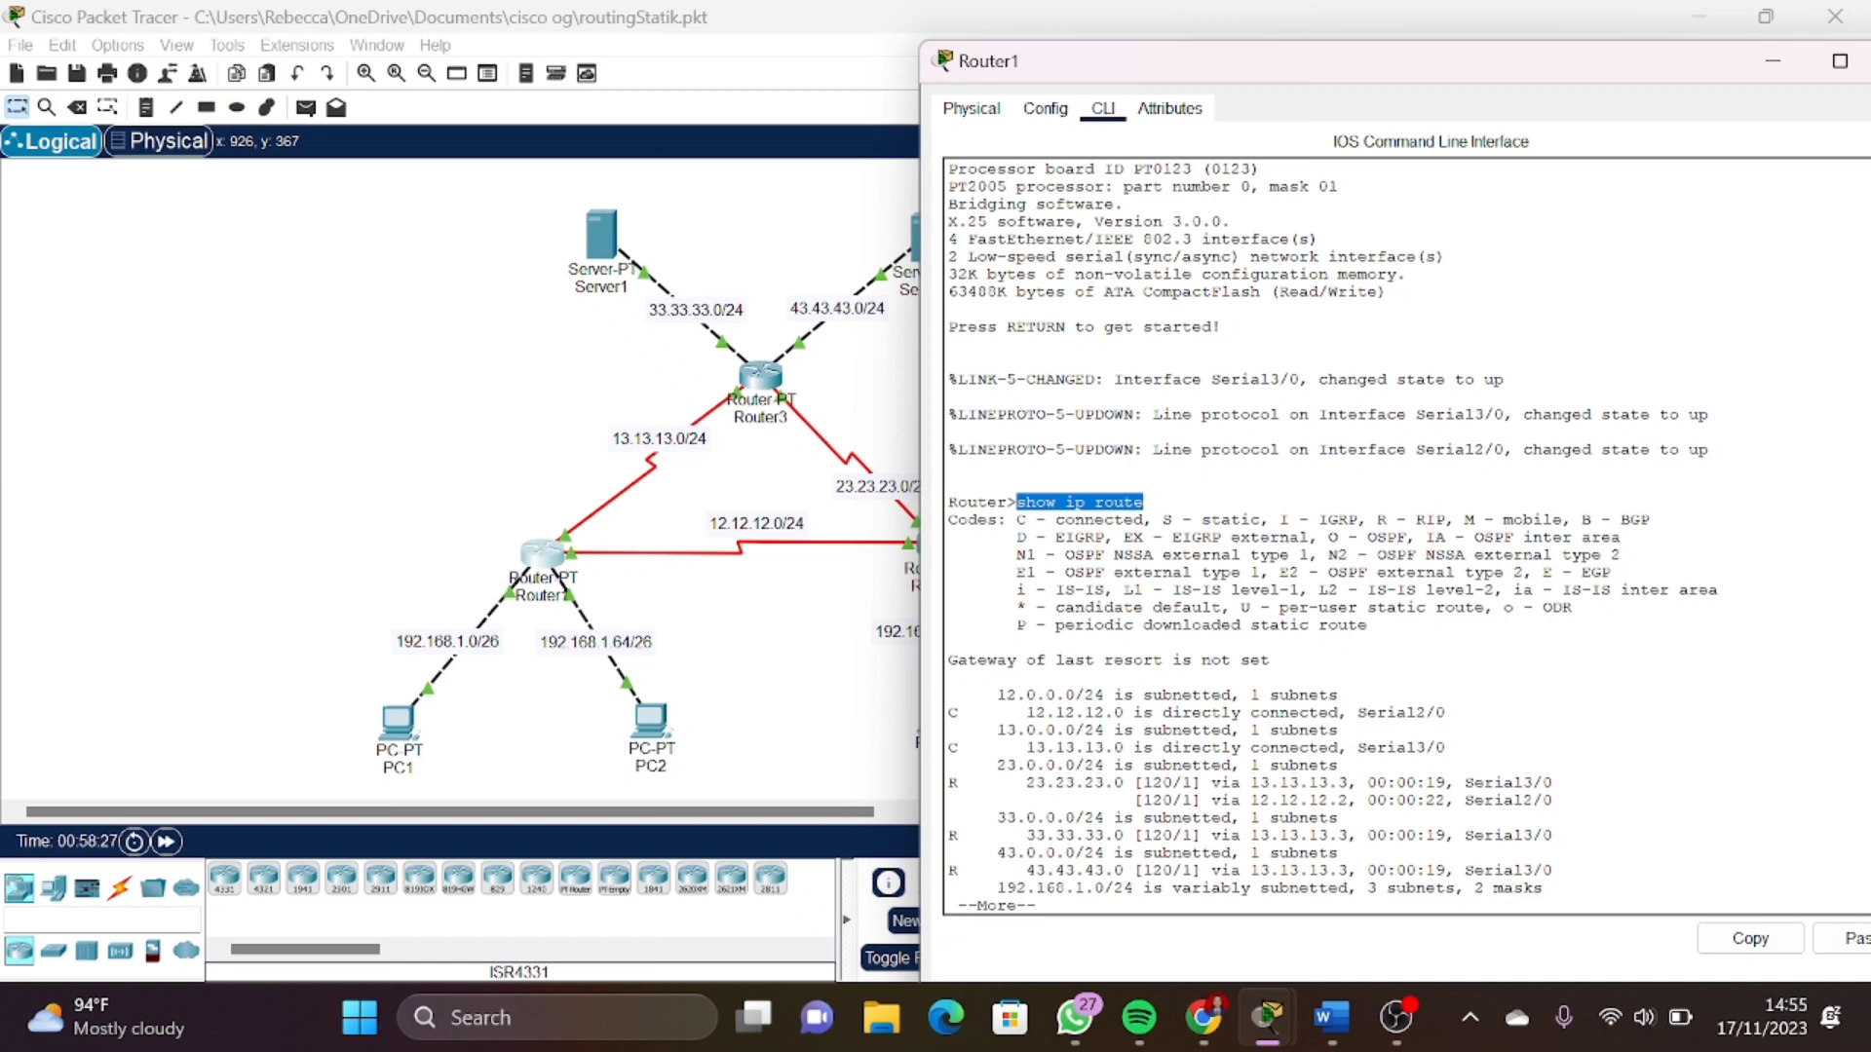
{"action": "left_click_drag", "start_coordinate": [947, 782], "coordinate": [951, 795]}
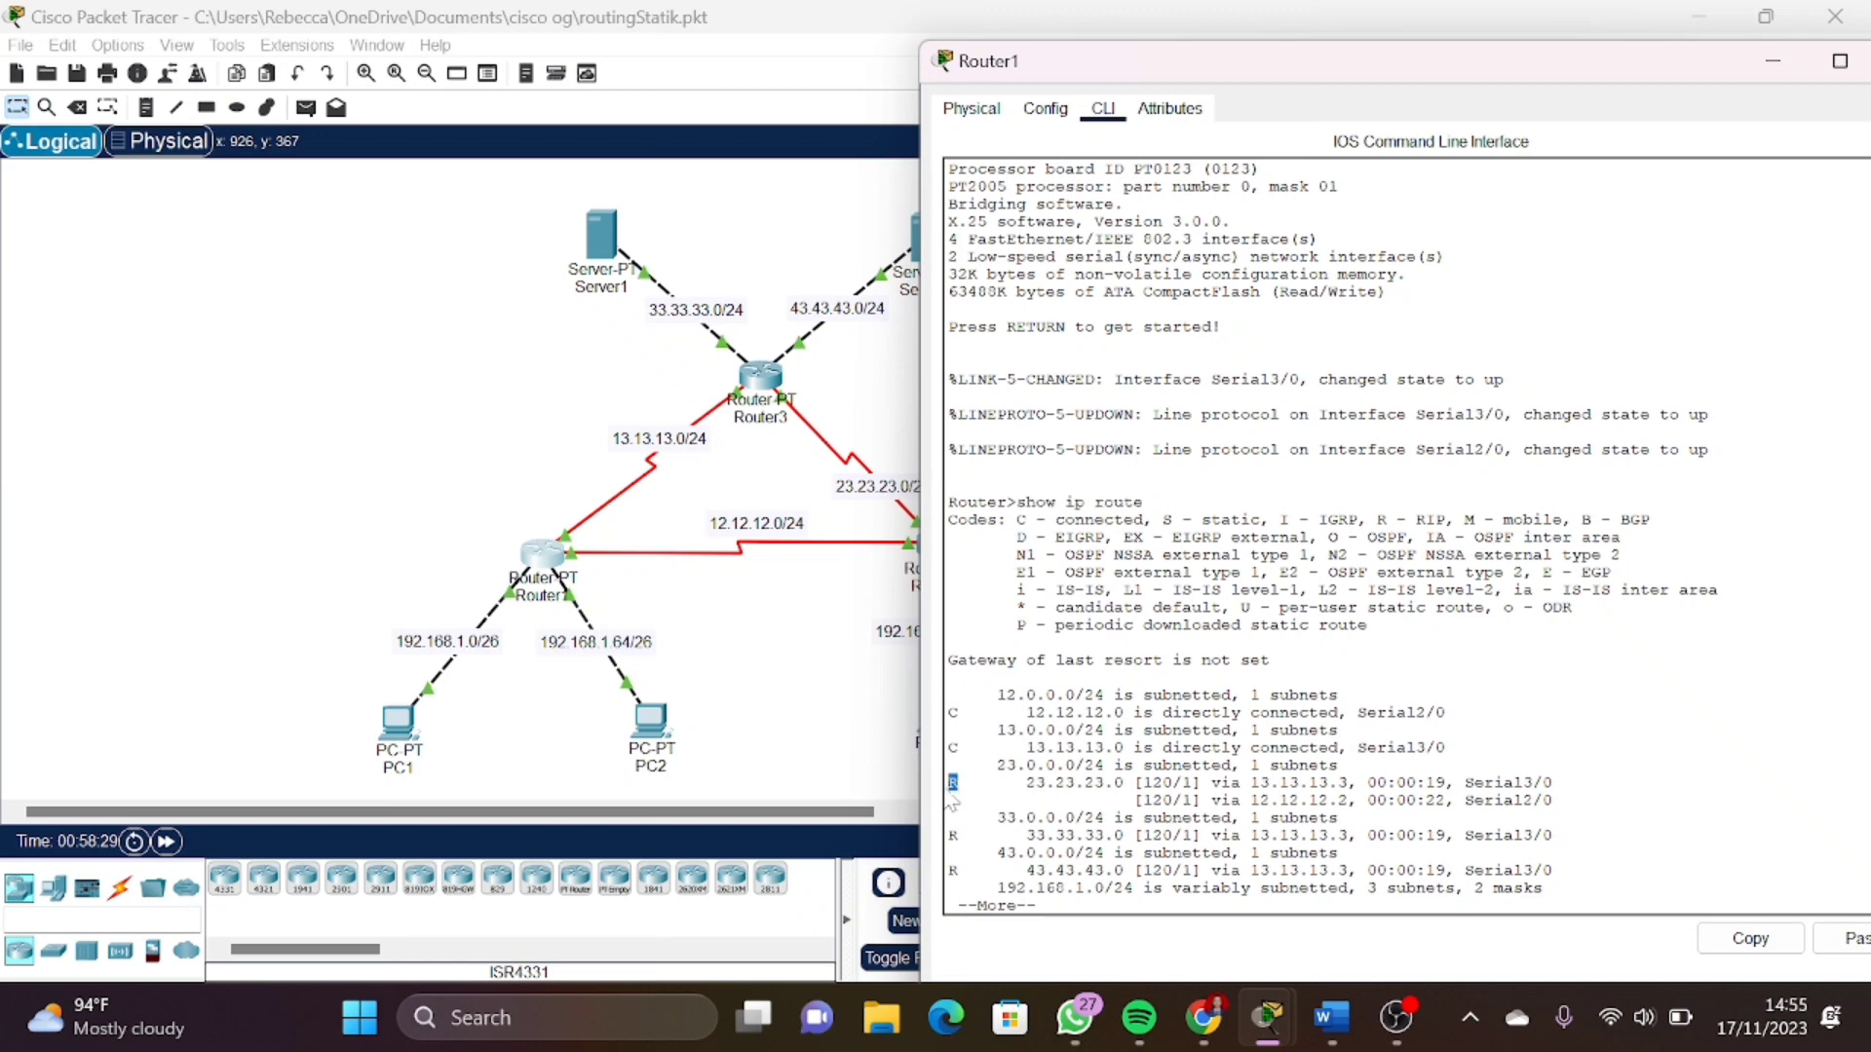
{"action": "left_click_drag", "start_coordinate": [1095, 62], "coordinate": [1202, 47]}
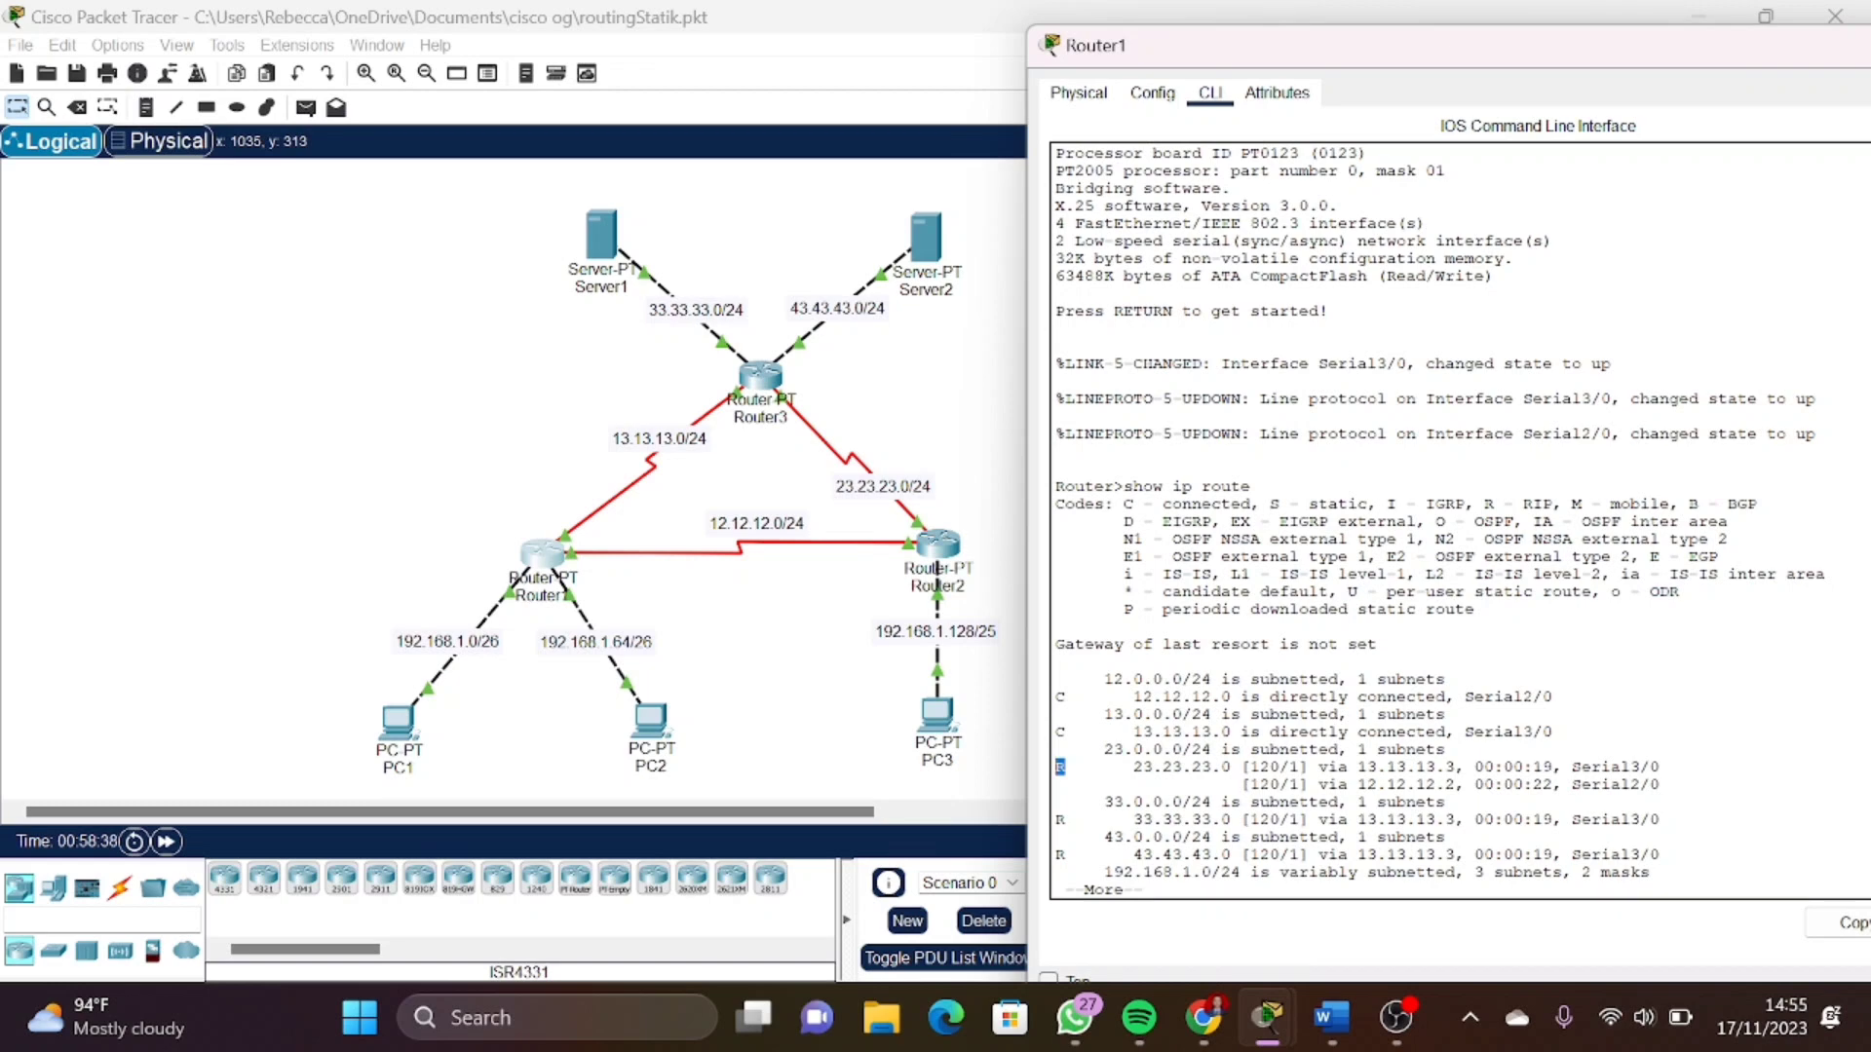
Examine the next hops of the 33.33.33.0 and 43.43.43.0 RIP routes in Router1's routing table and close the router
{"action": "left_click_drag", "start_coordinate": [1133, 820], "coordinate": [1230, 820]}
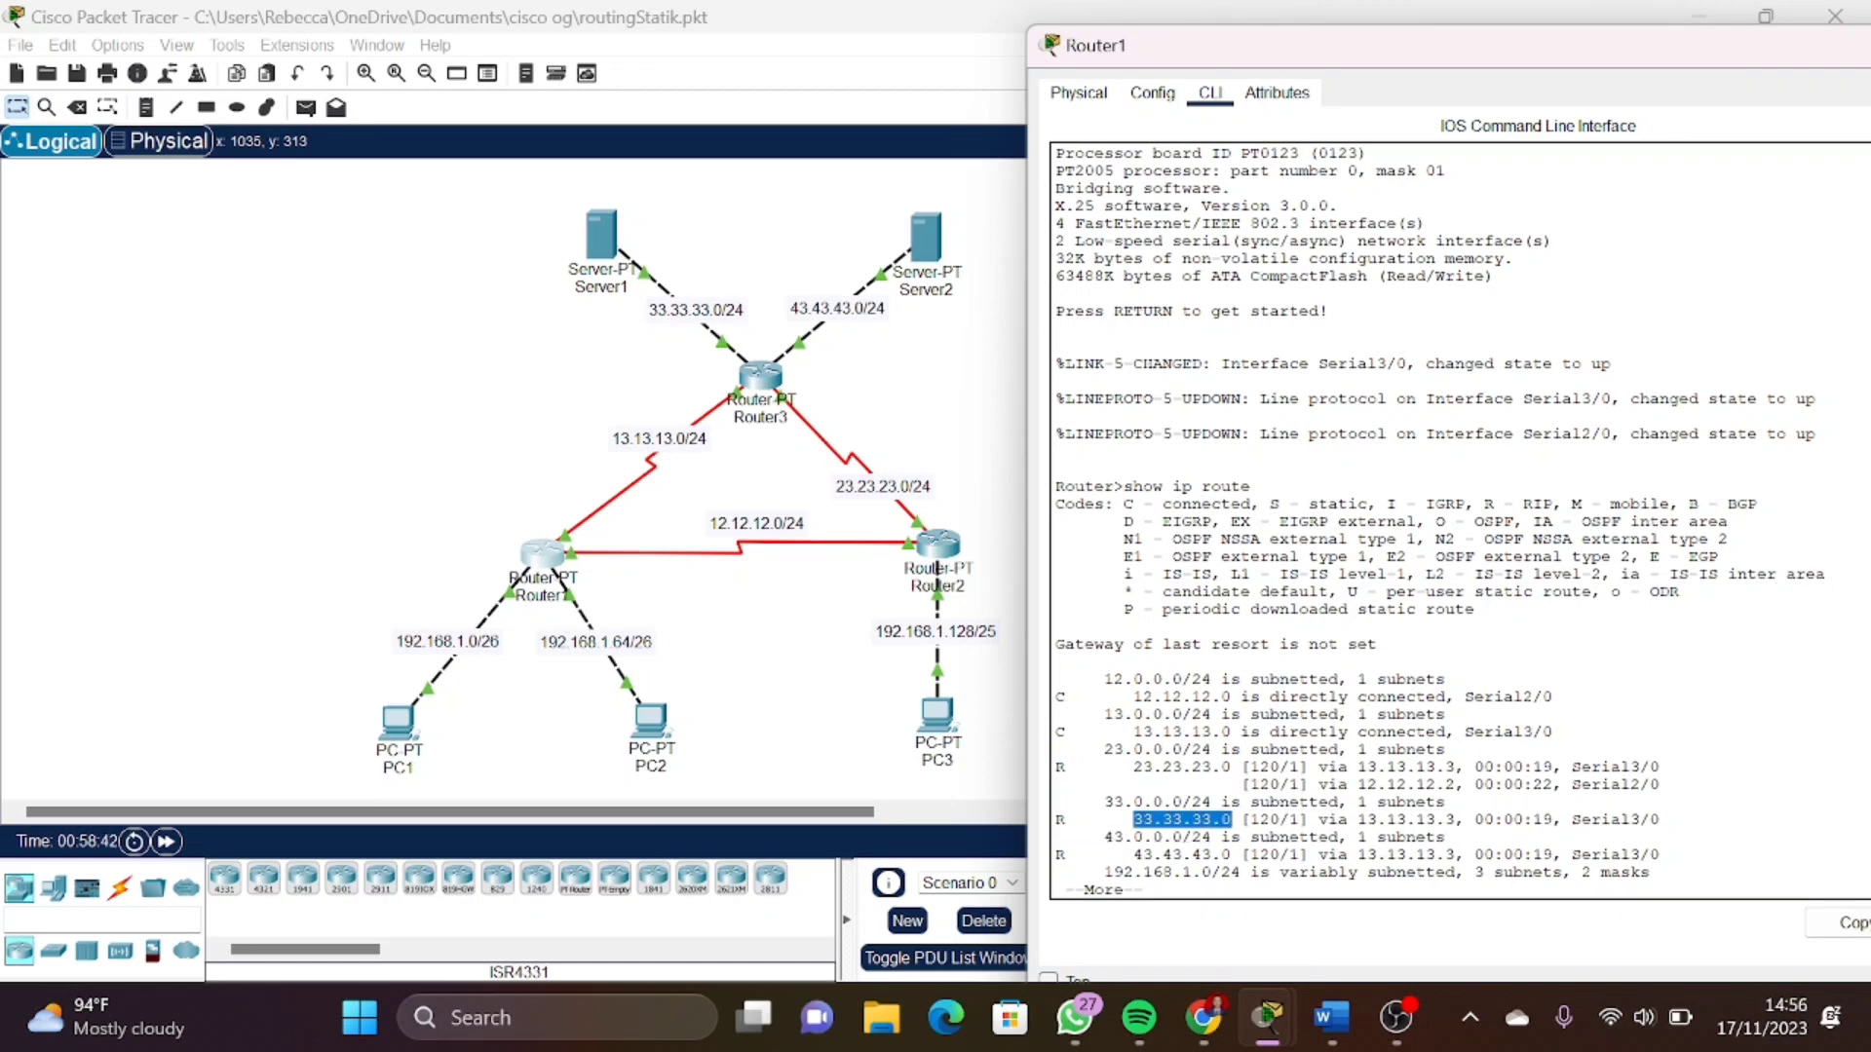
{"action": "left_click_drag", "start_coordinate": [1358, 819], "coordinate": [1455, 820]}
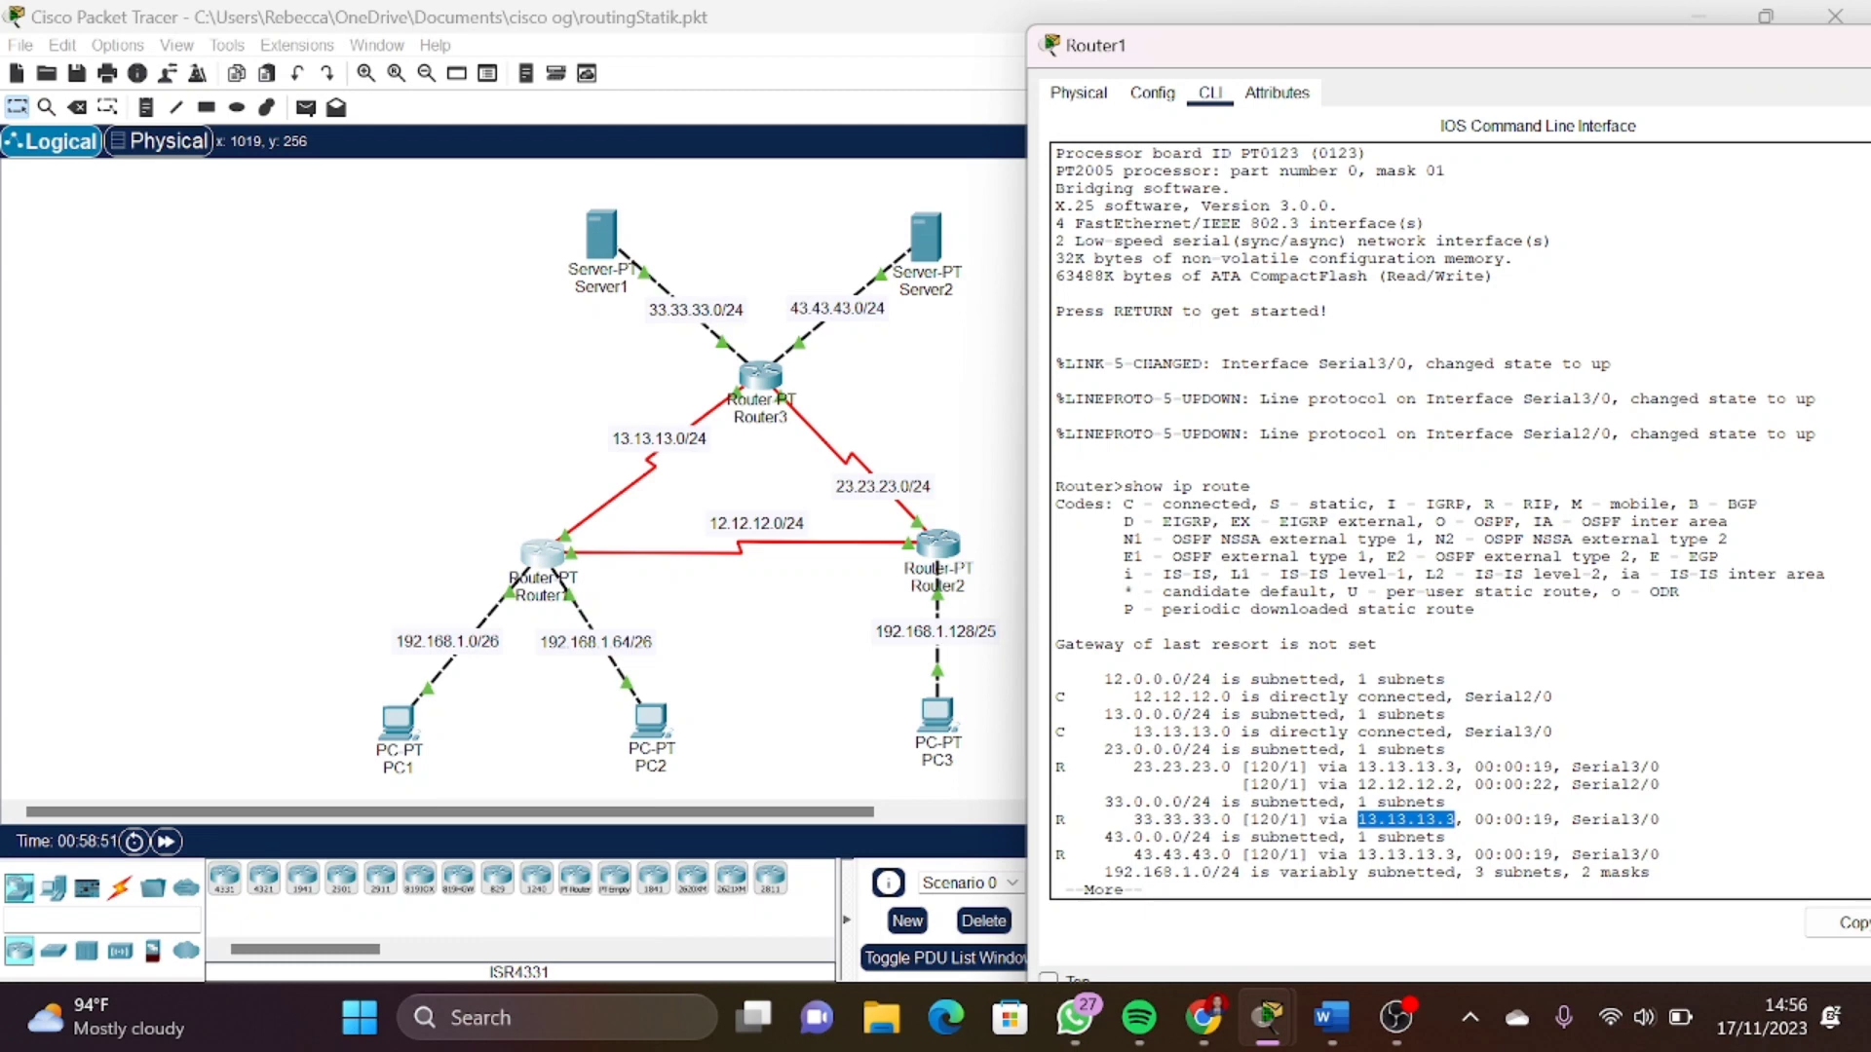
{"action": "double_click", "coordinate": [1181, 854]}
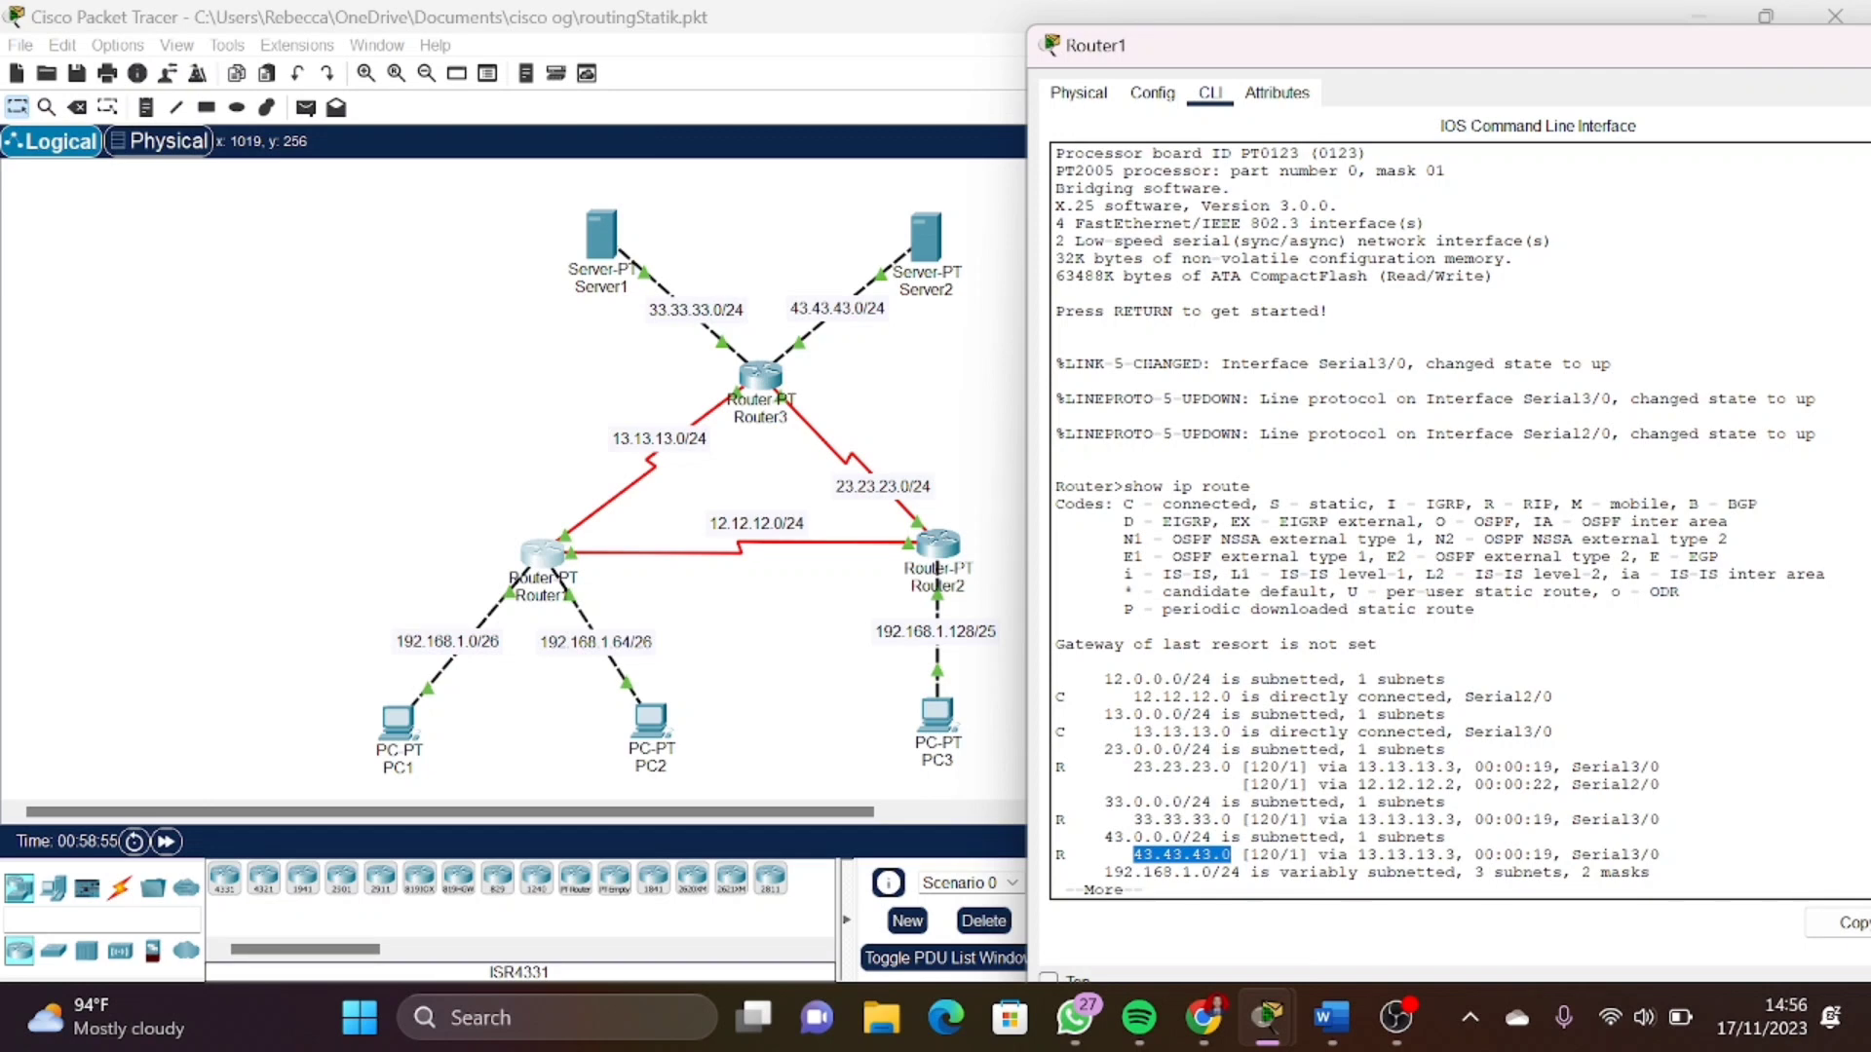
{"action": "left_click_drag", "start_coordinate": [1359, 854], "coordinate": [1465, 855]}
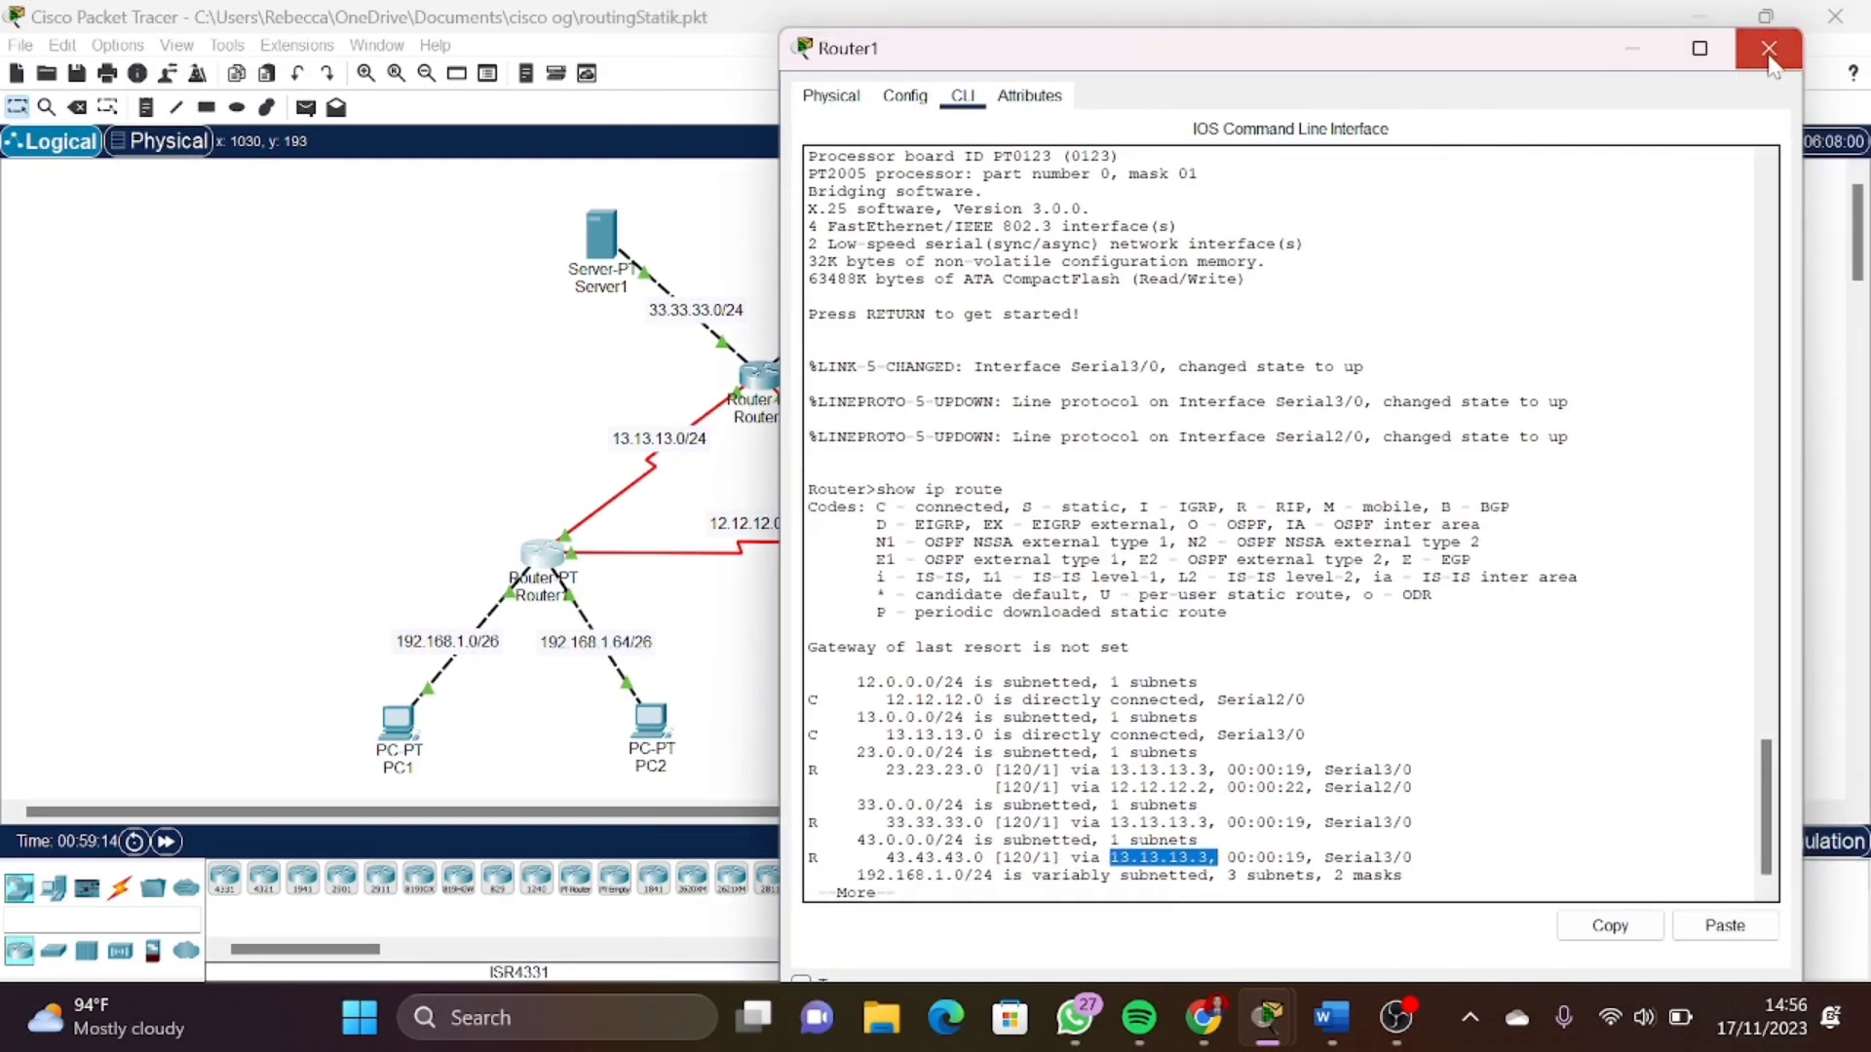
{"action": "left_click", "coordinate": [1798, 45]}
Open Router2's command line and run "show ip route", keeping the topology in view
{"action": "left_click", "coordinate": [937, 556]}
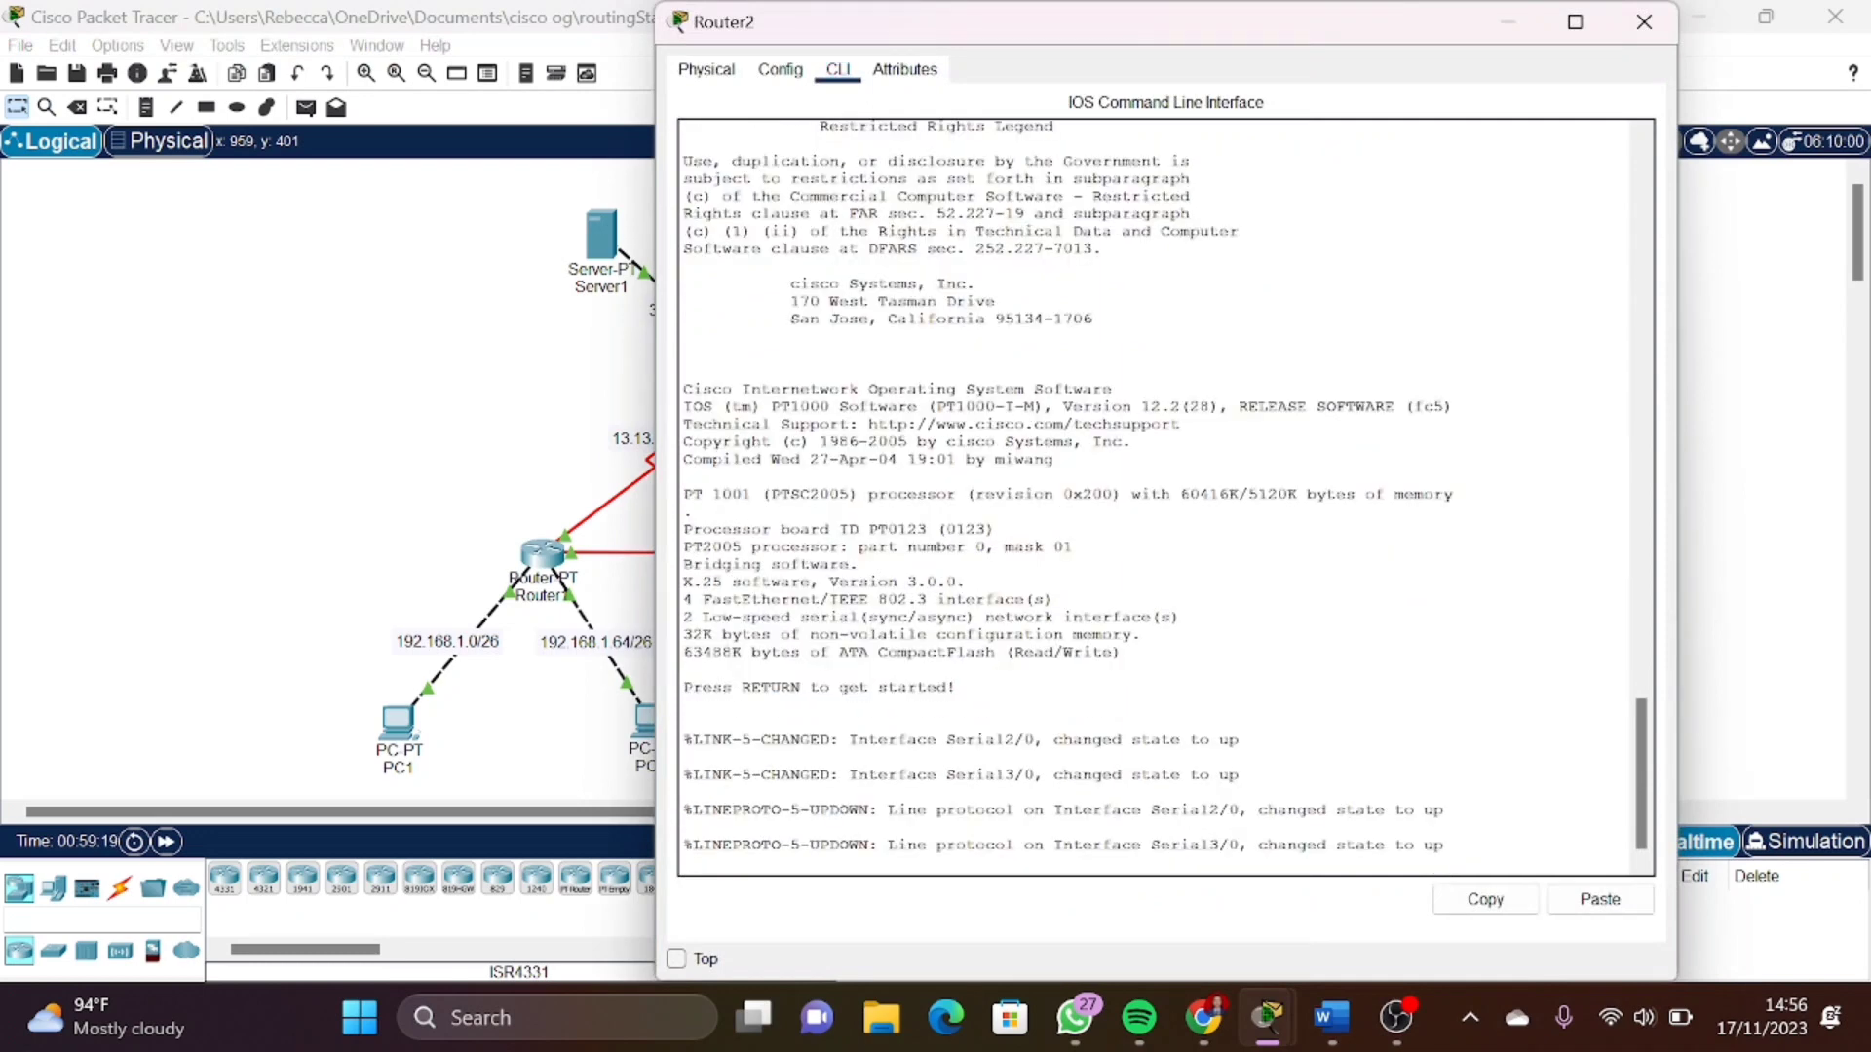
{"action": "key", "text": "Return"}
{"action": "left_click_drag", "start_coordinate": [1127, 29], "coordinate": [1464, 69]}
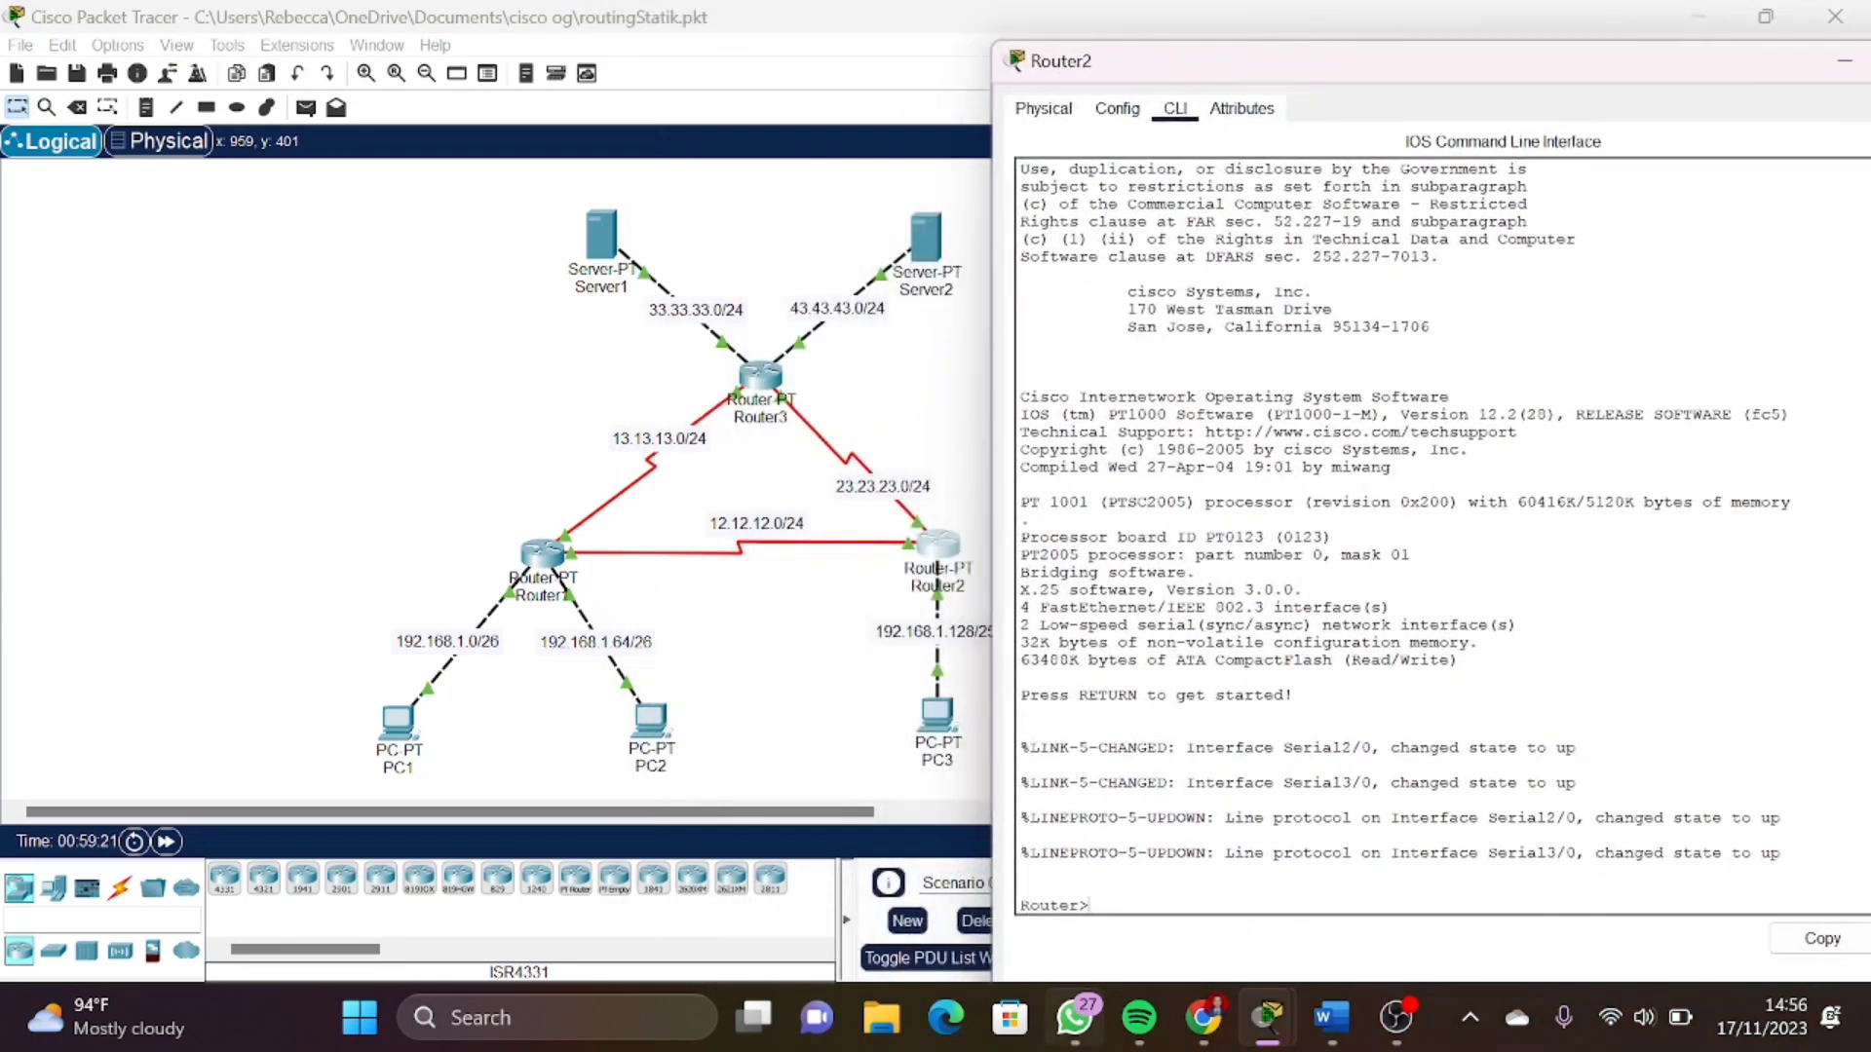
{"action": "type", "text": "show ip route"}
{"action": "key", "text": "Return"}
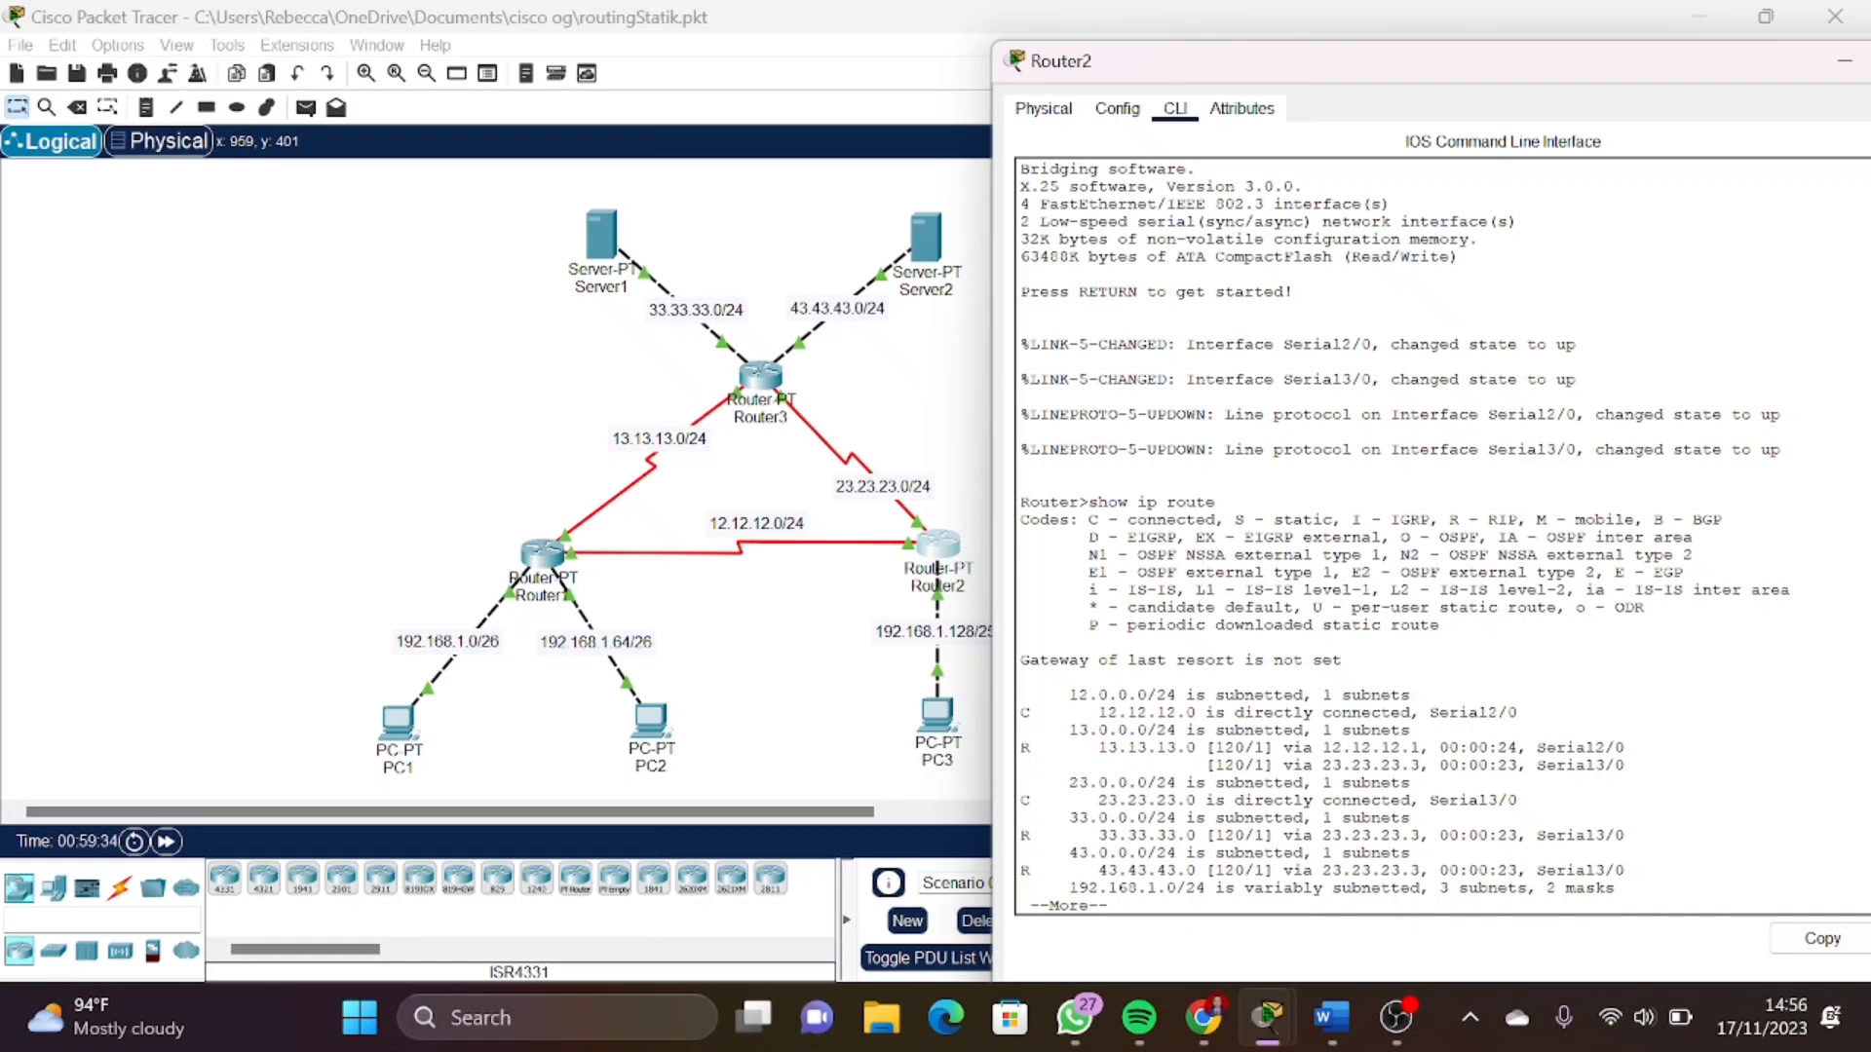
Examine Router2's routes to 33.33.33.0, 43.43.43.0 and 192.168.1.0/24, including the RIP next hops, and close the router
{"action": "left_click_drag", "start_coordinate": [1099, 835], "coordinate": [1205, 835]}
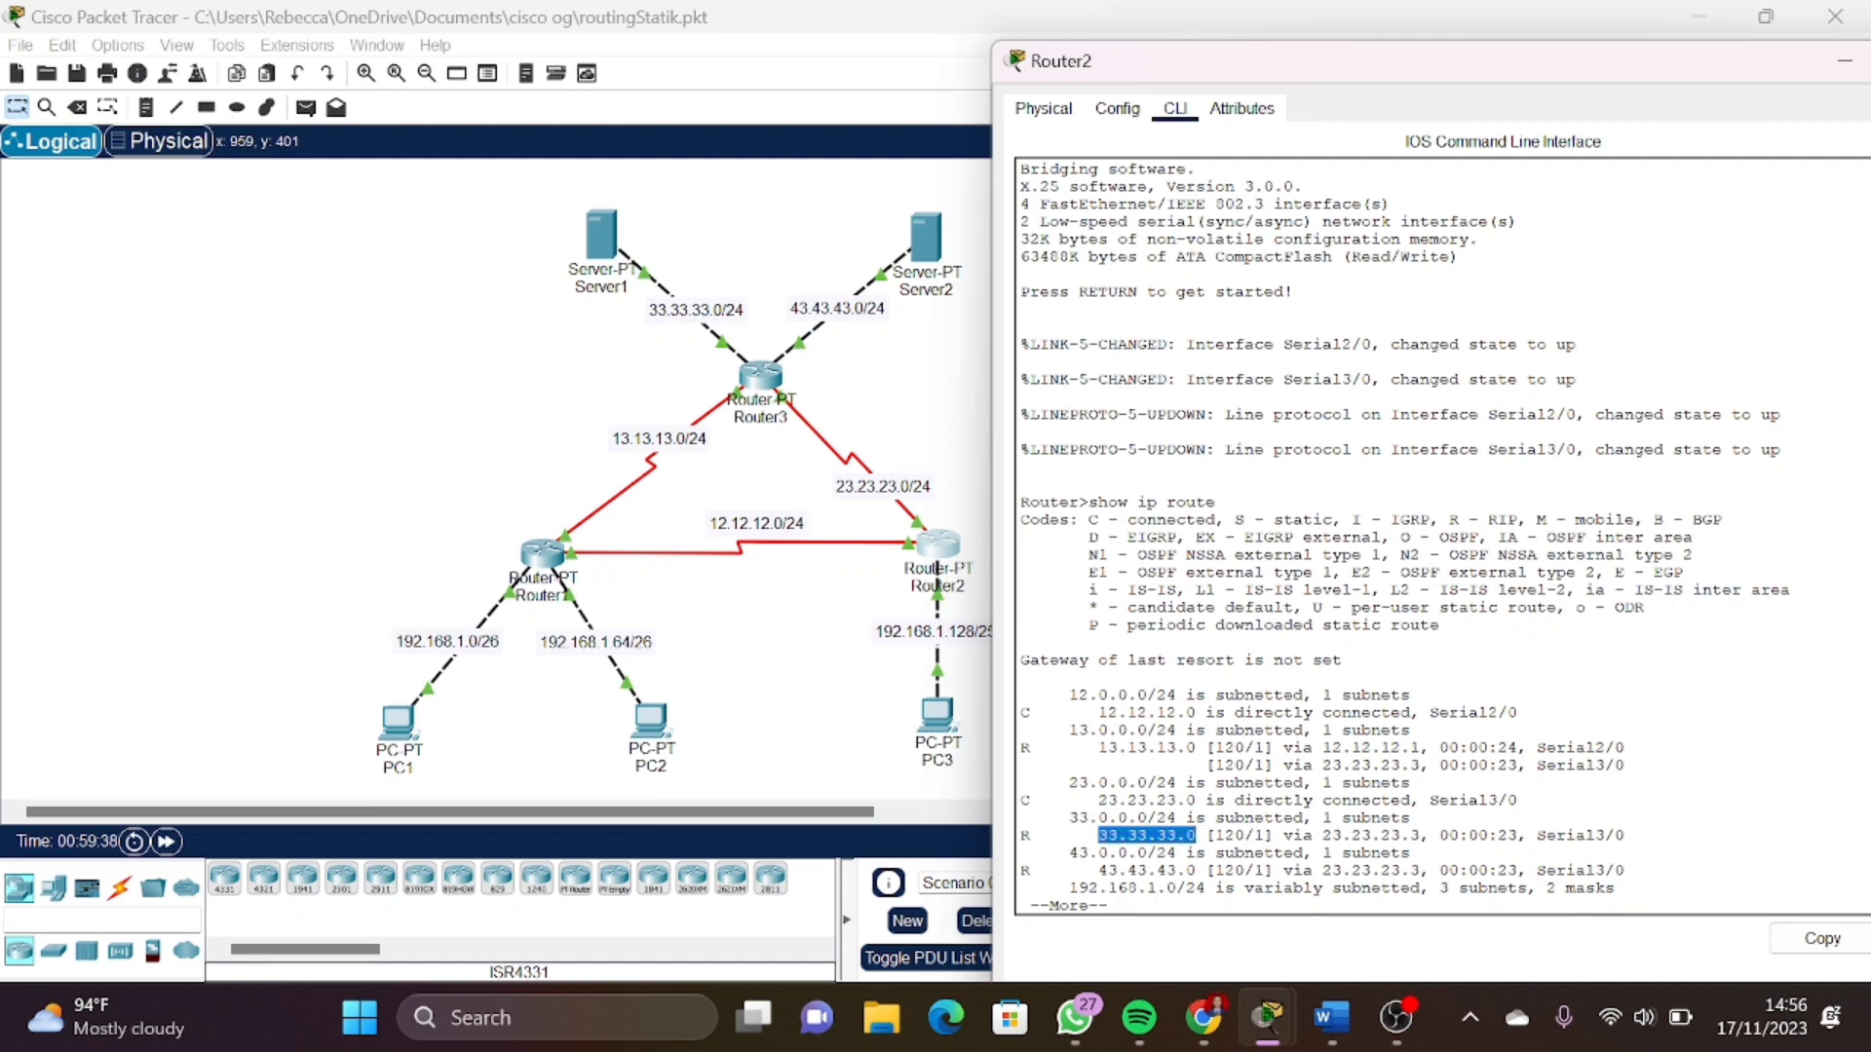
{"action": "left_click_drag", "start_coordinate": [1322, 835], "coordinate": [1423, 836]}
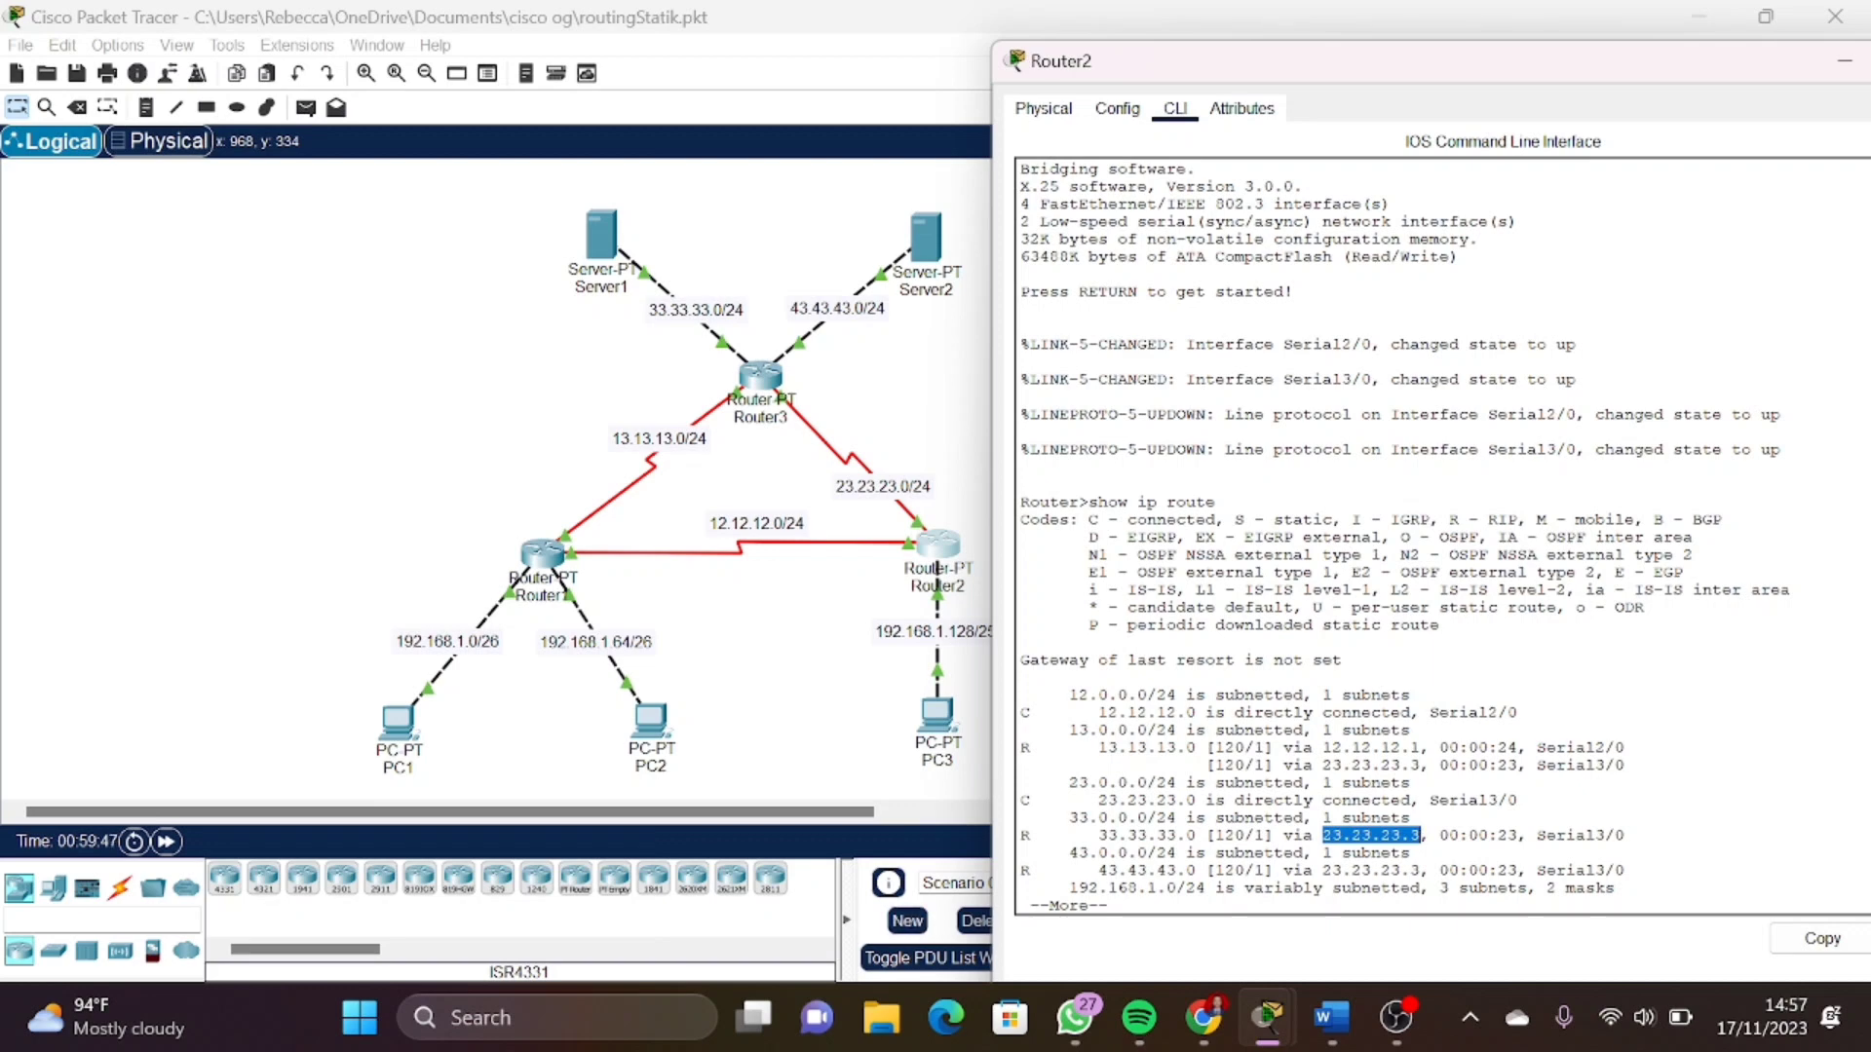
{"action": "left_click_drag", "start_coordinate": [1098, 870], "coordinate": [1183, 888]}
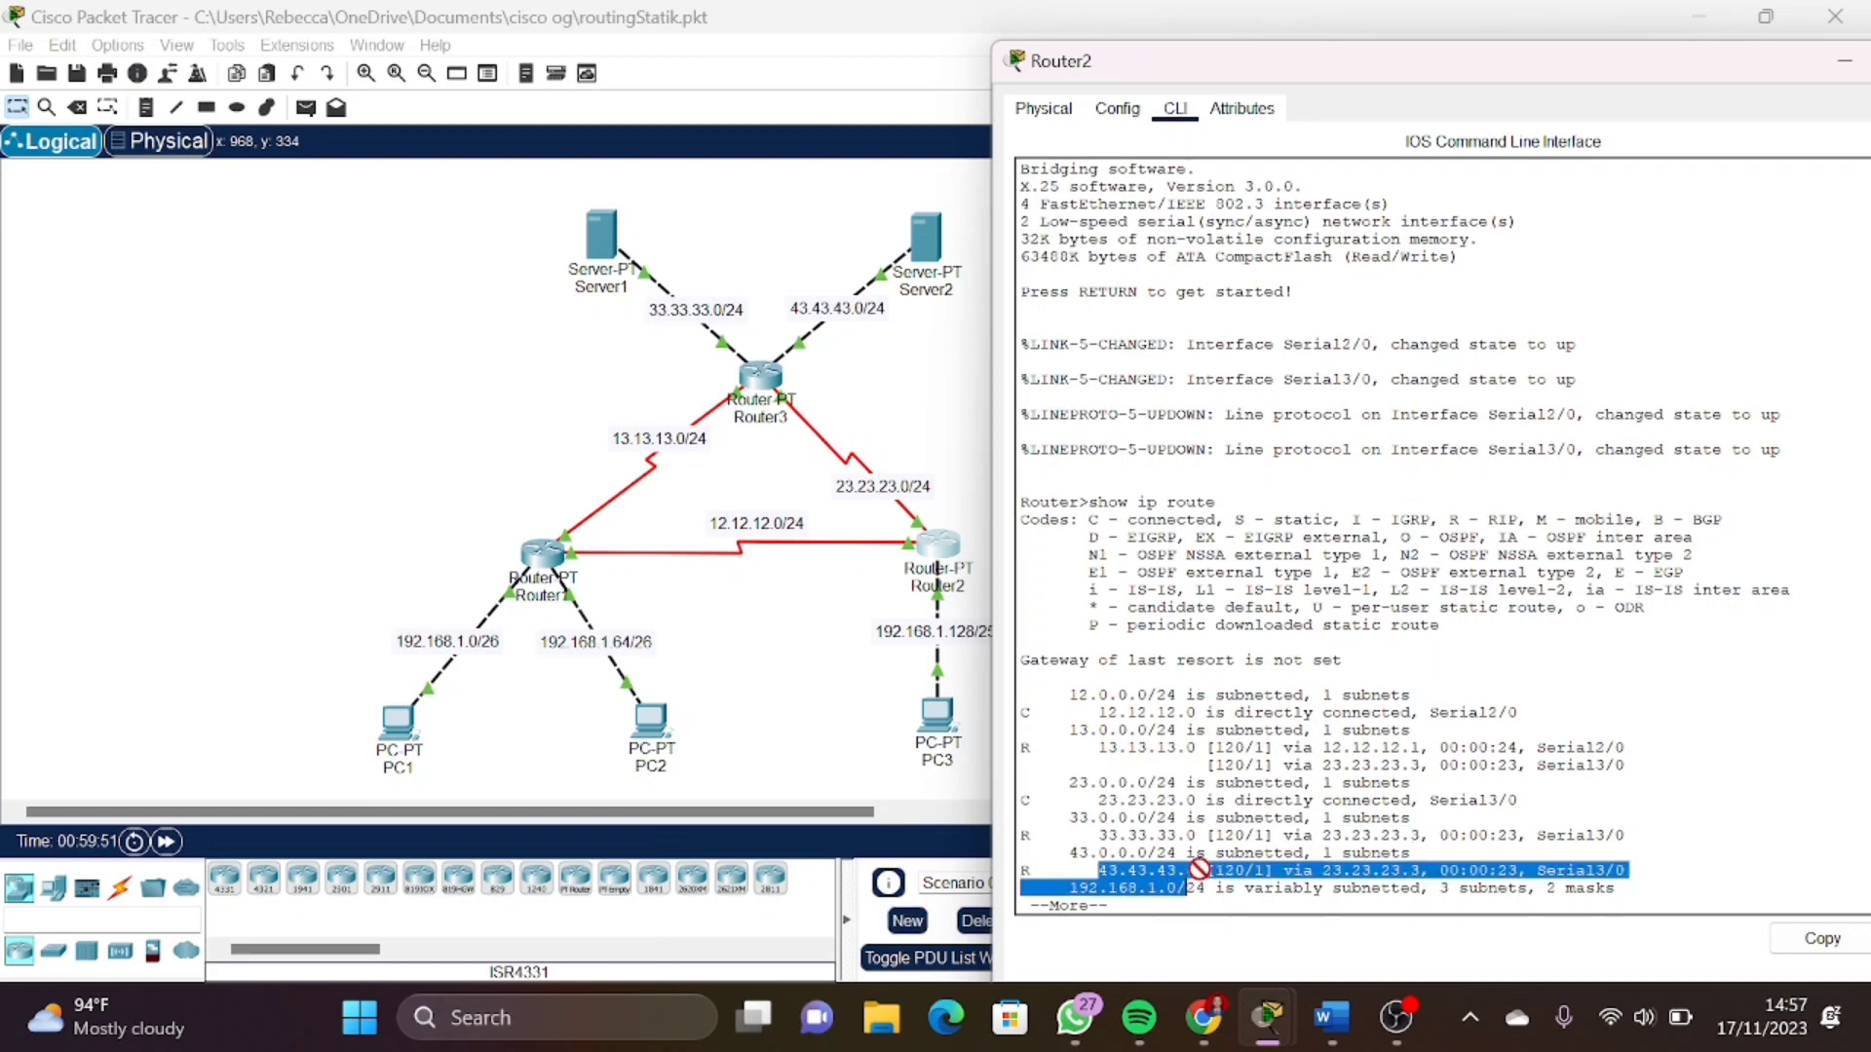
{"action": "left_click_drag", "start_coordinate": [1323, 870], "coordinate": [1423, 870]}
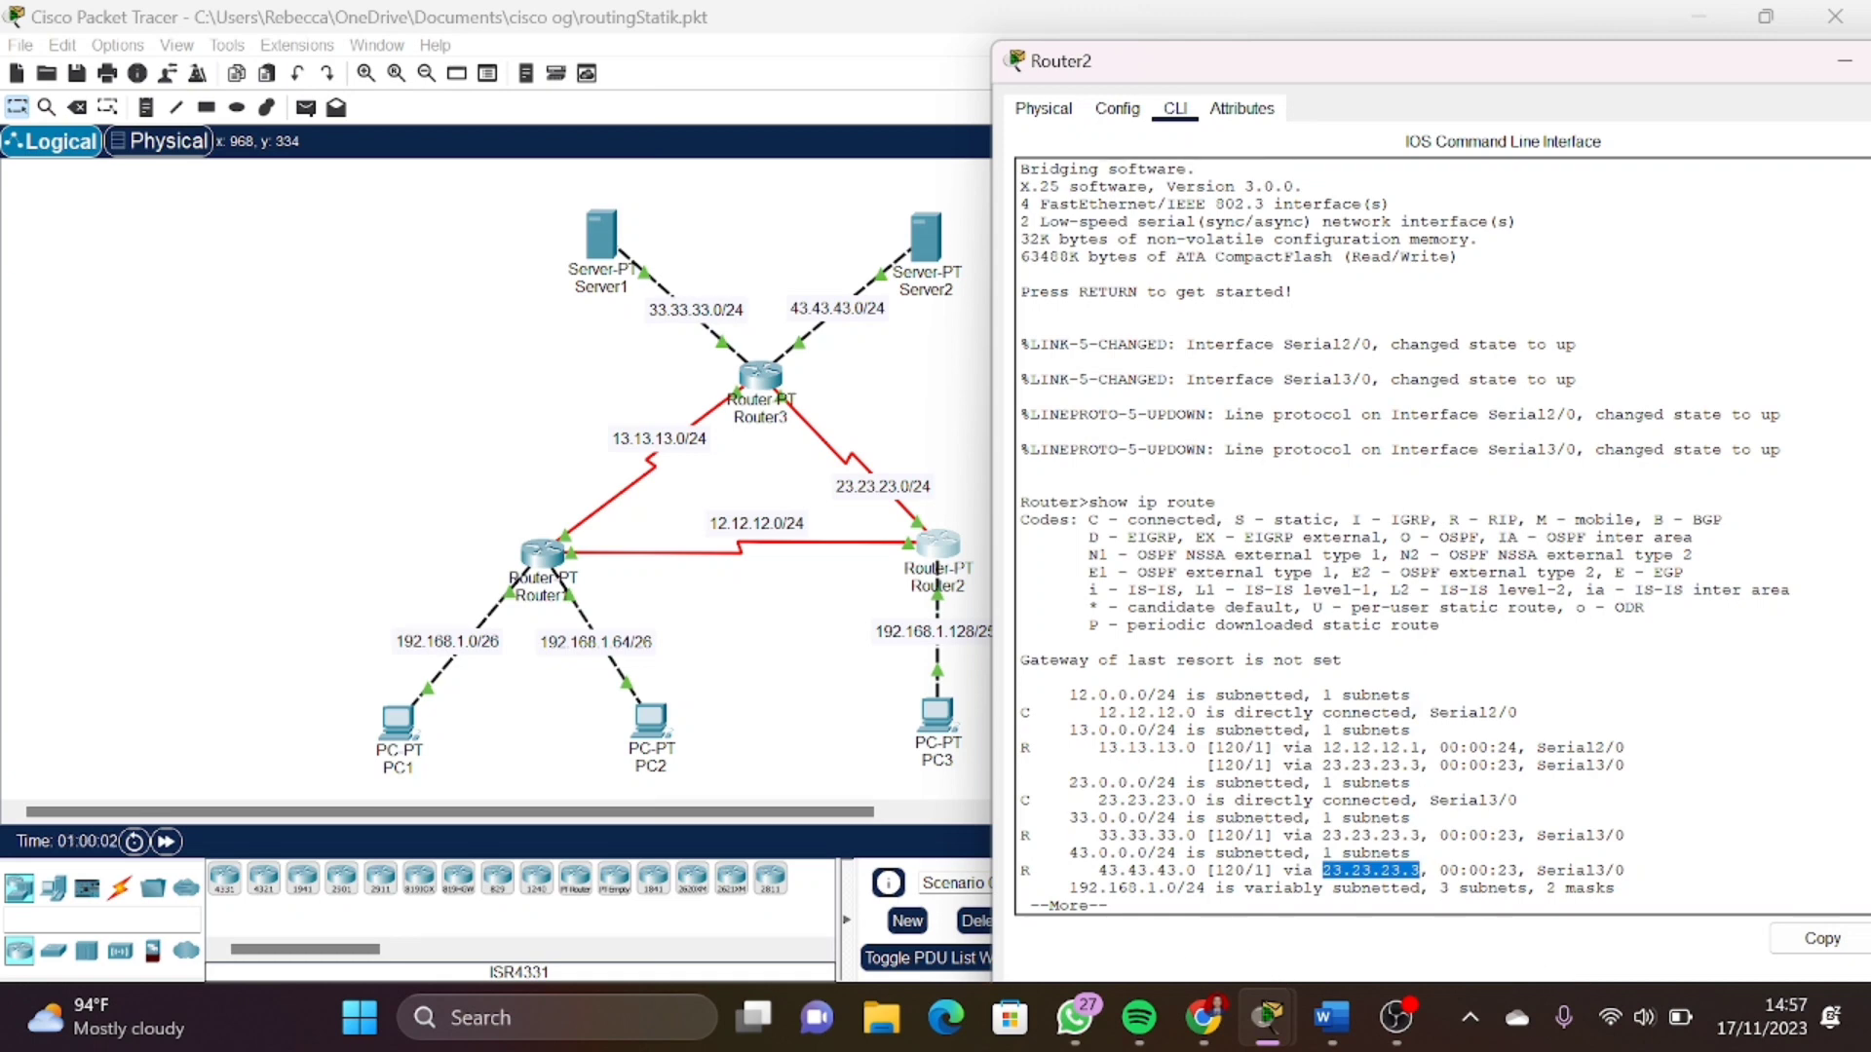
{"action": "left_click_drag", "start_coordinate": [1069, 887], "coordinate": [1217, 888]}
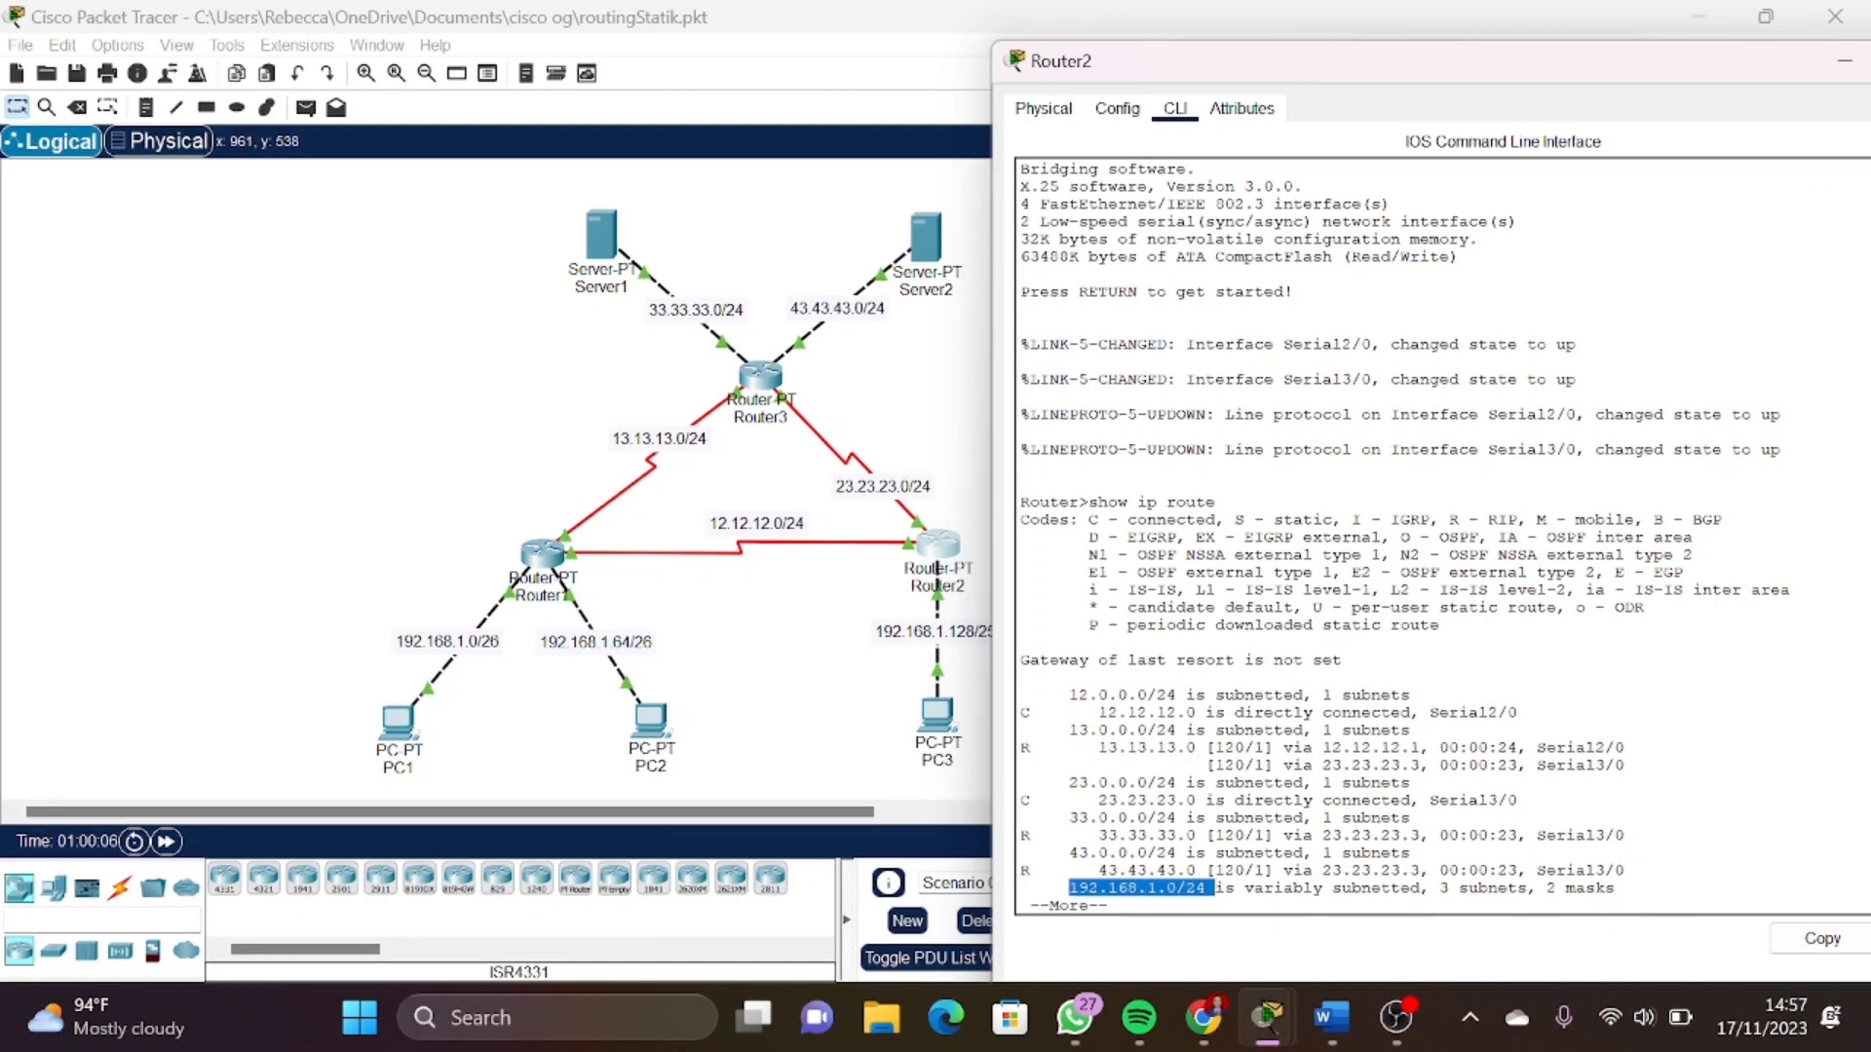
{"action": "left_click_drag", "start_coordinate": [1608, 60], "coordinate": [1491, 158]}
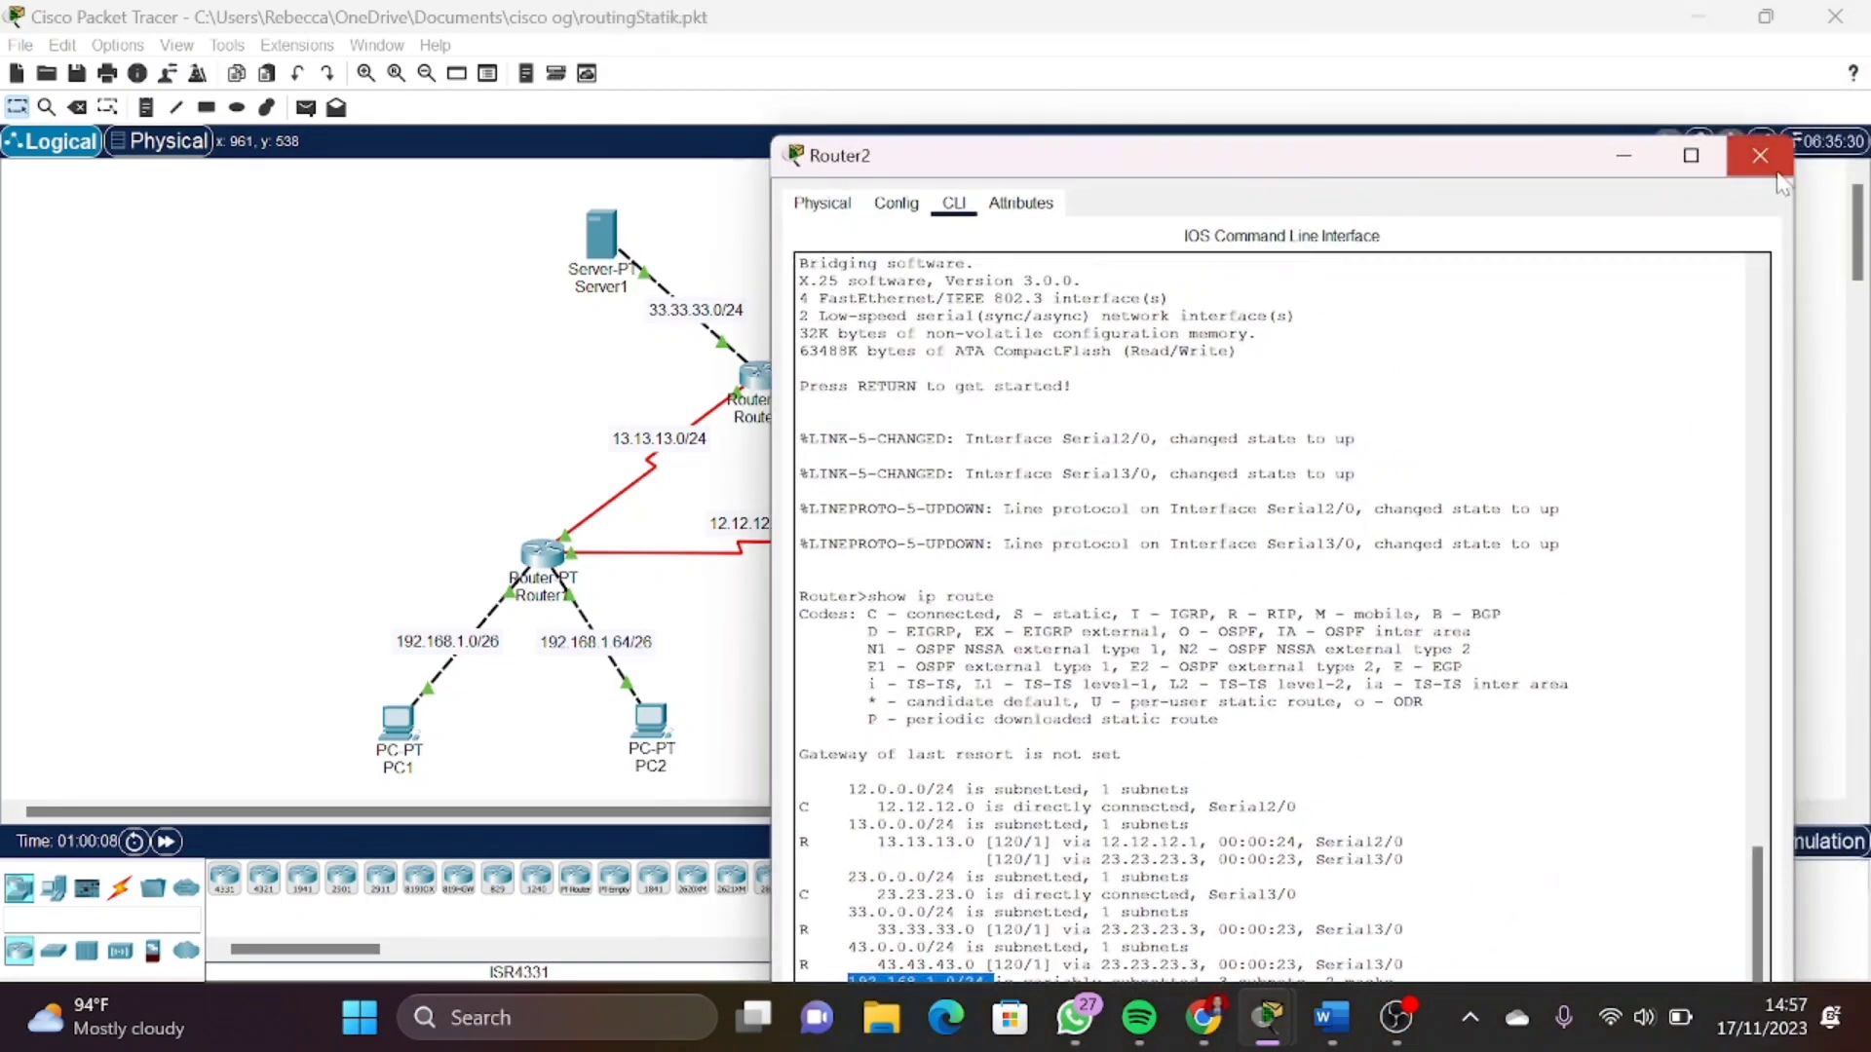
{"action": "left_click", "coordinate": [1760, 156]}
Run "show ip route" on Router3, compare its routes with the topology, and close the router
{"action": "left_click", "coordinate": [936, 545]}
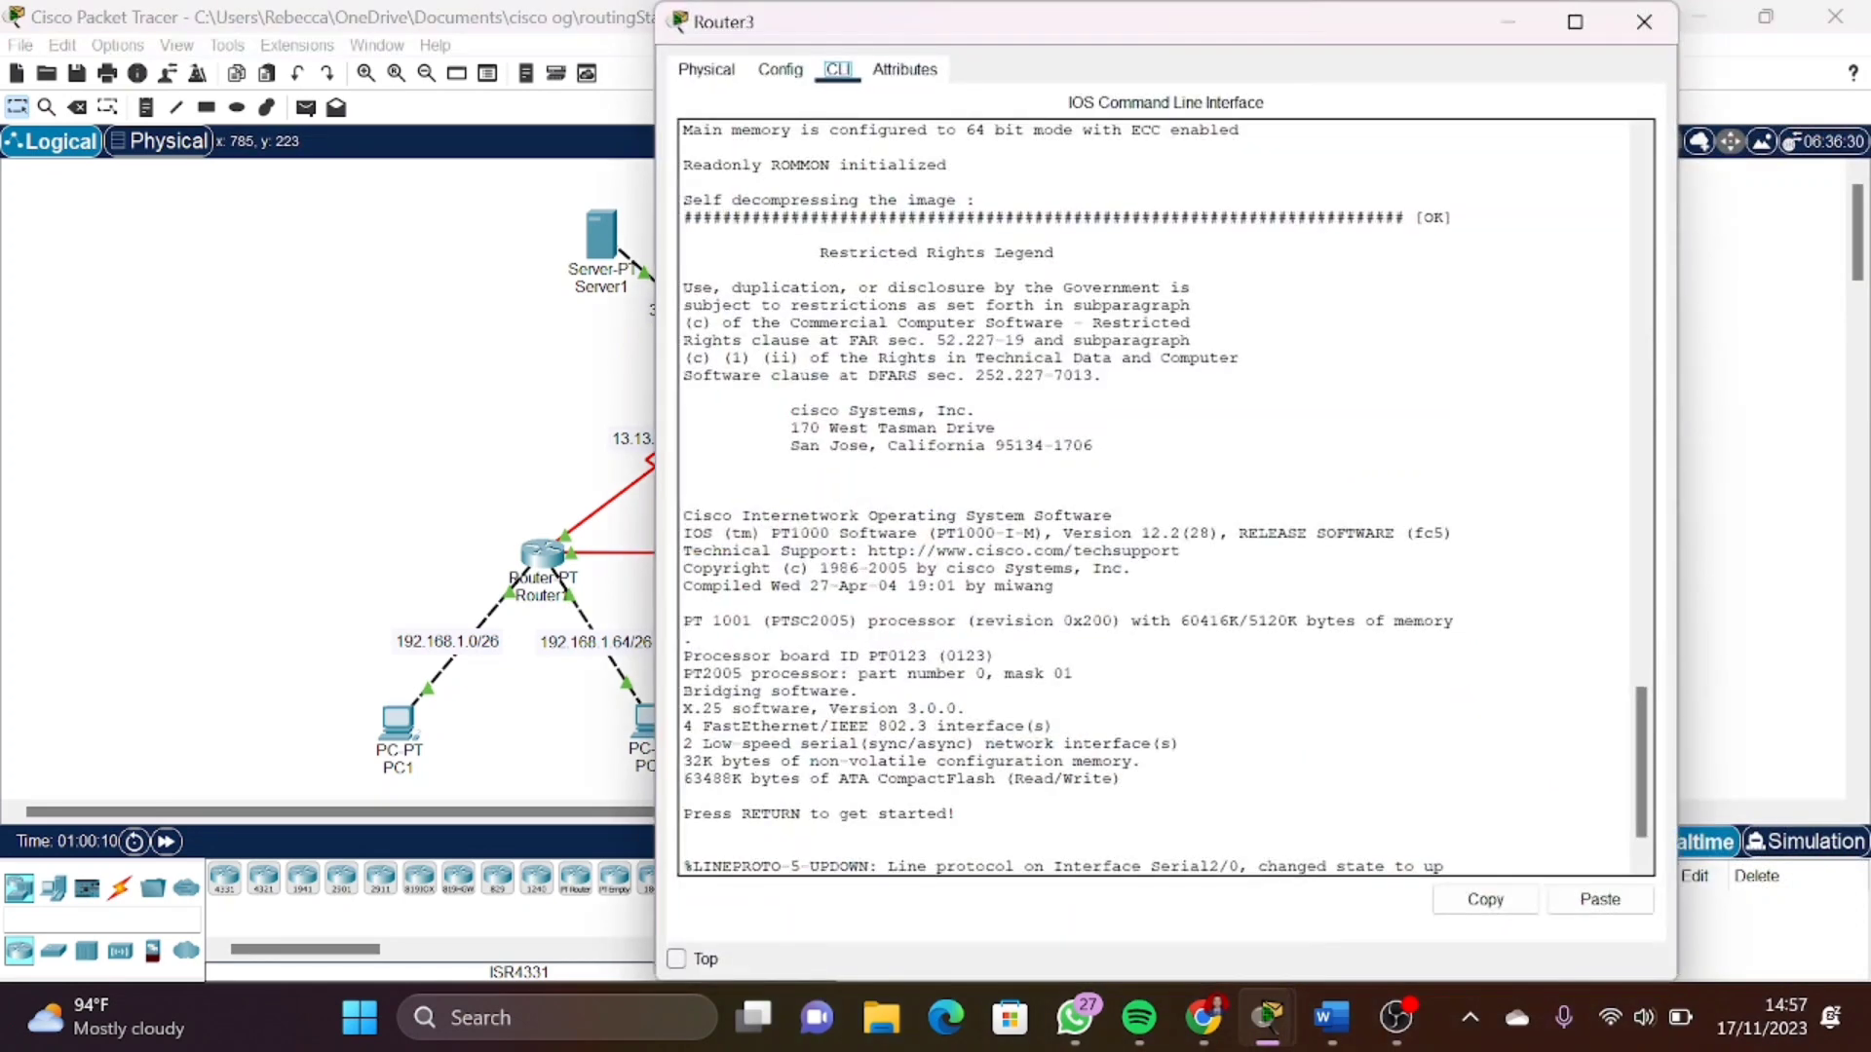
{"action": "key", "text": "Return"}
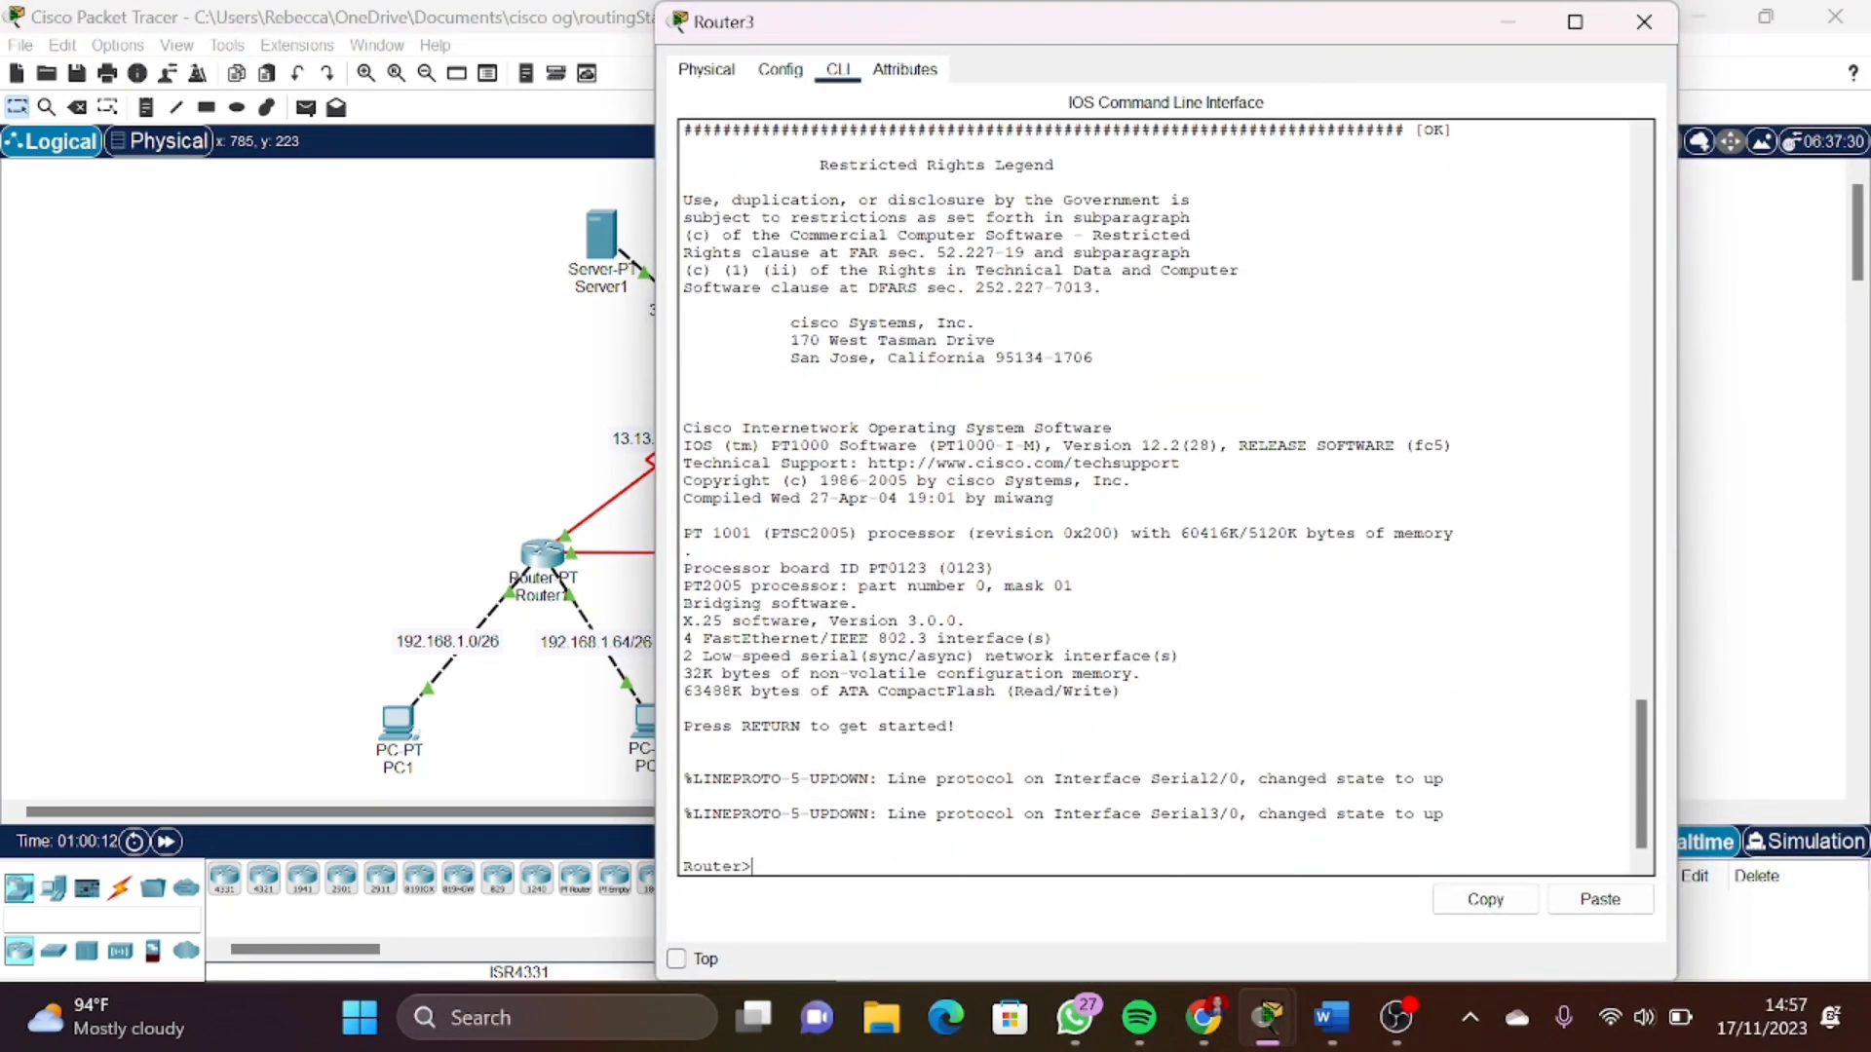
{"action": "type", "text": "show ip route"}
{"action": "key", "text": "Return"}
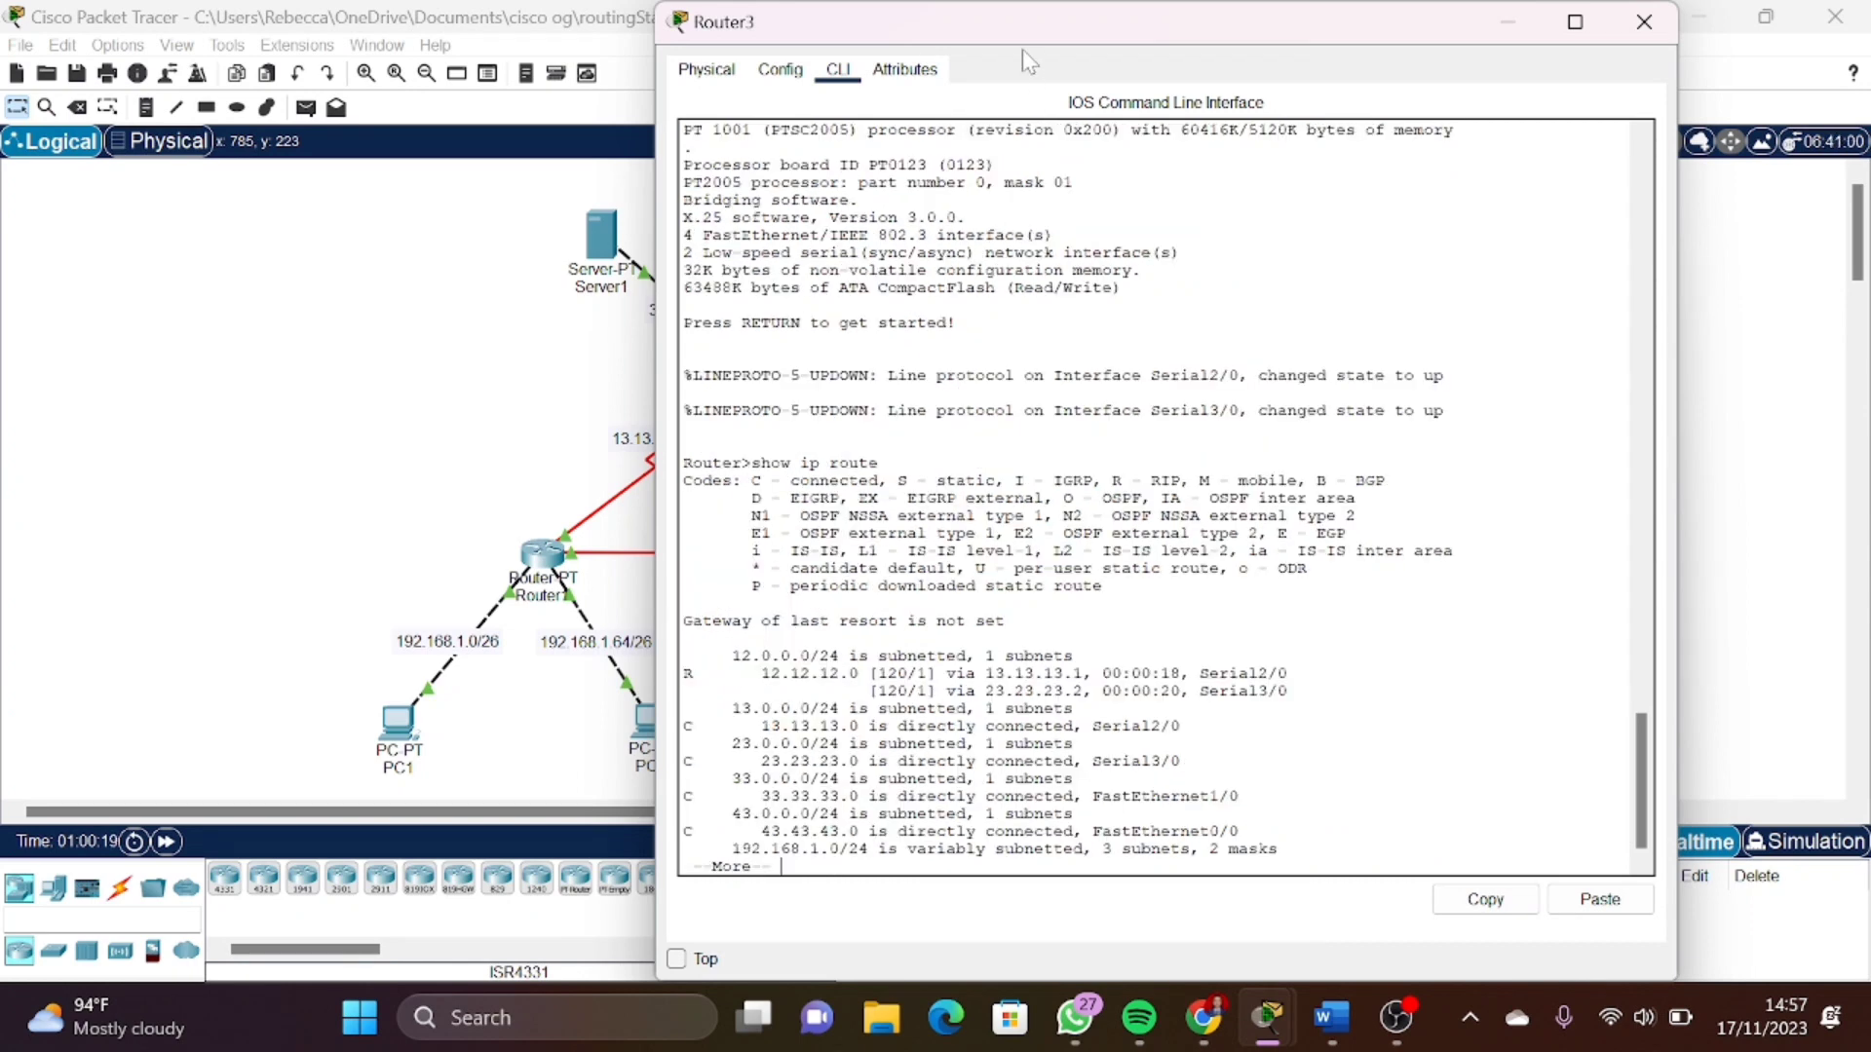
{"action": "left_click_drag", "start_coordinate": [1021, 30], "coordinate": [1388, 57]}
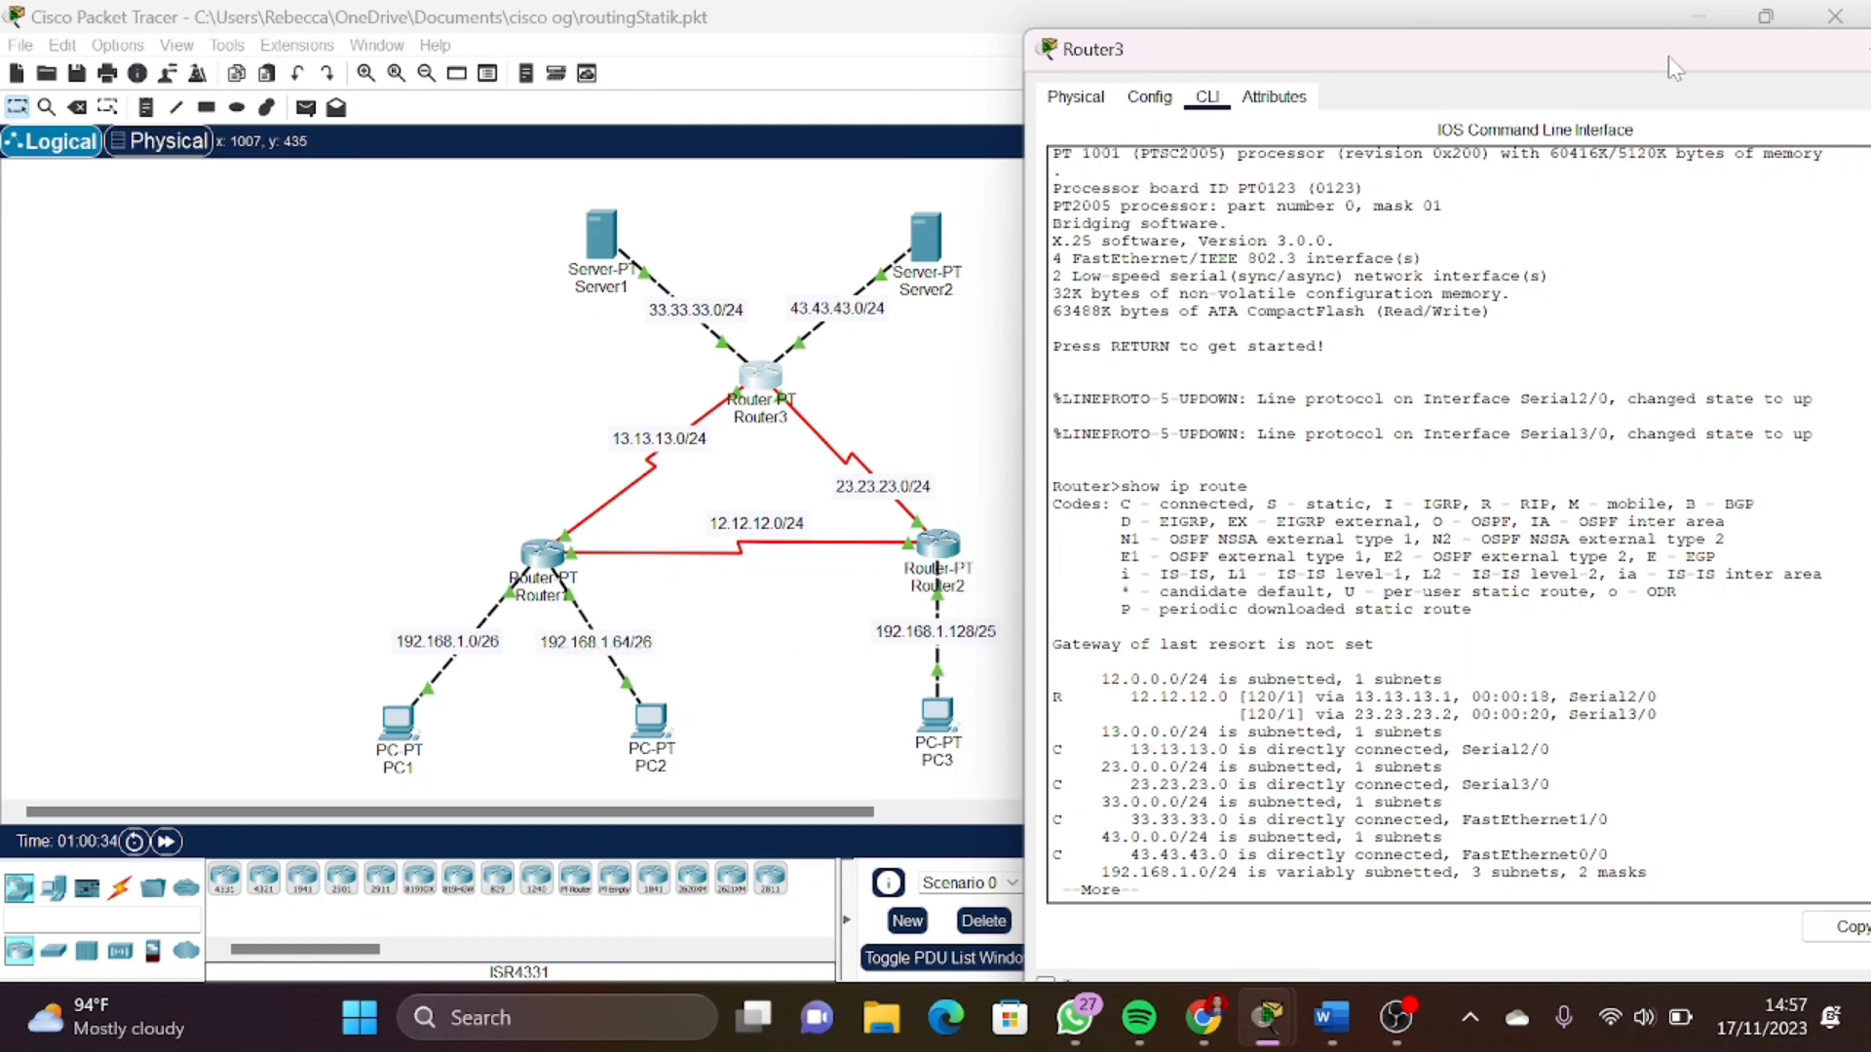
{"action": "left_click_drag", "start_coordinate": [1669, 56], "coordinate": [1494, 55]}
{"action": "left_click", "coordinate": [1793, 158]}
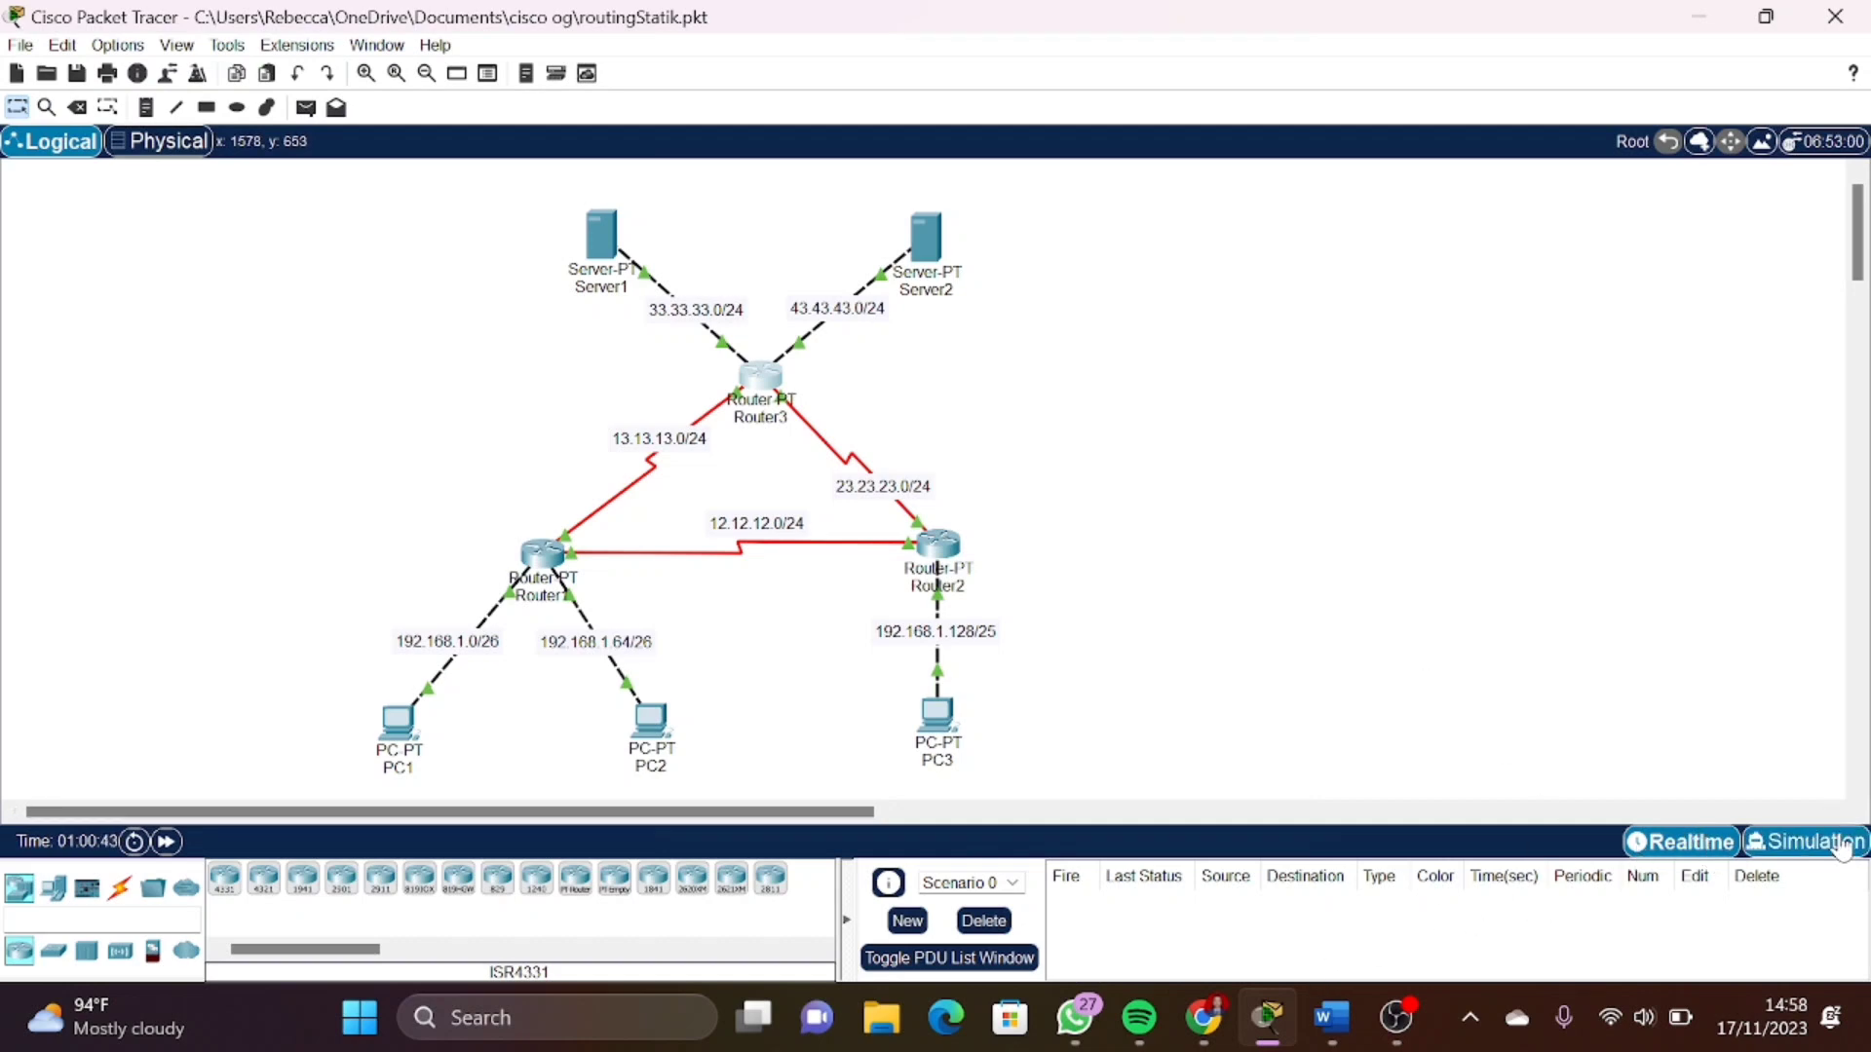
Switch to Simulation mode and limit the event list filters to ICMP only
{"action": "left_click", "coordinate": [1805, 843]}
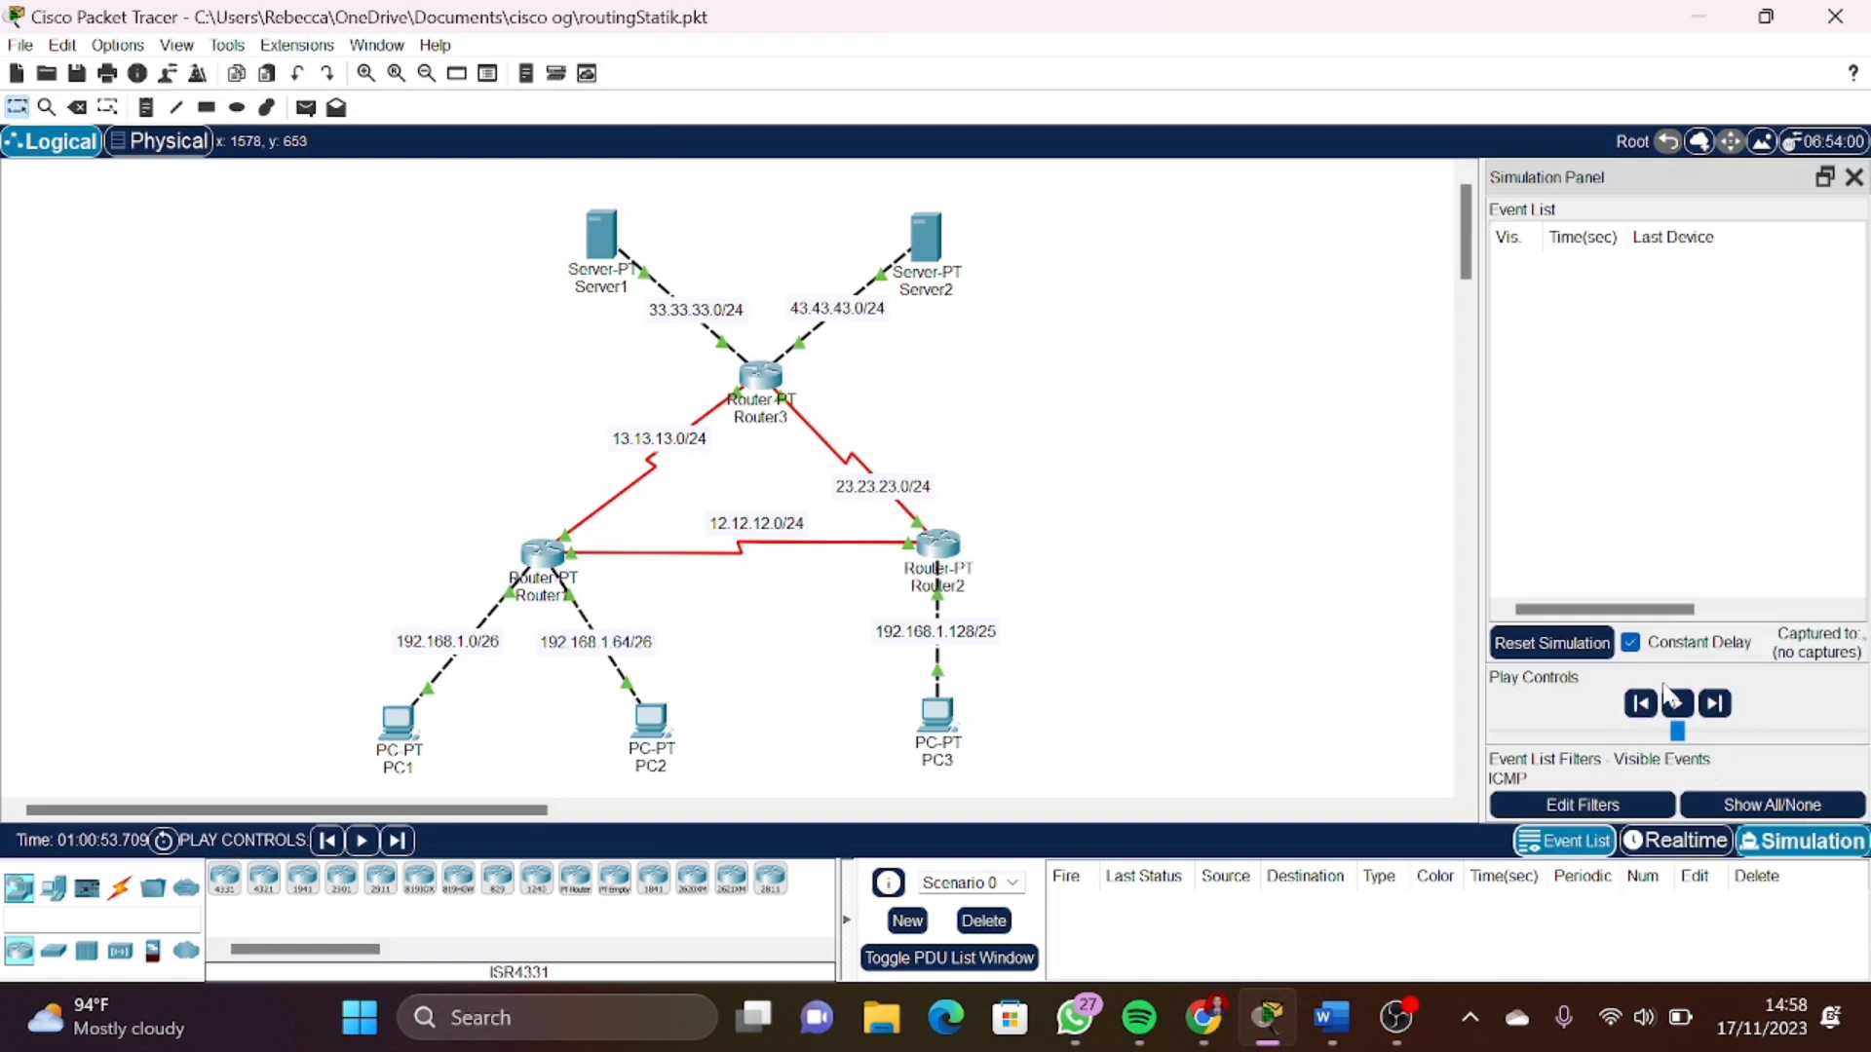
{"action": "left_click", "coordinate": [1624, 809]}
{"action": "left_click", "coordinate": [1751, 813]}
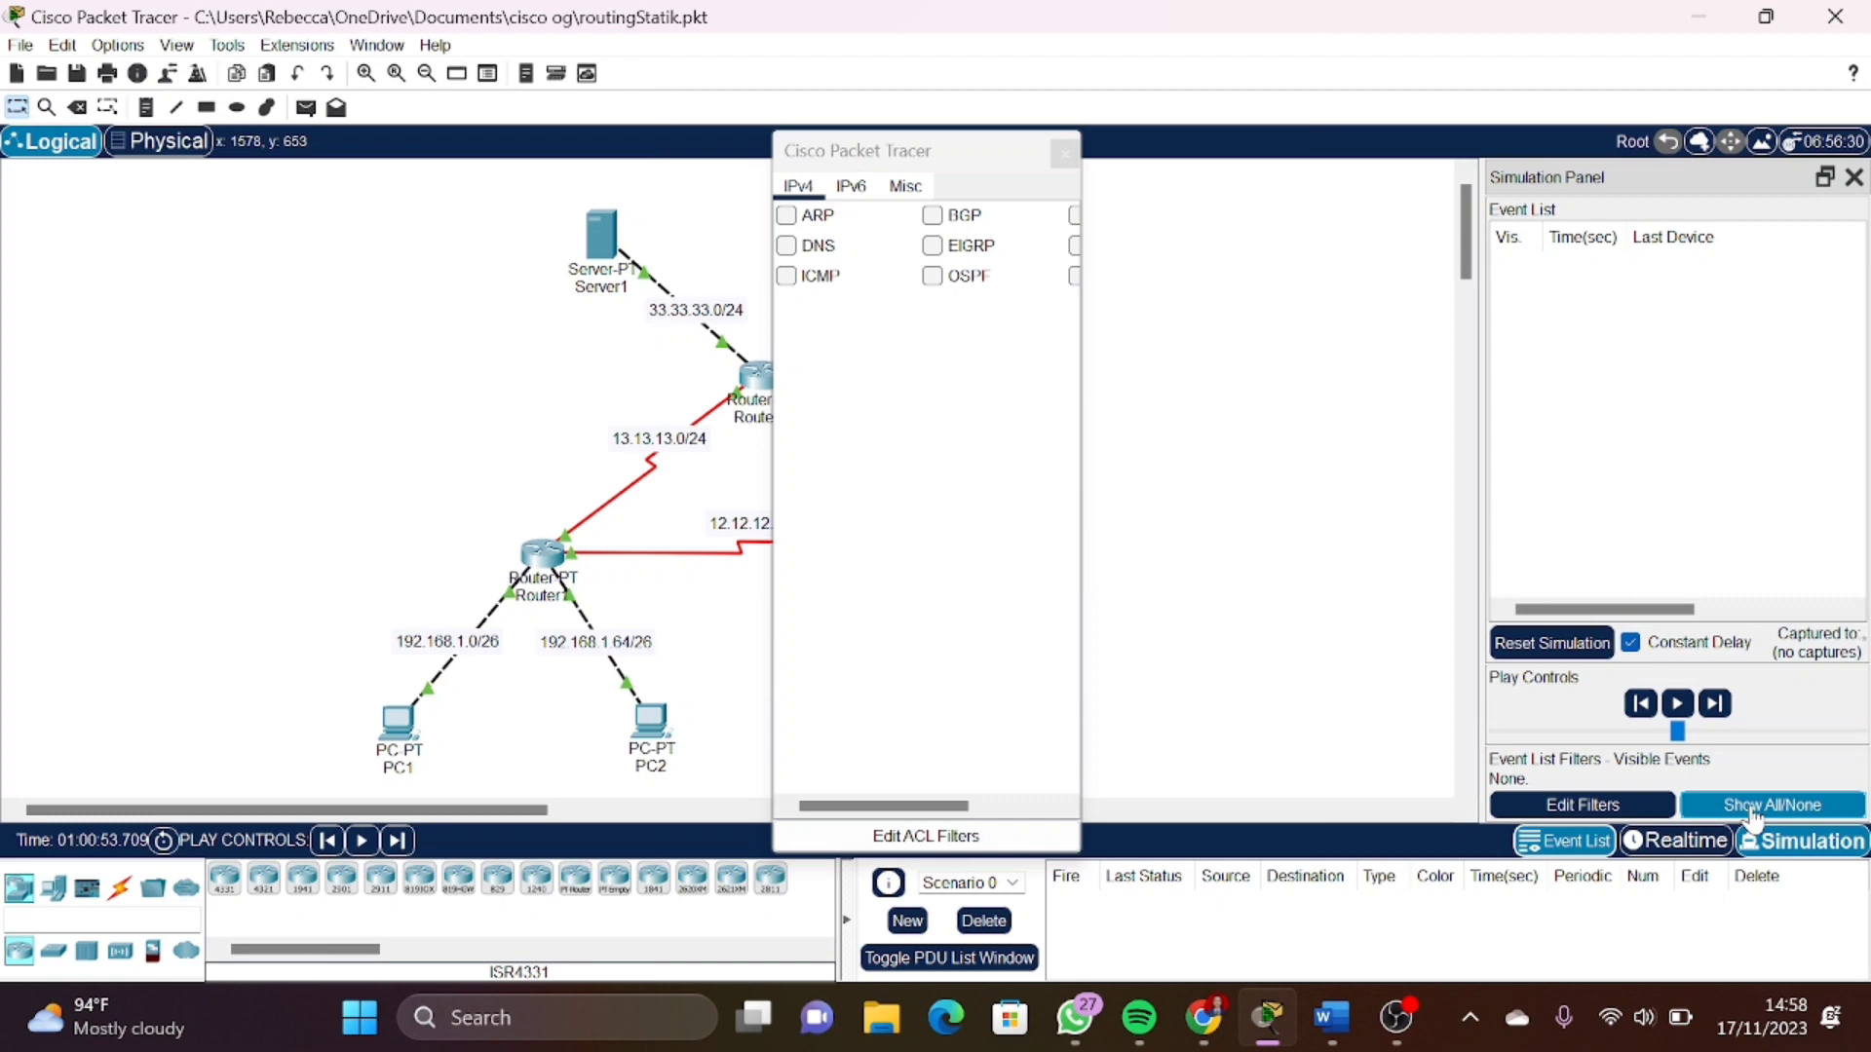
{"action": "left_click", "coordinate": [790, 279]}
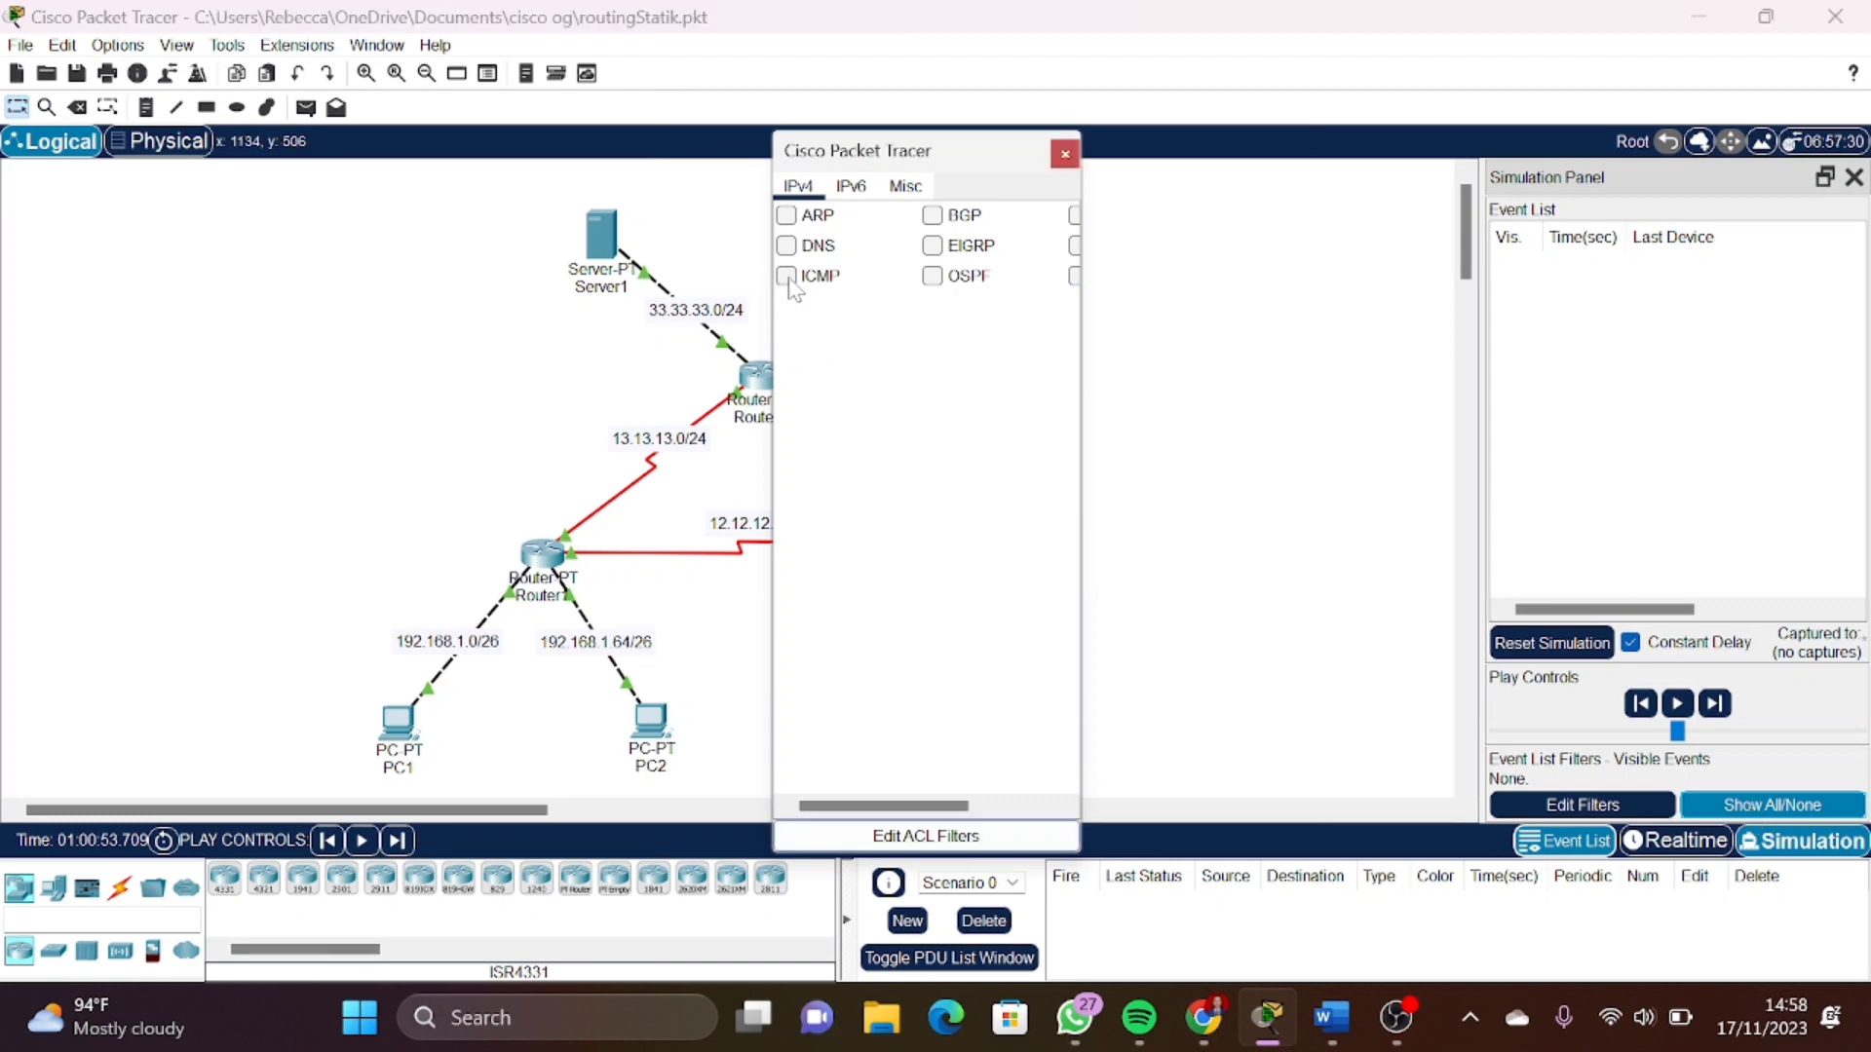
{"action": "left_click", "coordinate": [789, 279]}
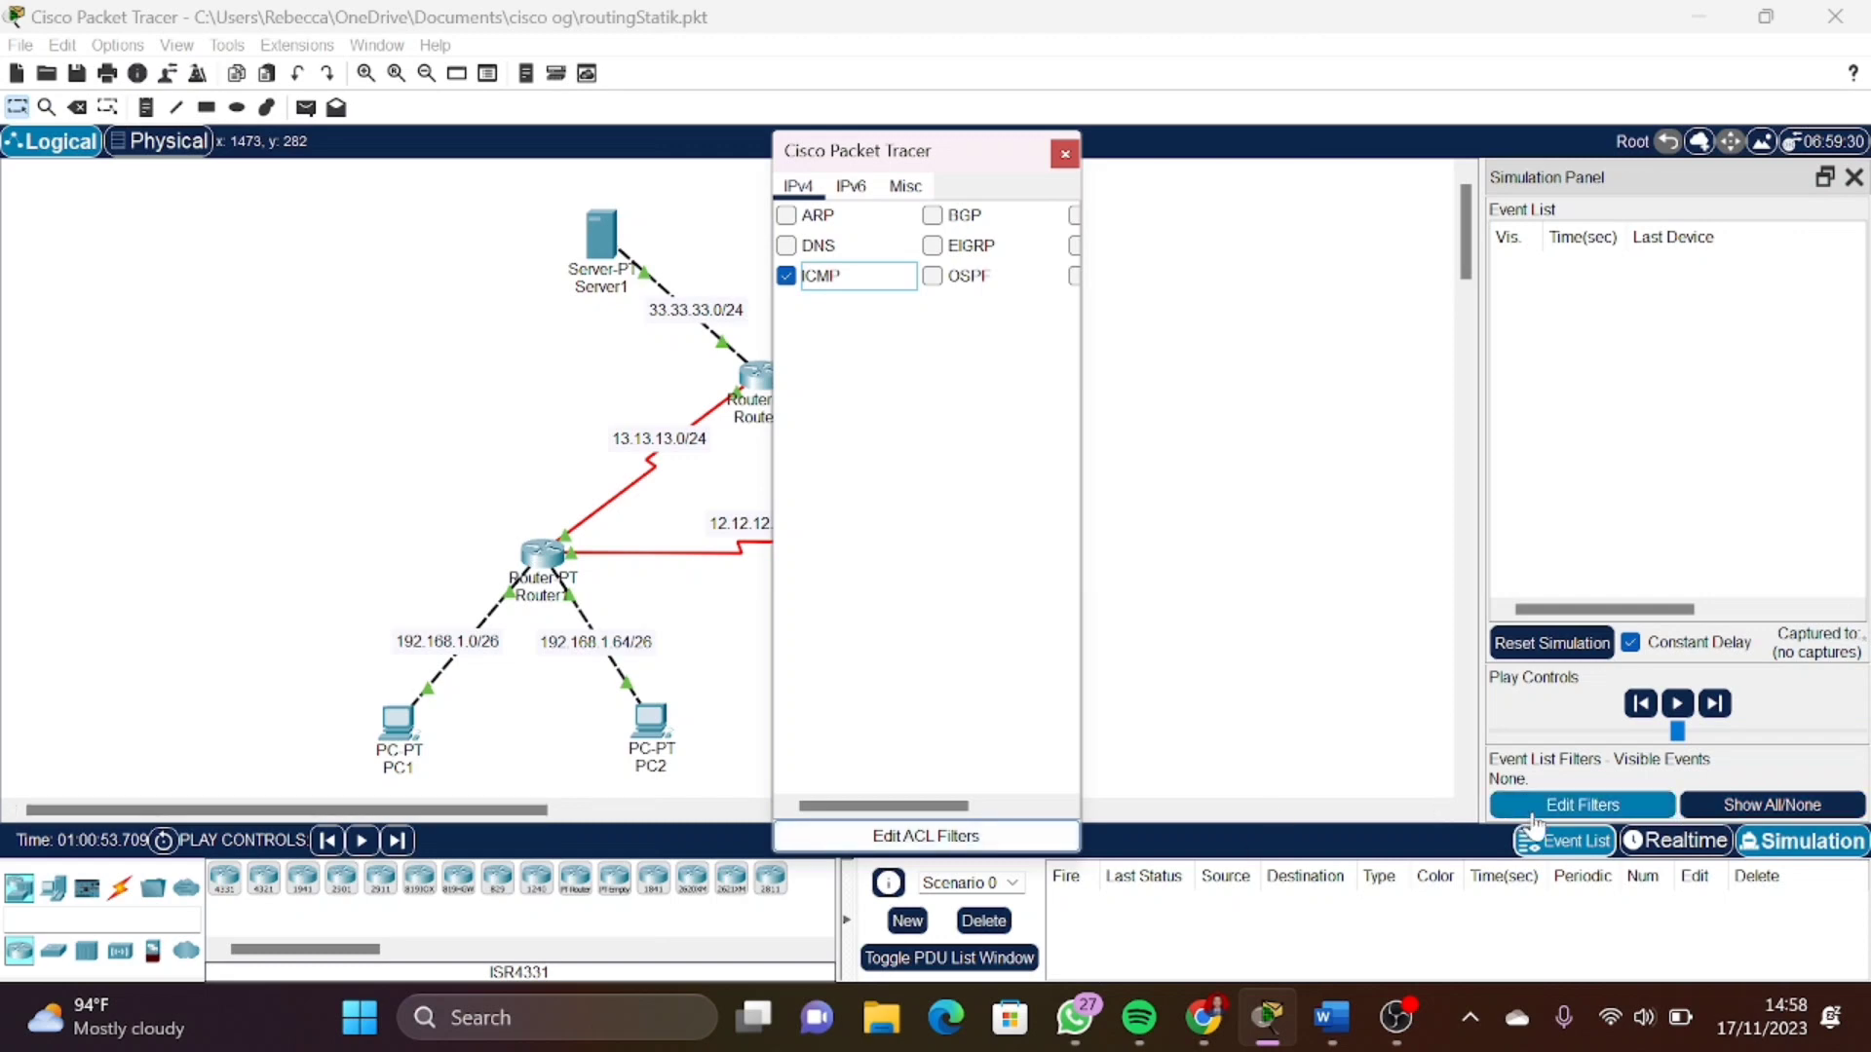
{"action": "left_click", "coordinate": [840, 282]}
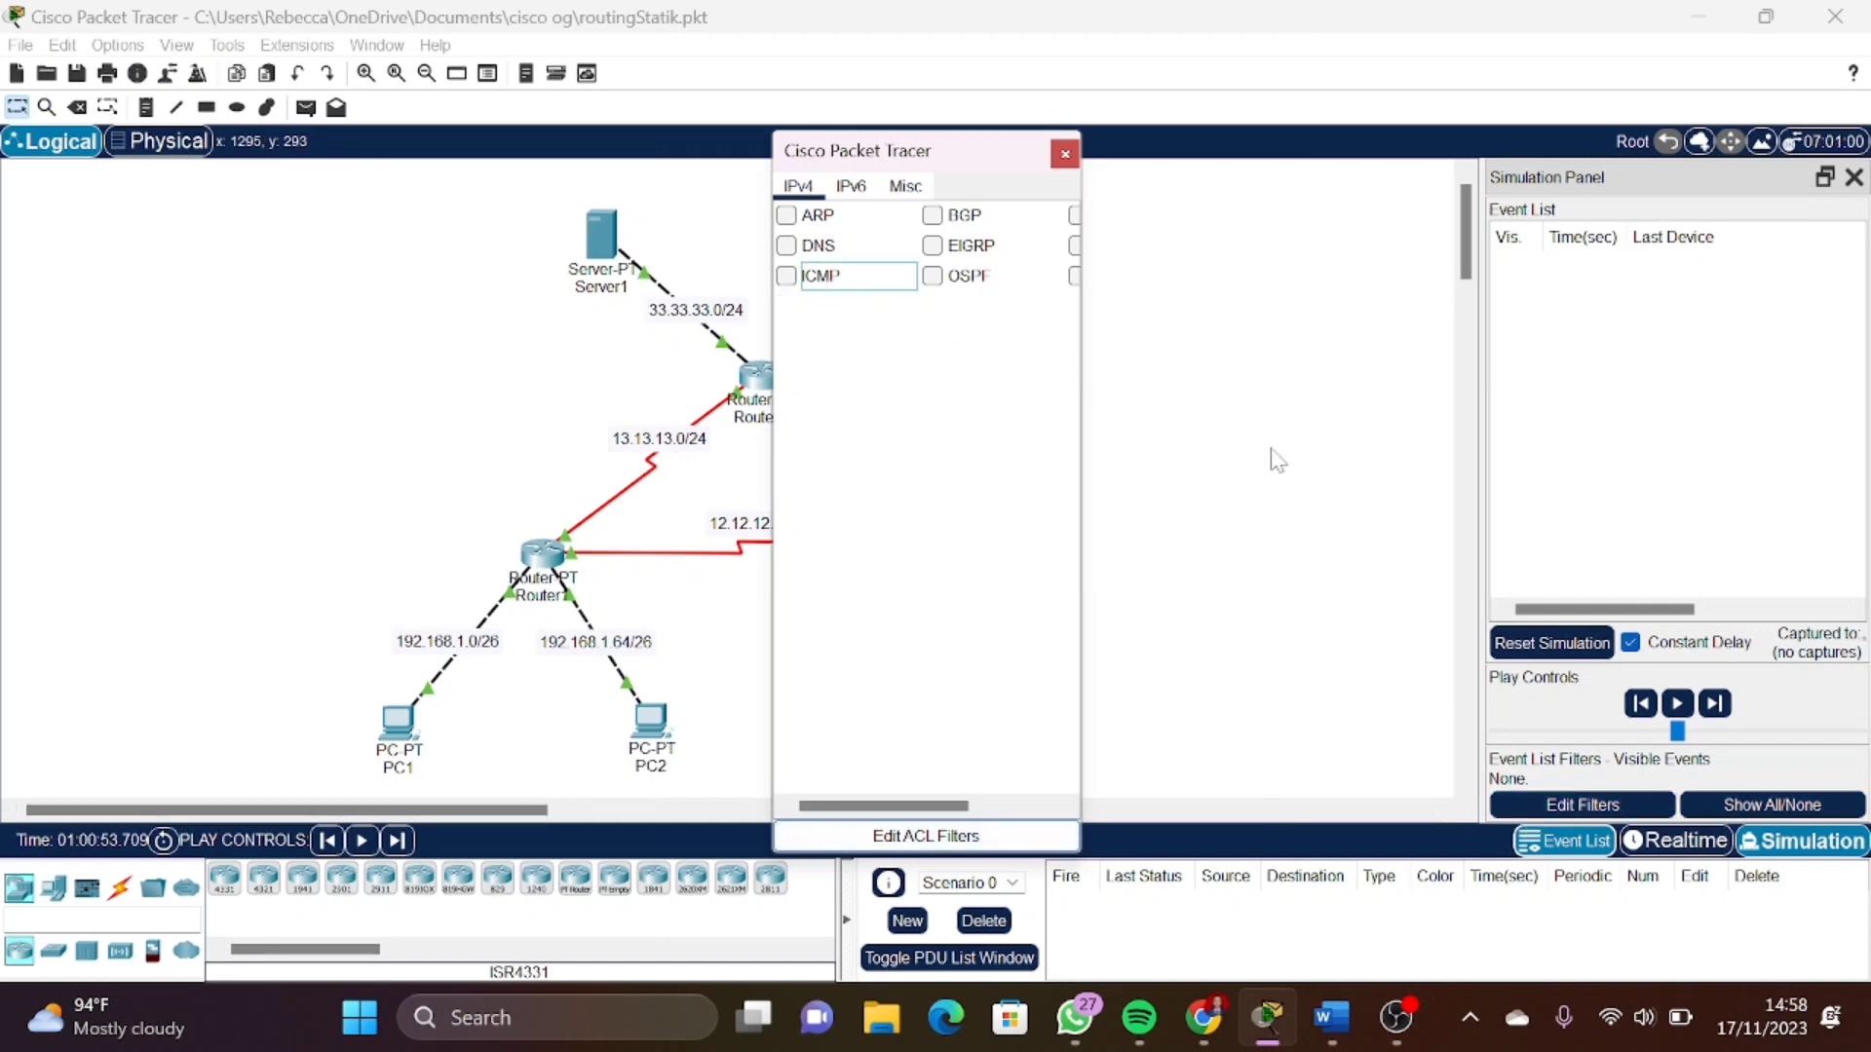
{"action": "left_click", "coordinate": [786, 276]}
{"action": "left_click", "coordinate": [1064, 156]}
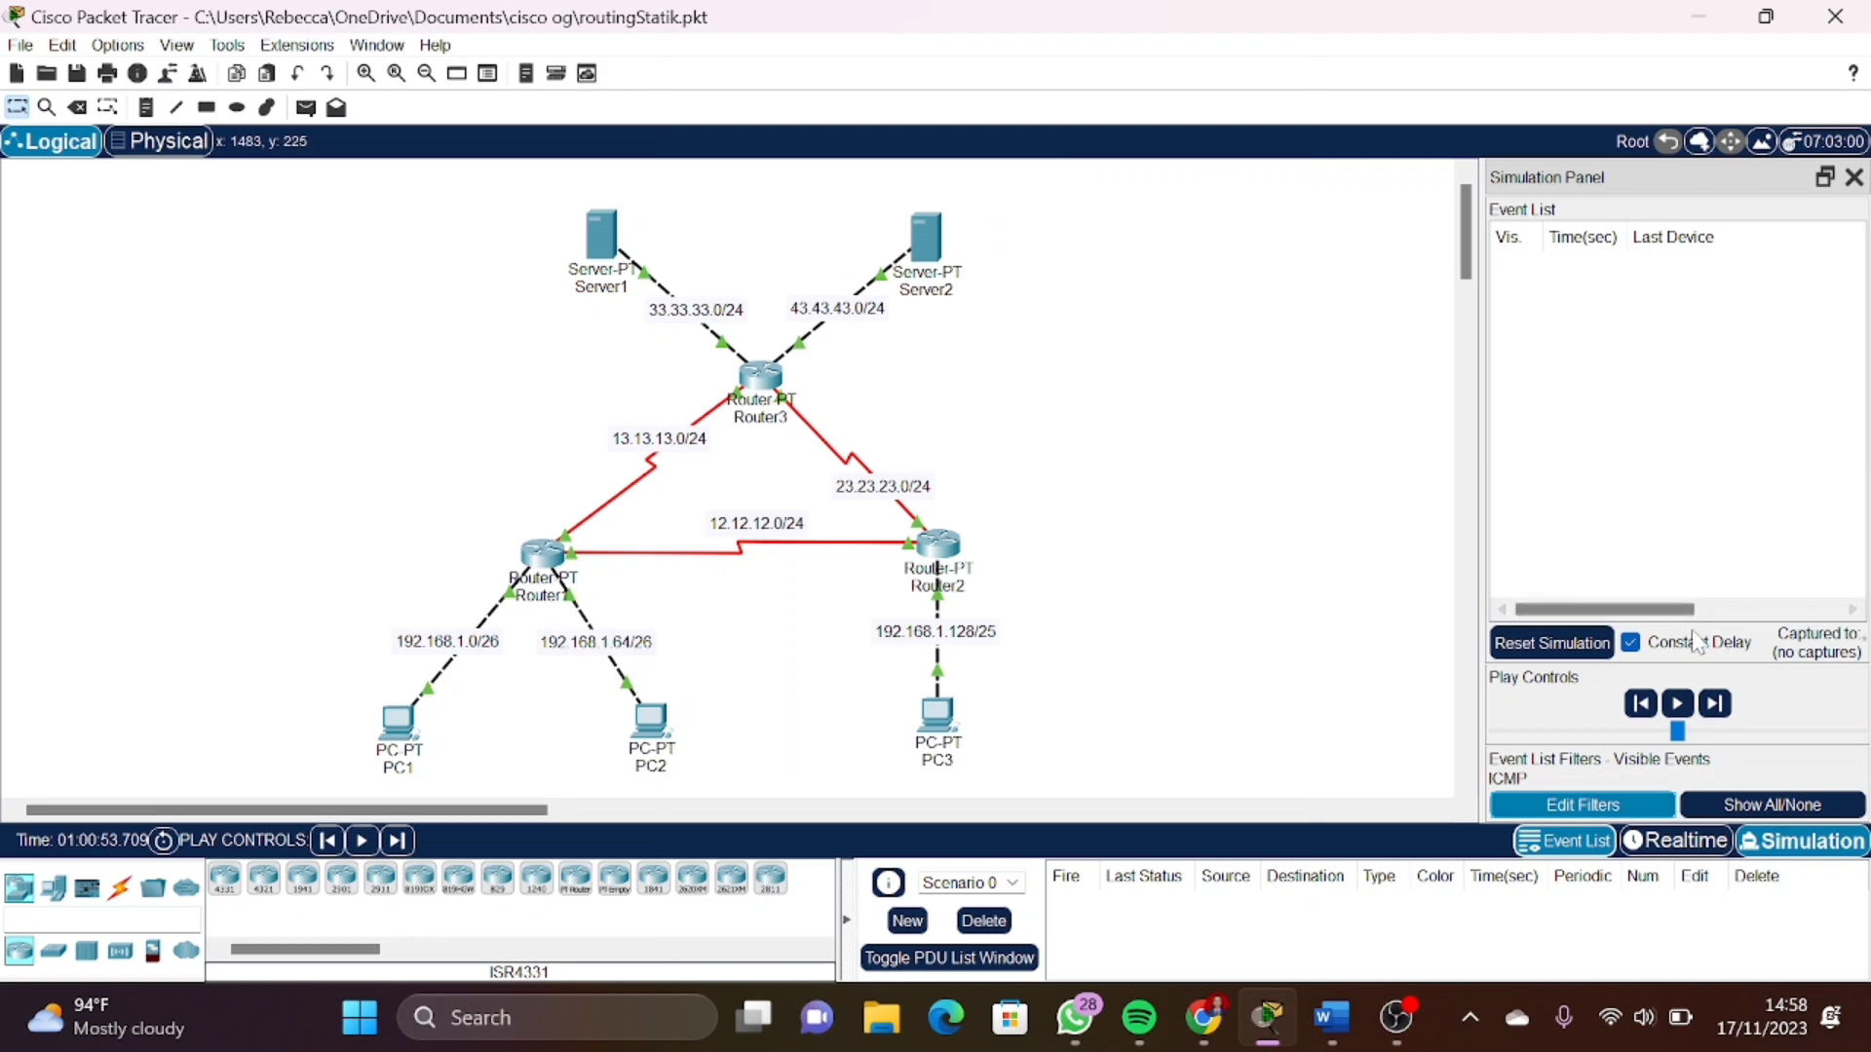
Check the first simulation test in the Word scenario document, then send a simple PDU from PC1 to PC2 in Packet Tracer and play it
{"action": "left_click", "coordinate": [1331, 1017]}
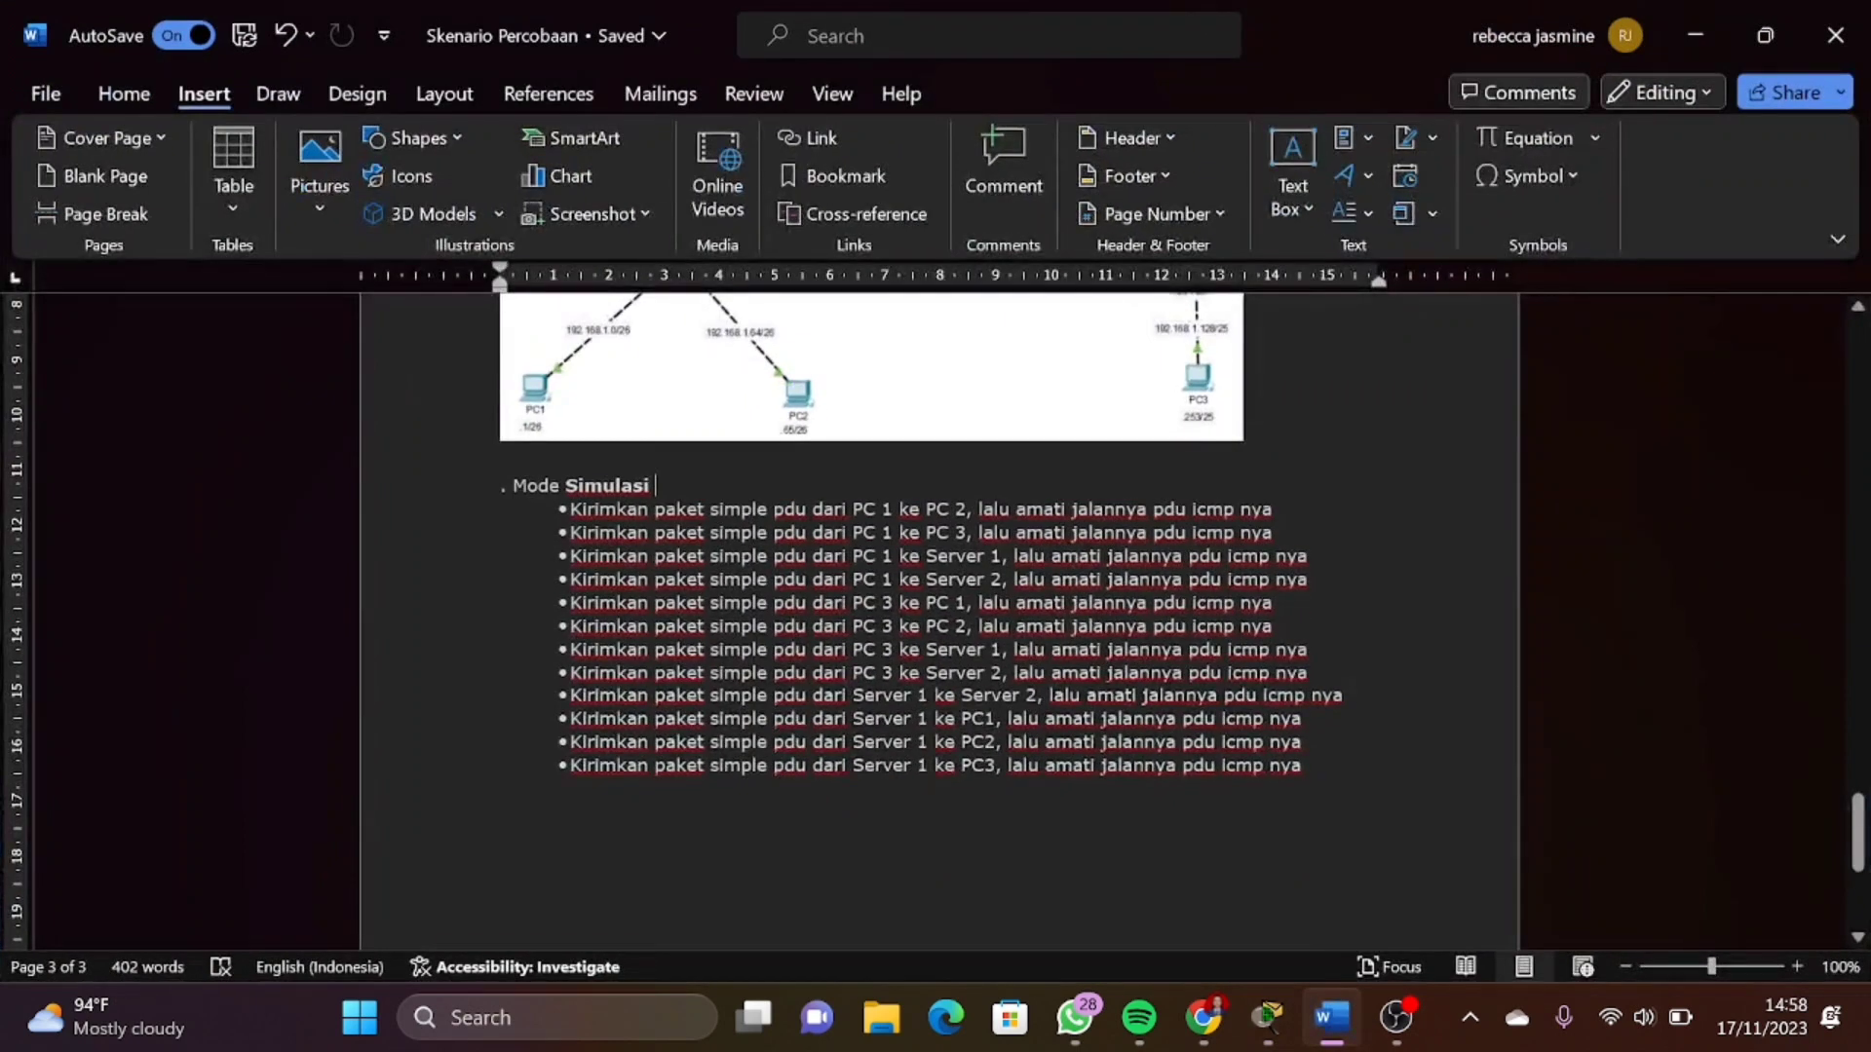
{"action": "left_click_drag", "start_coordinate": [852, 509], "coordinate": [967, 509]}
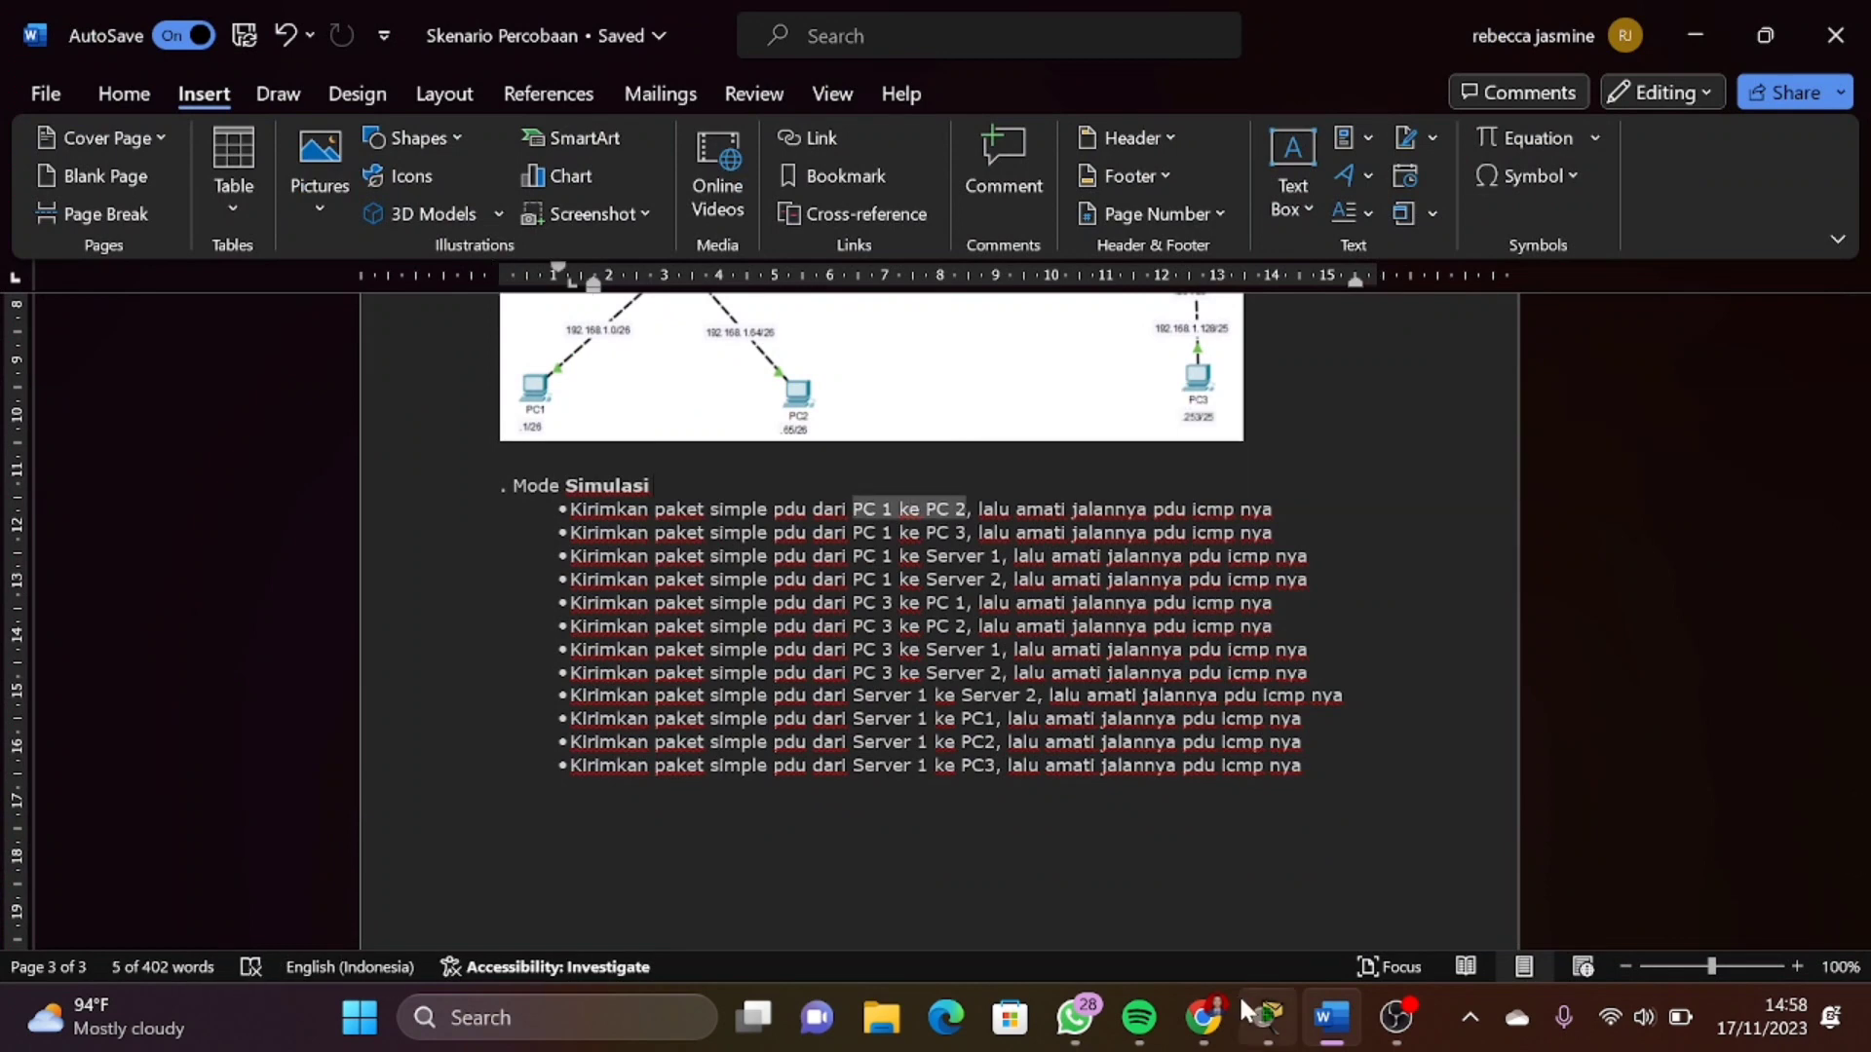
{"action": "left_click", "coordinate": [1267, 1018]}
{"action": "left_click", "coordinate": [307, 109]}
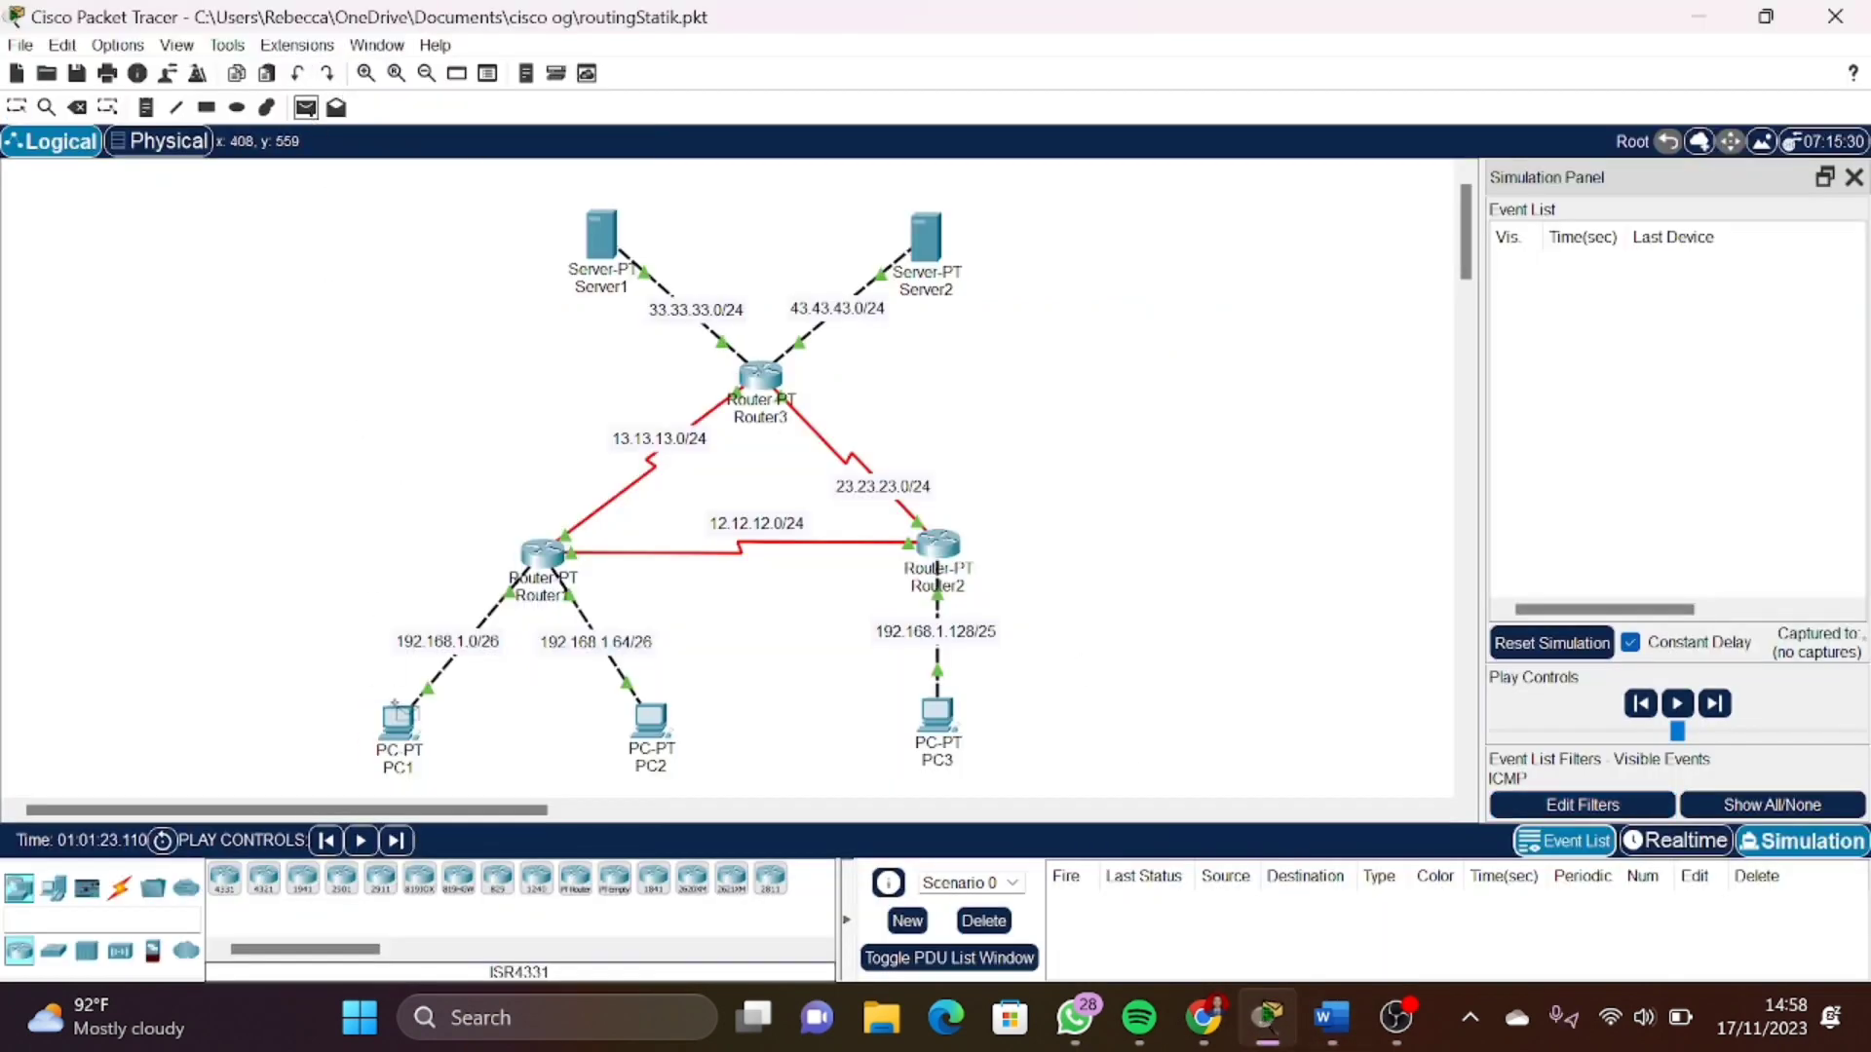
{"action": "left_click", "coordinate": [400, 721]}
{"action": "left_click", "coordinate": [649, 726]}
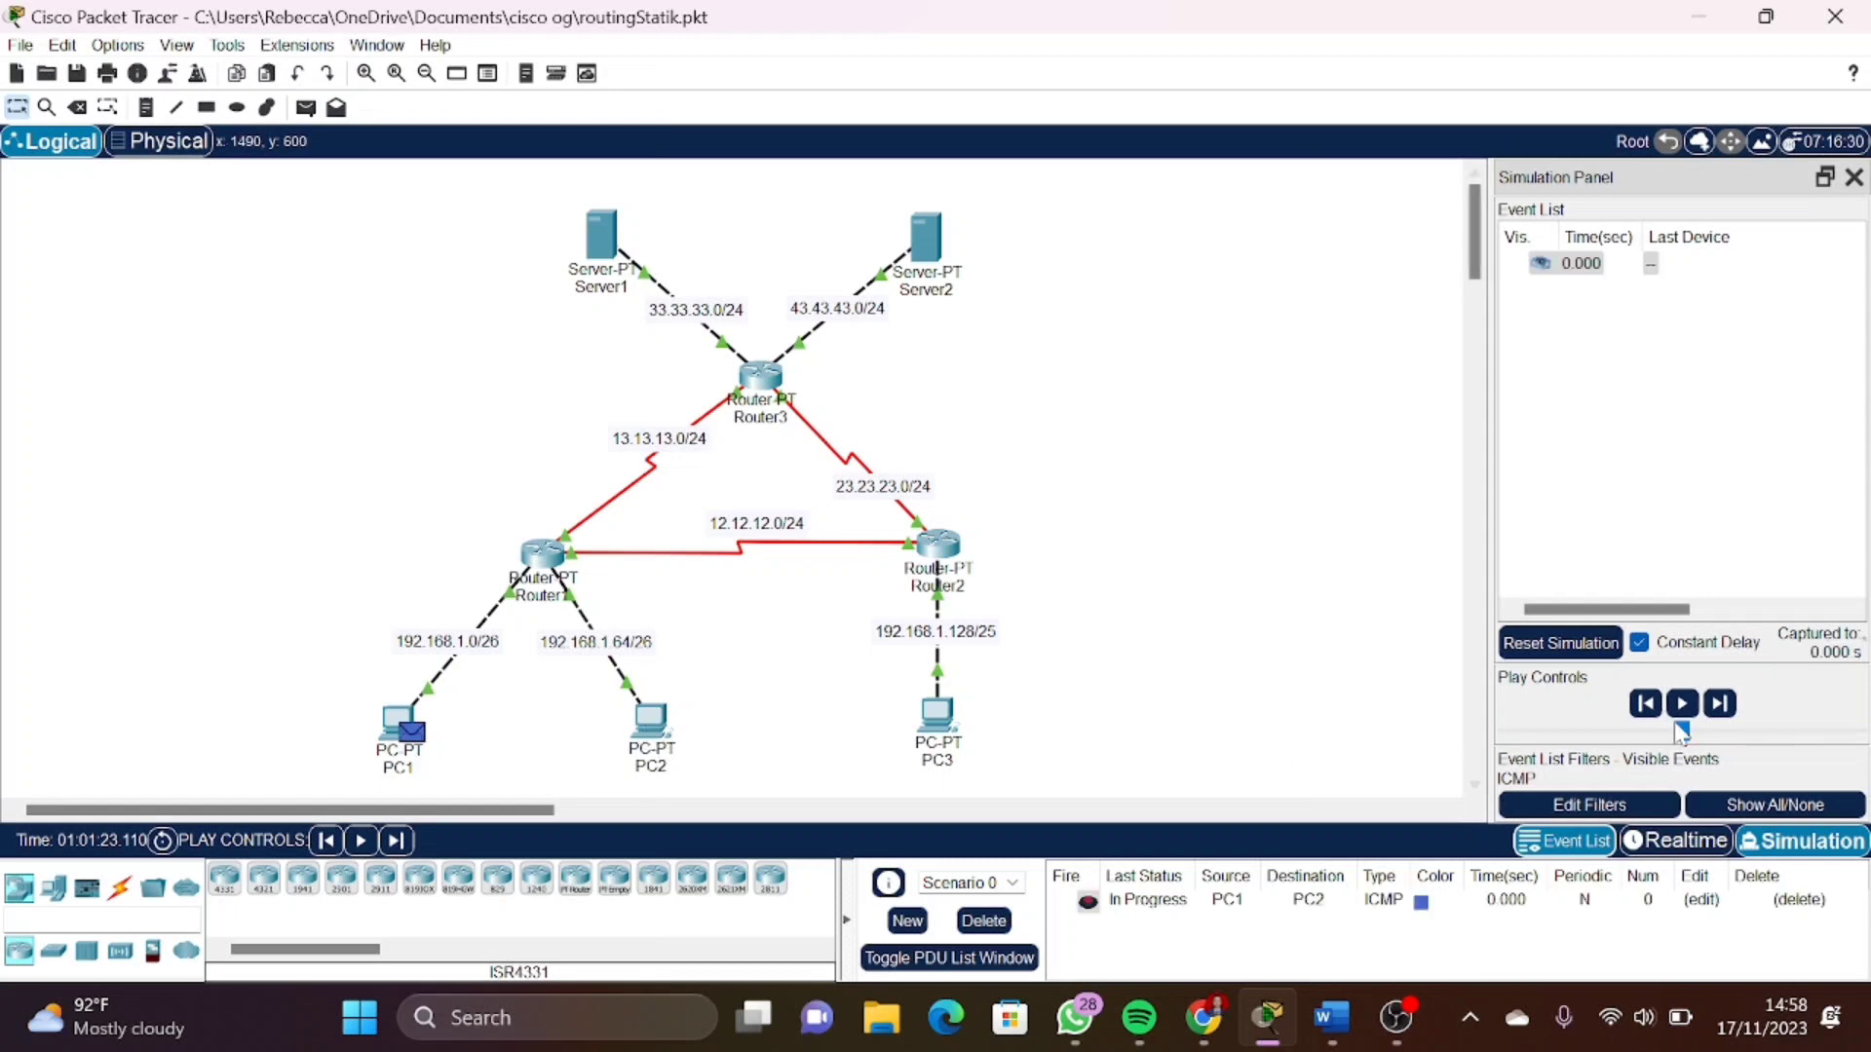
{"action": "left_click", "coordinate": [1682, 703]}
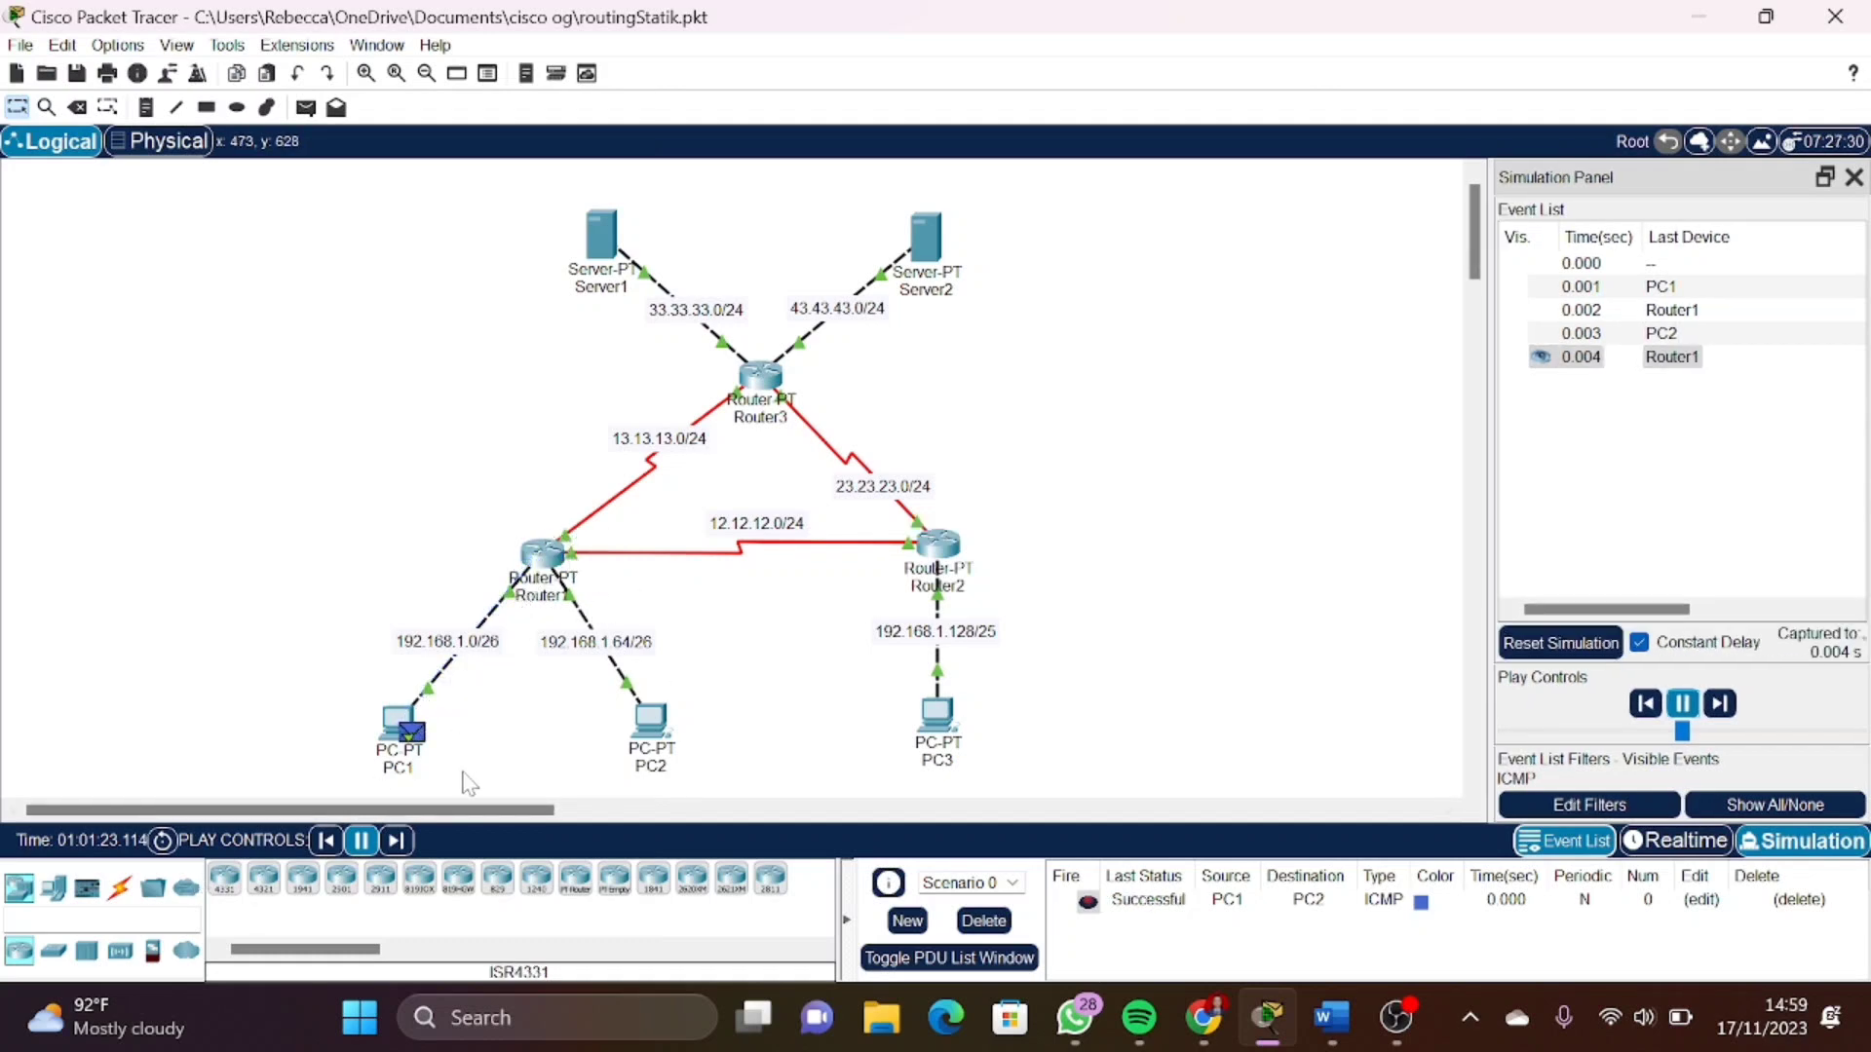
{"action": "left_click_drag", "start_coordinate": [355, 663], "coordinate": [467, 797]}
Switch to the Word document and record "(BERHASIL)" on an unbulleted line beneath the PC 1 to PC 2 test
{"action": "left_click", "coordinate": [1333, 1031]}
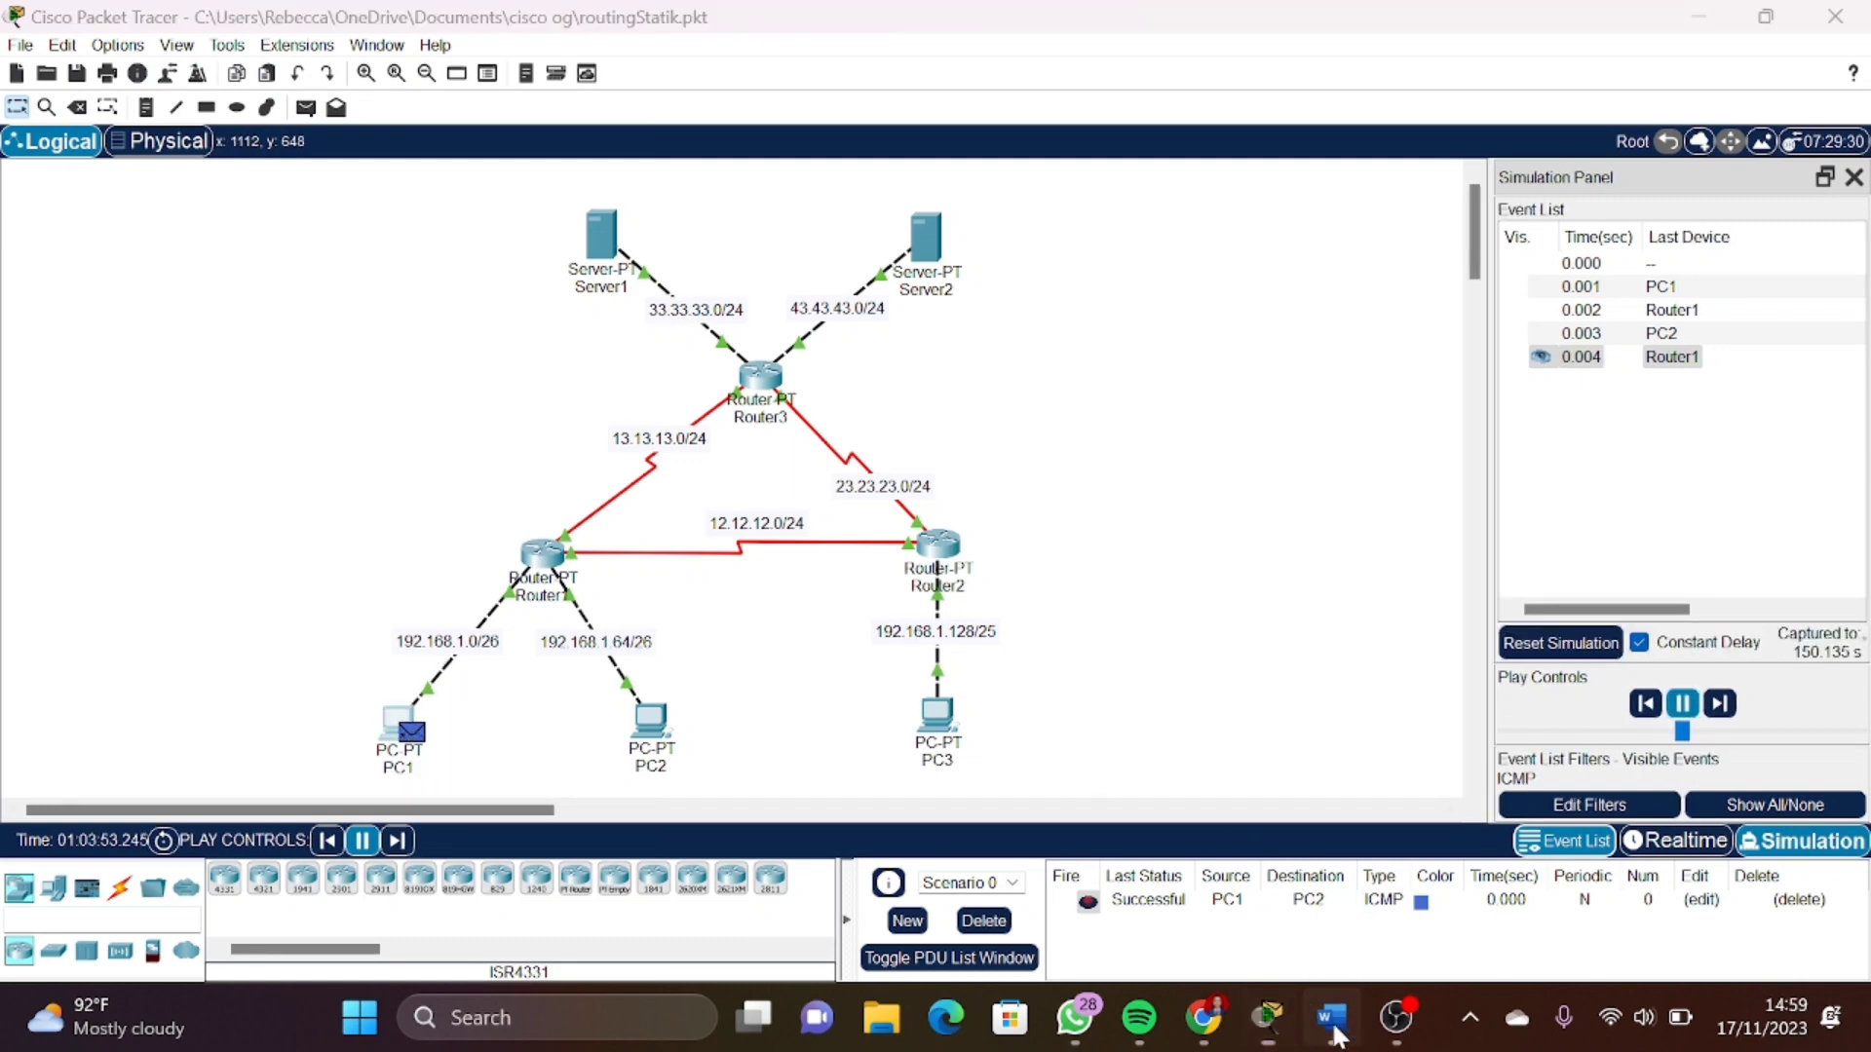
{"action": "left_click", "coordinate": [1273, 532]}
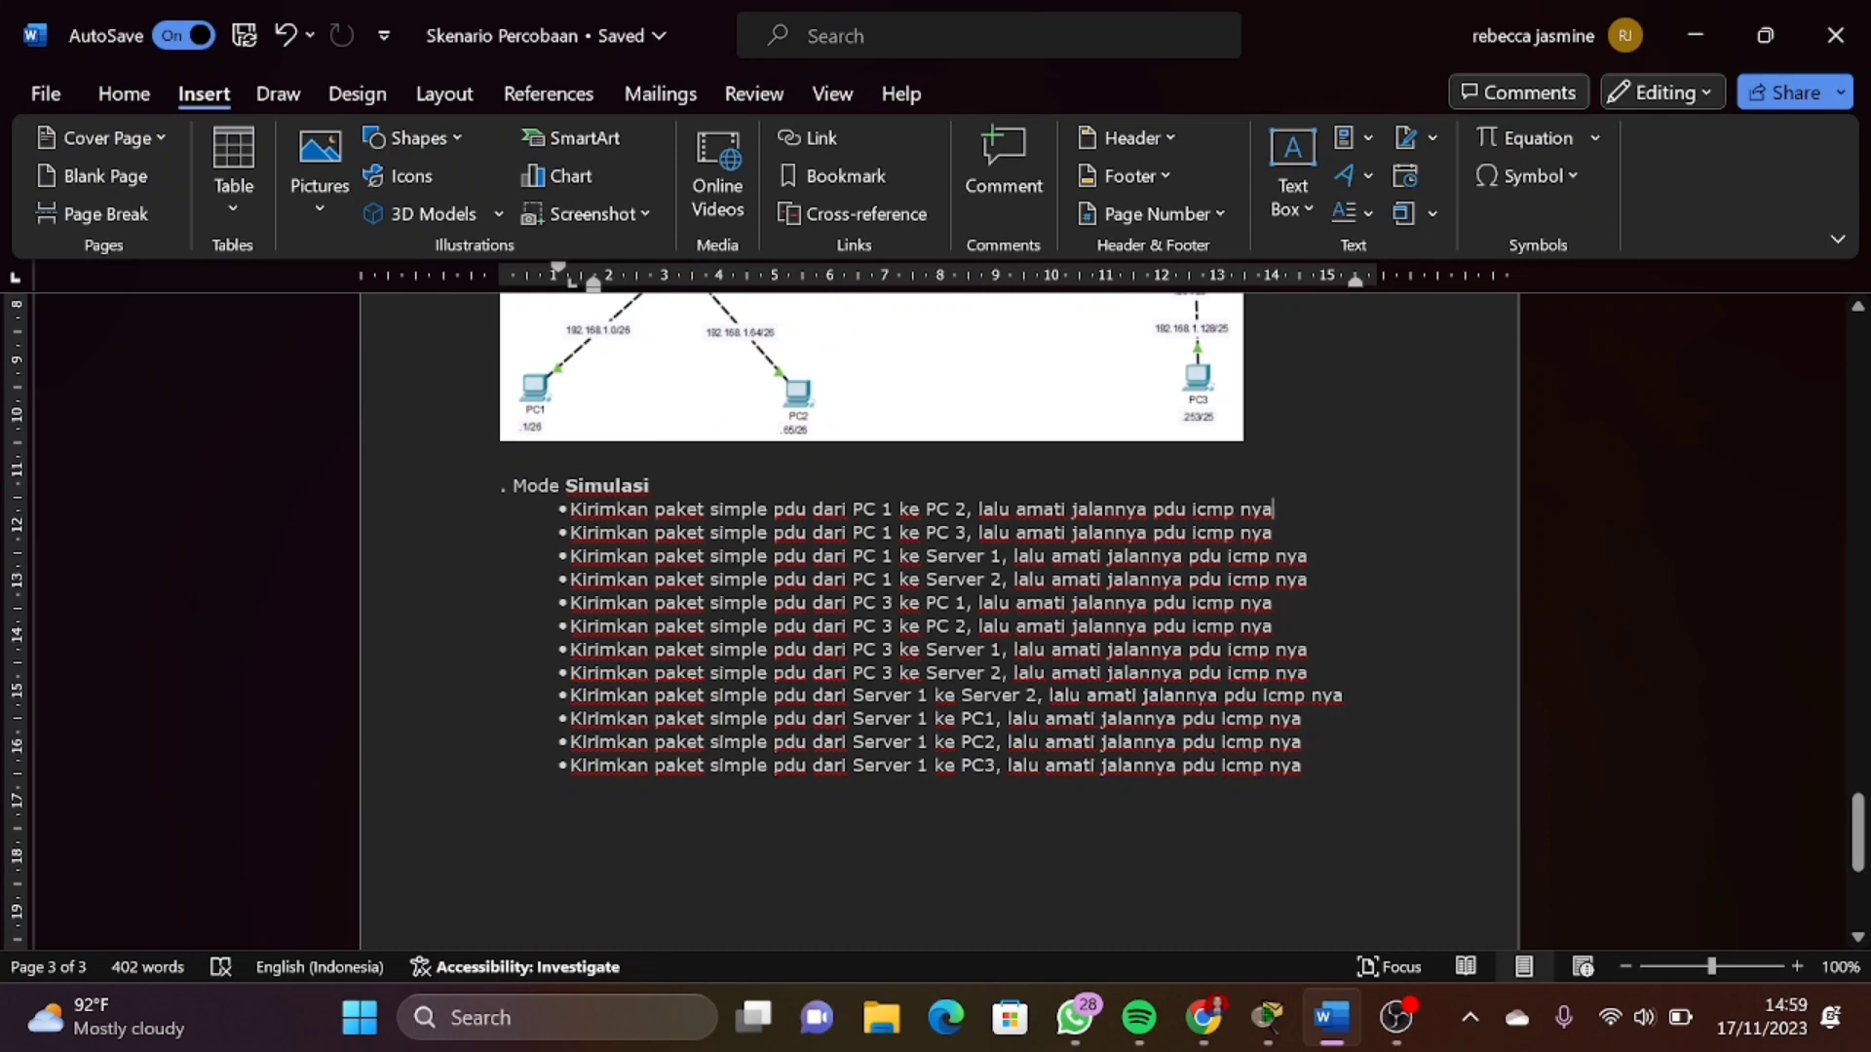
{"action": "key", "text": "Return"}
{"action": "key", "text": "BackSpace"}
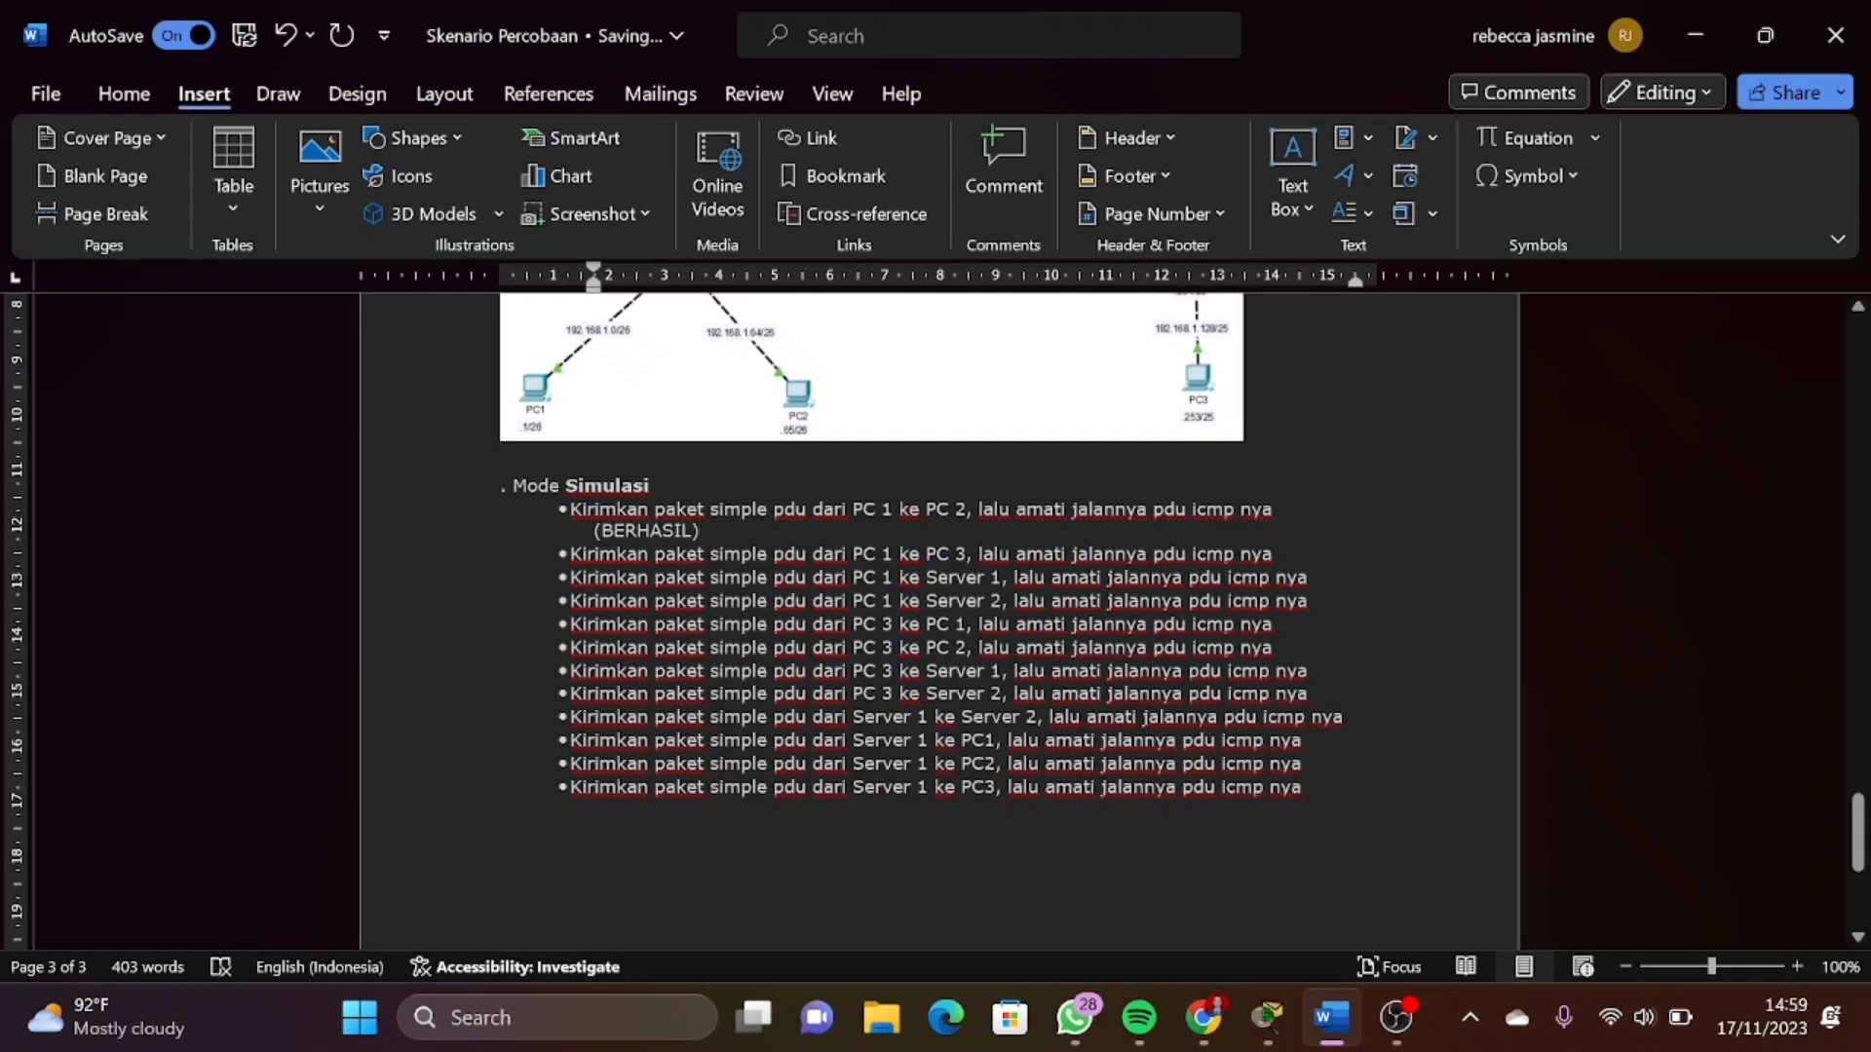
Mark the PC 1 to PC 3 test in Word, return to Packet Tracer, send a simple PDU from PC1 to PC3 and play it
{"action": "left_click_drag", "start_coordinate": [852, 554], "coordinate": [977, 553]}
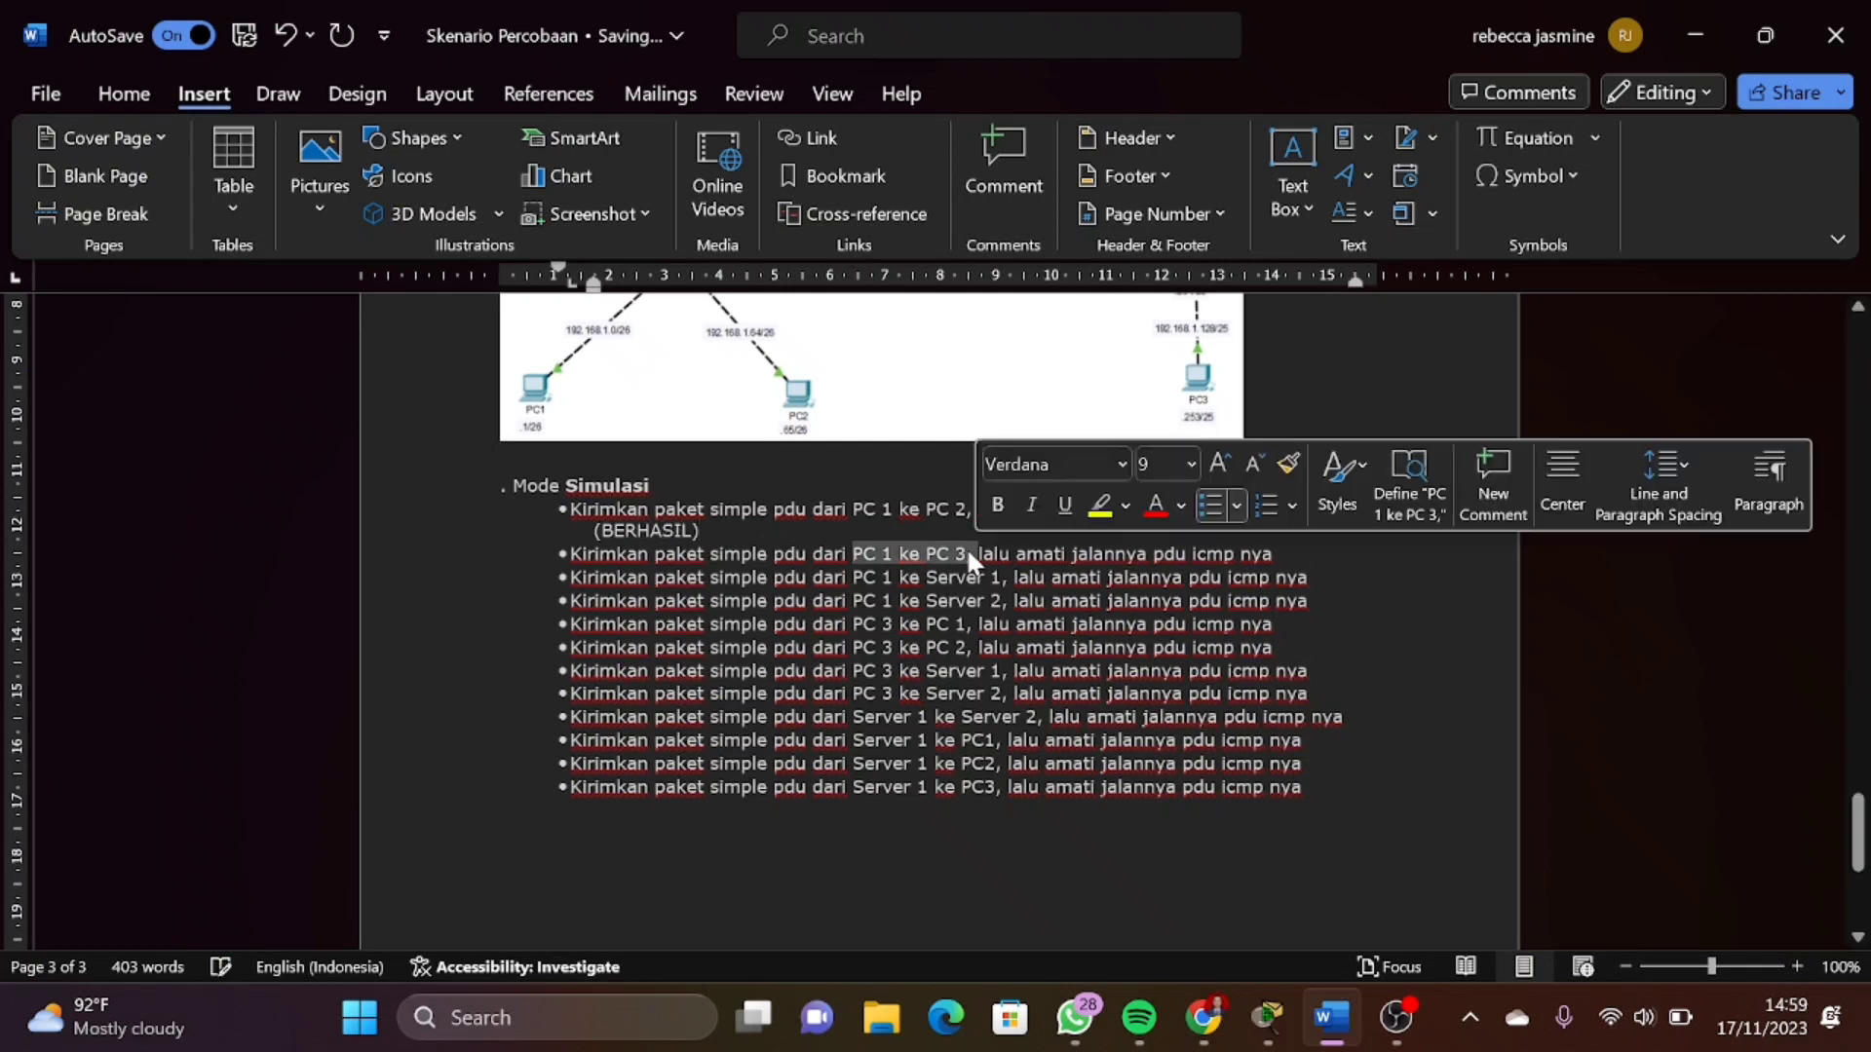
{"action": "left_click", "coordinate": [1267, 1018]}
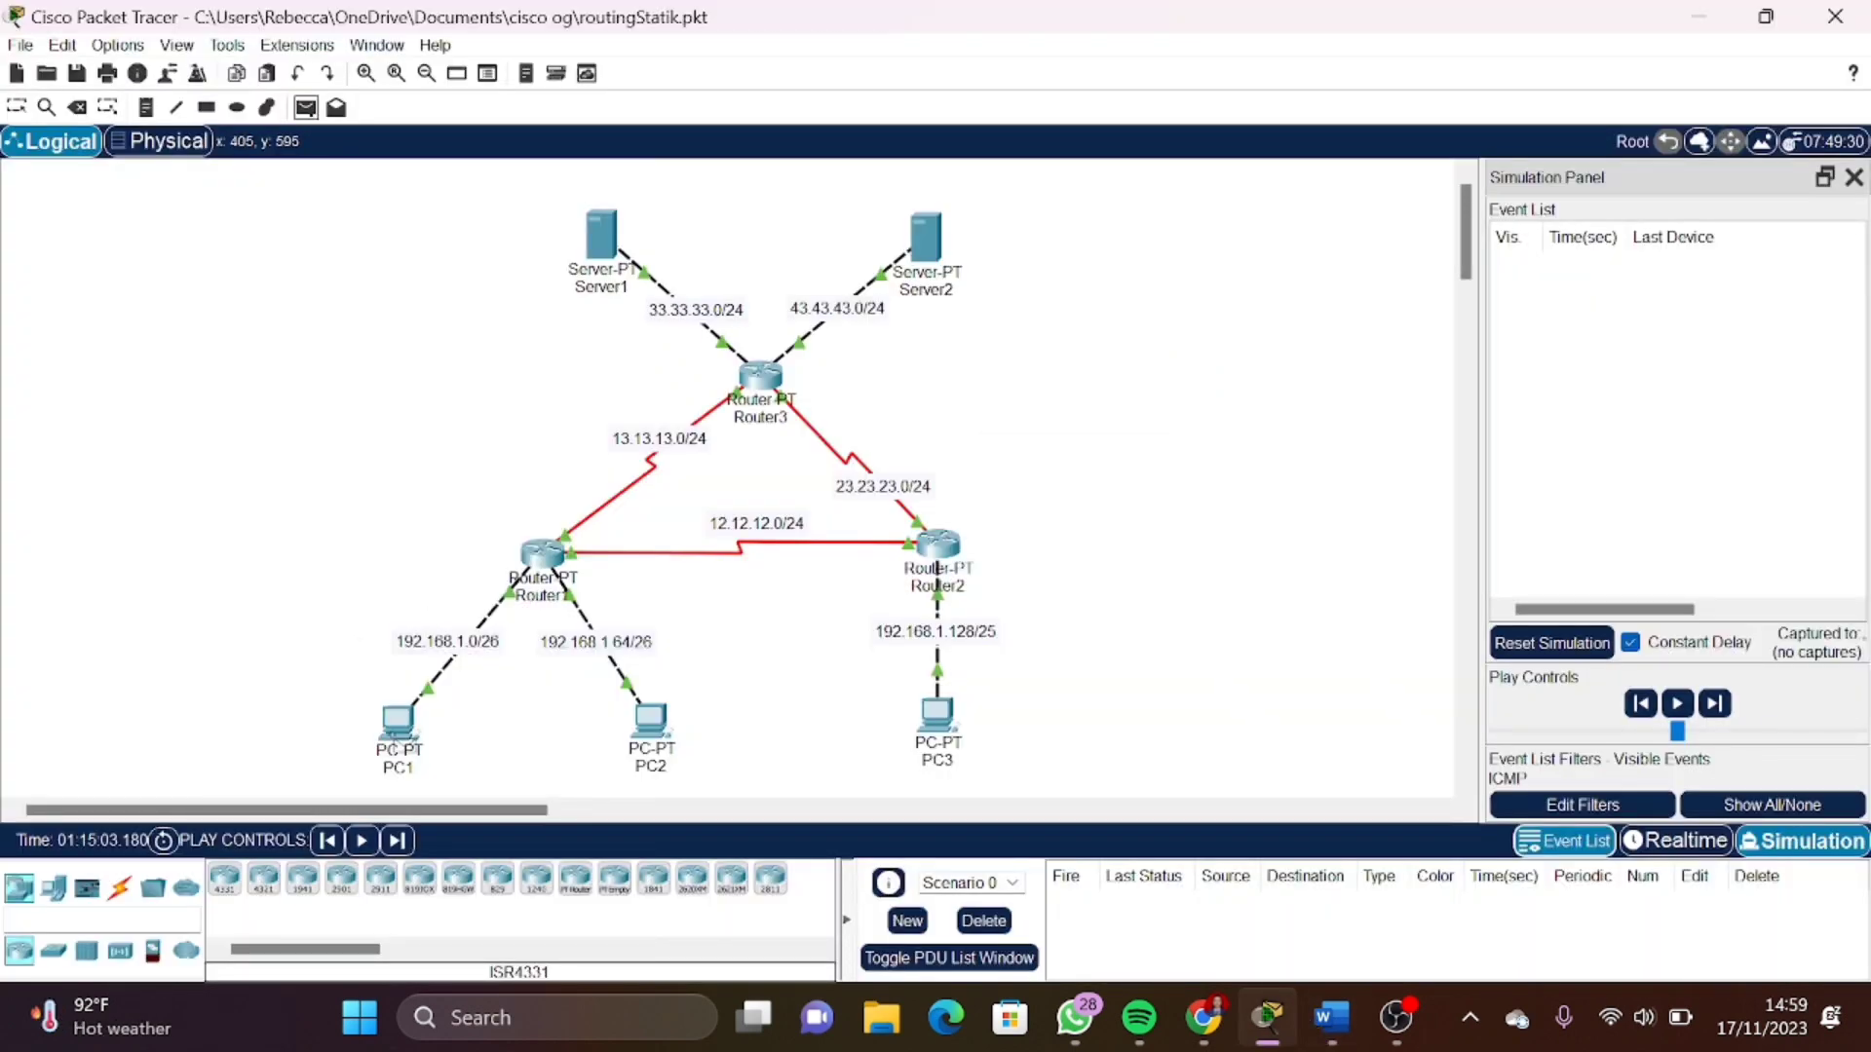
{"action": "left_click", "coordinate": [397, 723]}
{"action": "left_click", "coordinate": [951, 726]}
{"action": "left_click", "coordinate": [1683, 703]}
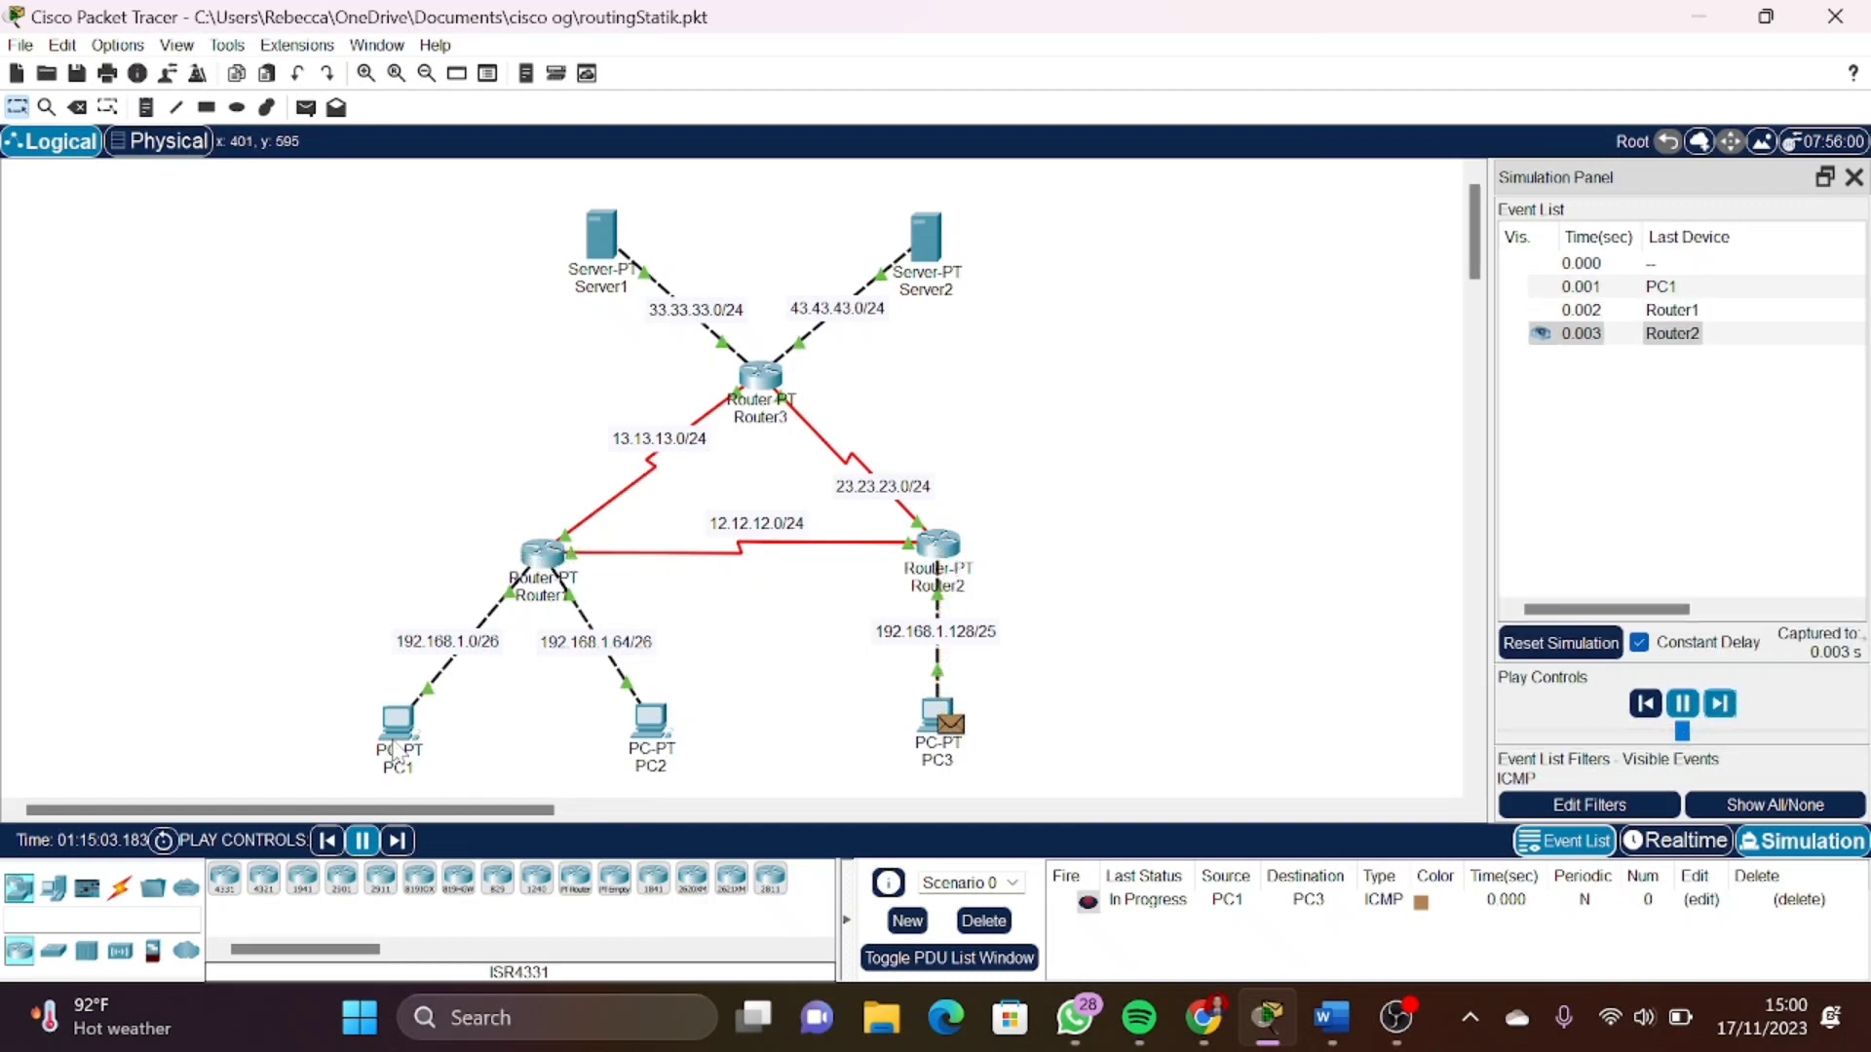
Follow the PC1 to PC3 packet's round trip, then switch to Word and record "(BERHASIL)" on an unbulleted line beneath the PC 1 to PC 3 test
{"action": "mouse_move", "coordinate": [396, 749]}
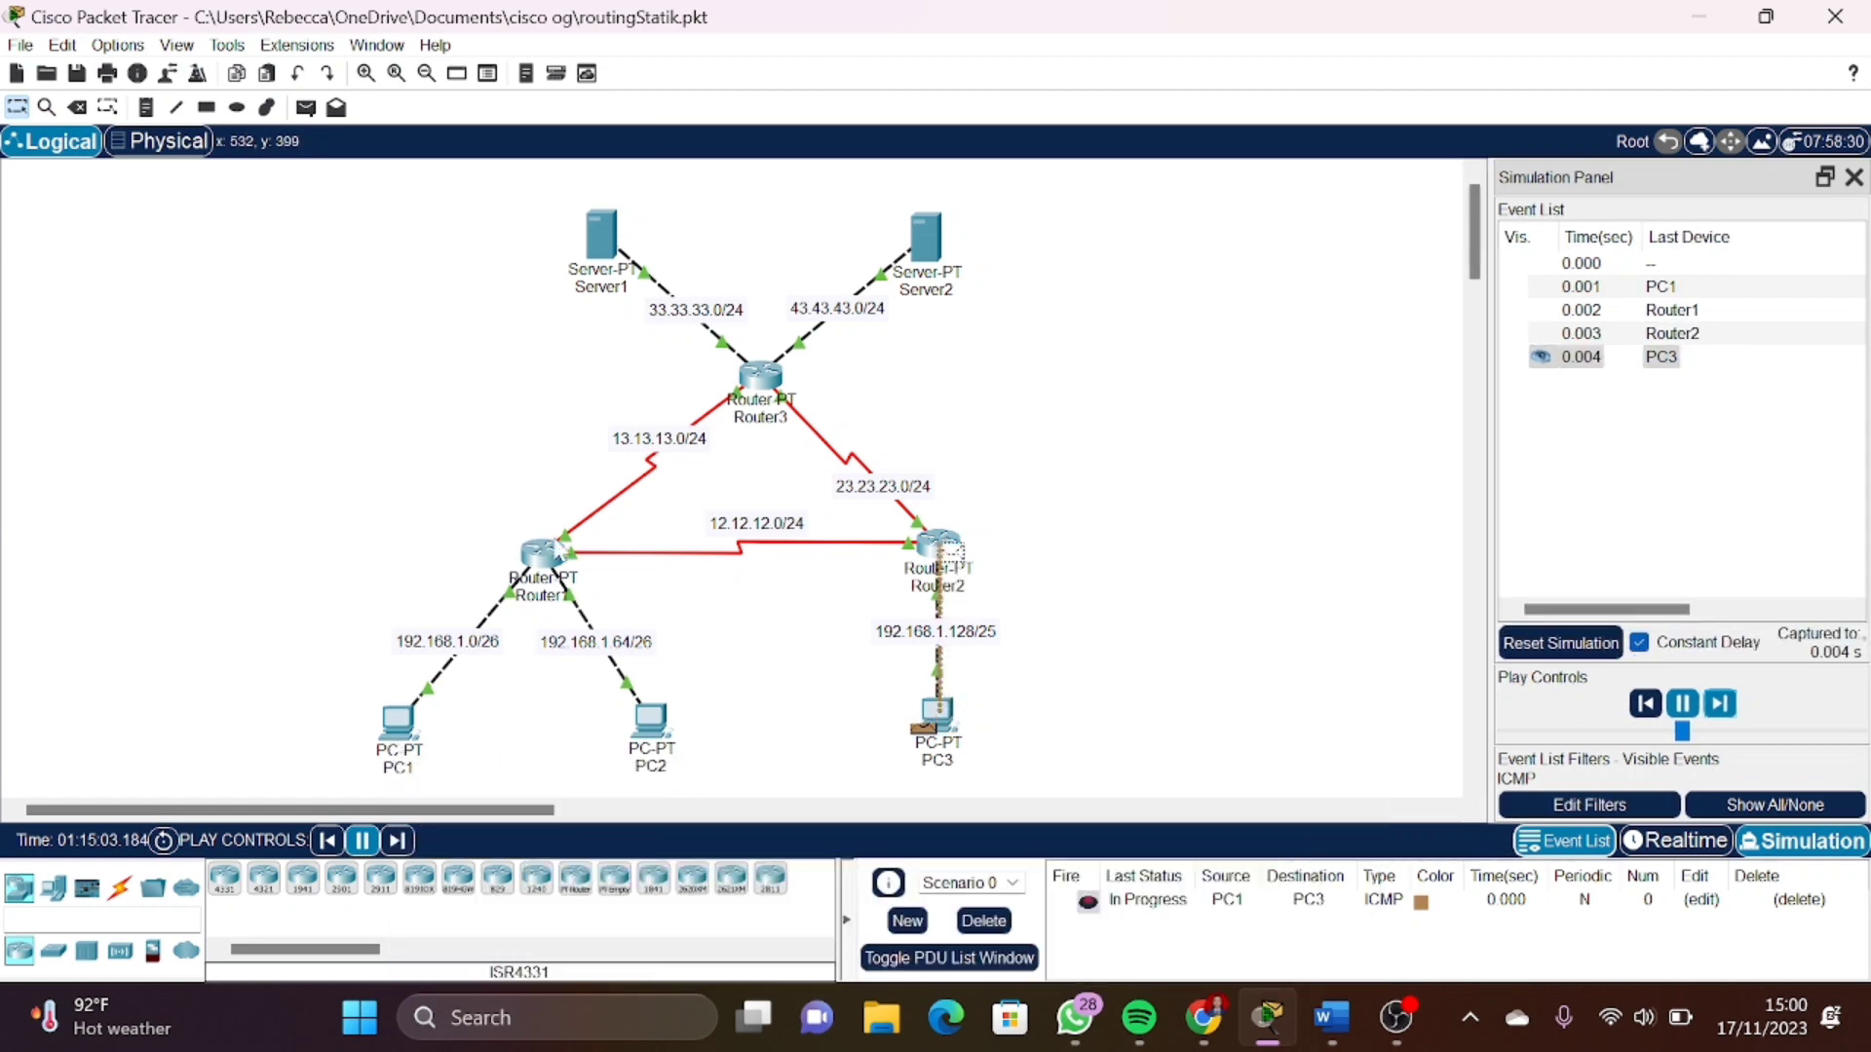
{"action": "mouse_move", "coordinate": [923, 780]}
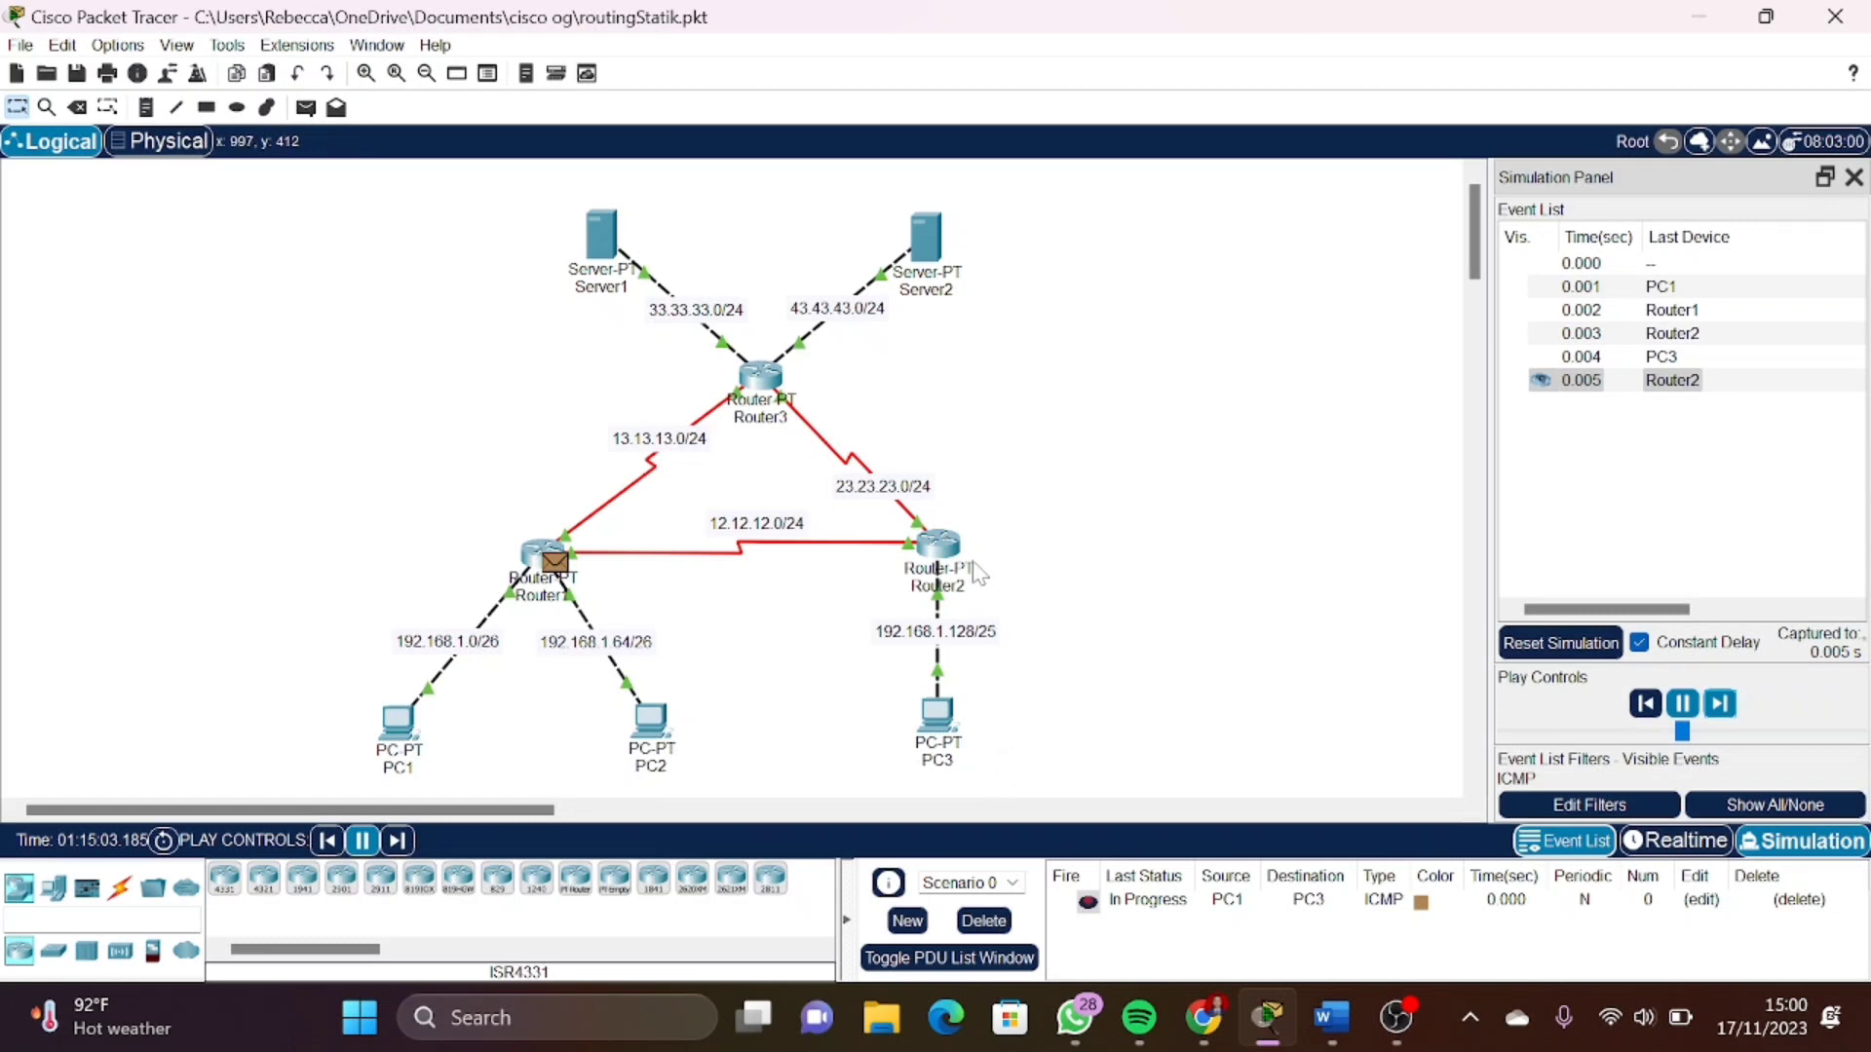
{"action": "mouse_move", "coordinate": [975, 572]}
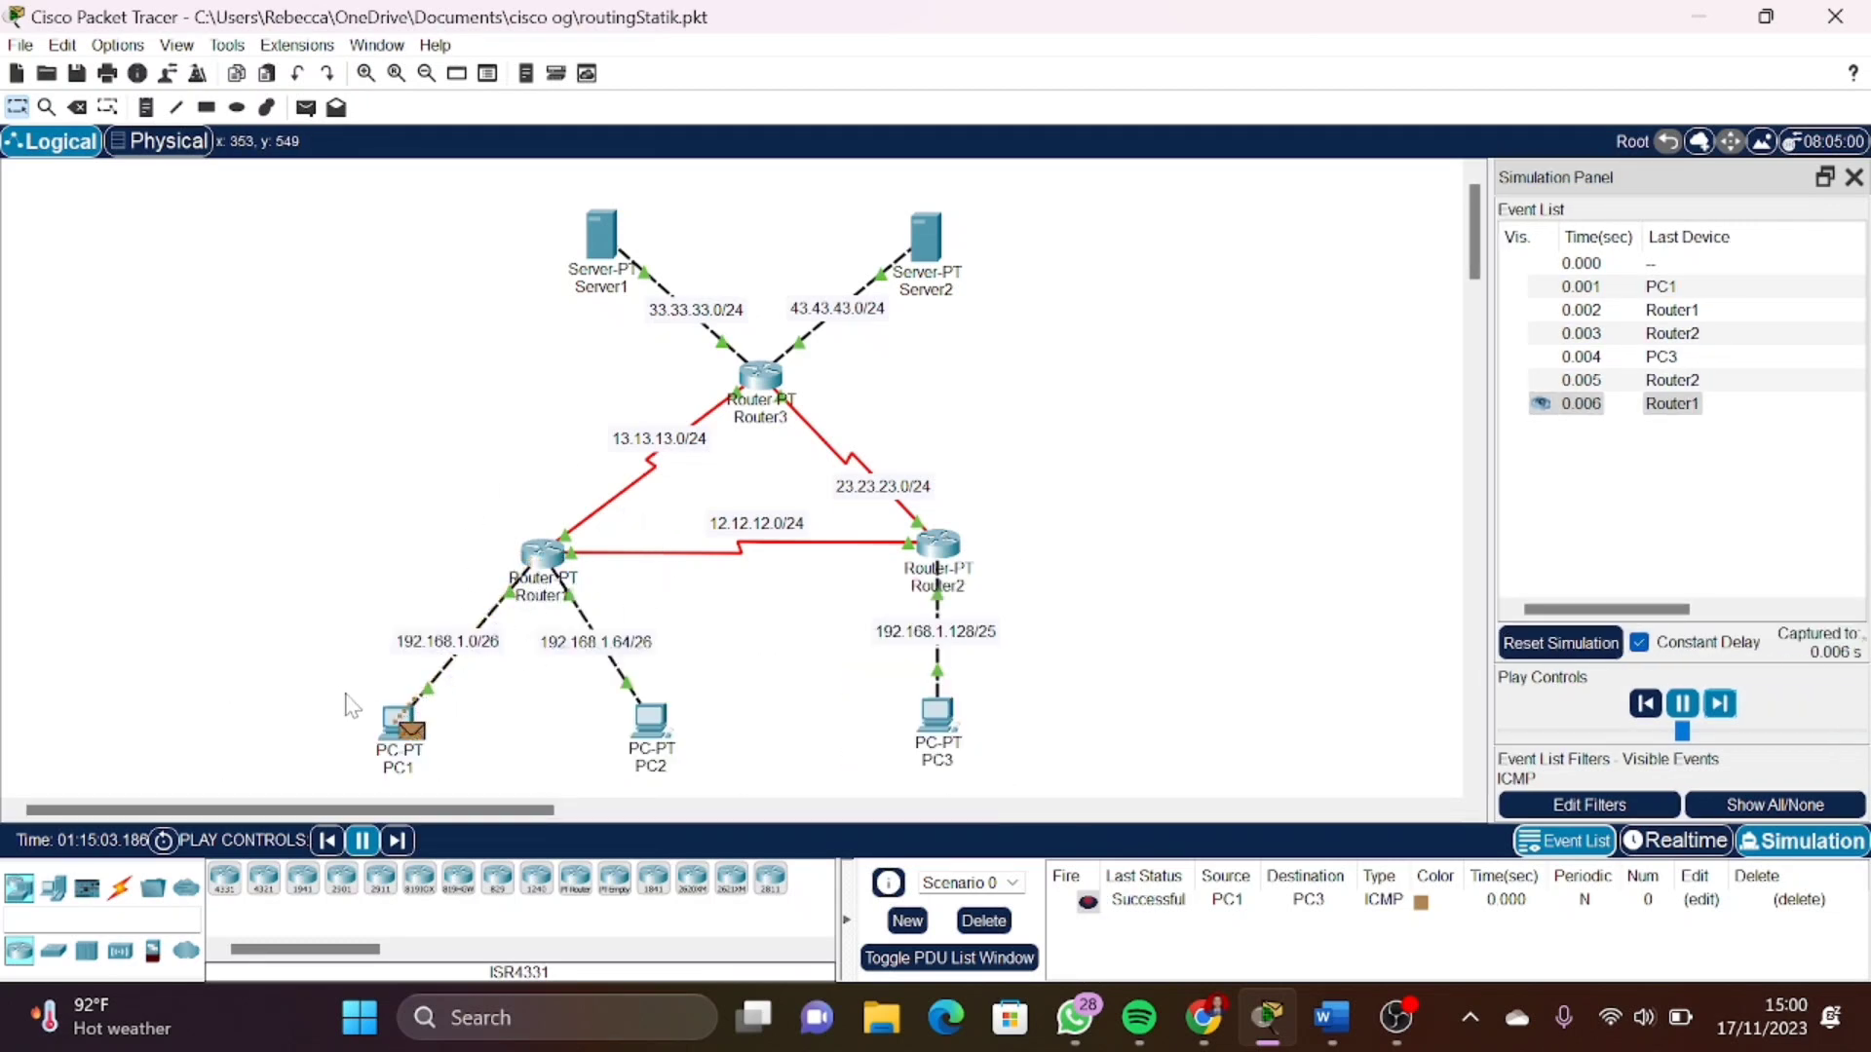
{"action": "left_click_drag", "start_coordinate": [328, 684], "coordinate": [492, 805]}
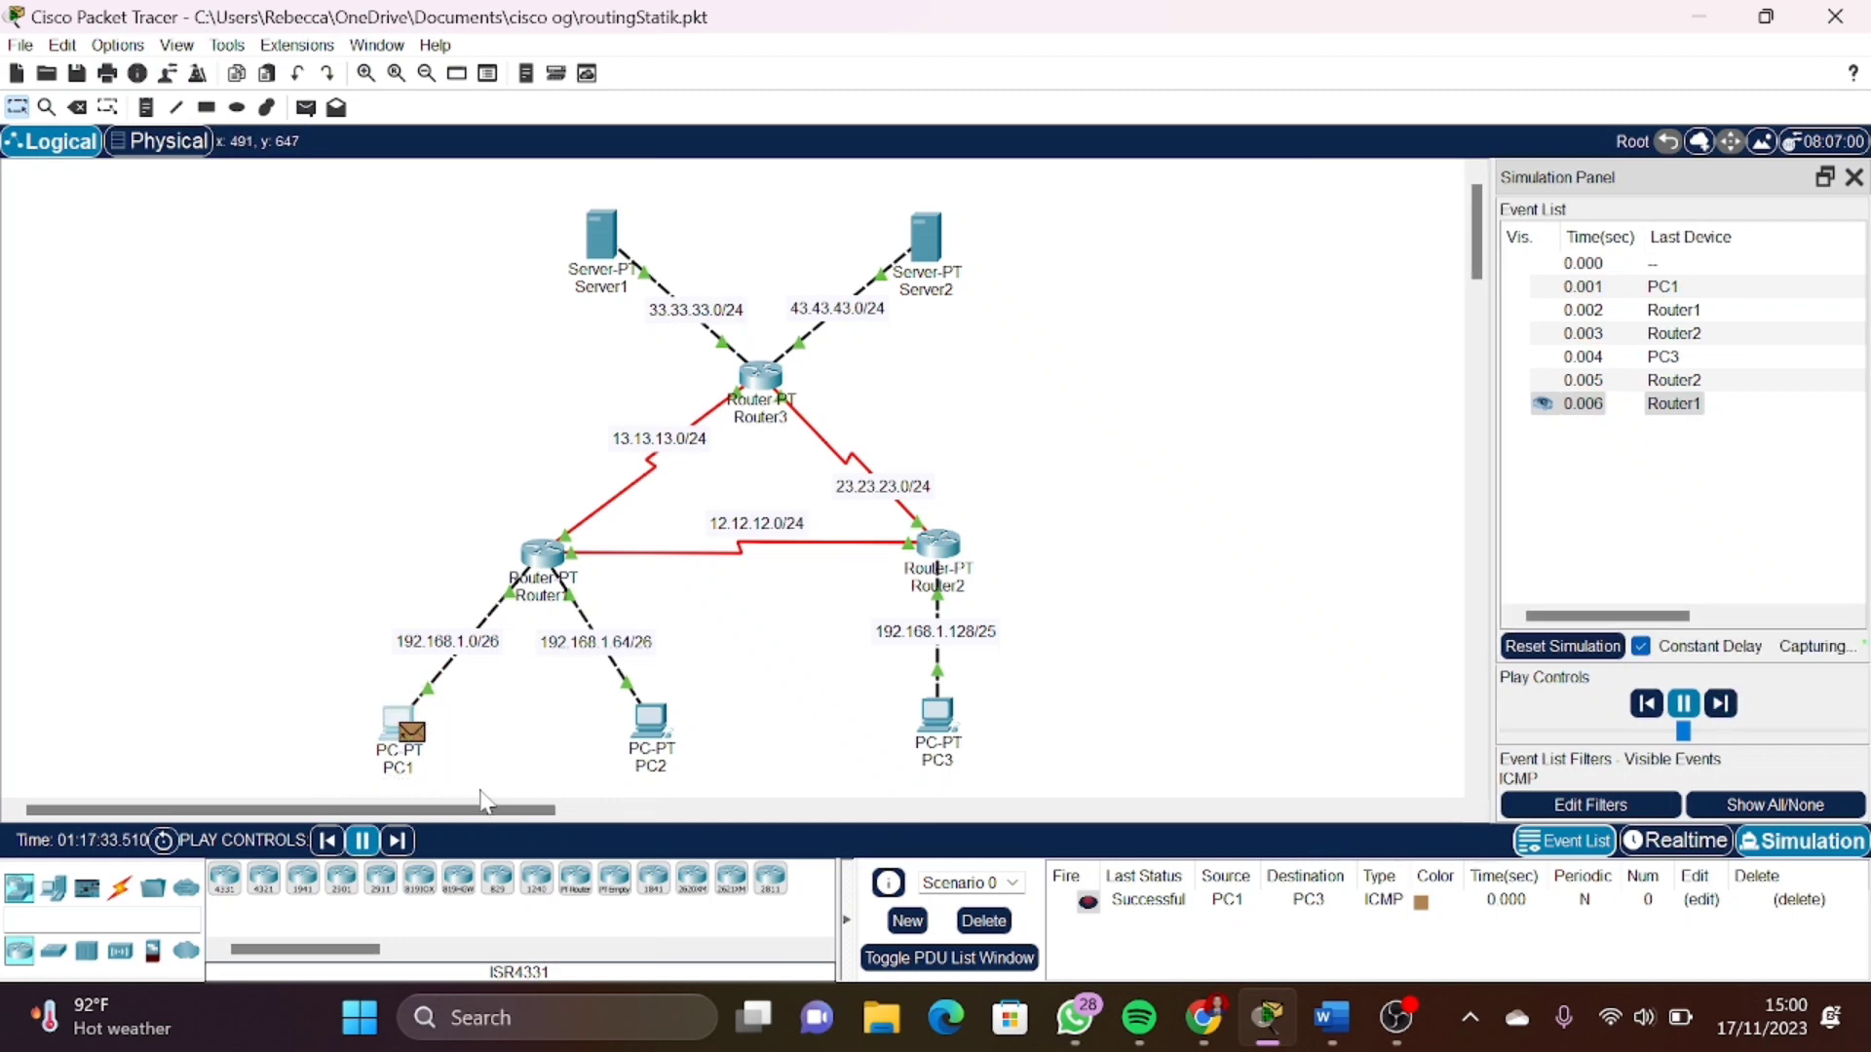
{"action": "left_click", "coordinate": [1331, 1017]}
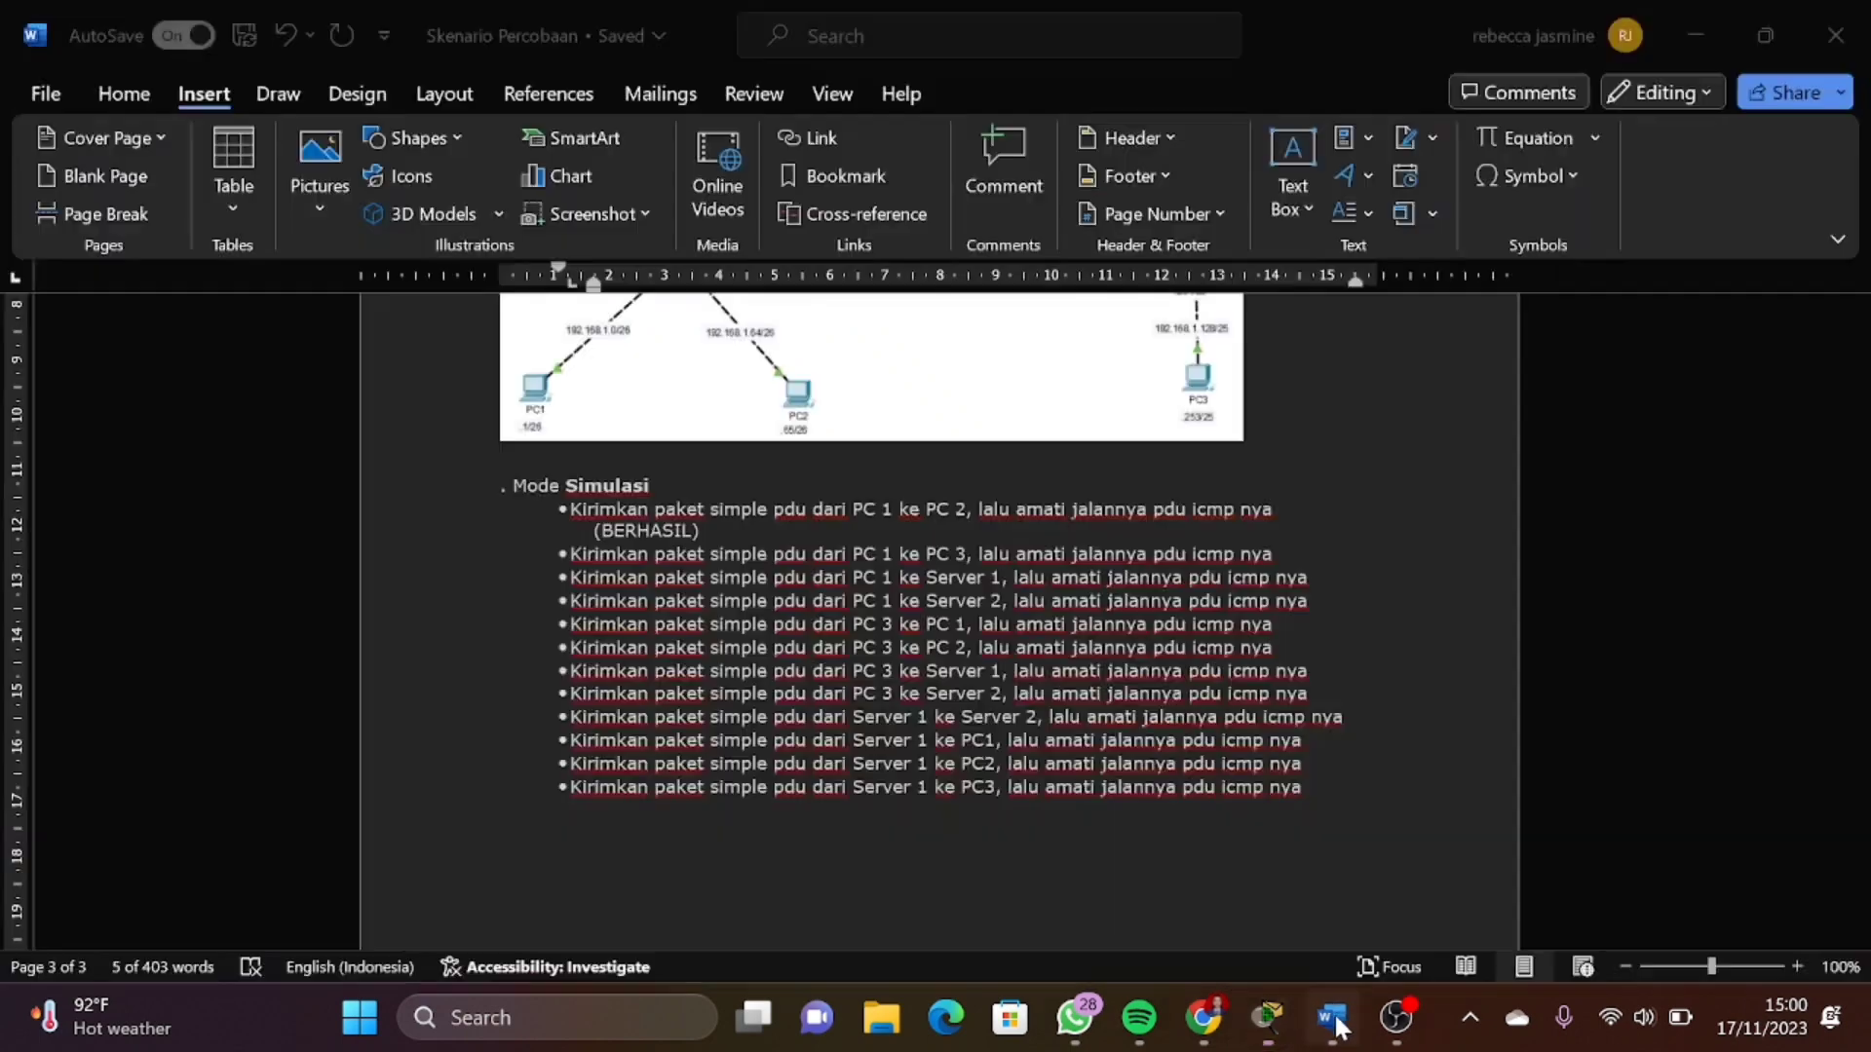
{"action": "left_click", "coordinate": [1273, 554]}
{"action": "key", "text": "Return"}
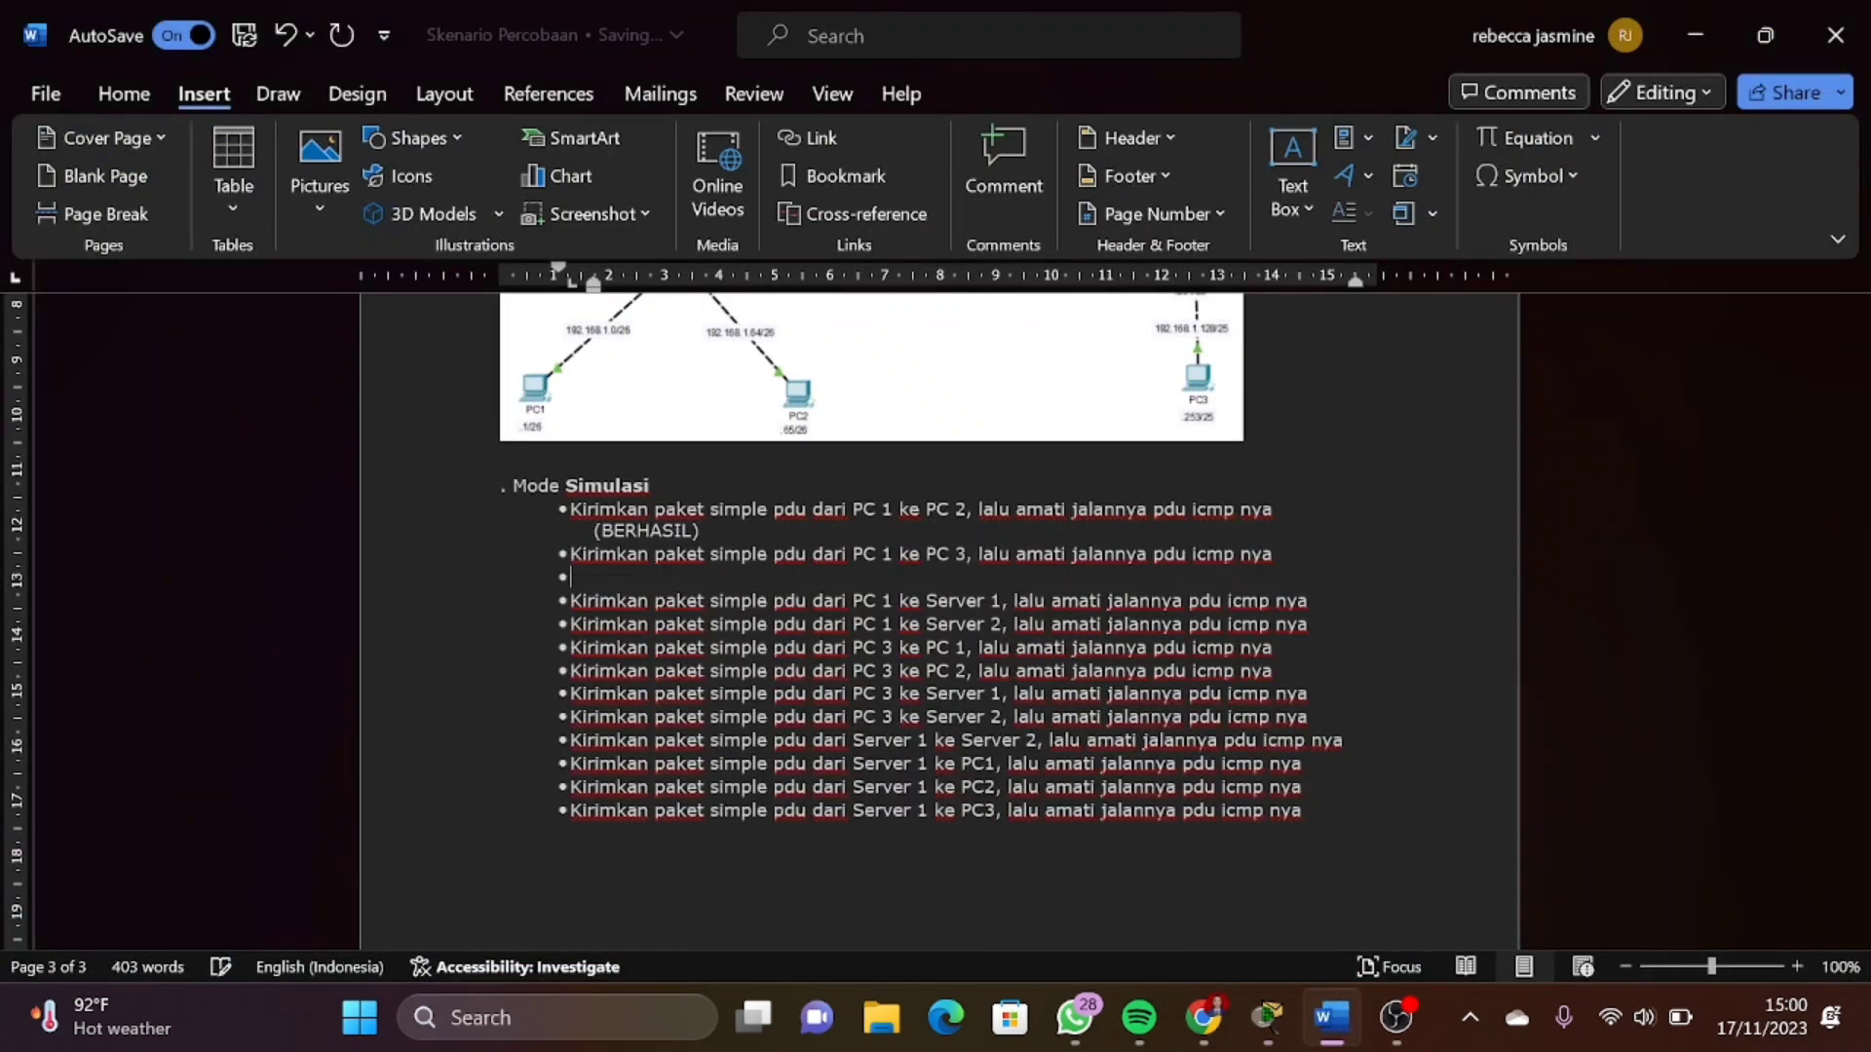
{"action": "key", "text": "BackSpace"}
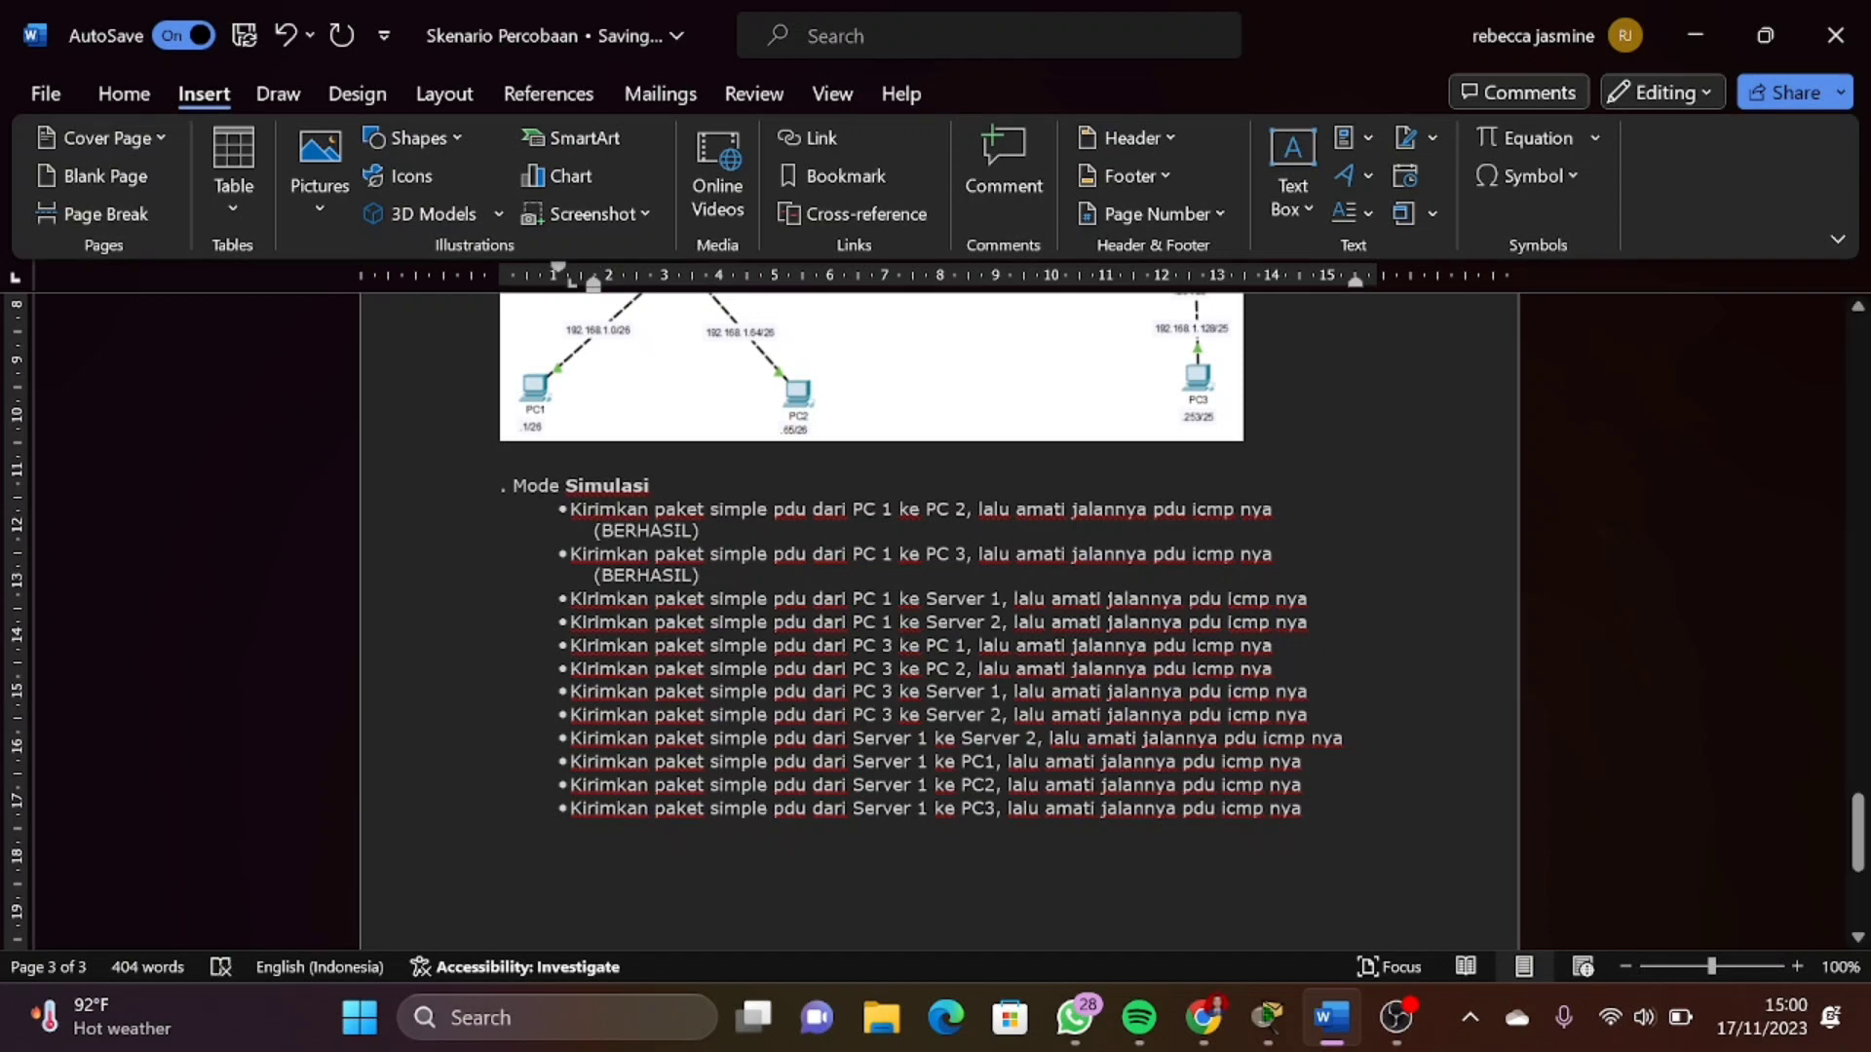
Mark the PC 1 to Server 1 test in Word, return to Packet Tracer, send a simple PDU from PC1 to Server1 and play it
{"action": "left_click_drag", "start_coordinate": [852, 598], "coordinate": [1001, 598]}
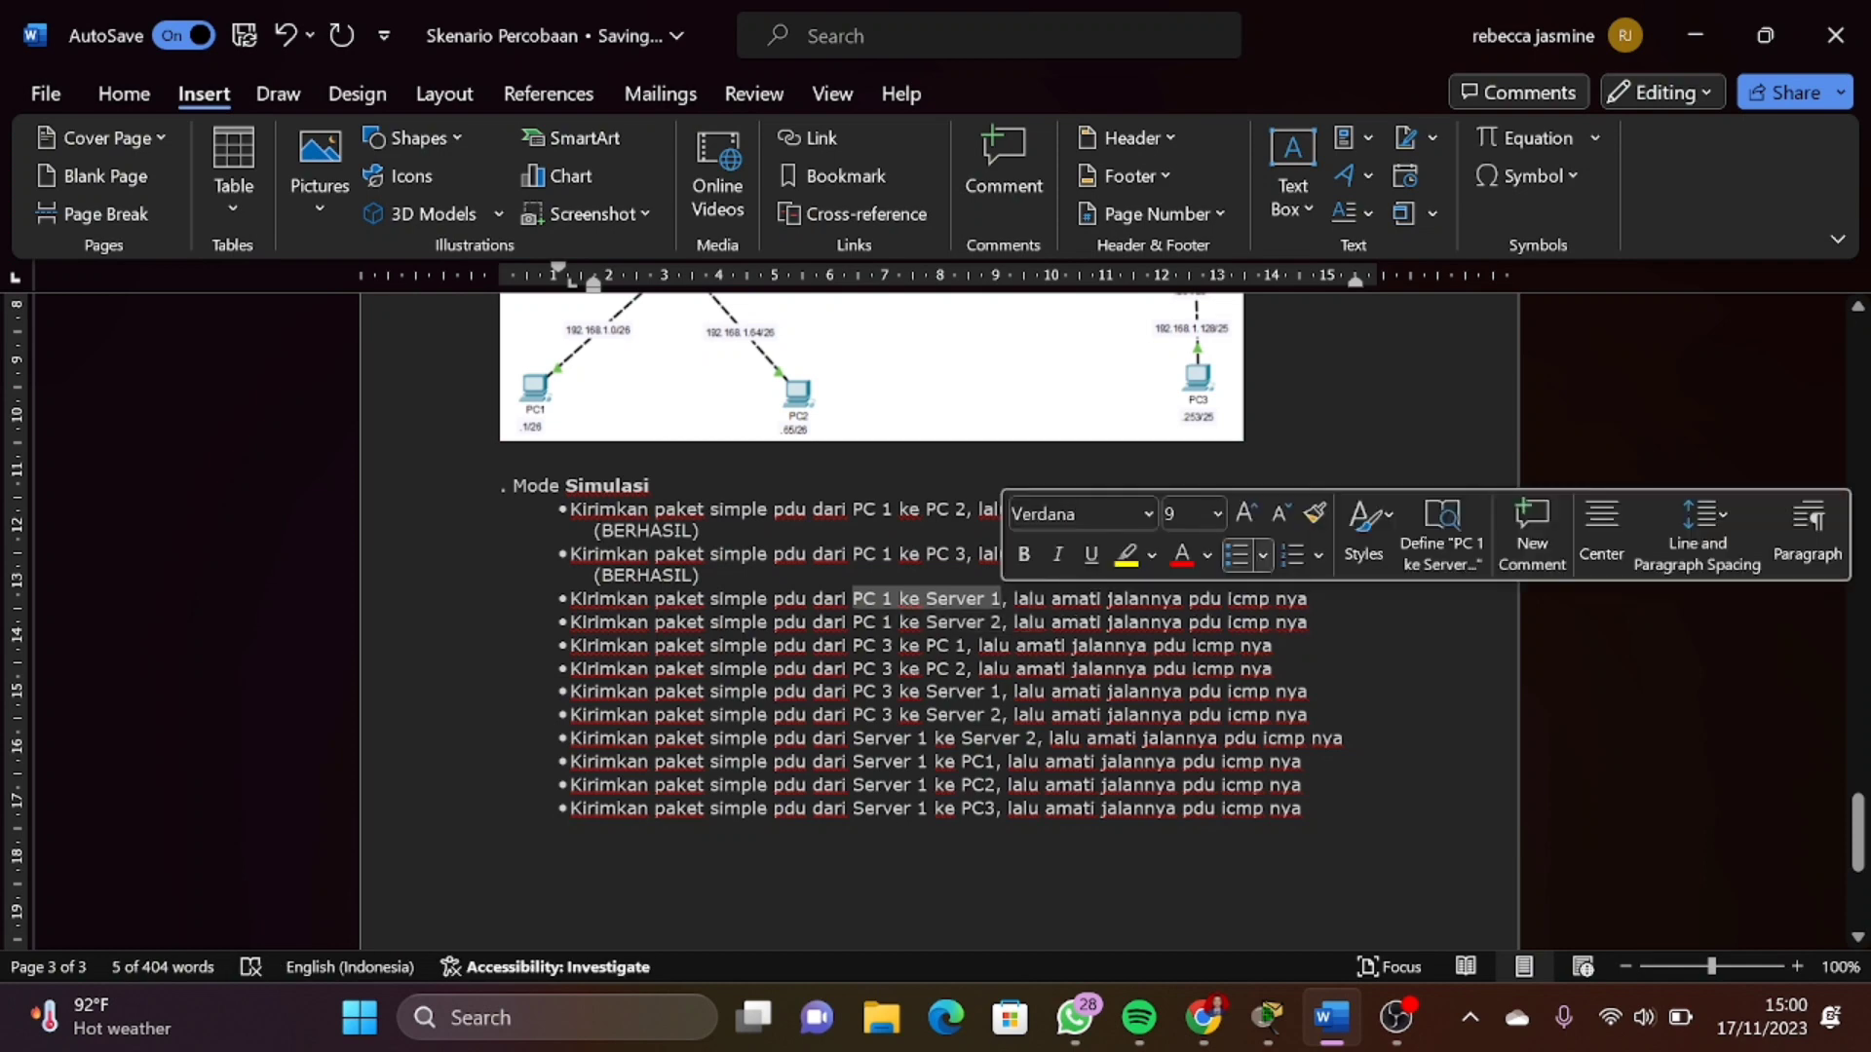
{"action": "left_click", "coordinate": [1267, 1018]}
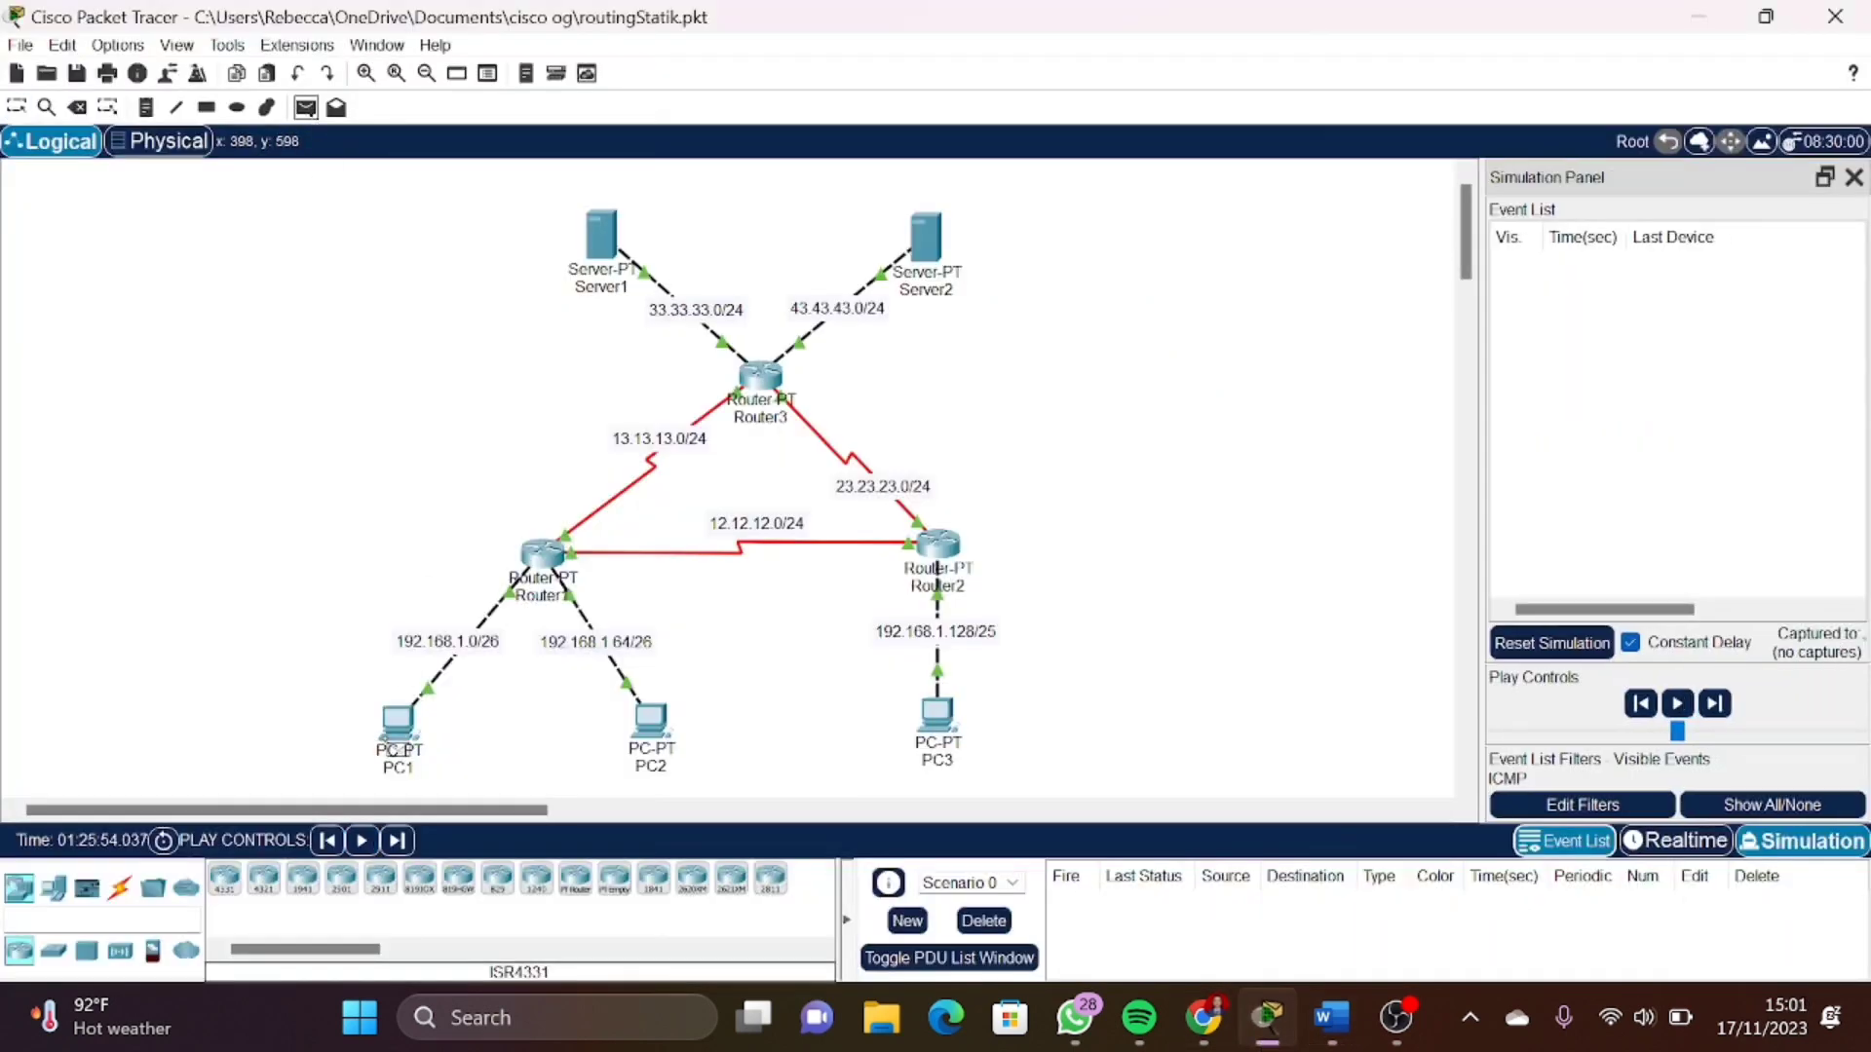
{"action": "left_click", "coordinate": [400, 731]}
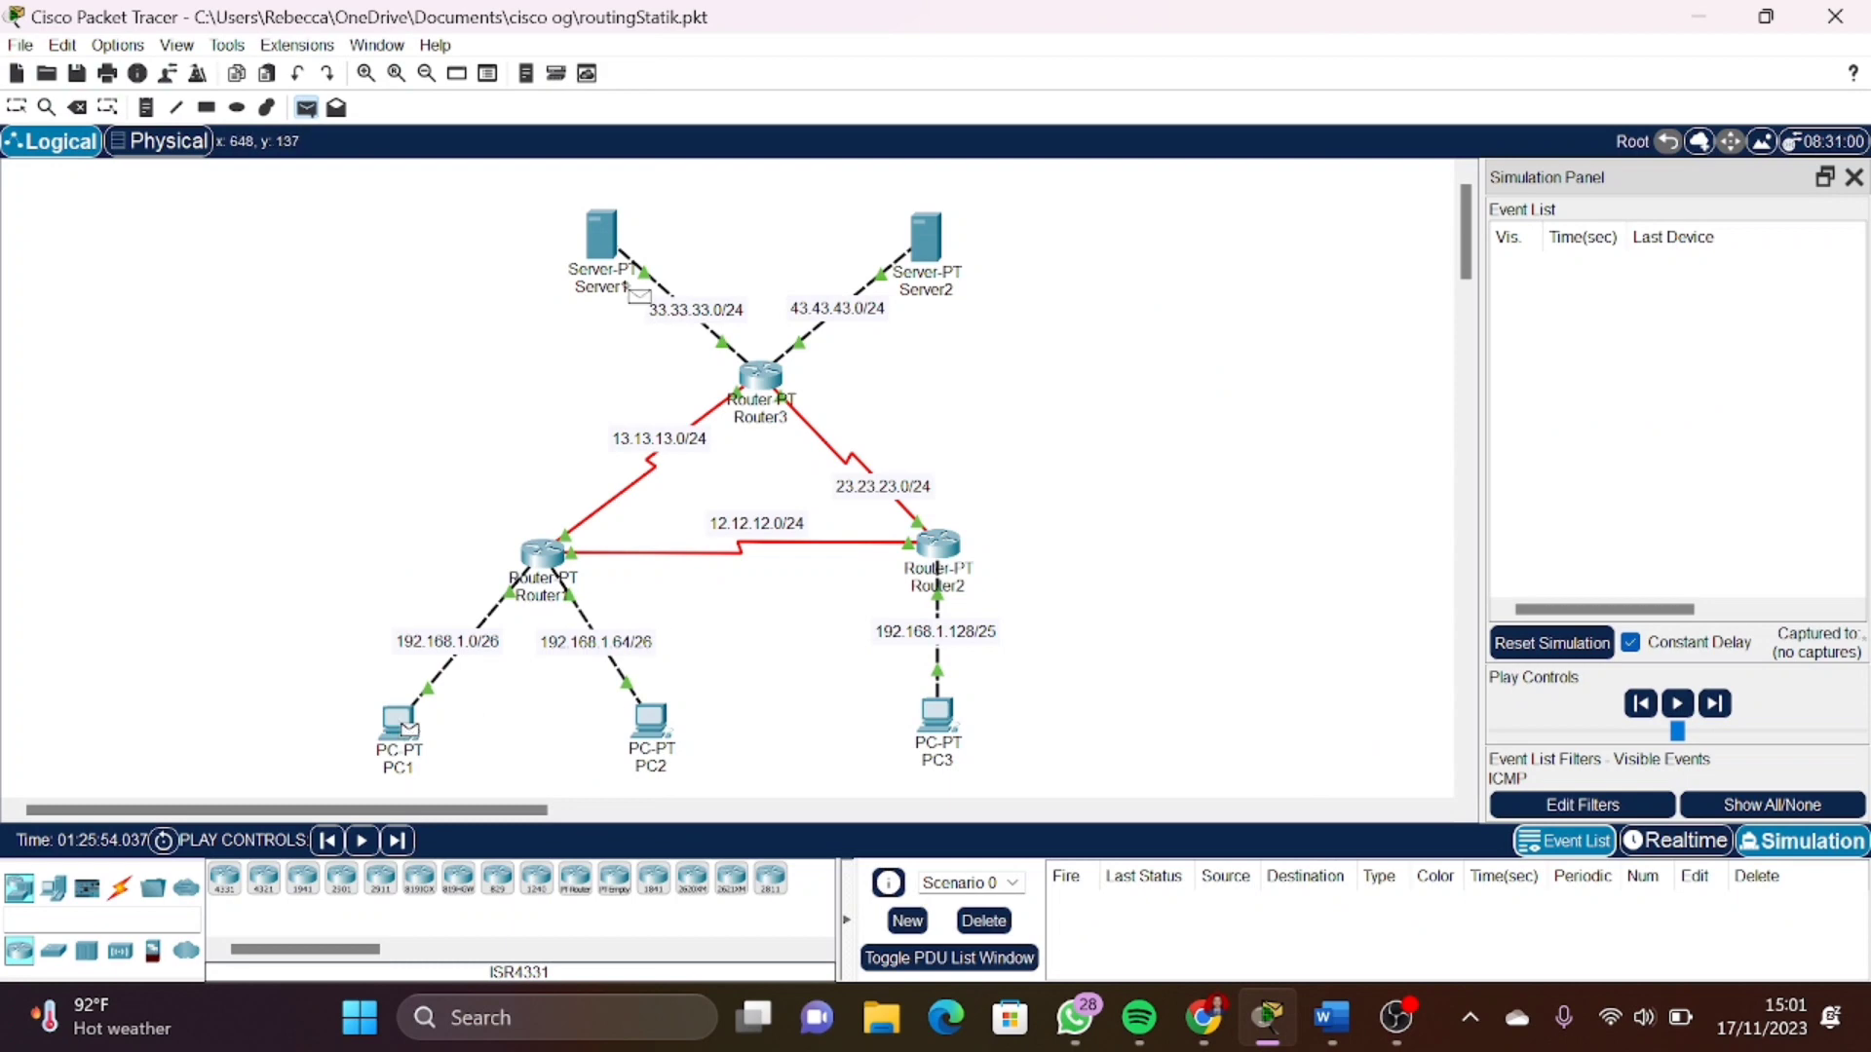
{"action": "left_click", "coordinate": [612, 252]}
{"action": "left_click", "coordinate": [1677, 703]}
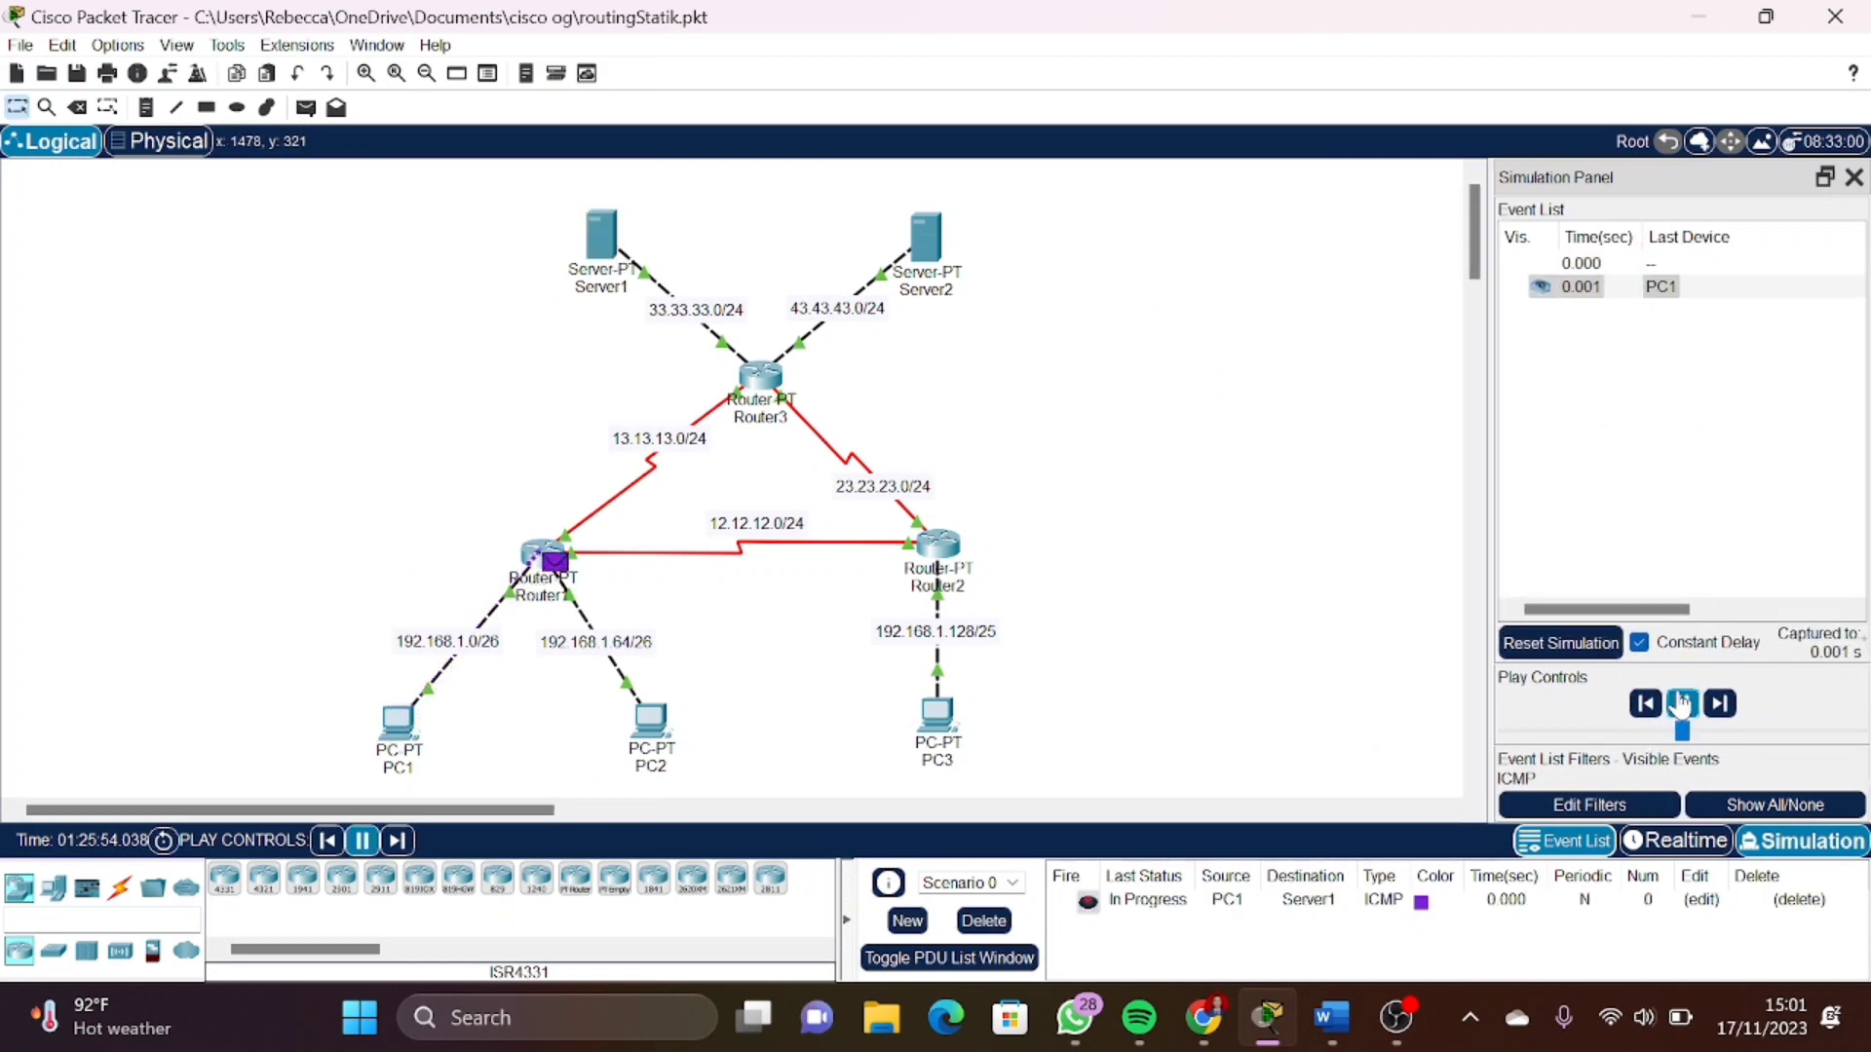
{"action": "left_click", "coordinate": [1719, 704]}
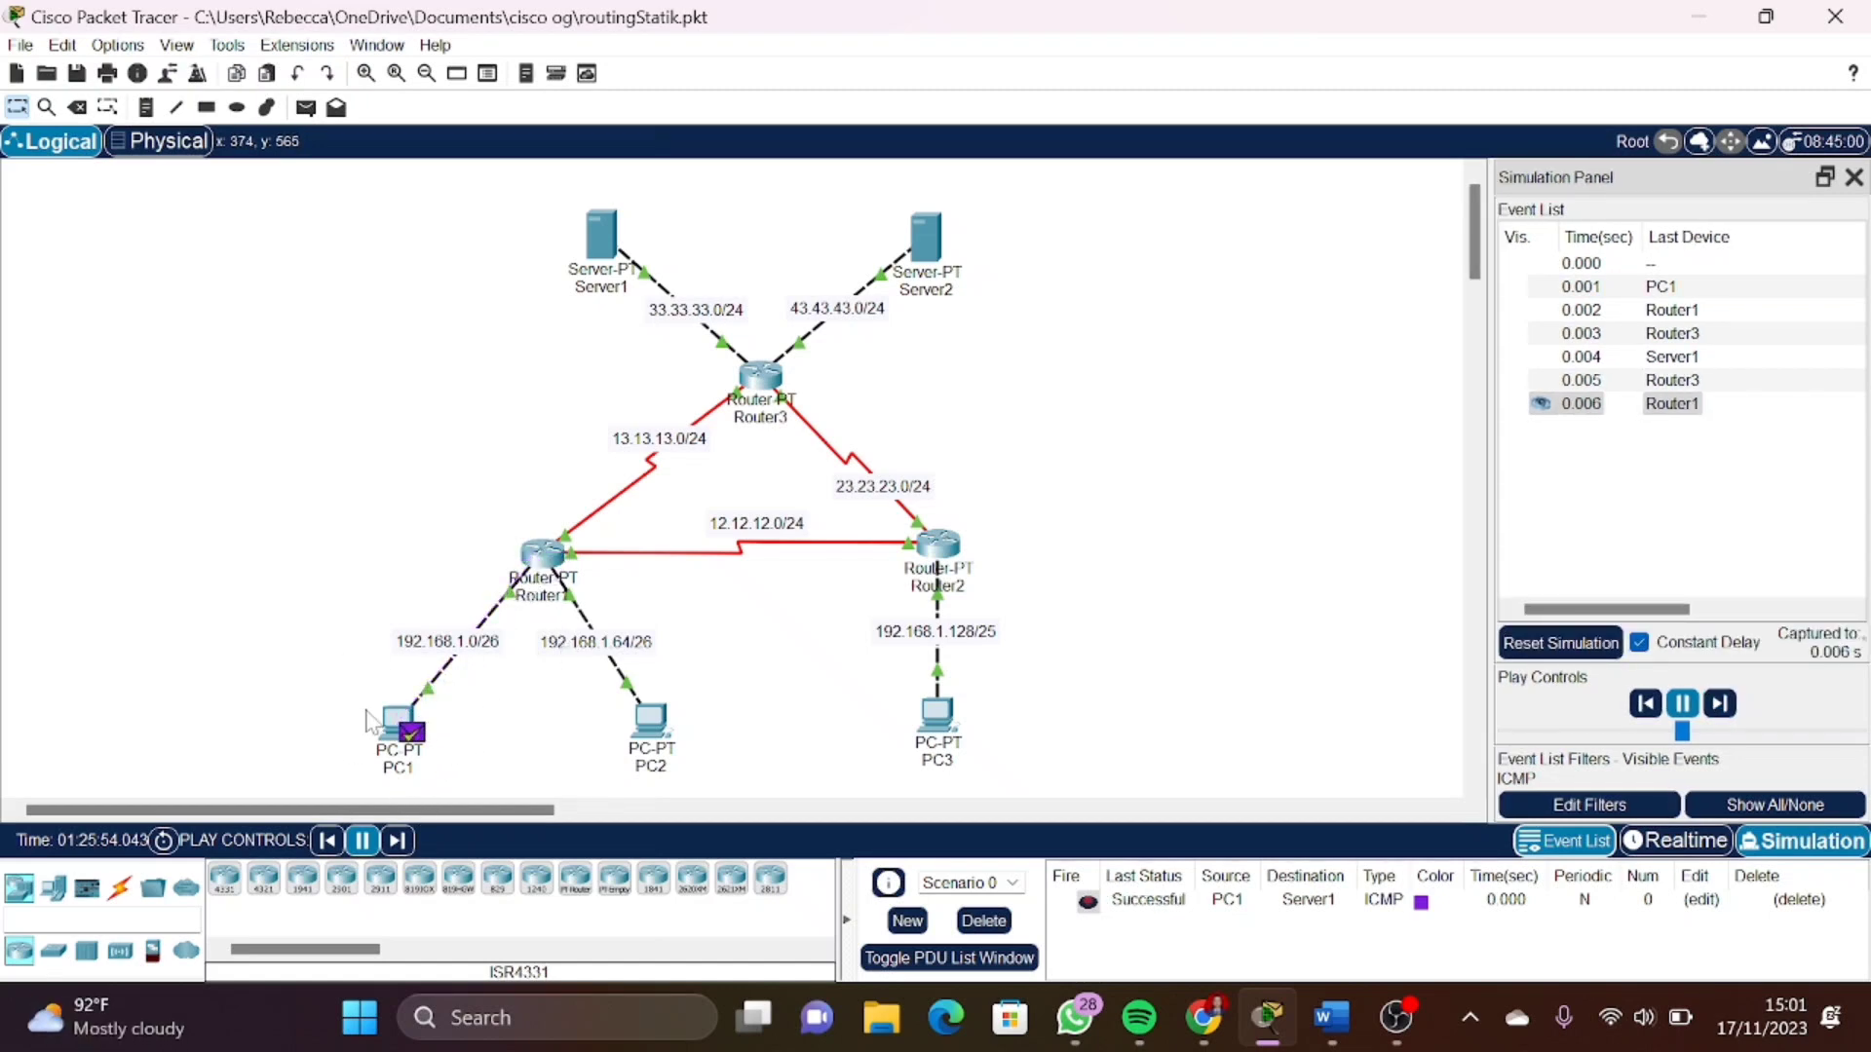
{"action": "left_click_drag", "start_coordinate": [343, 701], "coordinate": [515, 809]}
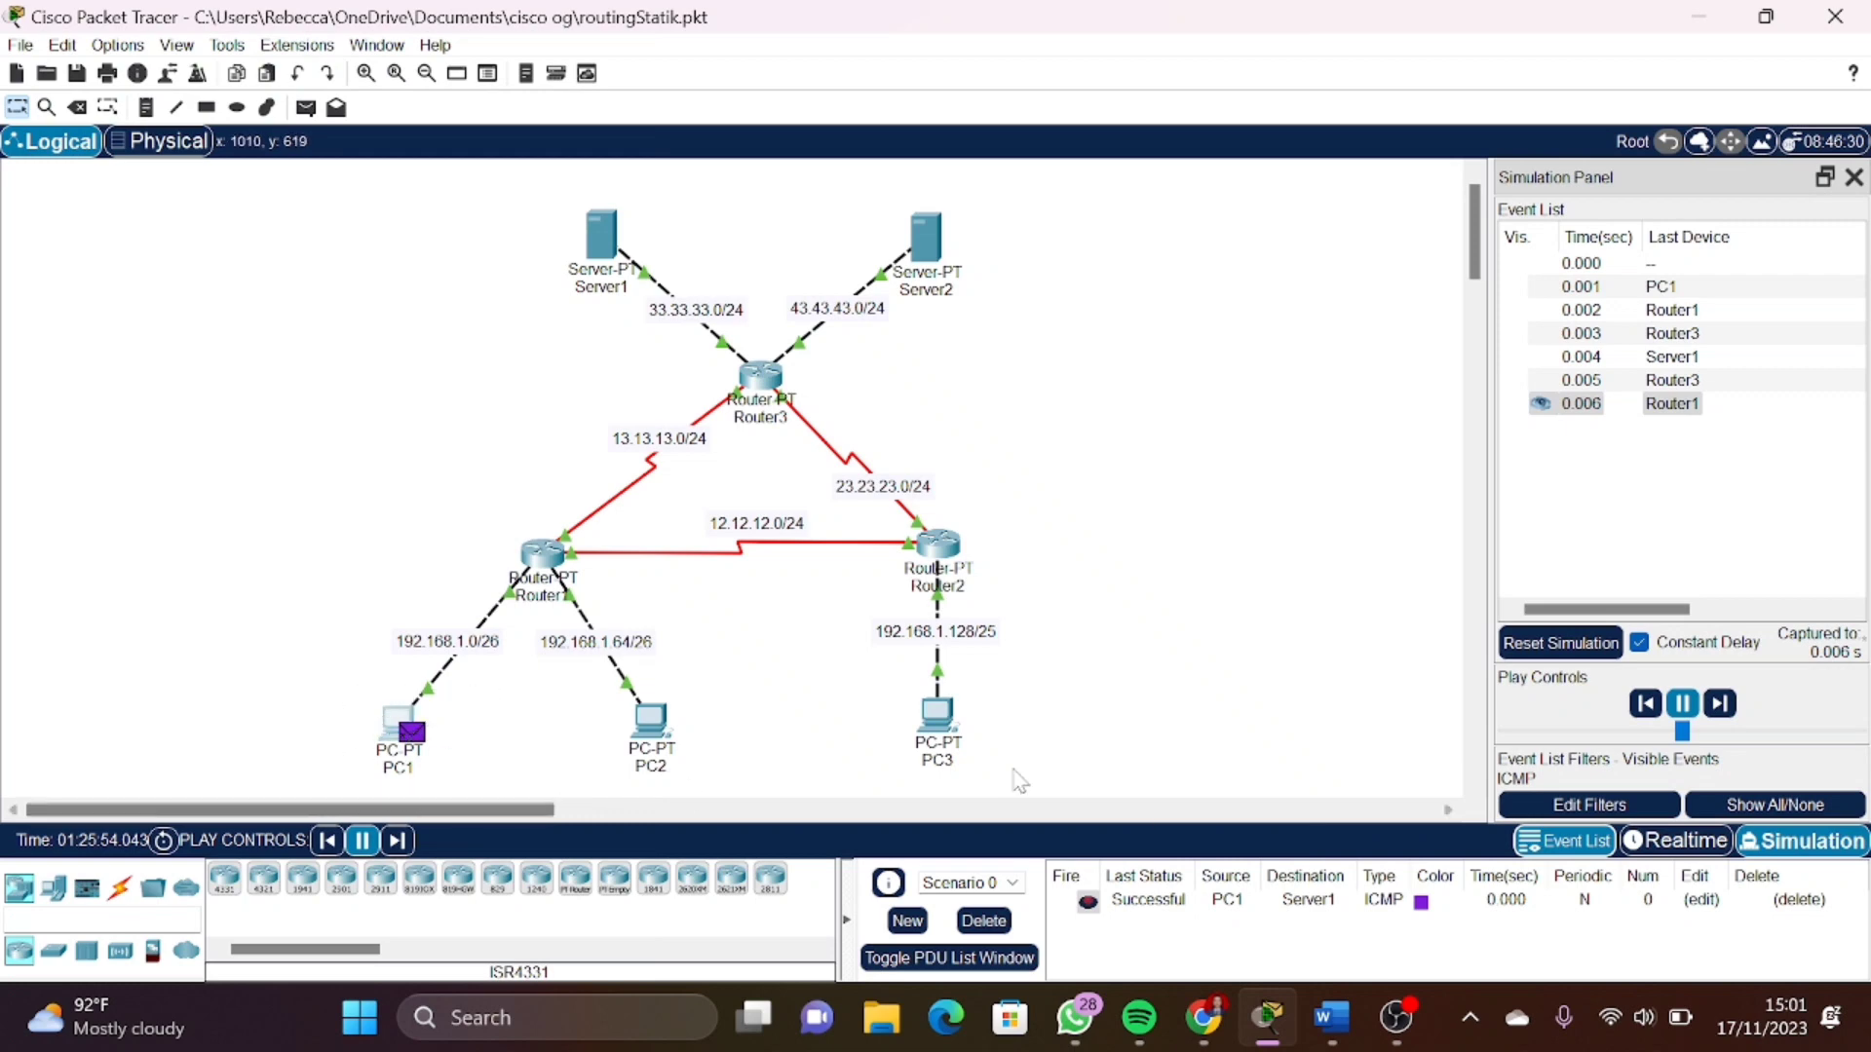
Switch to the Word document and record "(BERHASIL)" on an unbulleted line beneath the PC 1 to Server 1 test
{"action": "left_click", "coordinate": [1331, 1017]}
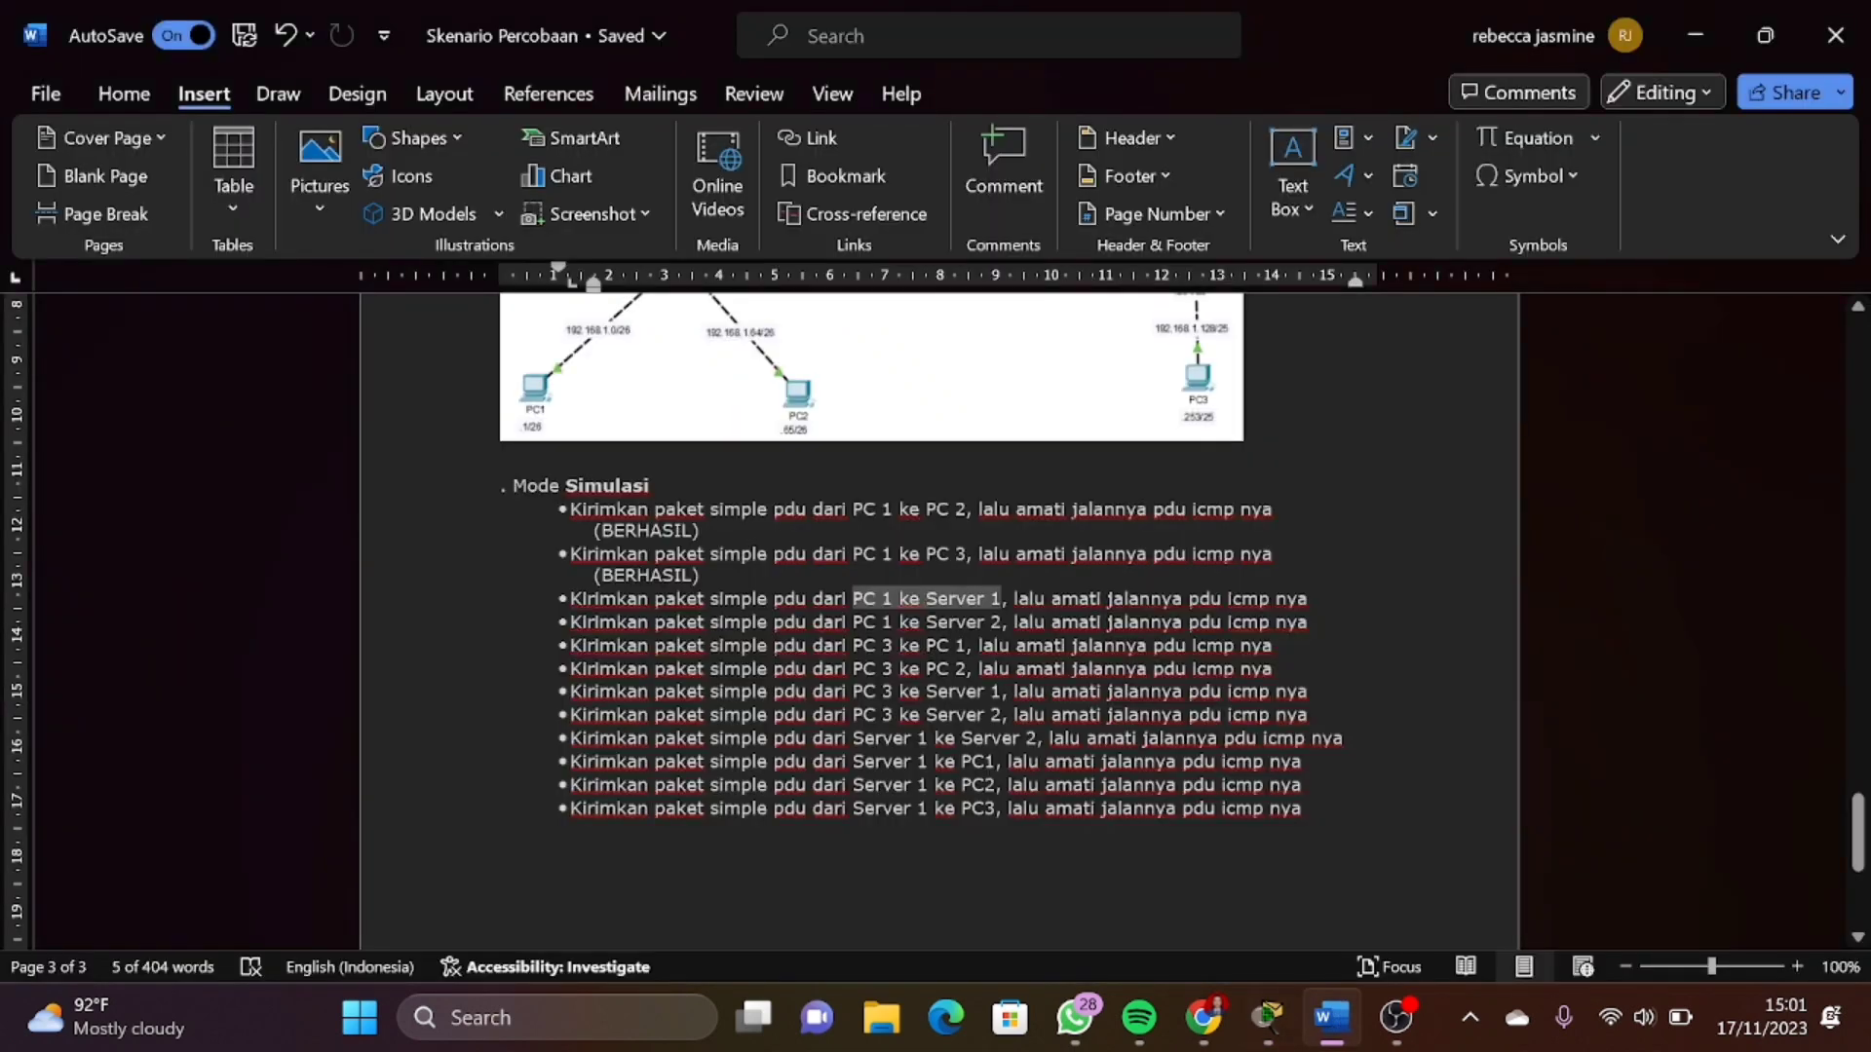
{"action": "left_click", "coordinate": [1308, 598]}
{"action": "key", "text": "shift+Return"}
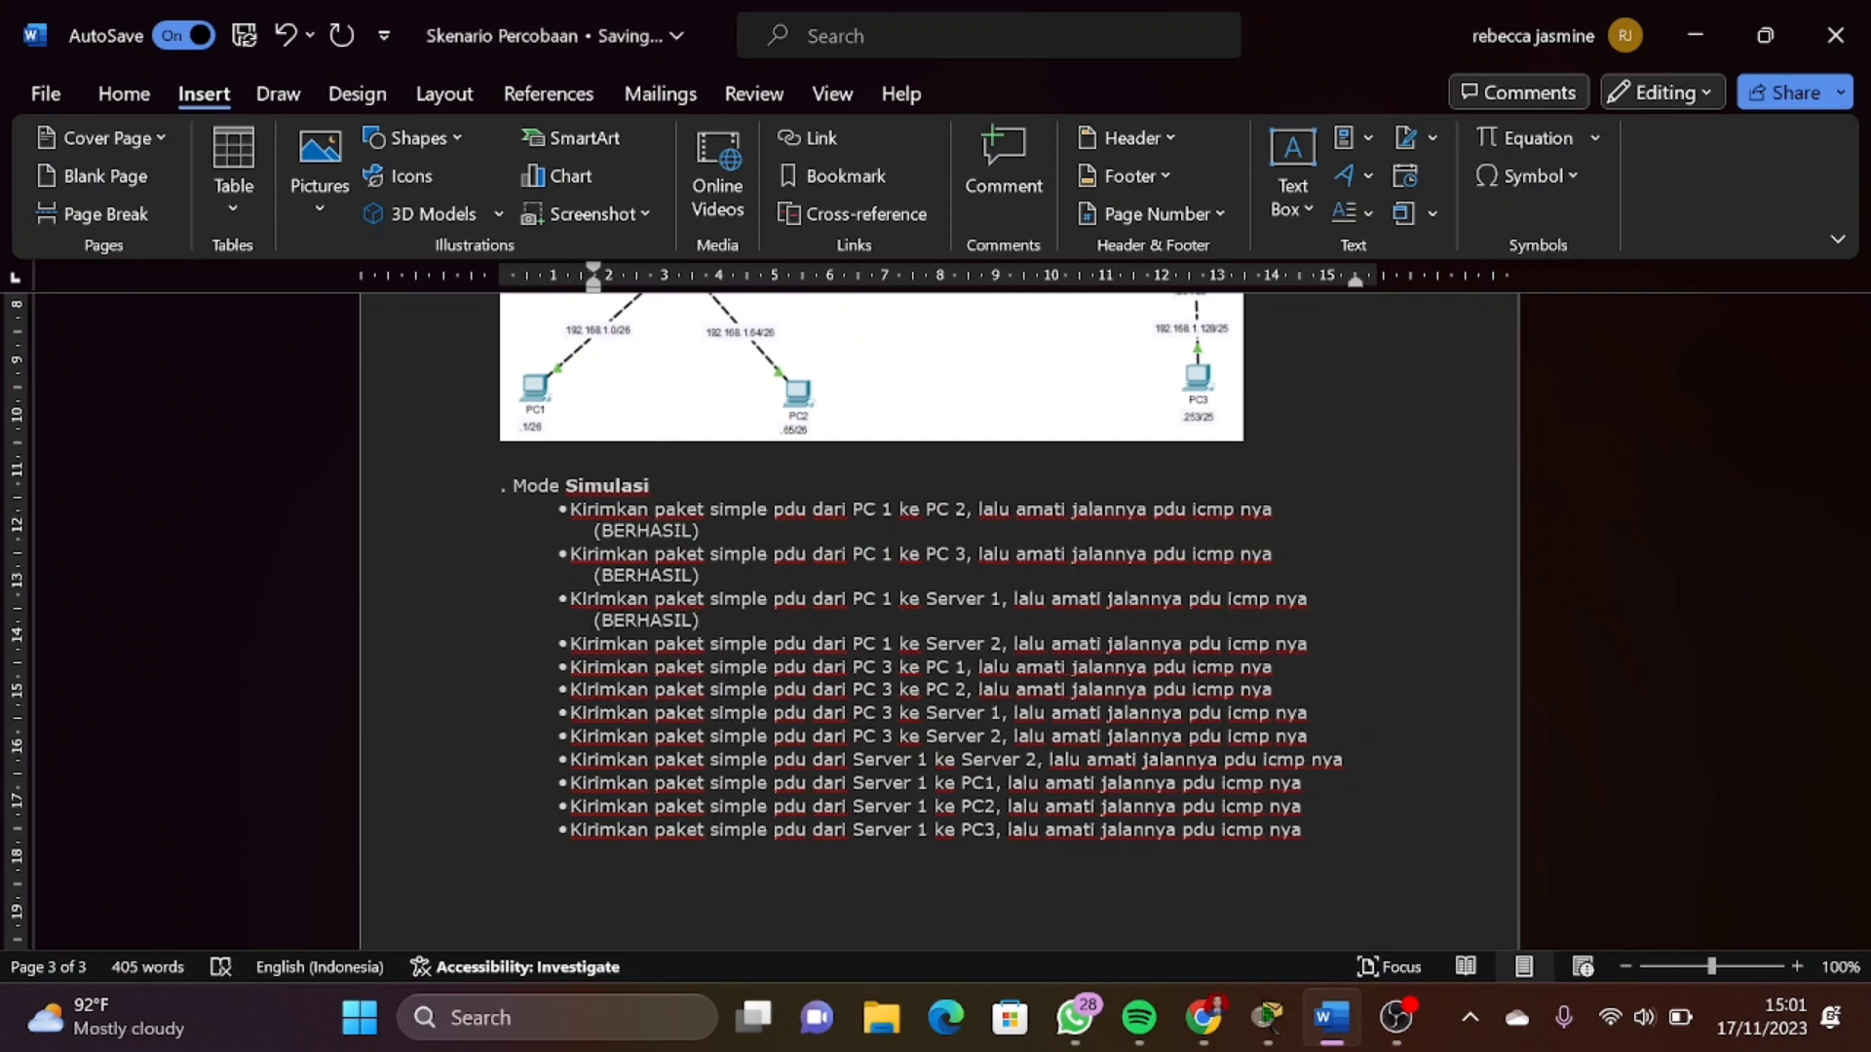
Mark the PC 1 to Server 2 test in Word, return to Packet Tracer, send a simple PDU from PC1 to Server2 and play it
{"action": "left_click_drag", "start_coordinate": [815, 644], "coordinate": [986, 644]}
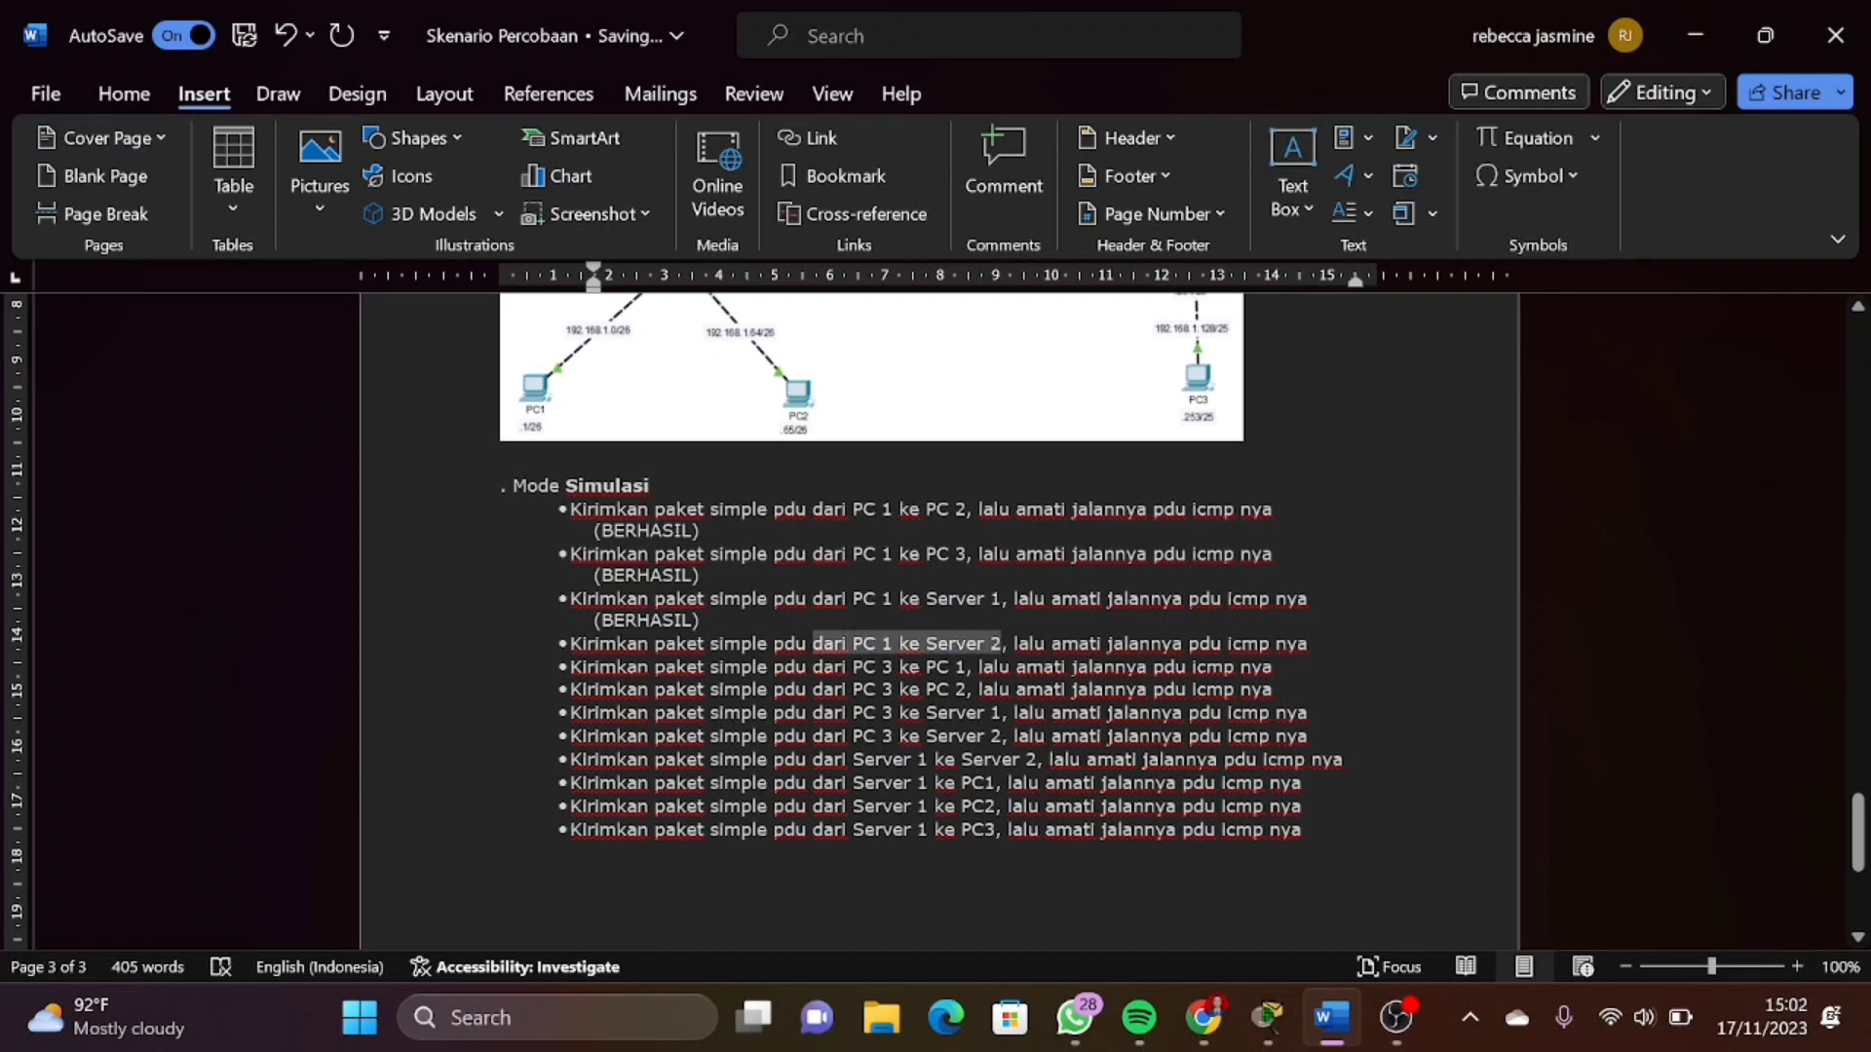
{"action": "left_click", "coordinate": [1266, 1018]}
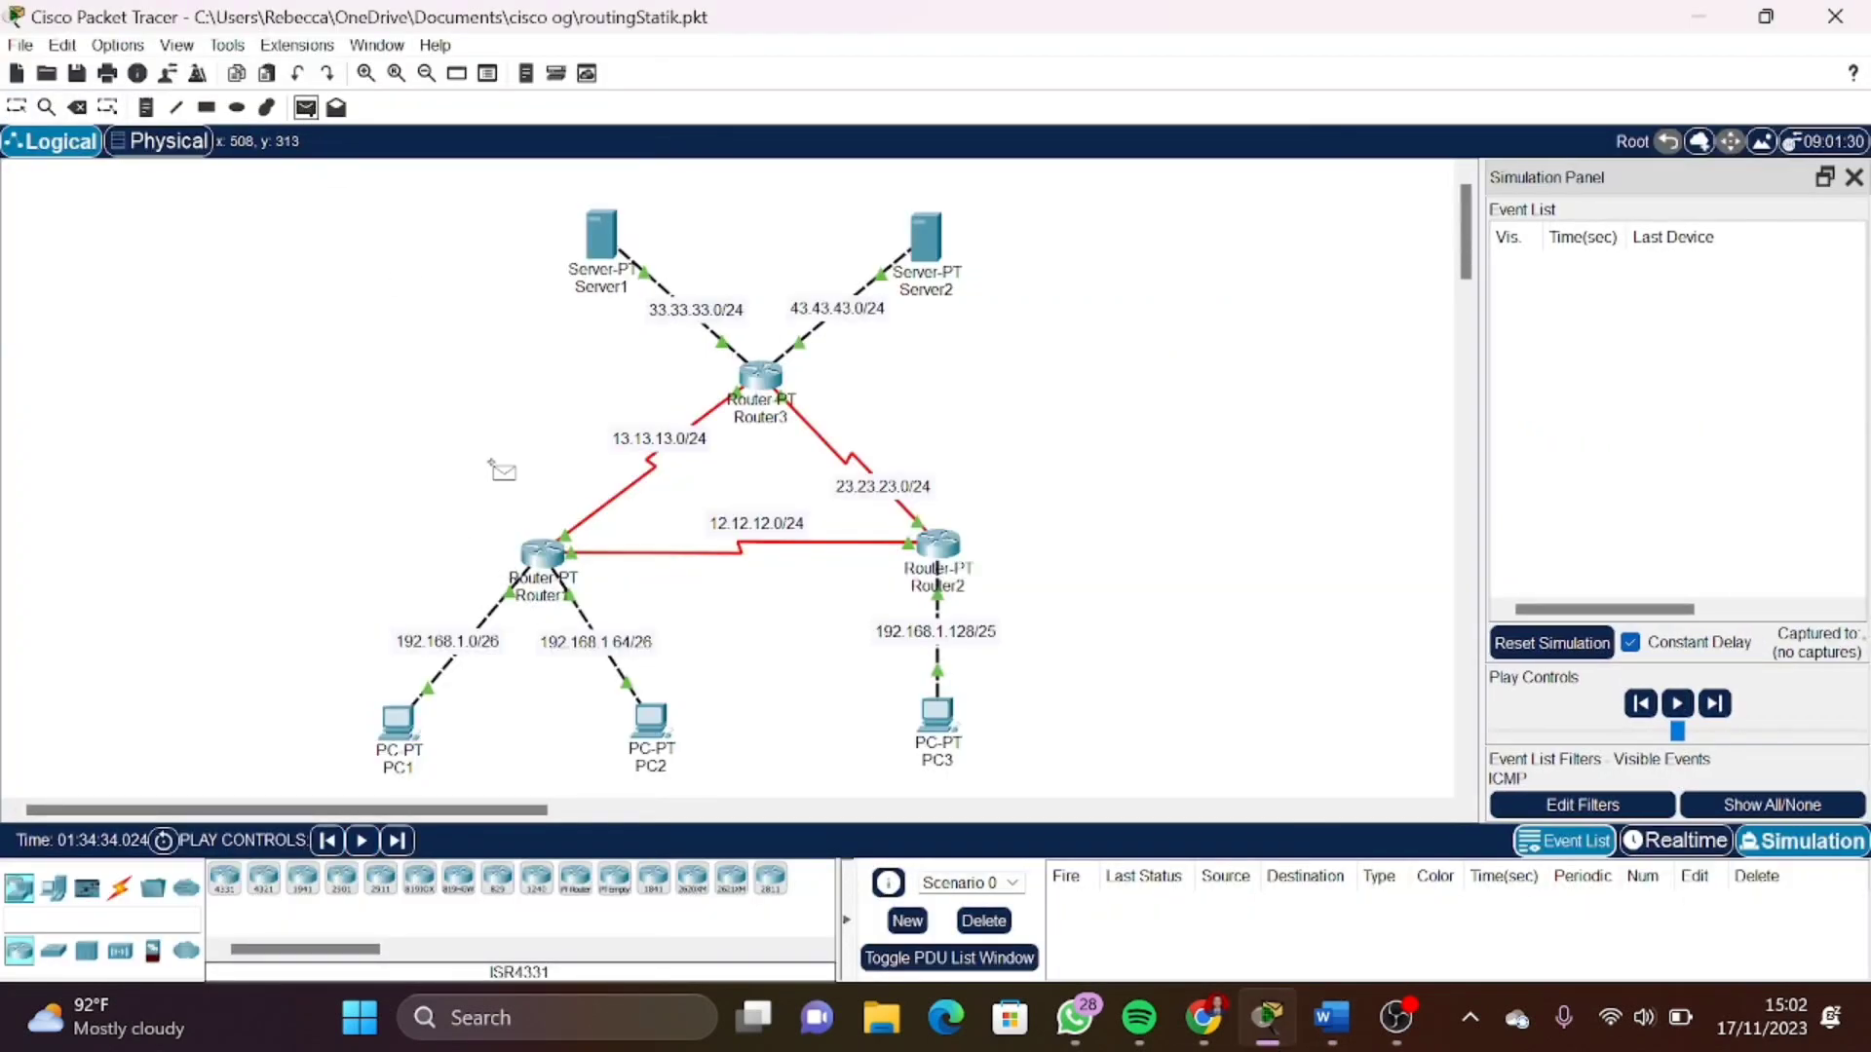
{"action": "left_click", "coordinate": [399, 722]}
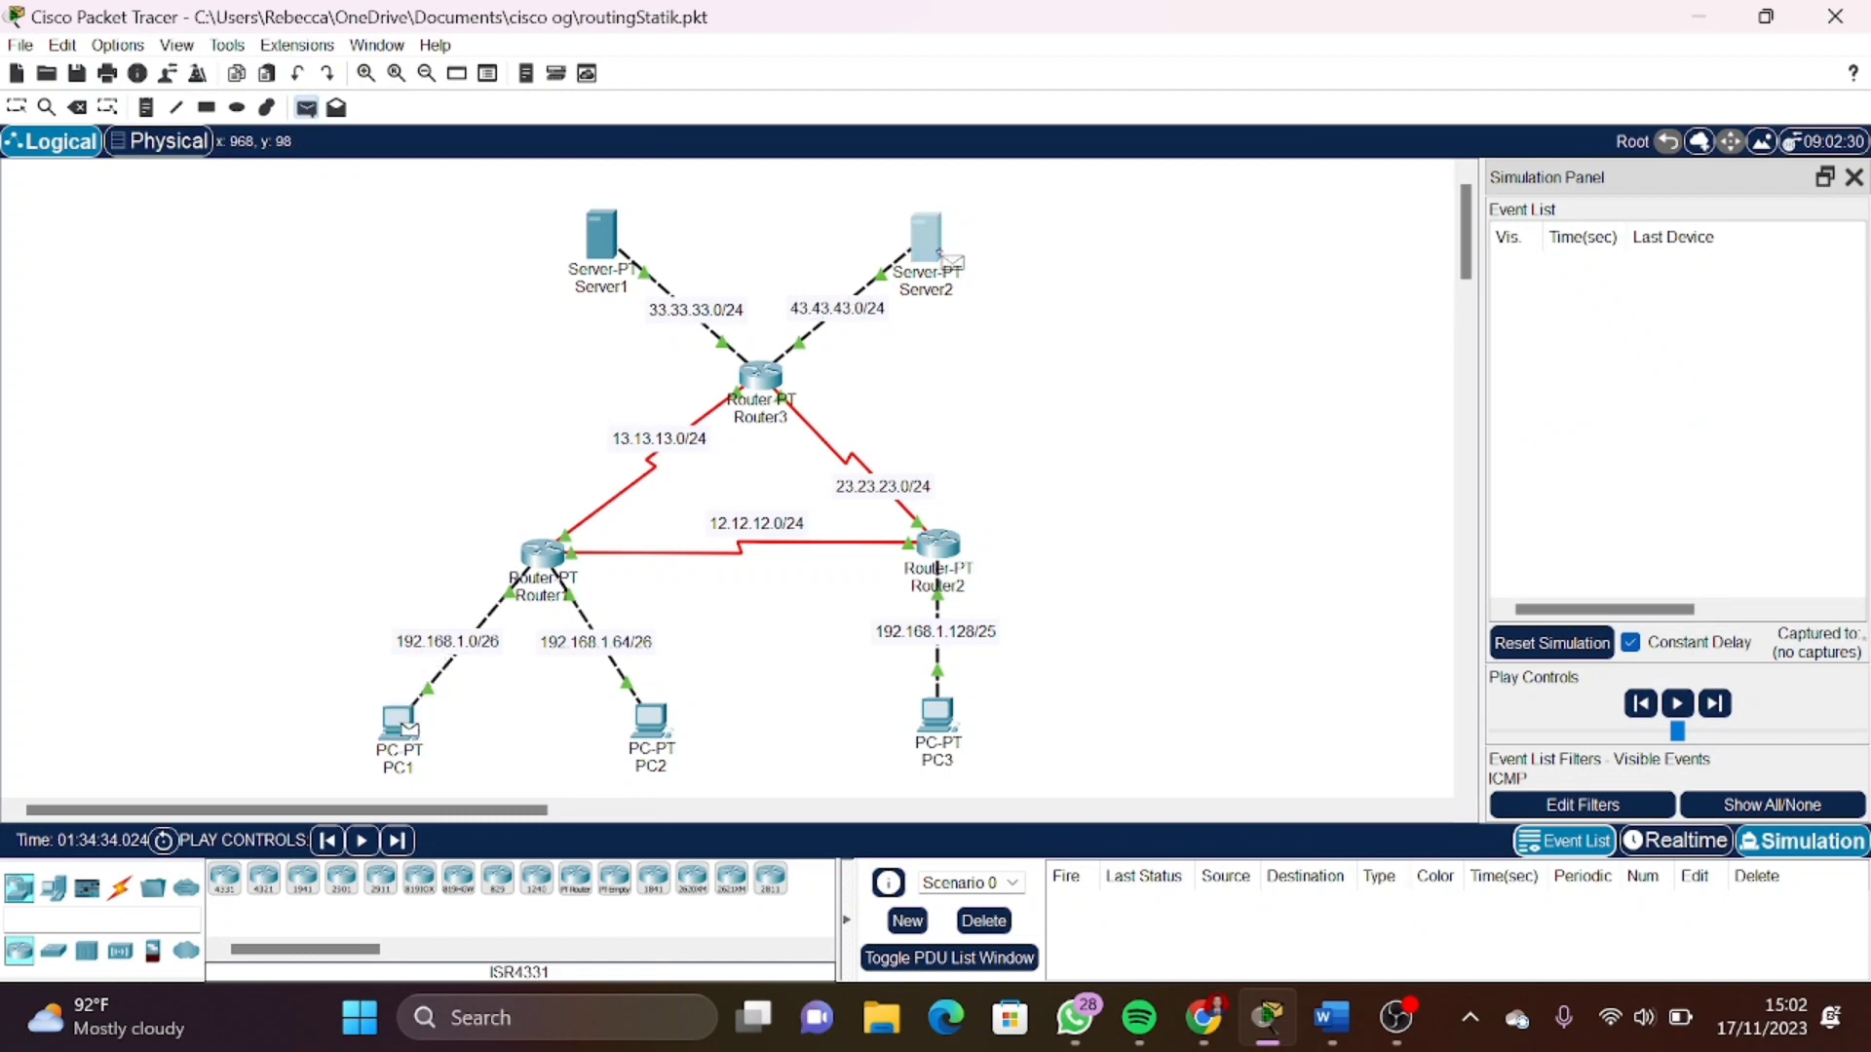
{"action": "left_click", "coordinate": [943, 258]}
{"action": "left_click", "coordinate": [1678, 701]}
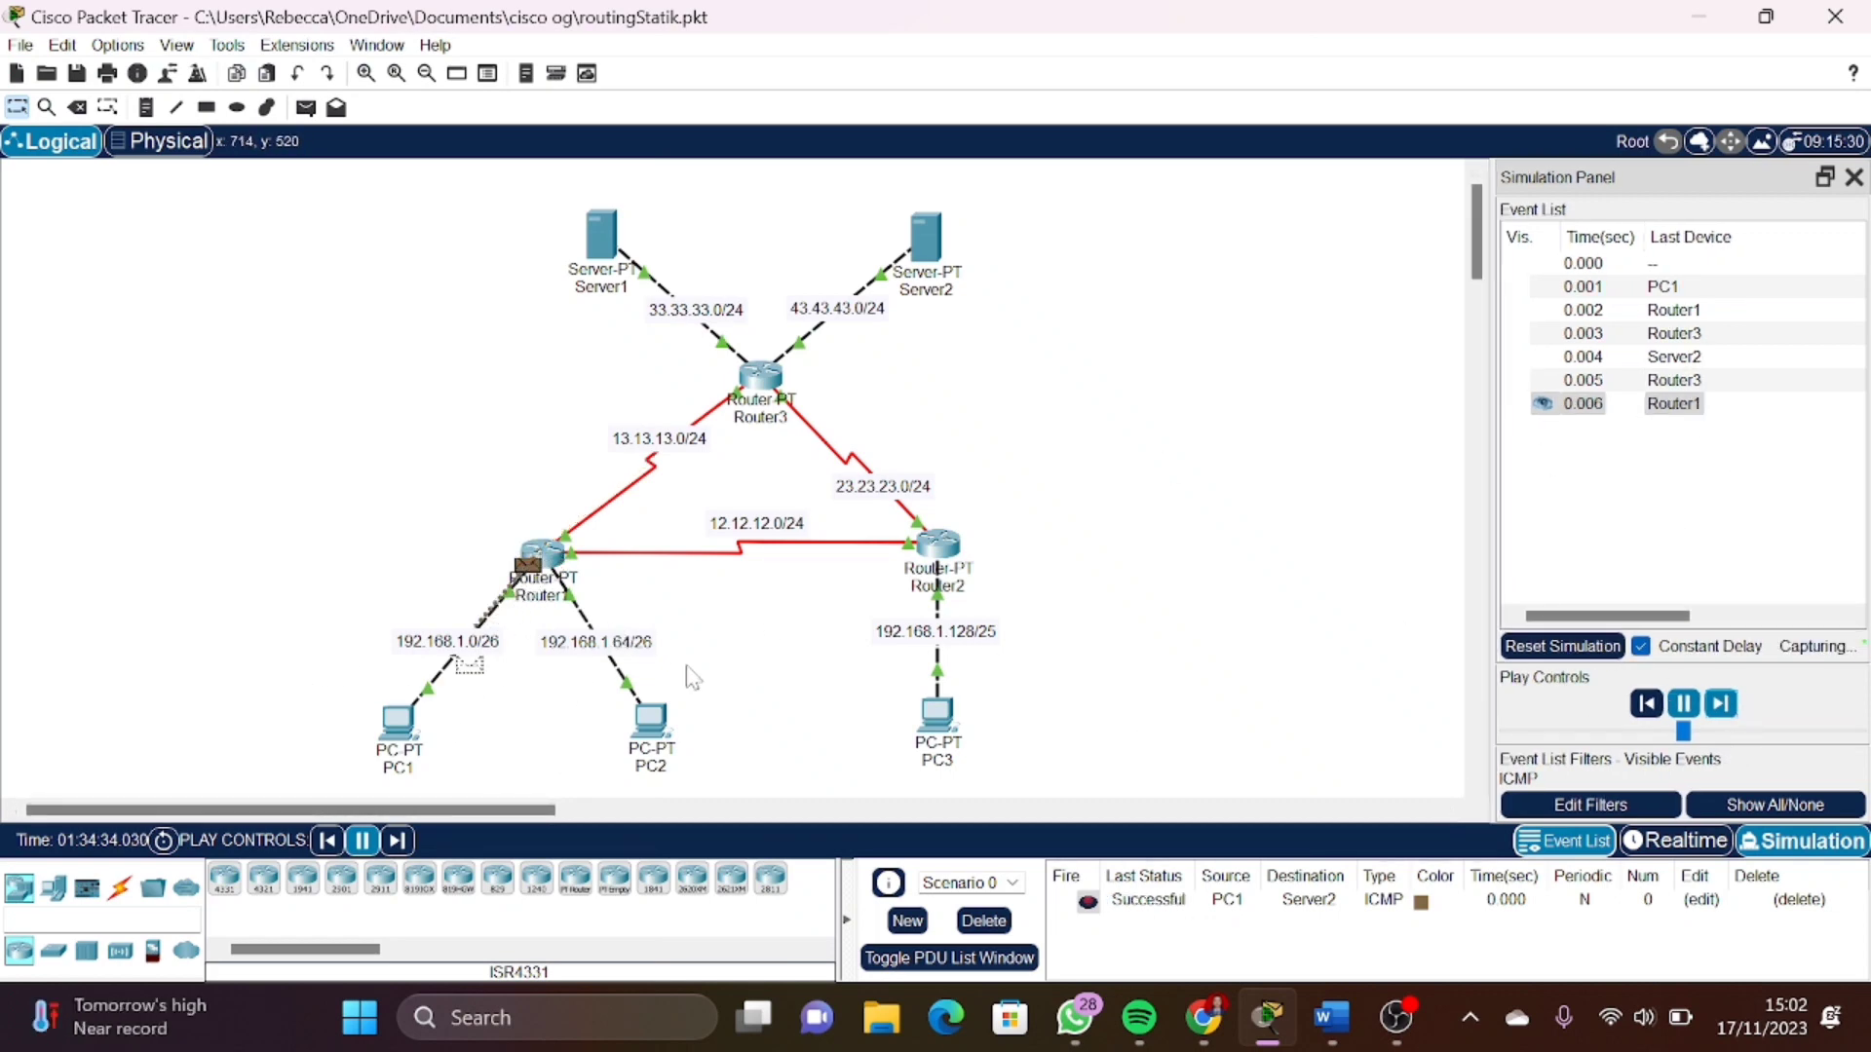
{"action": "left_click_drag", "start_coordinate": [339, 679], "coordinate": [478, 816]}
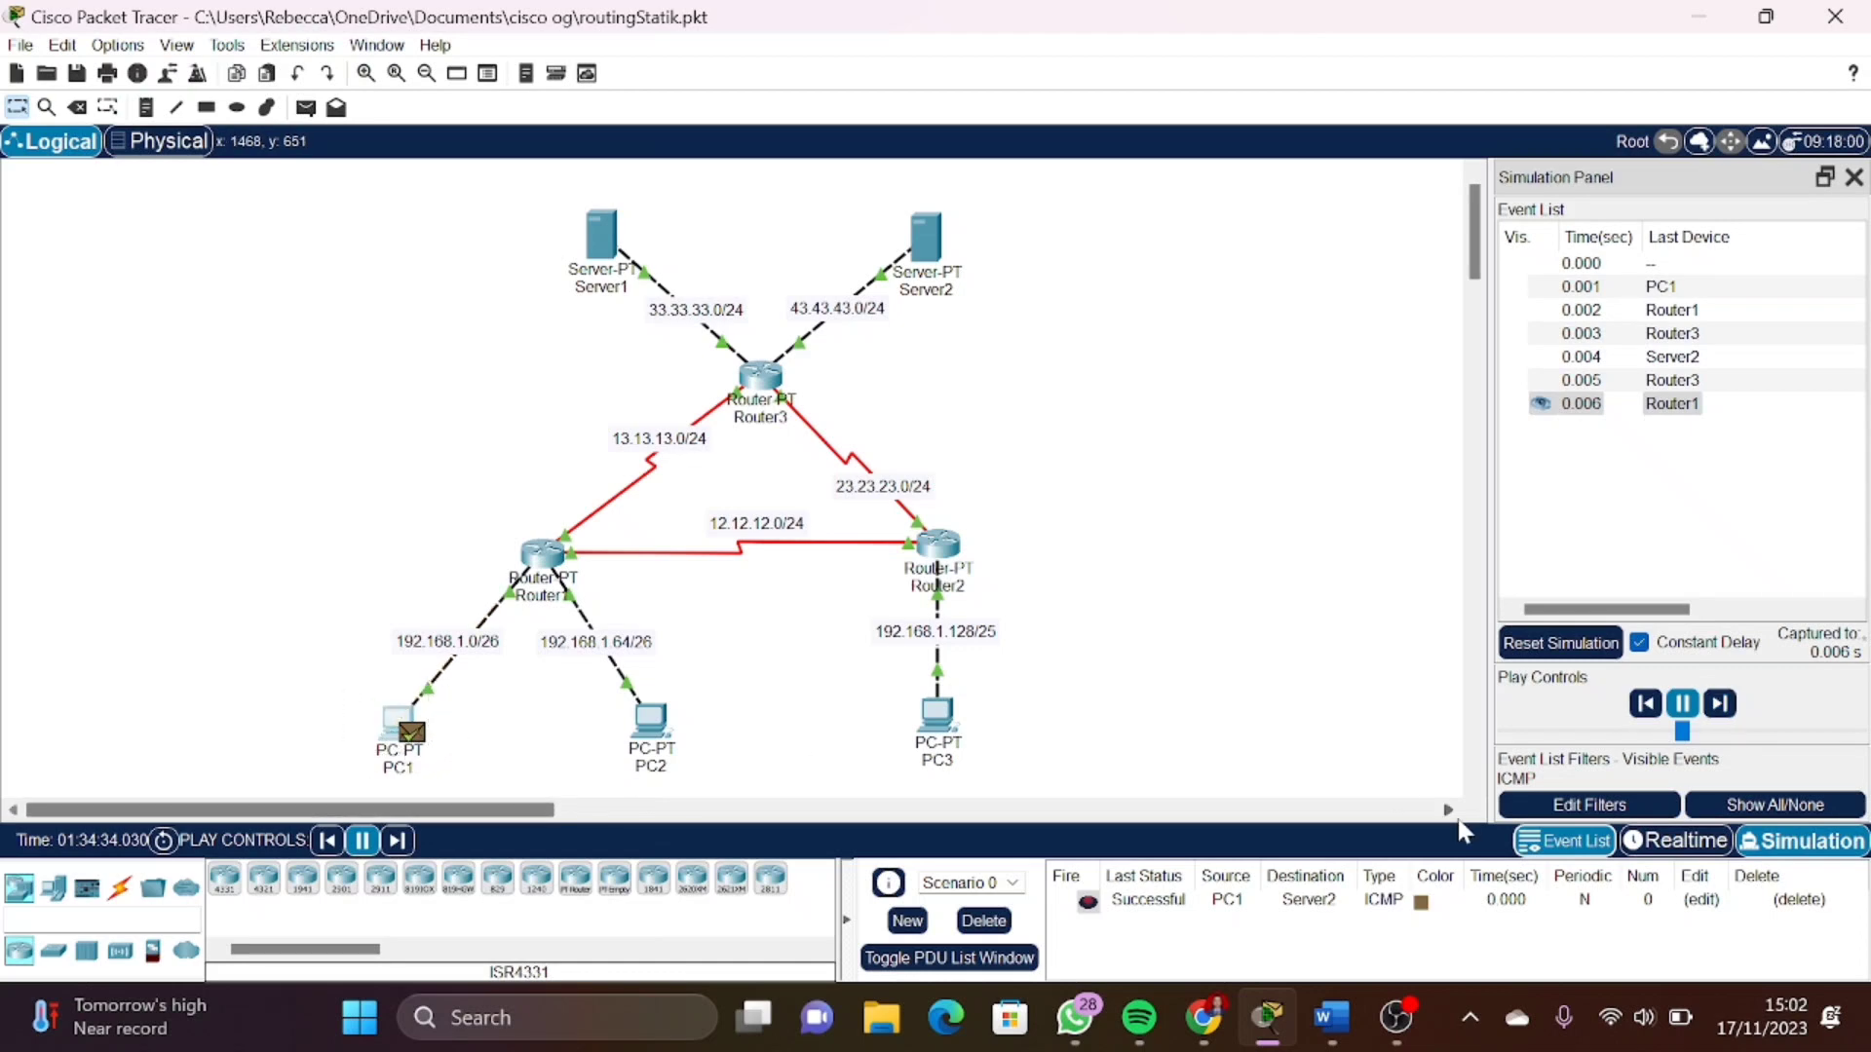
Switch to the Word document and record "(BERHASIL)" on an unbulleted line beneath the PC 1 to Server 2 test
{"action": "left_click", "coordinate": [1331, 1017]}
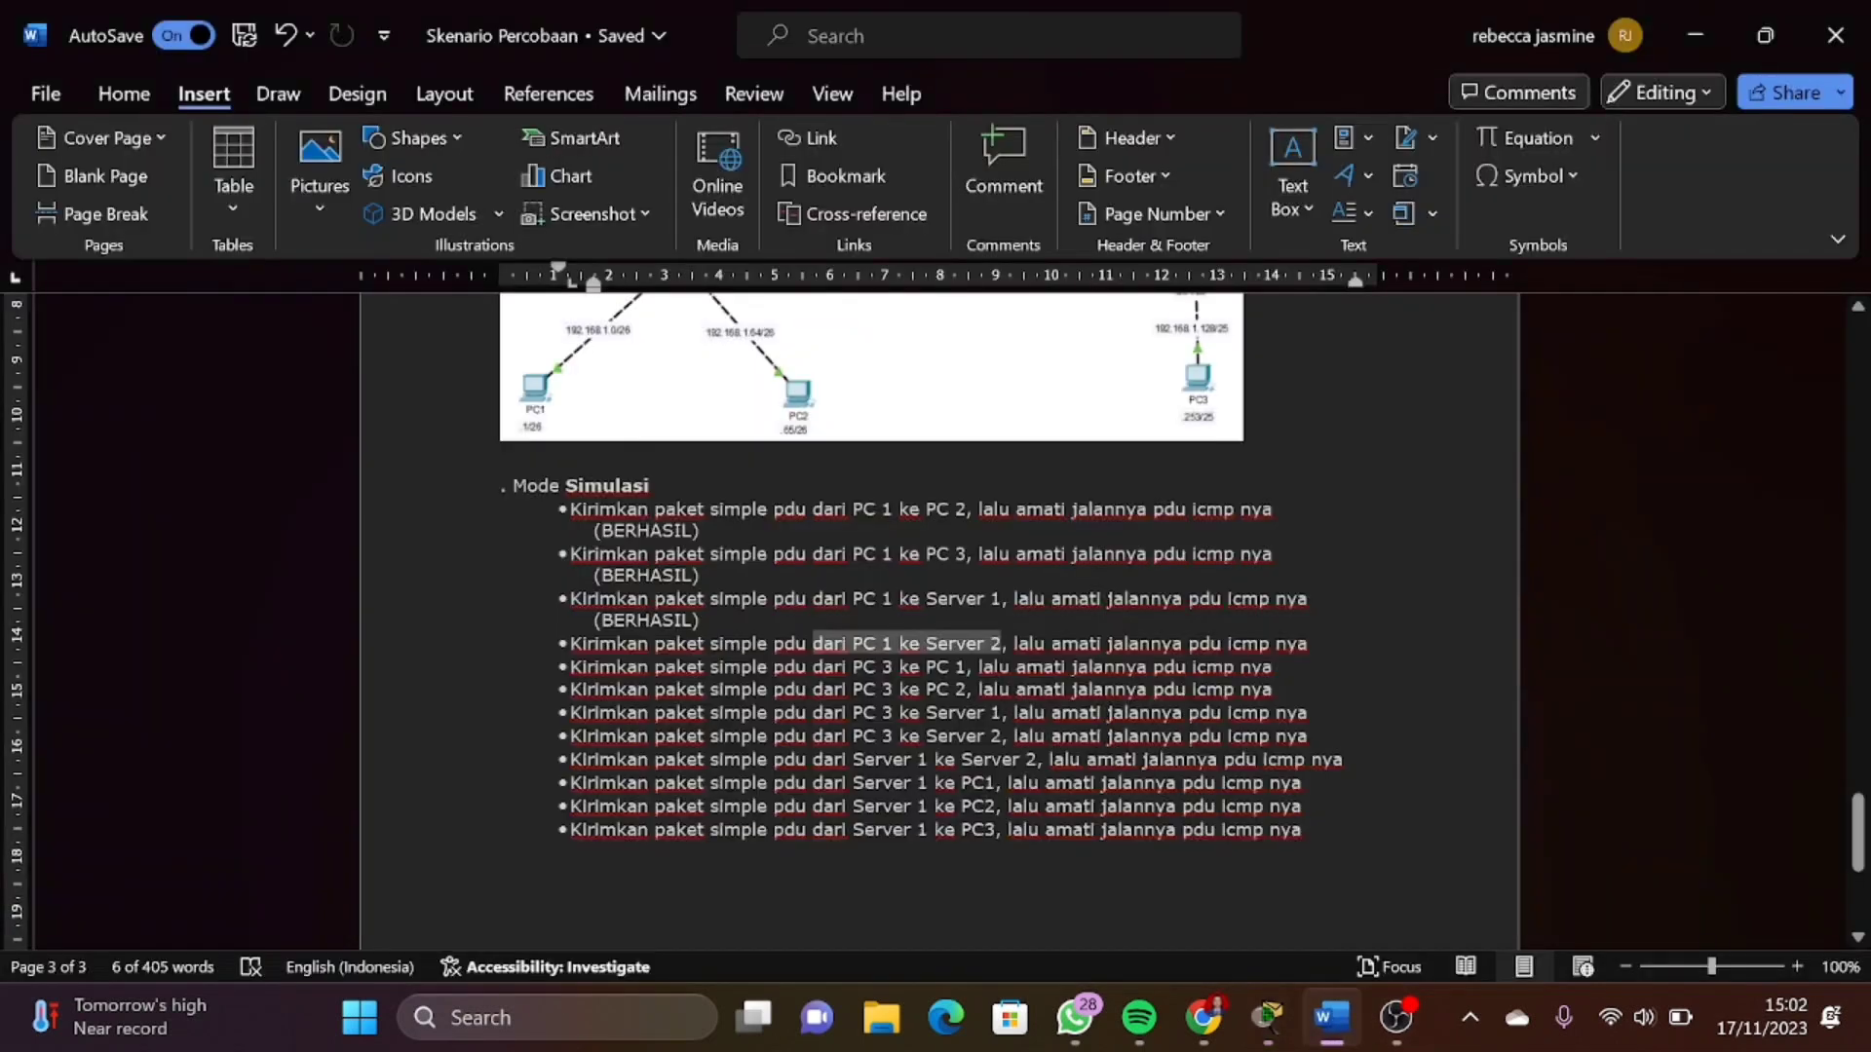
{"action": "left_click", "coordinate": [1308, 644]}
{"action": "key", "text": "Return"}
{"action": "key", "text": "BackSpace"}
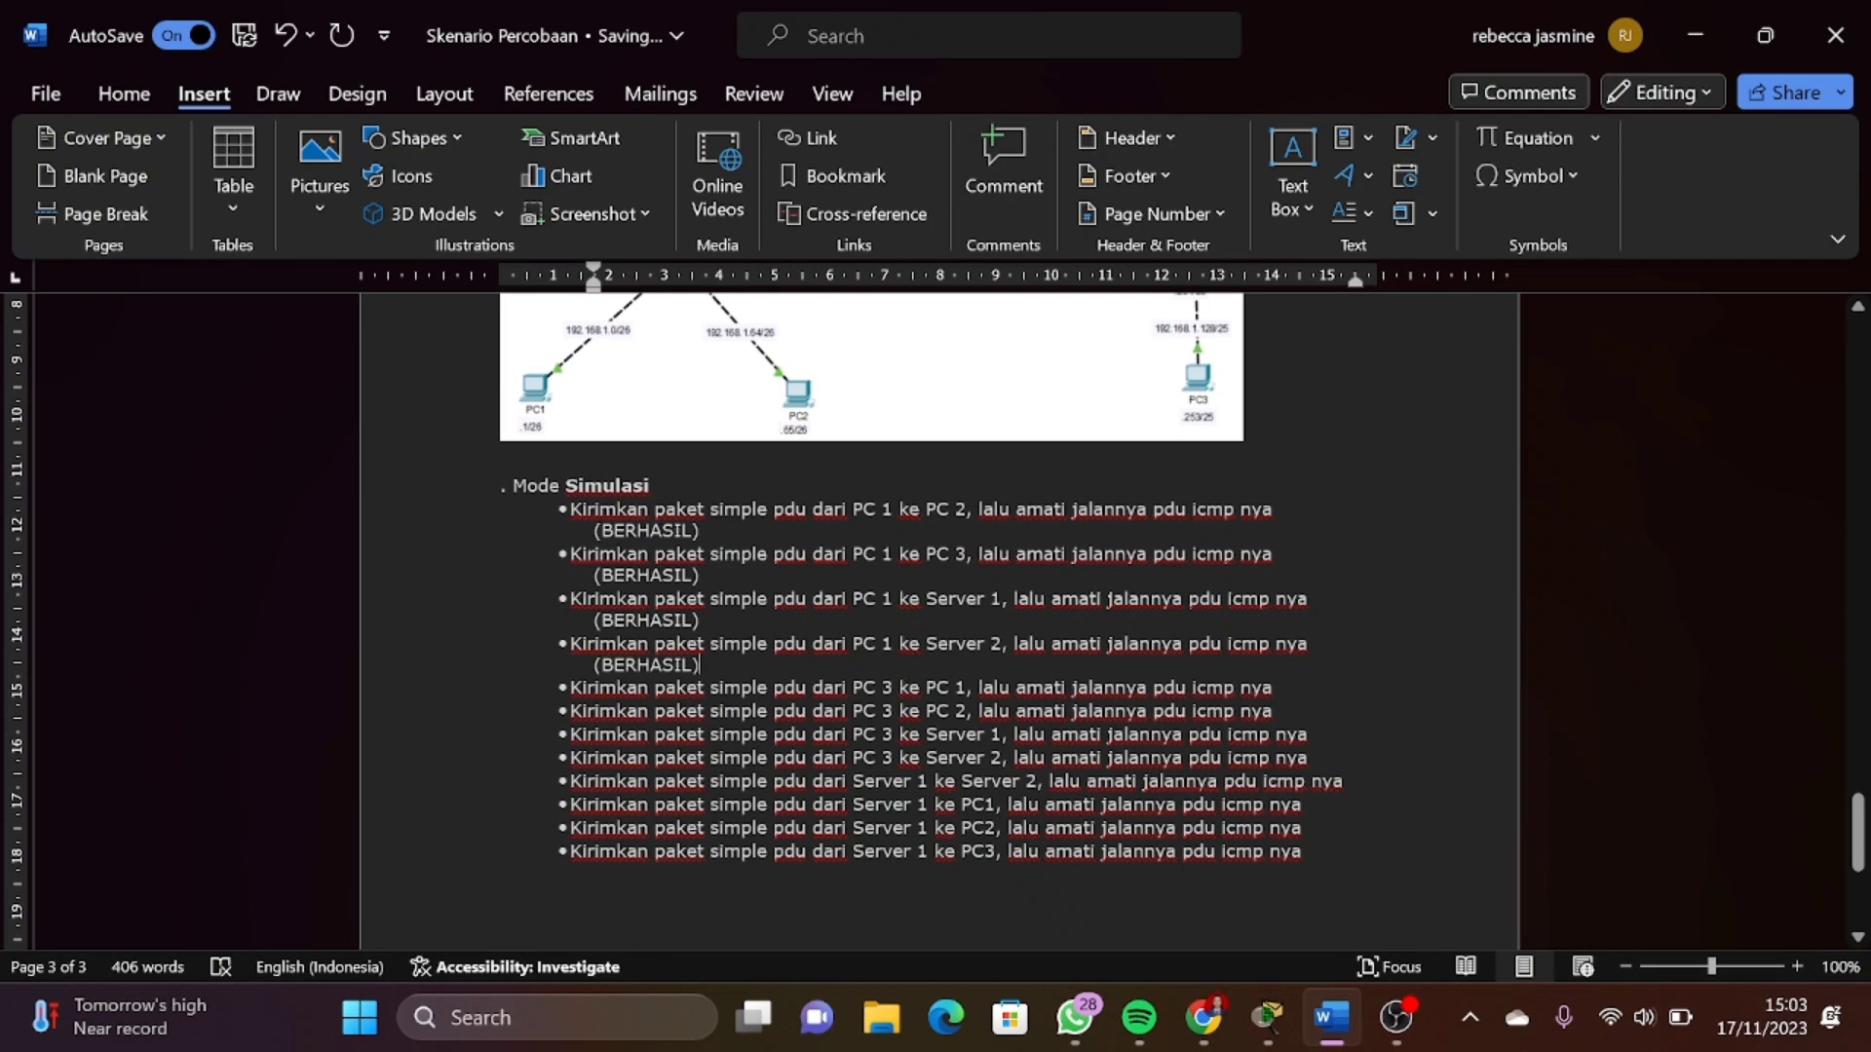
Mark the PC 3 to PC 1 test in Word, then return to Packet Tracer, delete the existing PDU scenario and reset the simulation
{"action": "left_click_drag", "start_coordinate": [862, 688], "coordinate": [965, 688]}
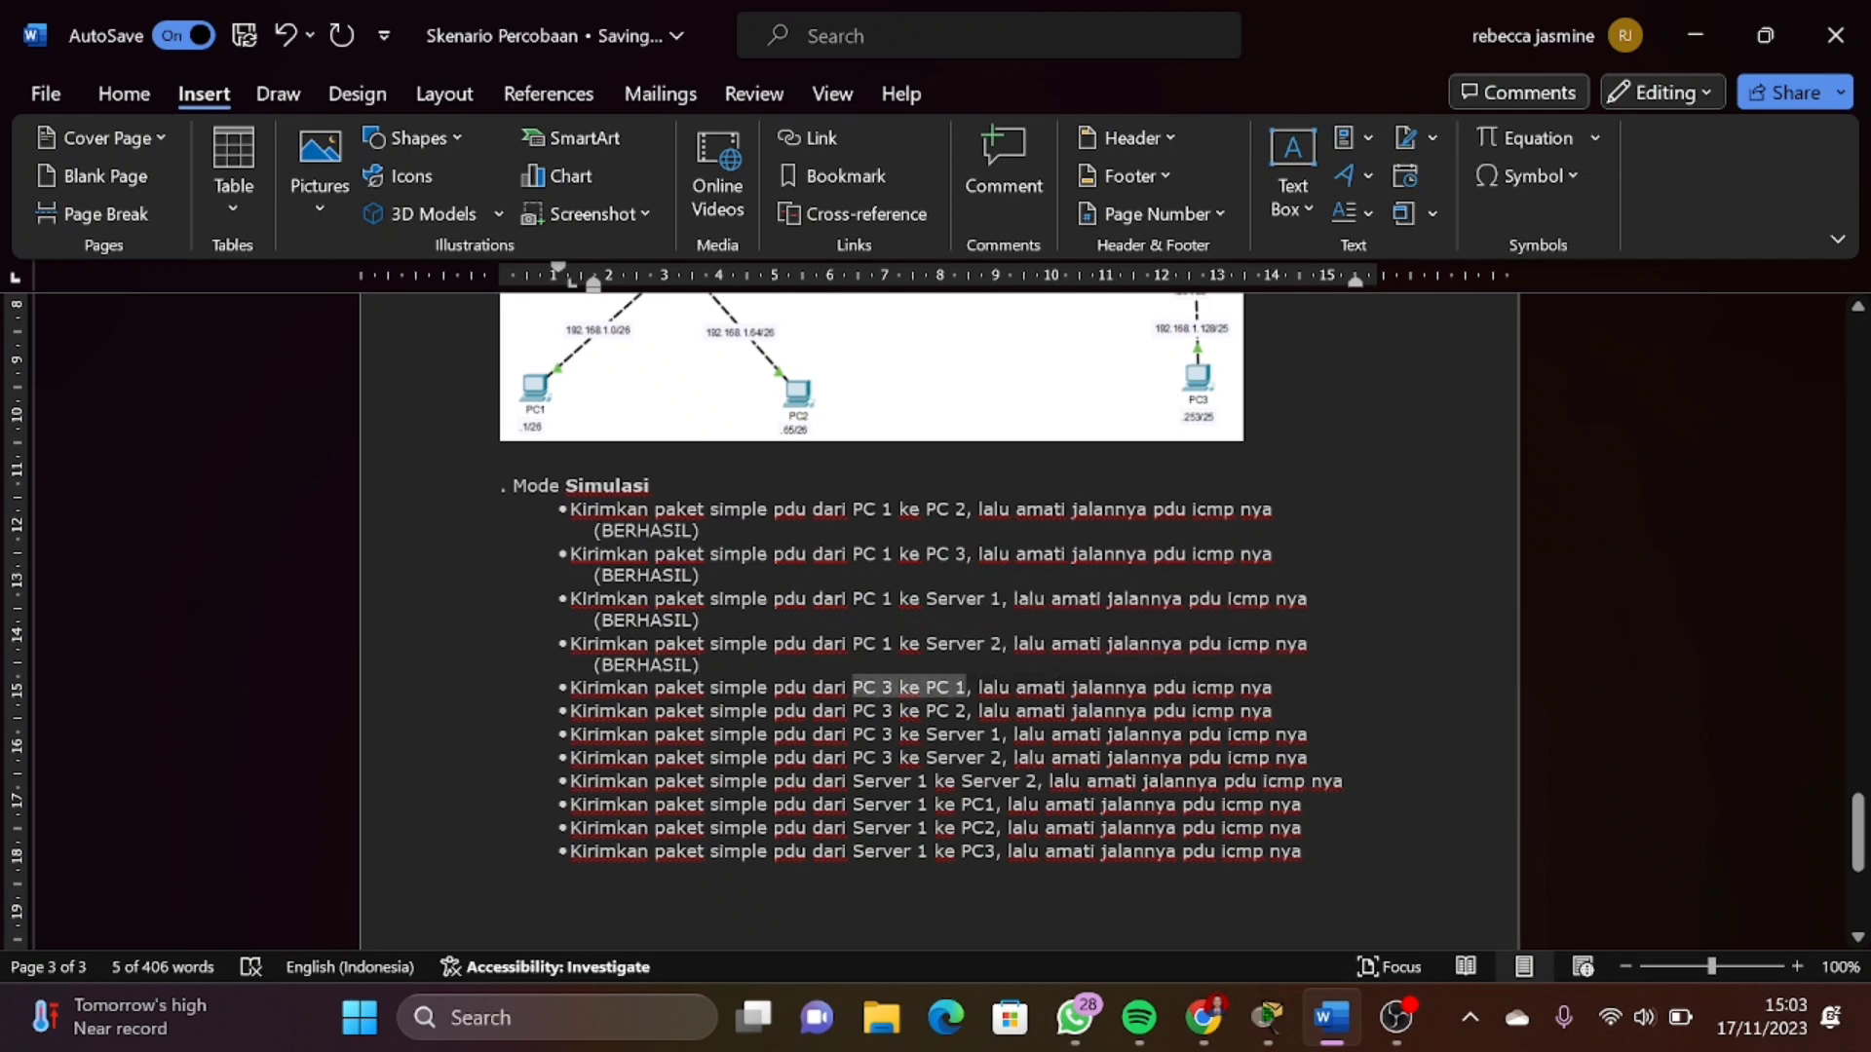
{"action": "left_click", "coordinate": [1267, 1018]}
{"action": "left_click", "coordinate": [984, 921]}
{"action": "left_click", "coordinate": [1566, 652]}
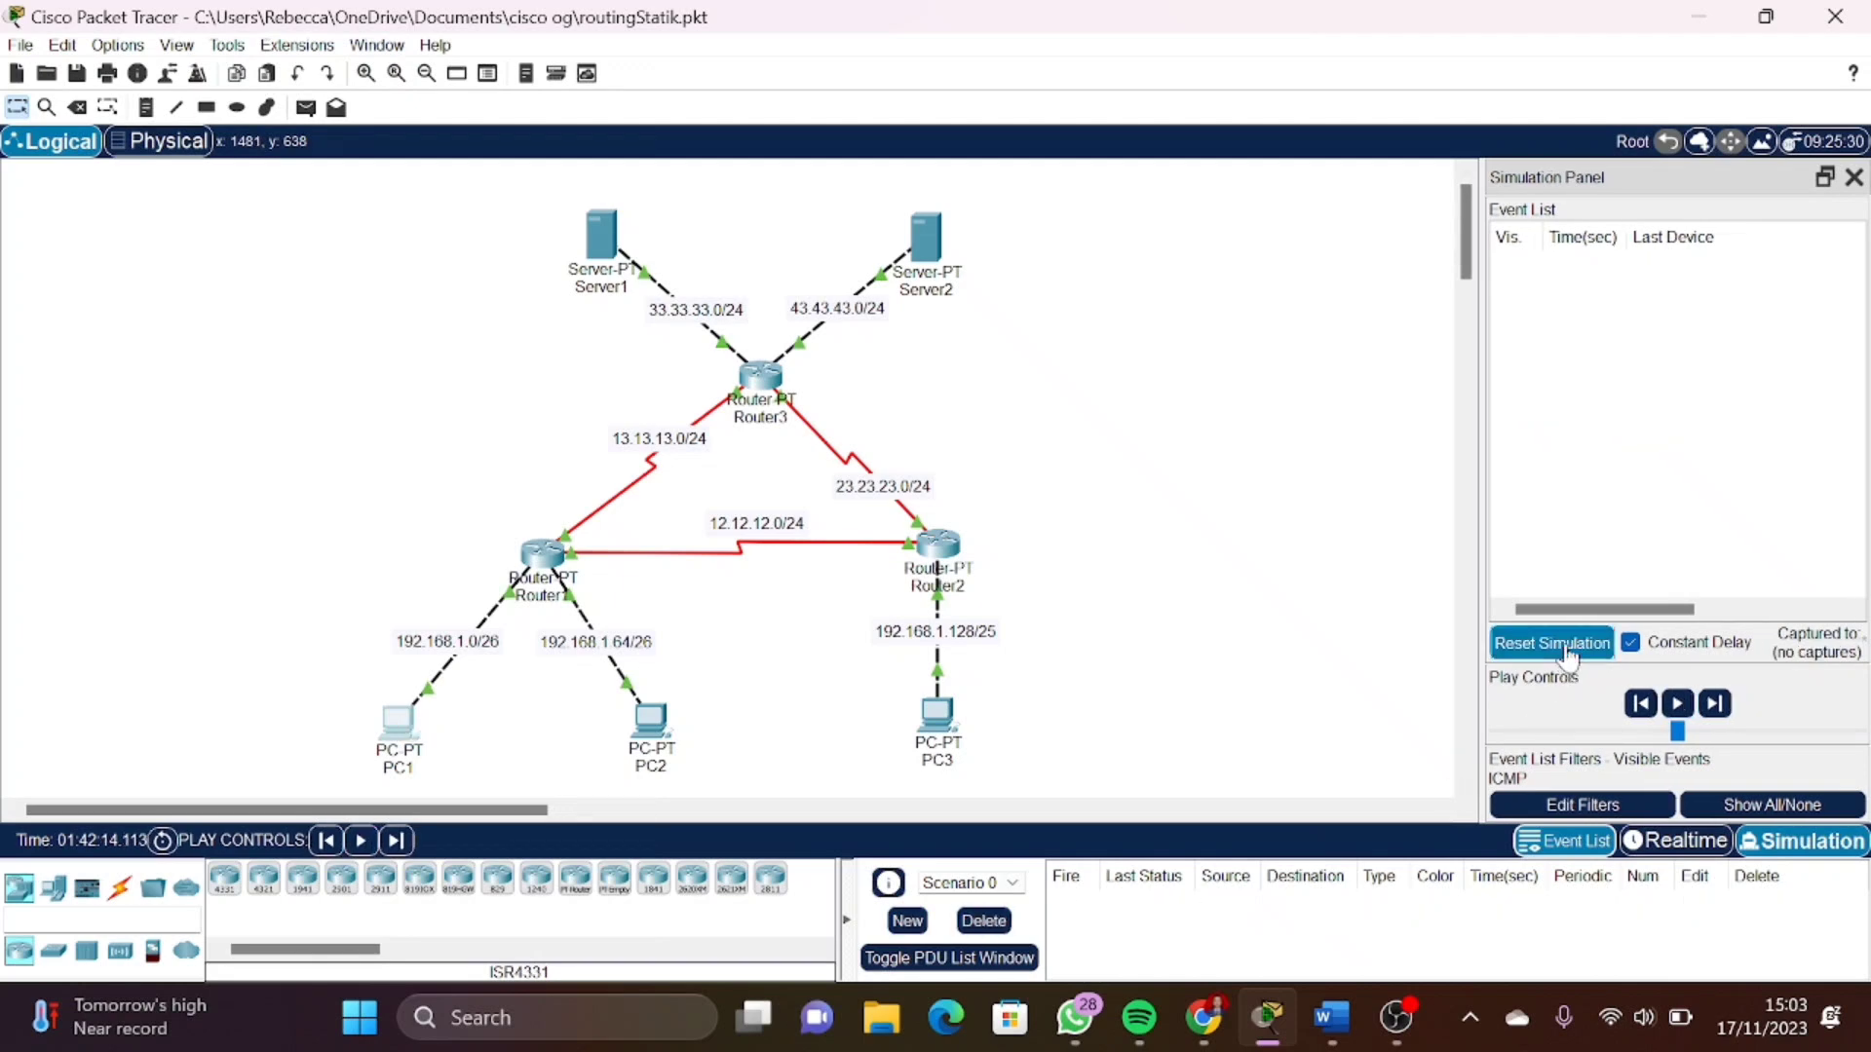
Send a simple PDU from PC3 to PC1 and play it through, then reset the simulation and delete the PDU scenario
{"action": "left_click", "coordinate": [306, 107]}
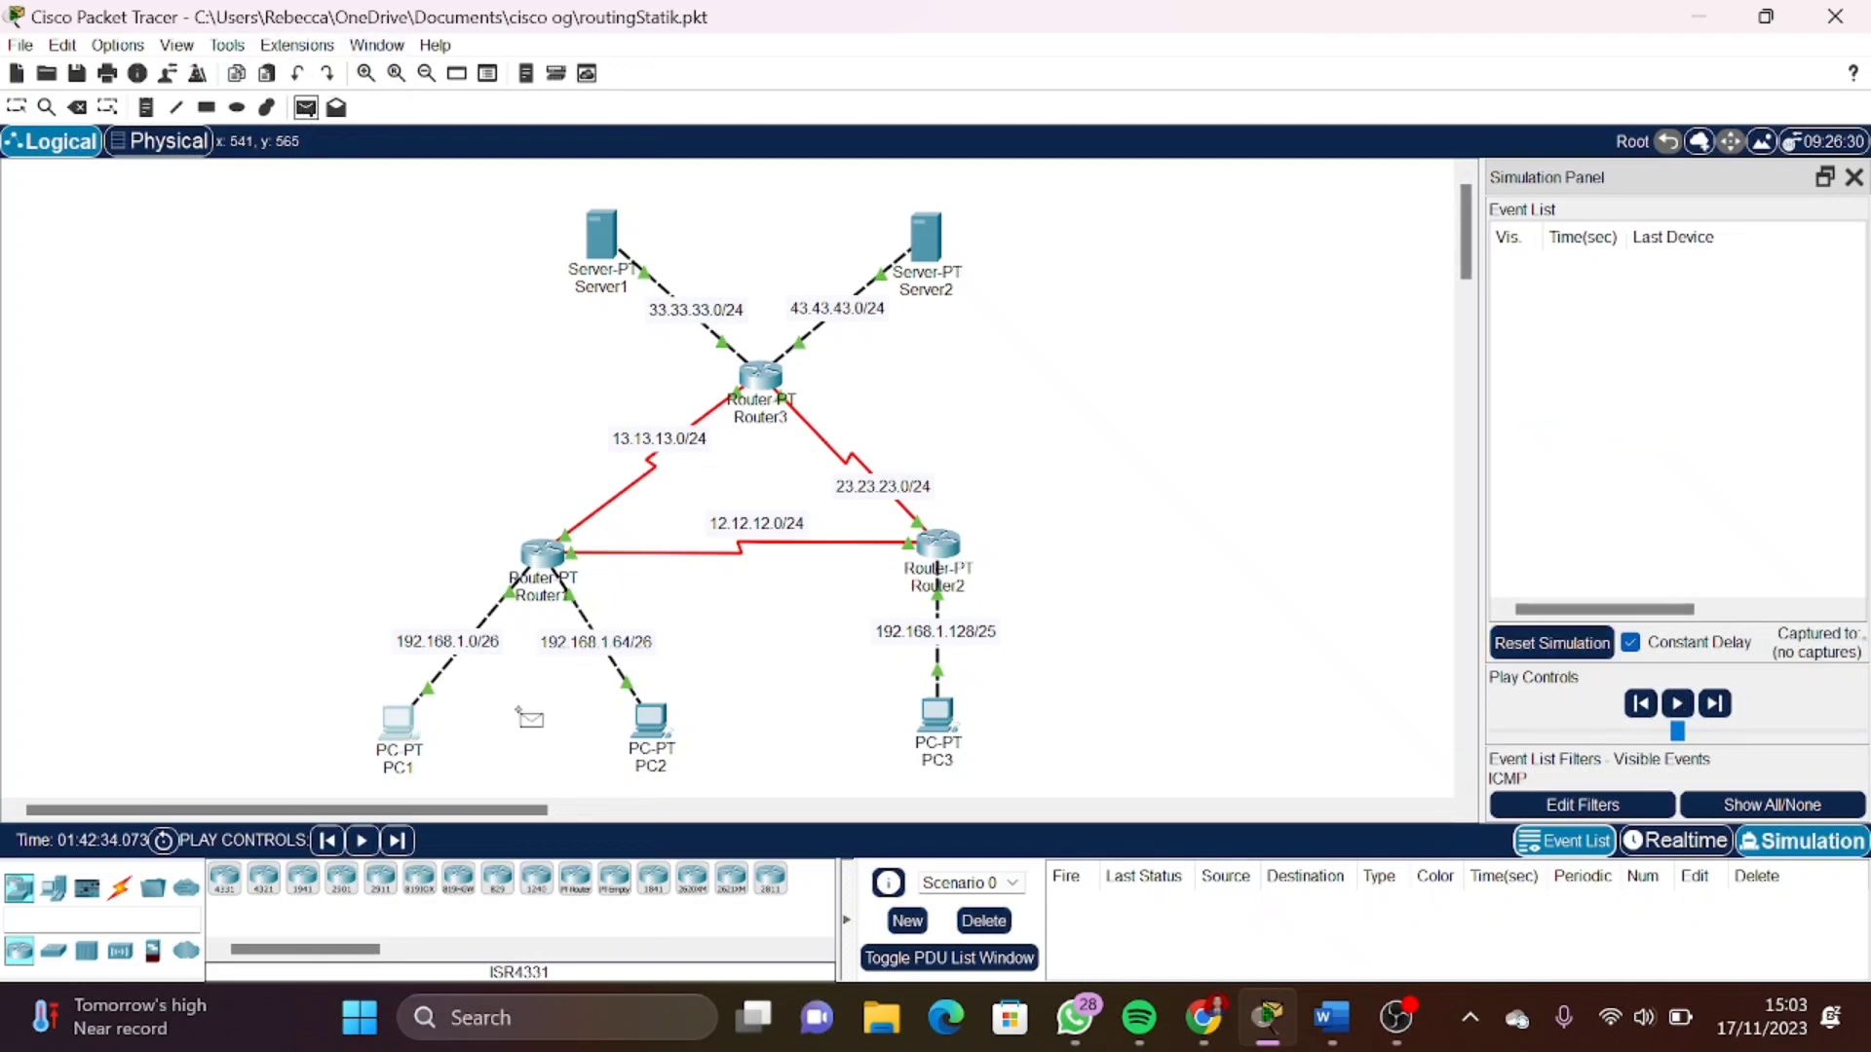
{"action": "left_click", "coordinate": [938, 721]}
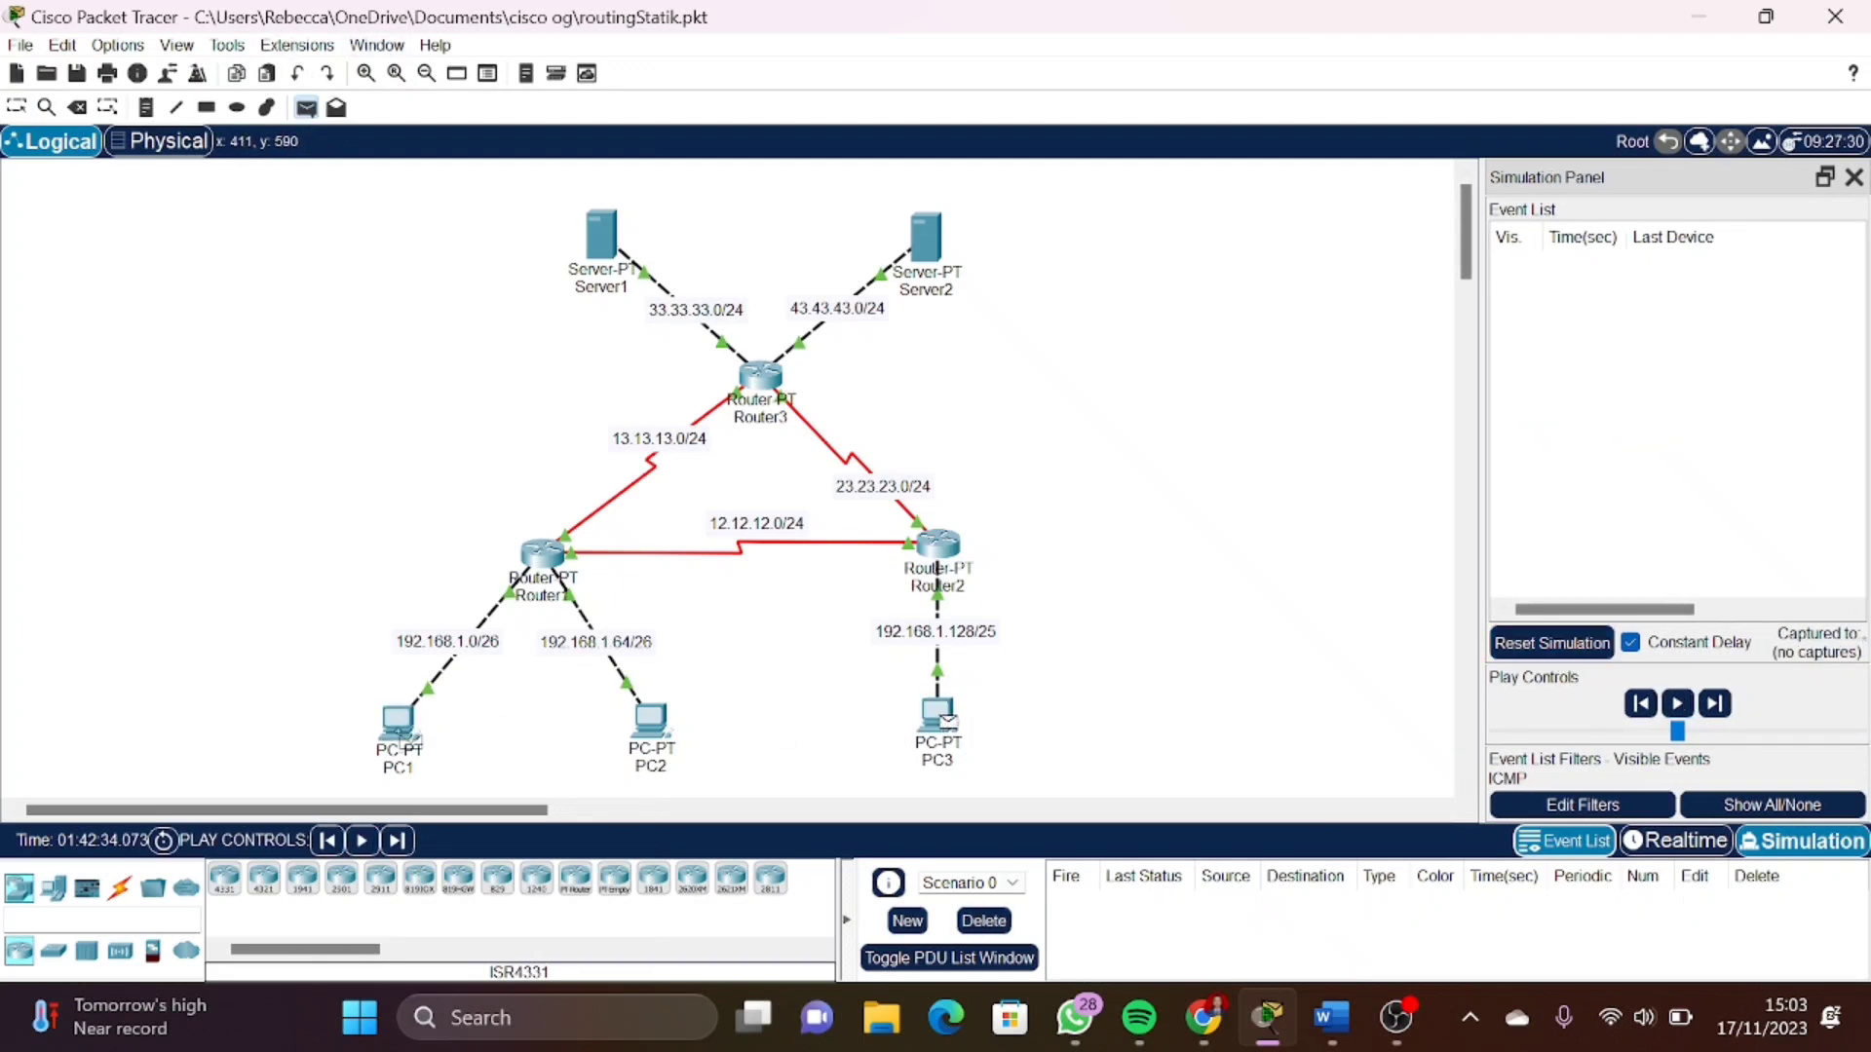
{"action": "left_click", "coordinate": [402, 726]}
{"action": "left_click", "coordinate": [1683, 704]}
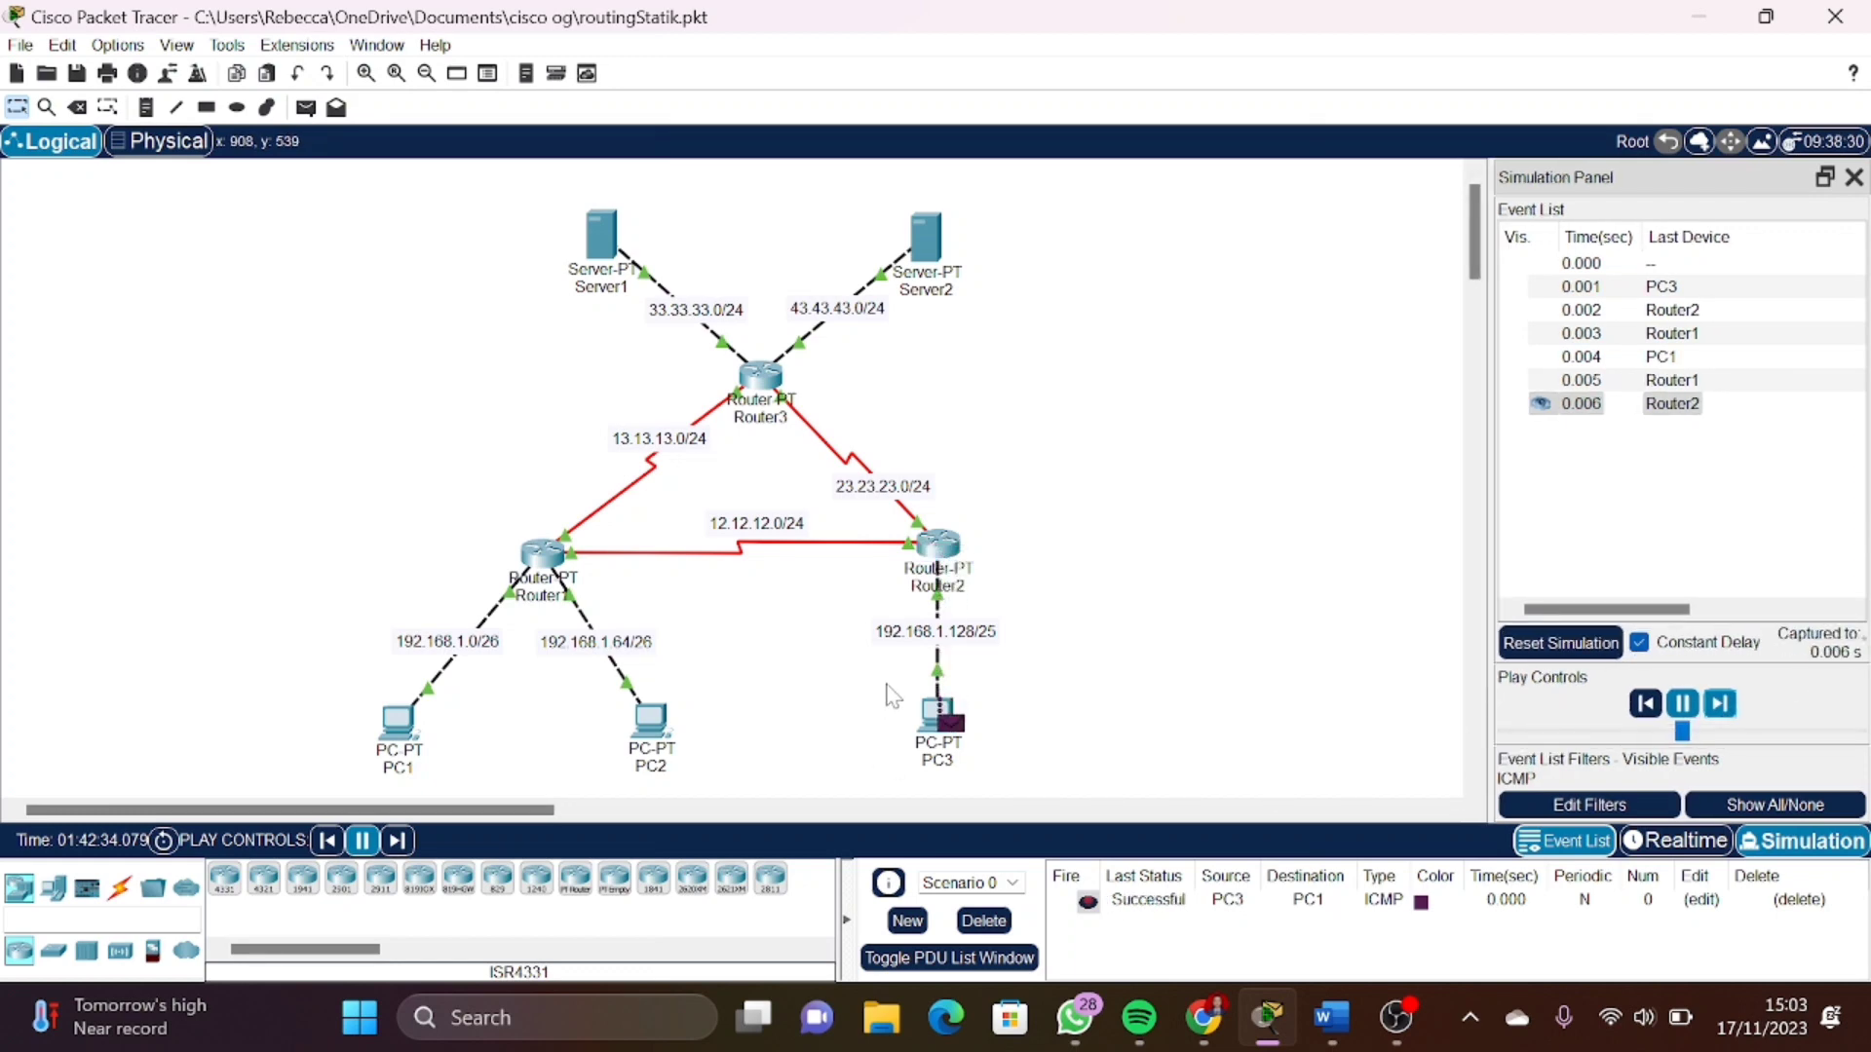
{"action": "left_click_drag", "start_coordinate": [870, 671], "coordinate": [1033, 790]}
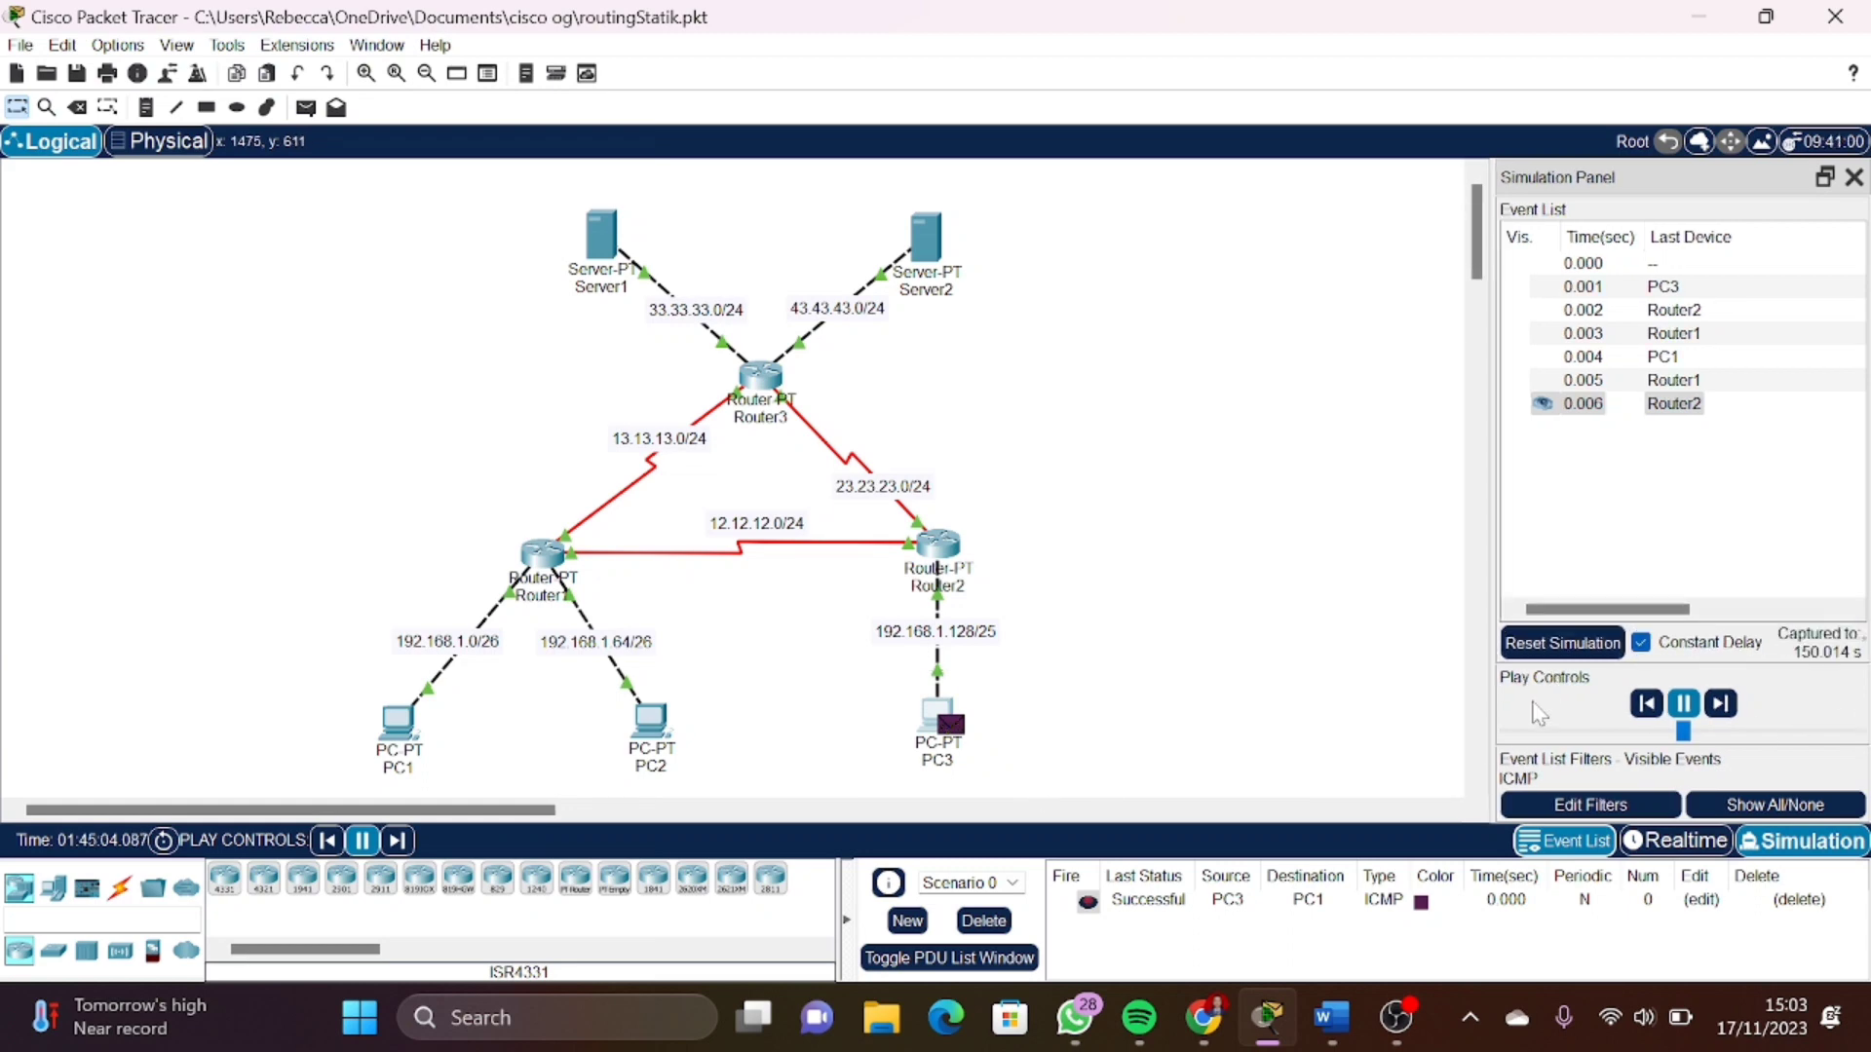
{"action": "left_click", "coordinate": [1548, 651]}
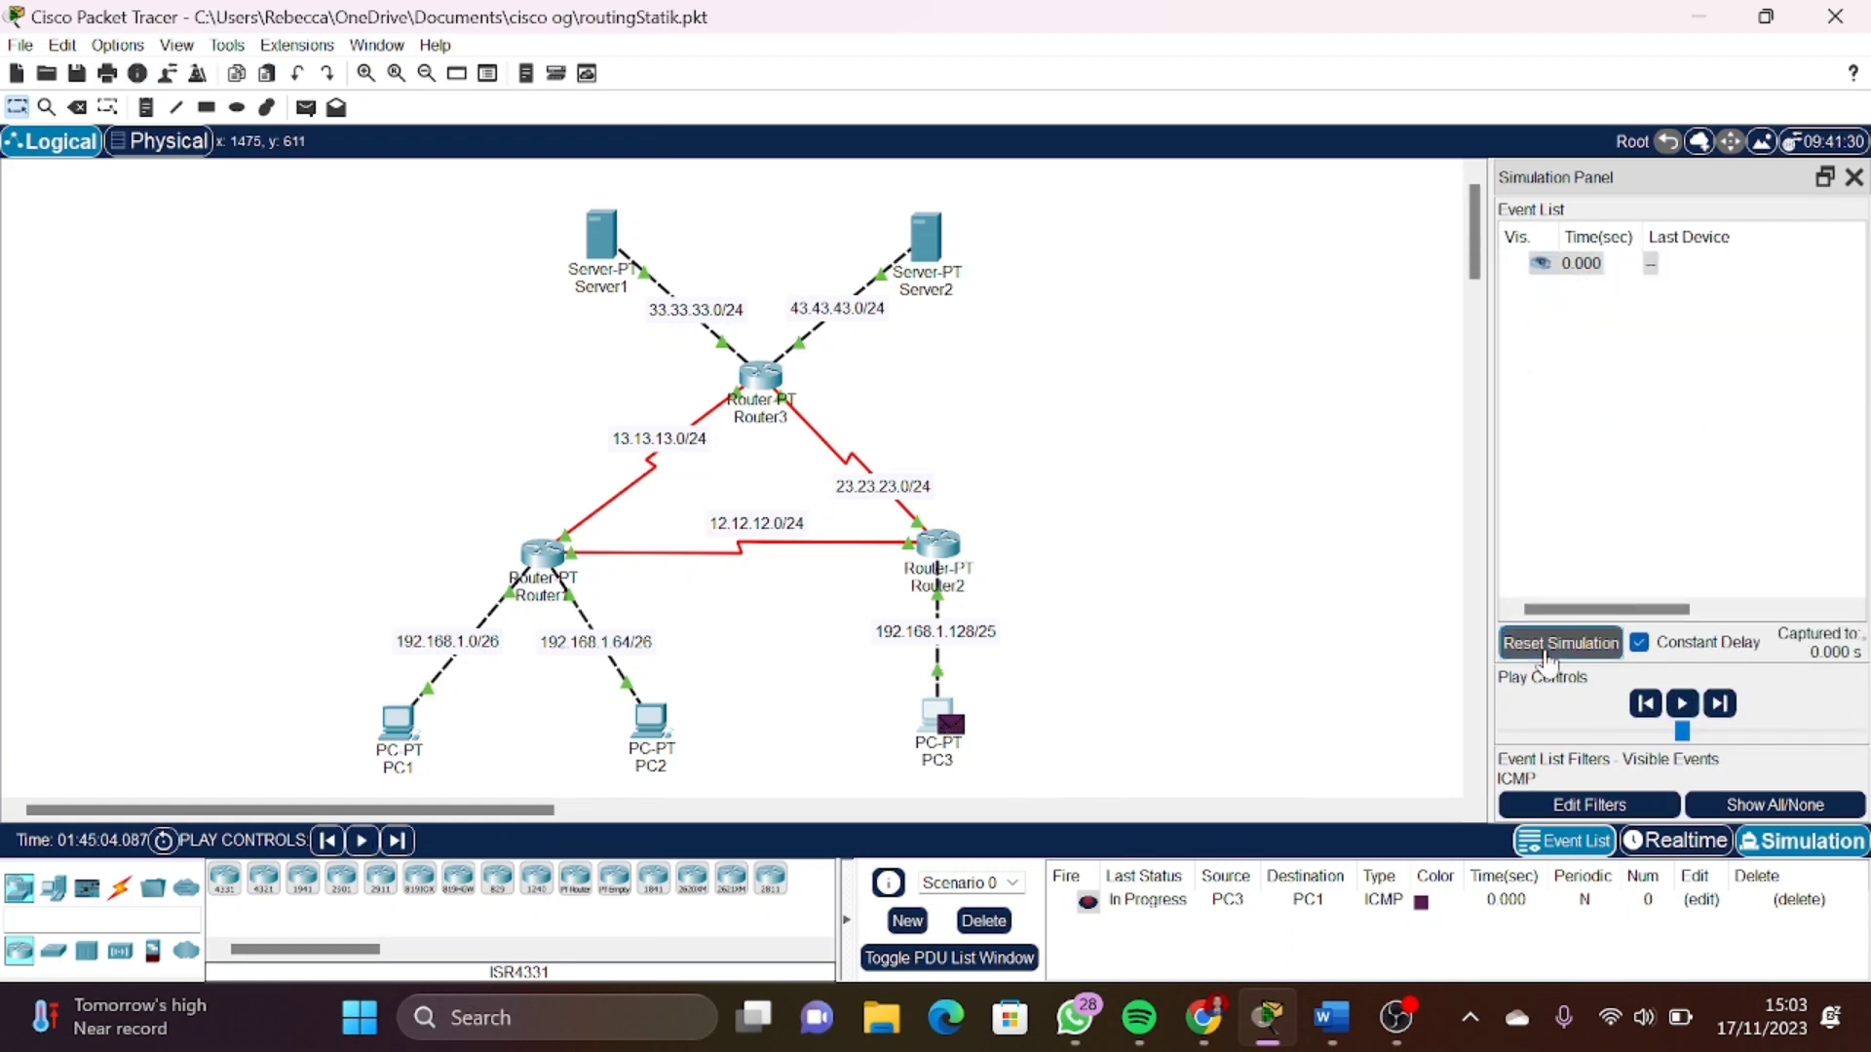
{"action": "left_click", "coordinate": [983, 921]}
Switch to the Word document and record "(BERHASIL)" on an unbulleted line beneath the PC 3 to PC 1 test
{"action": "left_click", "coordinate": [1332, 1018]}
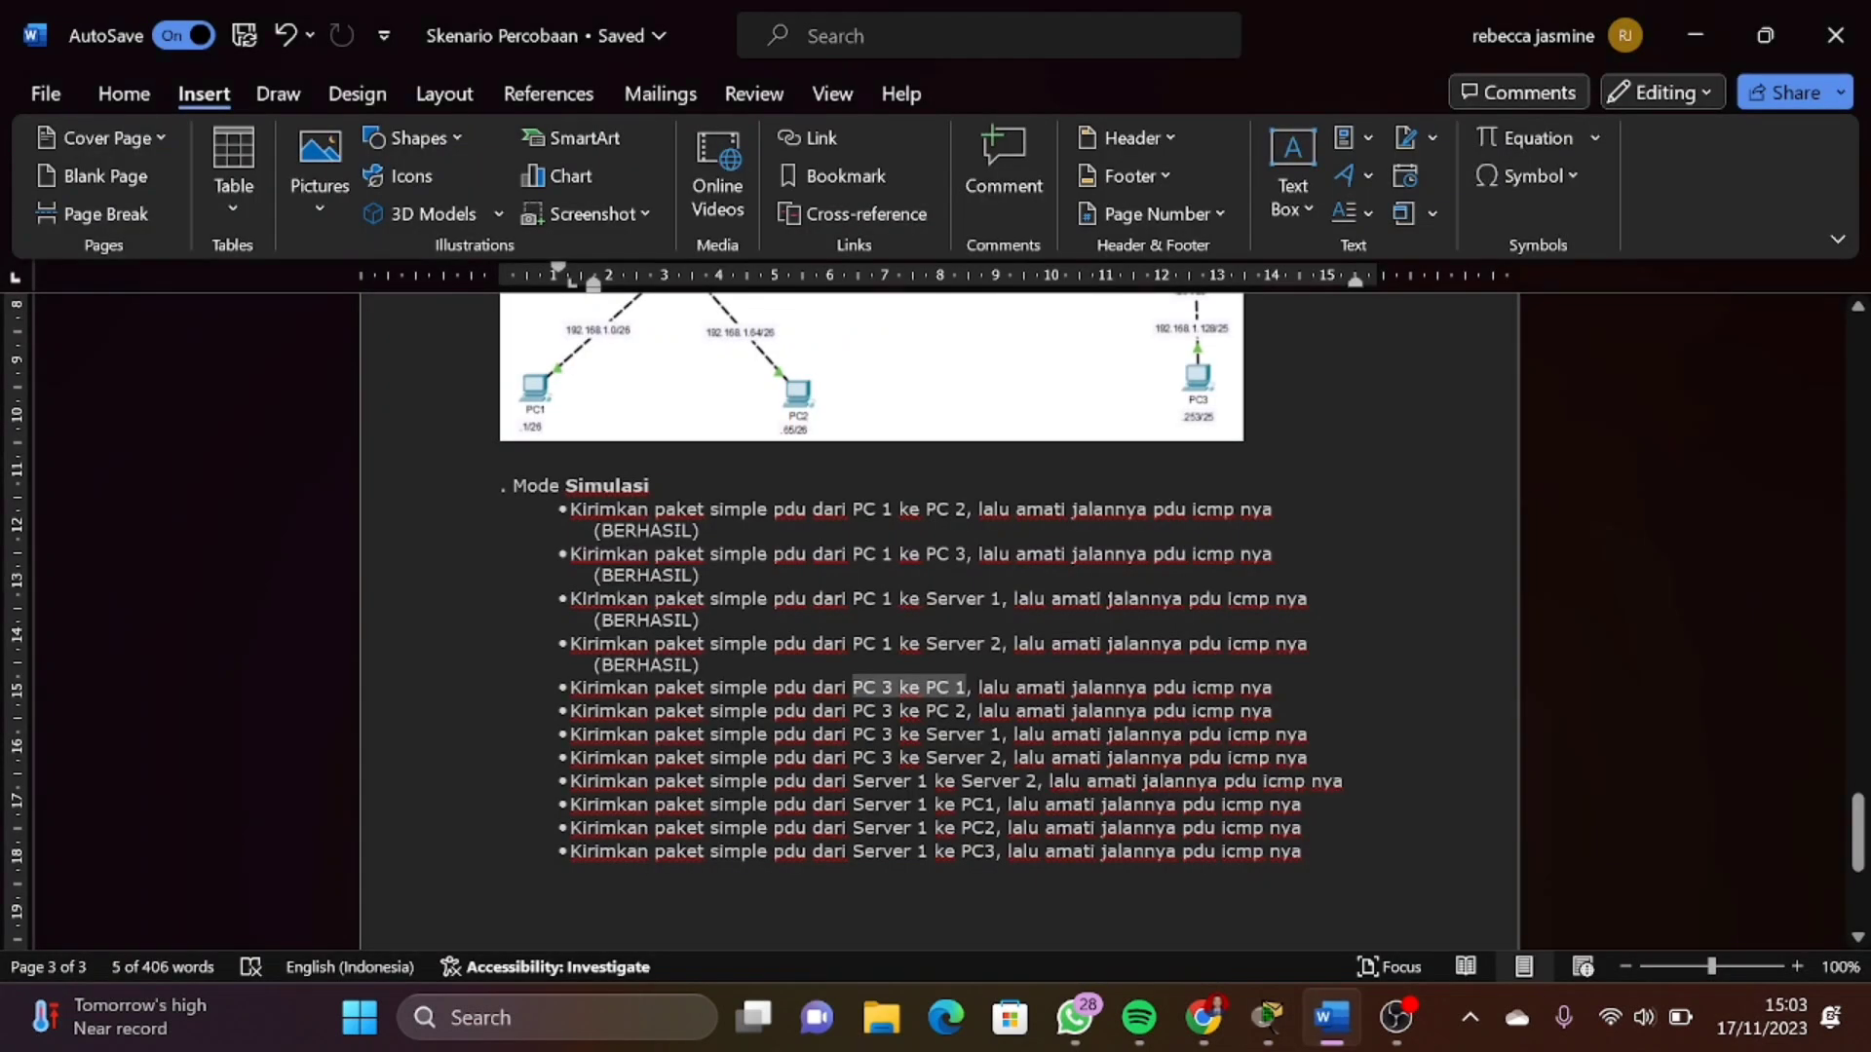
{"action": "left_click", "coordinate": [1275, 711]}
{"action": "key", "text": "Return"}
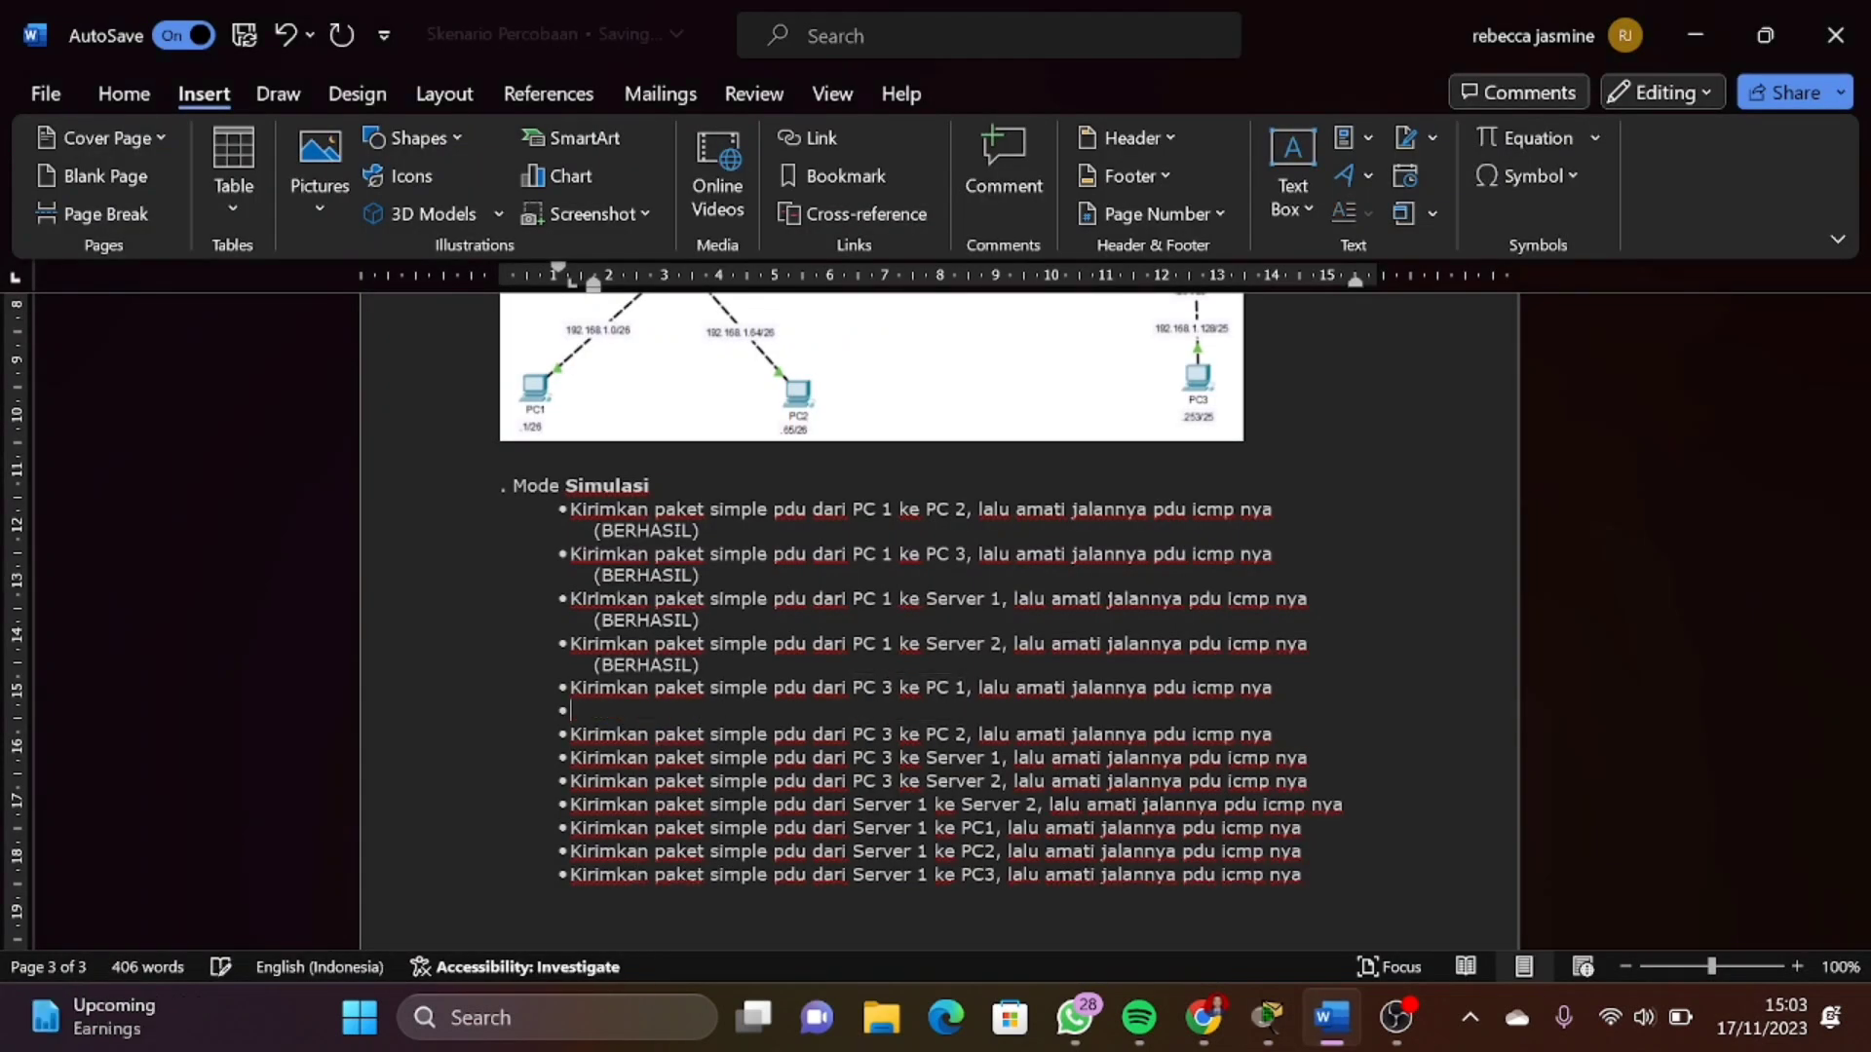
{"action": "key", "text": "BackSpace"}
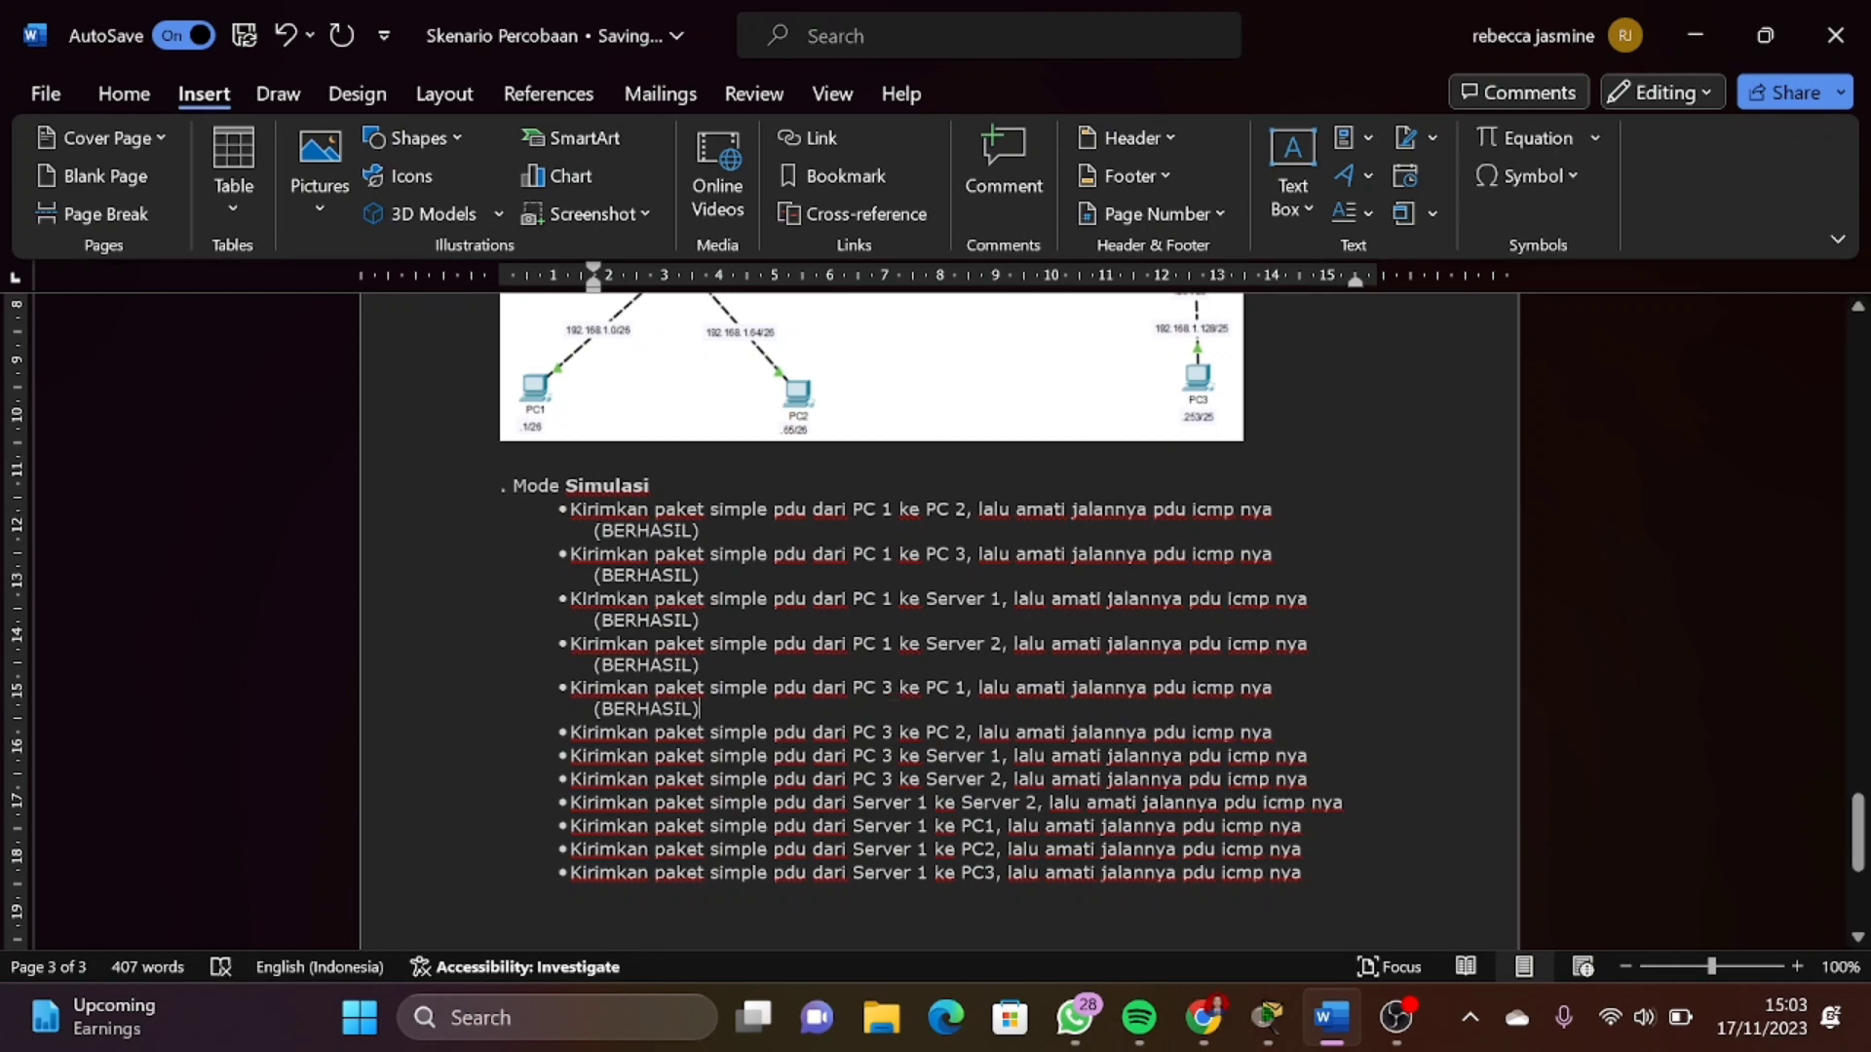
Switch to Packet Tracer, send a simple PDU from PC3 to PC2 and play it through, then clear the simulation and PDU scenario
{"action": "left_click_drag", "start_coordinate": [853, 734], "coordinate": [965, 738]}
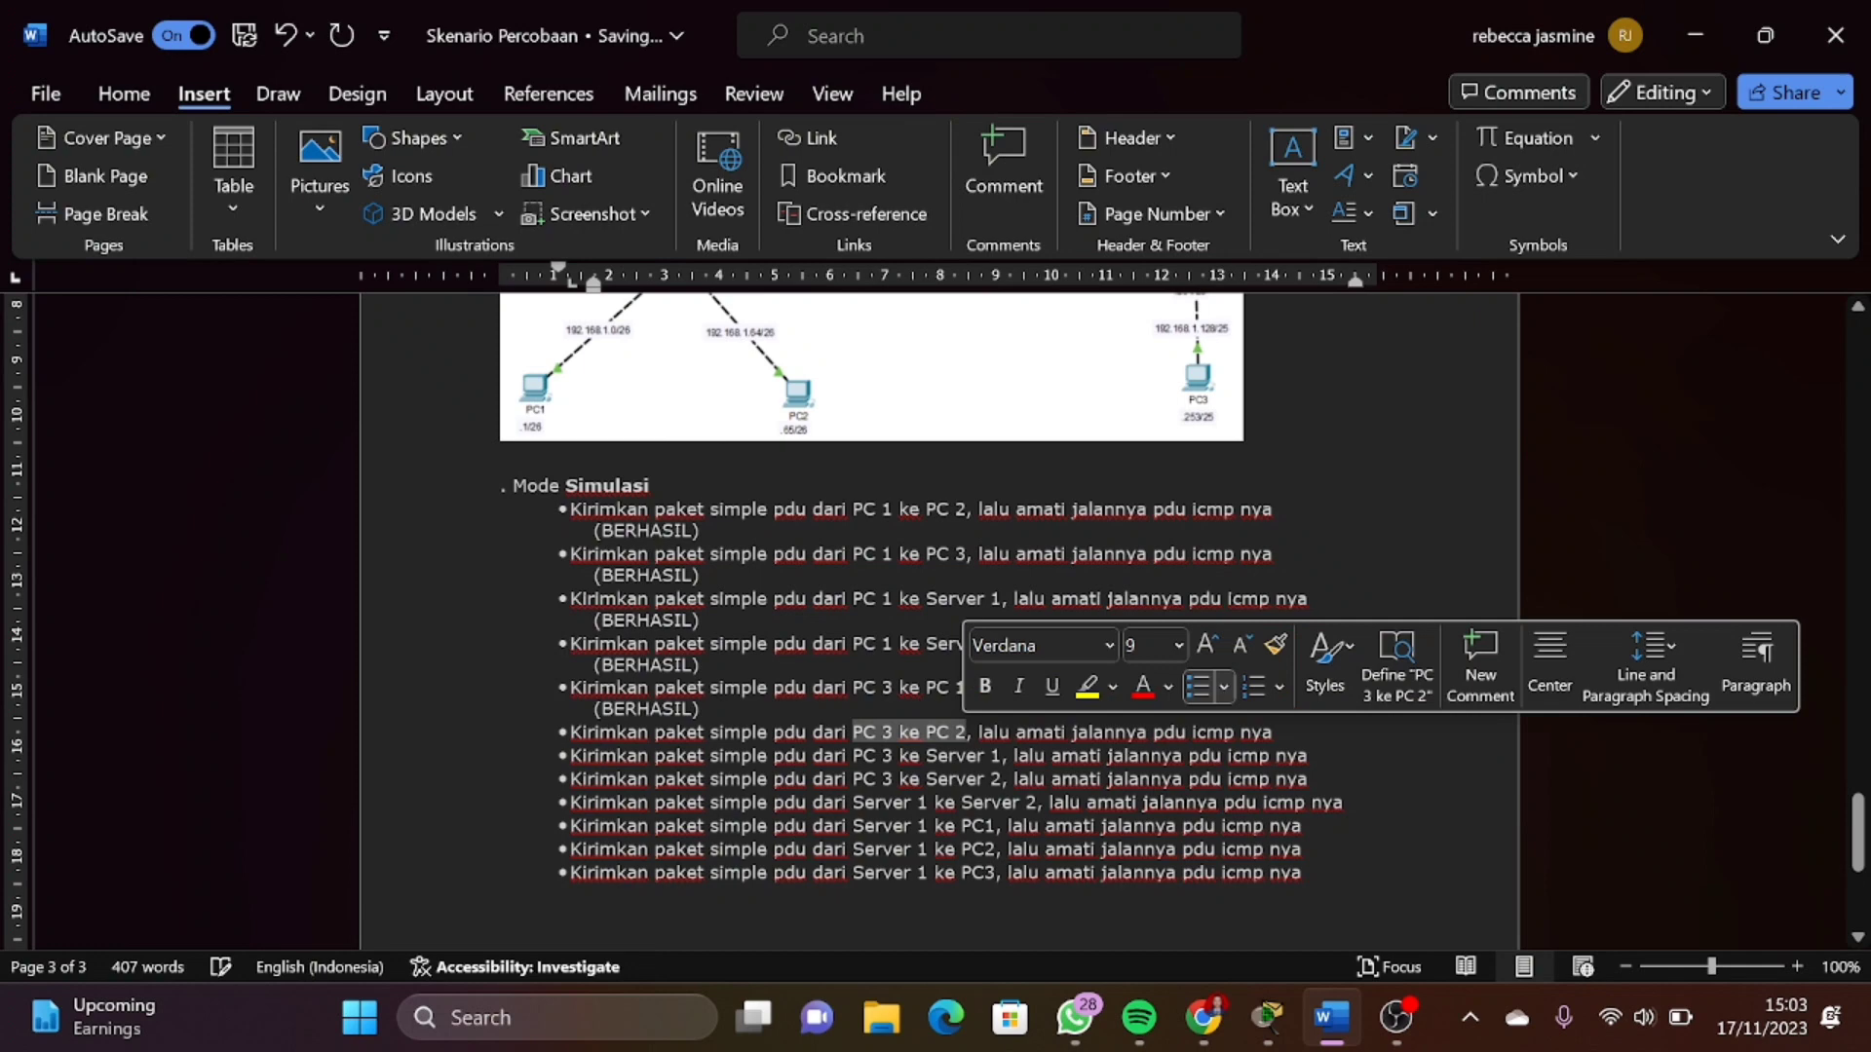
{"action": "left_click", "coordinate": [1266, 1019]}
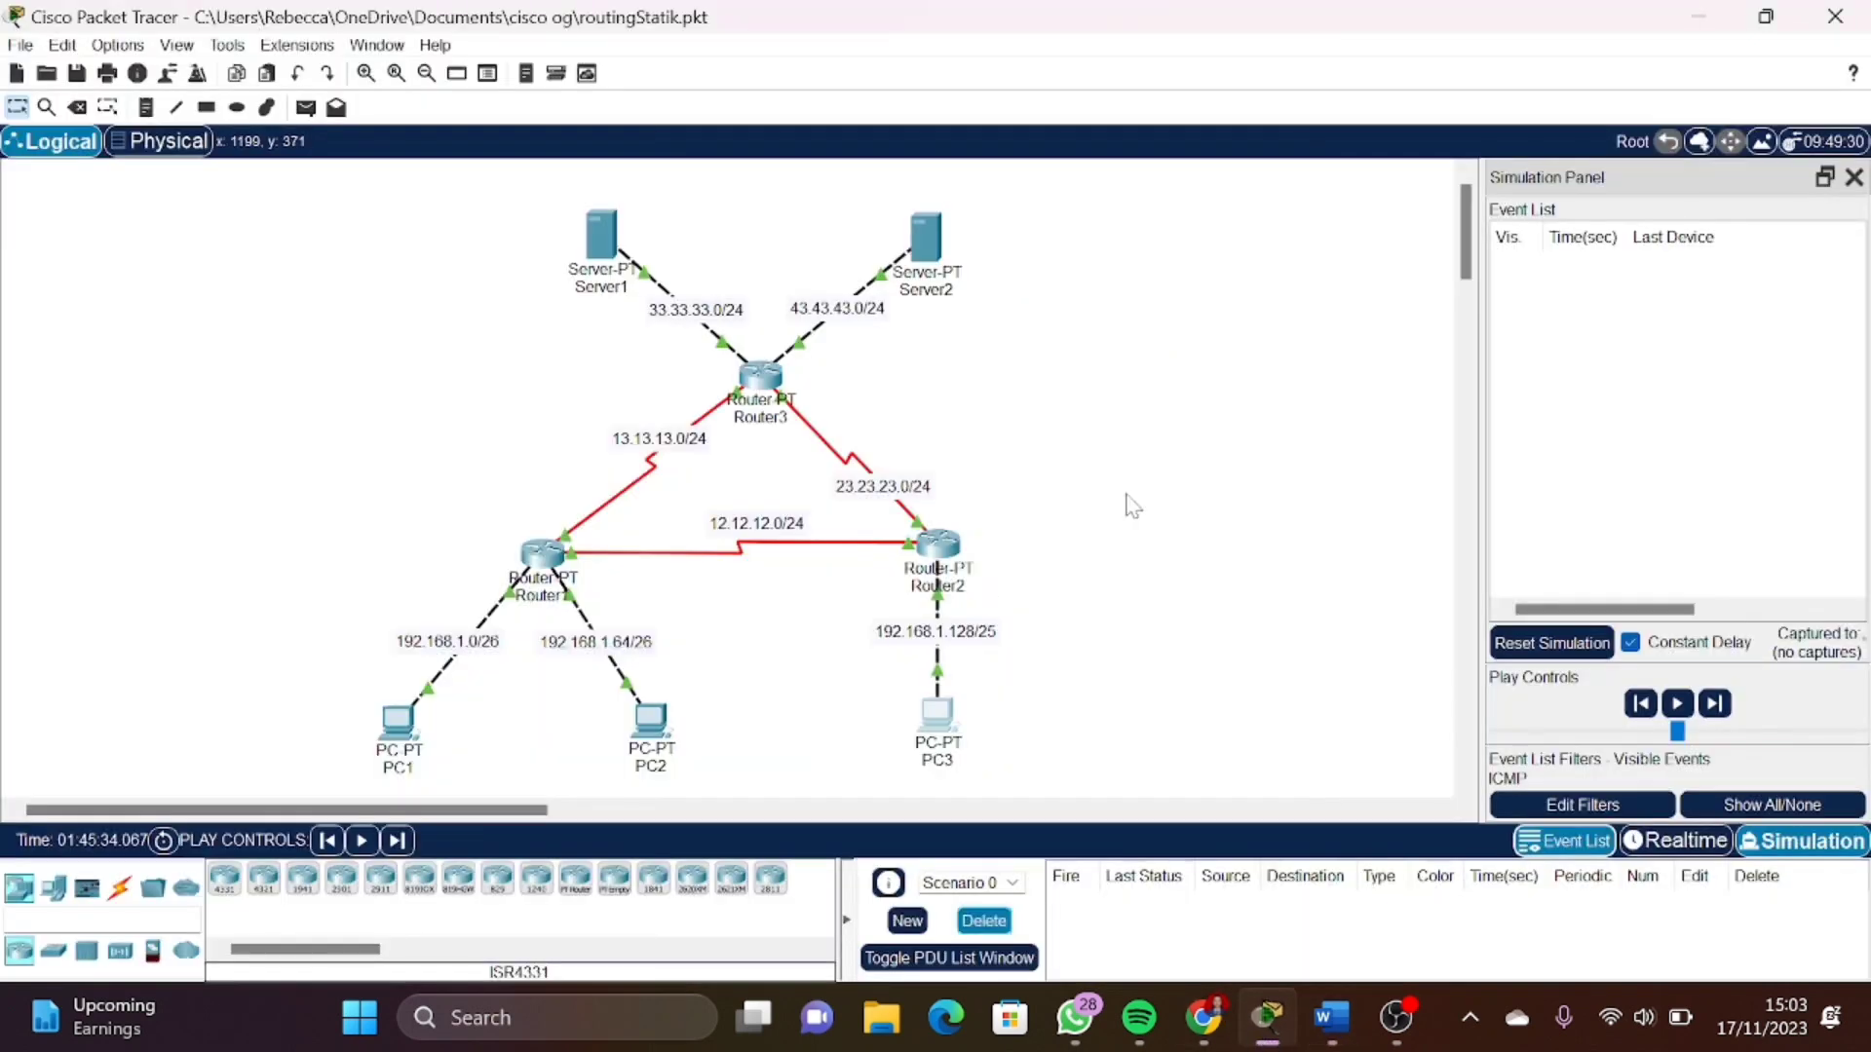
{"action": "left_click", "coordinate": [305, 107]}
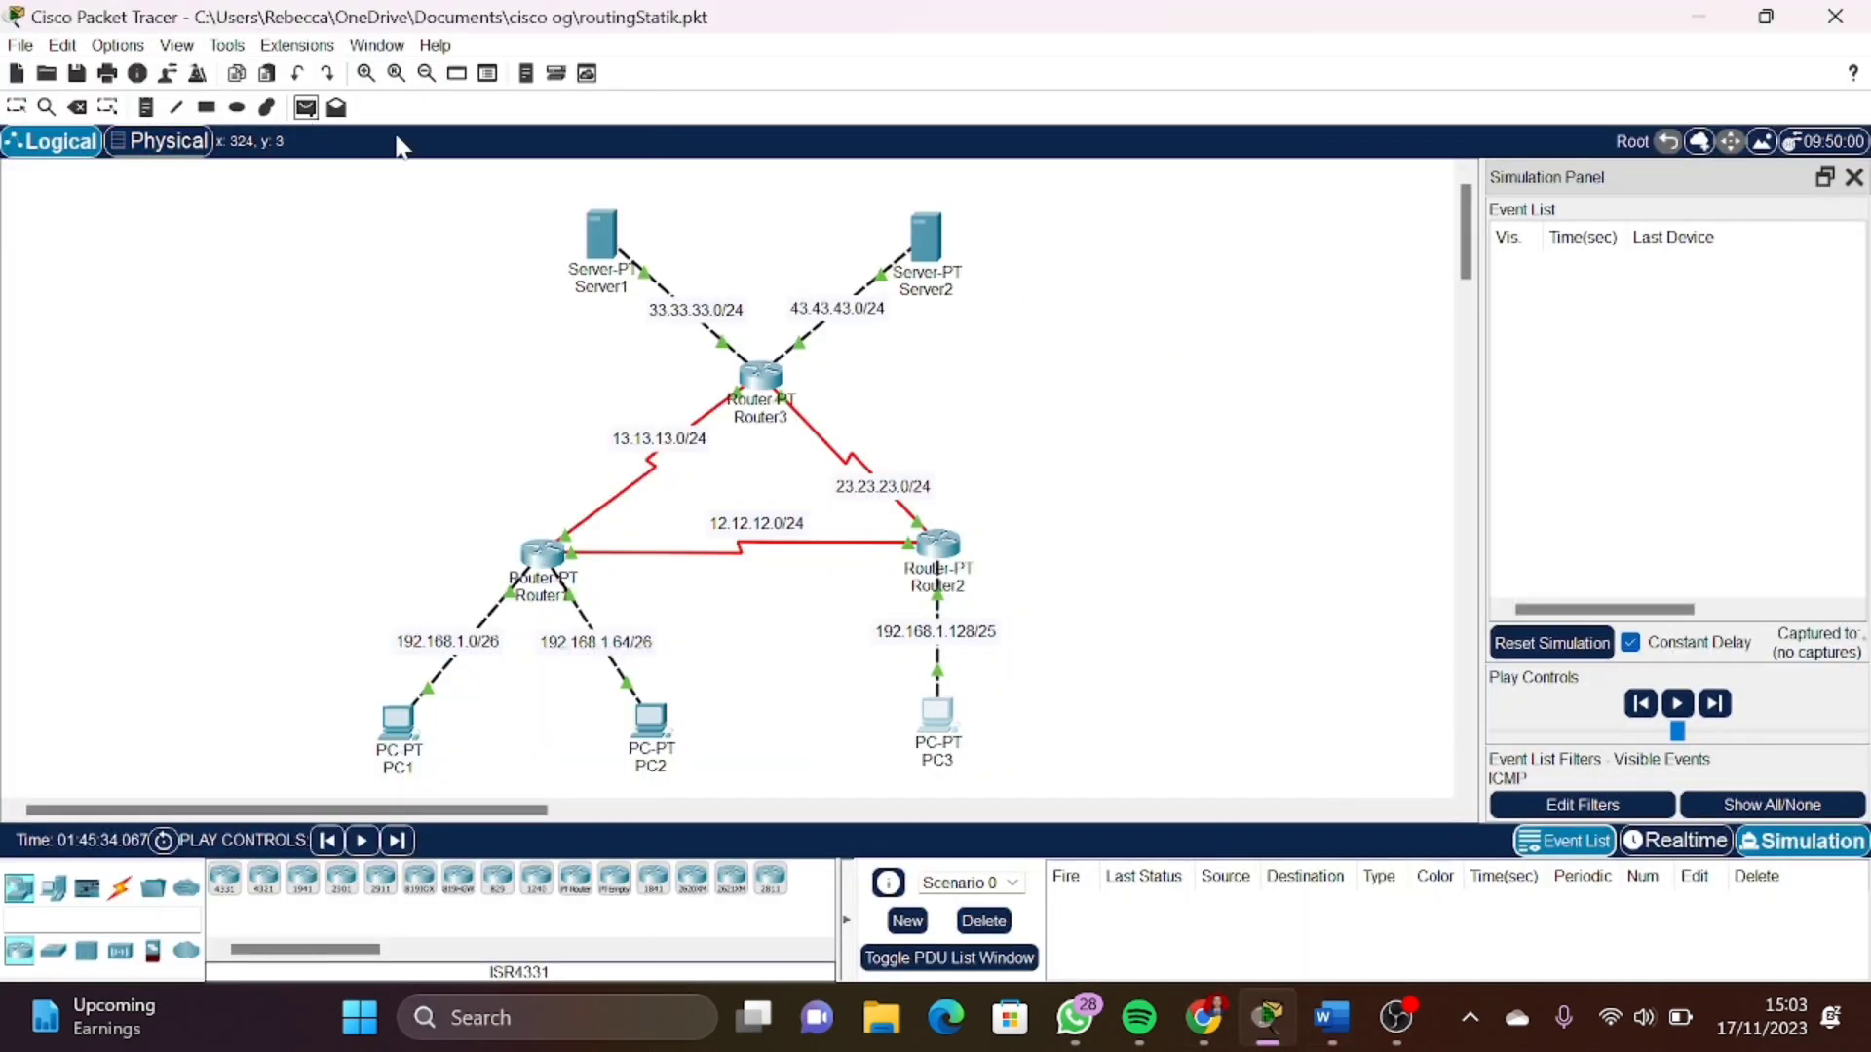
{"action": "left_click", "coordinate": [930, 723]}
{"action": "left_click", "coordinate": [650, 721]}
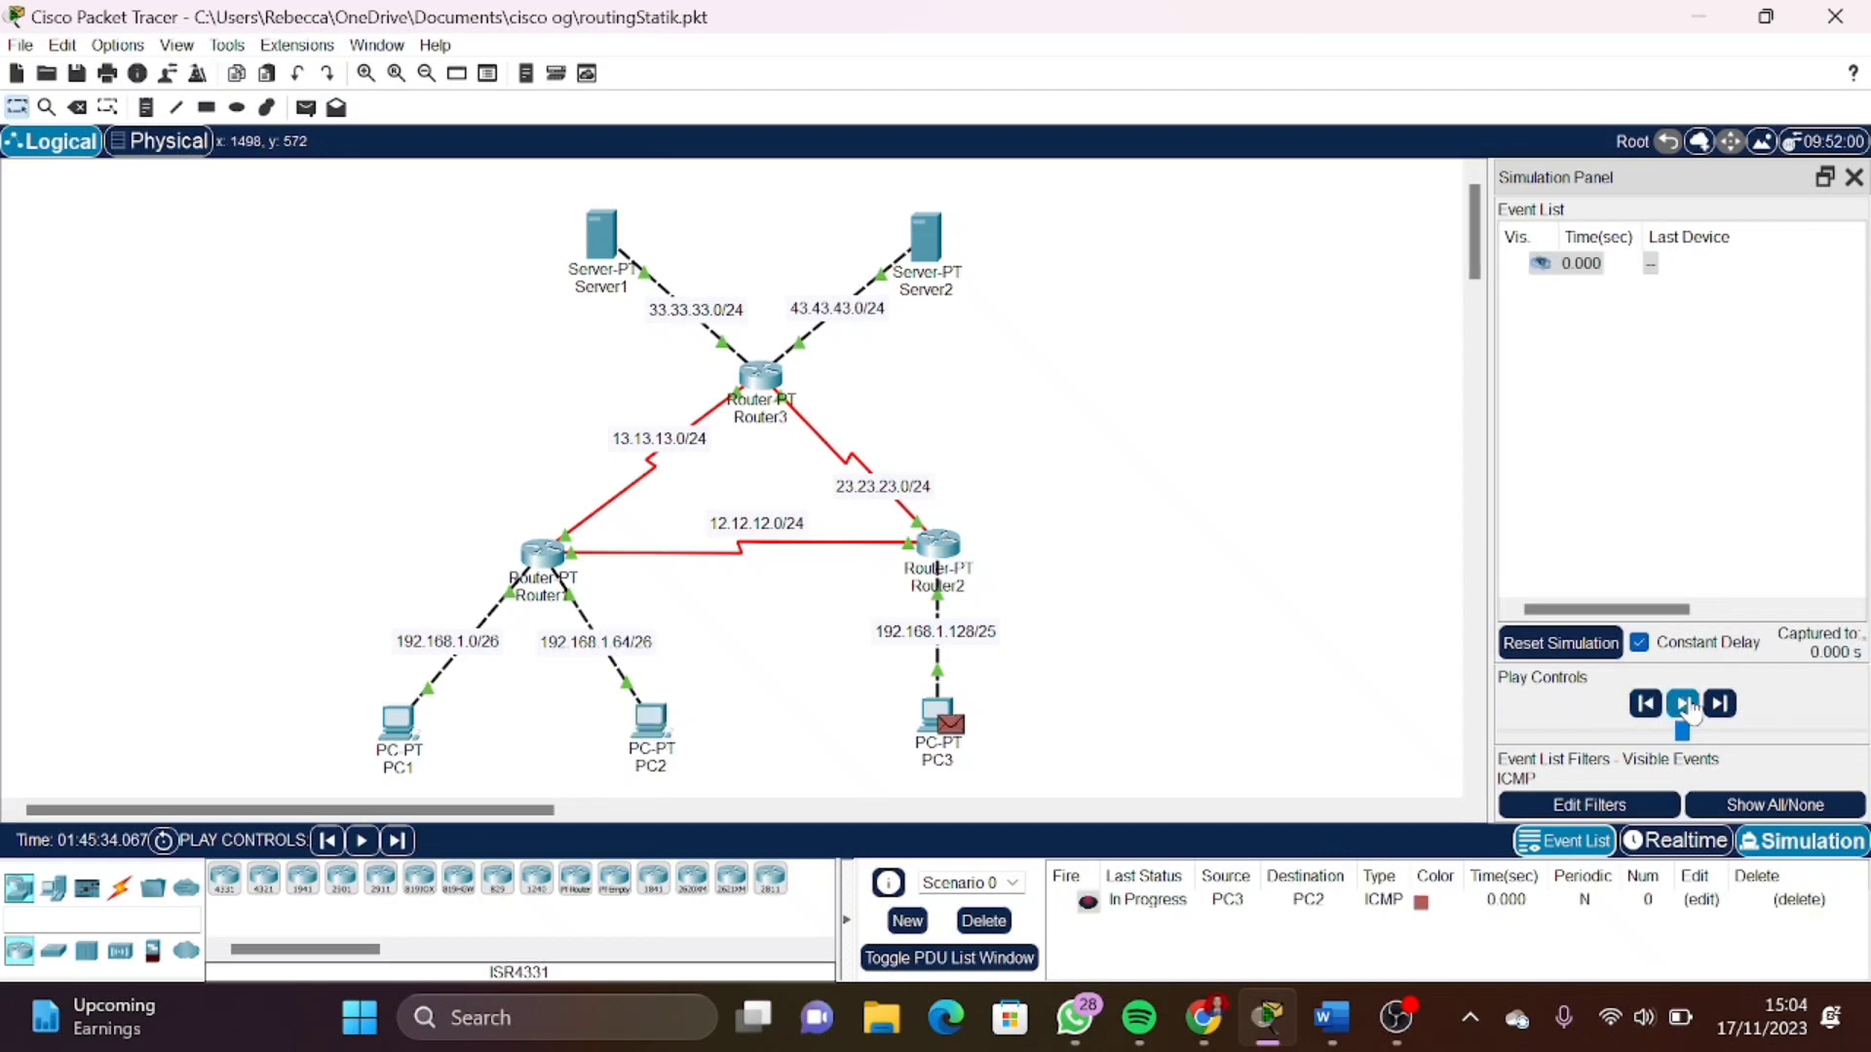
{"action": "left_click", "coordinate": [1684, 705]}
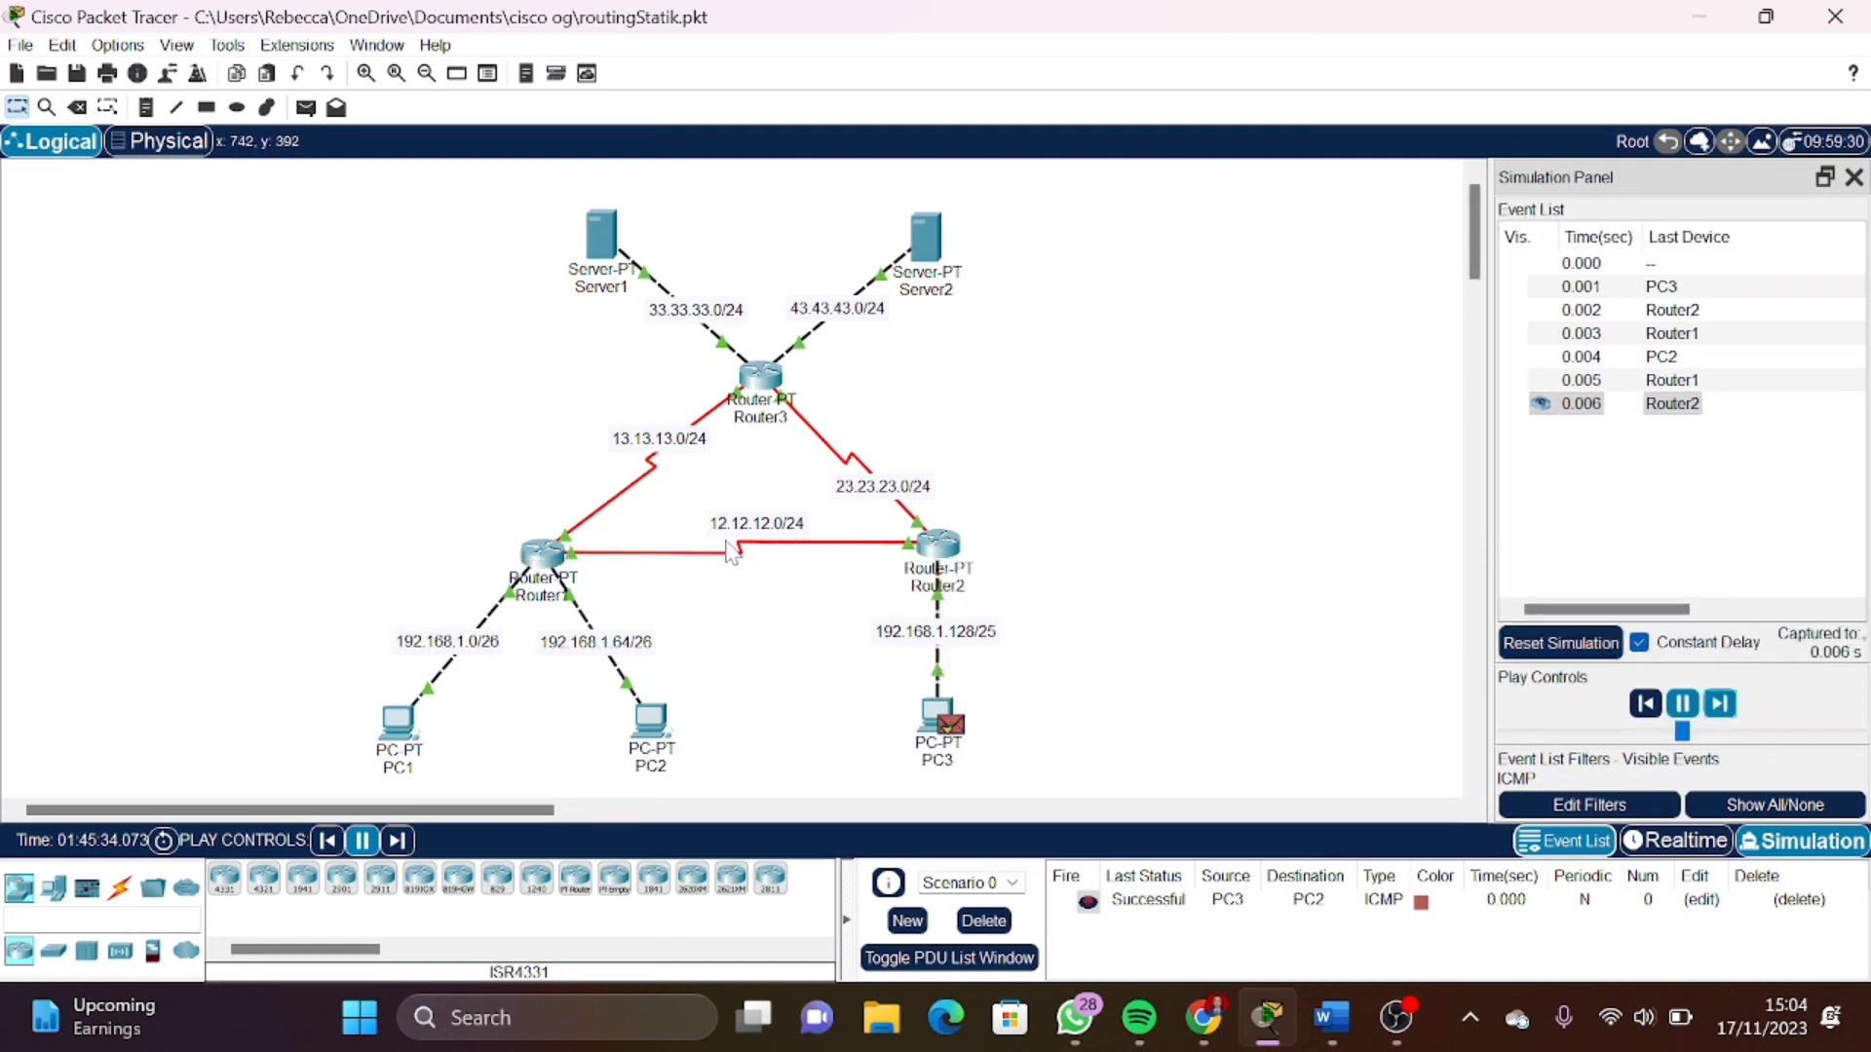
{"action": "left_click_drag", "start_coordinate": [884, 691], "coordinate": [1072, 780]}
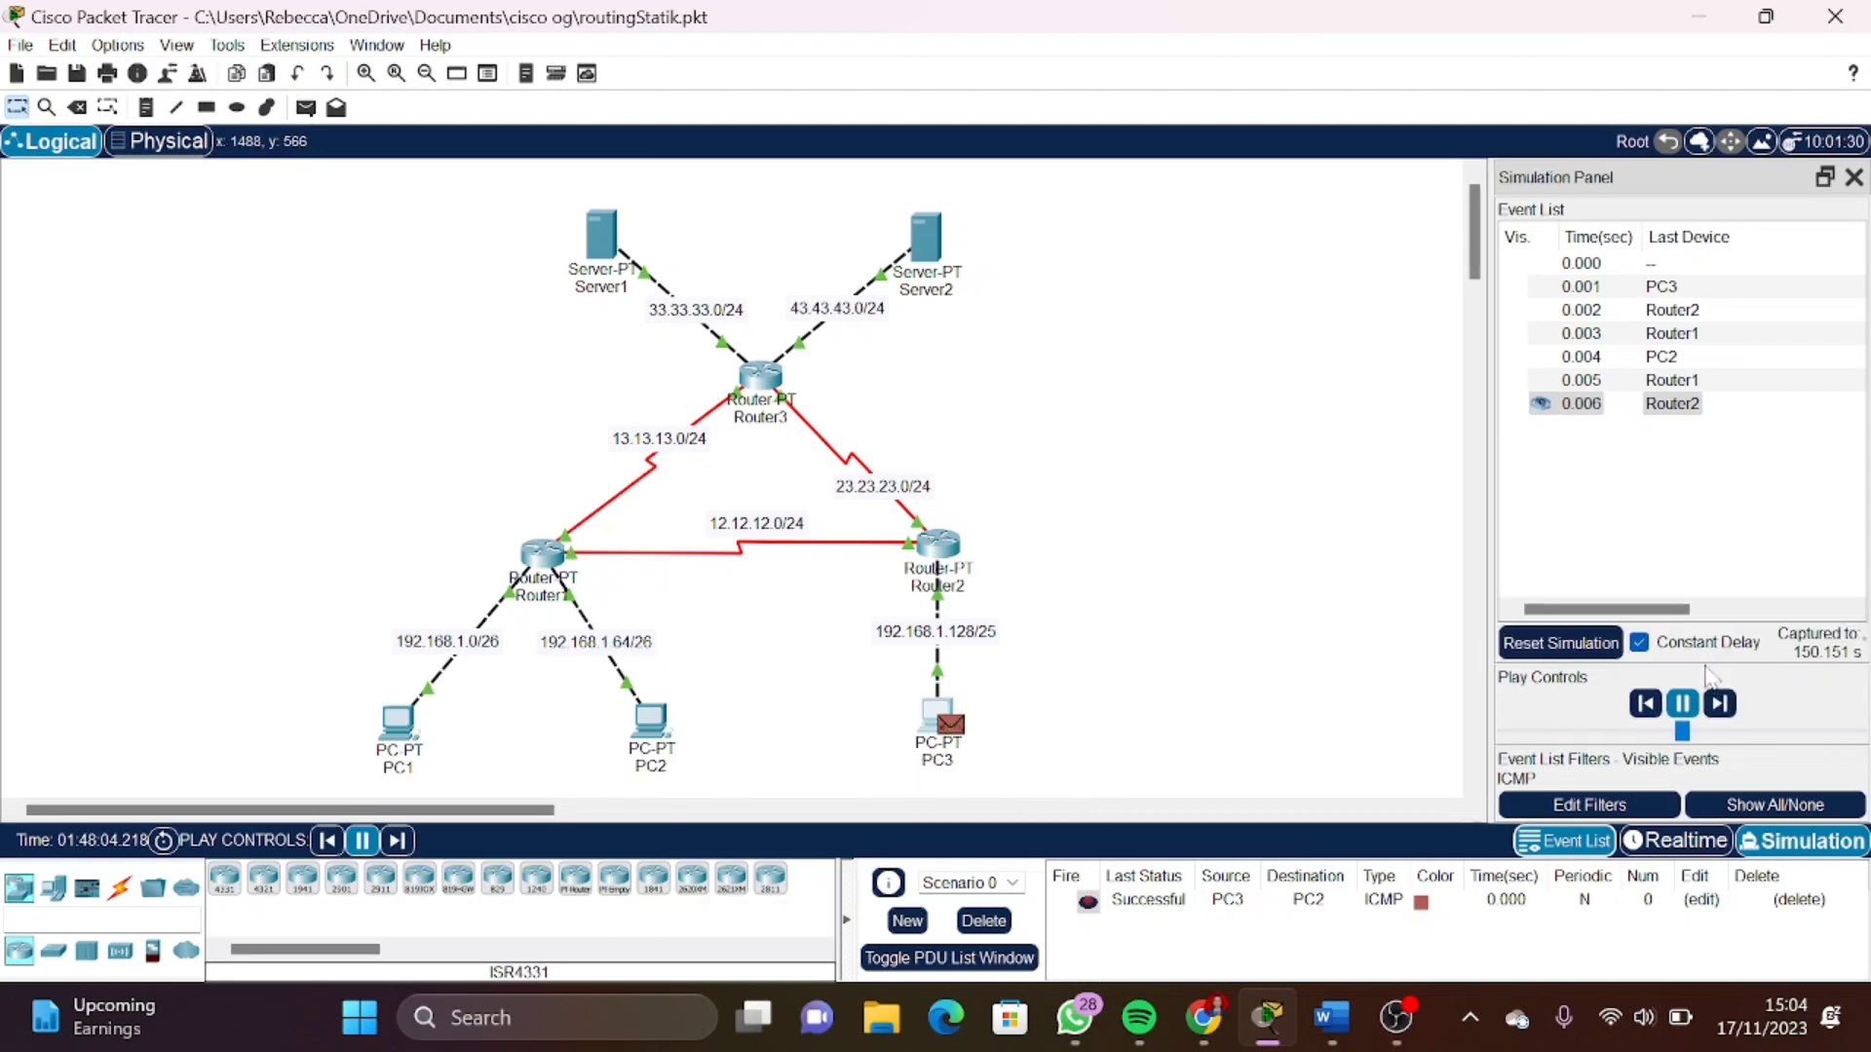
{"action": "left_click", "coordinate": [1570, 647]}
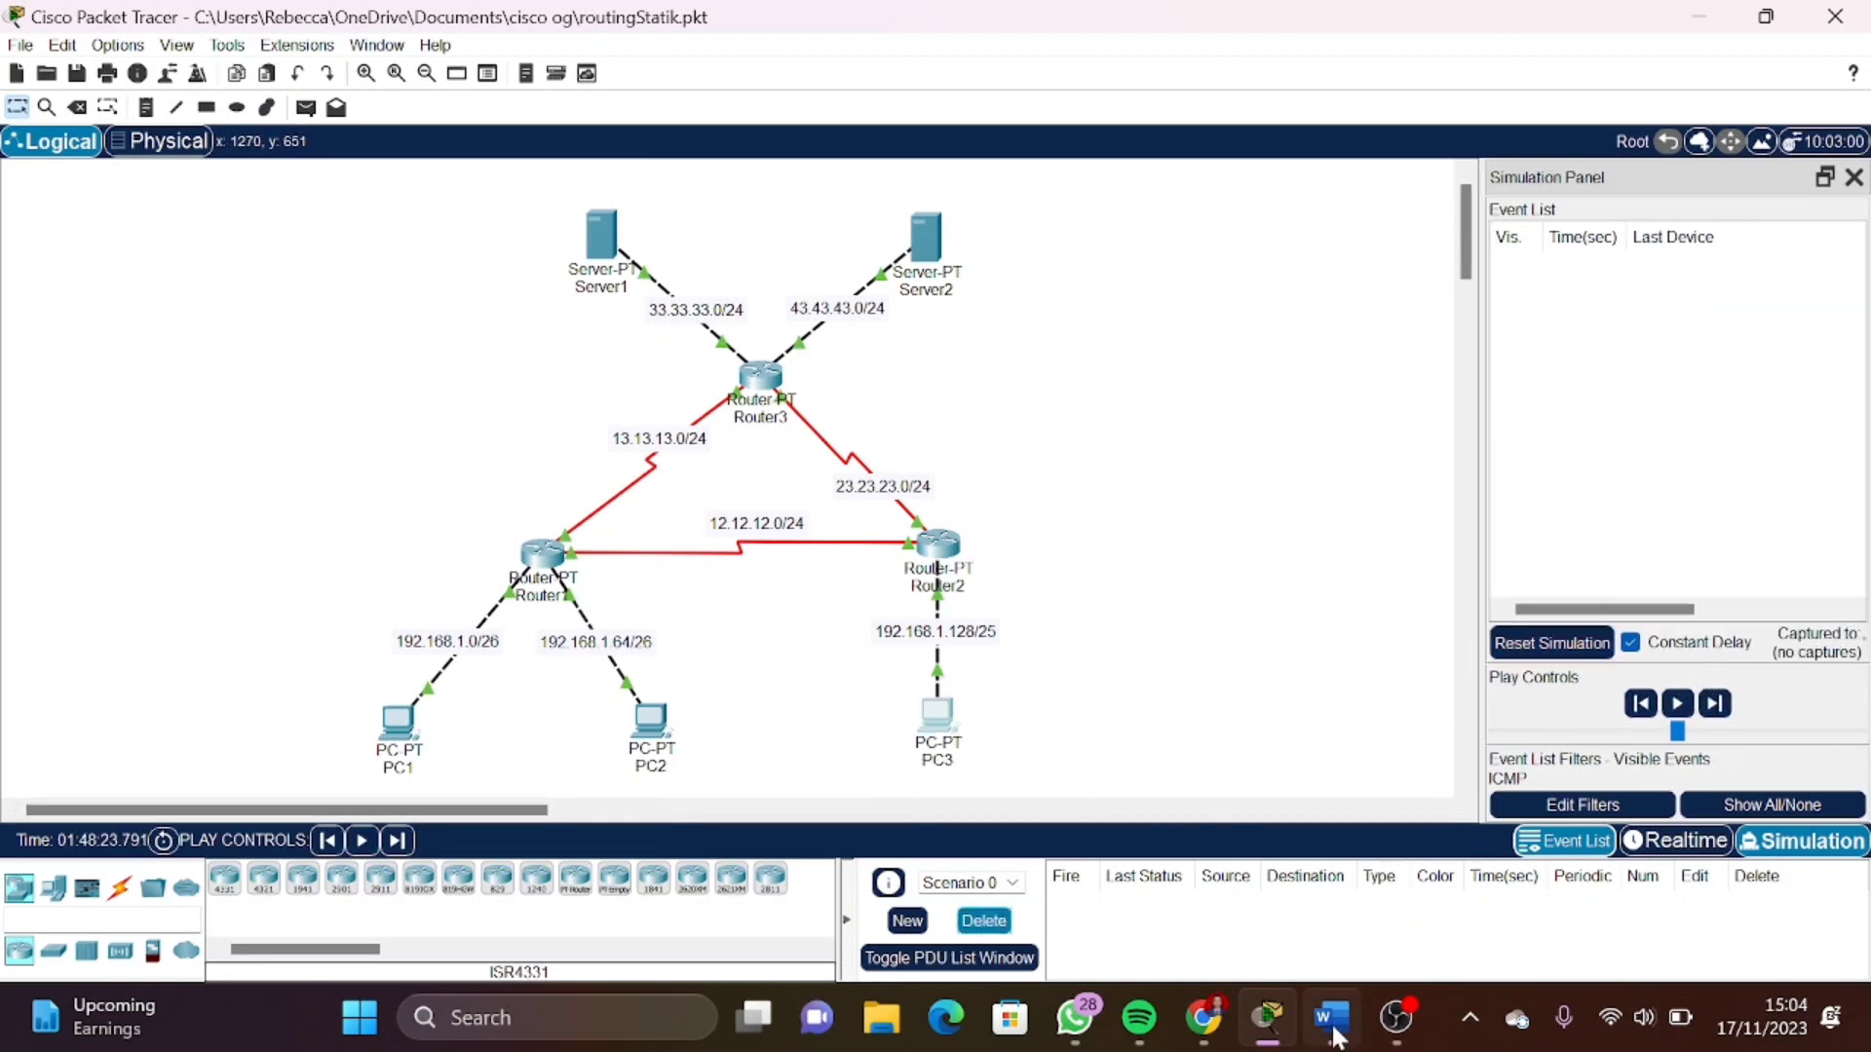
Switch to the Word document and record "(BERHASIL)" on an unbulleted line beneath the PC 3 to PC 2 test
{"action": "left_click", "coordinate": [1331, 1017]}
{"action": "key", "text": "End"}
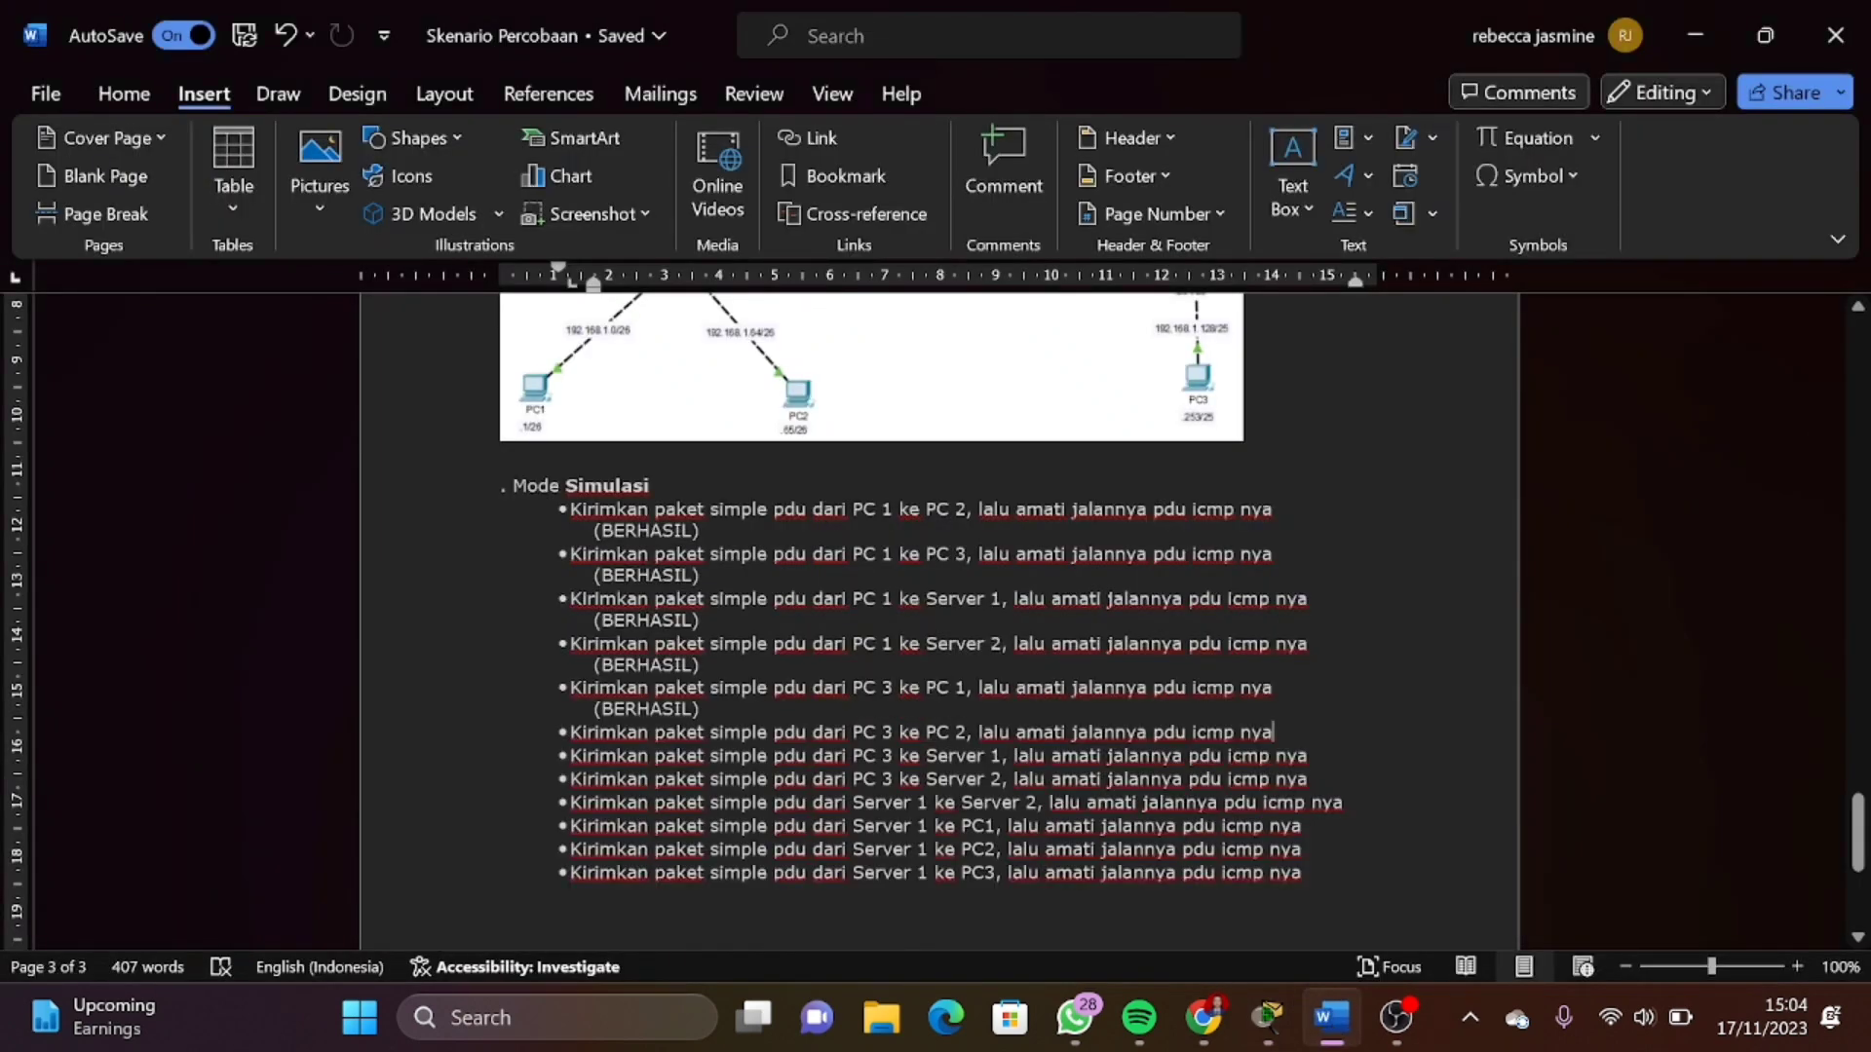
{"action": "key", "text": "Return"}
{"action": "key", "text": "BackSpace"}
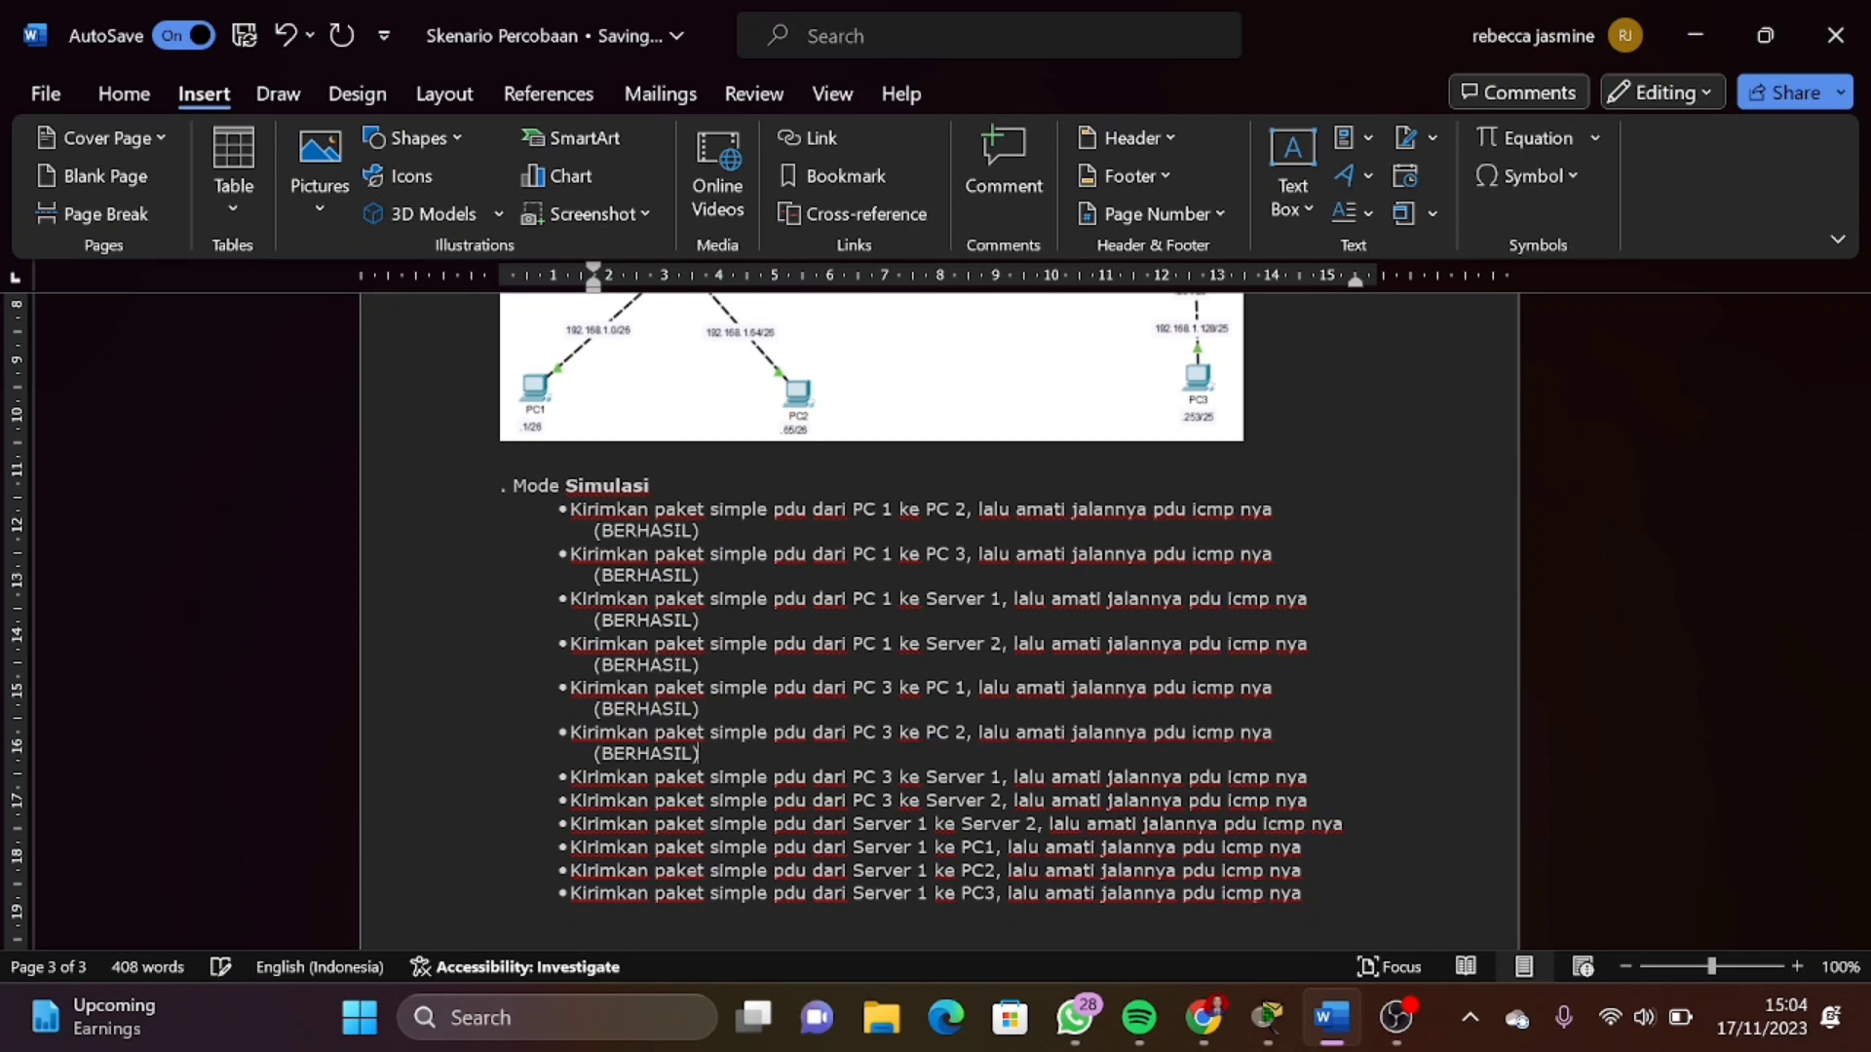
Mark the PC 3 to Server 1 test in Word, then send that simple PDU in Packet Tracer and play it through
{"action": "scroll", "coordinate": [936, 605], "scroll_direction": "down", "scroll_amount": 1}
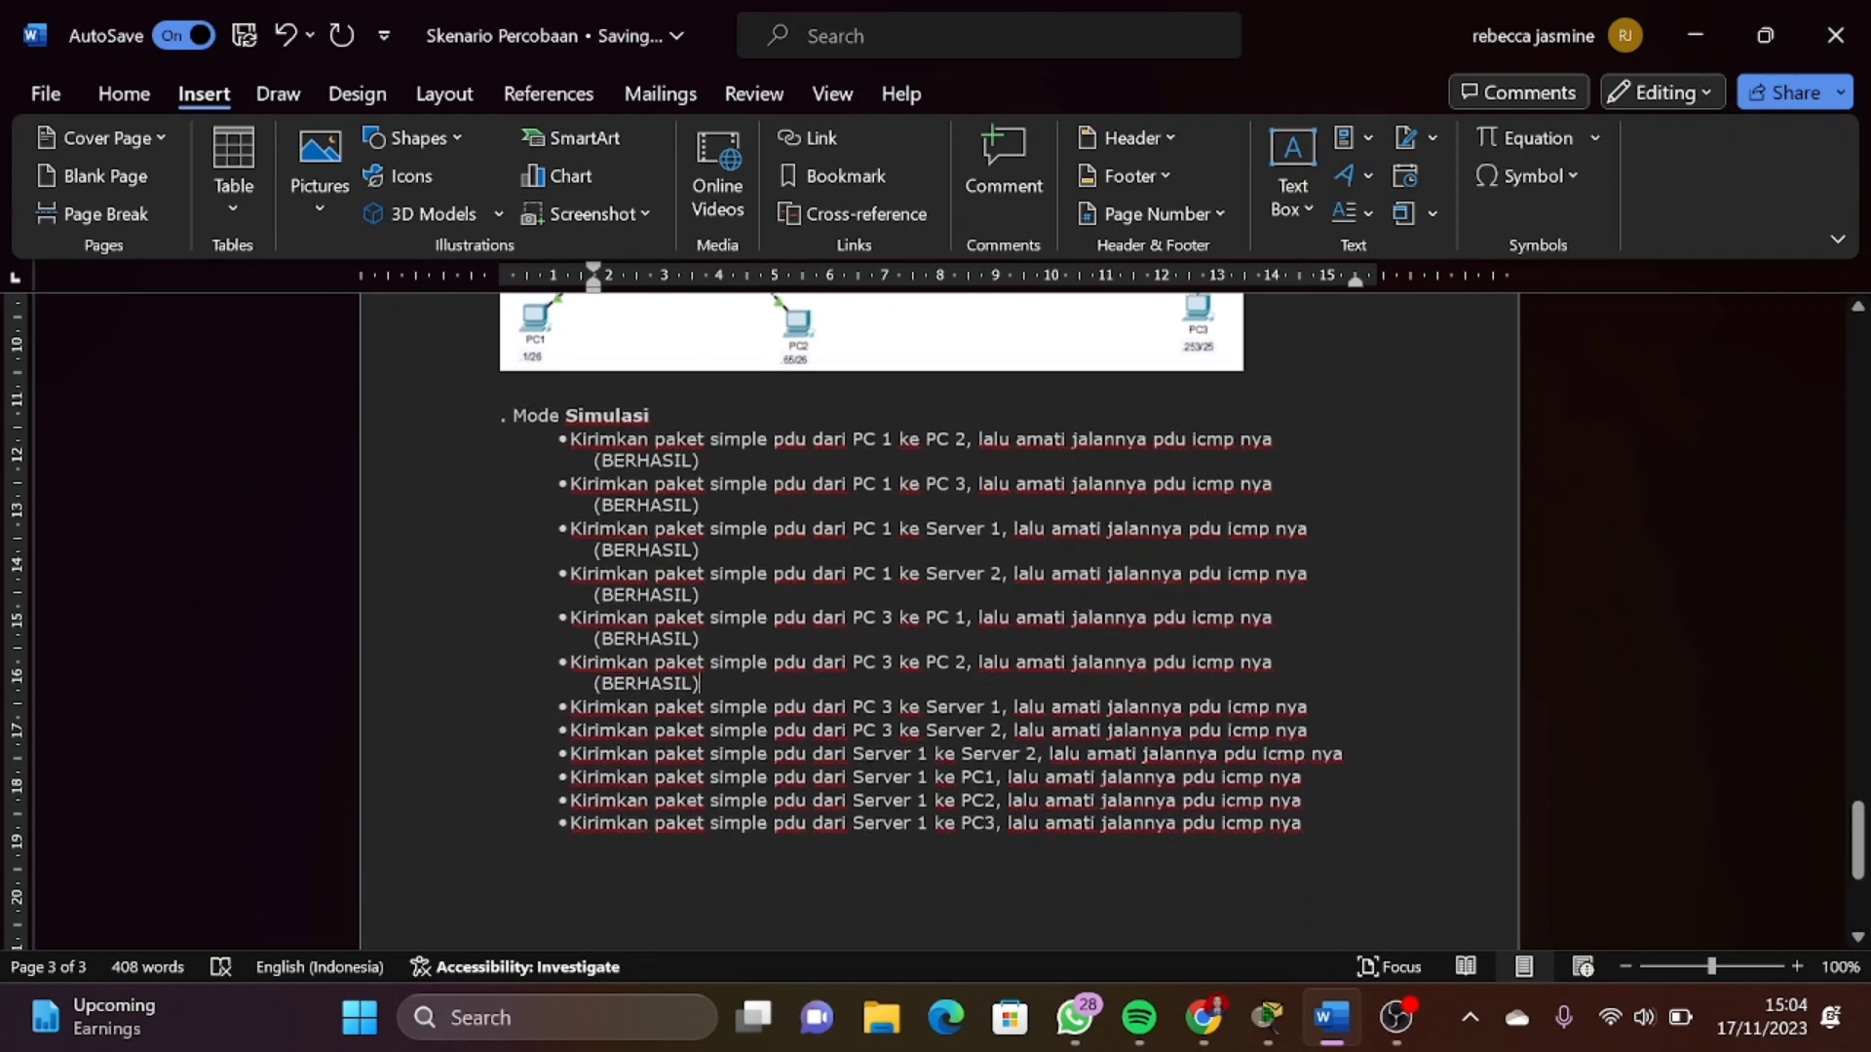
{"action": "left_click_drag", "start_coordinate": [852, 709], "coordinate": [1007, 709]}
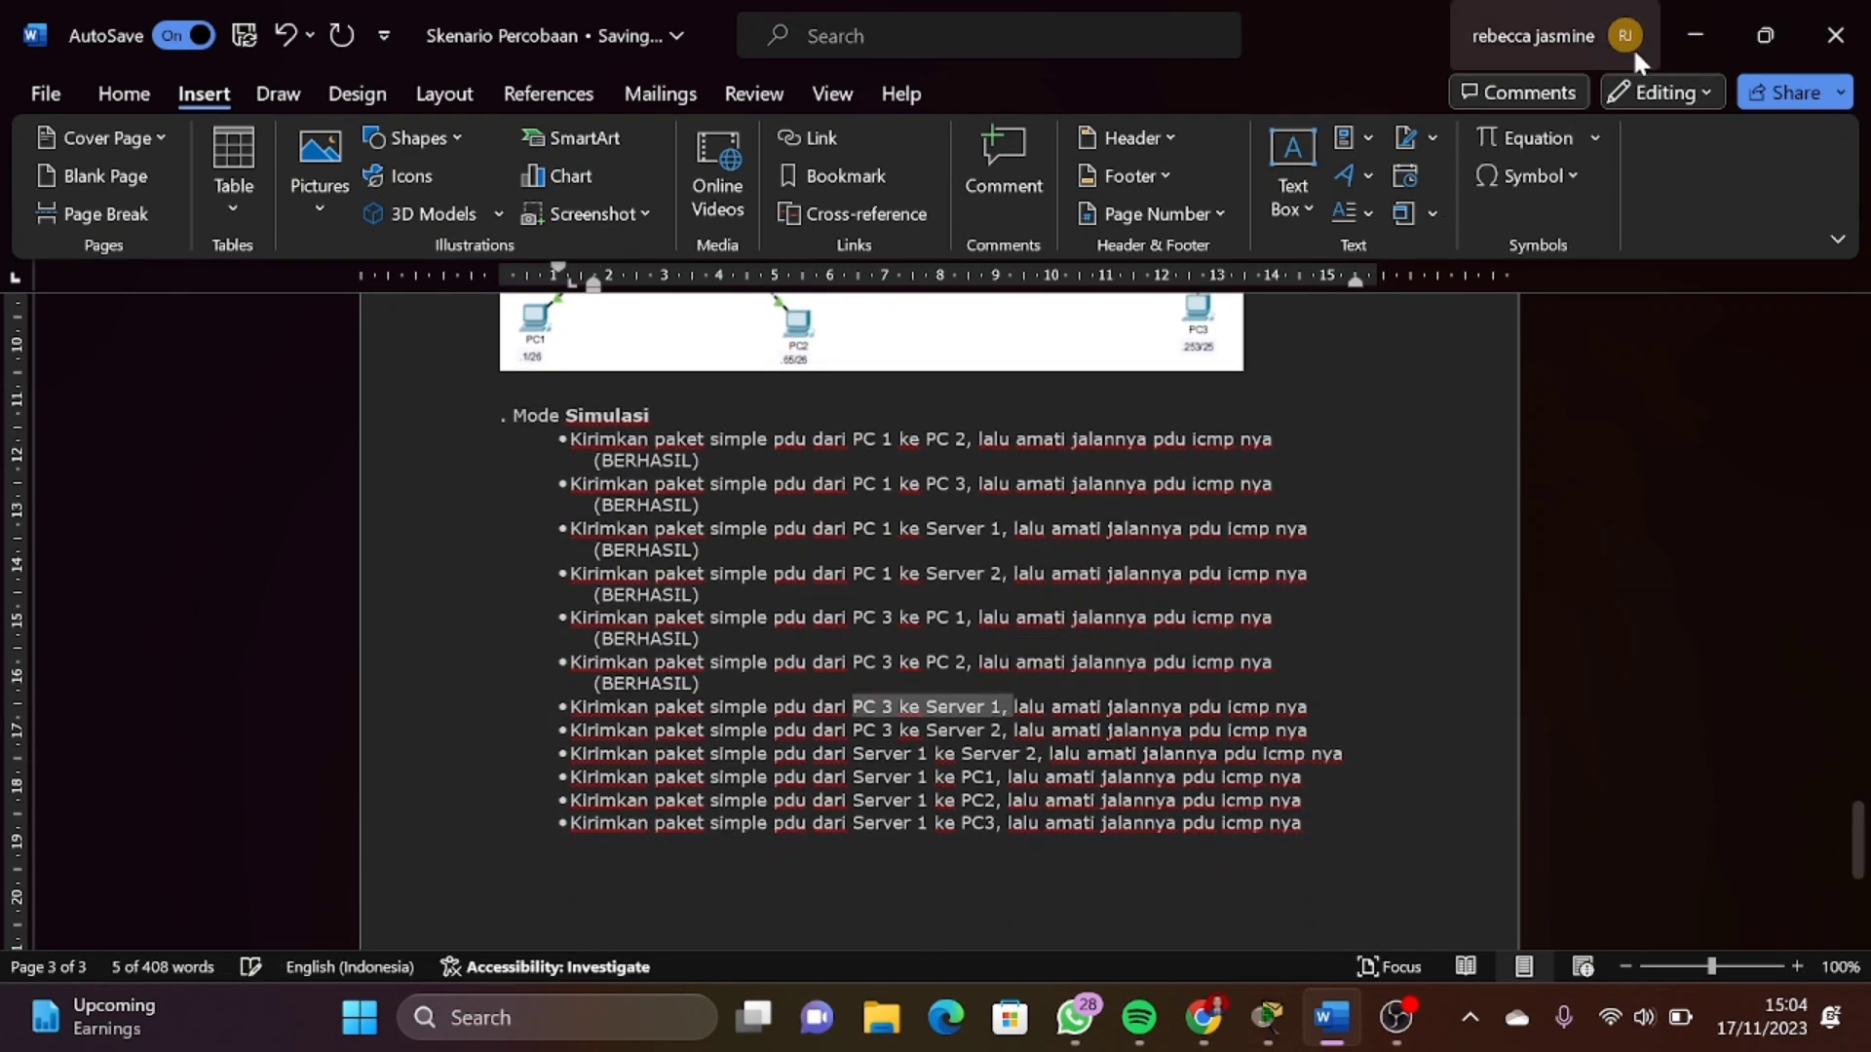
{"action": "left_click", "coordinate": [1696, 29]}
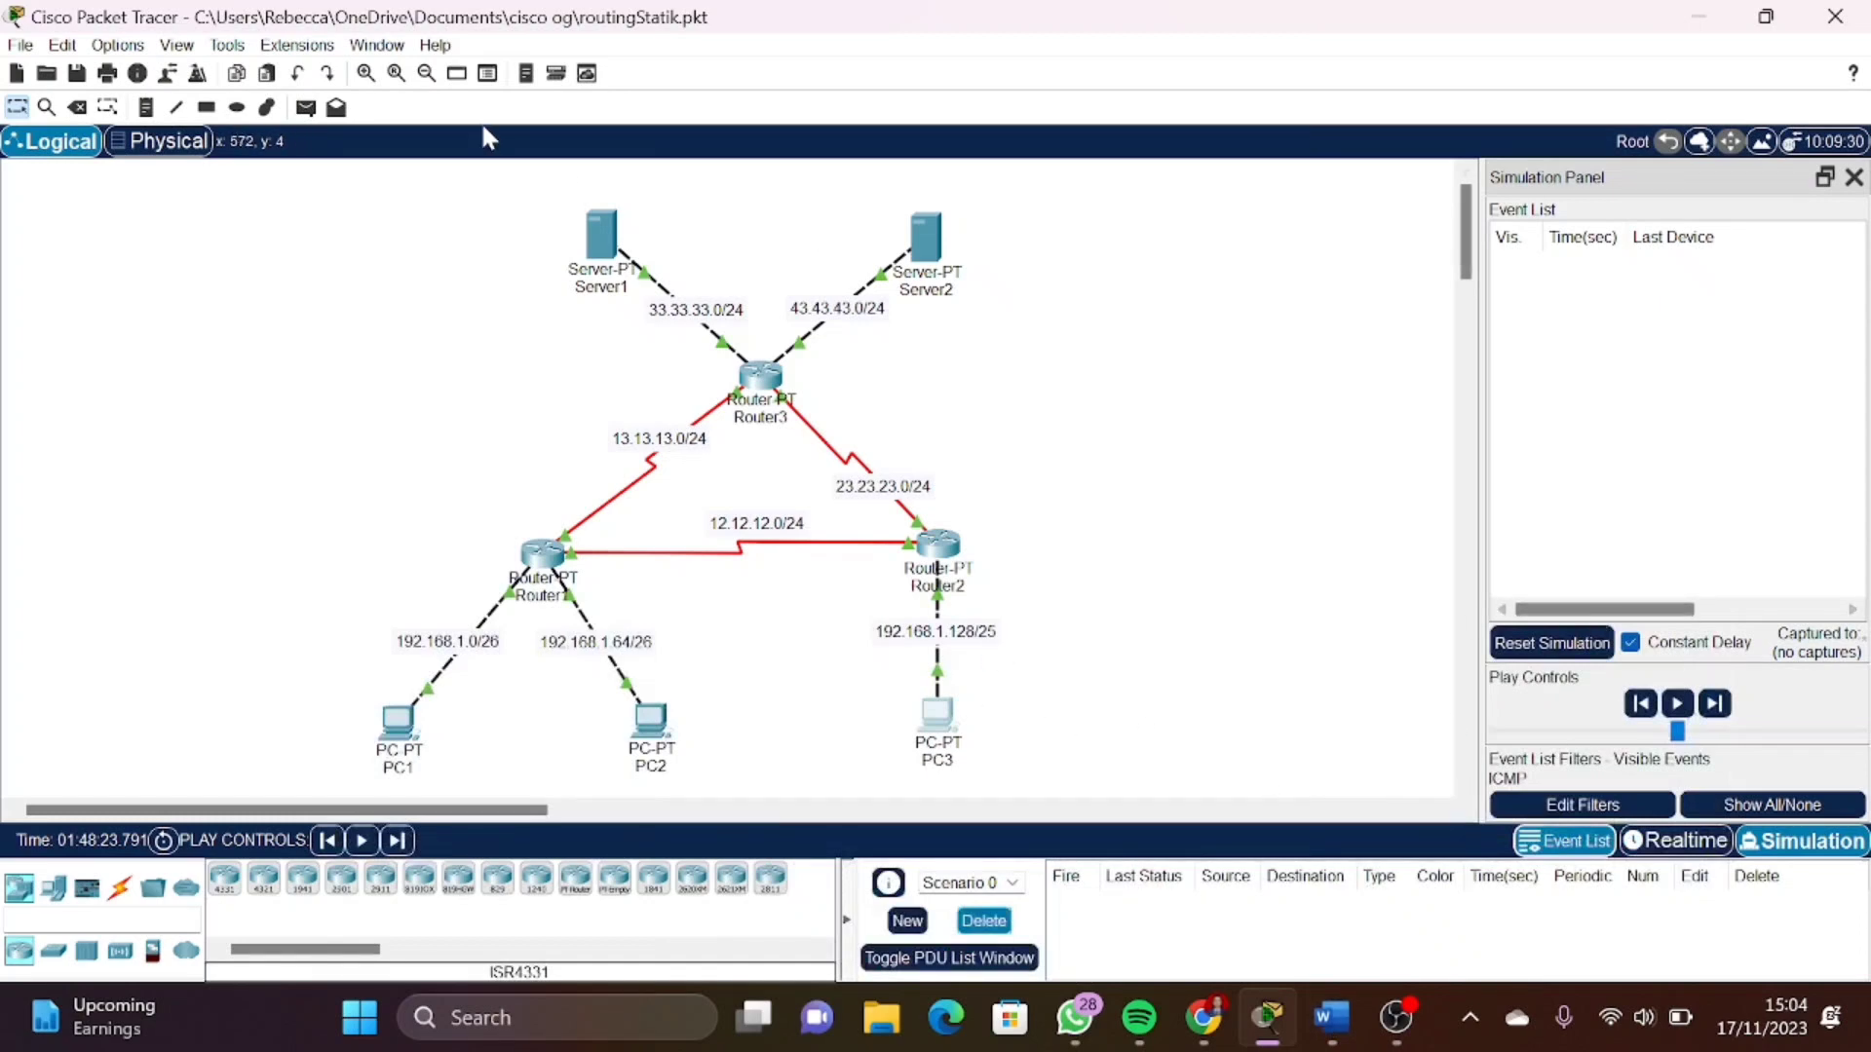
{"action": "left_click", "coordinate": [308, 109]}
{"action": "left_click", "coordinate": [938, 716]}
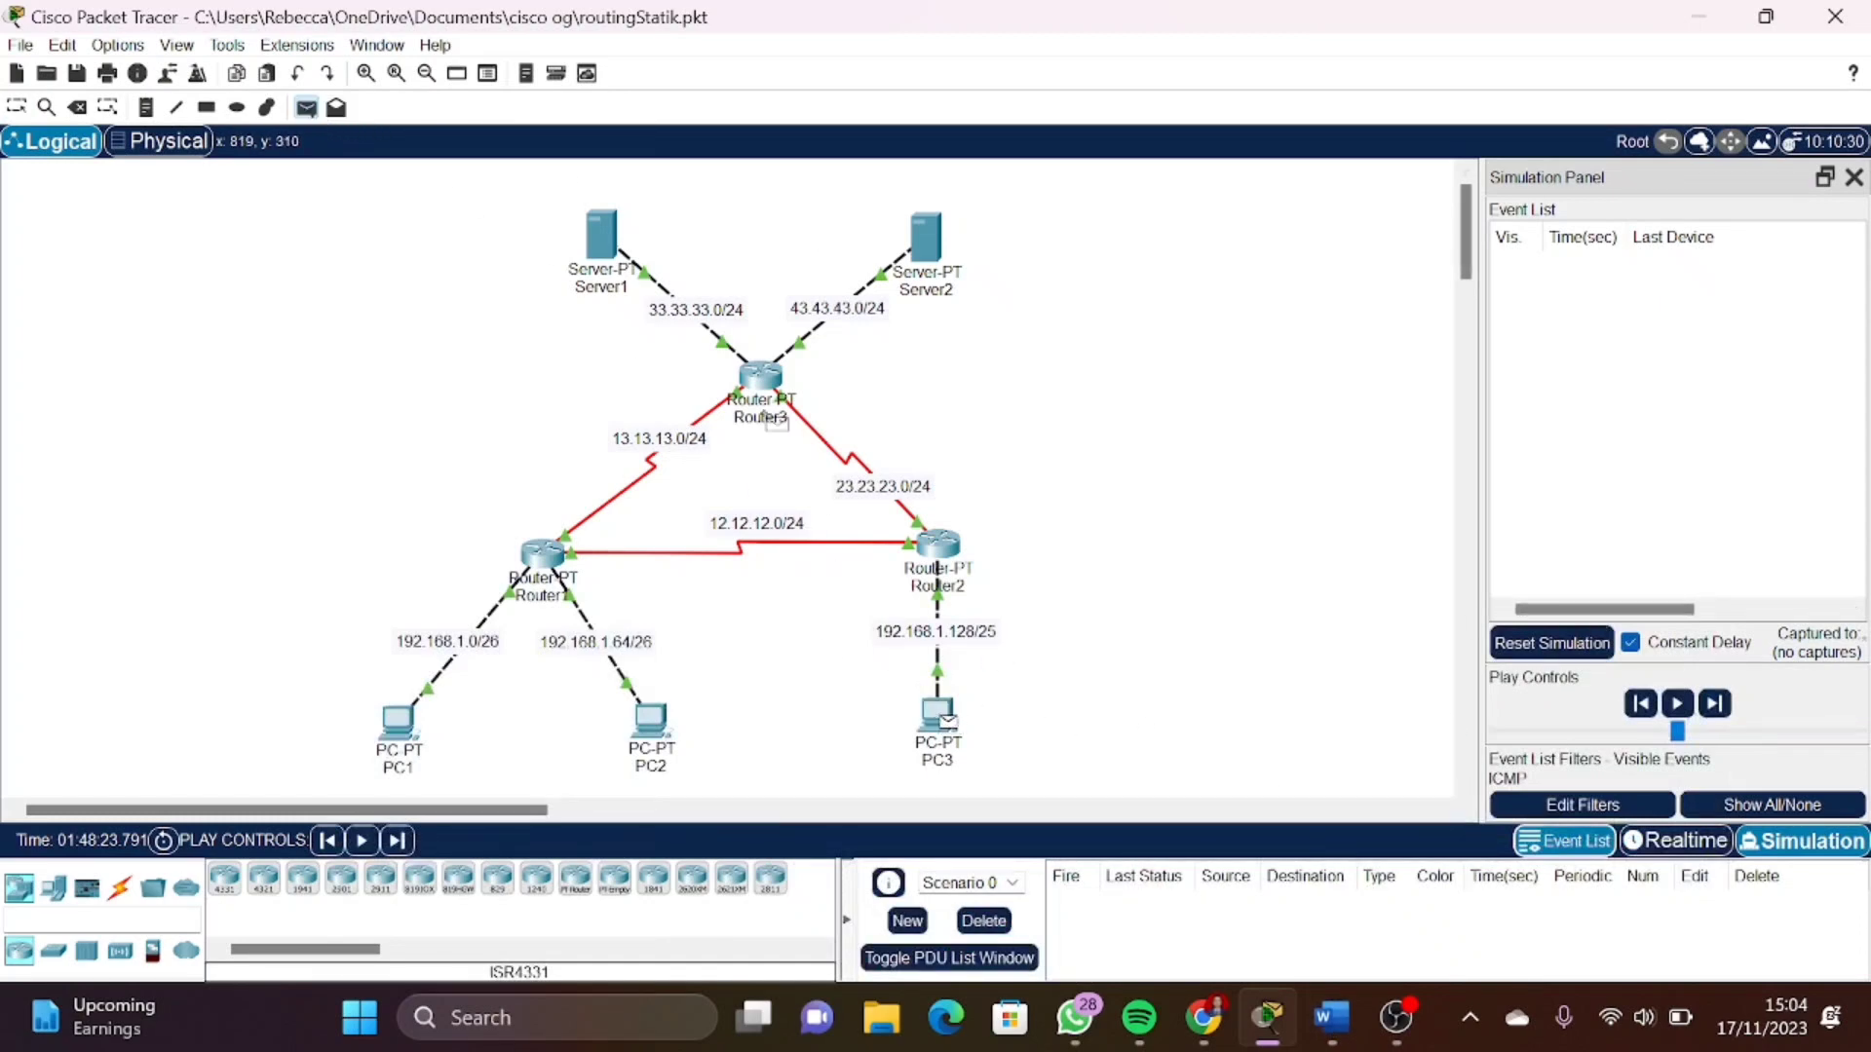
{"action": "left_click", "coordinate": [602, 239]}
{"action": "left_click", "coordinate": [1677, 704]}
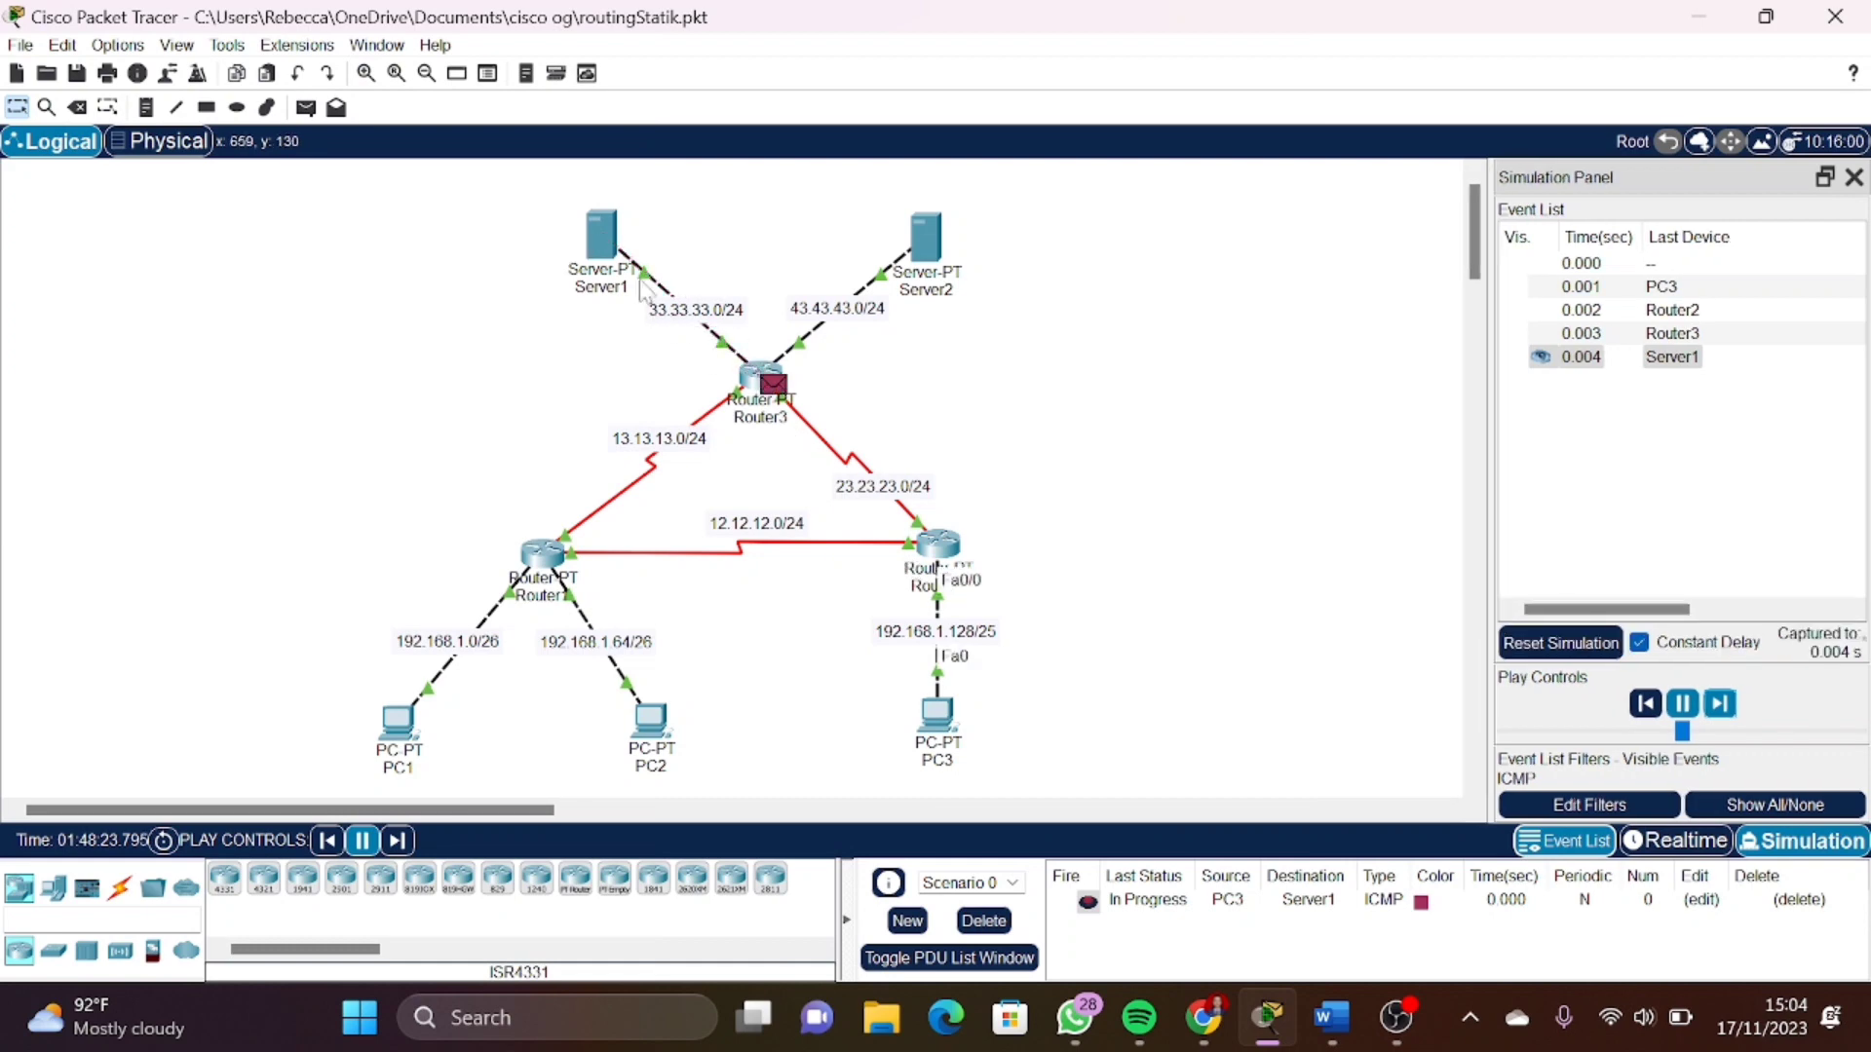
{"action": "left_click", "coordinate": [1720, 708]}
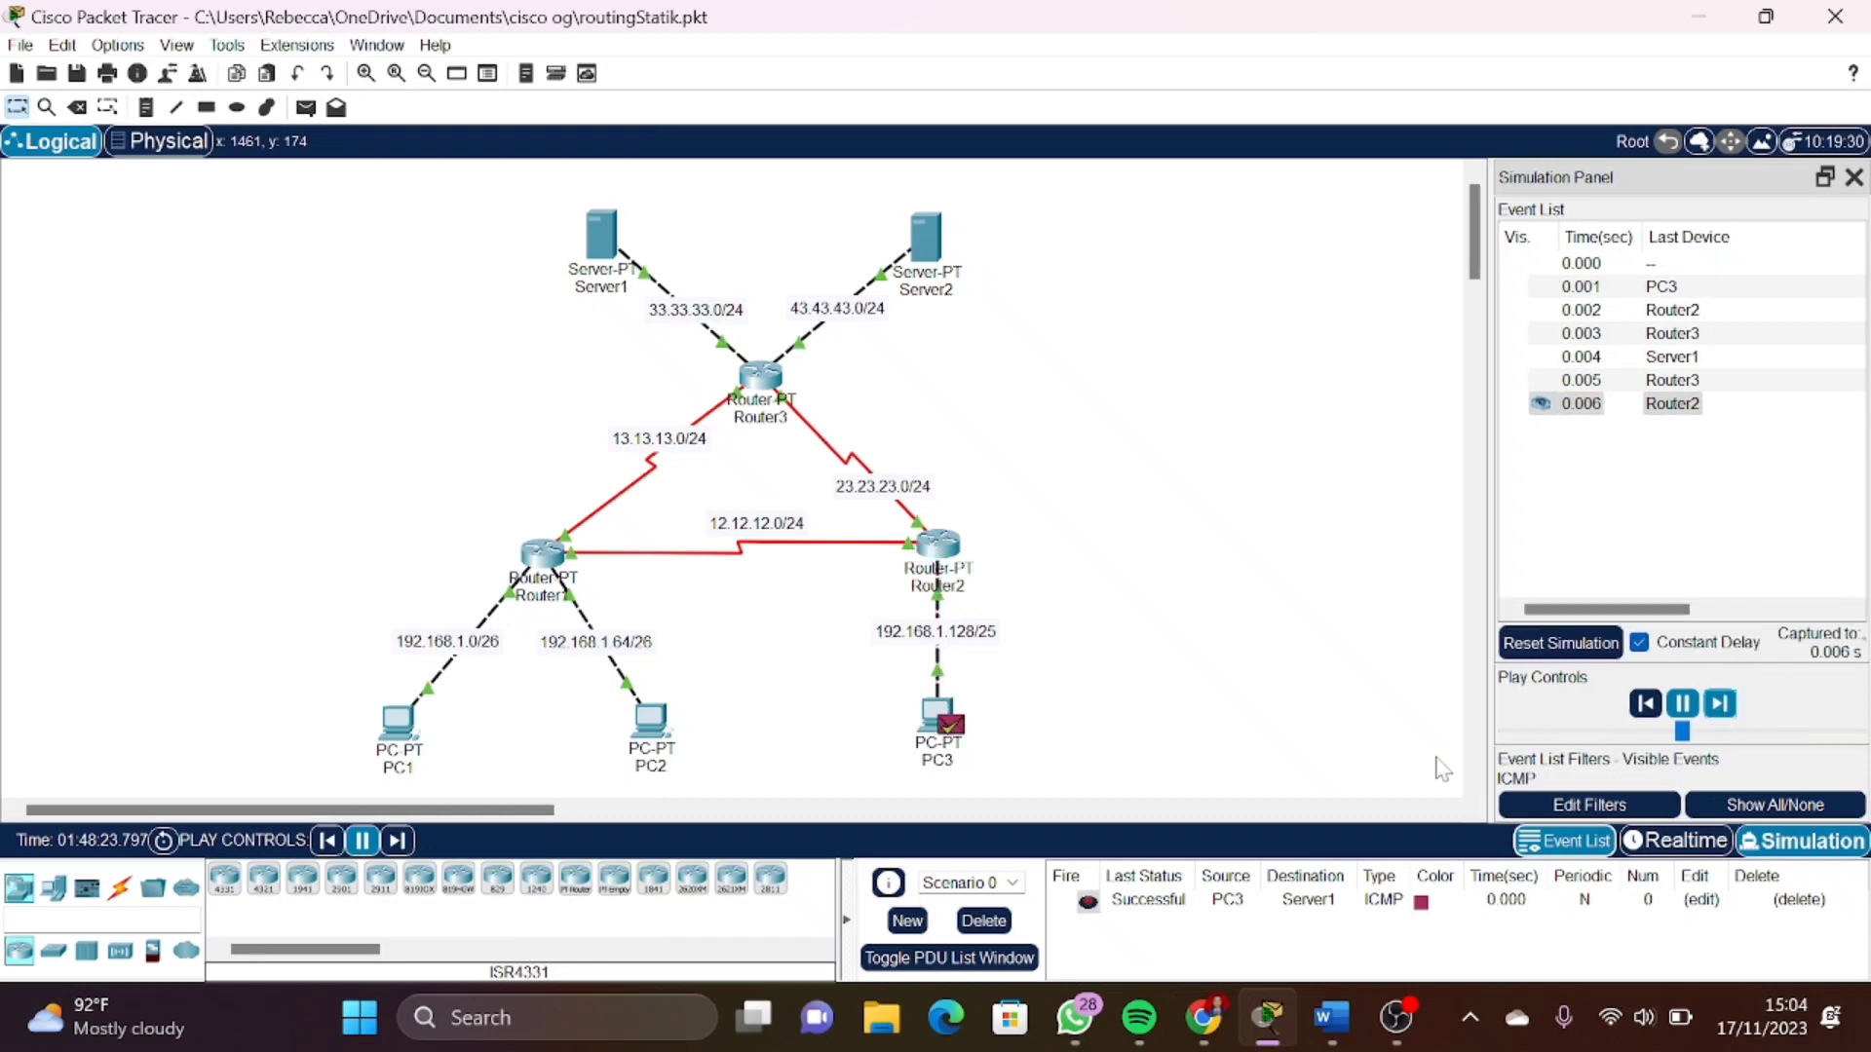
{"action": "left_click_drag", "start_coordinate": [862, 680], "coordinate": [1045, 805]}
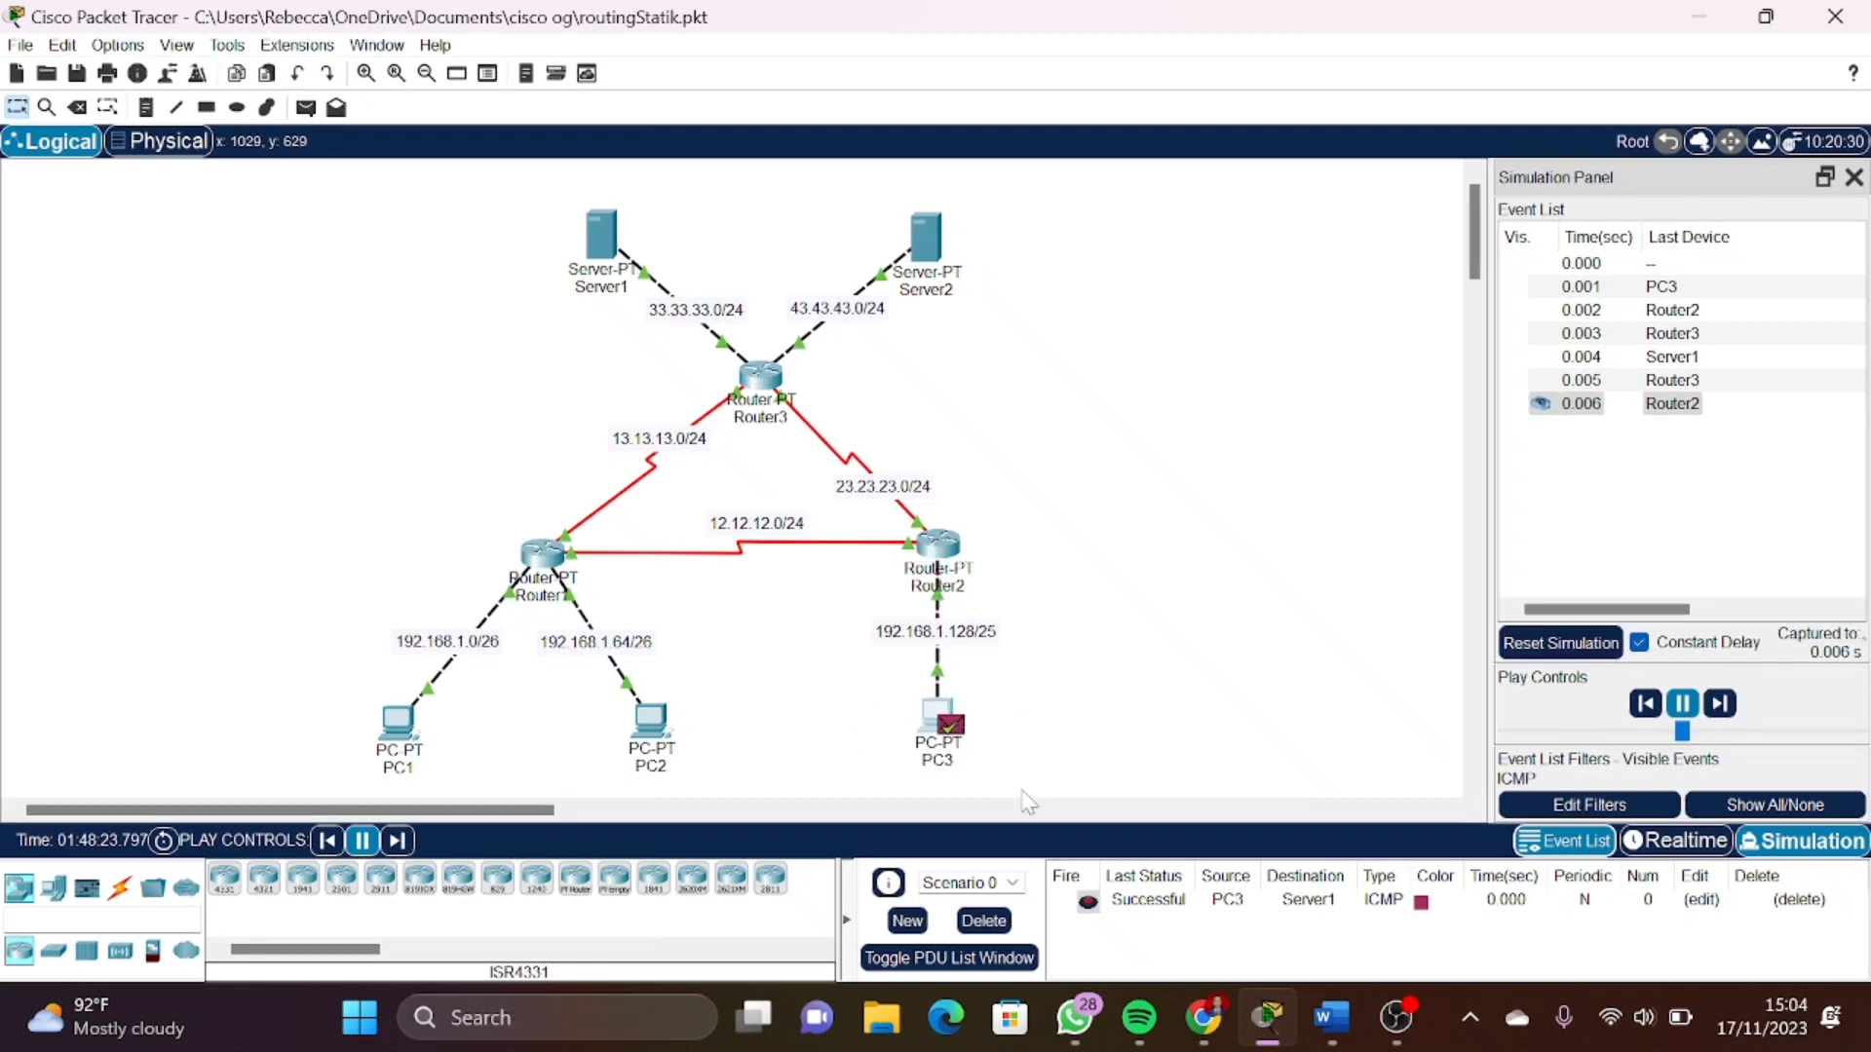
Switch to the Word document and record "(BERHASIL)" on an unbulleted line beneath the PC 3 to Server 1 test
{"action": "left_click", "coordinate": [1335, 1023]}
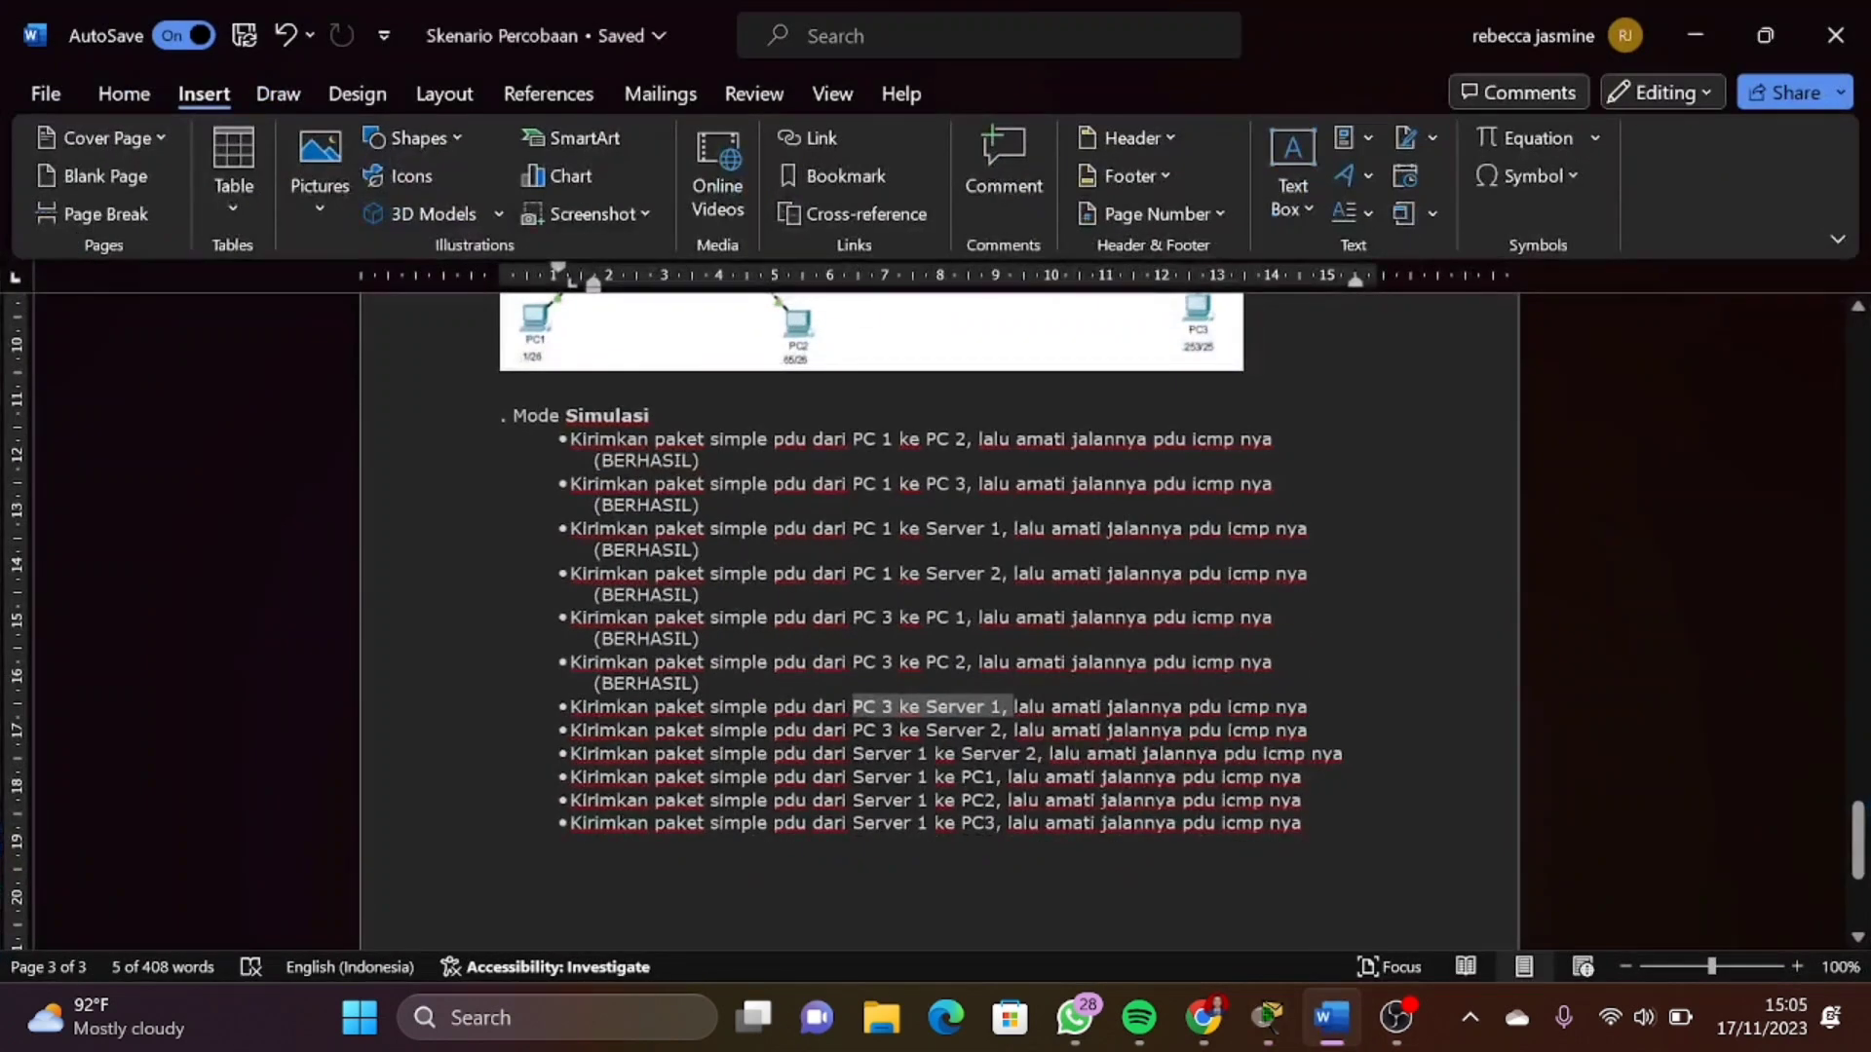
{"action": "left_click", "coordinate": [880, 717]}
{"action": "key", "text": "BackSpace"}
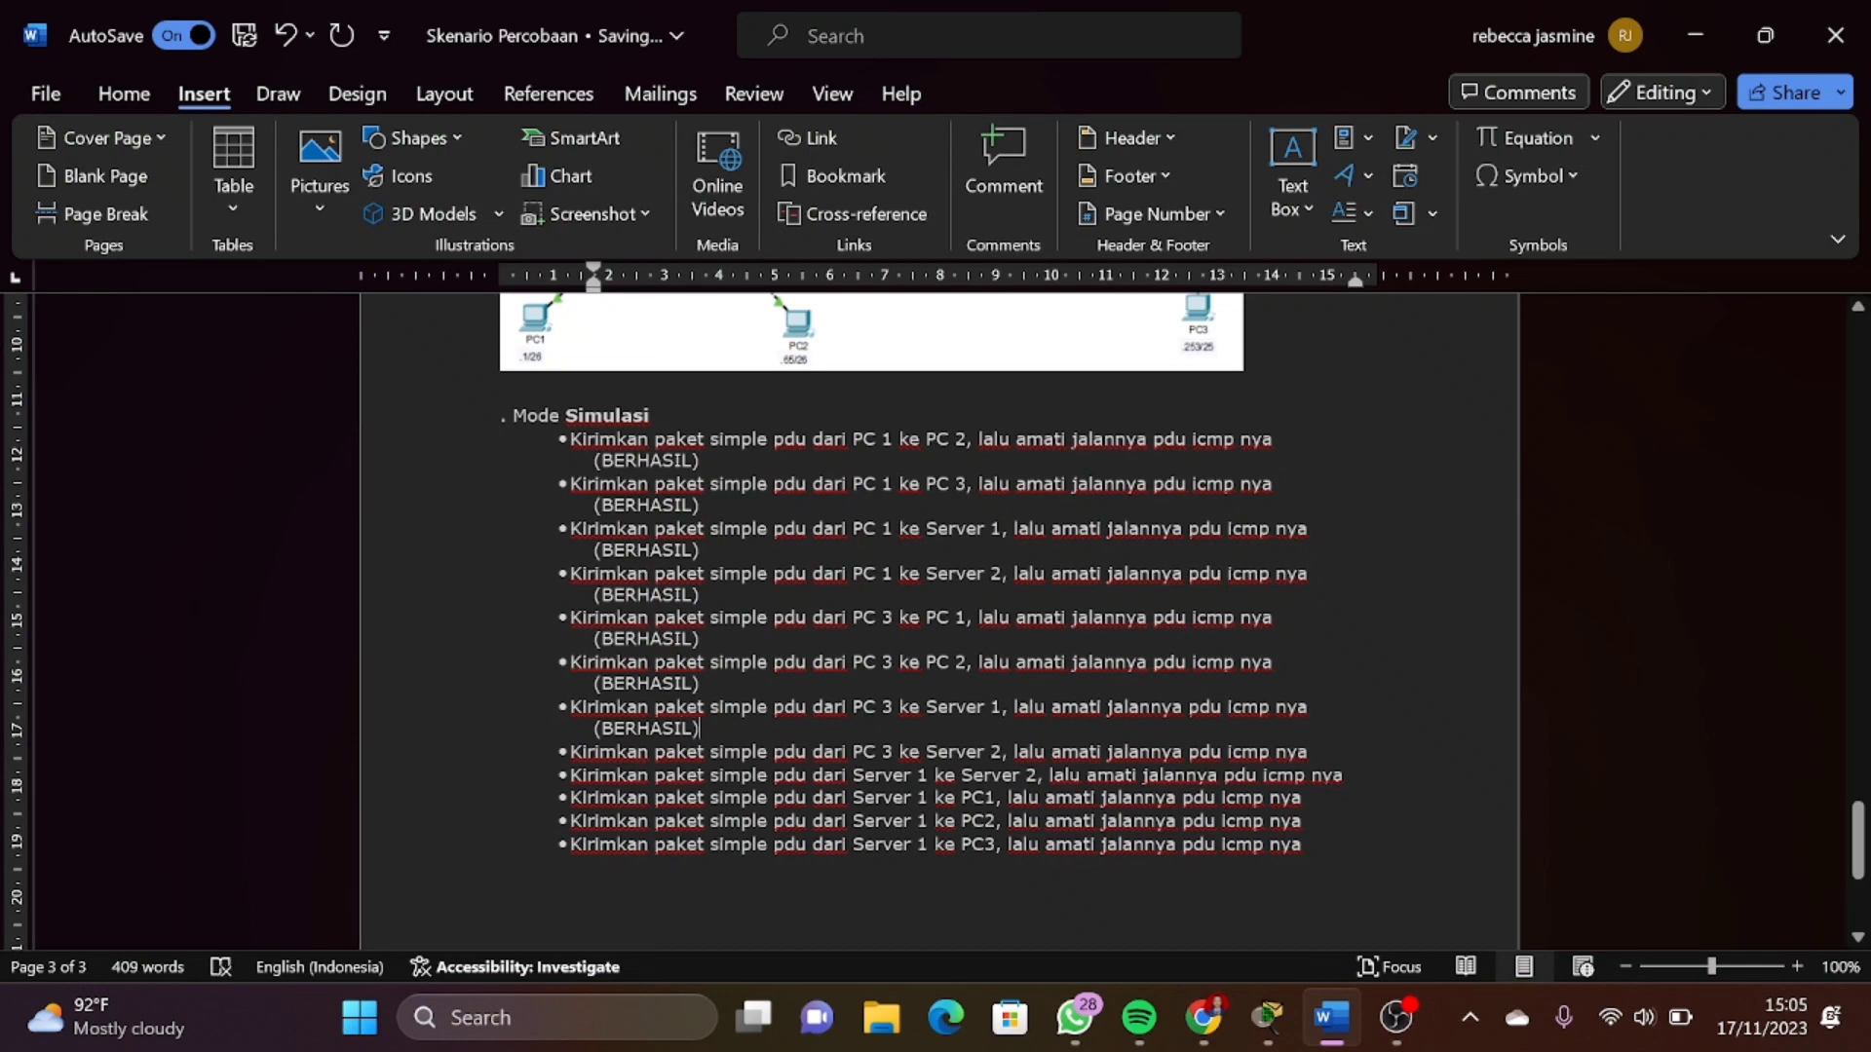
Mark the PC 3 to Server 2 test in Word, then return to Packet Tracer and delete the existing PDU scenario
{"action": "left_click_drag", "start_coordinate": [852, 751], "coordinate": [989, 752]}
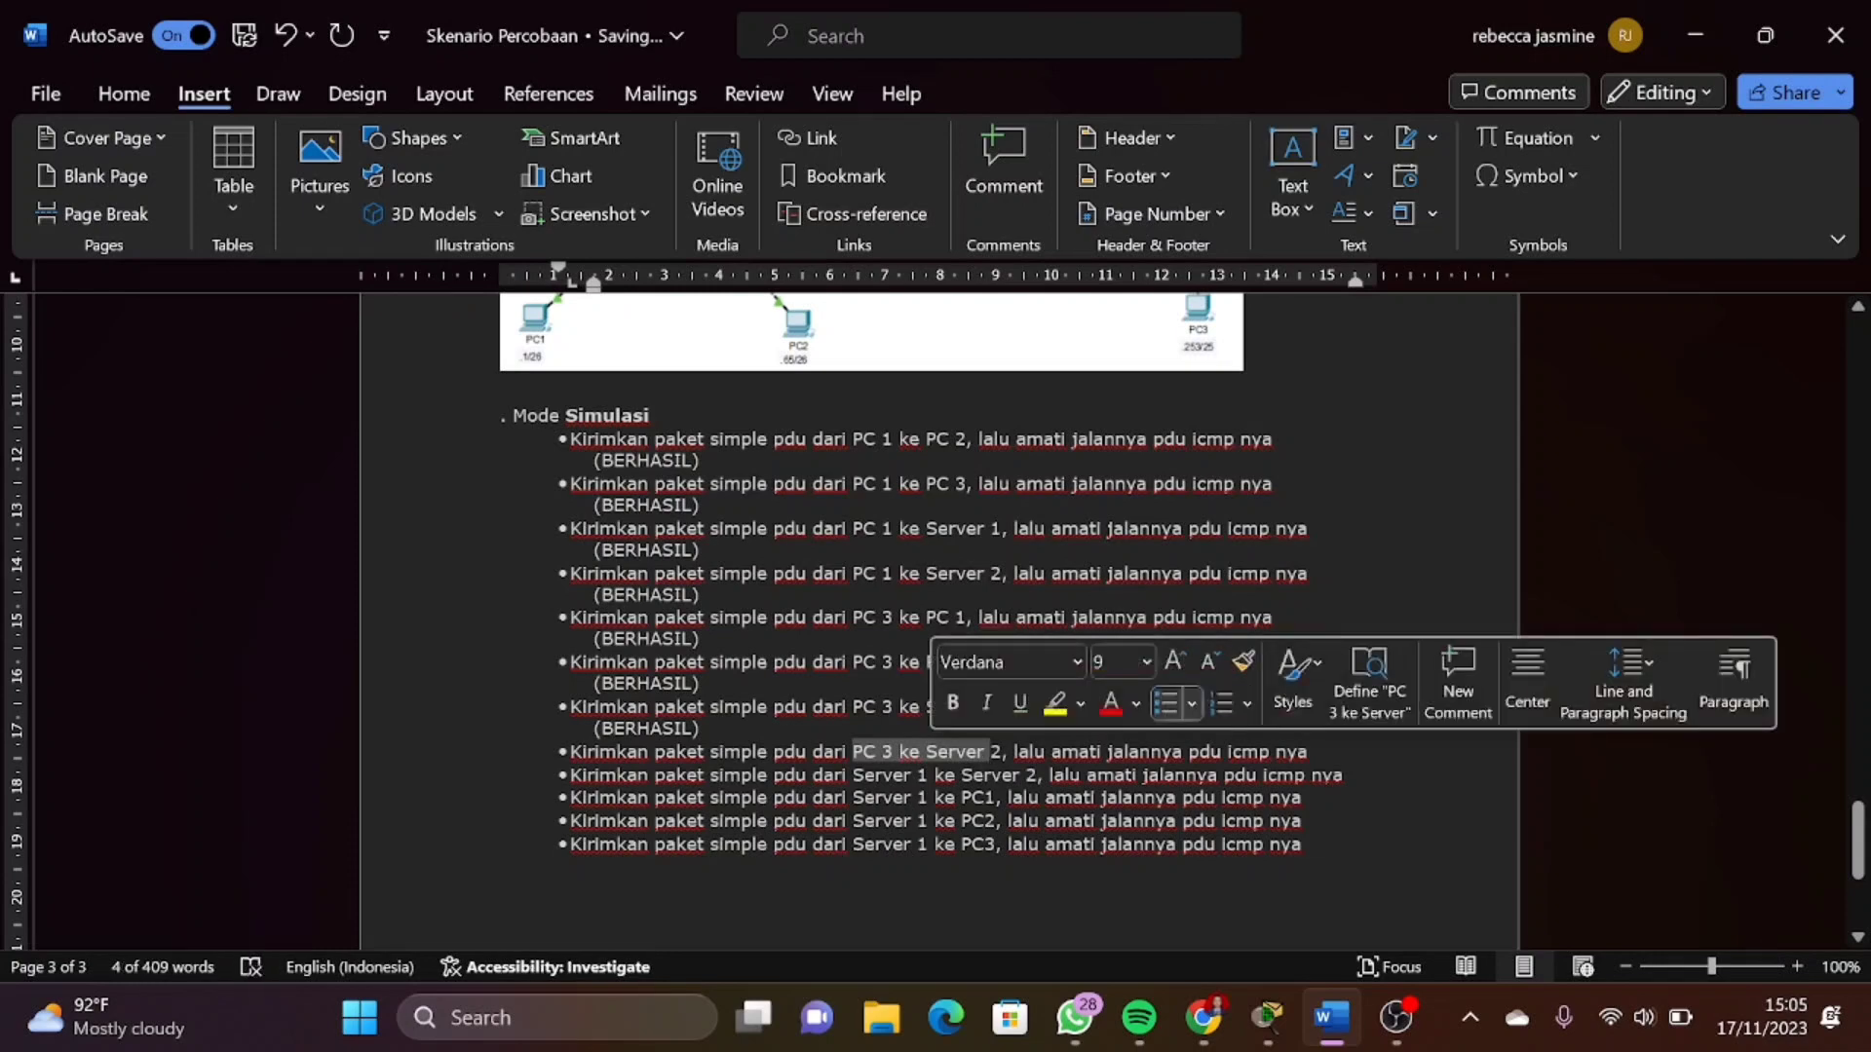
{"action": "left_click", "coordinate": [1001, 751]}
{"action": "left_click", "coordinate": [1267, 1017]}
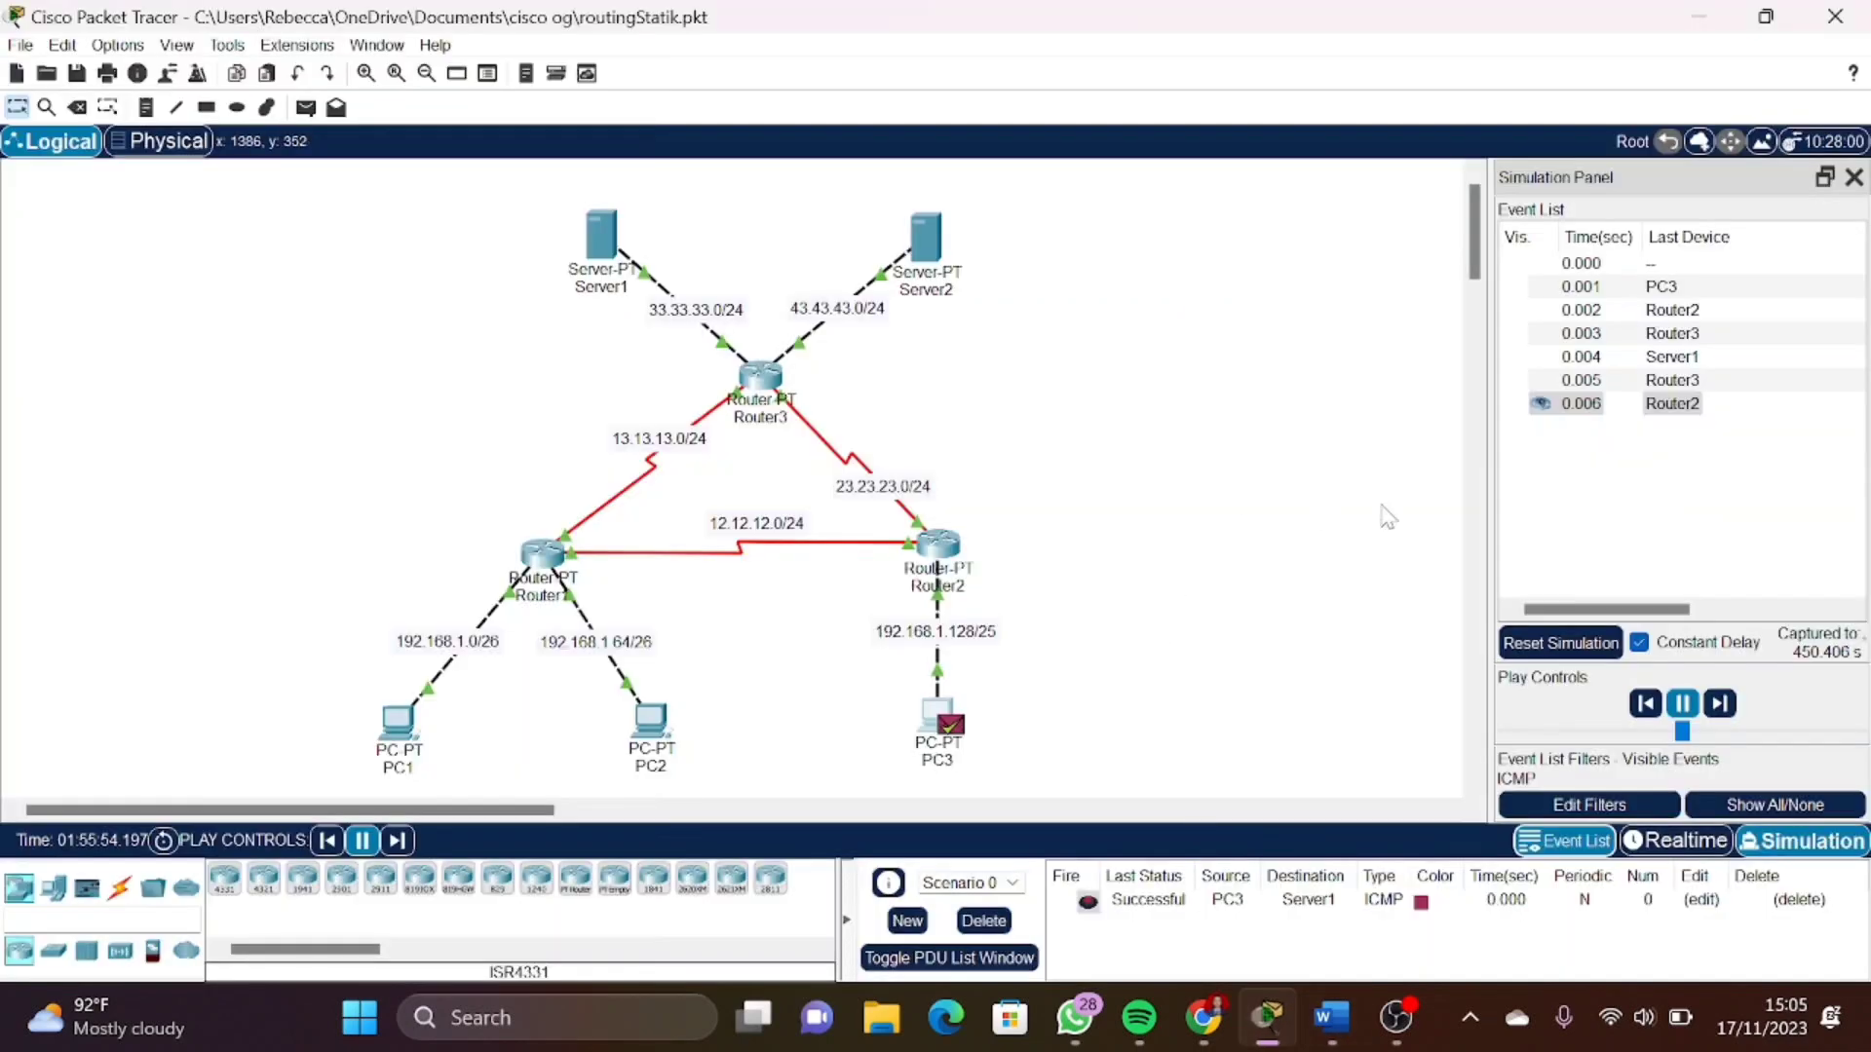
{"action": "left_click", "coordinate": [983, 920]}
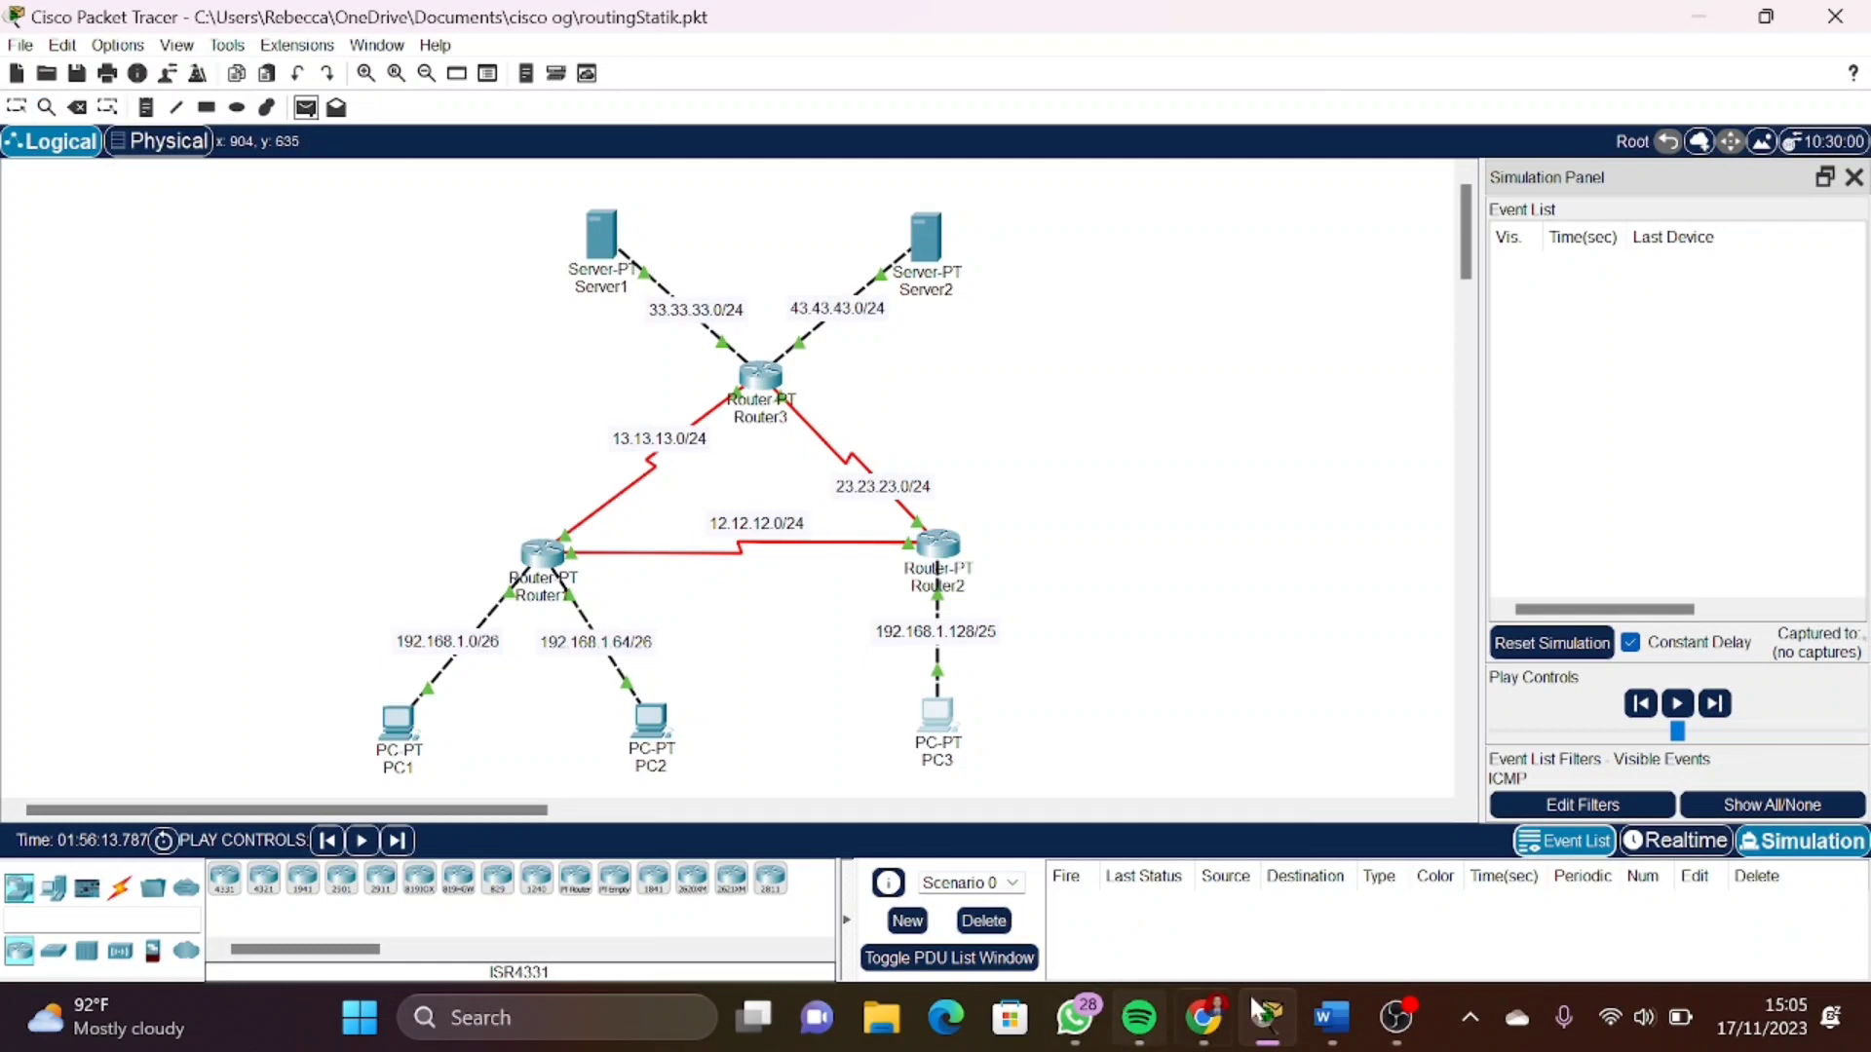
Recheck the test list in Word, then send a simple PDU from PC3 to Server2 in Packet Tracer and play it through
{"action": "left_click", "coordinate": [1328, 1031]}
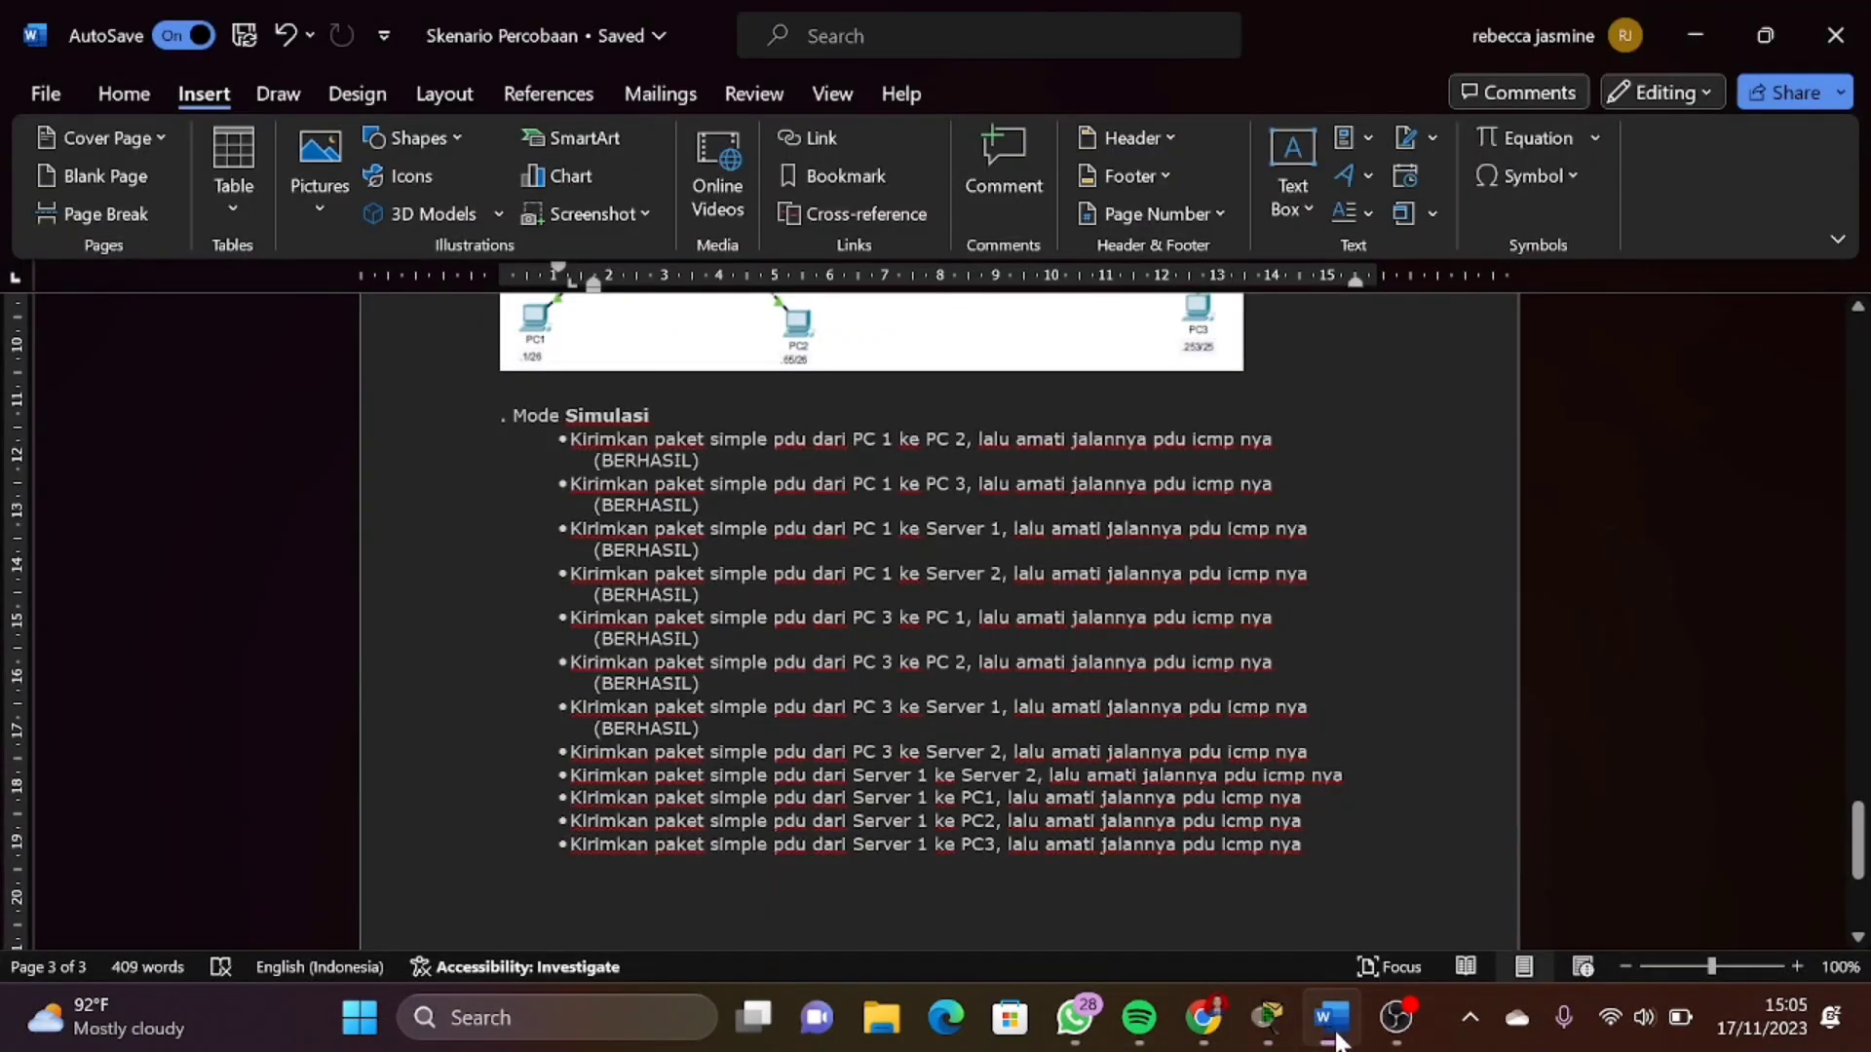
{"action": "left_click", "coordinate": [1267, 1017]}
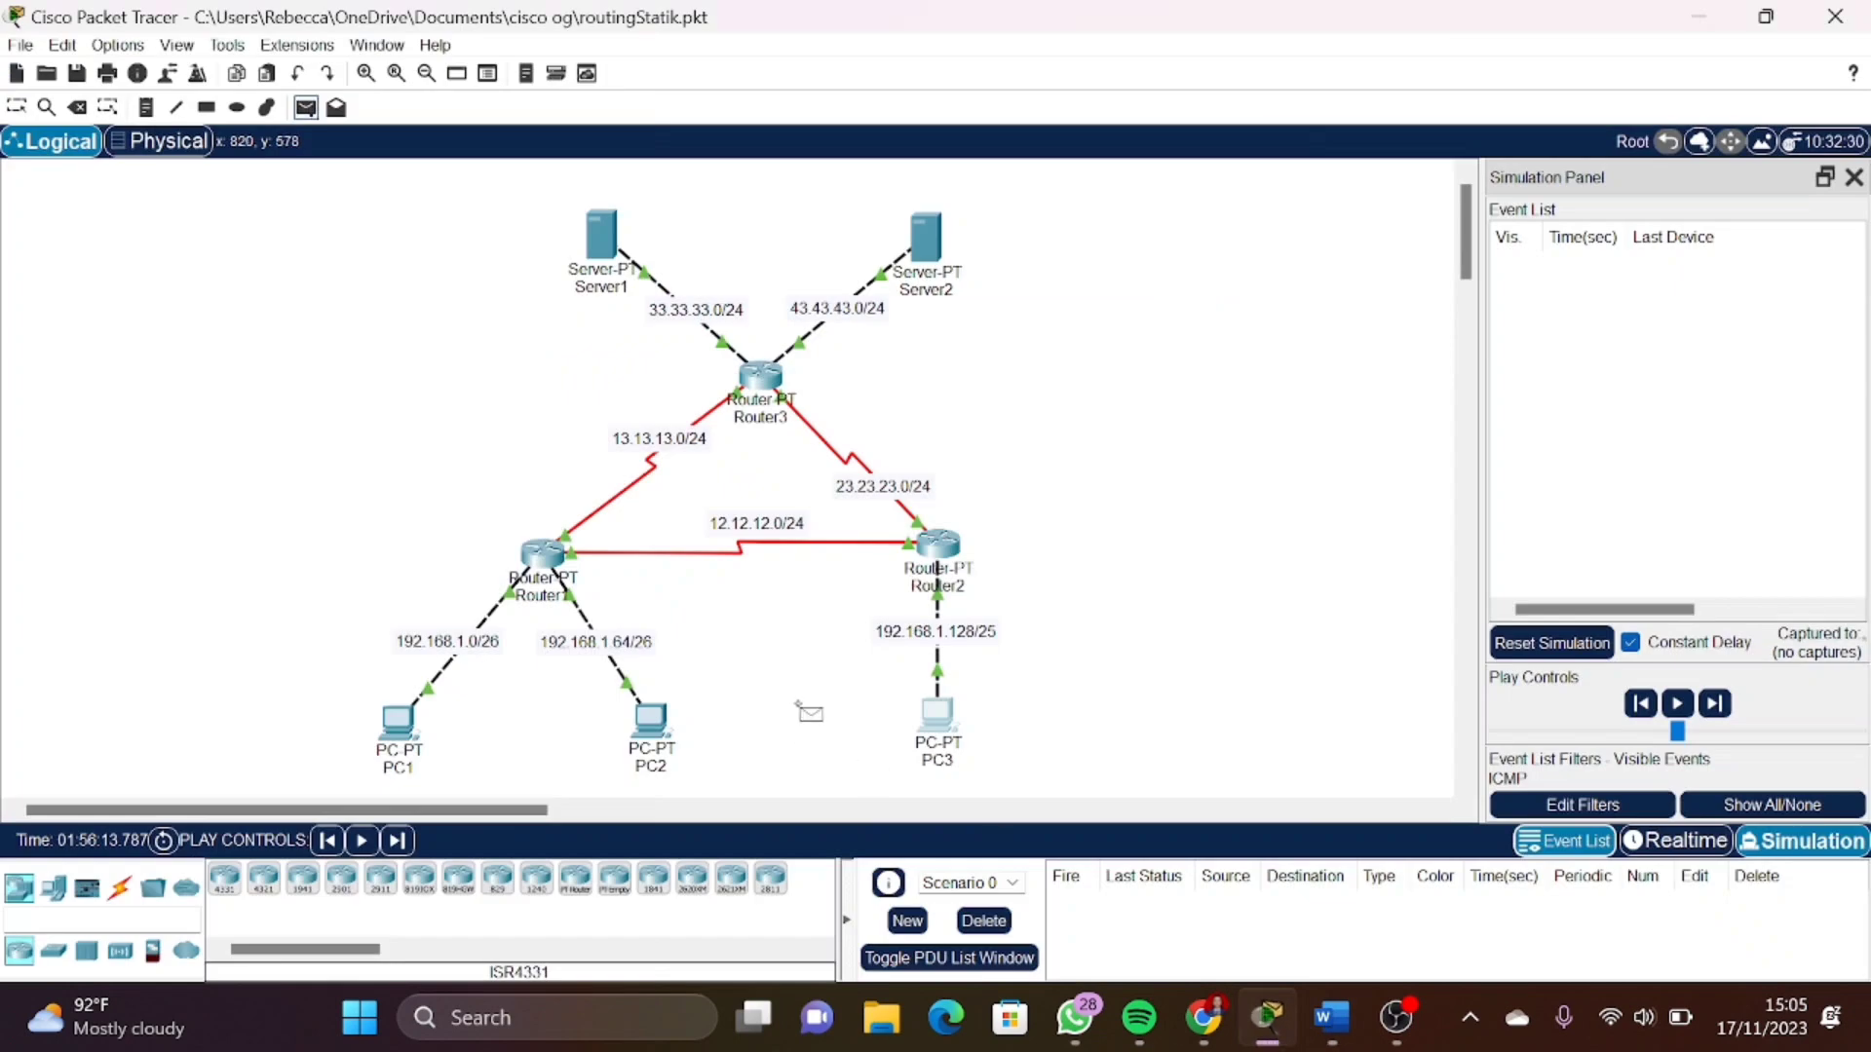
{"action": "left_click", "coordinate": [939, 719]}
{"action": "left_click", "coordinate": [923, 237]}
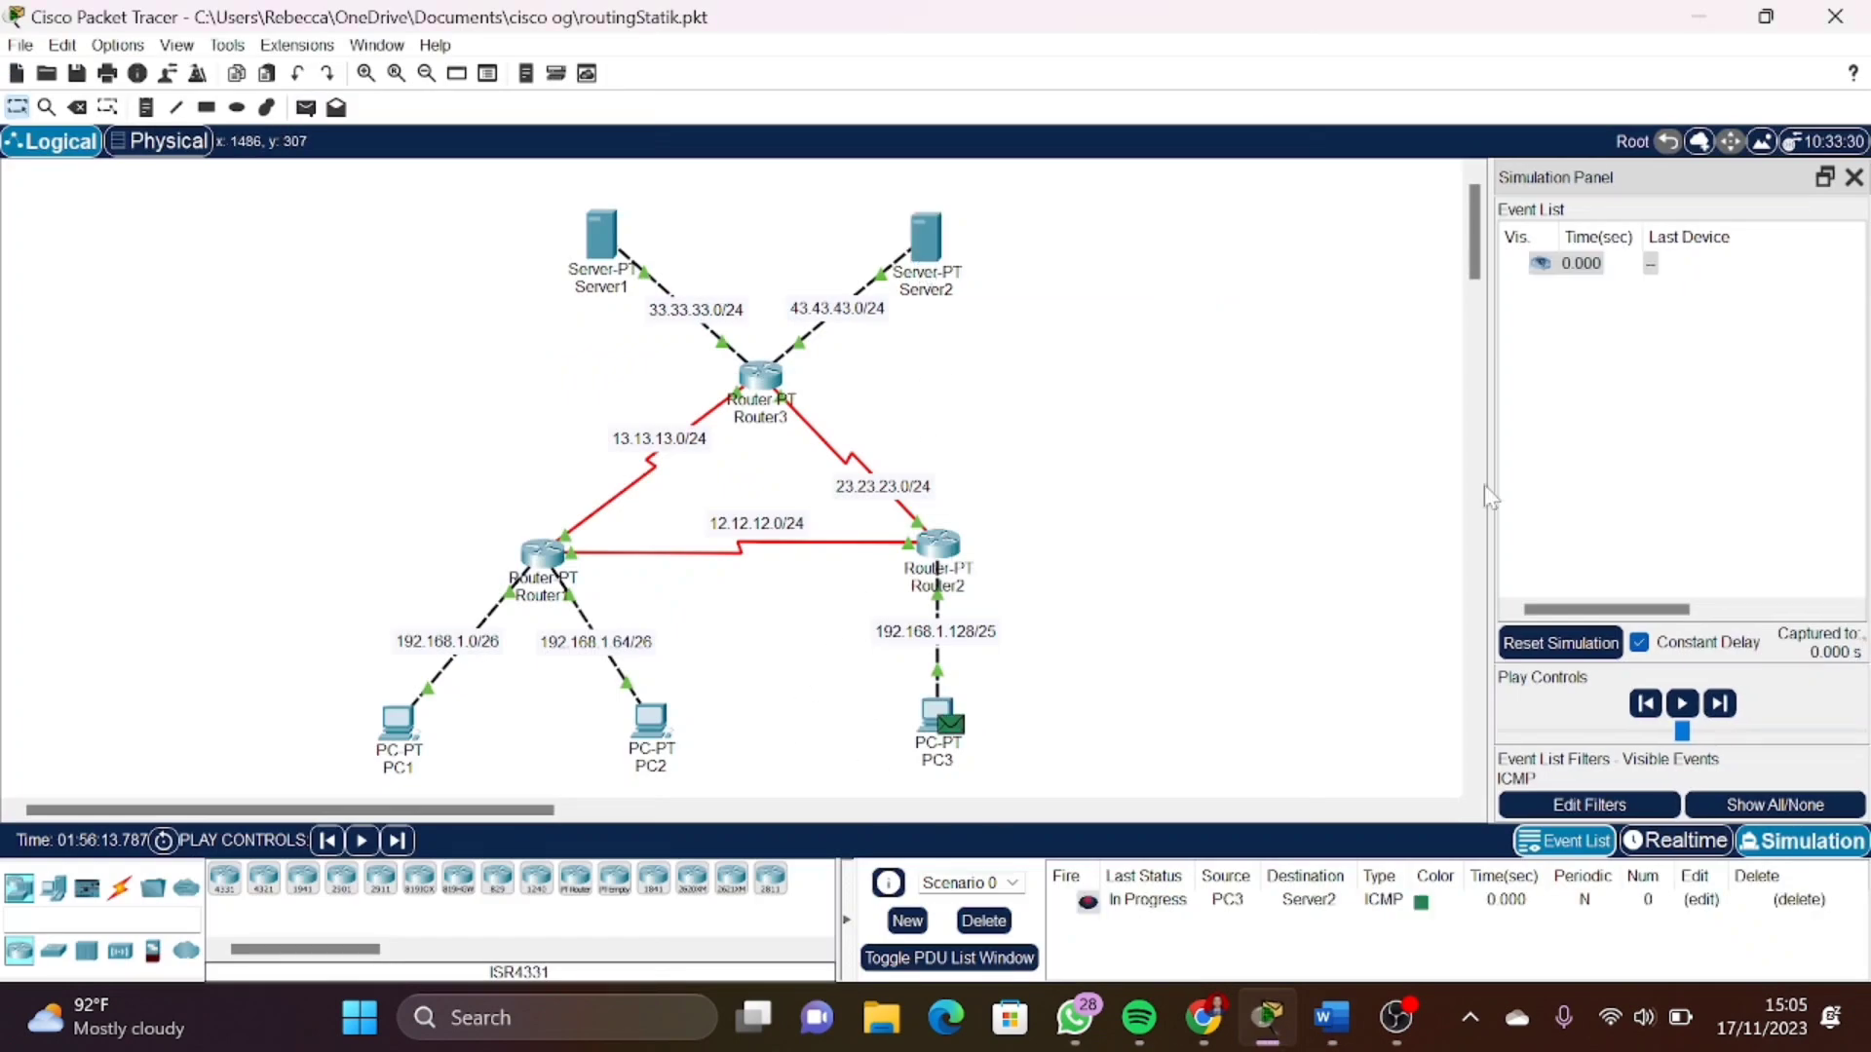
{"action": "left_click", "coordinate": [1694, 715]}
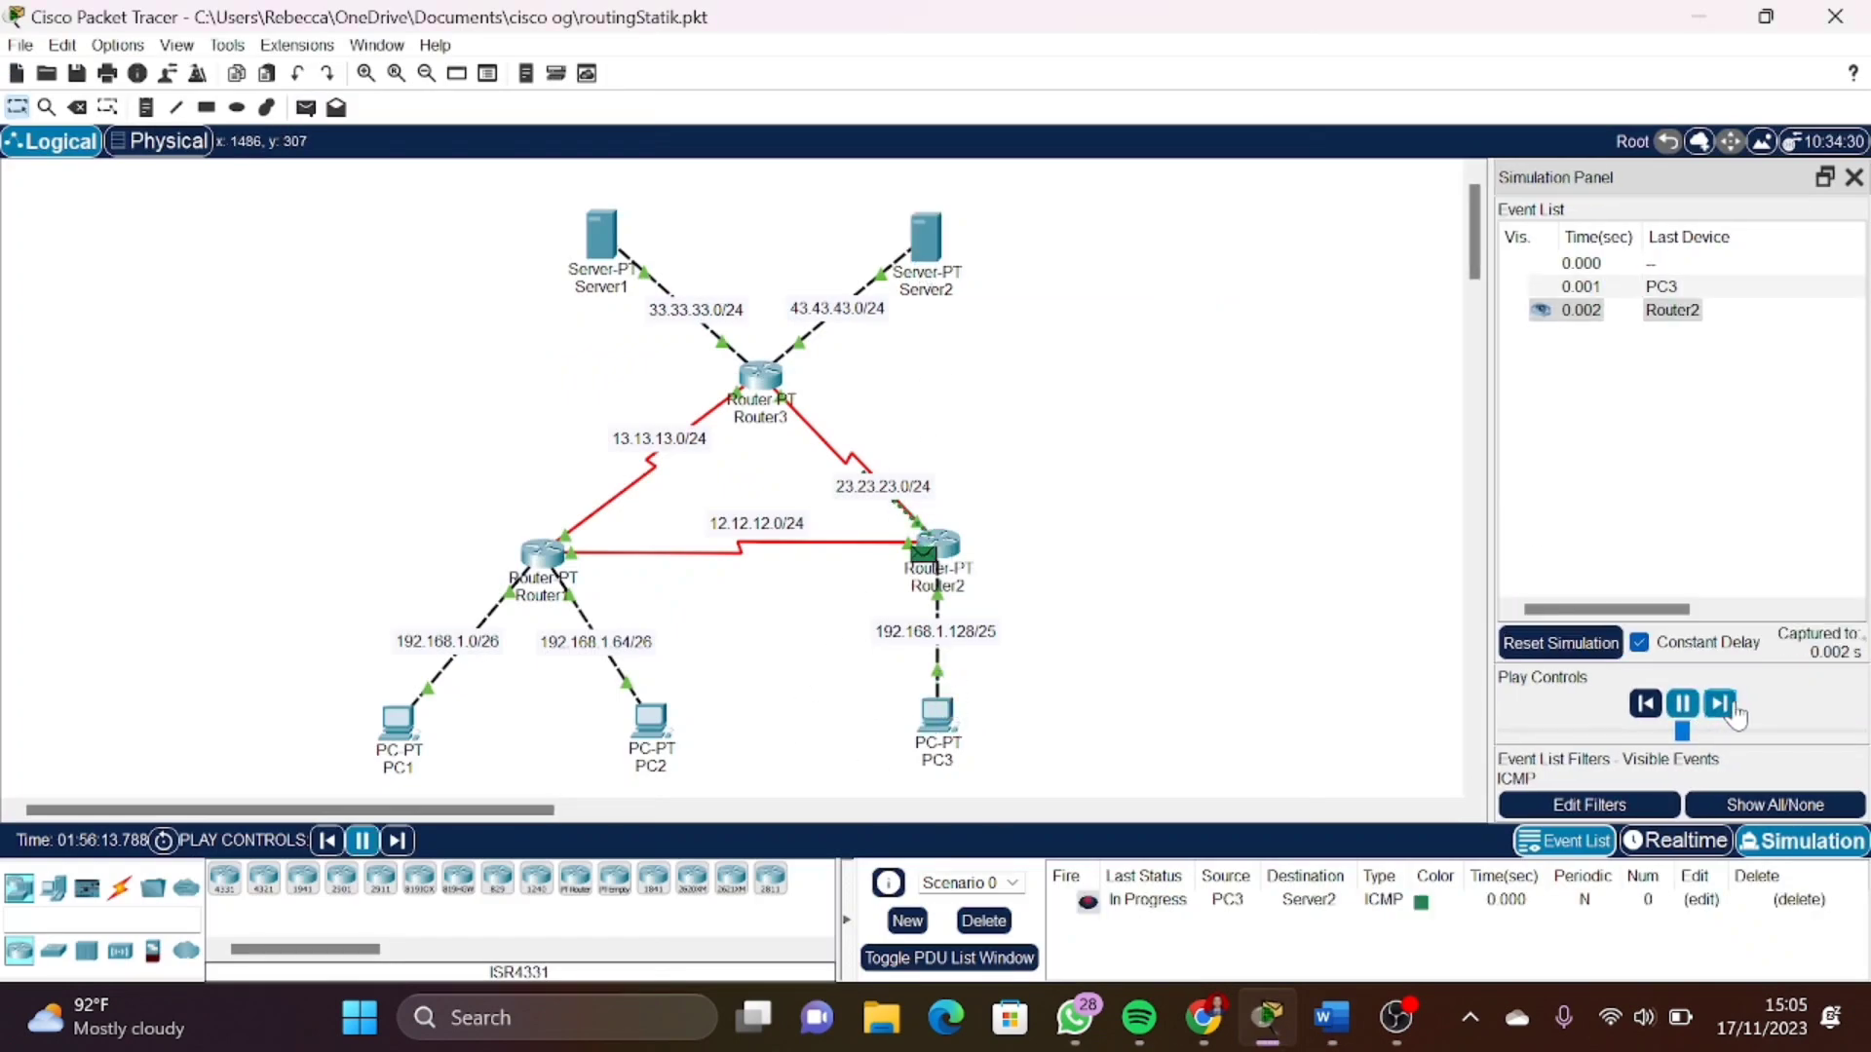
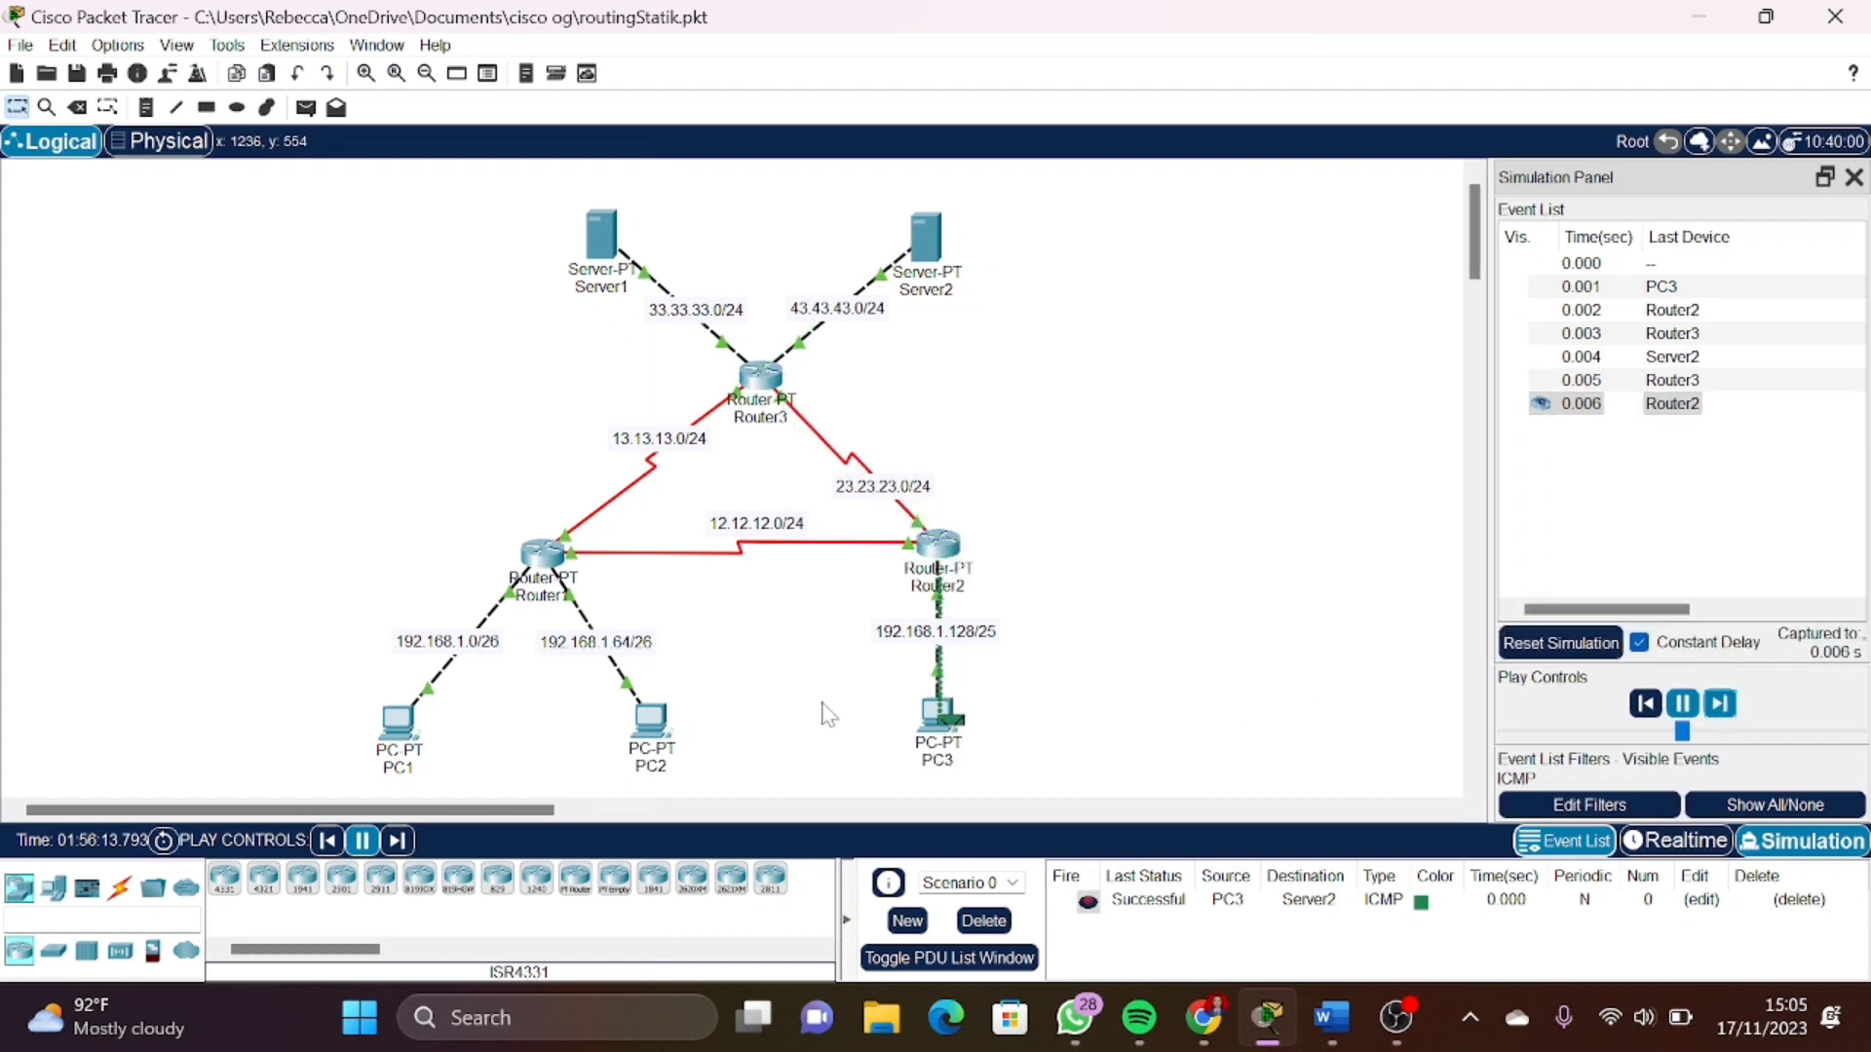
{"action": "left_click_drag", "start_coordinate": [876, 675], "coordinate": [1028, 795]}
Switch to the Word document and record "(BERHASIL)" on an unbulleted line beneath the PC 3 to Server 2 test
{"action": "left_click", "coordinate": [1331, 1021]}
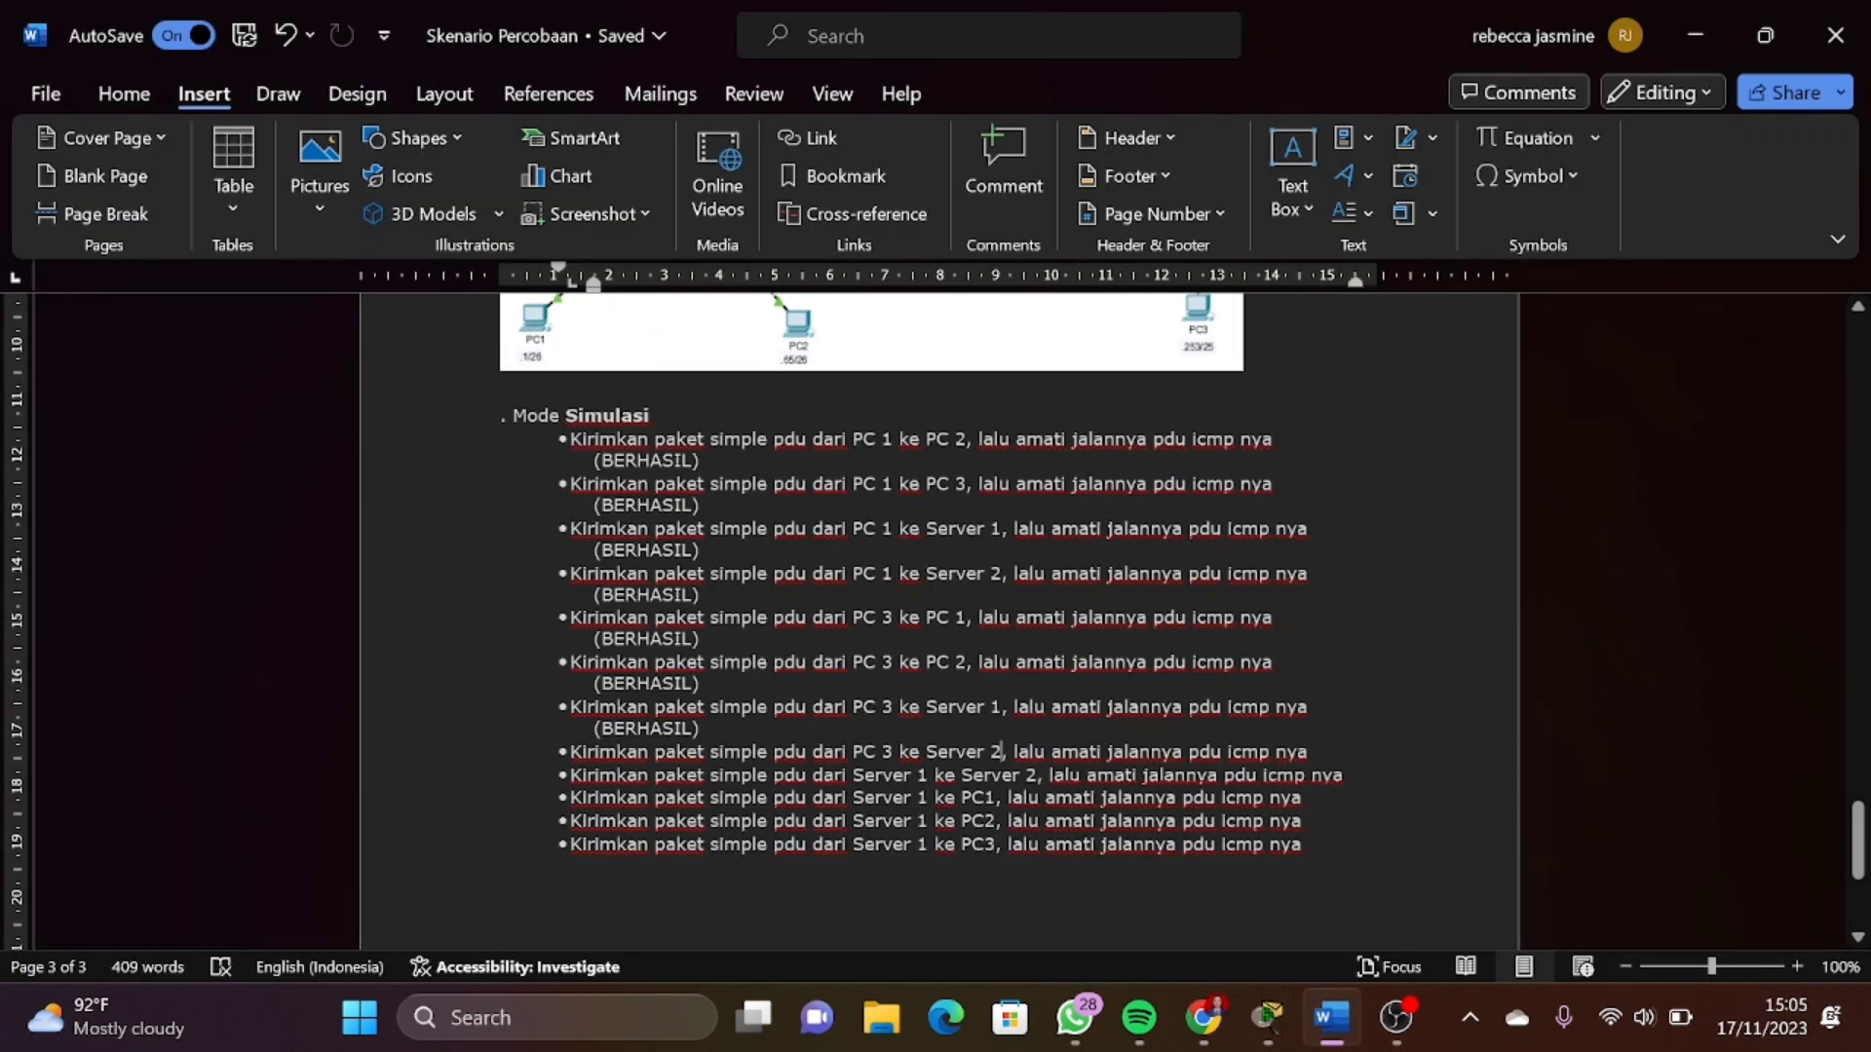
{"action": "key", "text": "Return"}
{"action": "key", "text": "BackSpace"}
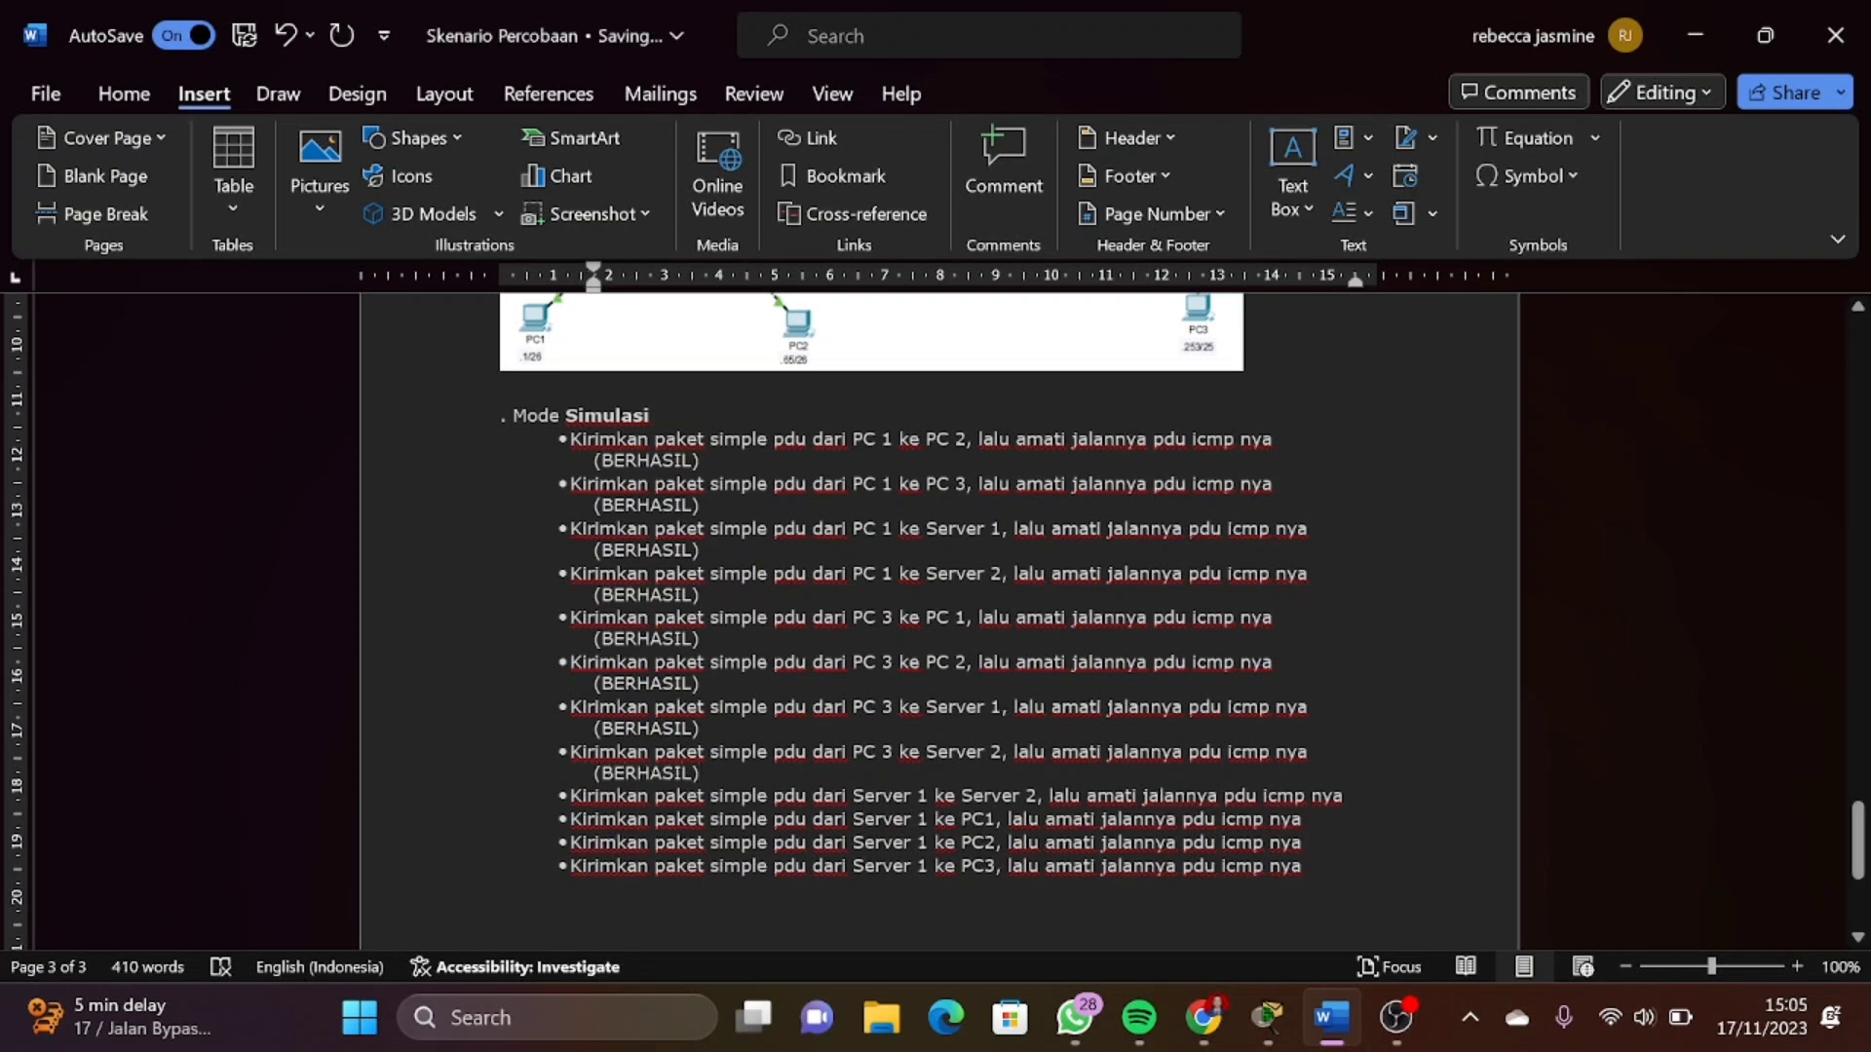
Mark the Server 1 to Server 2 test in Word, then return to Packet Tracer, reset the simulation and delete the PDU scenario
{"action": "left_click_drag", "start_coordinate": [853, 795], "coordinate": [1038, 795]}
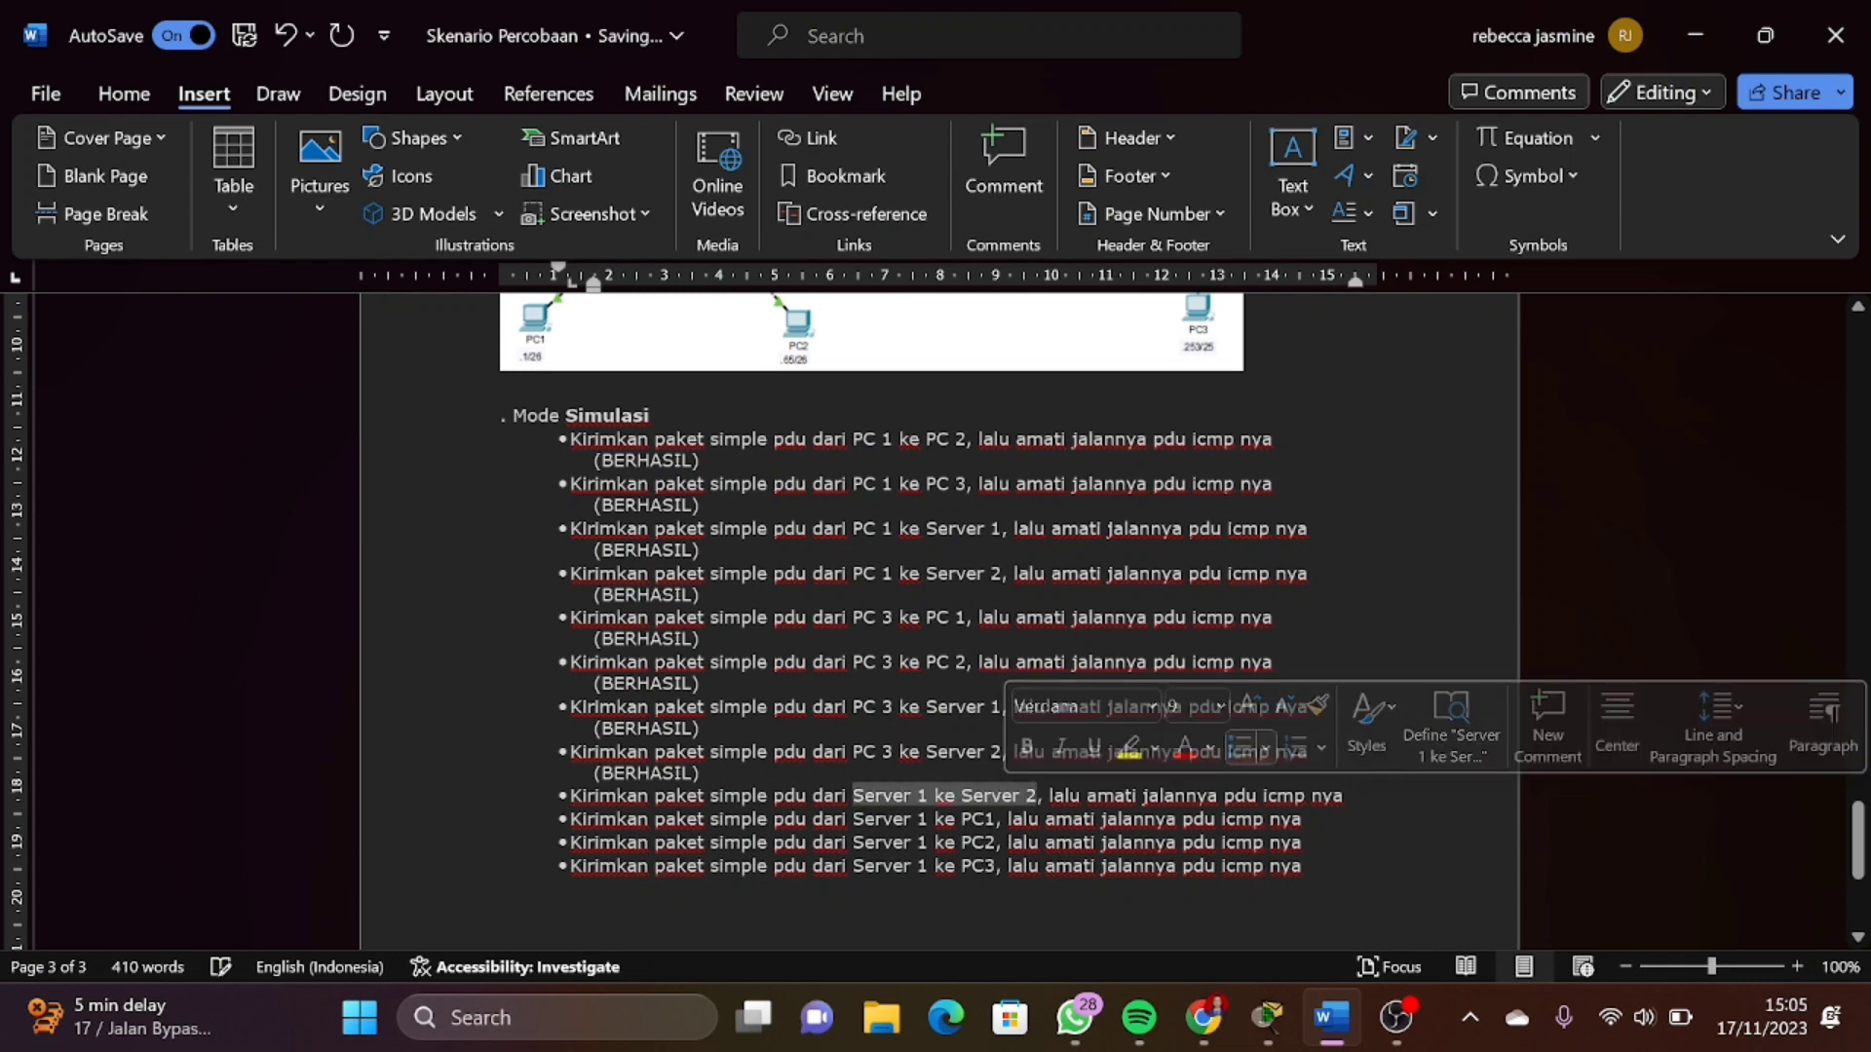
{"action": "left_click", "coordinate": [1267, 1017]}
{"action": "left_click", "coordinate": [1561, 643]}
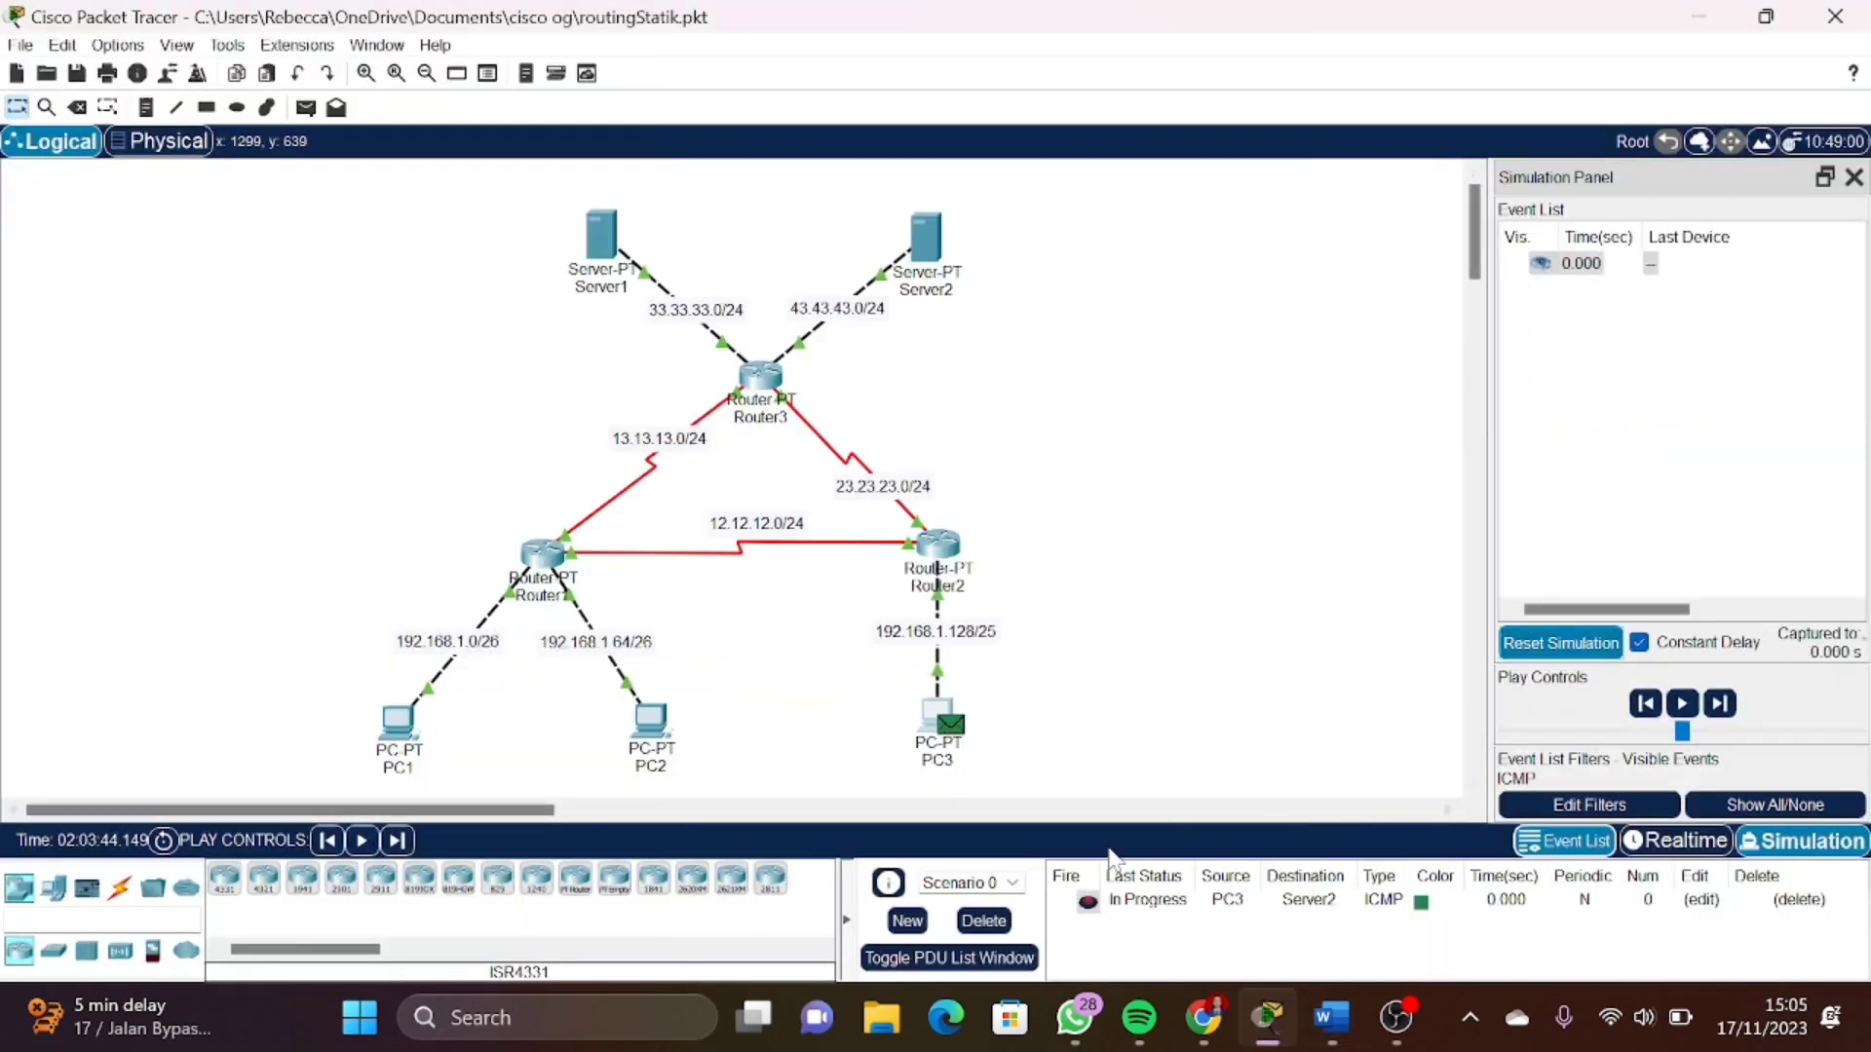
{"action": "left_click", "coordinate": [982, 921]}
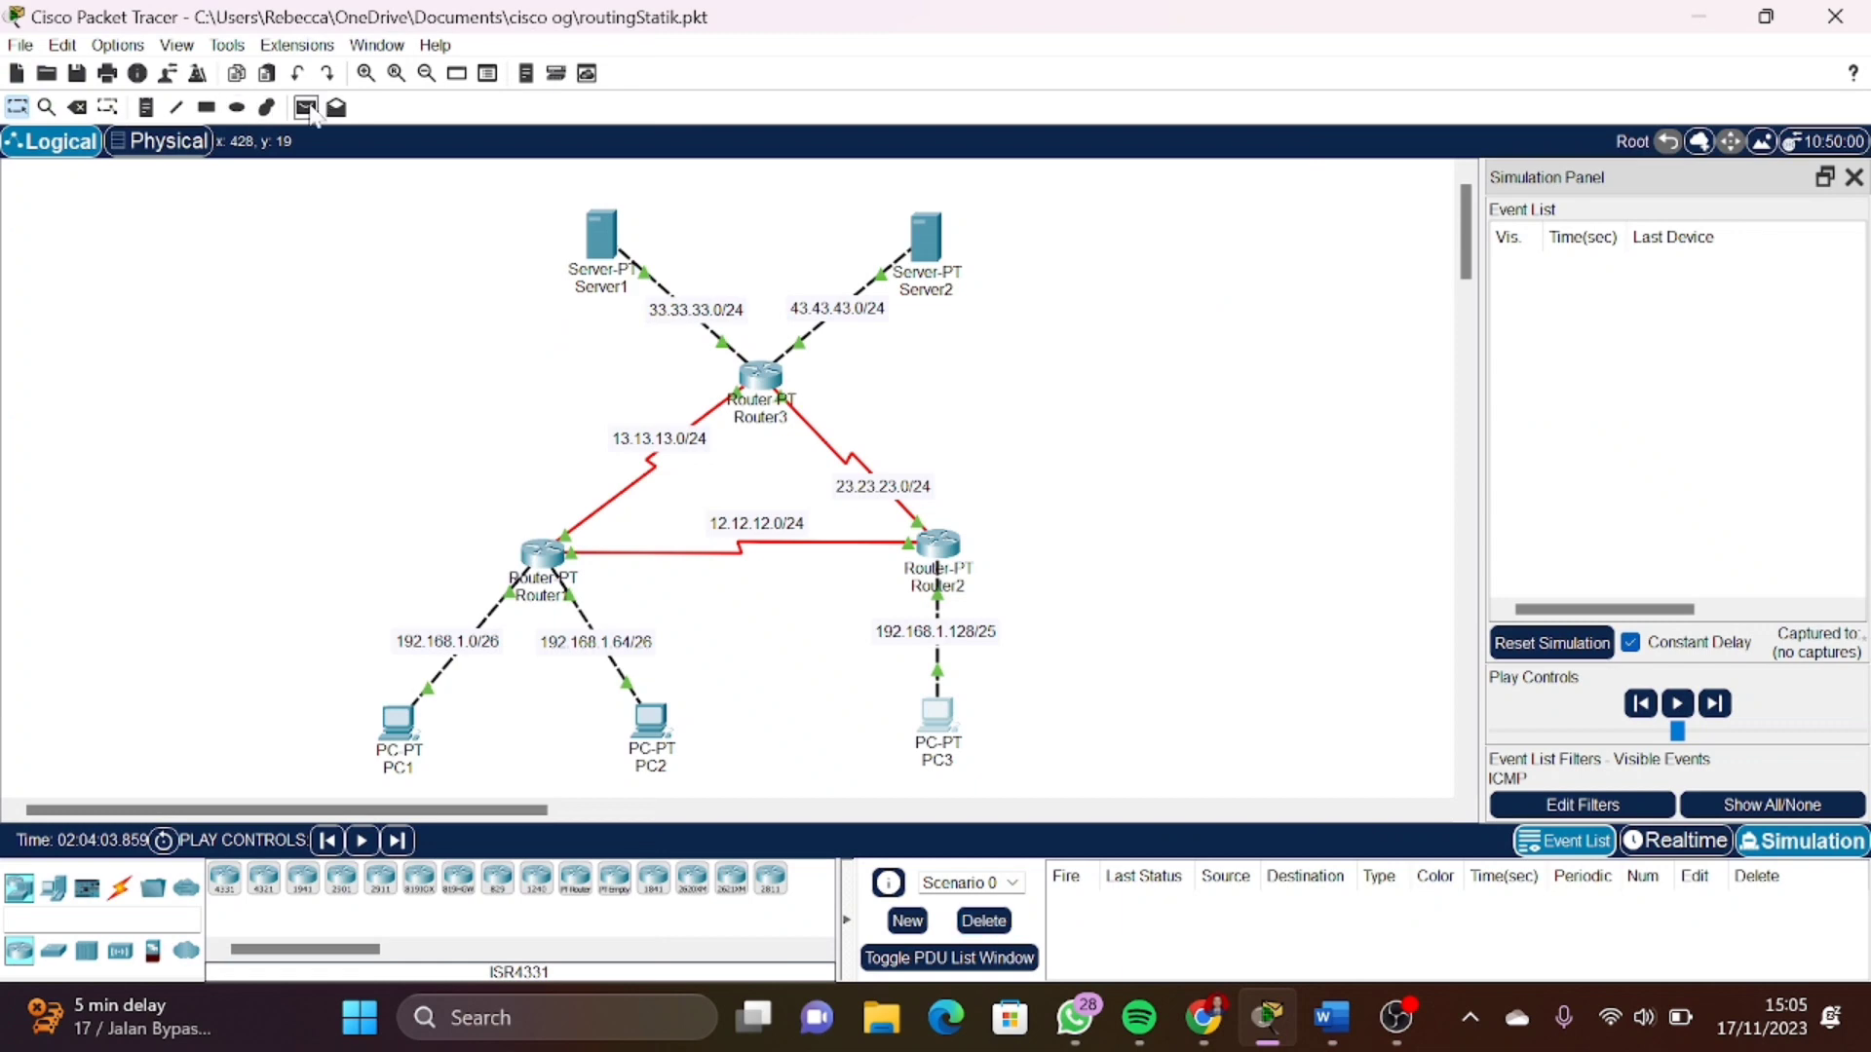
Send a simple PDU from Server1 to Server2 and play the simulation until the reply returns to Server1
{"action": "left_click", "coordinate": [607, 244]}
{"action": "left_click", "coordinate": [926, 237]}
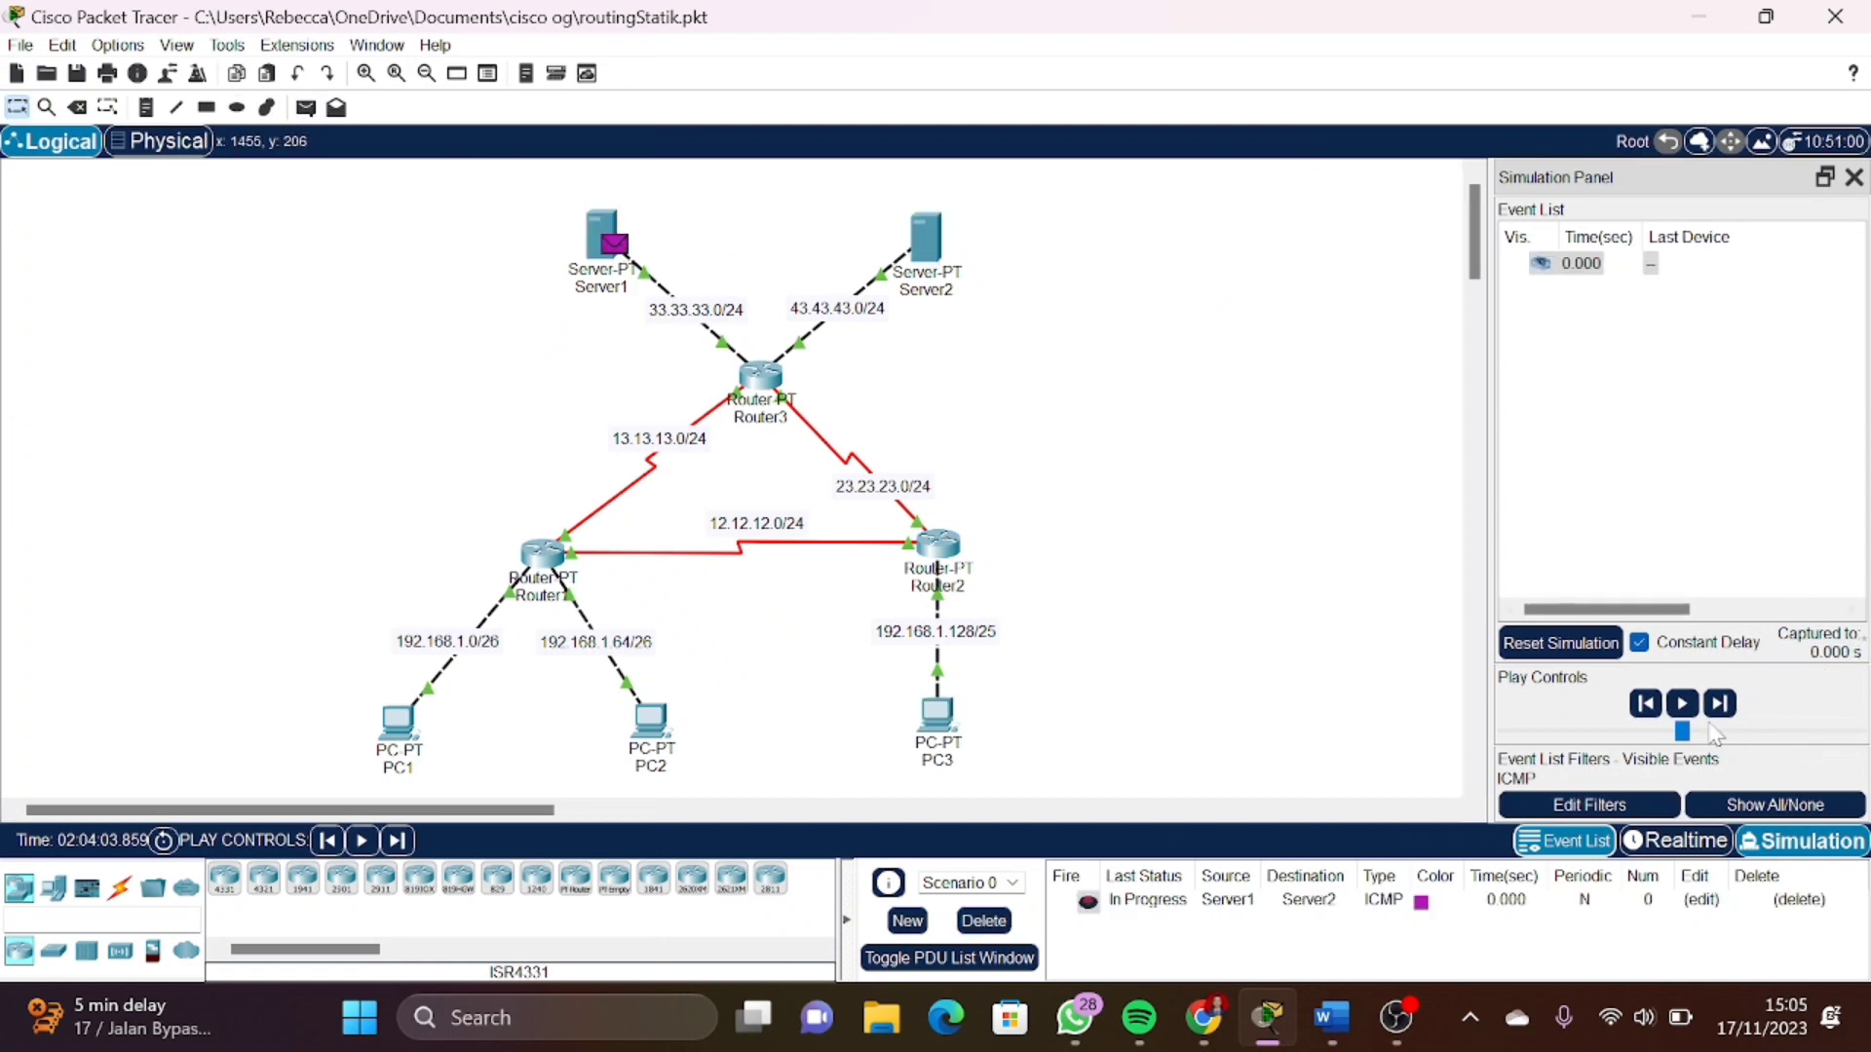
{"action": "left_click", "coordinate": [1683, 704]}
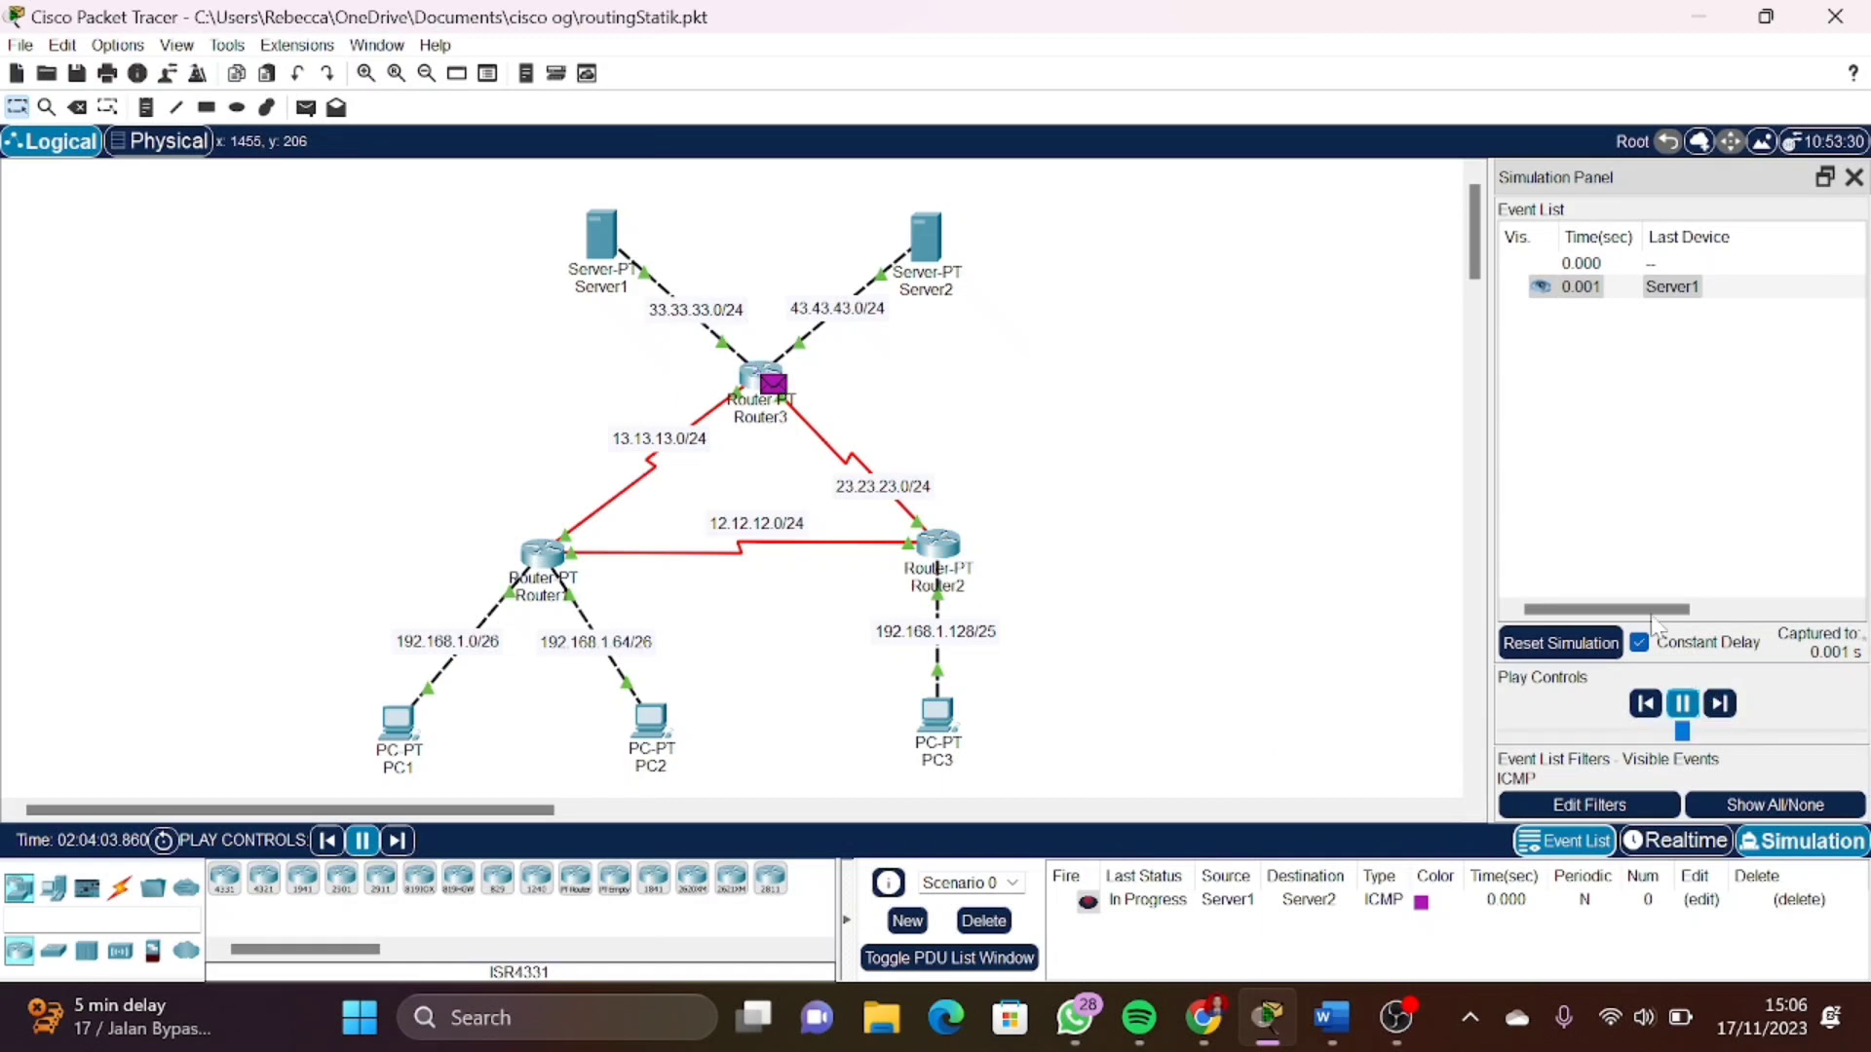
{"action": "mouse_move", "coordinate": [973, 295]}
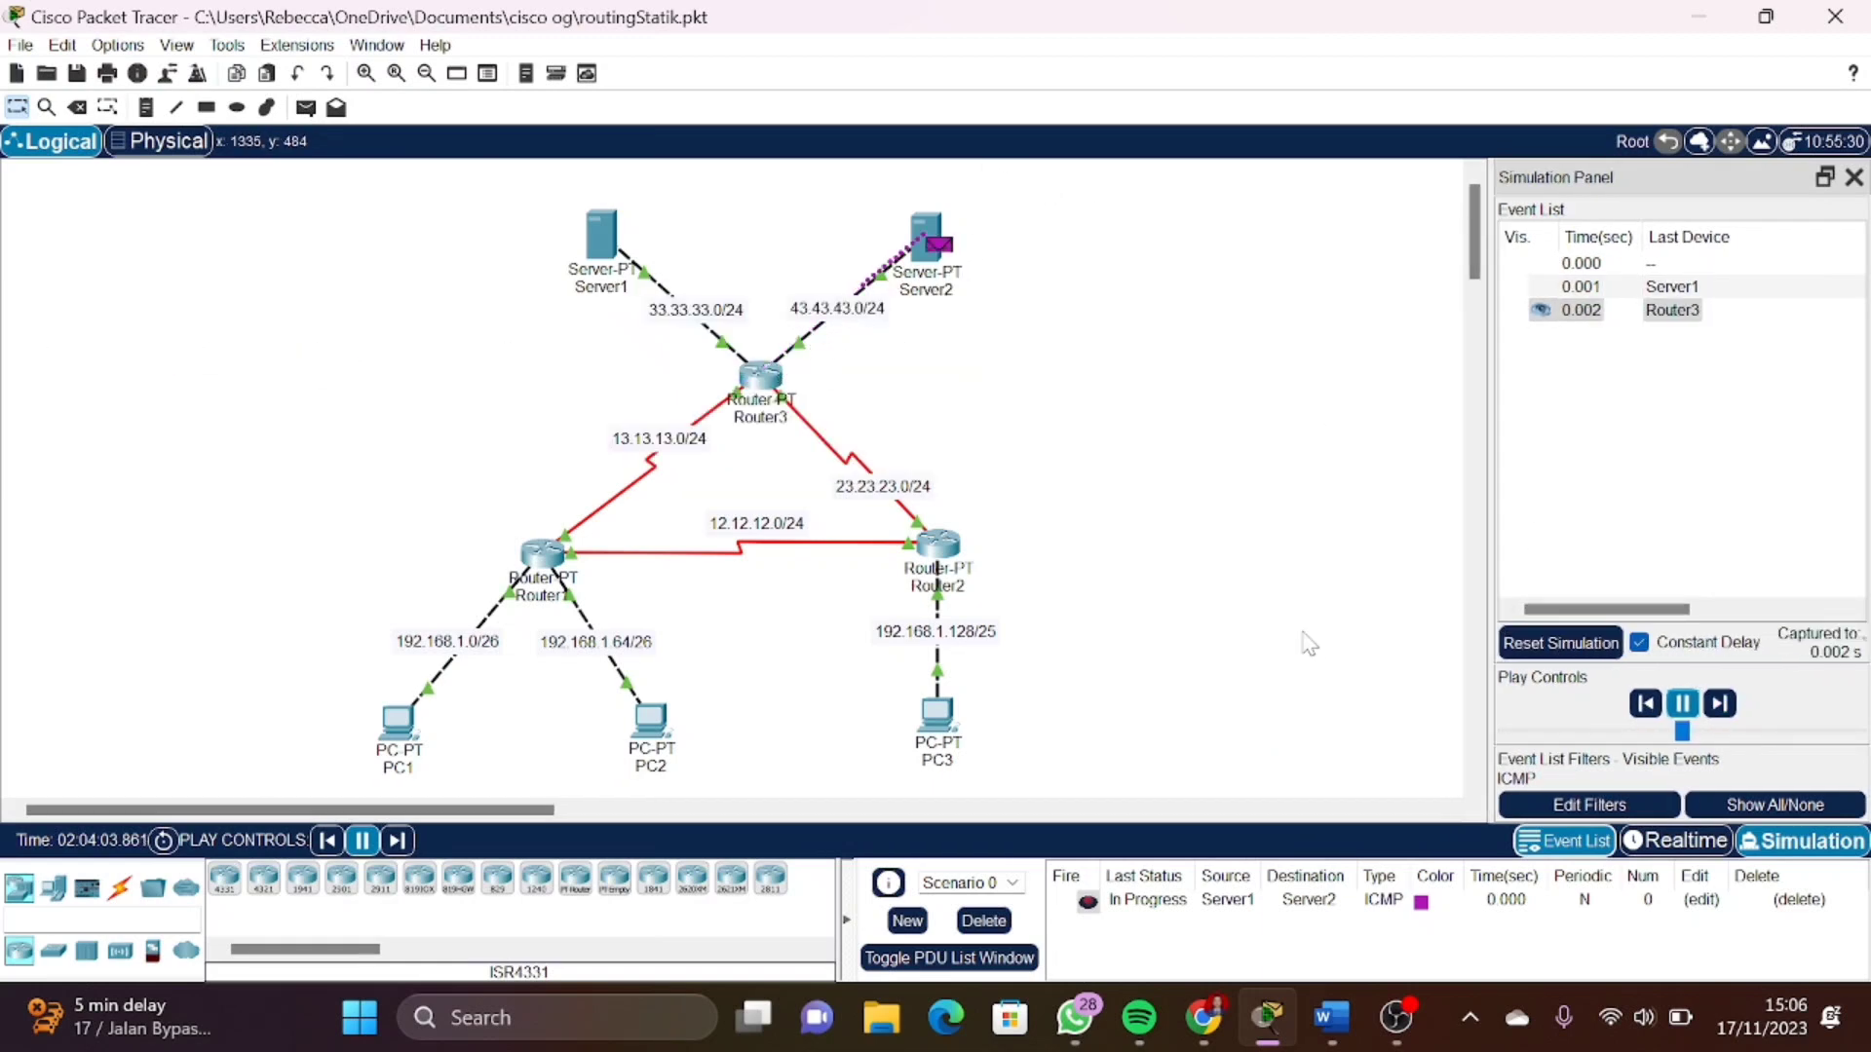
{"action": "left_click", "coordinate": [1720, 703]}
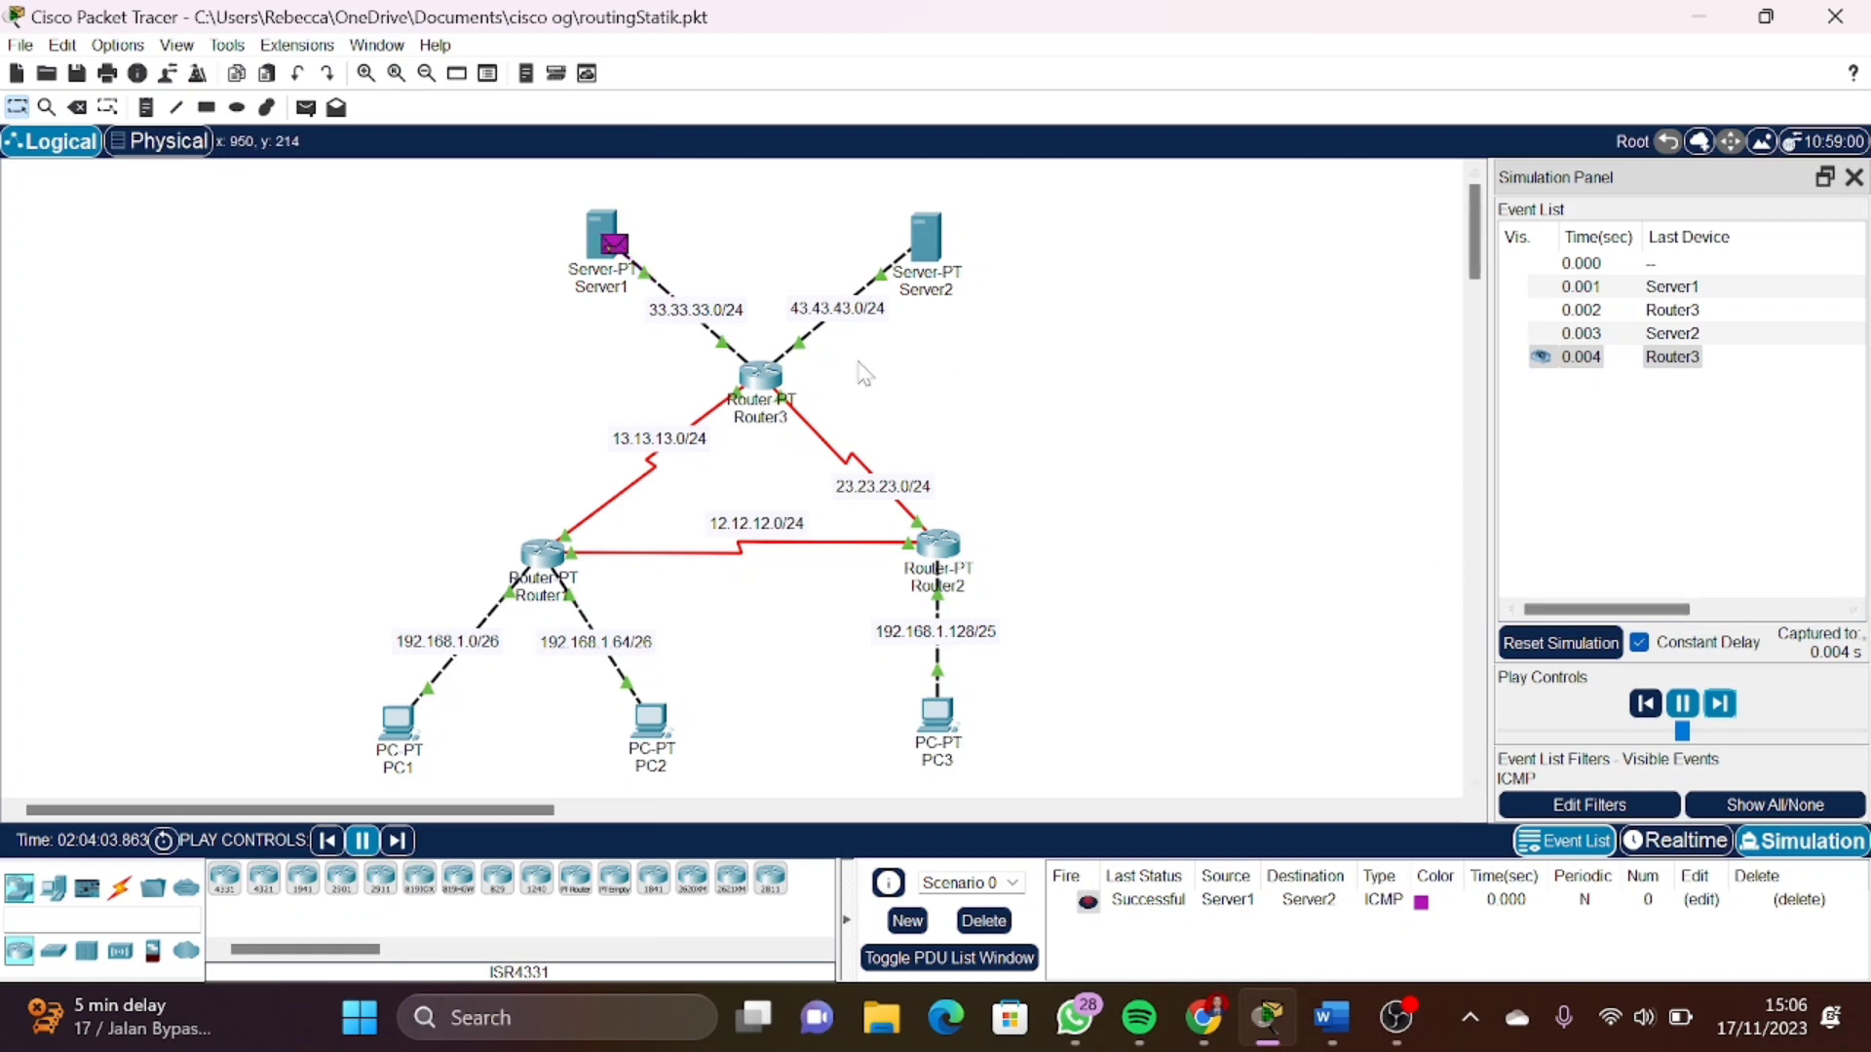
Switch to the Word document and record "(BERHASIL)" on an unbulleted line beneath the Server 1 to Server 2 test
{"action": "left_click_drag", "start_coordinate": [507, 201], "coordinate": [702, 312]}
{"action": "left_click", "coordinate": [1316, 1025]}
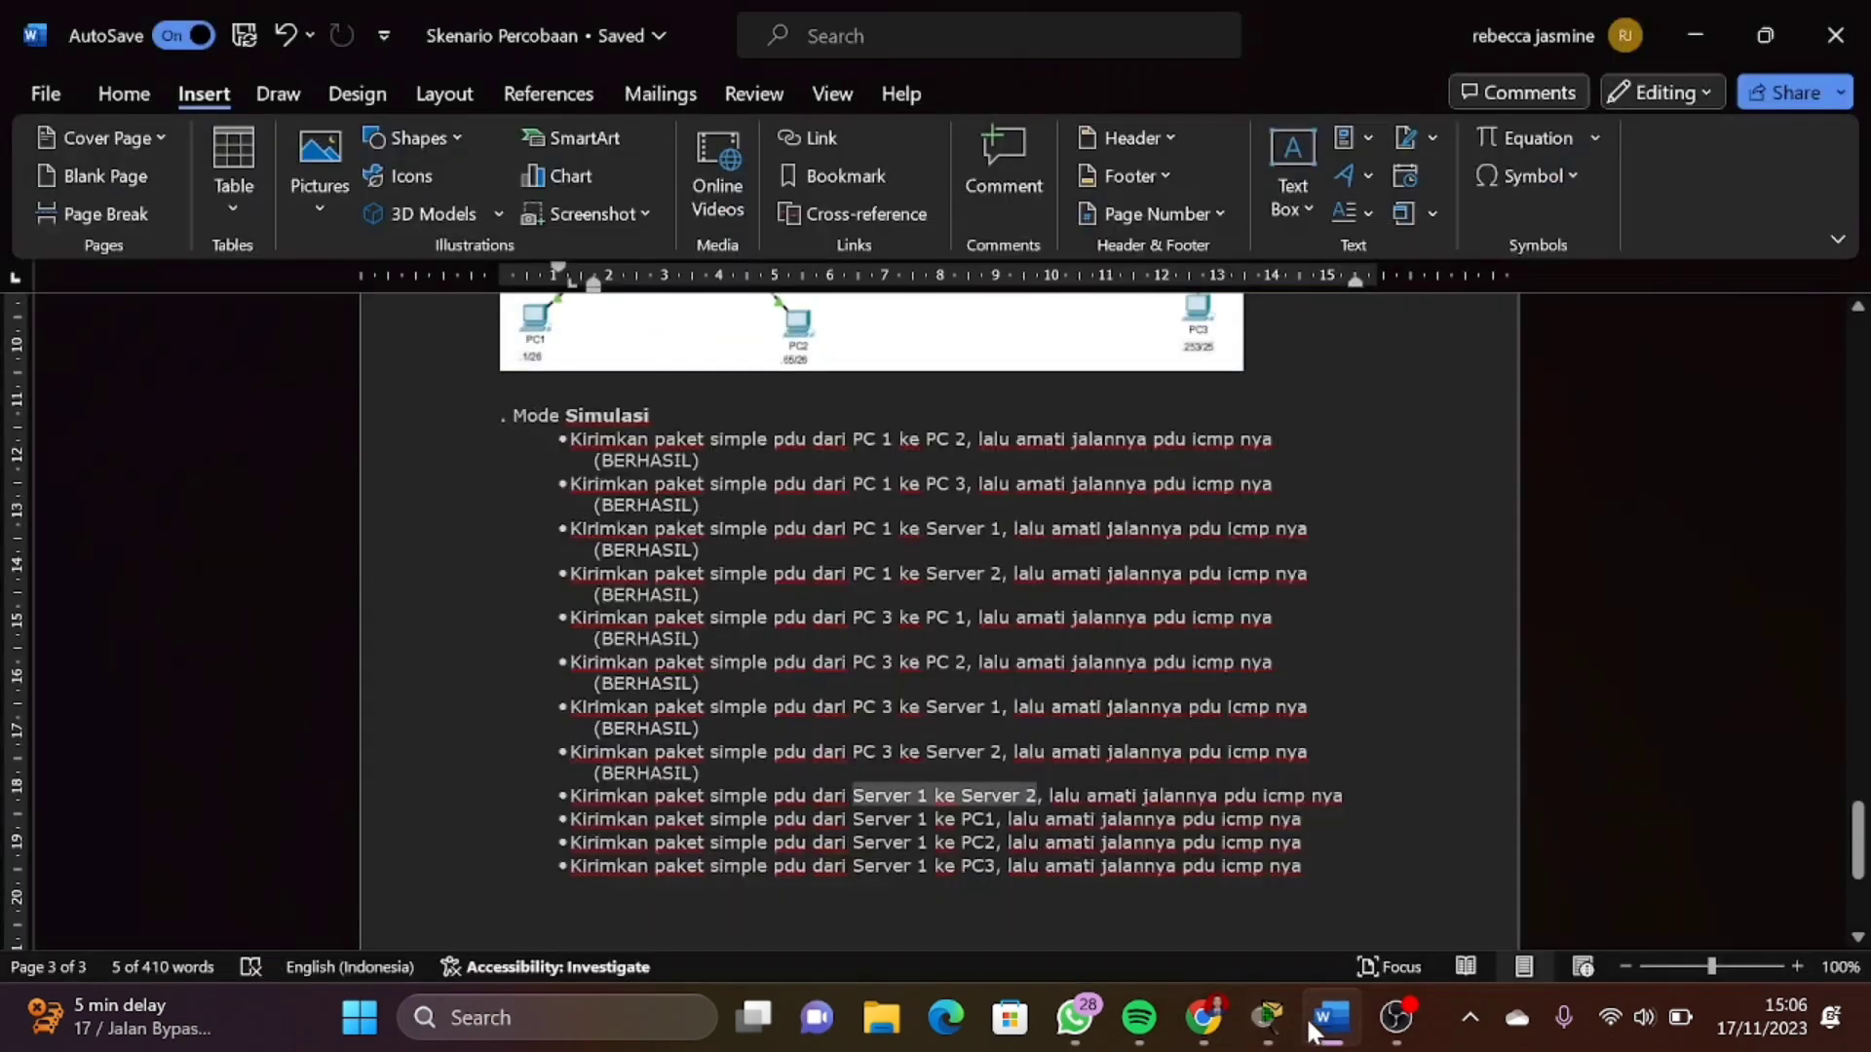
{"action": "key", "text": "End"}
{"action": "key", "text": "Return"}
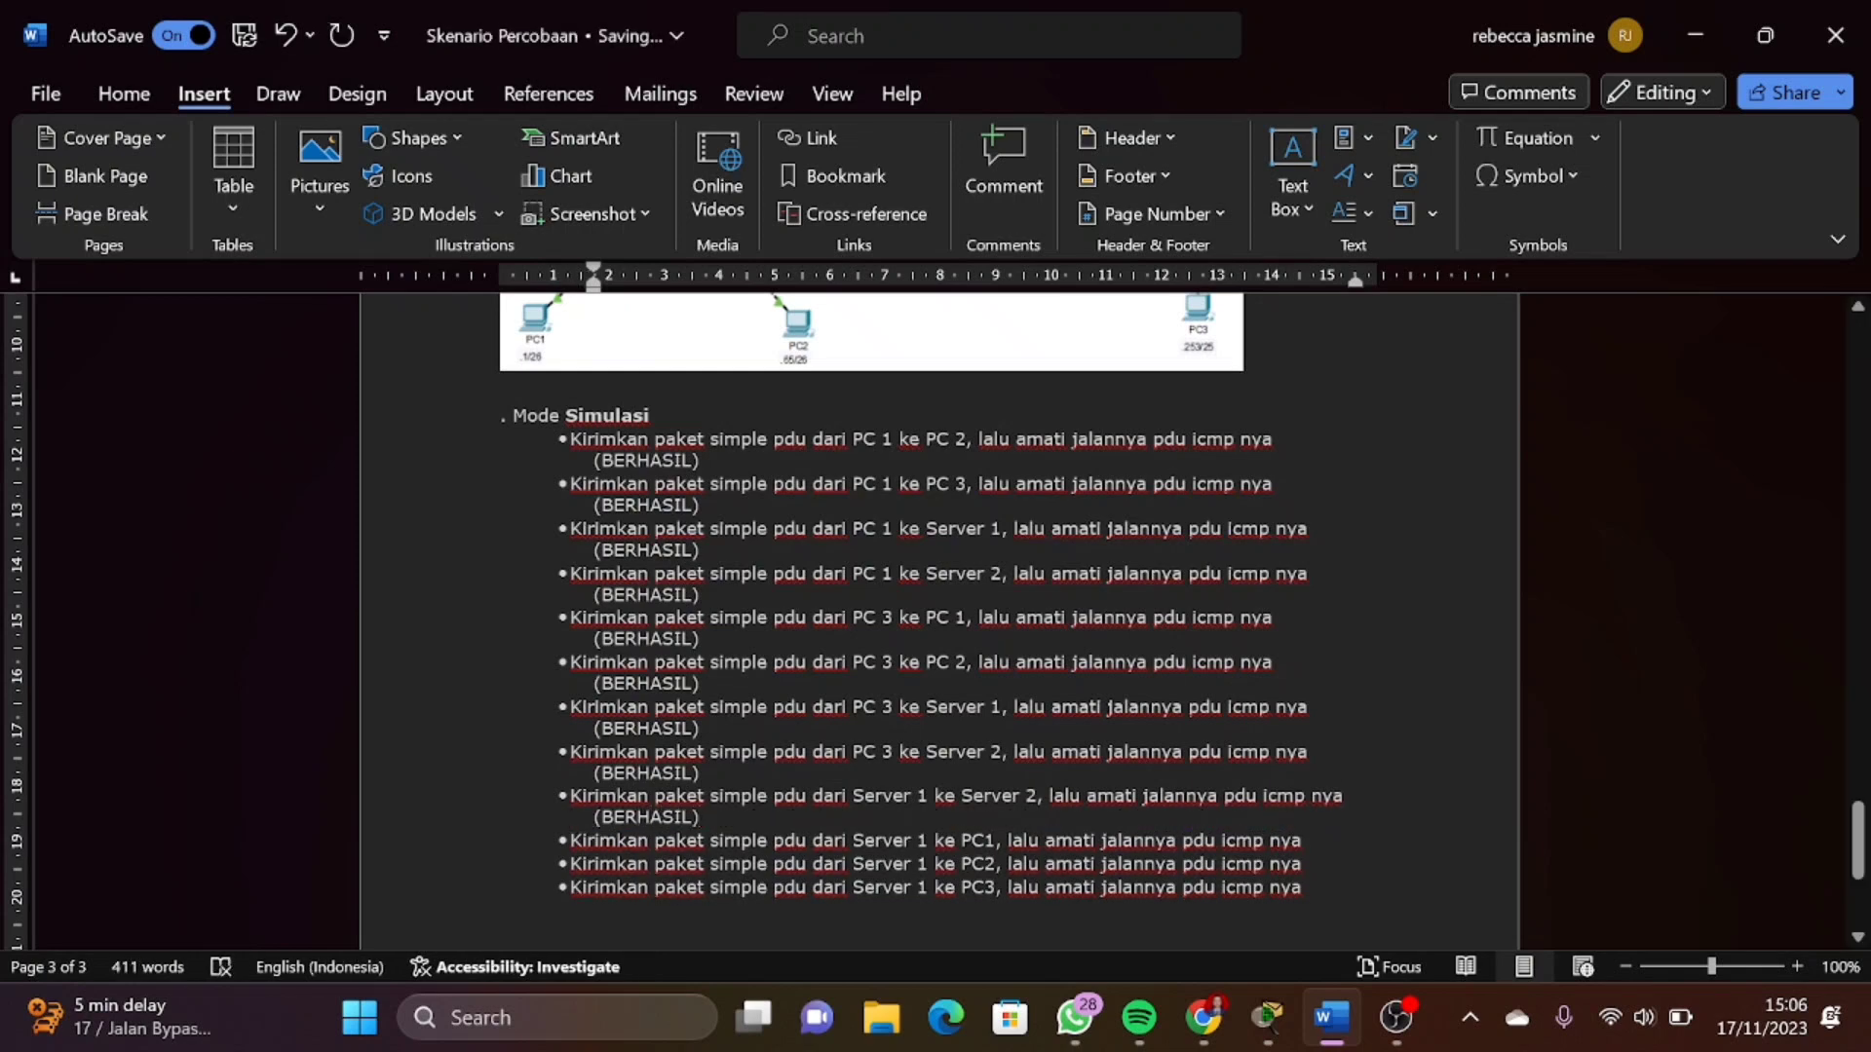
Mark "Server 1 ke PC1" in the Word test list, then return to Packet Tracer, reset the simulation and delete the PDU scenario
{"action": "left_click_drag", "start_coordinate": [852, 840], "coordinate": [1007, 840]}
{"action": "left_click", "coordinate": [1273, 1021]}
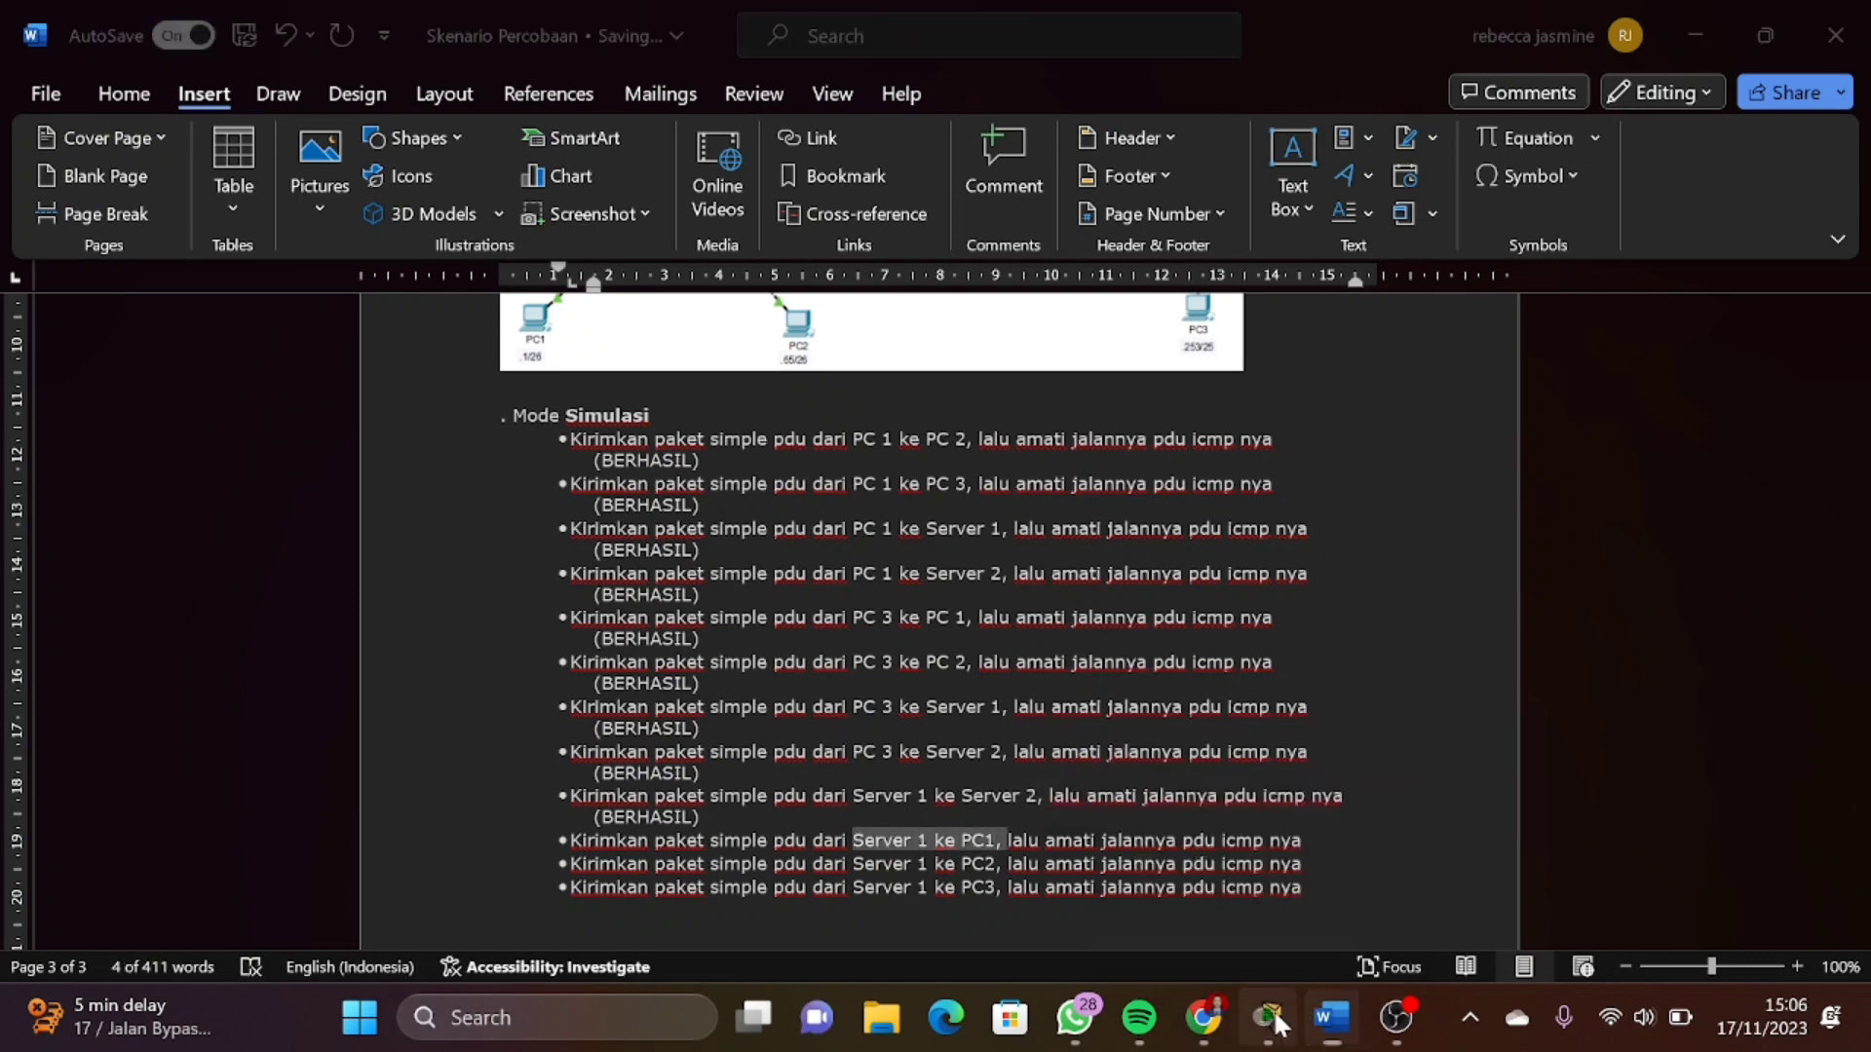
{"action": "left_click", "coordinate": [1560, 642]}
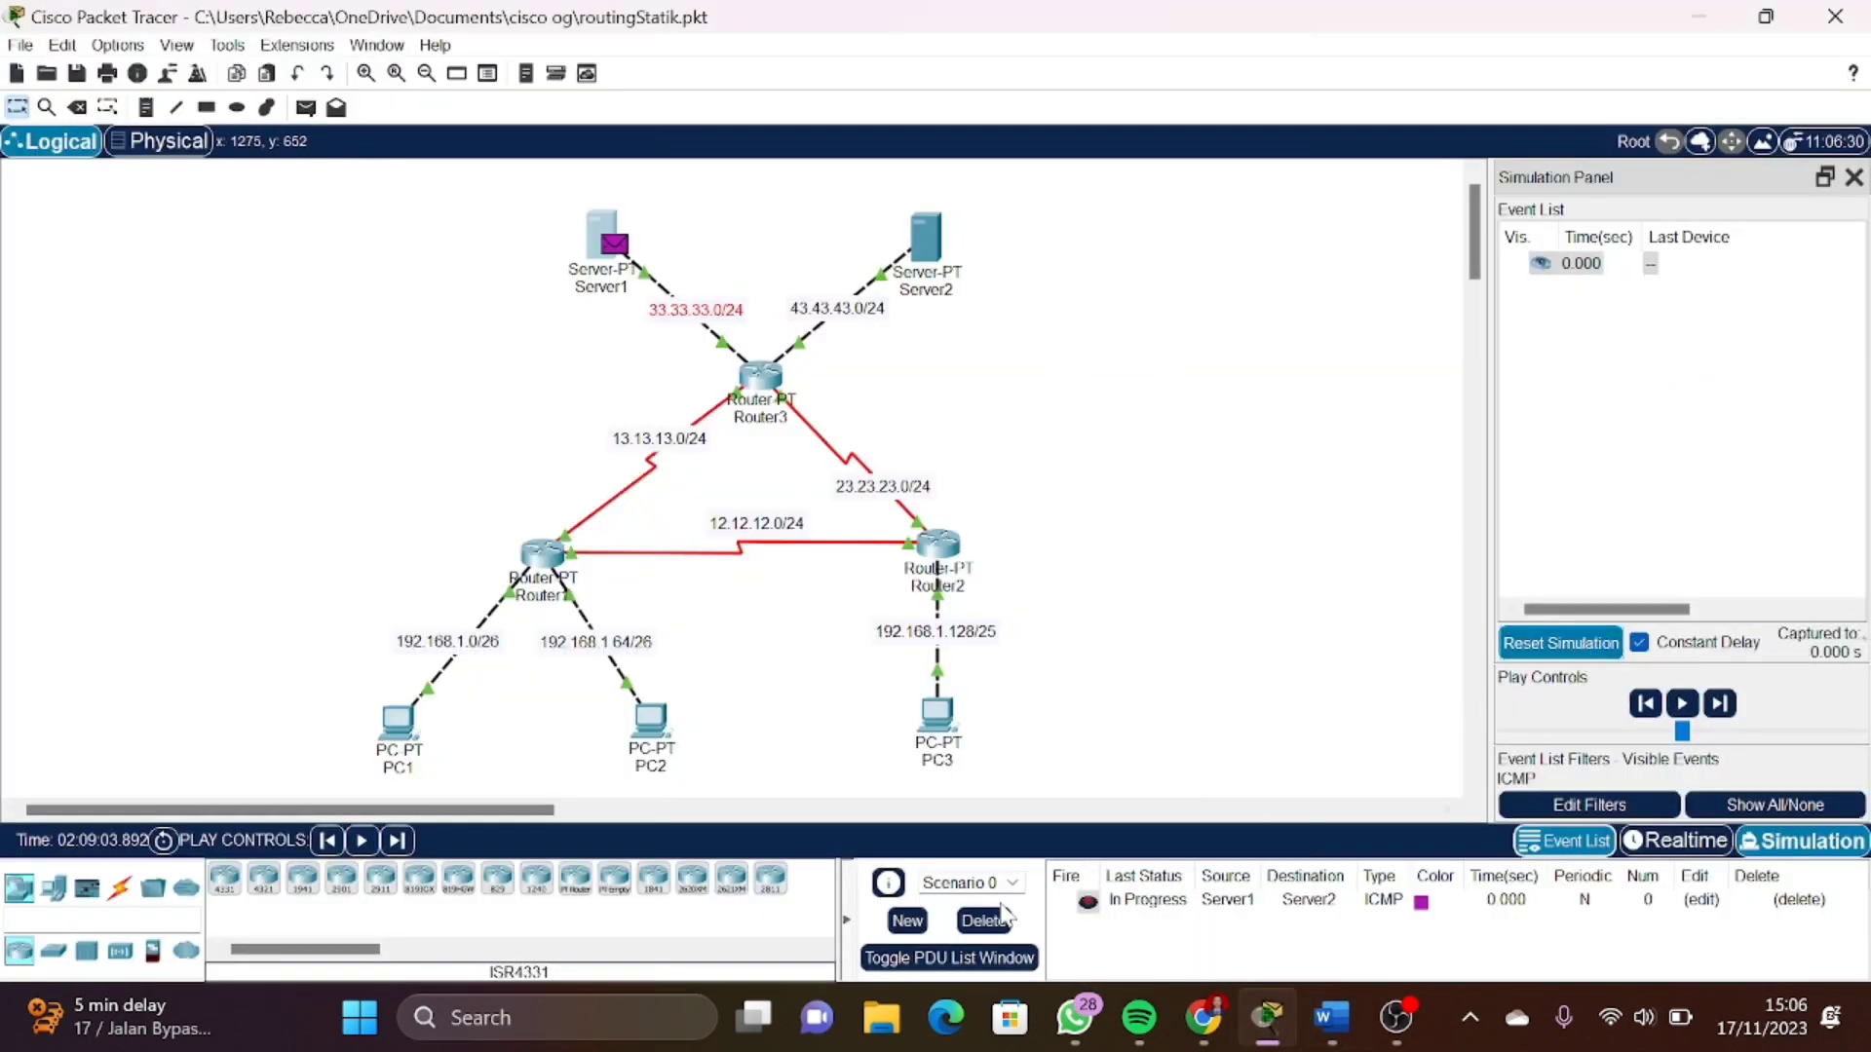
{"action": "left_click", "coordinate": [1004, 916]}
Send a simple PDU from Server1 to PC1 and play the simulation until the reply returns to Server1
{"action": "left_click", "coordinate": [306, 107]}
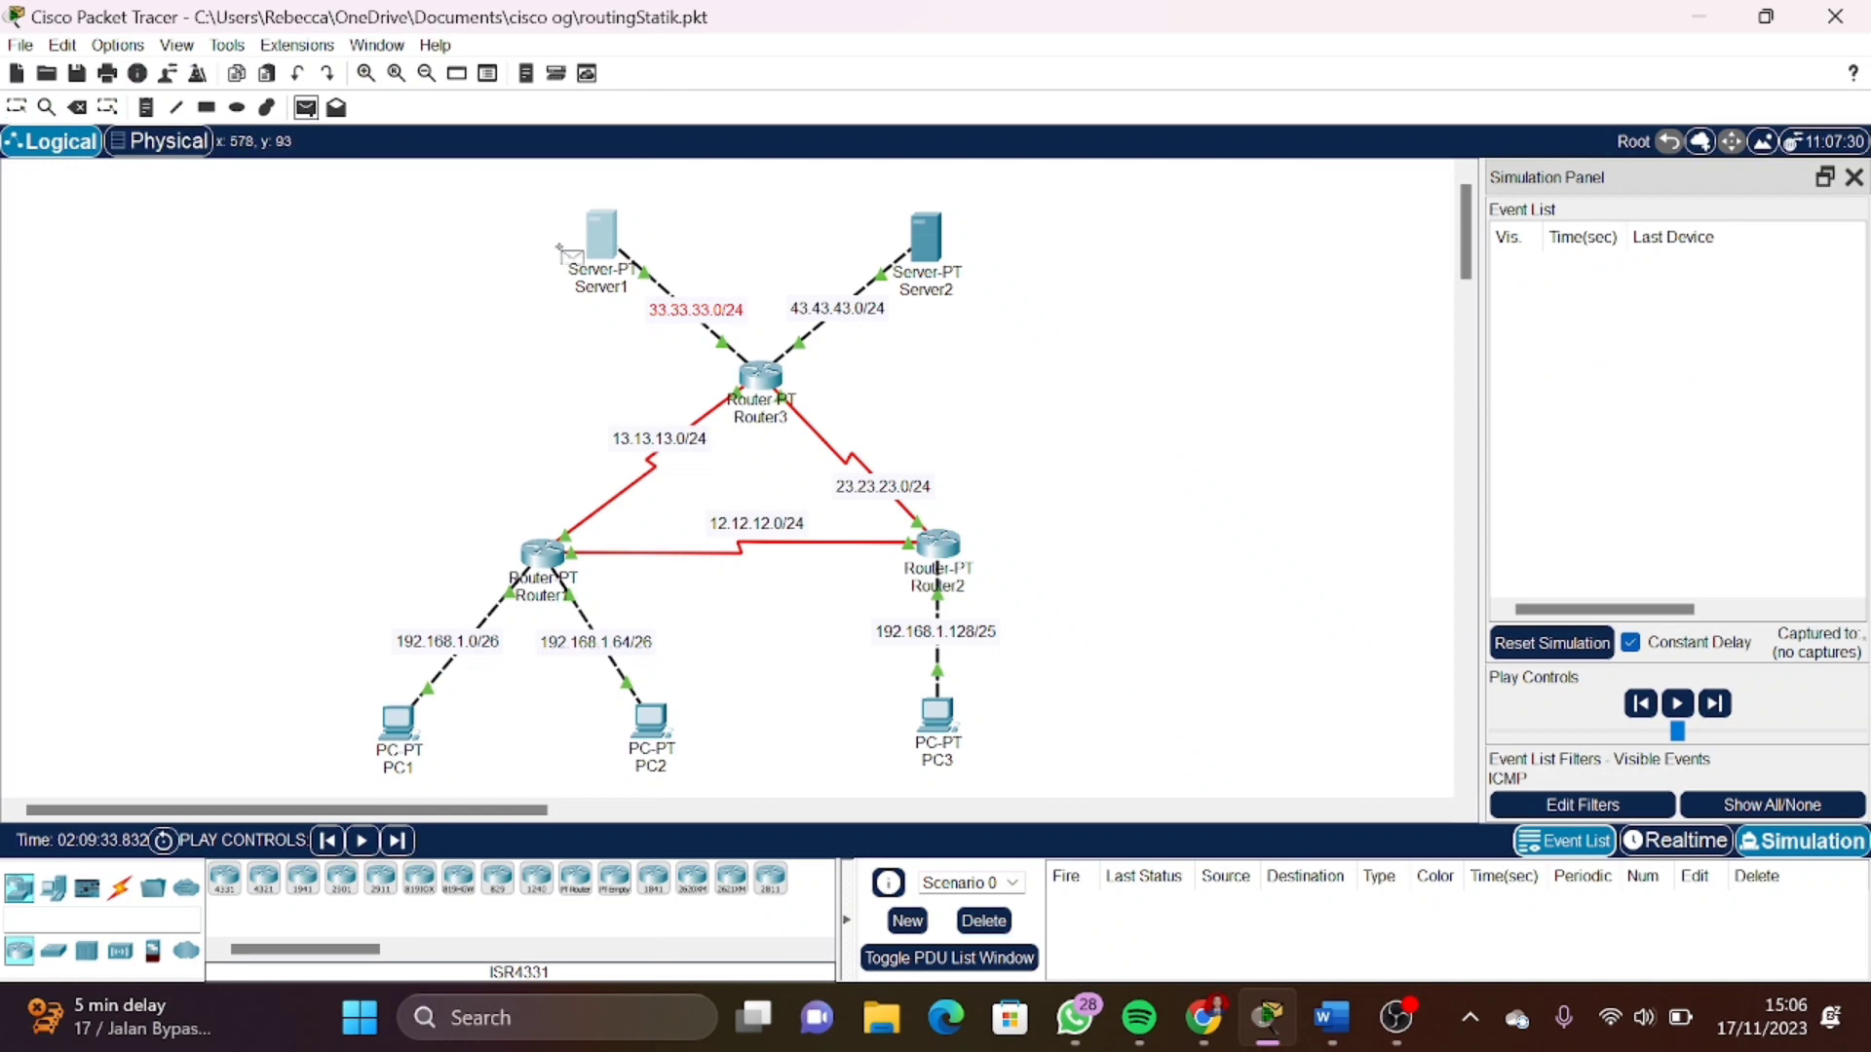
{"action": "left_click", "coordinate": [408, 726]}
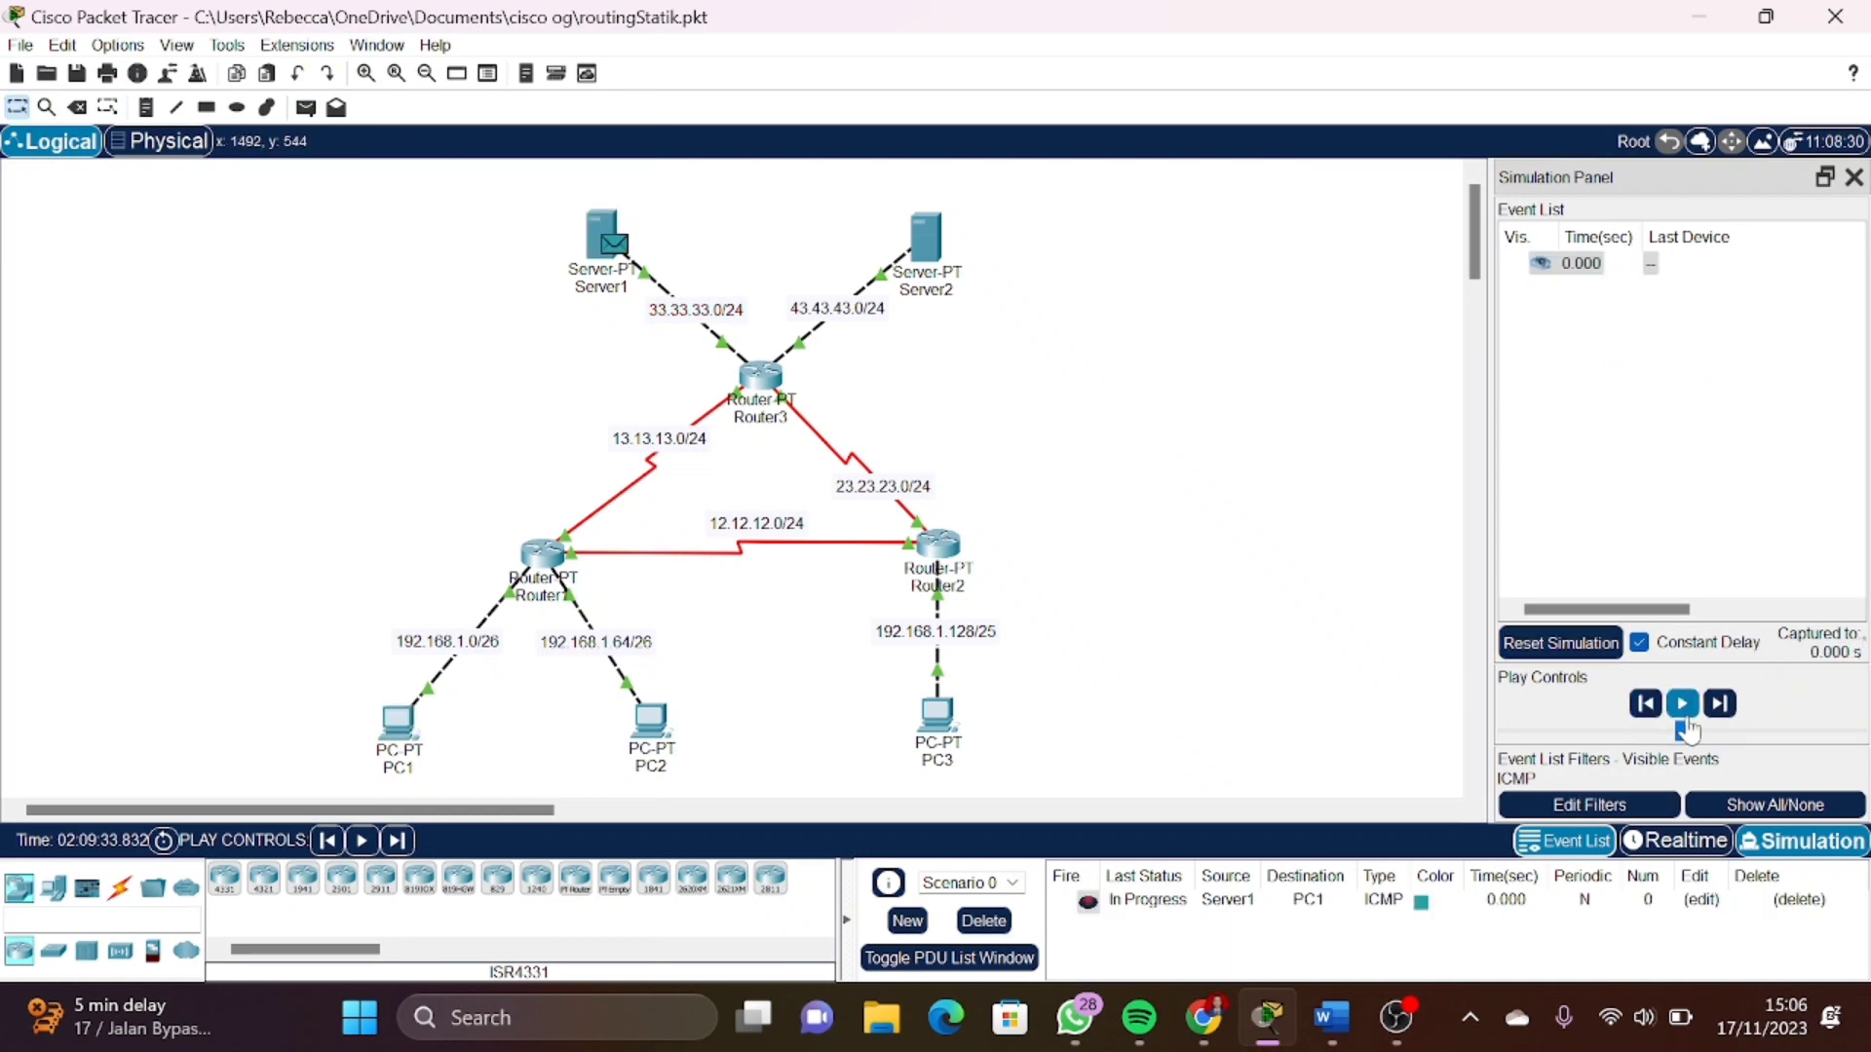
{"action": "left_click", "coordinate": [1684, 703]}
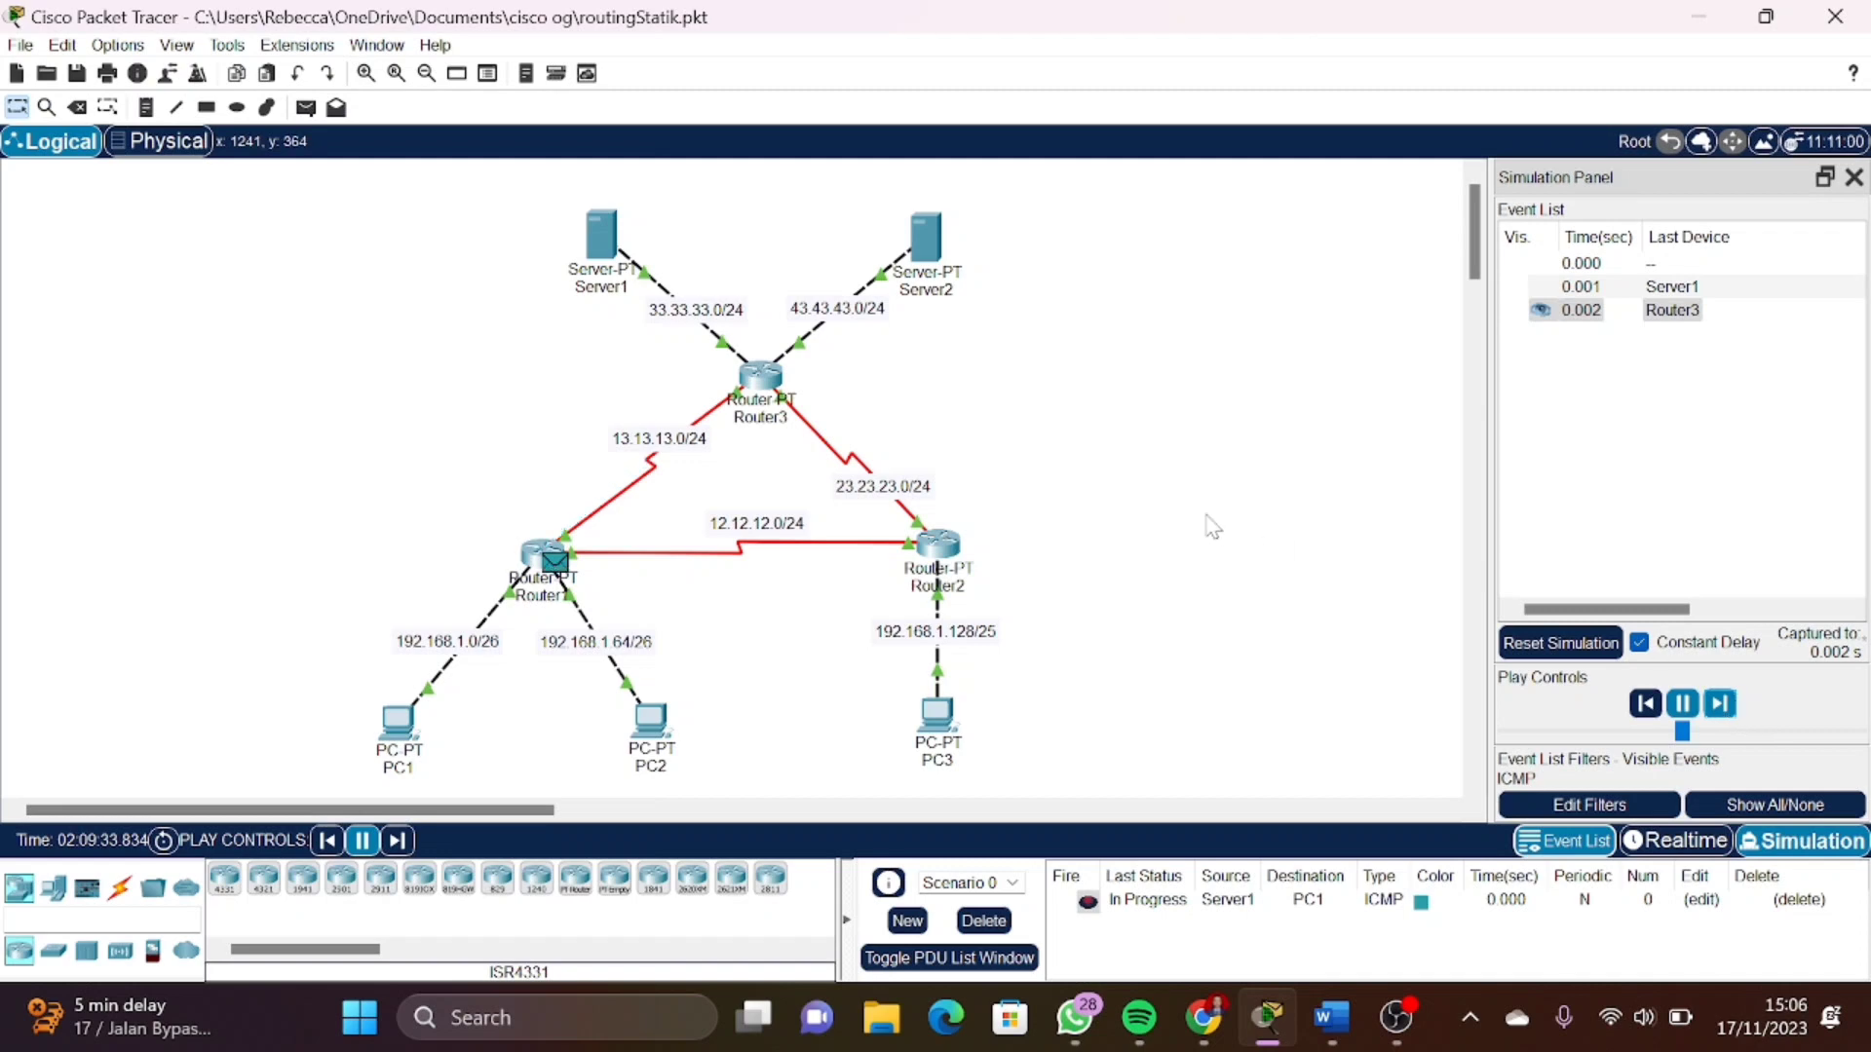
{"action": "left_click", "coordinate": [1721, 709]}
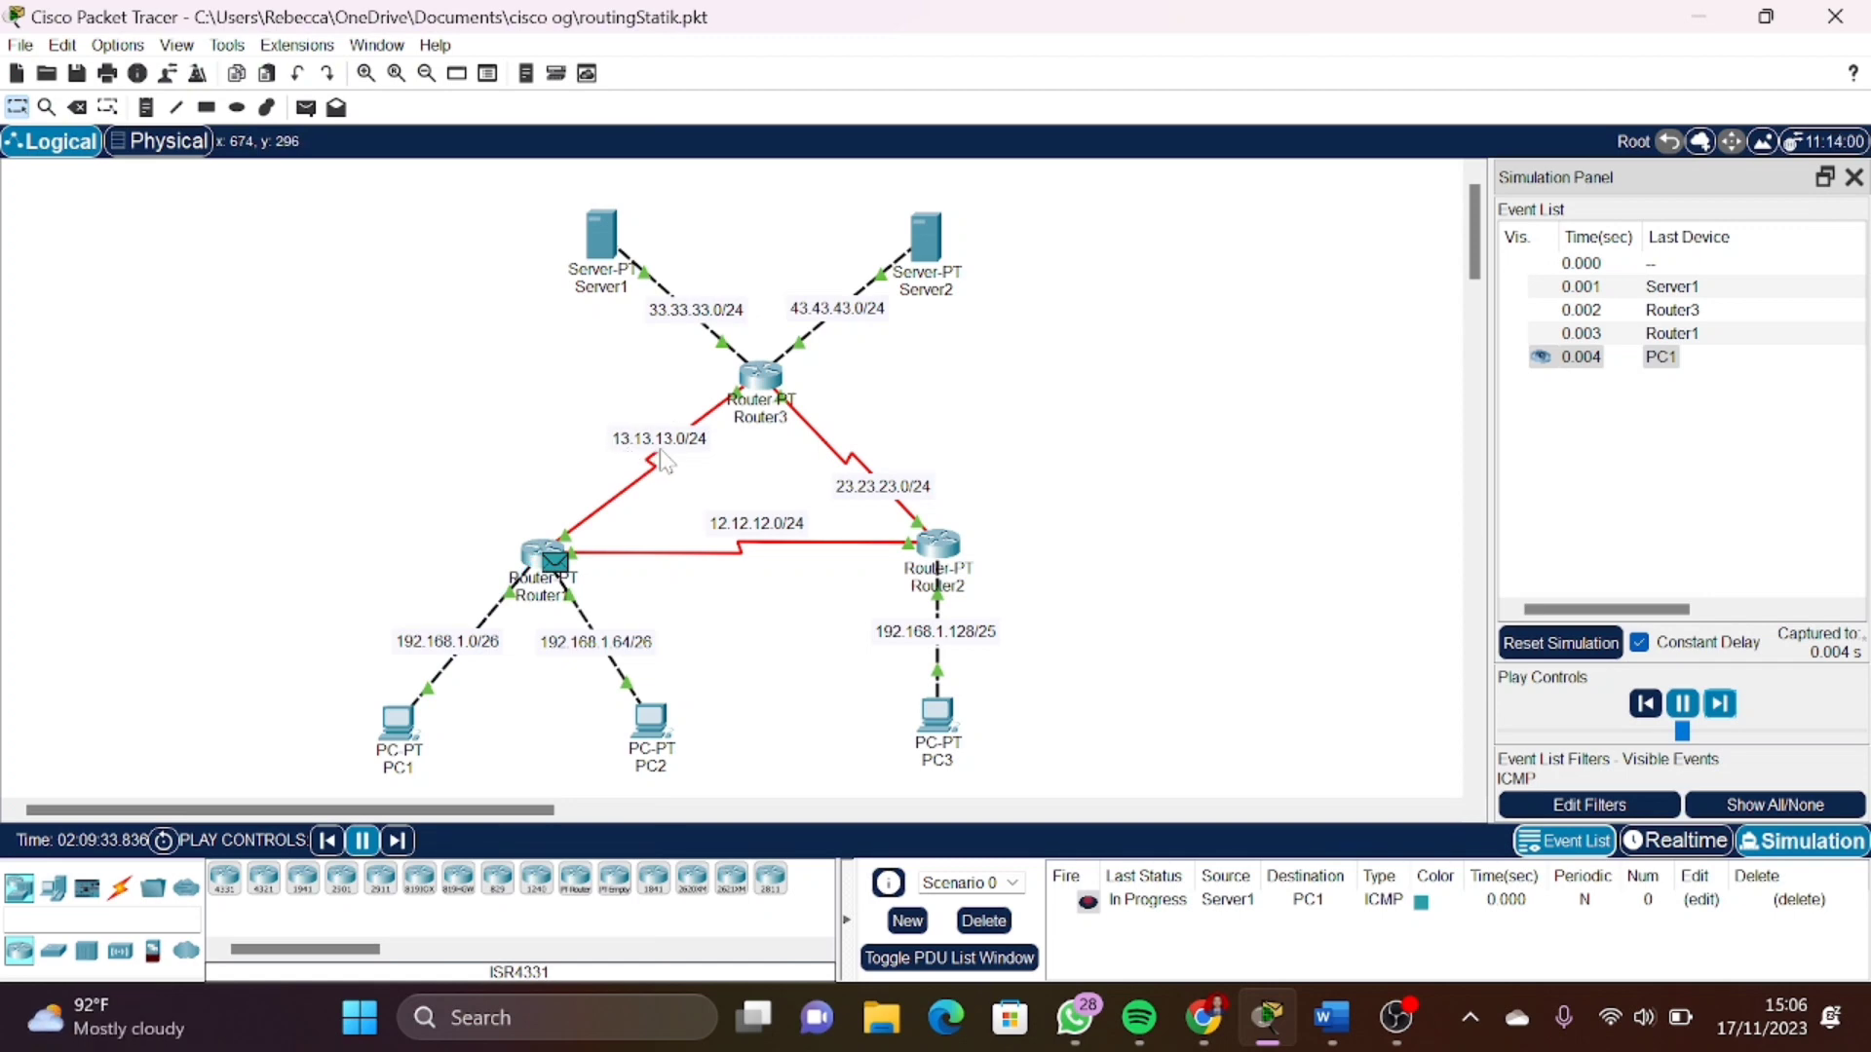
{"action": "left_click", "coordinate": [1720, 701]}
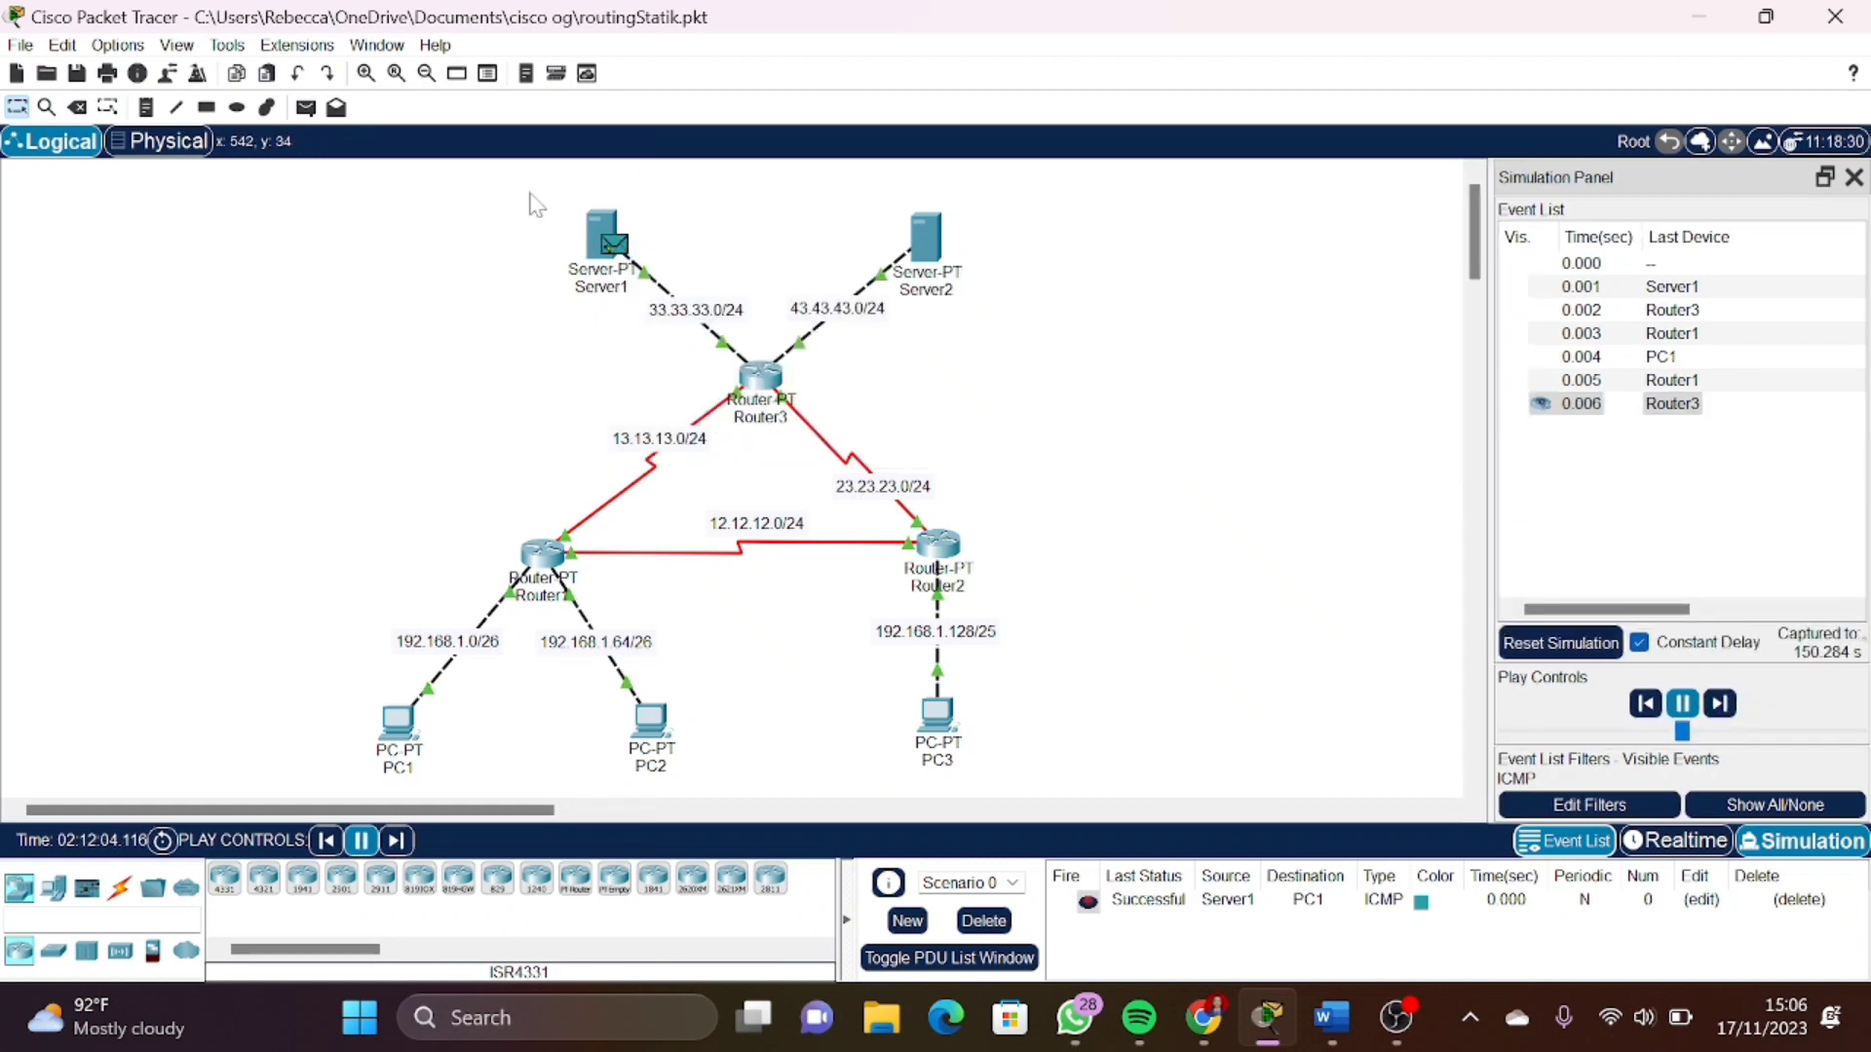
{"action": "left_click_drag", "start_coordinate": [529, 194], "coordinate": [679, 305]}
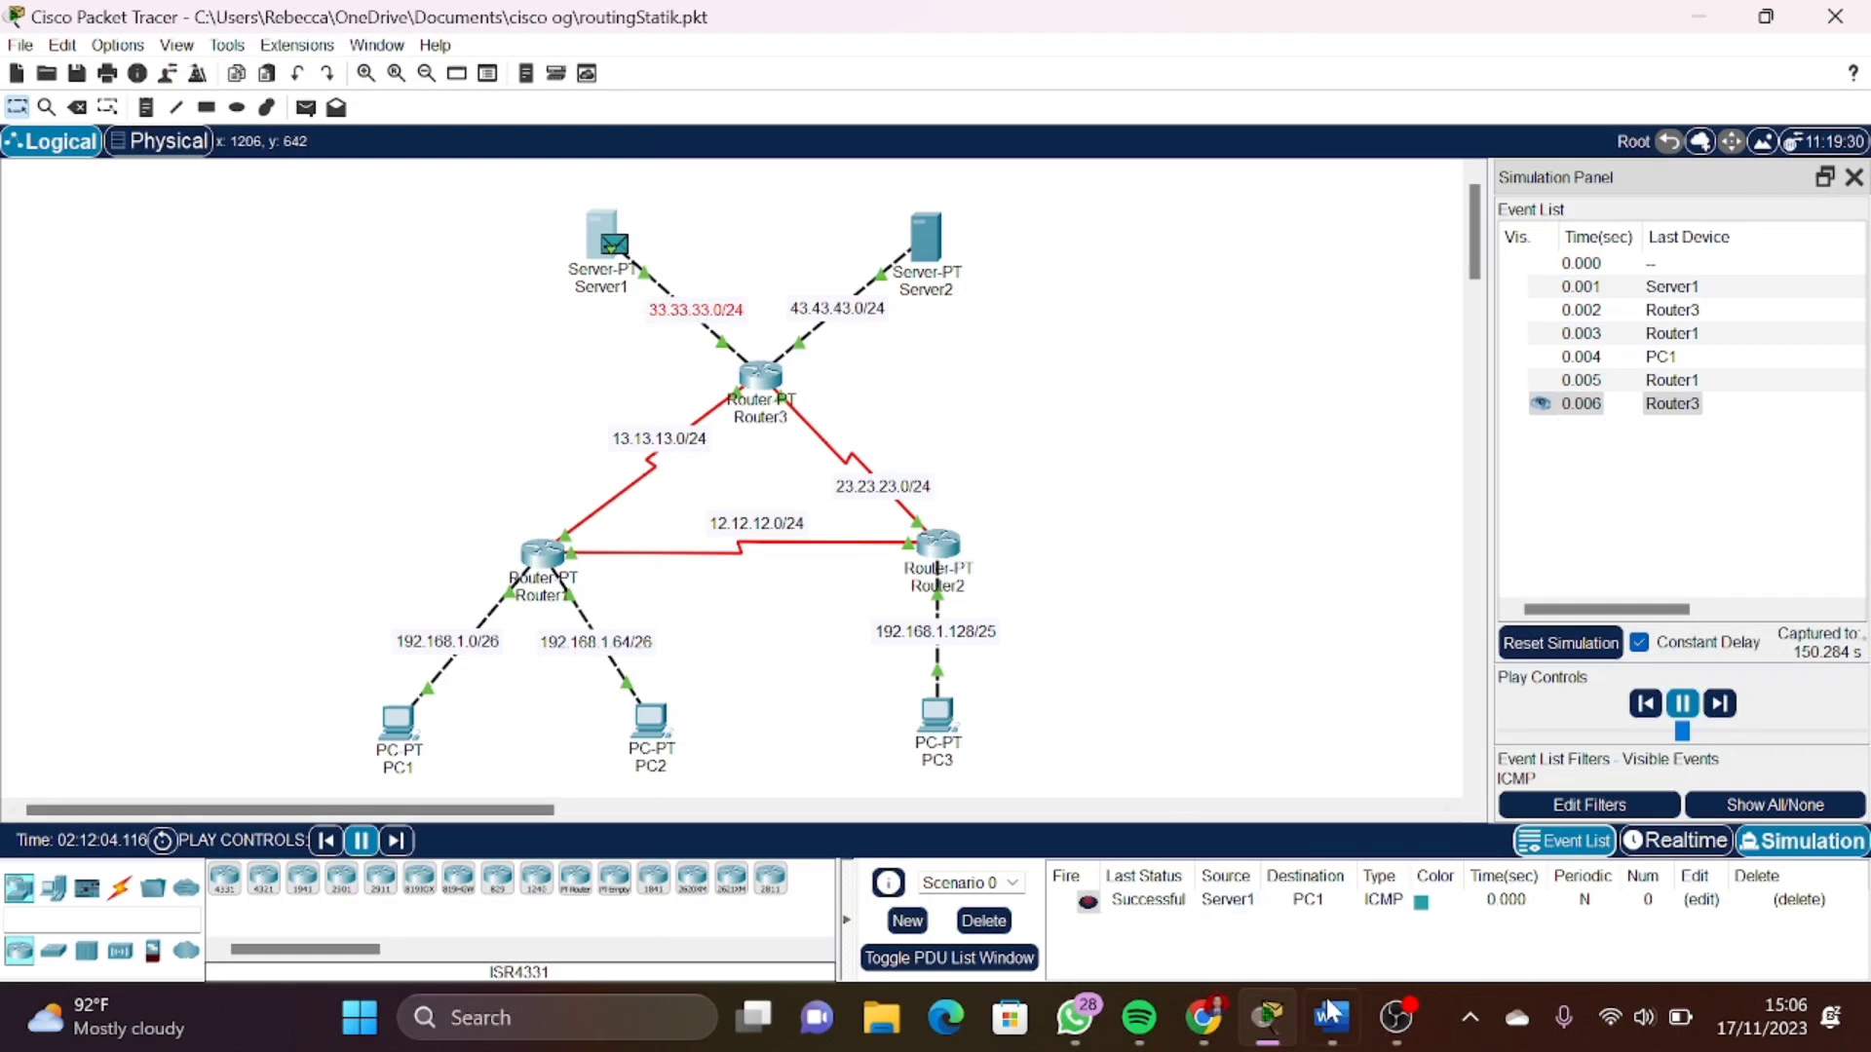
Switch to the Word document and record "(BERHASIL)" on an unbulleted line beneath the Server 1 to PC1 test
{"action": "mouse_move", "coordinate": [1337, 1019]}
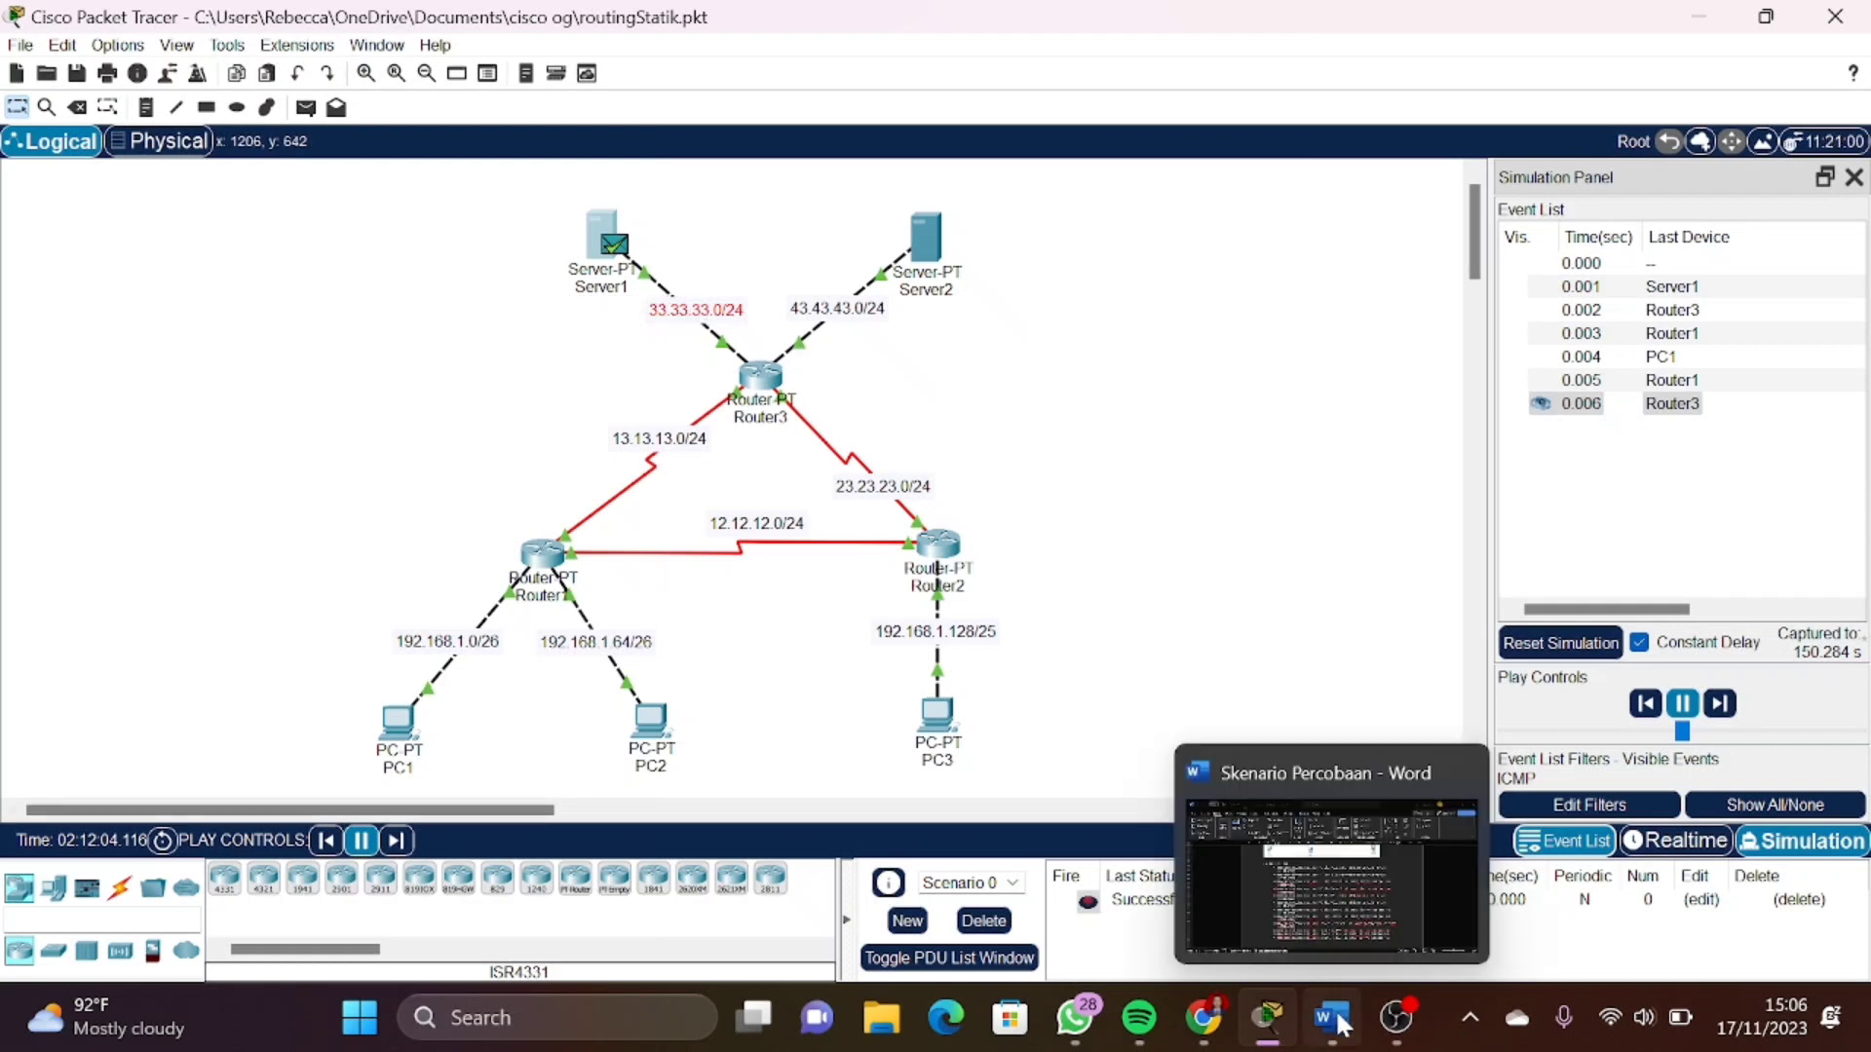
{"action": "left_click", "coordinate": [1337, 1019]}
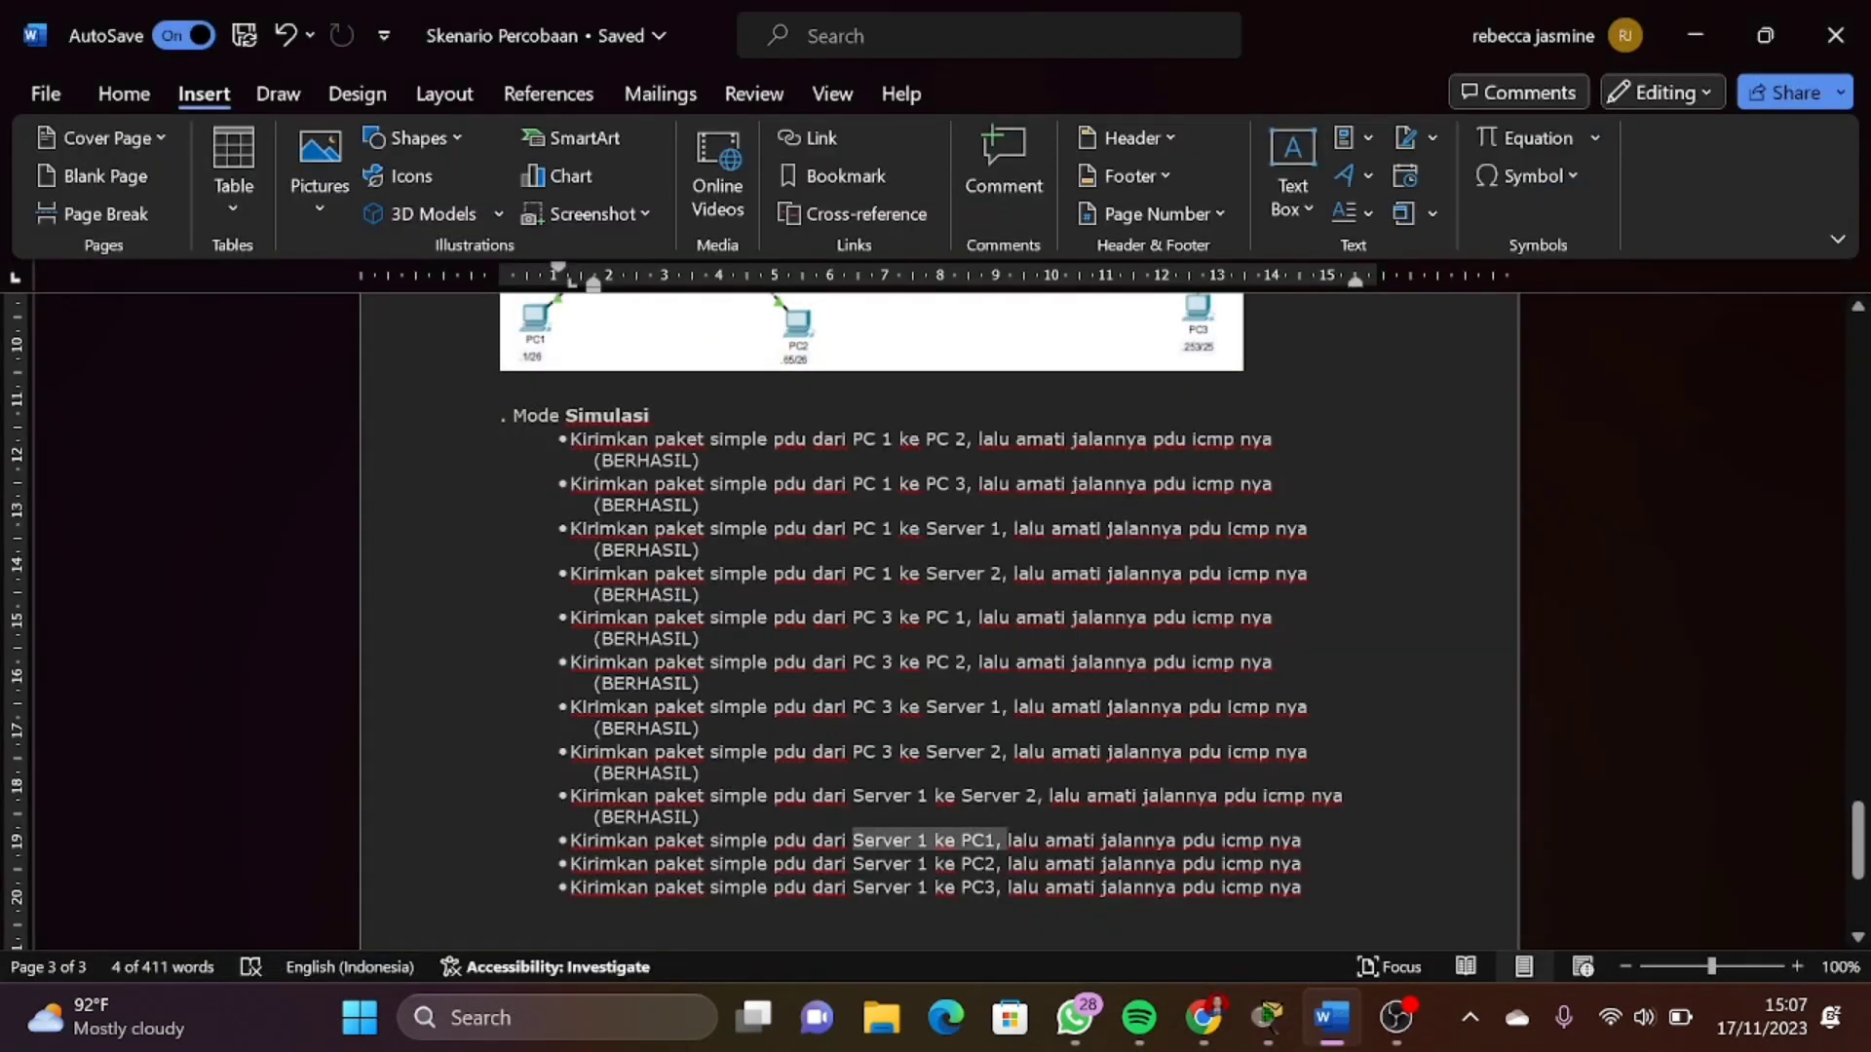
{"action": "left_click", "coordinate": [1304, 842]}
{"action": "key", "text": "Return"}
{"action": "key", "text": "BackSpace"}
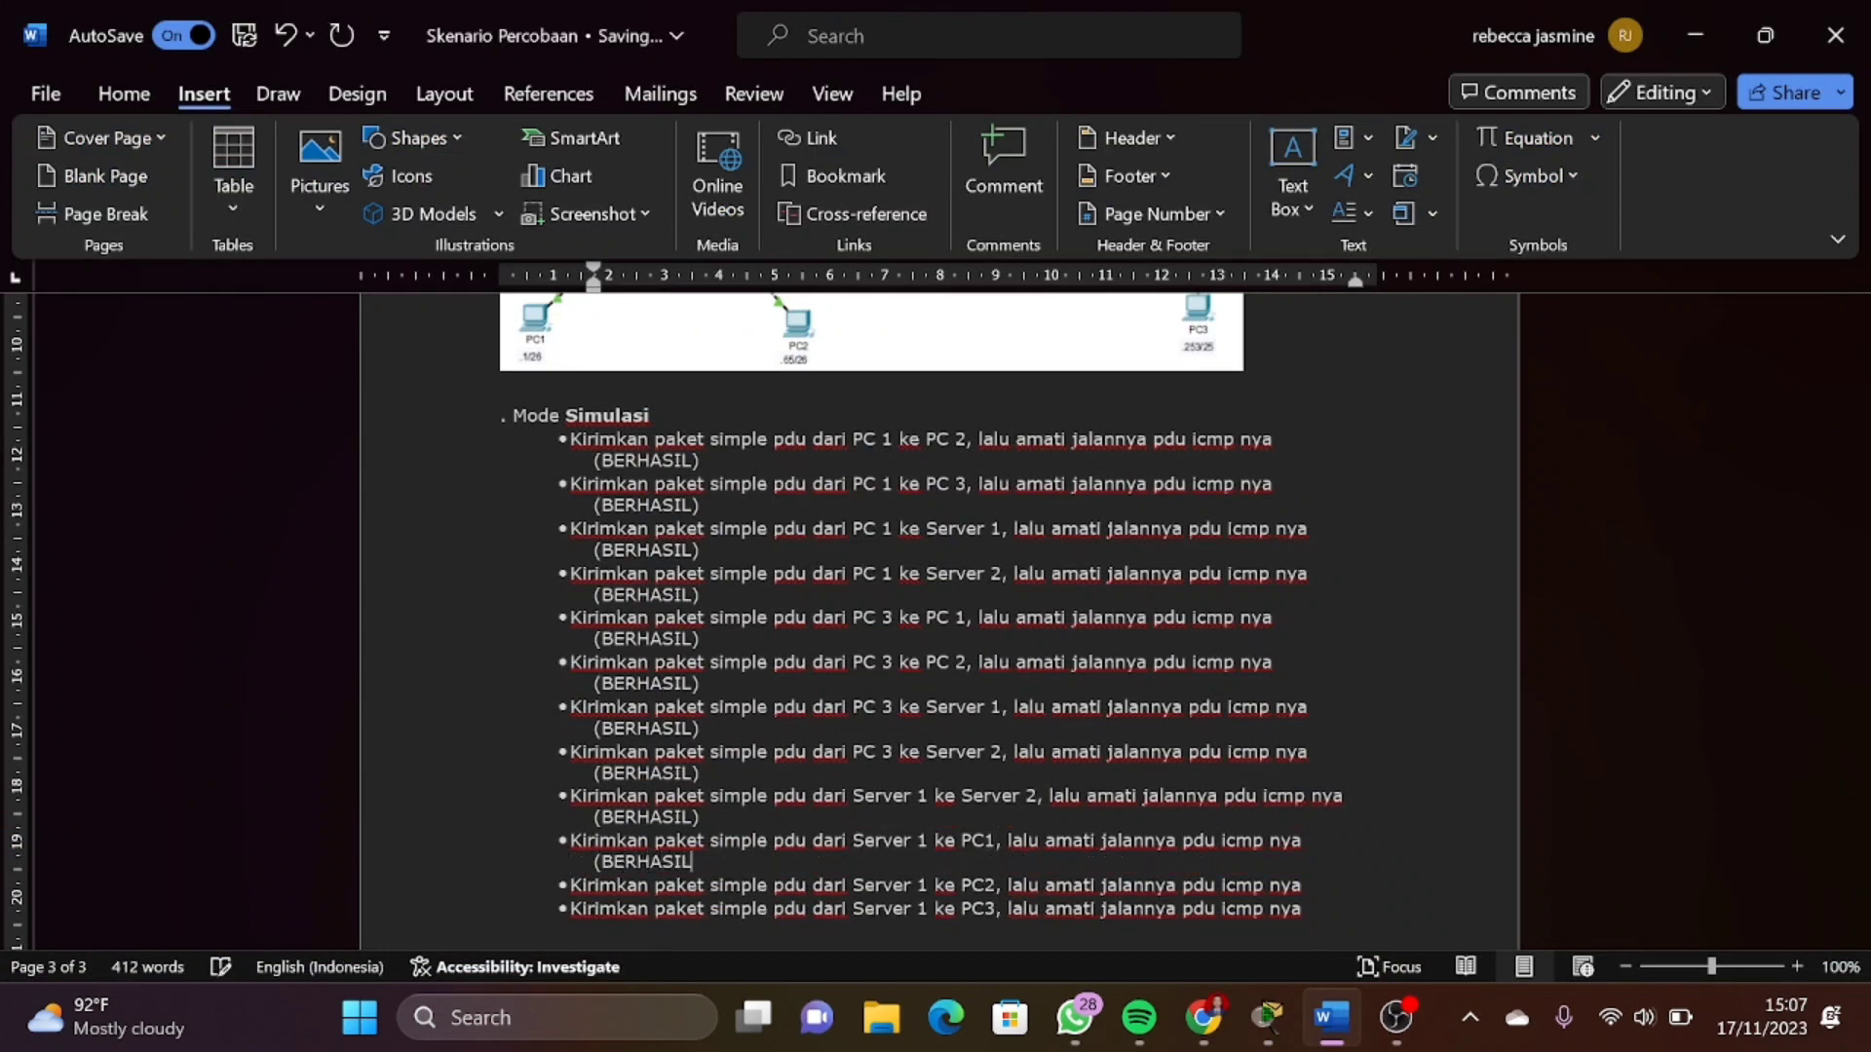
Mark "Server 1 ke PC2" in the Word test list, then return to Packet Tracer, reset the simulation and delete the PDU scenario
{"action": "left_click", "coordinate": [1304, 886]}
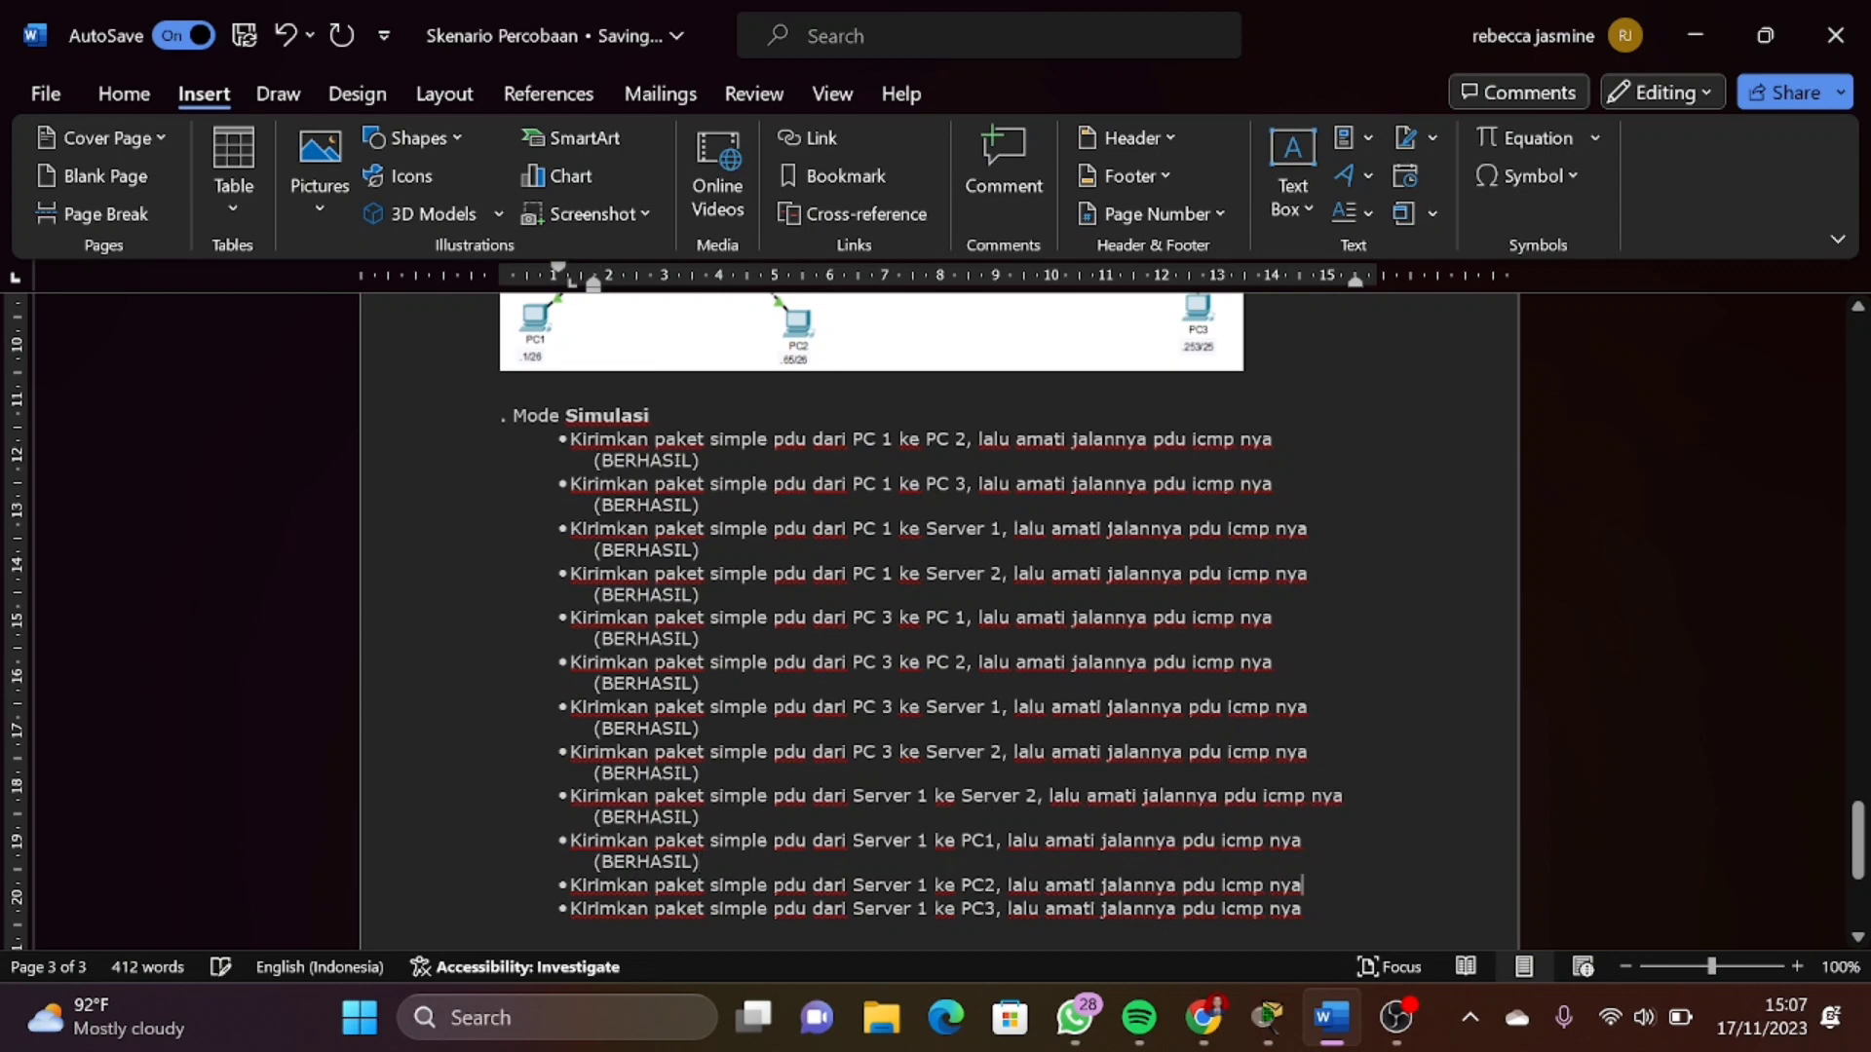
{"action": "left_click_drag", "start_coordinate": [852, 885], "coordinate": [1007, 886]}
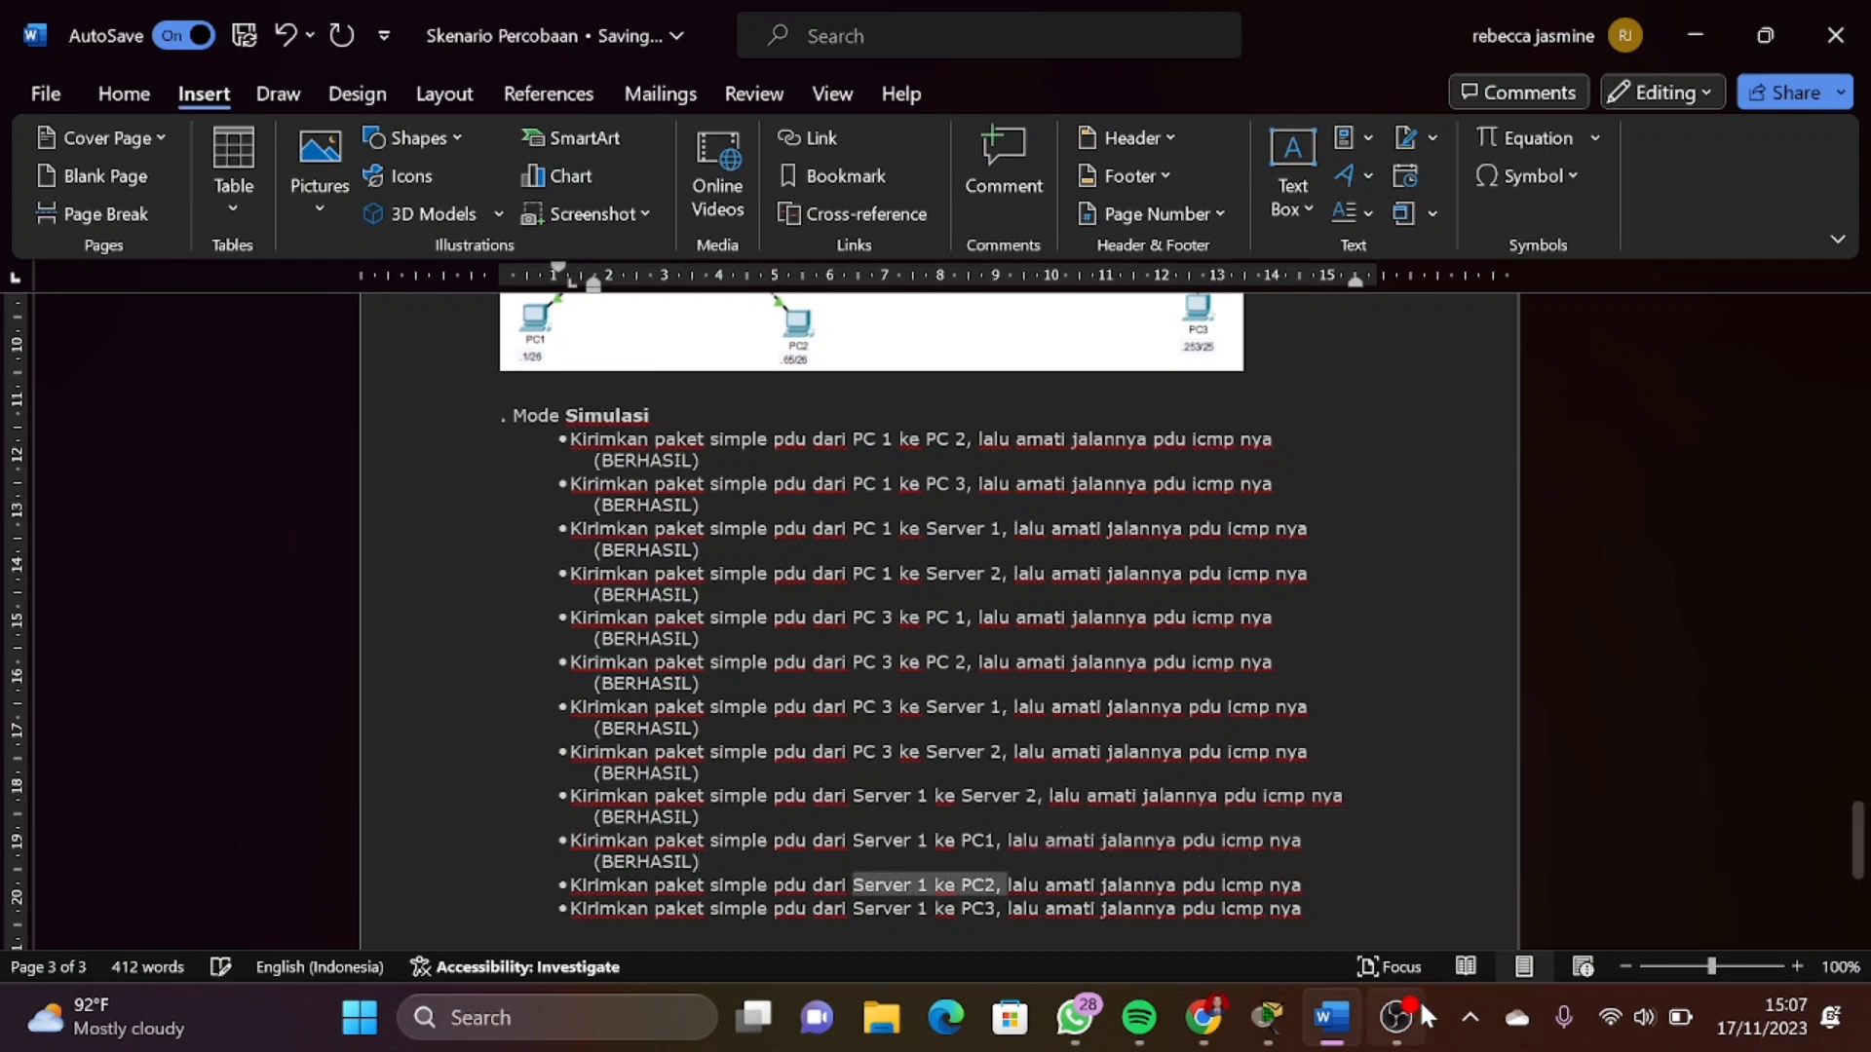
{"action": "mouse_move", "coordinate": [1415, 1040]}
{"action": "left_click", "coordinate": [1267, 1017]}
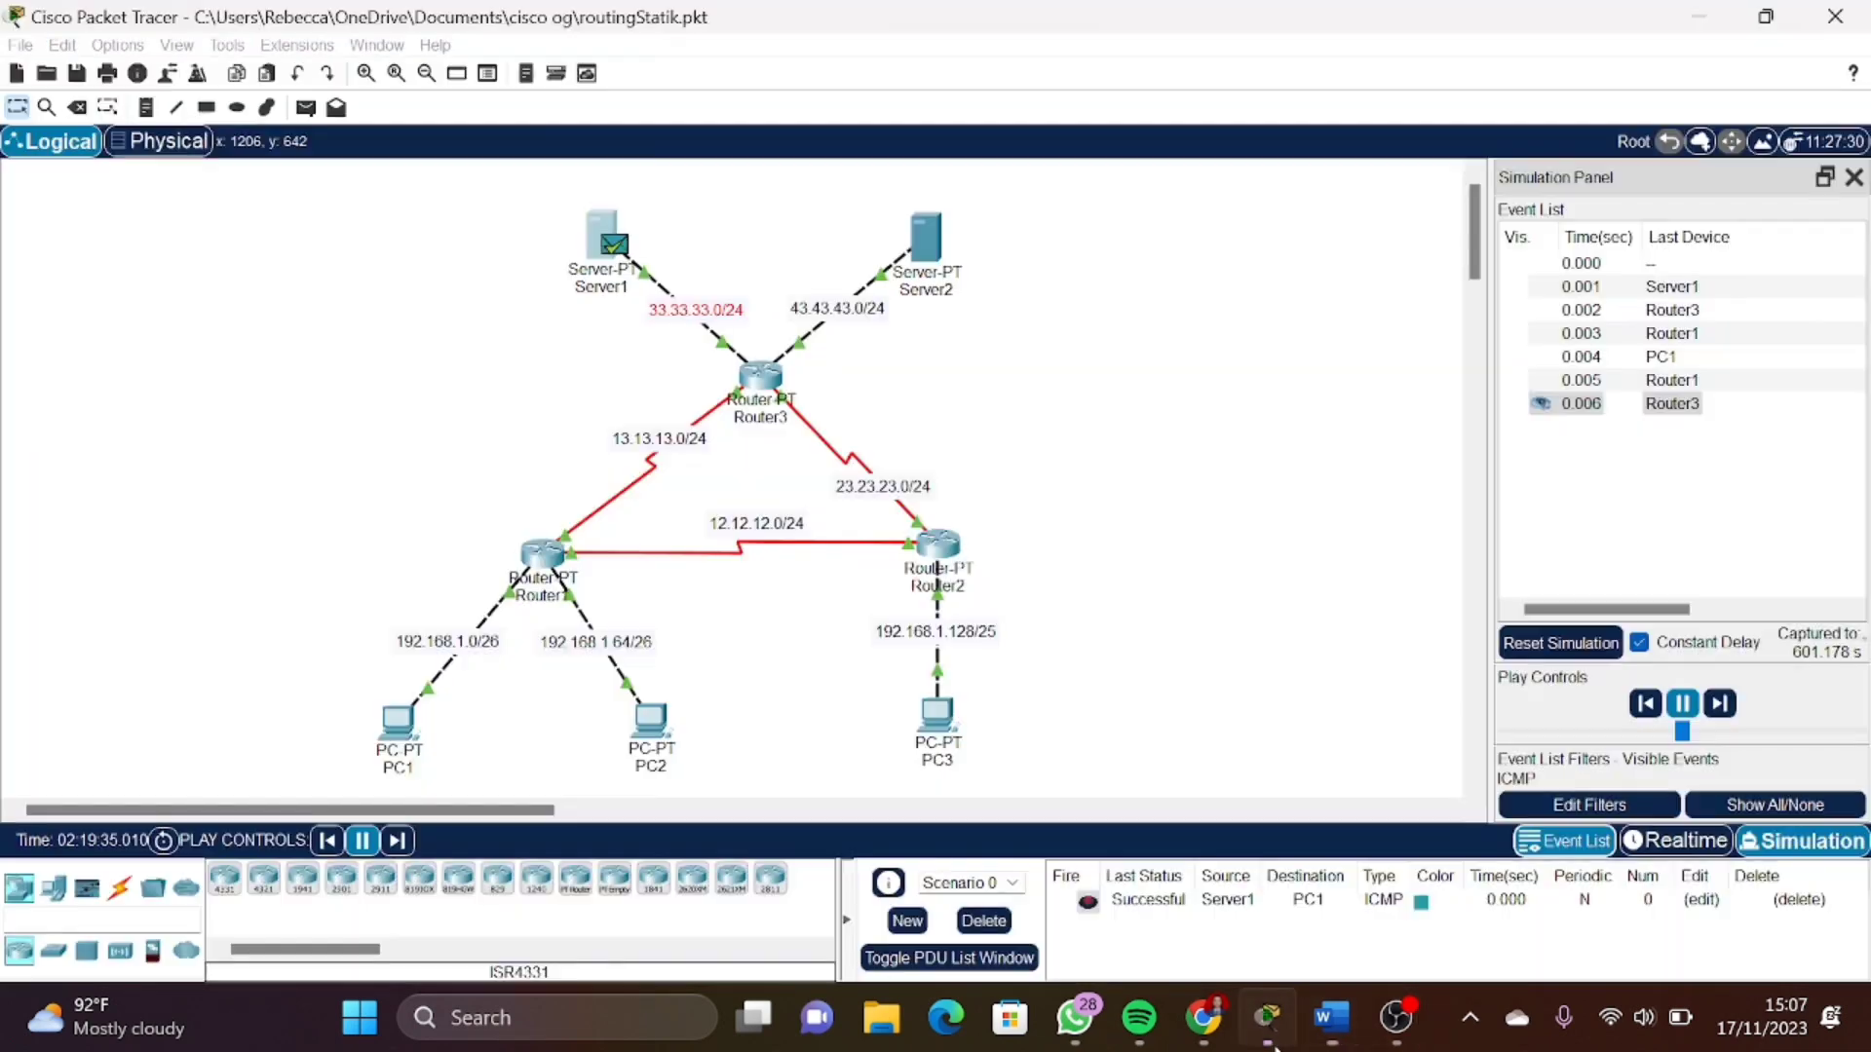
{"action": "left_click", "coordinate": [1561, 644]}
{"action": "left_click", "coordinate": [983, 921]}
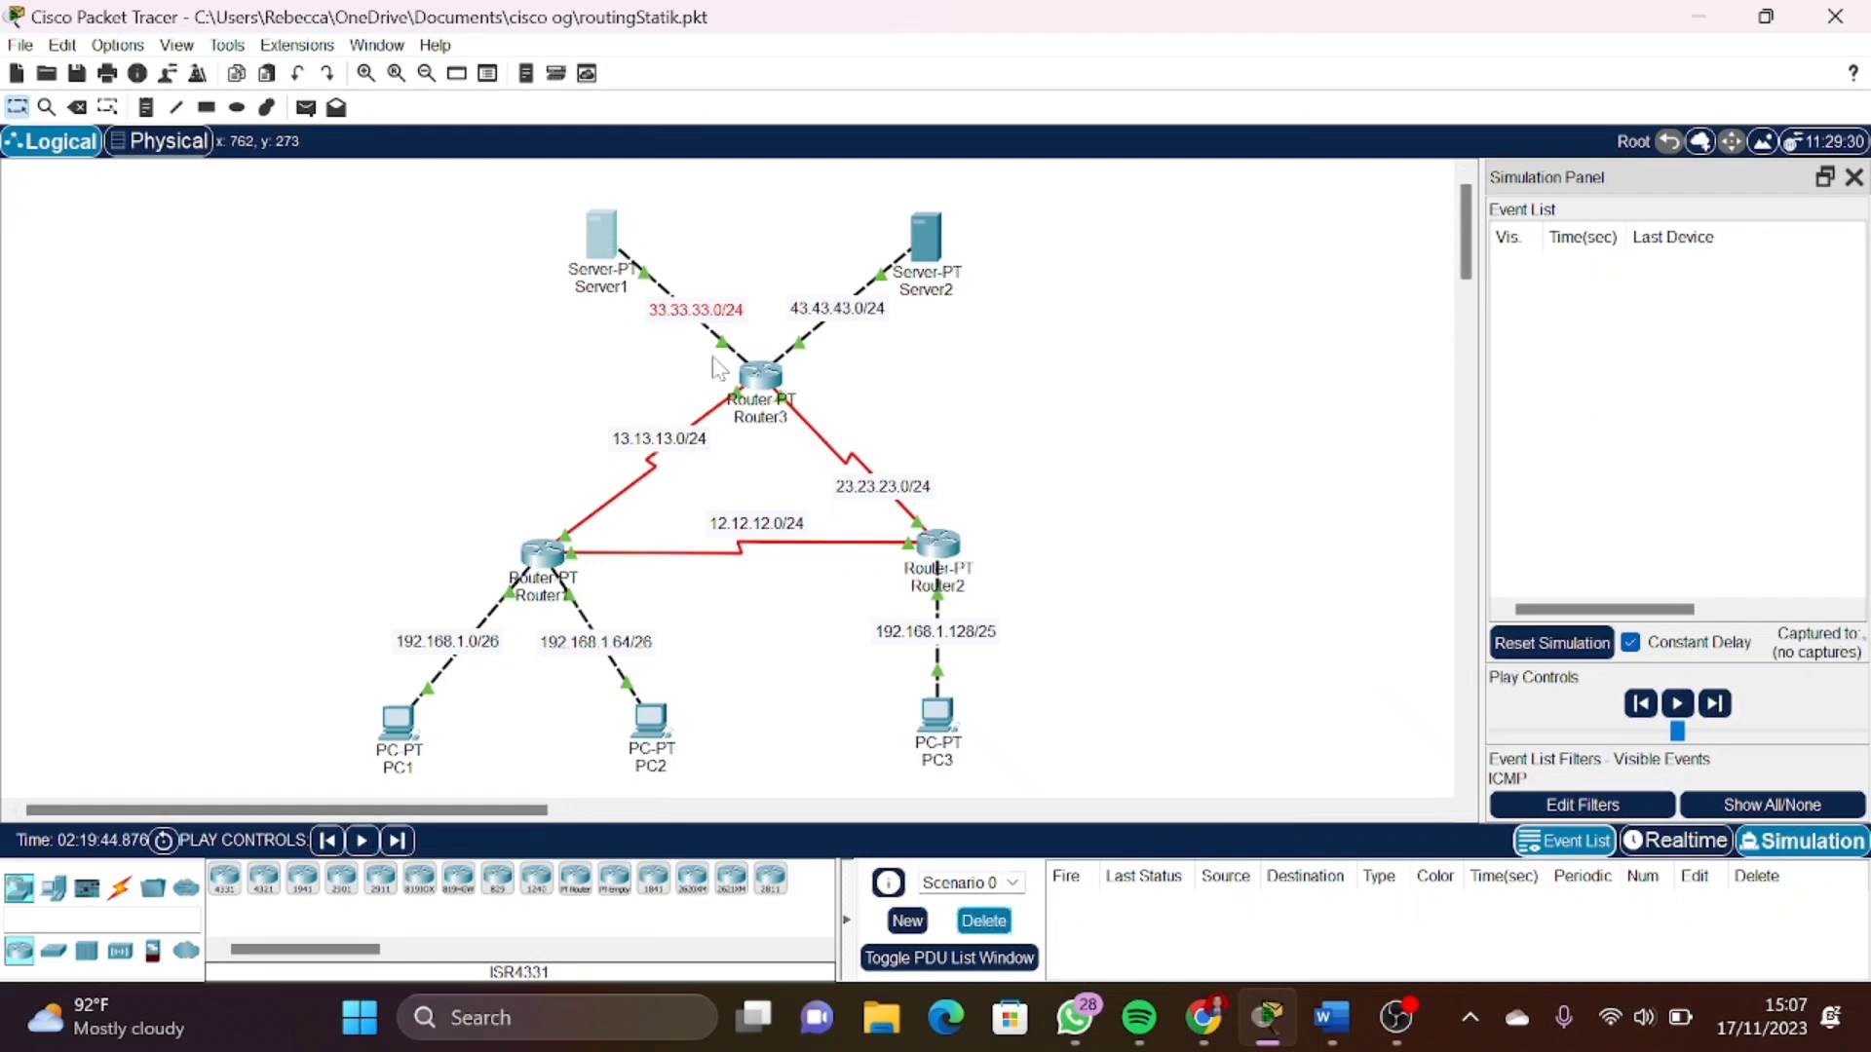
Send a simple PDU from Server1 to PC2 and step the simulation forward until the reply returns to Server1
{"action": "left_click", "coordinate": [305, 107]}
{"action": "left_click", "coordinate": [602, 238]}
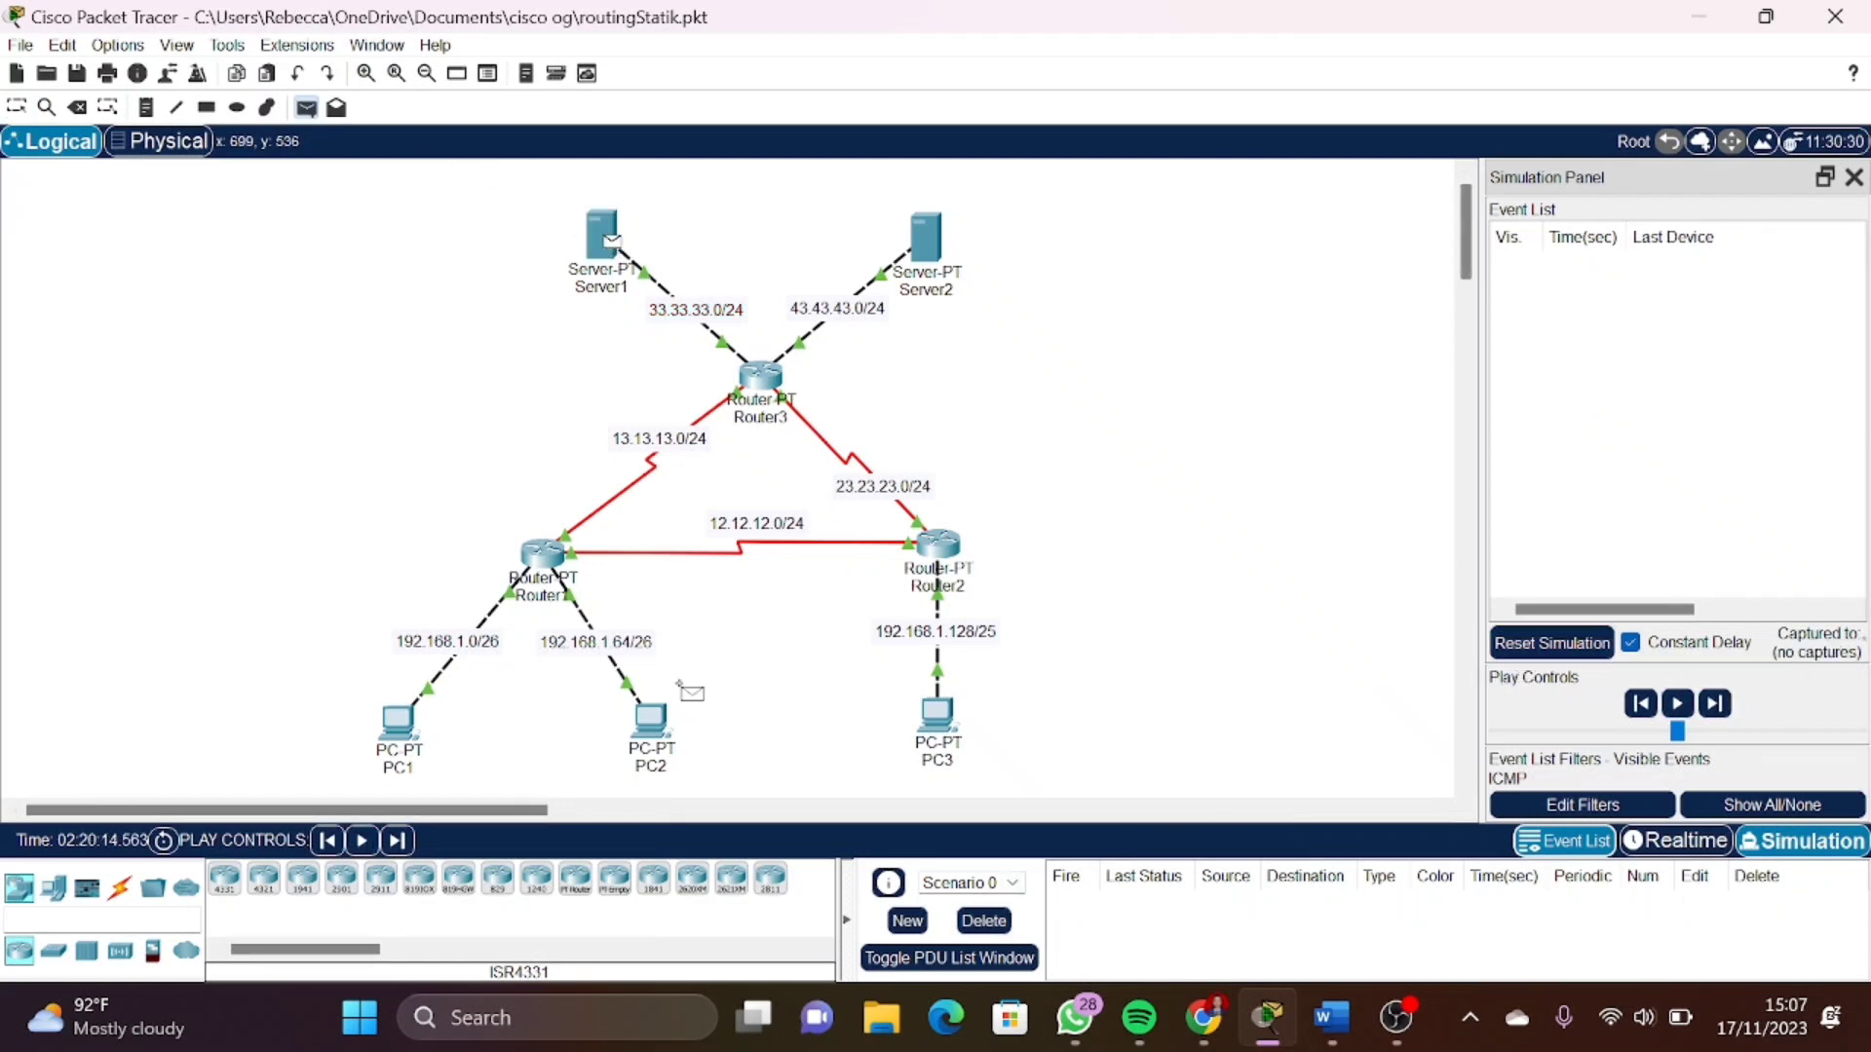
{"action": "left_click", "coordinate": [649, 730]}
{"action": "left_click", "coordinate": [1720, 703]}
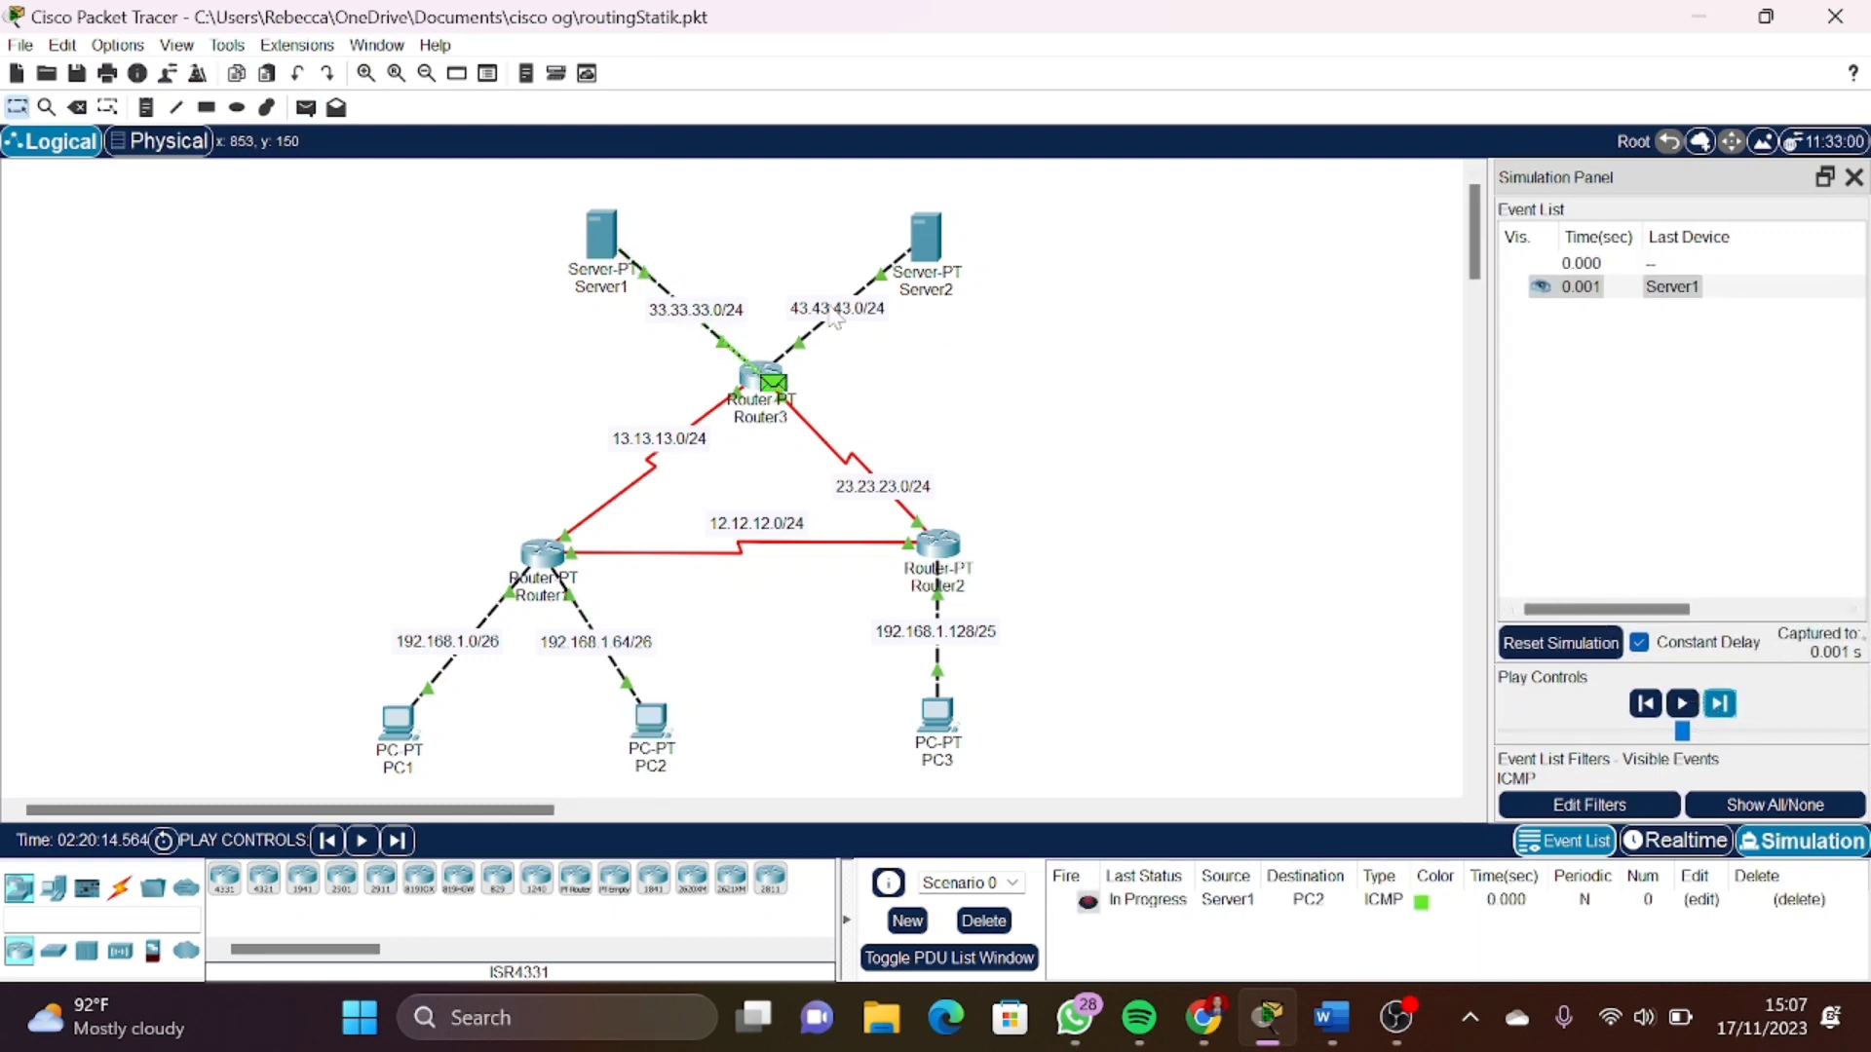
{"action": "left_click", "coordinate": [1727, 709]}
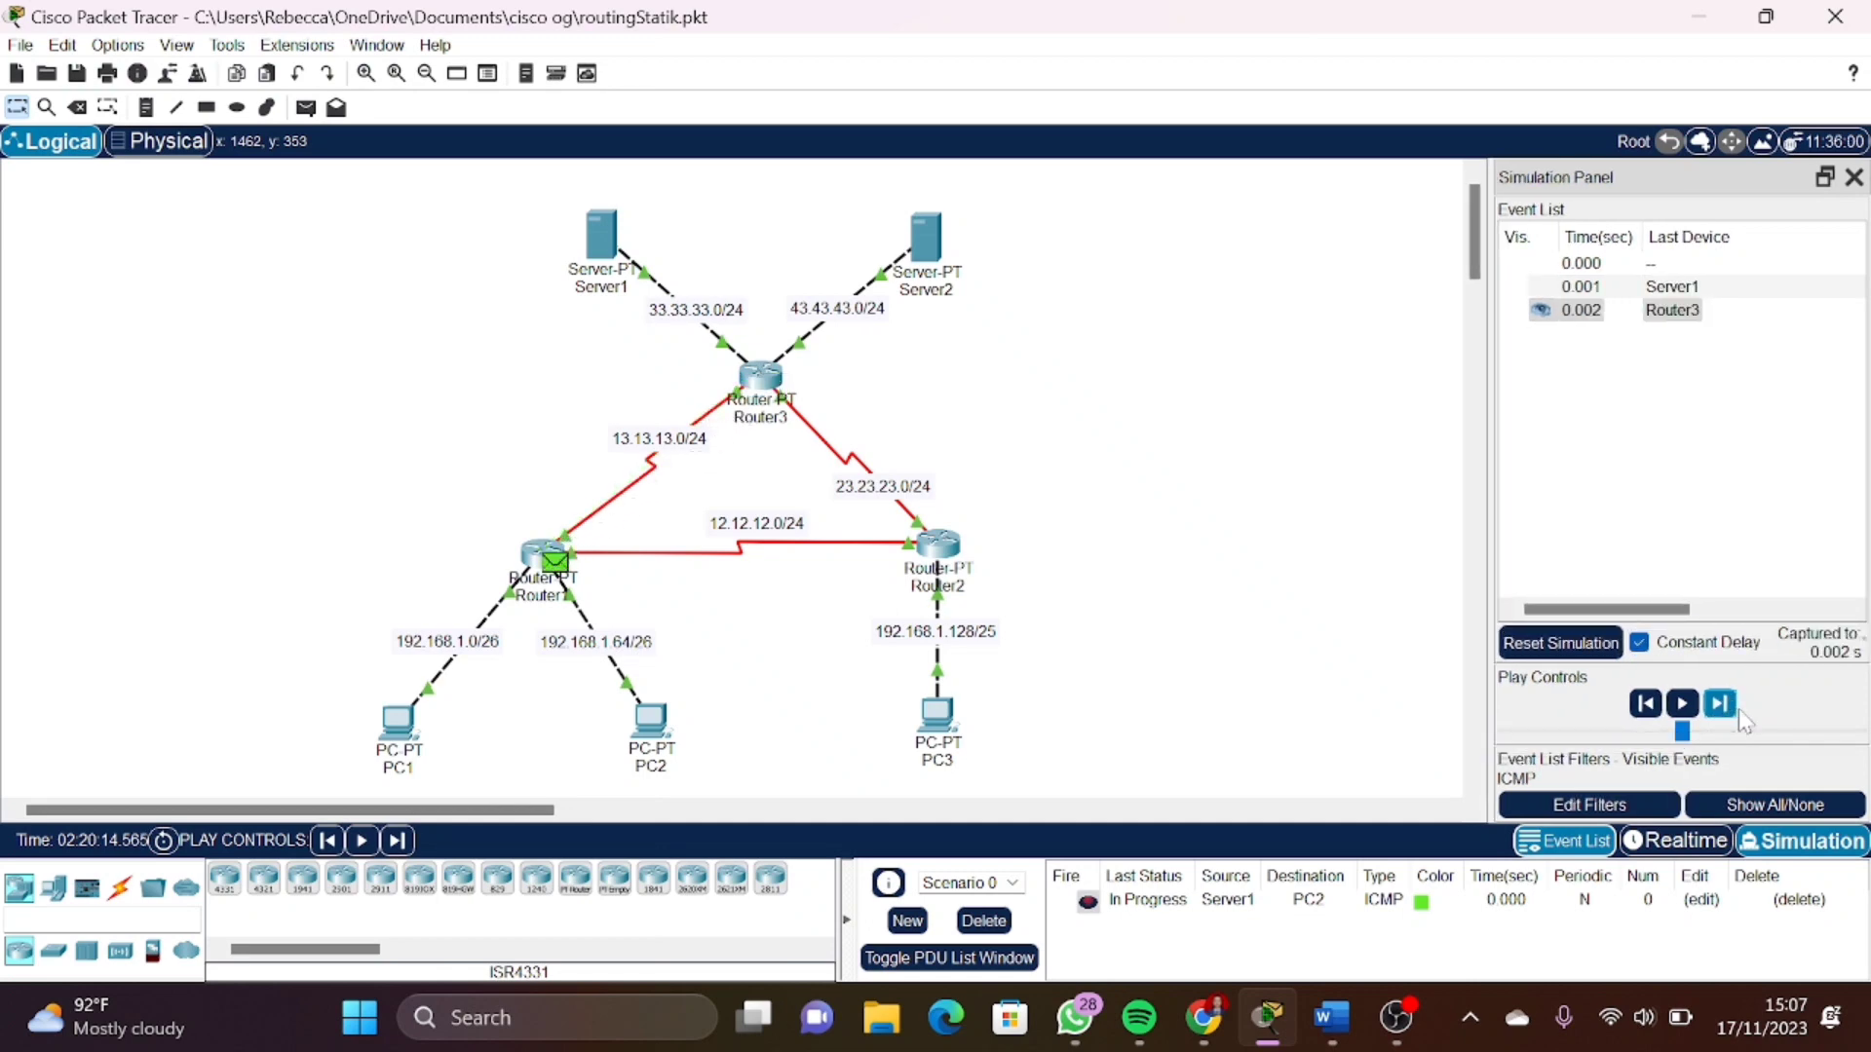
{"action": "left_click", "coordinate": [1722, 704]}
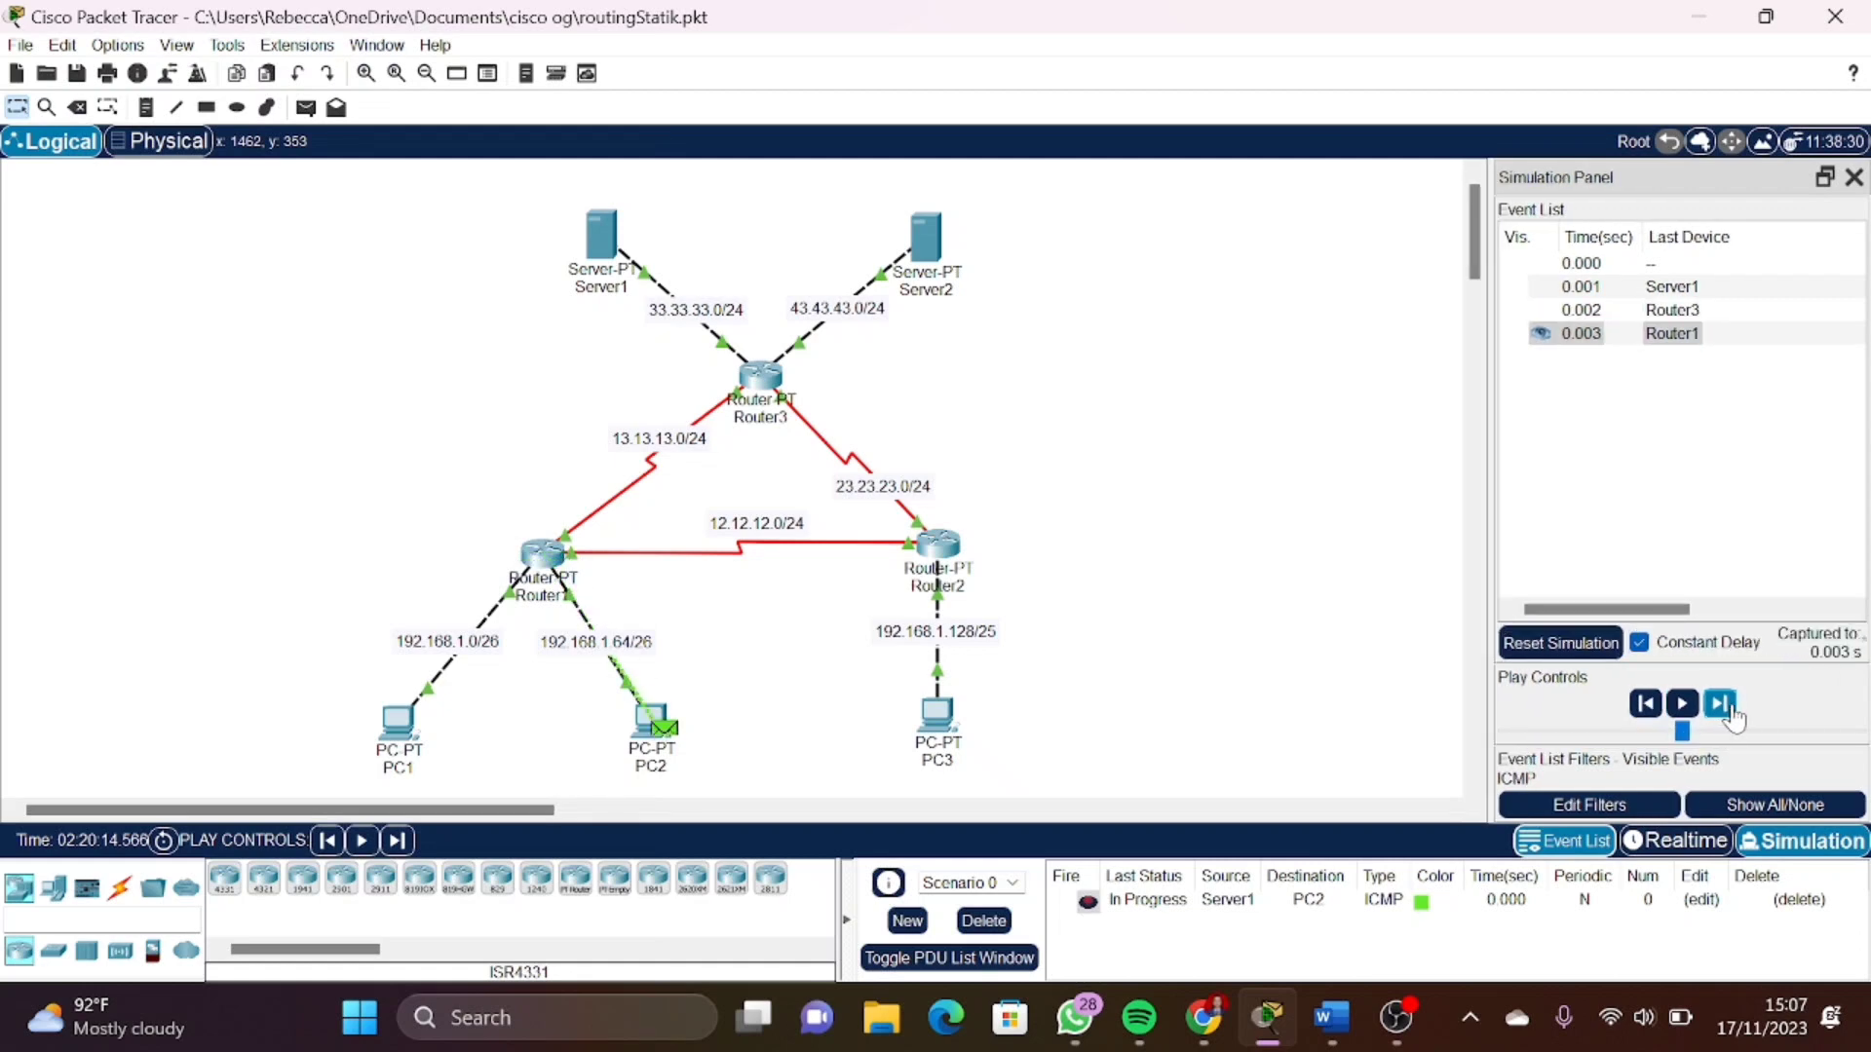
{"action": "left_click", "coordinate": [1725, 706]}
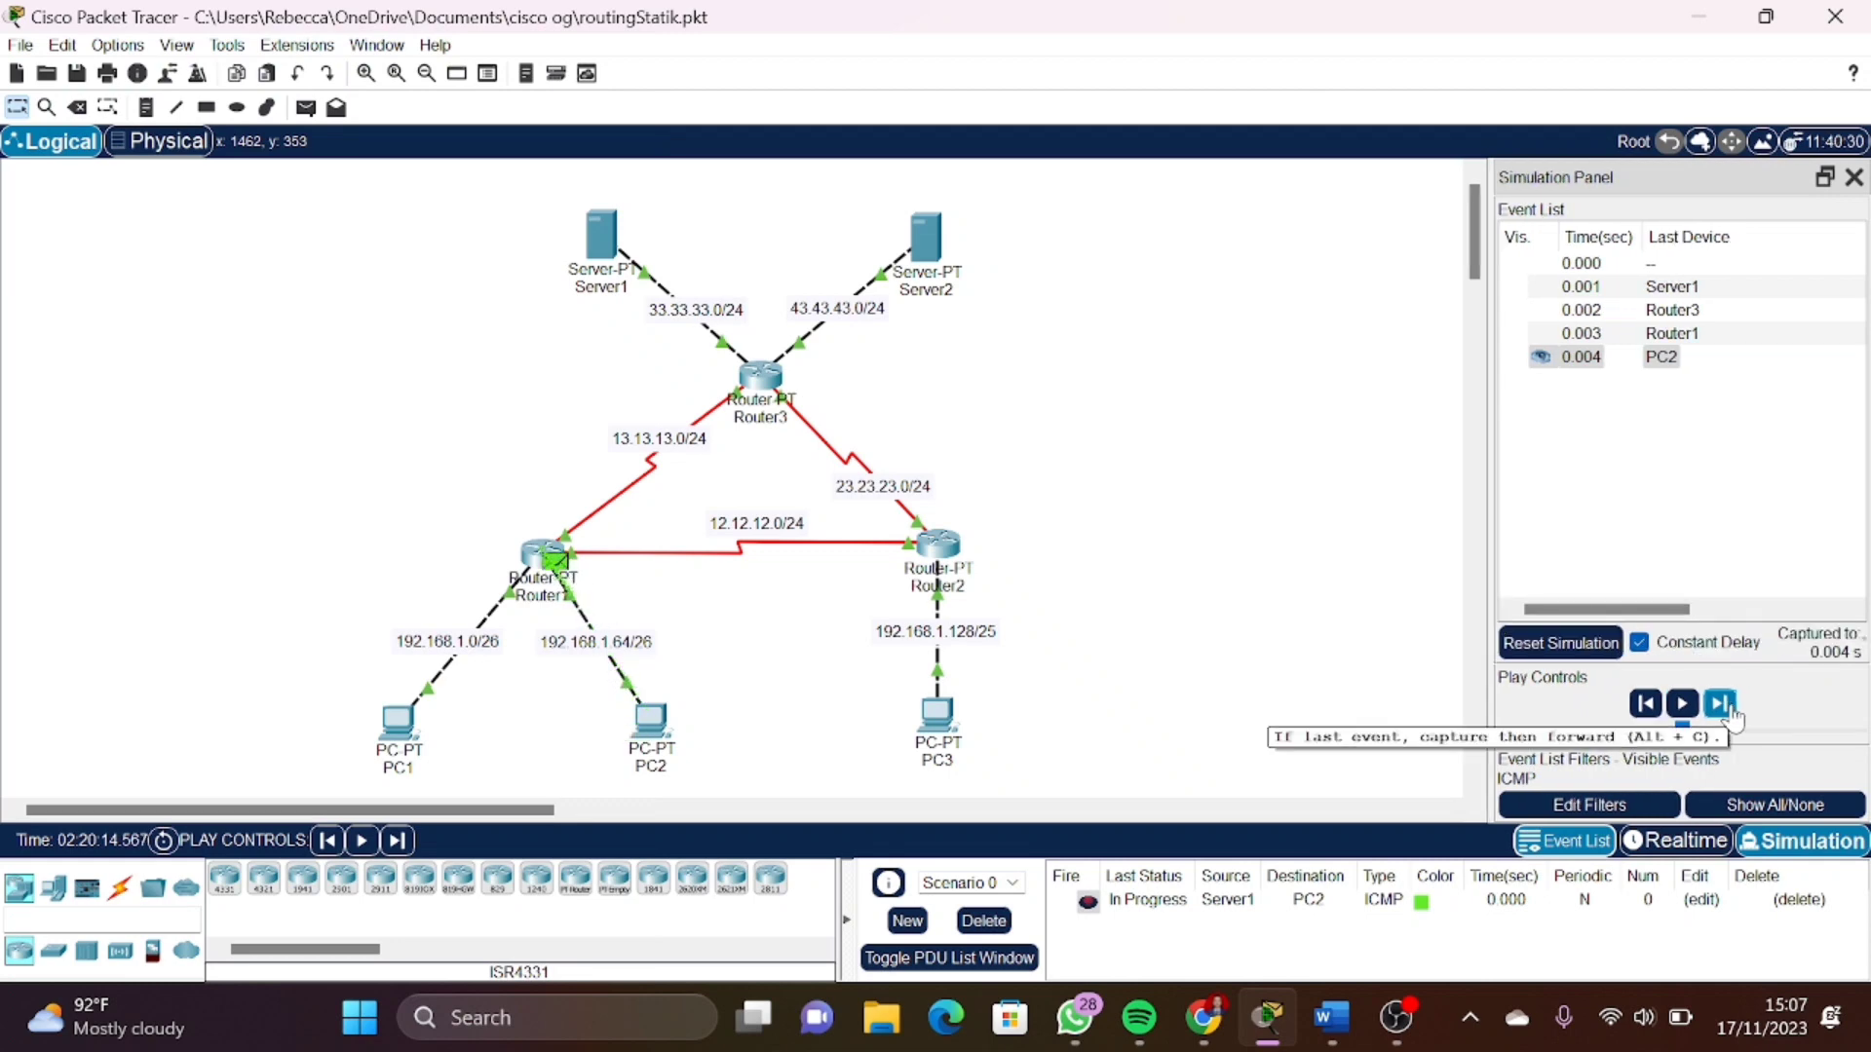
{"action": "left_click", "coordinate": [1725, 706]}
{"action": "left_click", "coordinate": [1725, 707]}
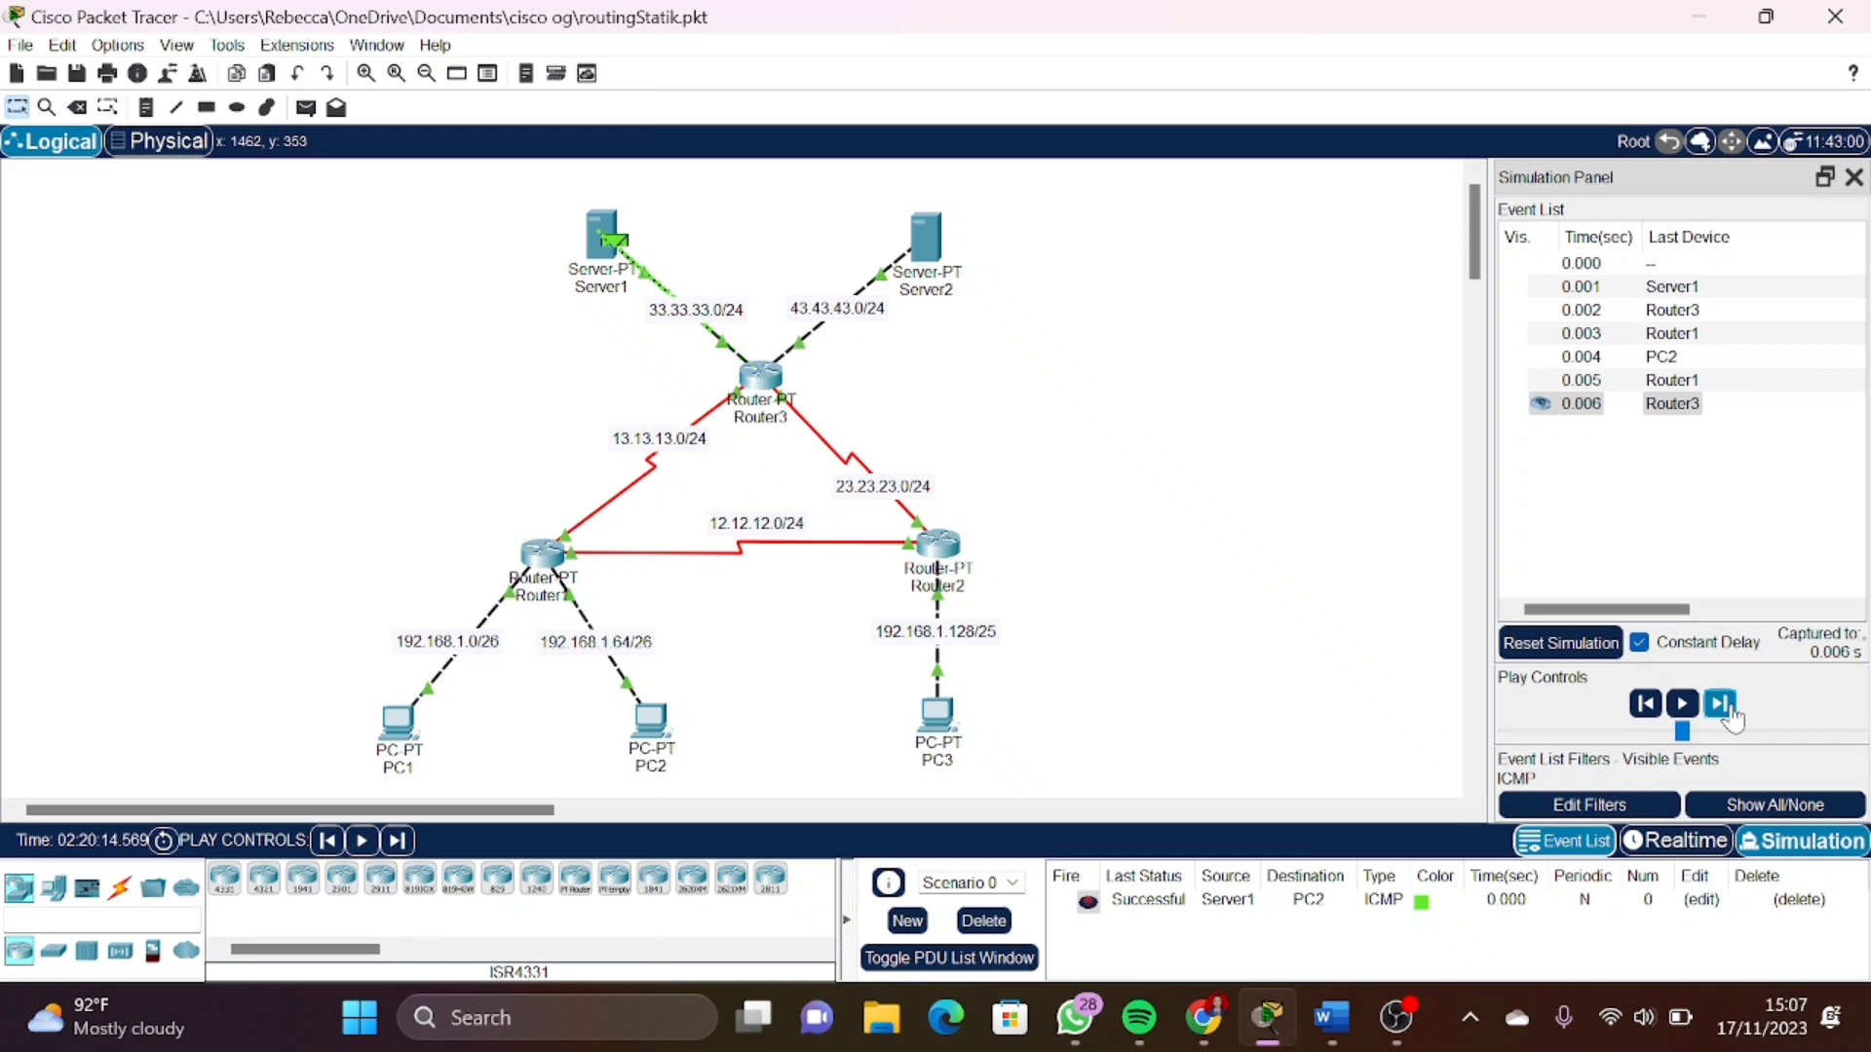
{"action": "left_click_drag", "start_coordinate": [525, 193], "coordinate": [697, 322]}
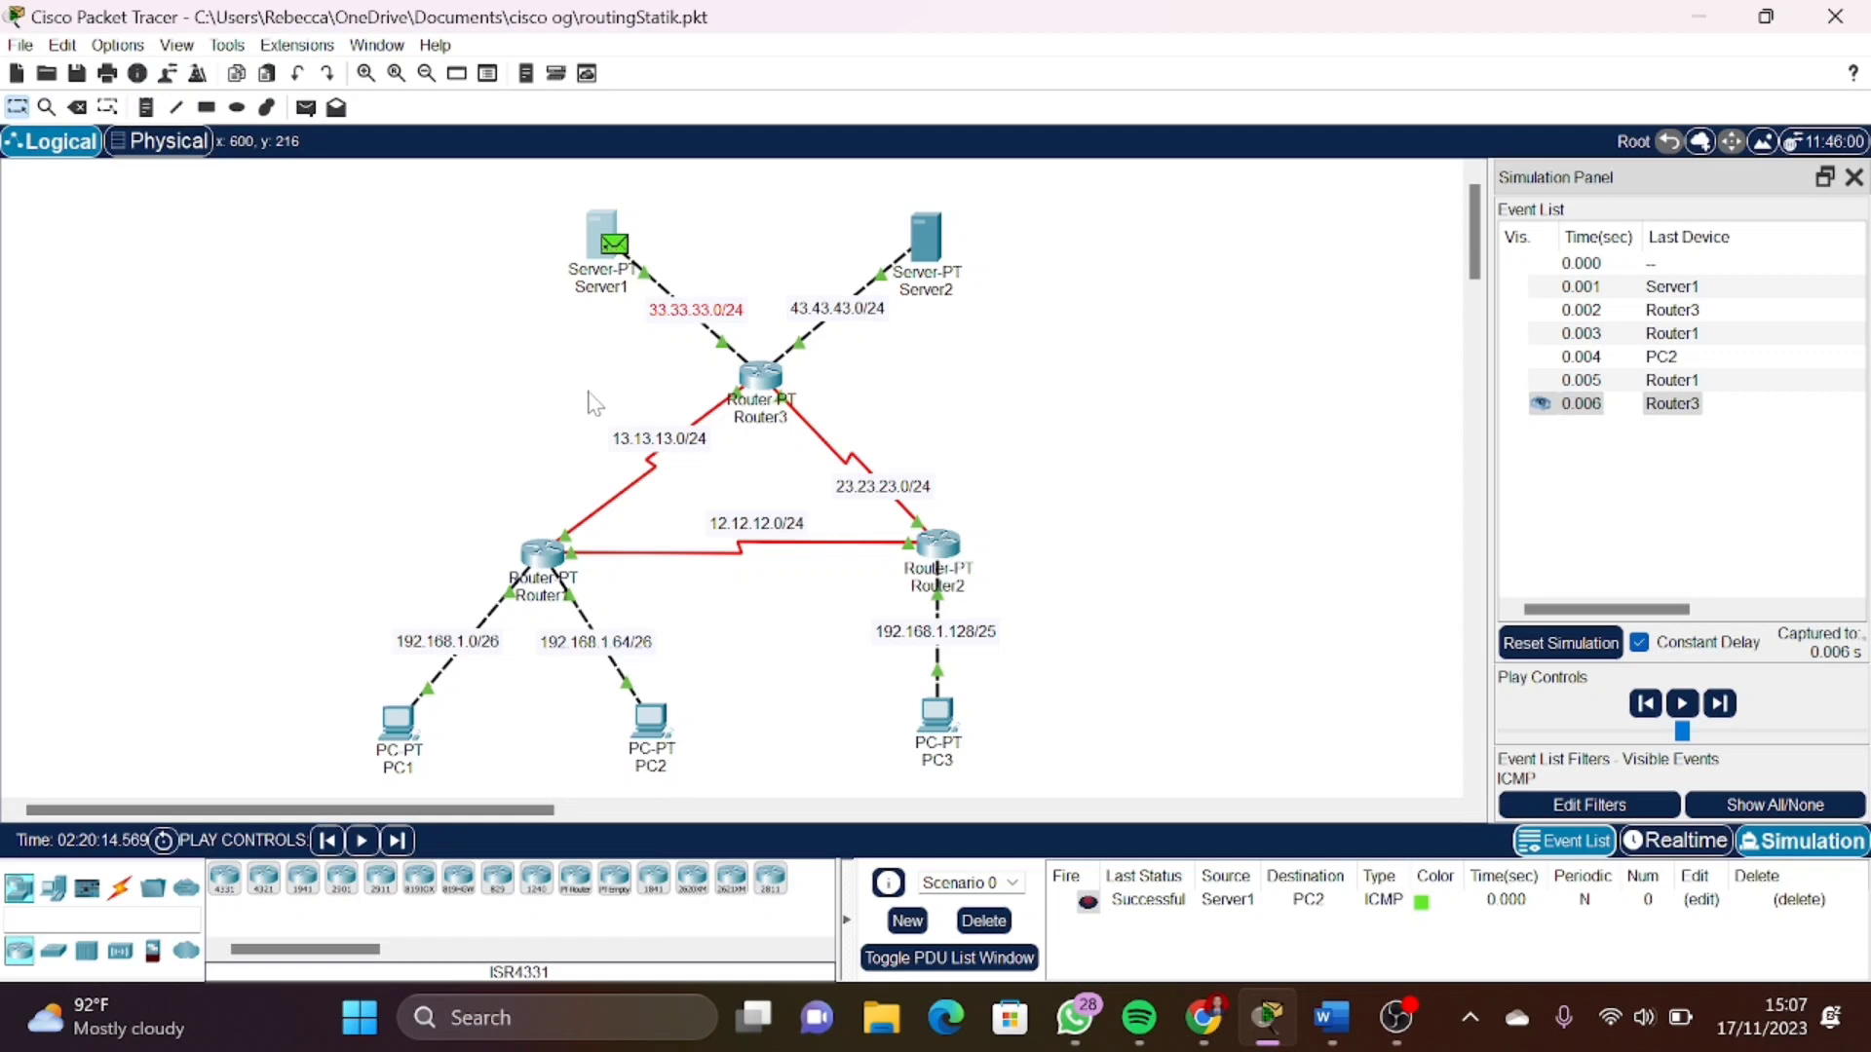
Switch to the Word document and record "(BERHASIL)" on an unbulleted line beneath the Server 1 to PC2 test
{"action": "left_click", "coordinate": [1340, 1039]}
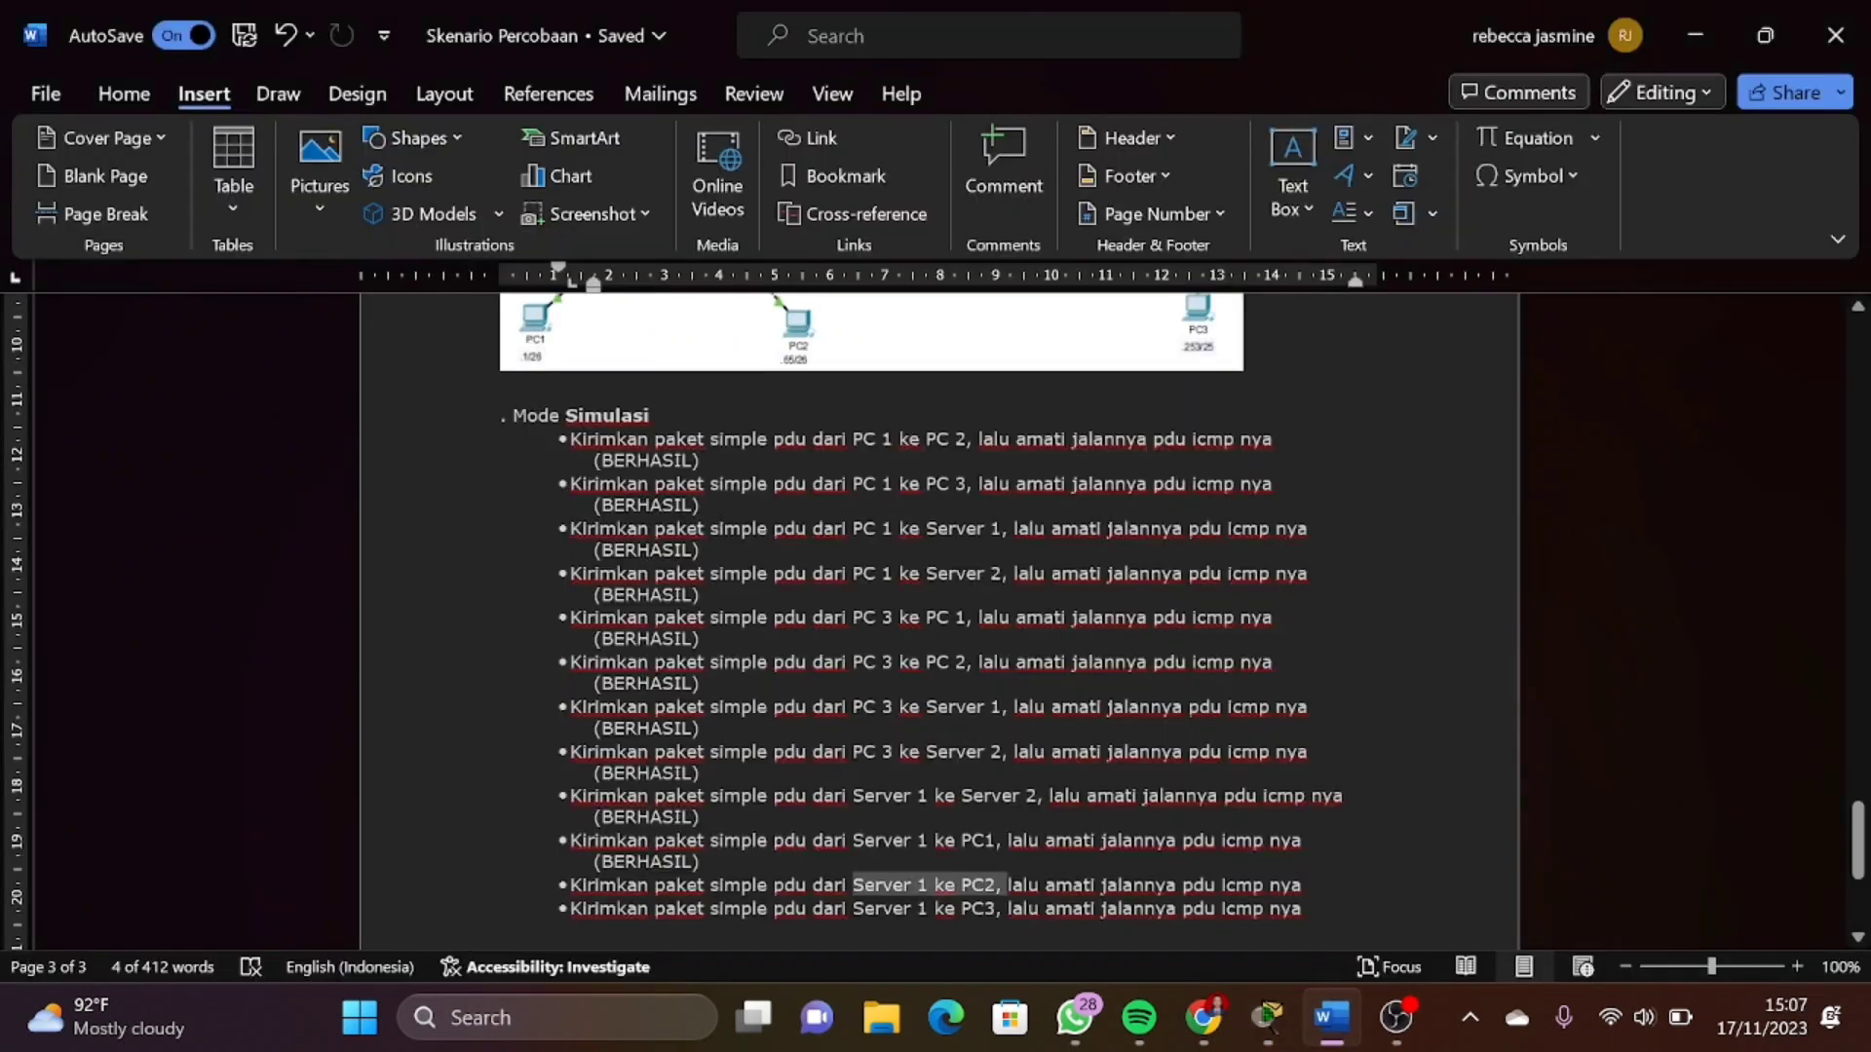
{"action": "left_click", "coordinate": [1303, 885]}
{"action": "key", "text": "shift+Return"}
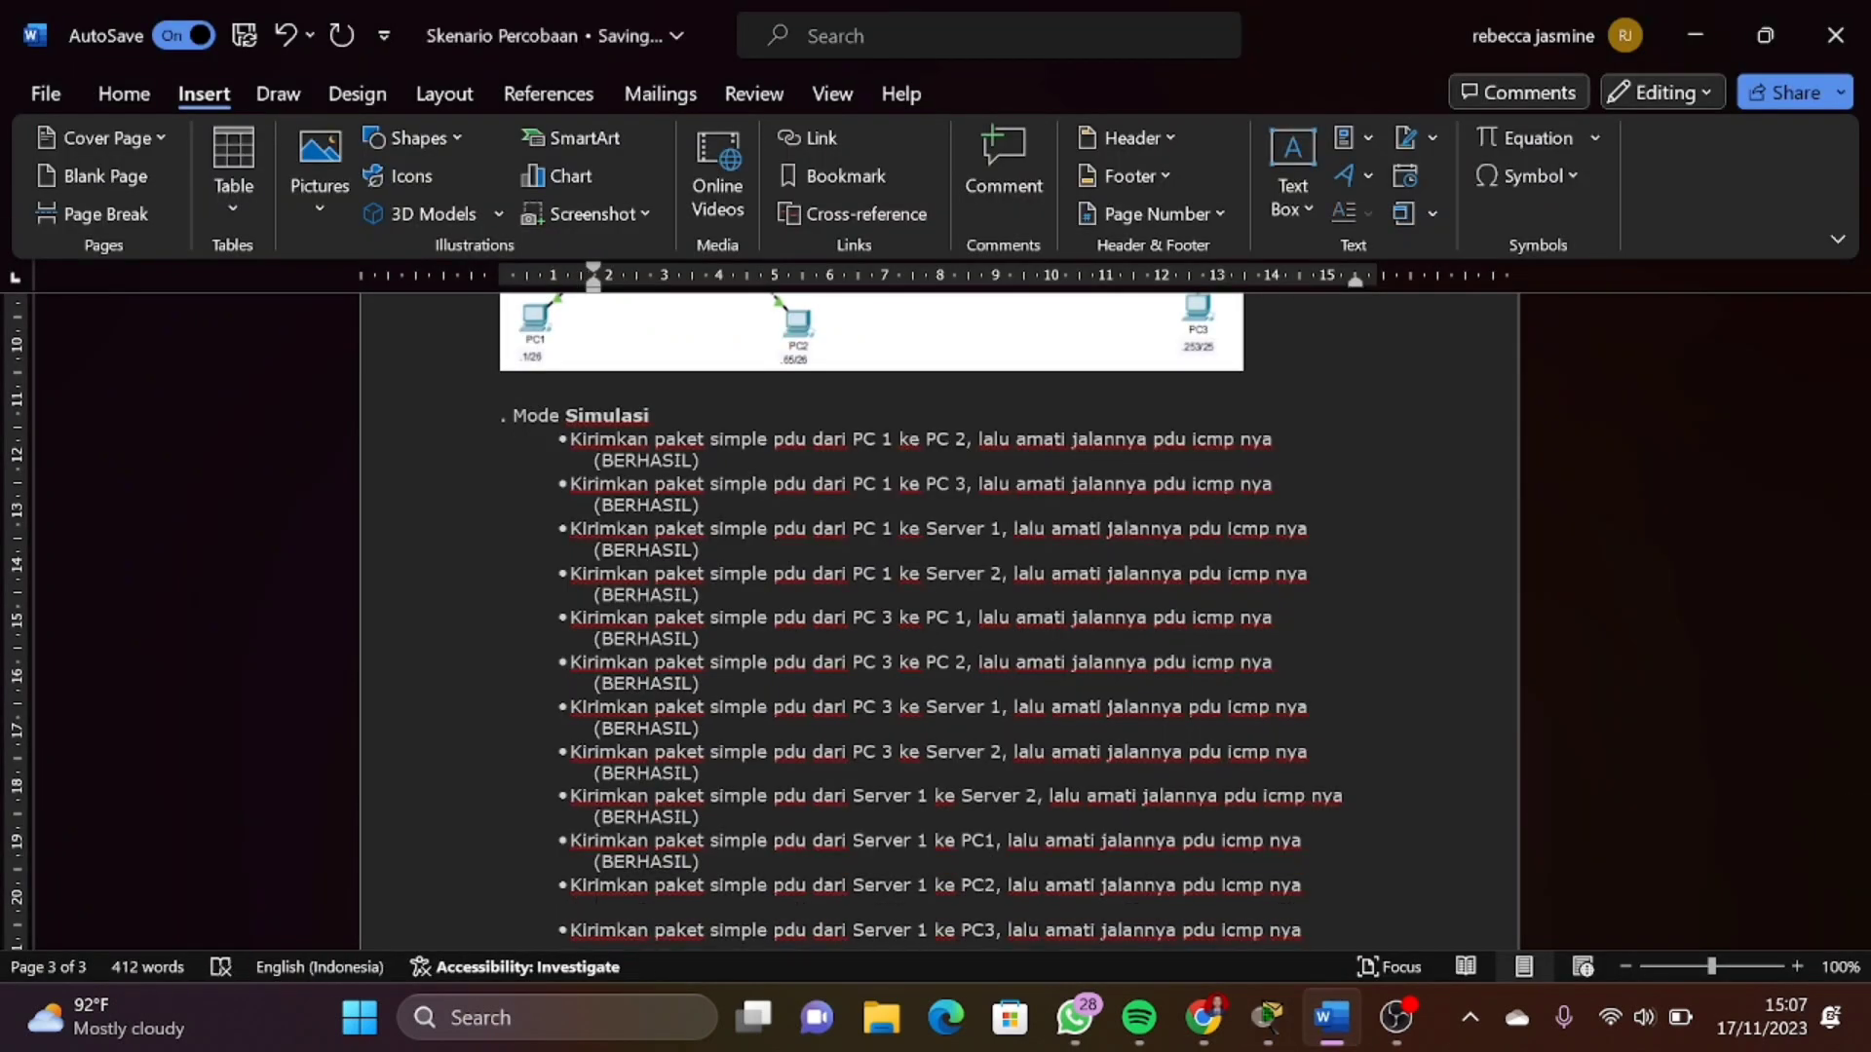
{"action": "type", "text": "(BERHASIL)"}
{"action": "scroll", "coordinate": [936, 624], "scroll_direction": "down", "scroll_amount": 3}
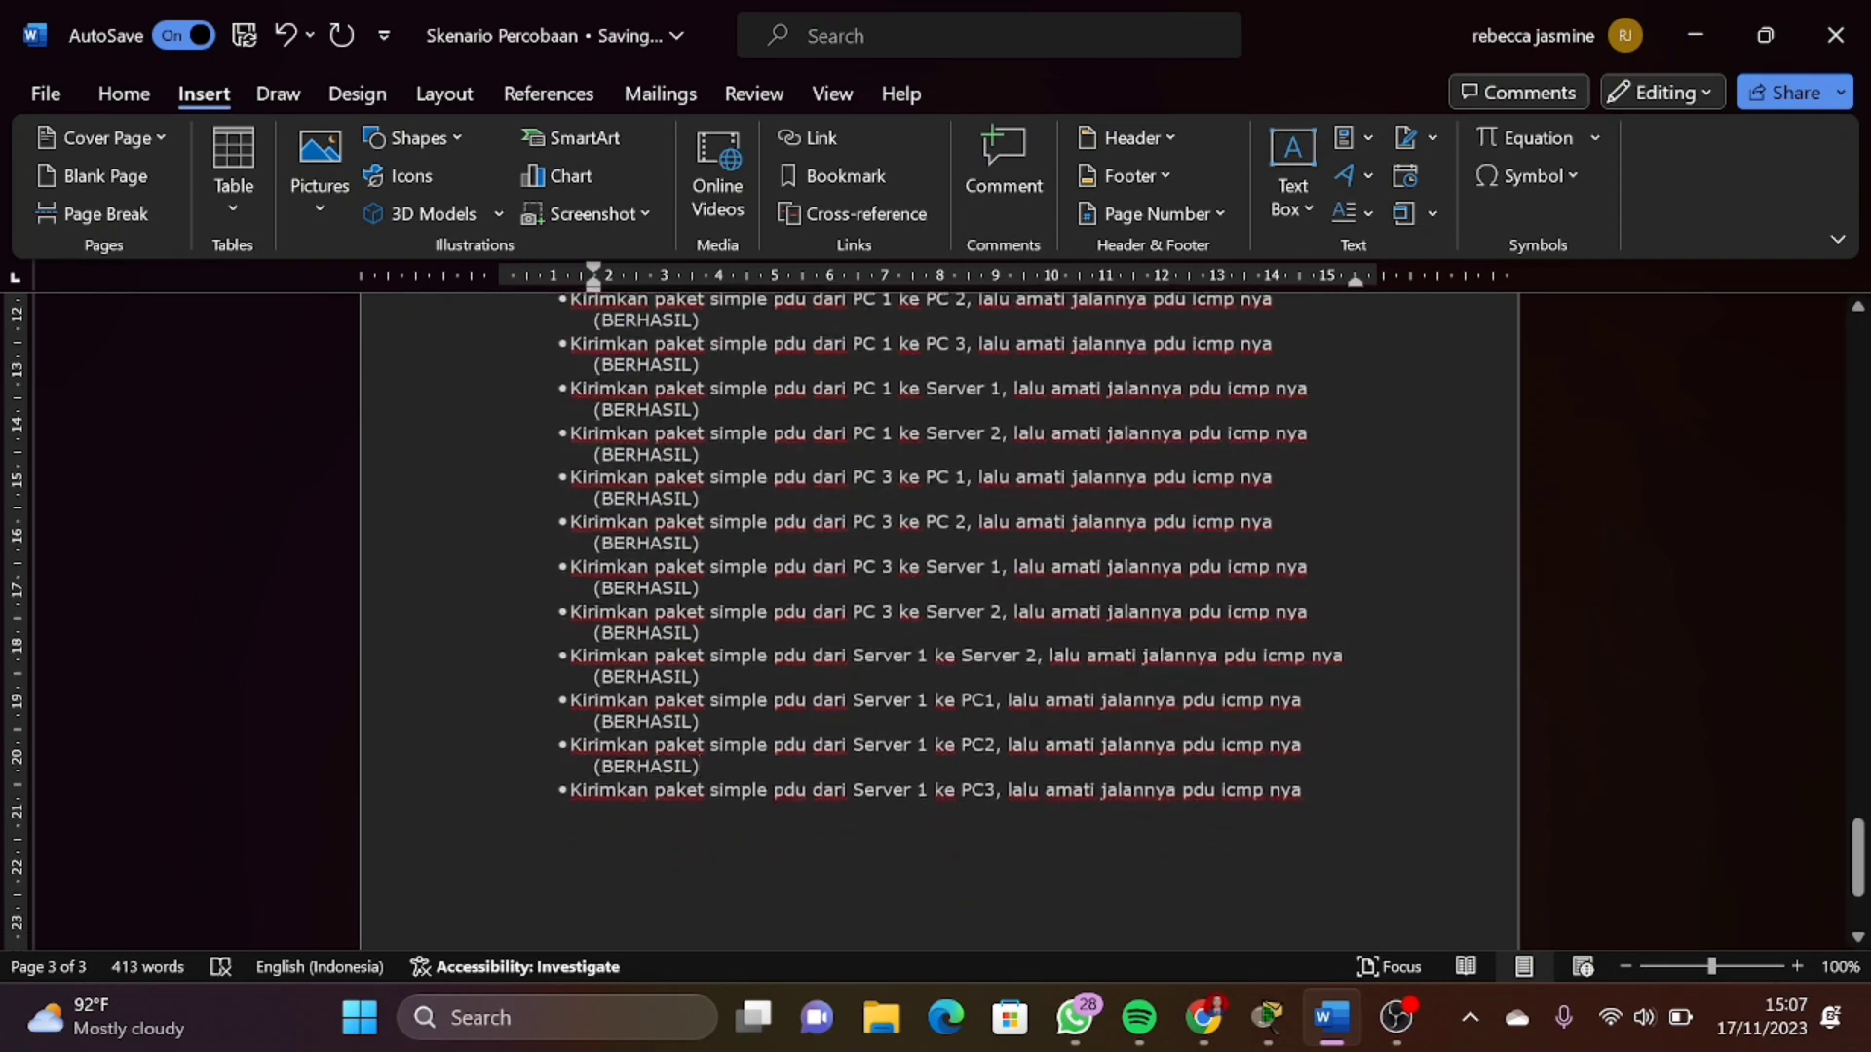
Mark "Server 1 ke PC3" in the Word test list, then return to Packet Tracer, reset the simulation and delete the PDU scenario
{"action": "left_click_drag", "start_coordinate": [852, 789], "coordinate": [1004, 789]}
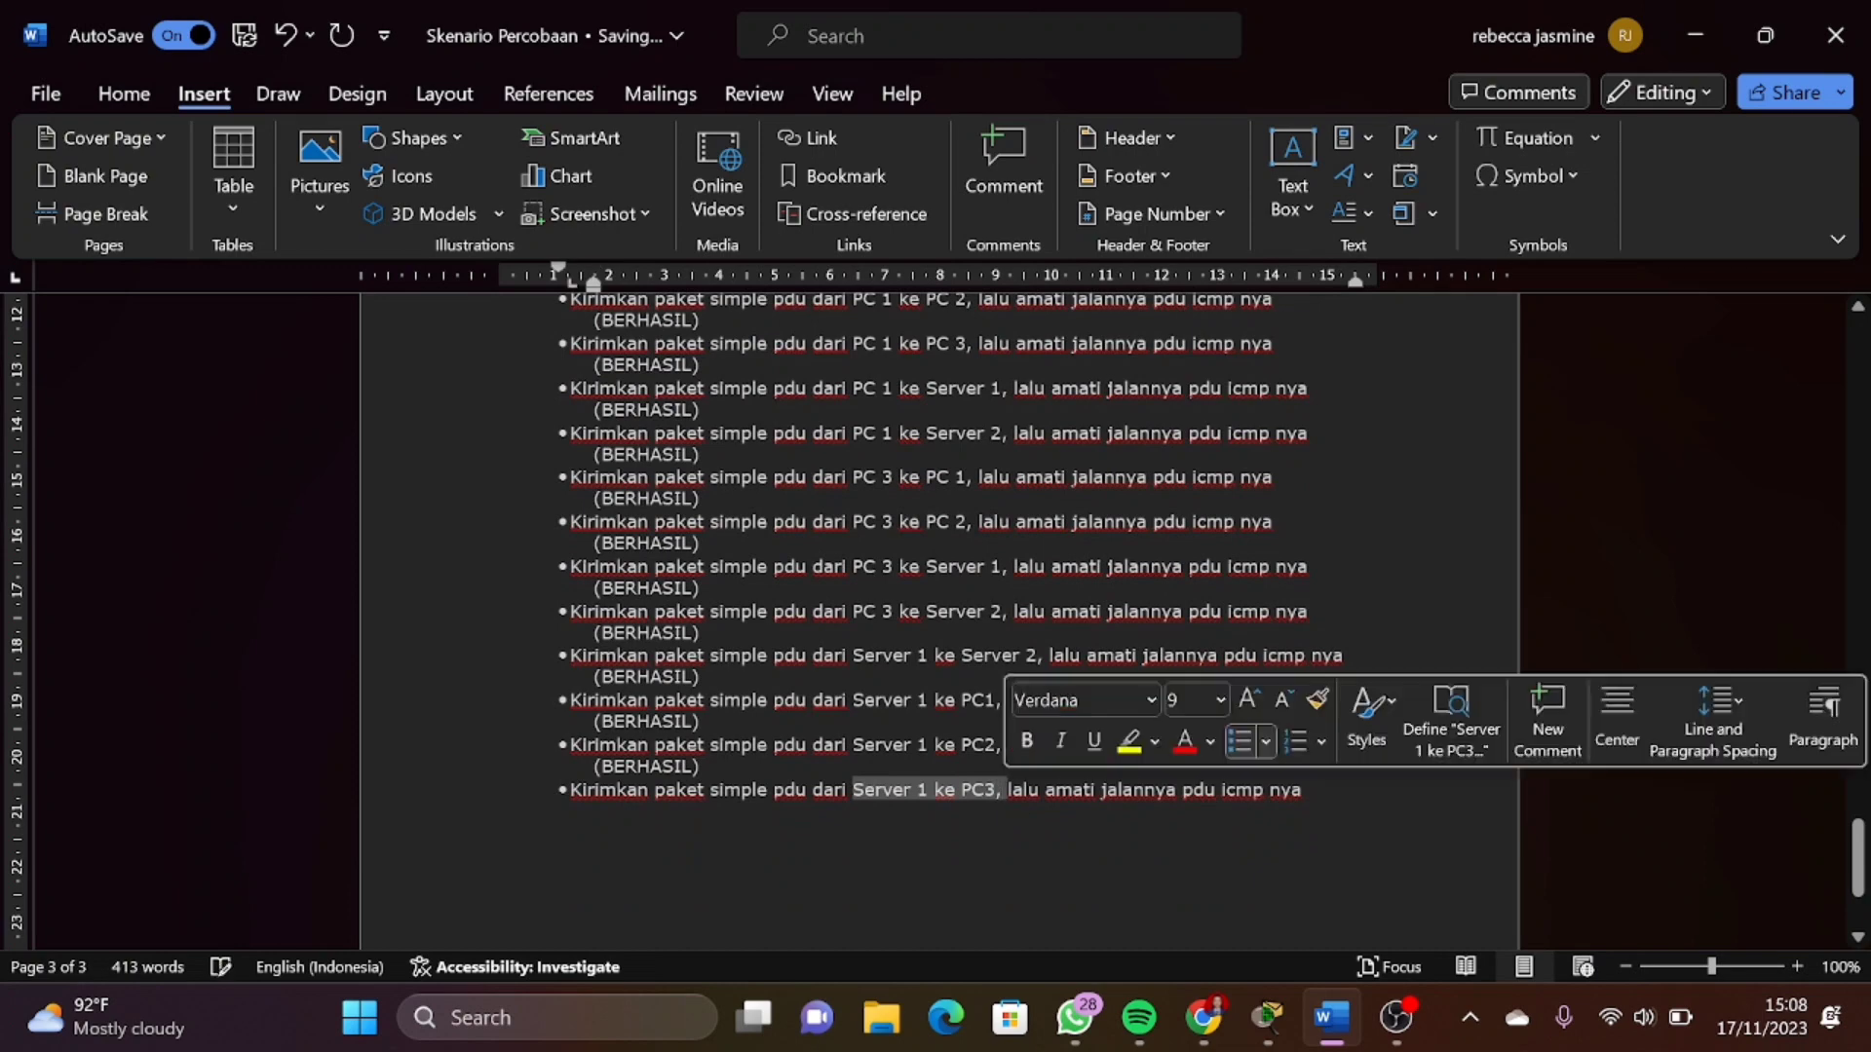
{"action": "left_click", "coordinate": [1282, 1035]}
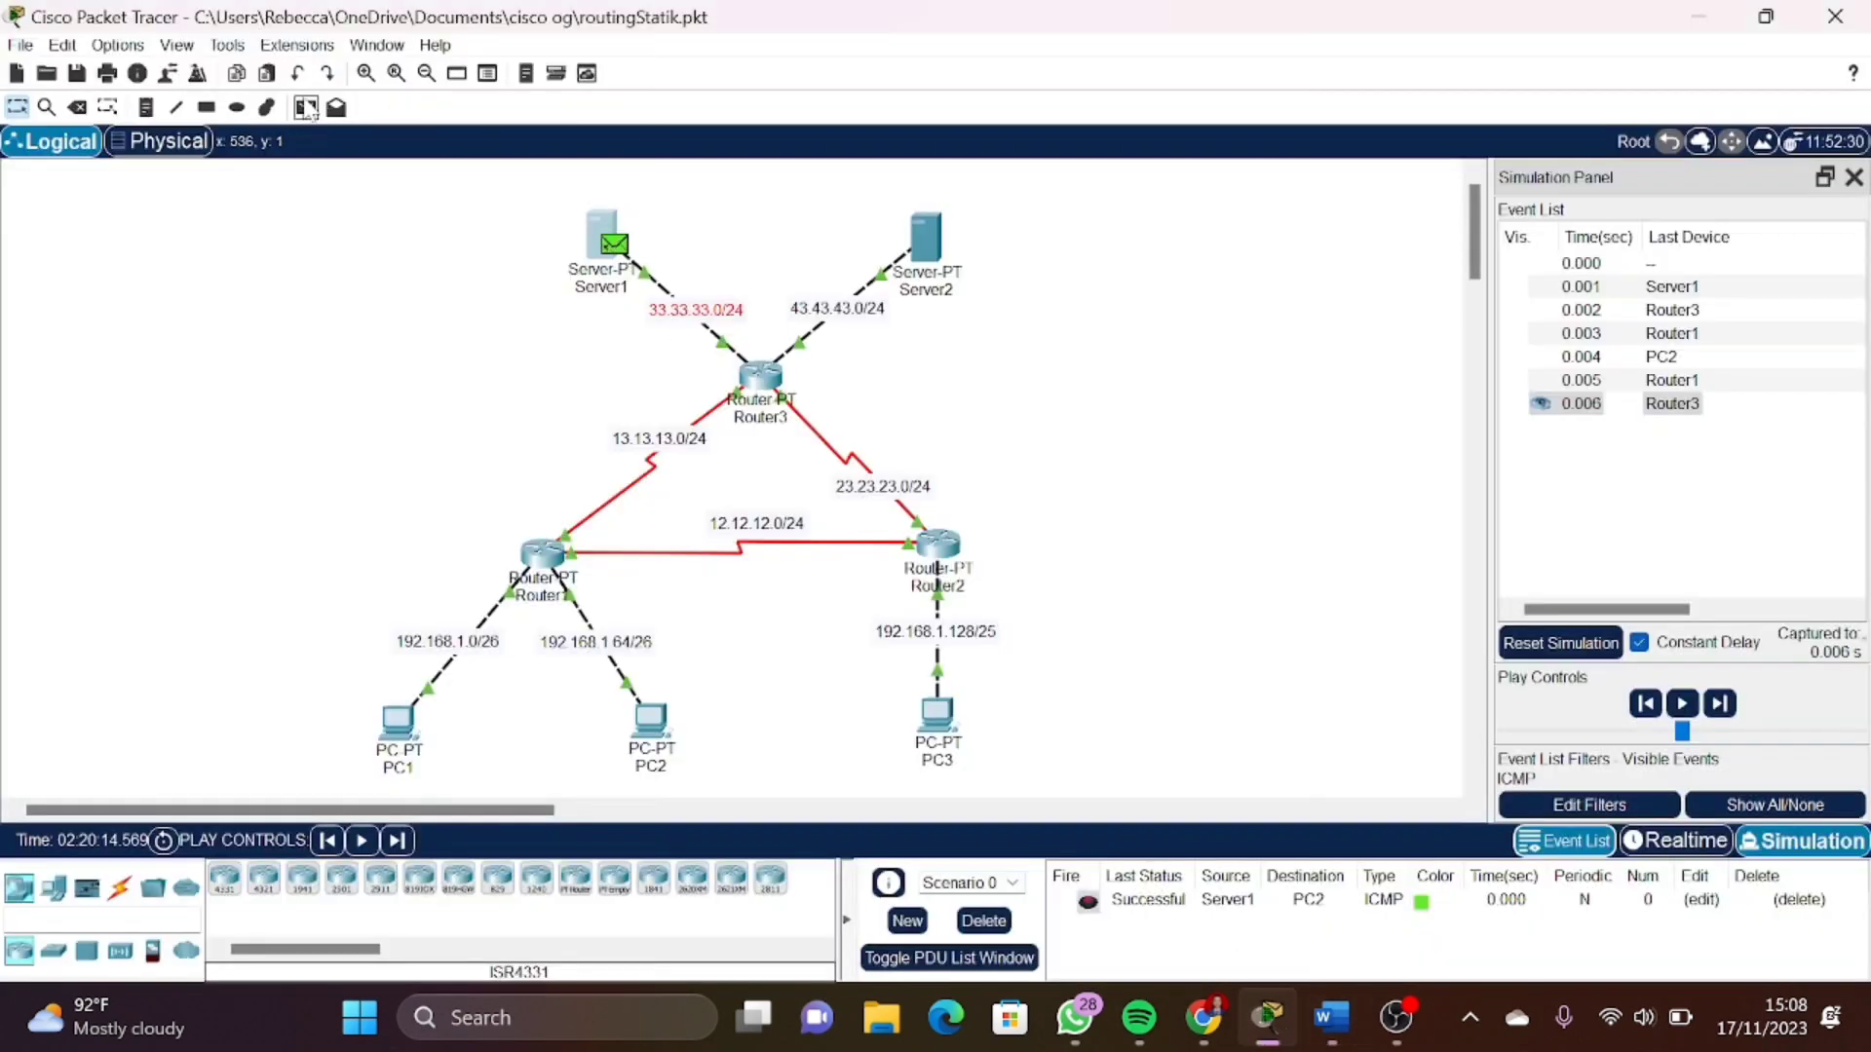
{"action": "left_click", "coordinate": [1590, 647]}
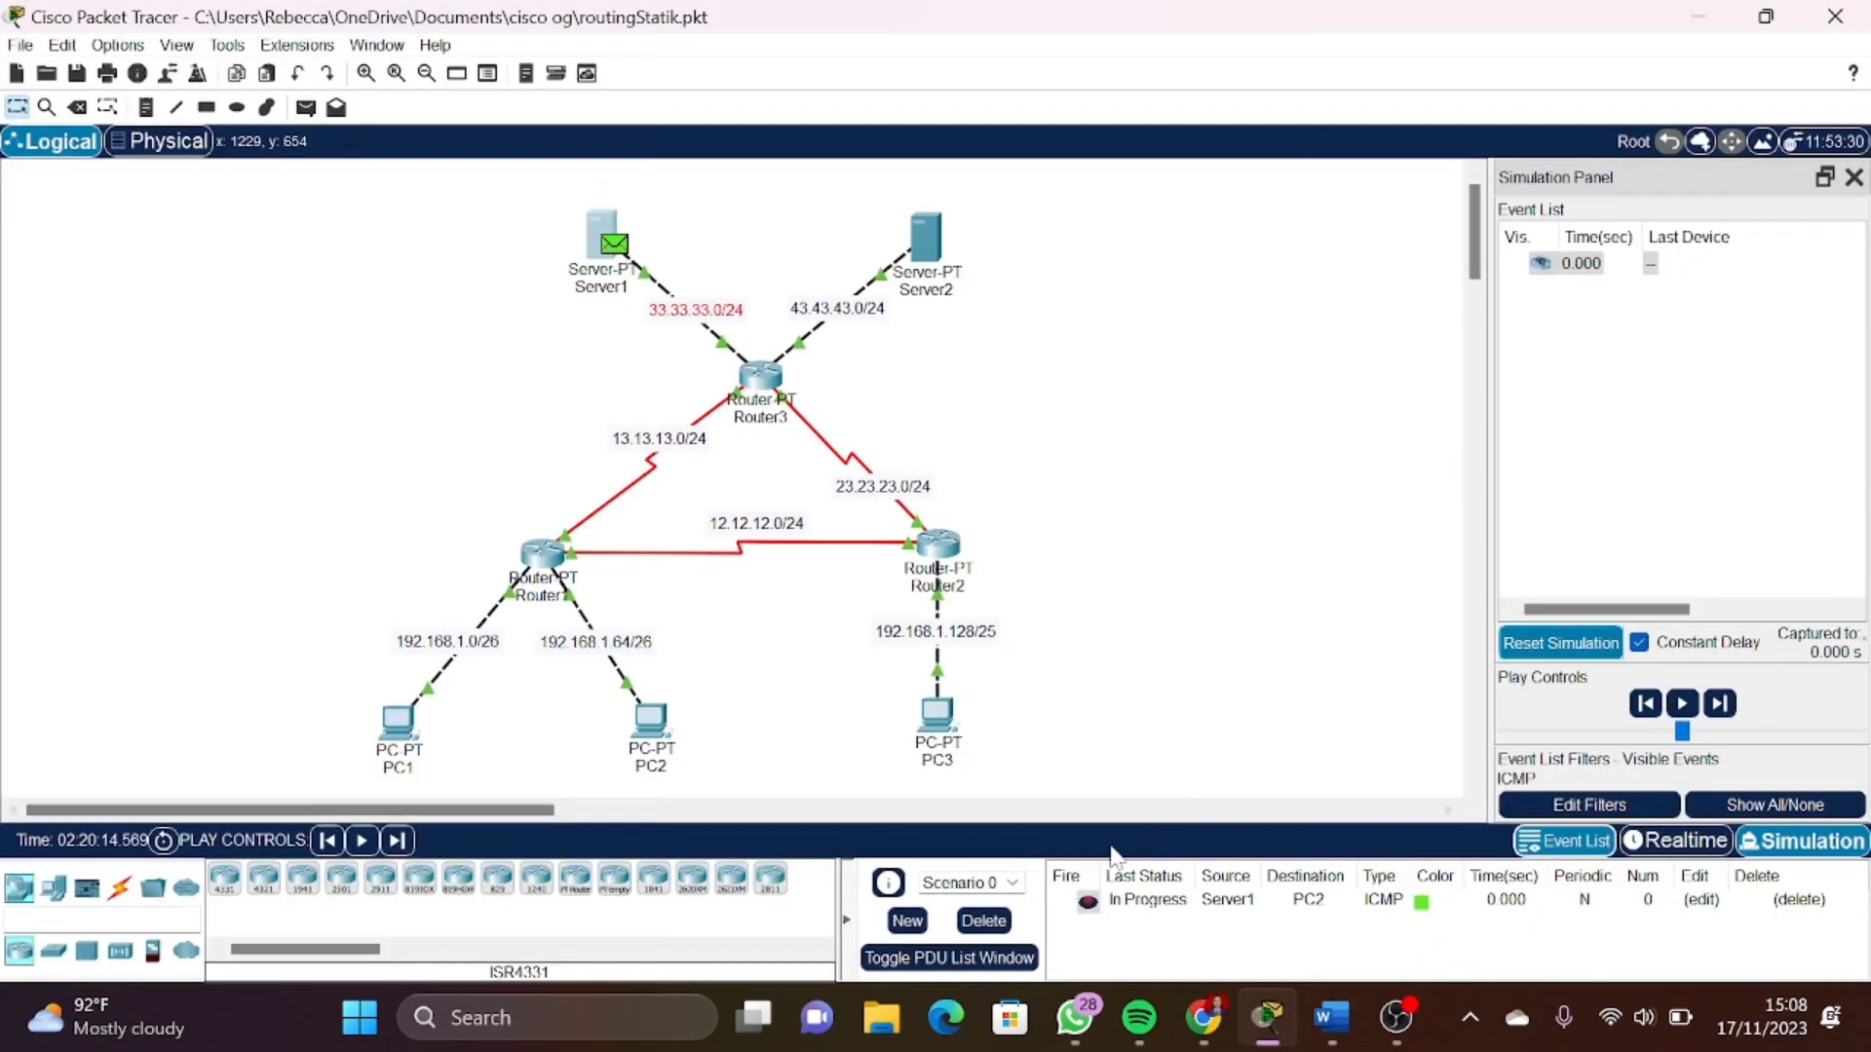
{"action": "left_click", "coordinate": [983, 921]}
Send a simple PDU from Server1 to PC3 and step the simulation forward until the reply returns to Server1
{"action": "left_click", "coordinate": [601, 239]}
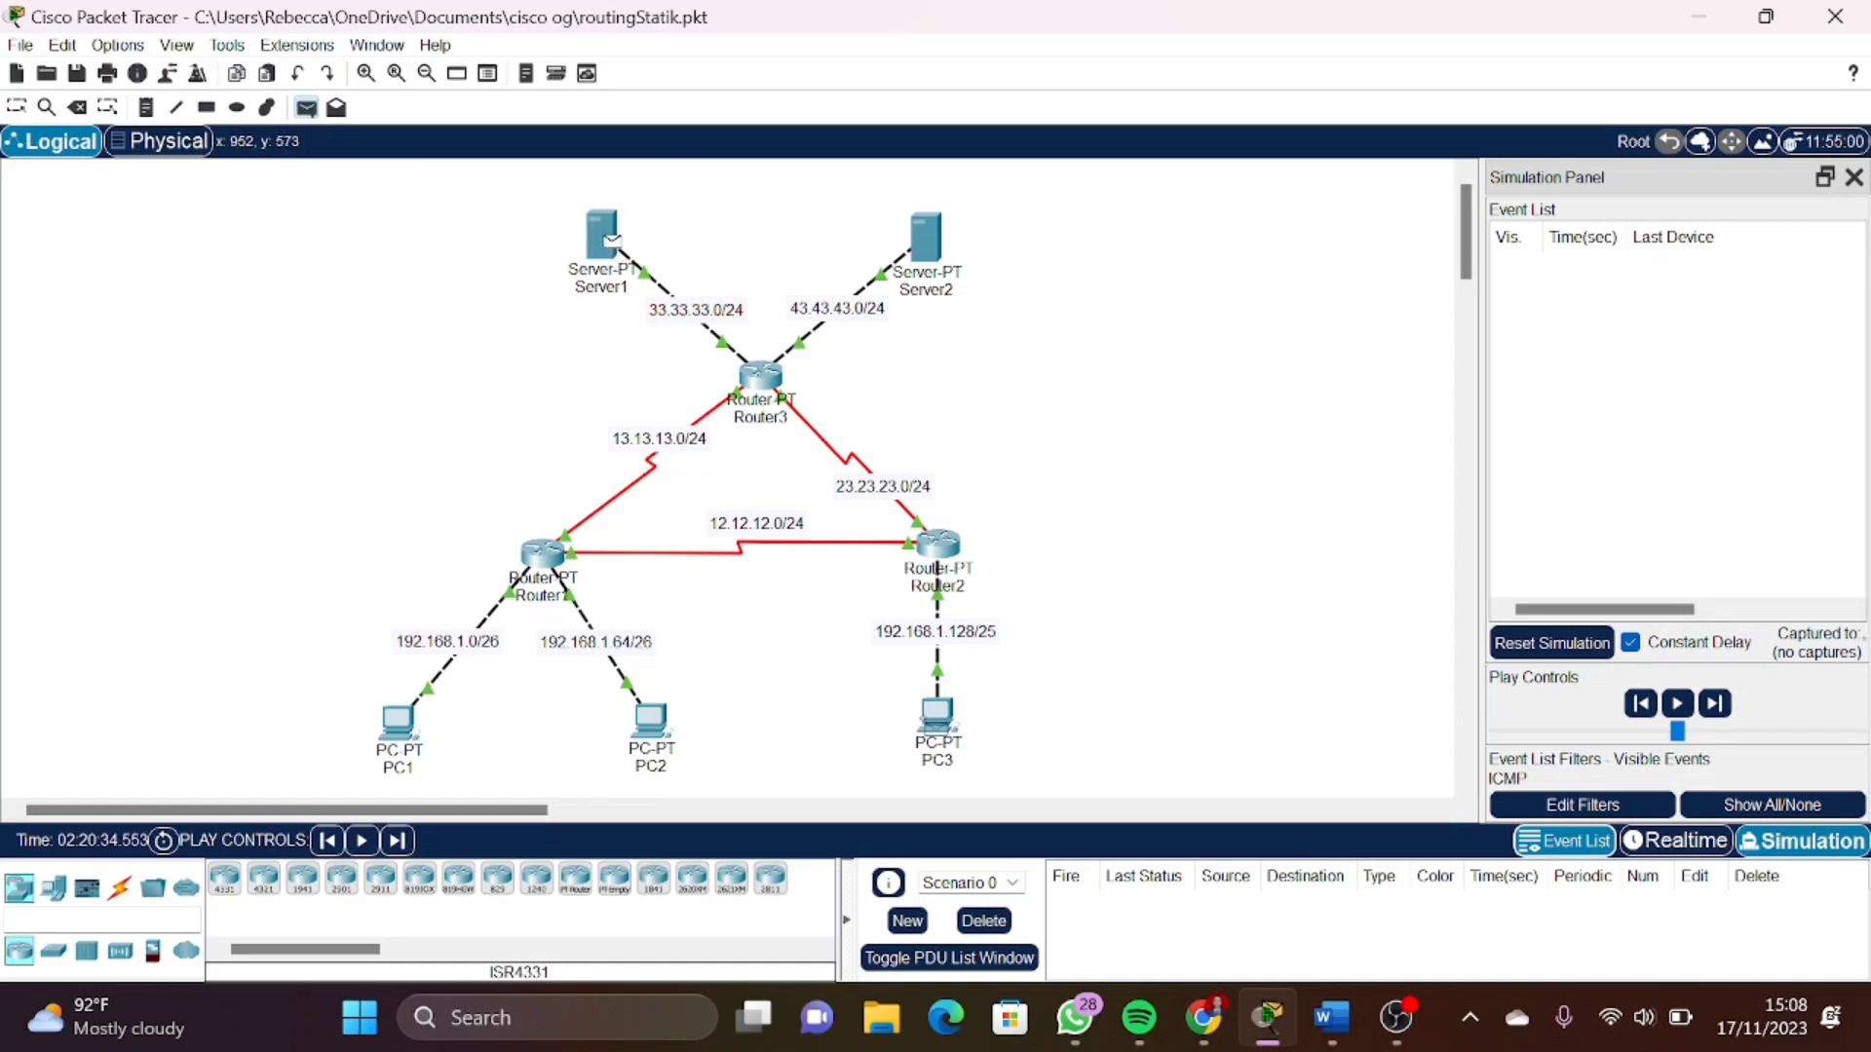
{"action": "left_click", "coordinate": [936, 719]}
{"action": "left_click", "coordinate": [1721, 705]}
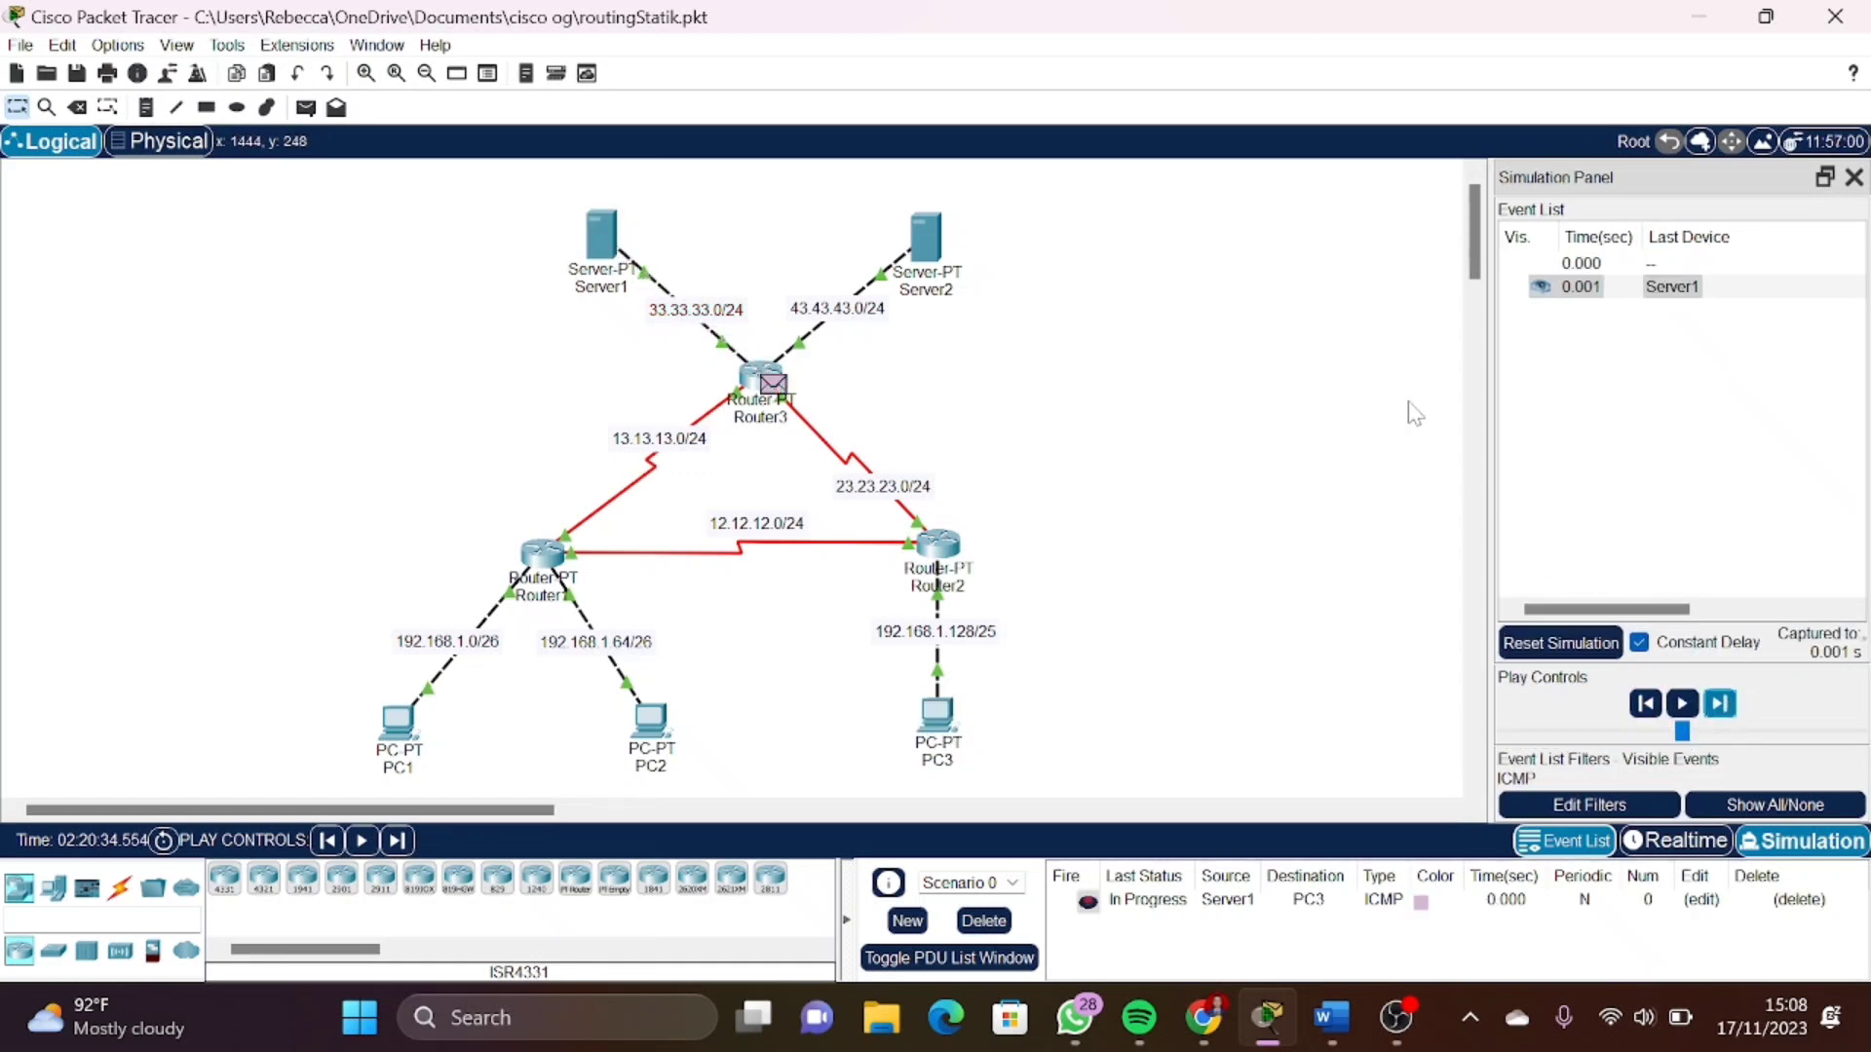
{"action": "left_click", "coordinate": [1721, 705]}
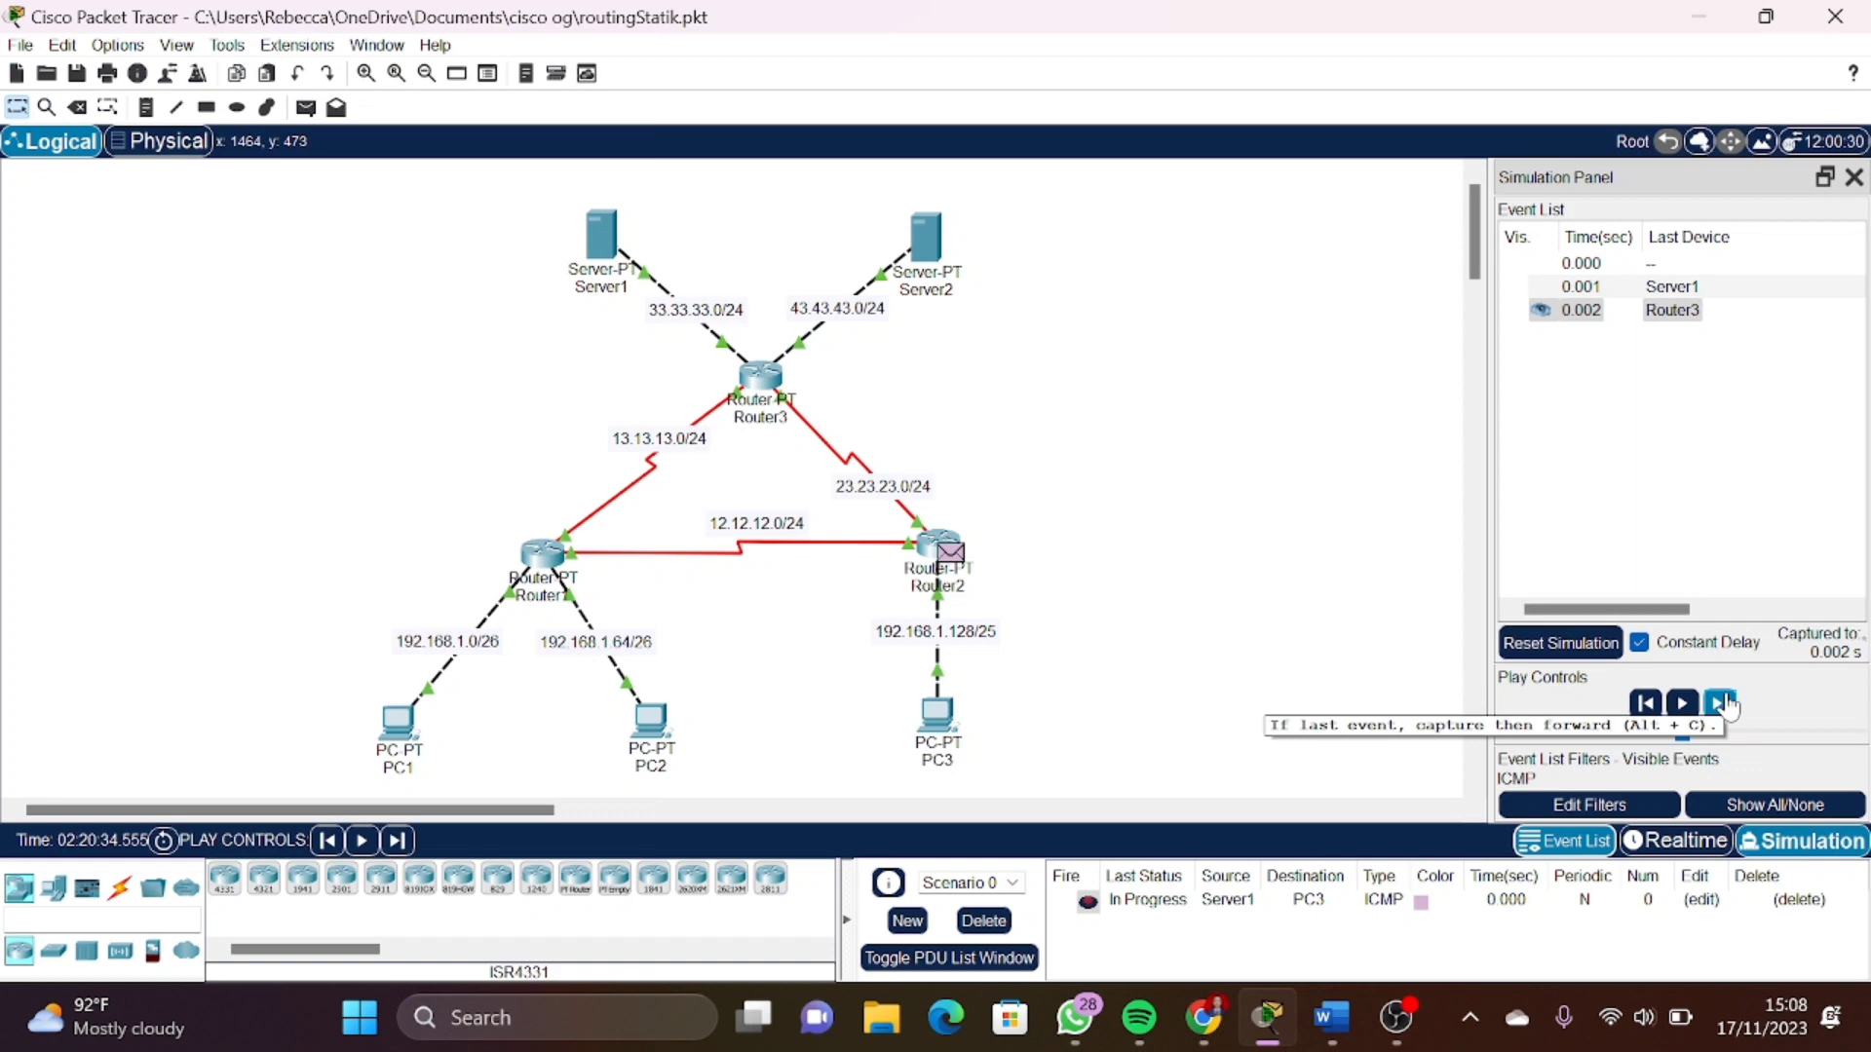
{"action": "left_click", "coordinate": [1724, 706]}
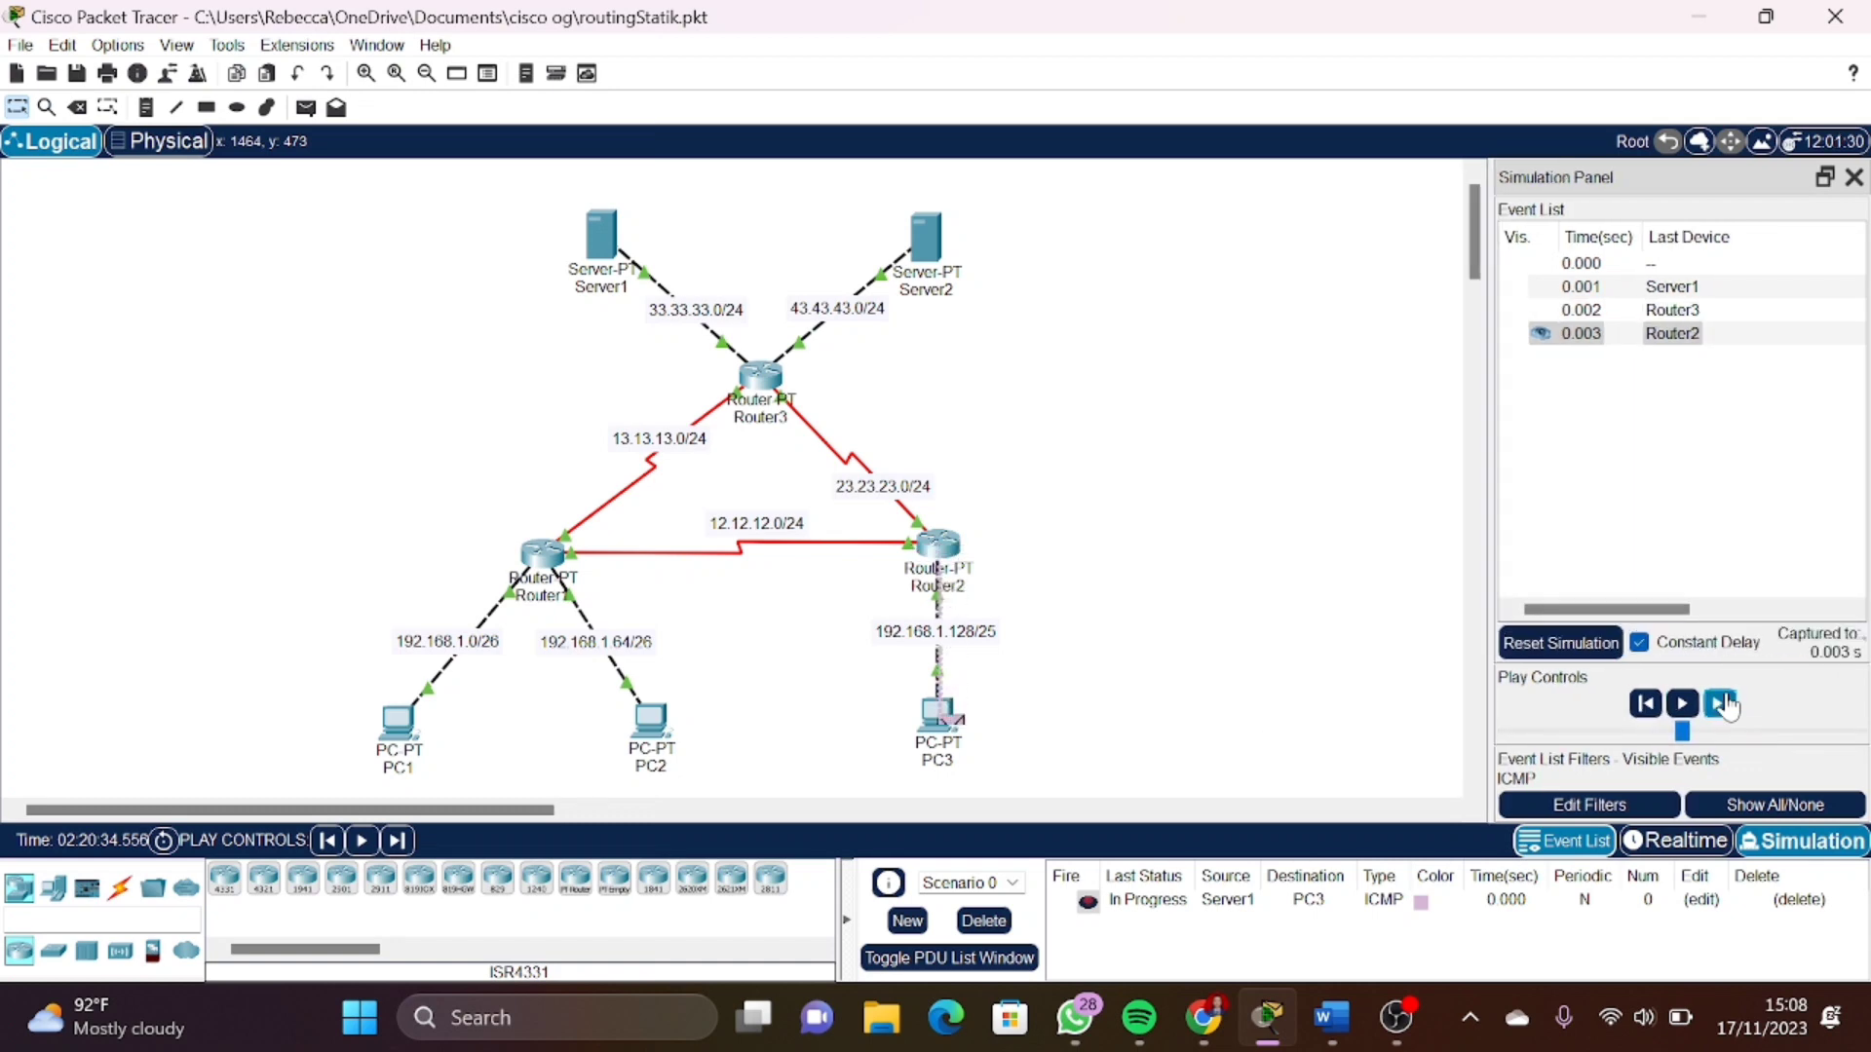
{"action": "left_click", "coordinate": [1723, 706]}
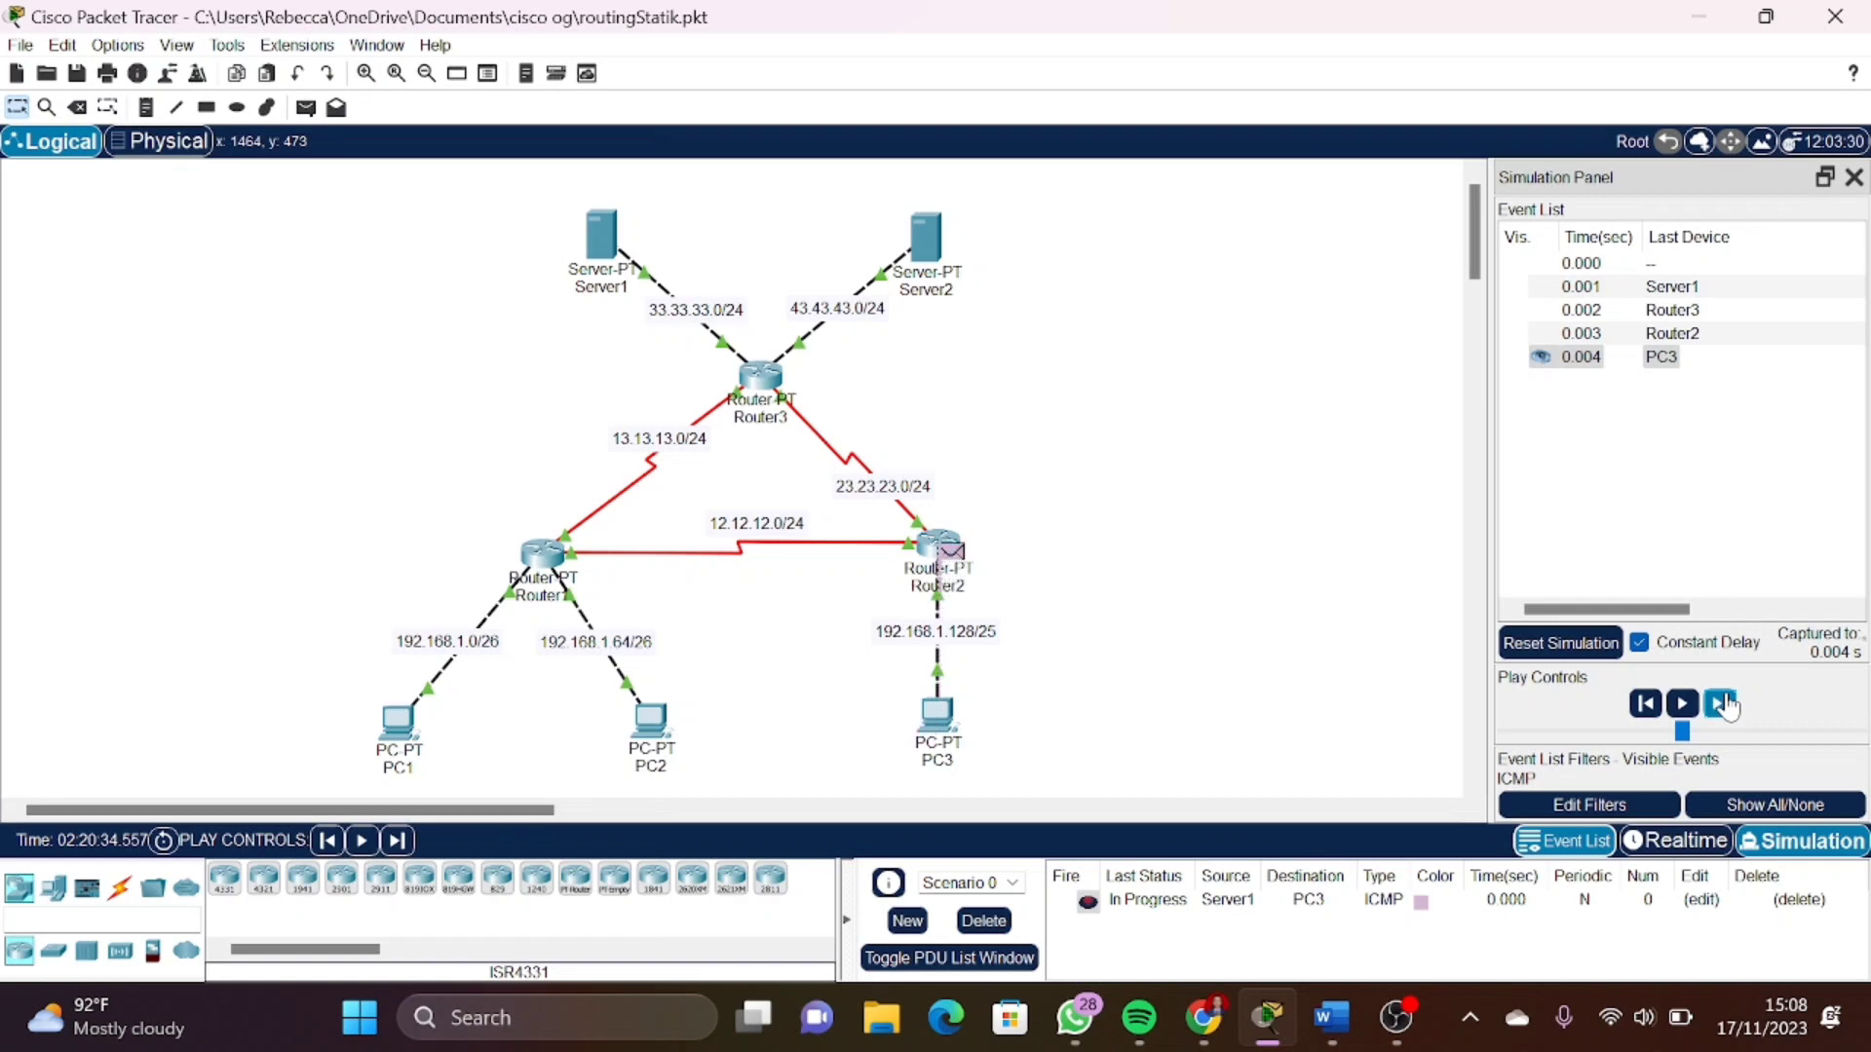
{"action": "left_click", "coordinate": [1724, 705]}
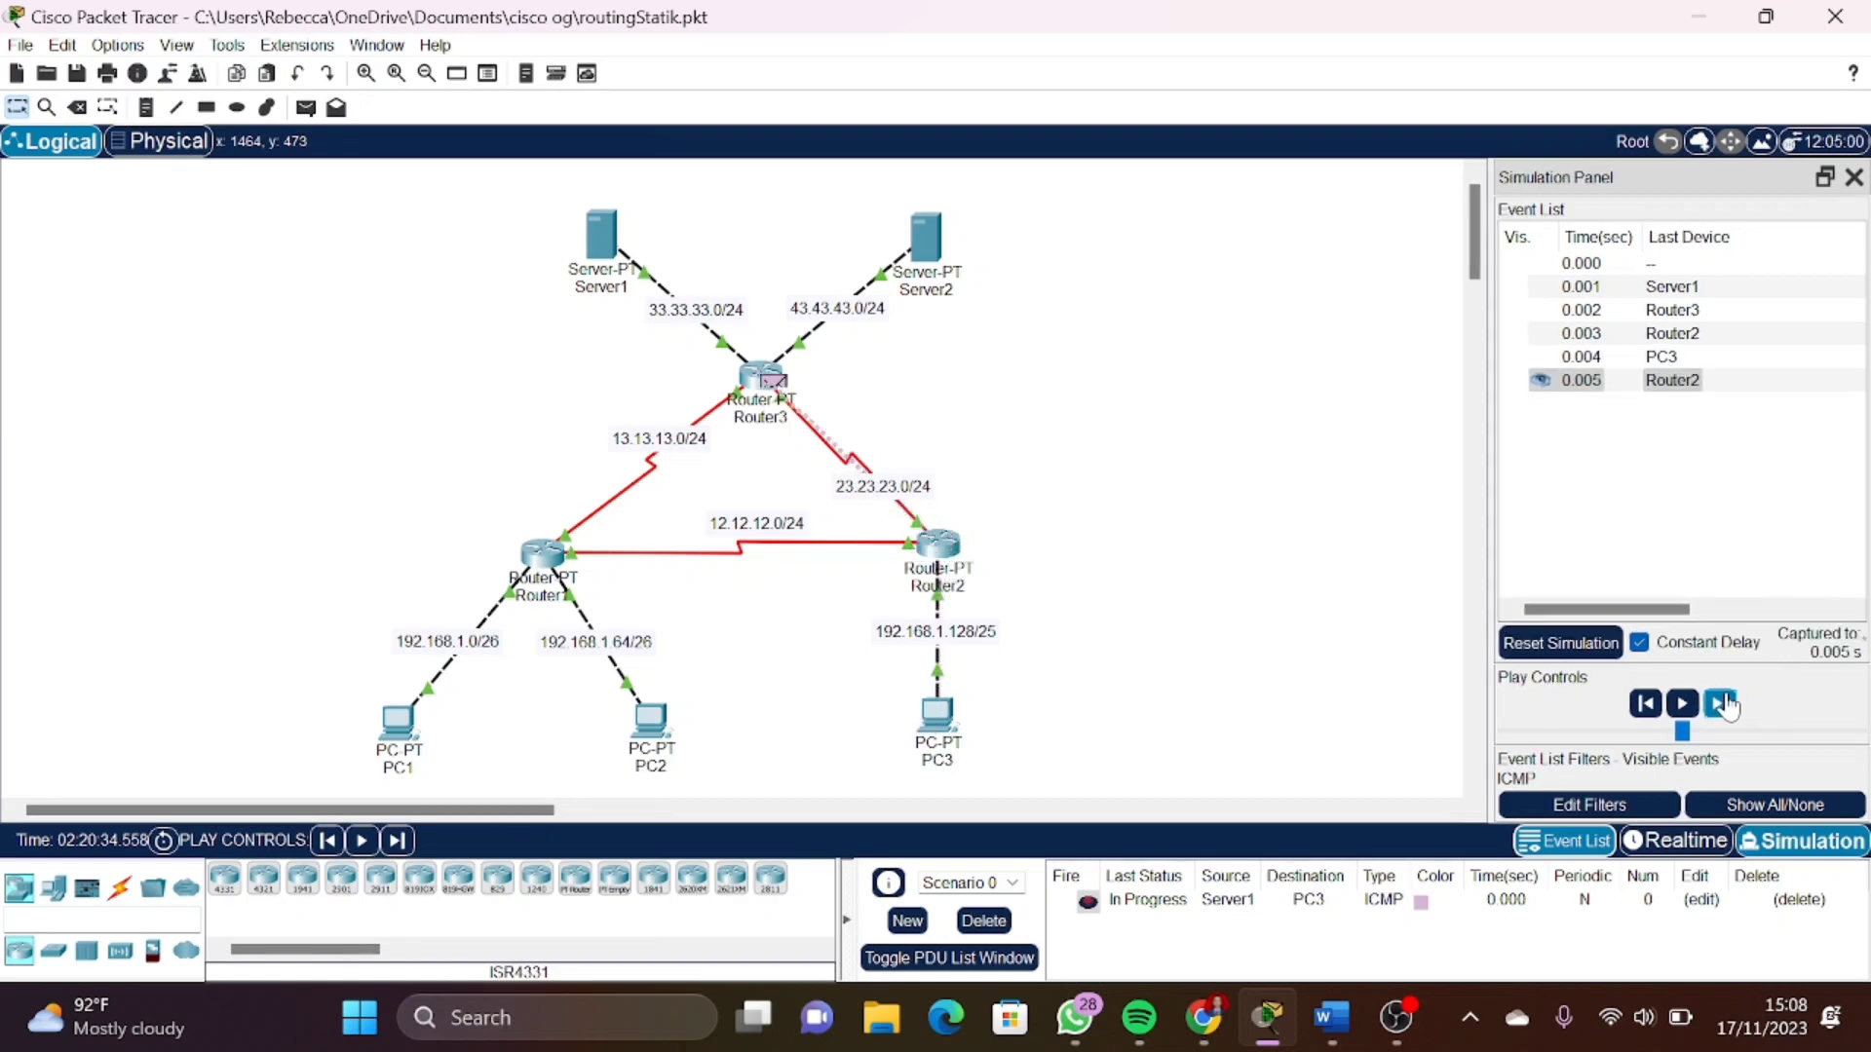
{"action": "left_click", "coordinate": [1724, 705]}
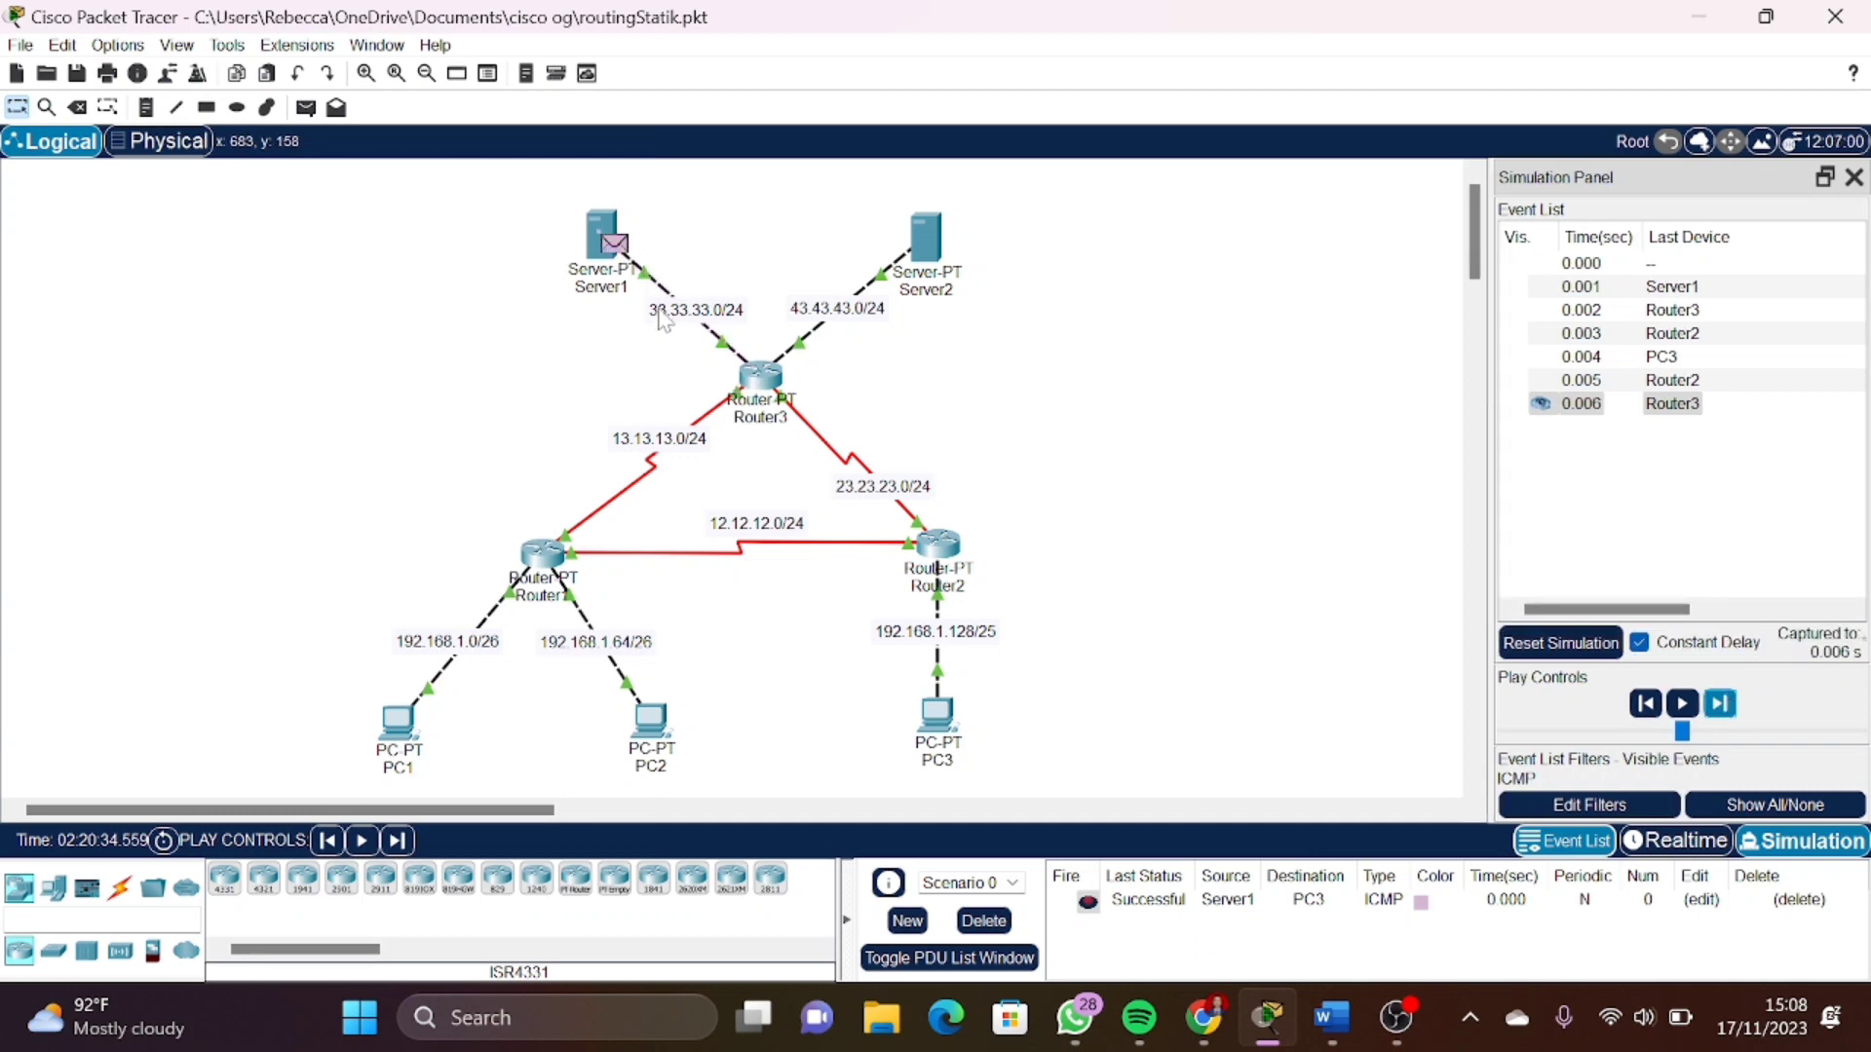
{"action": "left_click_drag", "start_coordinate": [502, 173], "coordinate": [683, 324]}
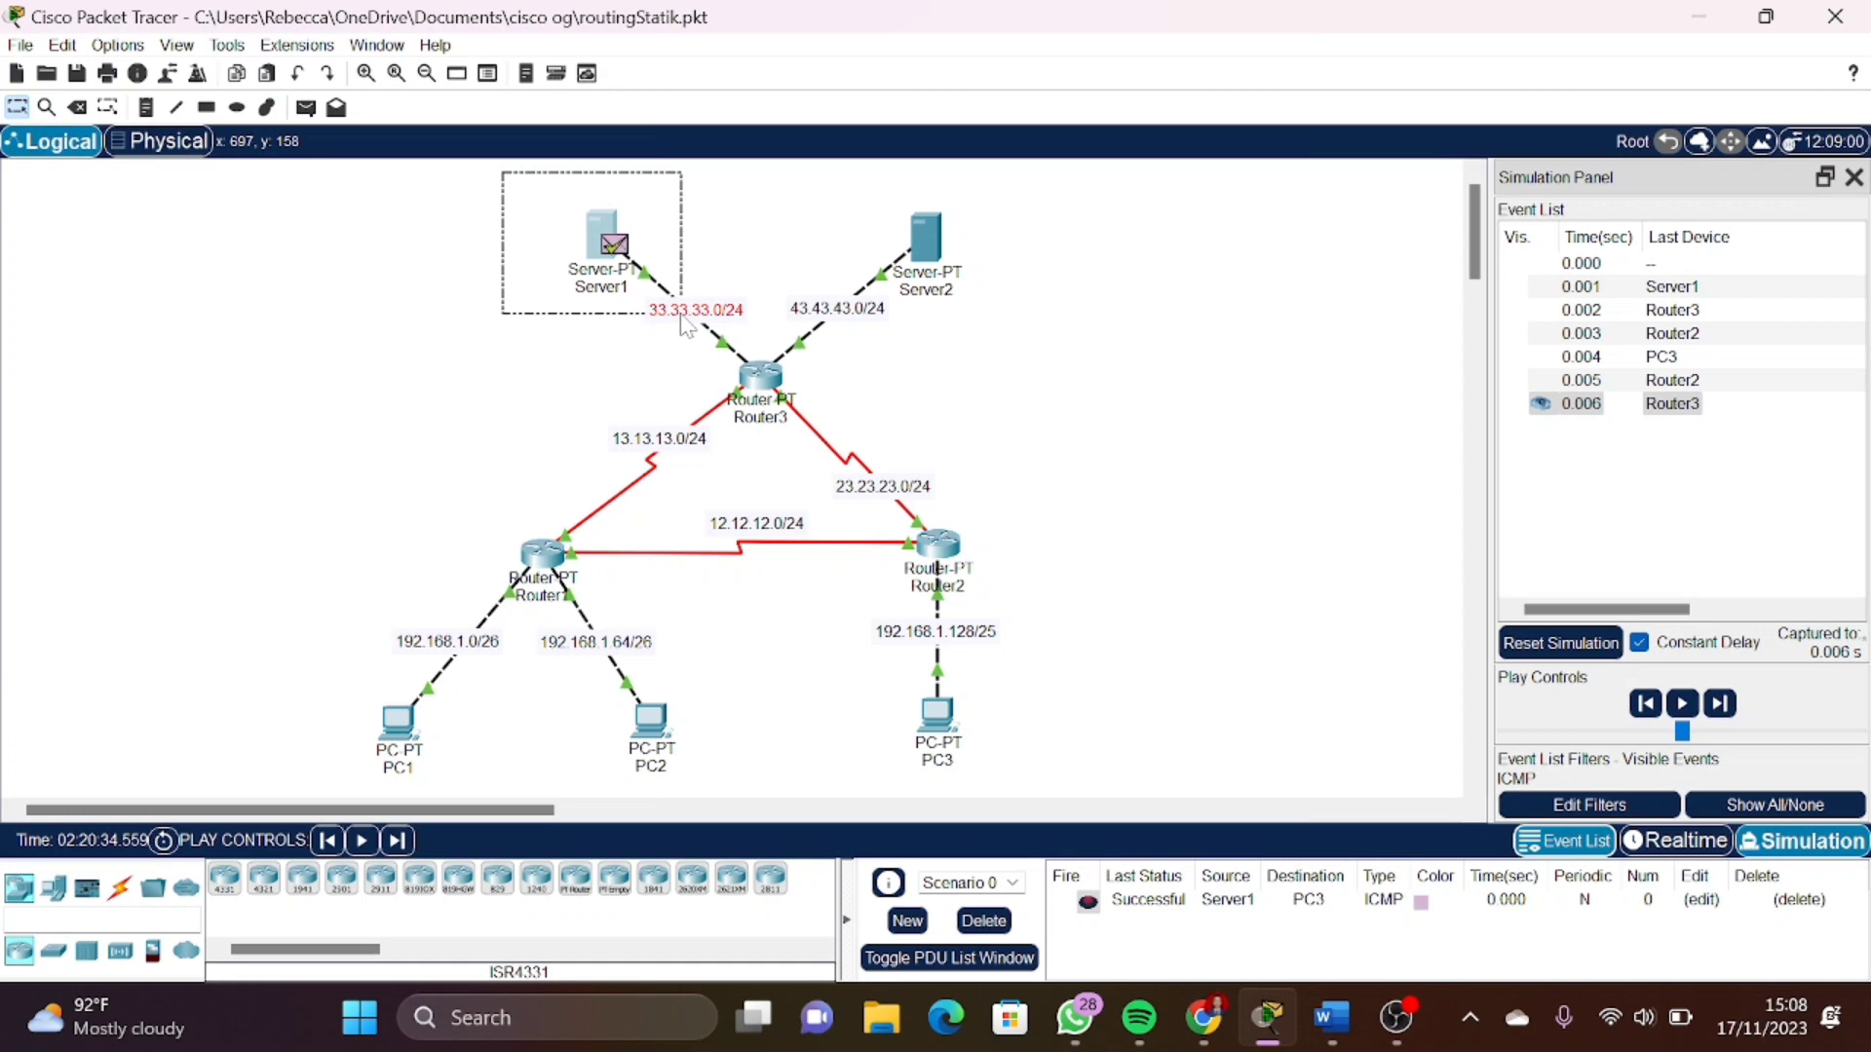
{"action": "left_click_drag", "start_coordinate": [682, 324], "coordinate": [683, 324]}
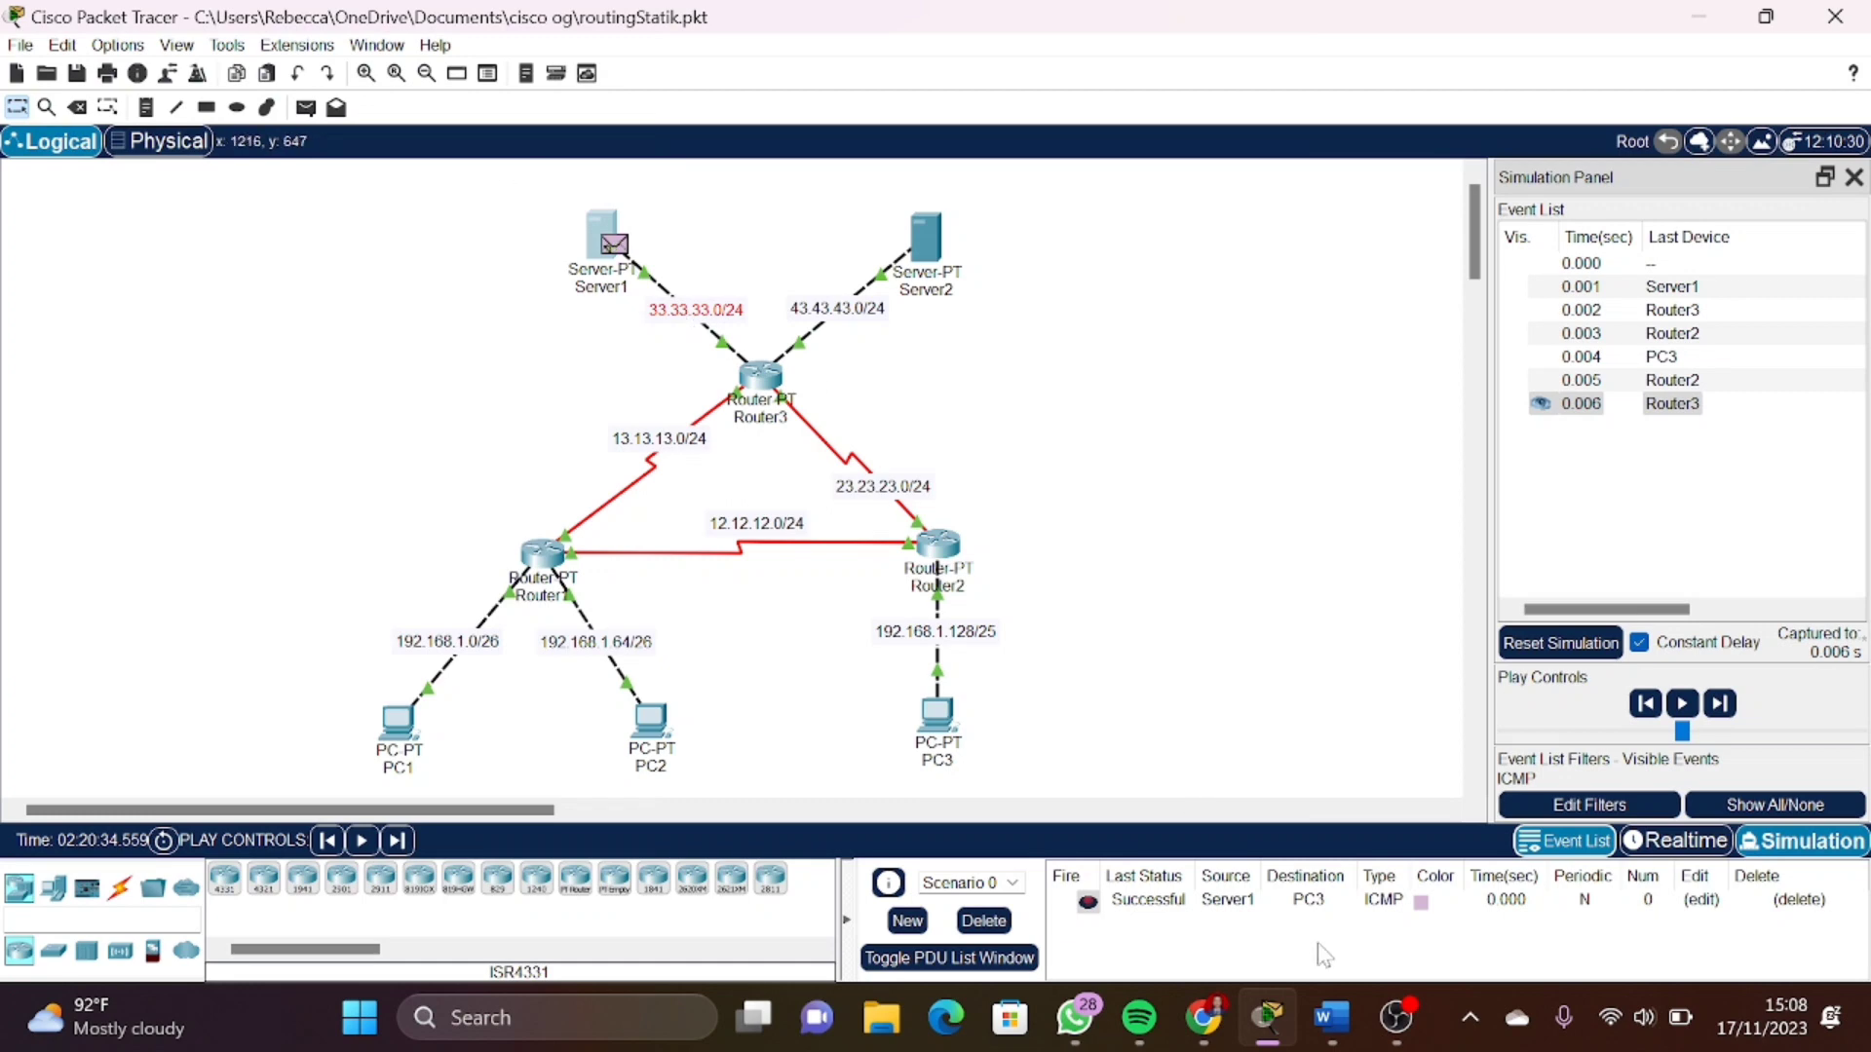
Switch to the Word document, record "(BERHASIL)" on an unbulleted line beneath the Server 1 to PC3 test, and return to Packet Tracer
{"action": "left_click", "coordinate": [1332, 1017]}
{"action": "key", "text": "End"}
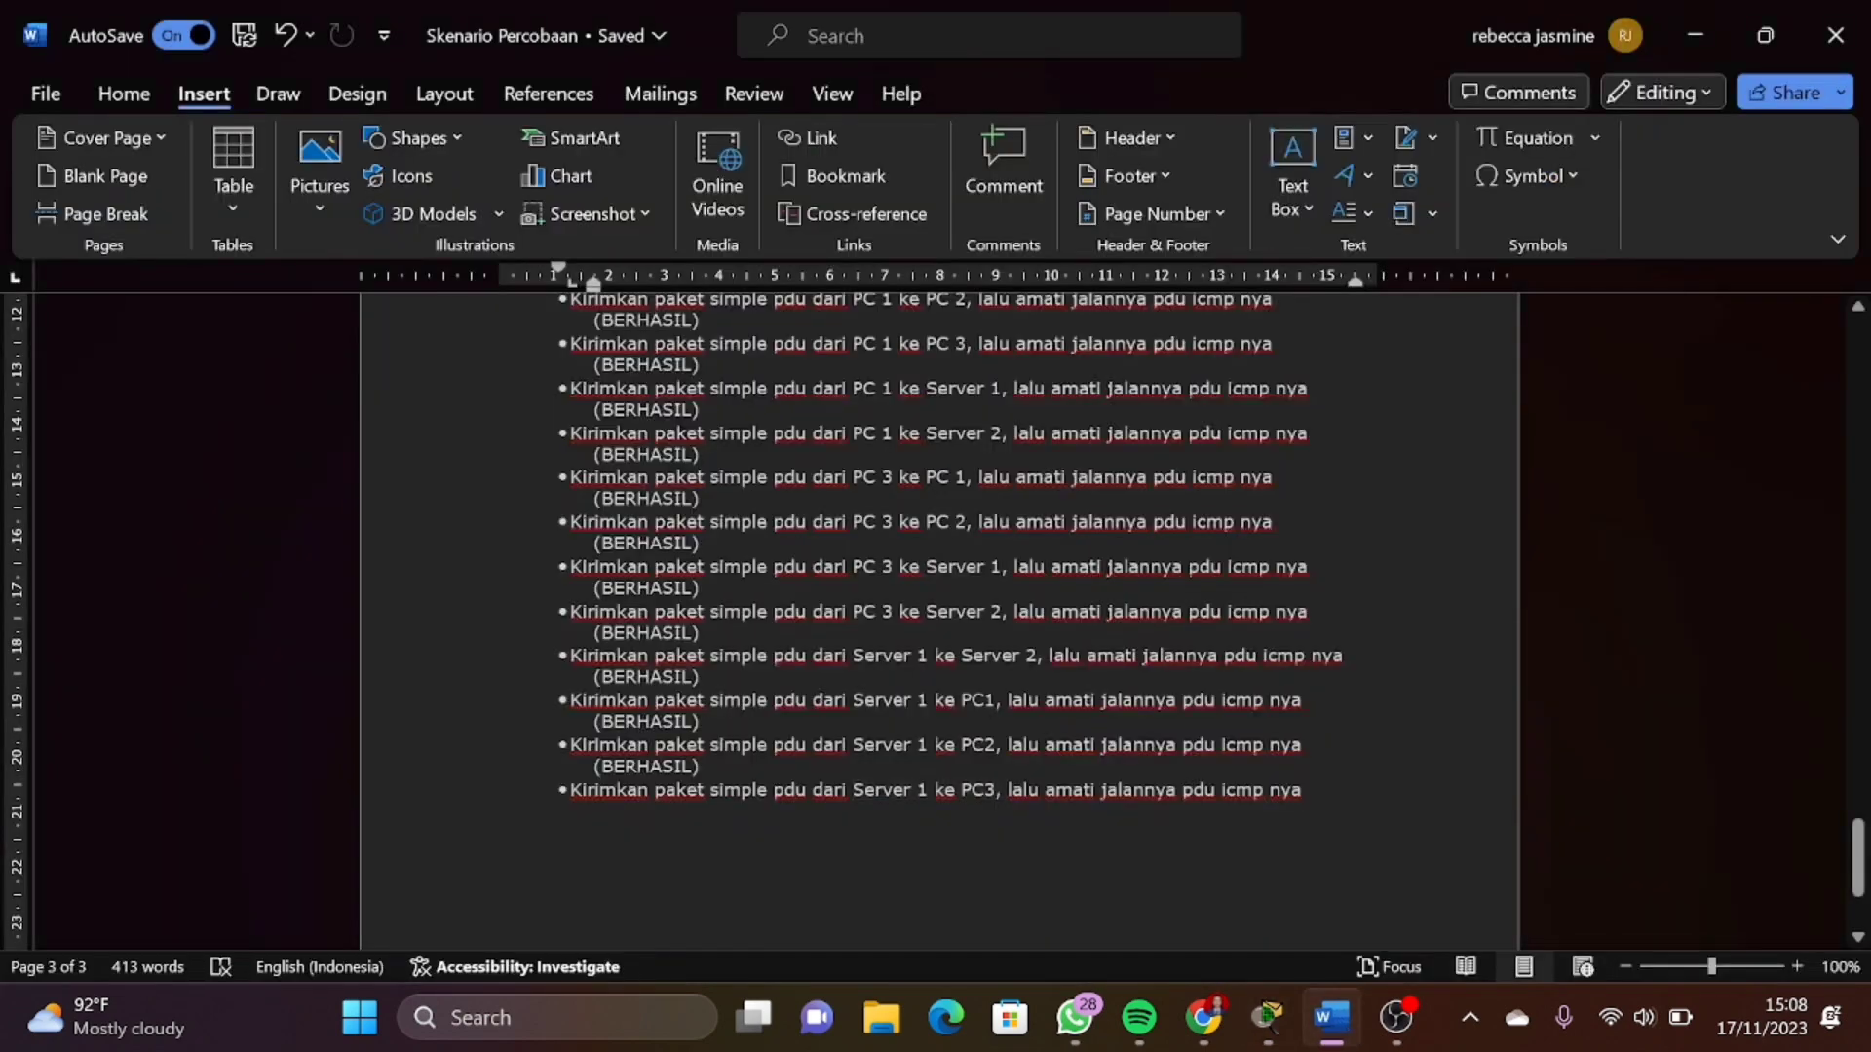
{"action": "key", "text": "Return"}
{"action": "key", "text": "BackSpace"}
{"action": "type", "text": "(BE"}
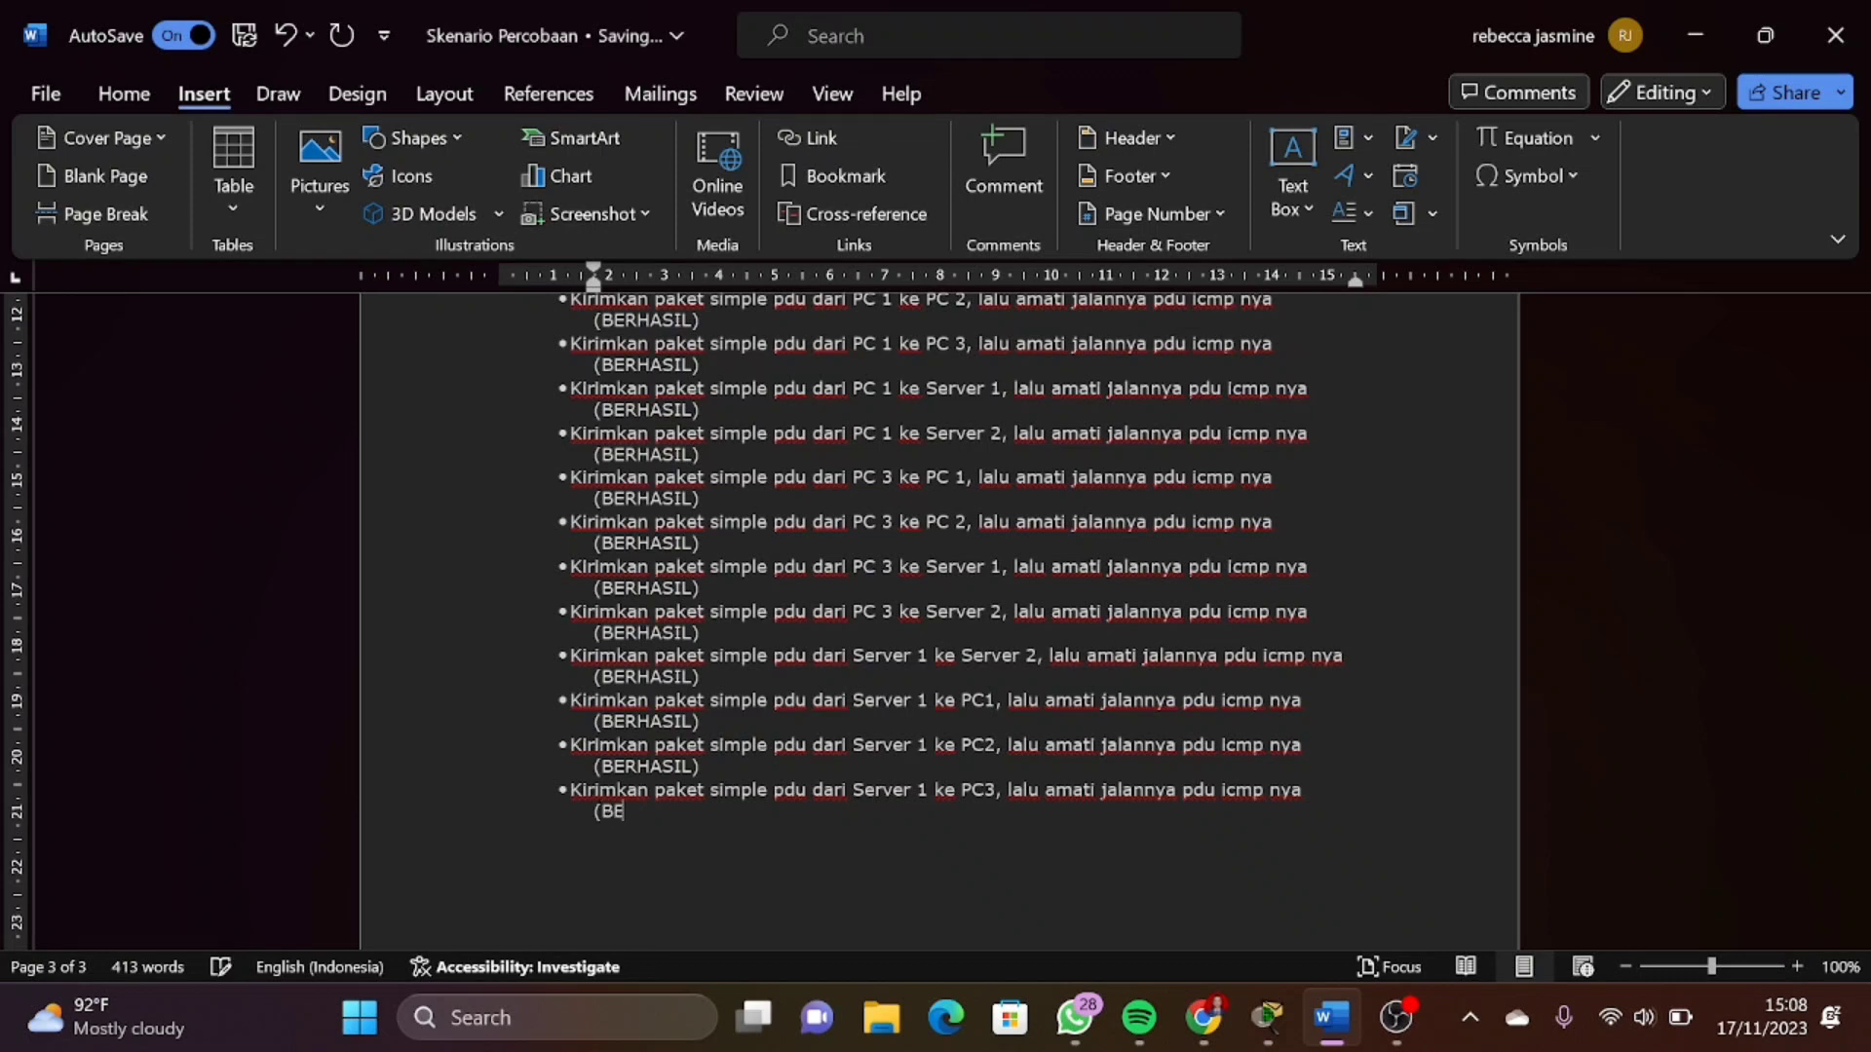
{"action": "type", "text": "RHASIL)"}
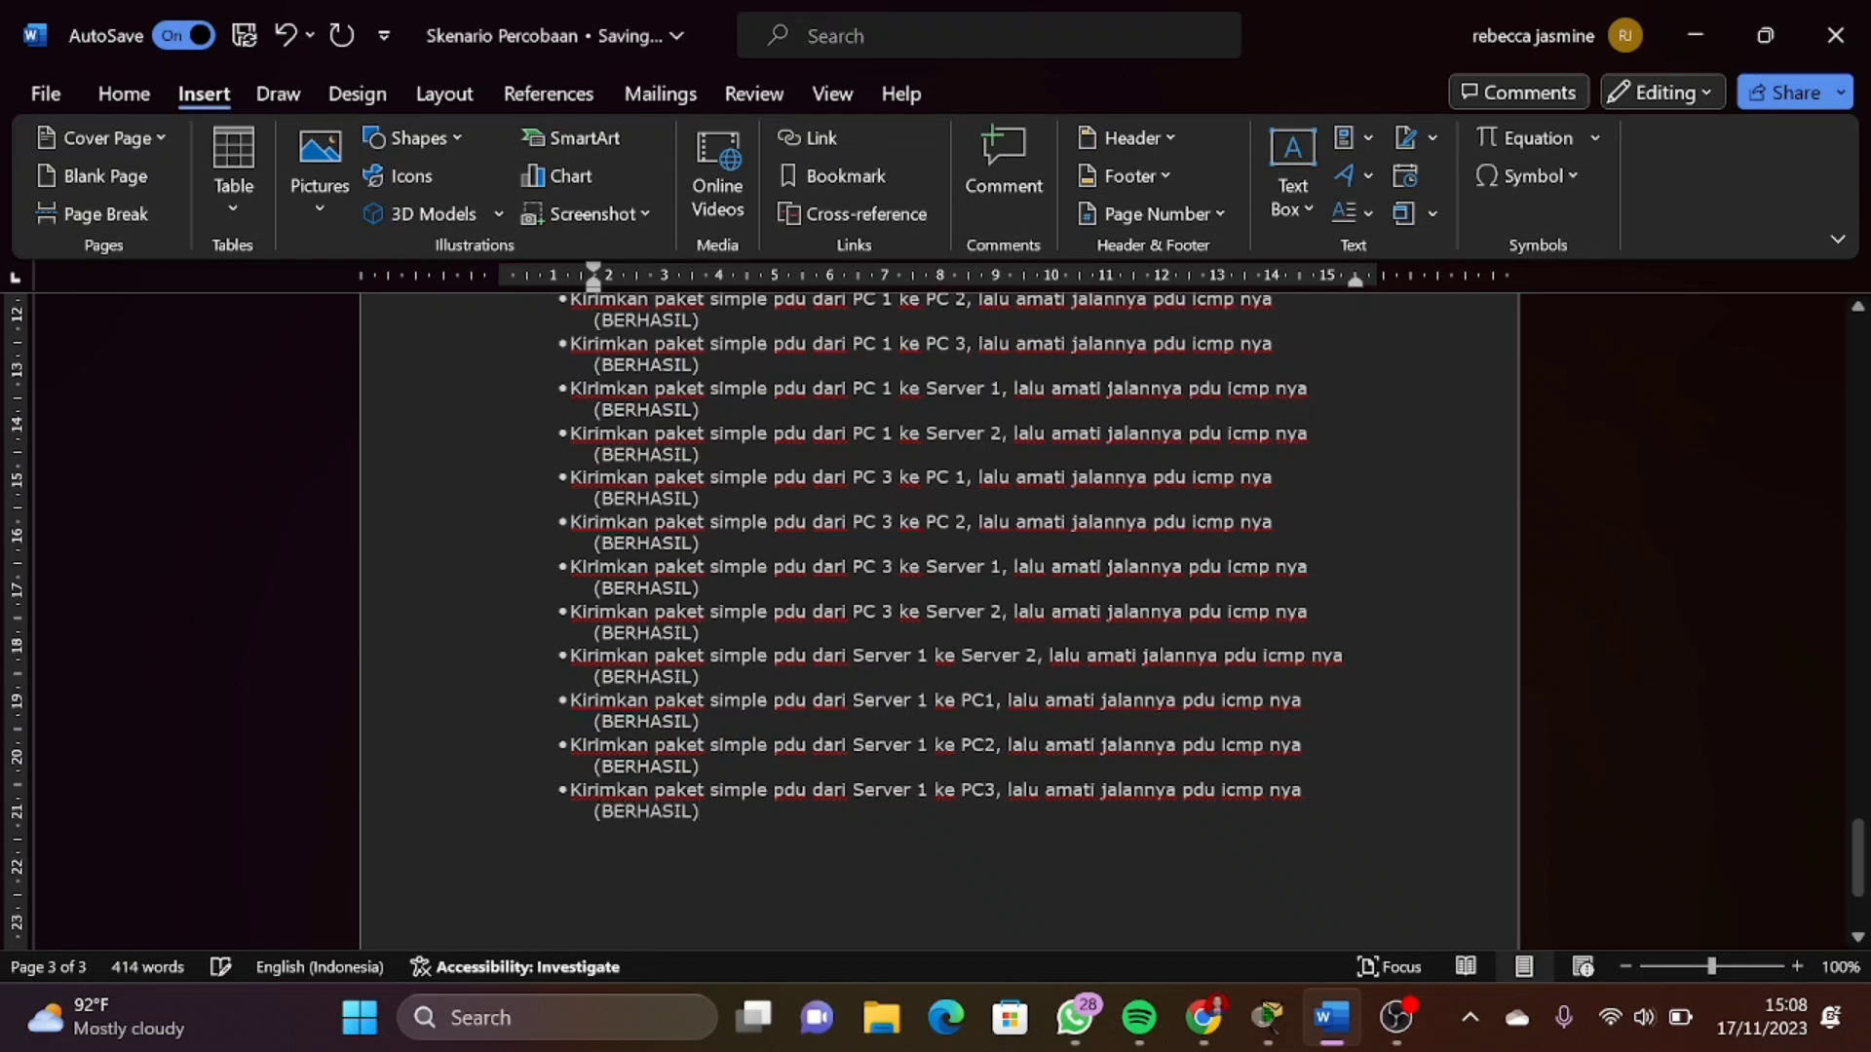
{"action": "left_click", "coordinate": [1696, 30]}
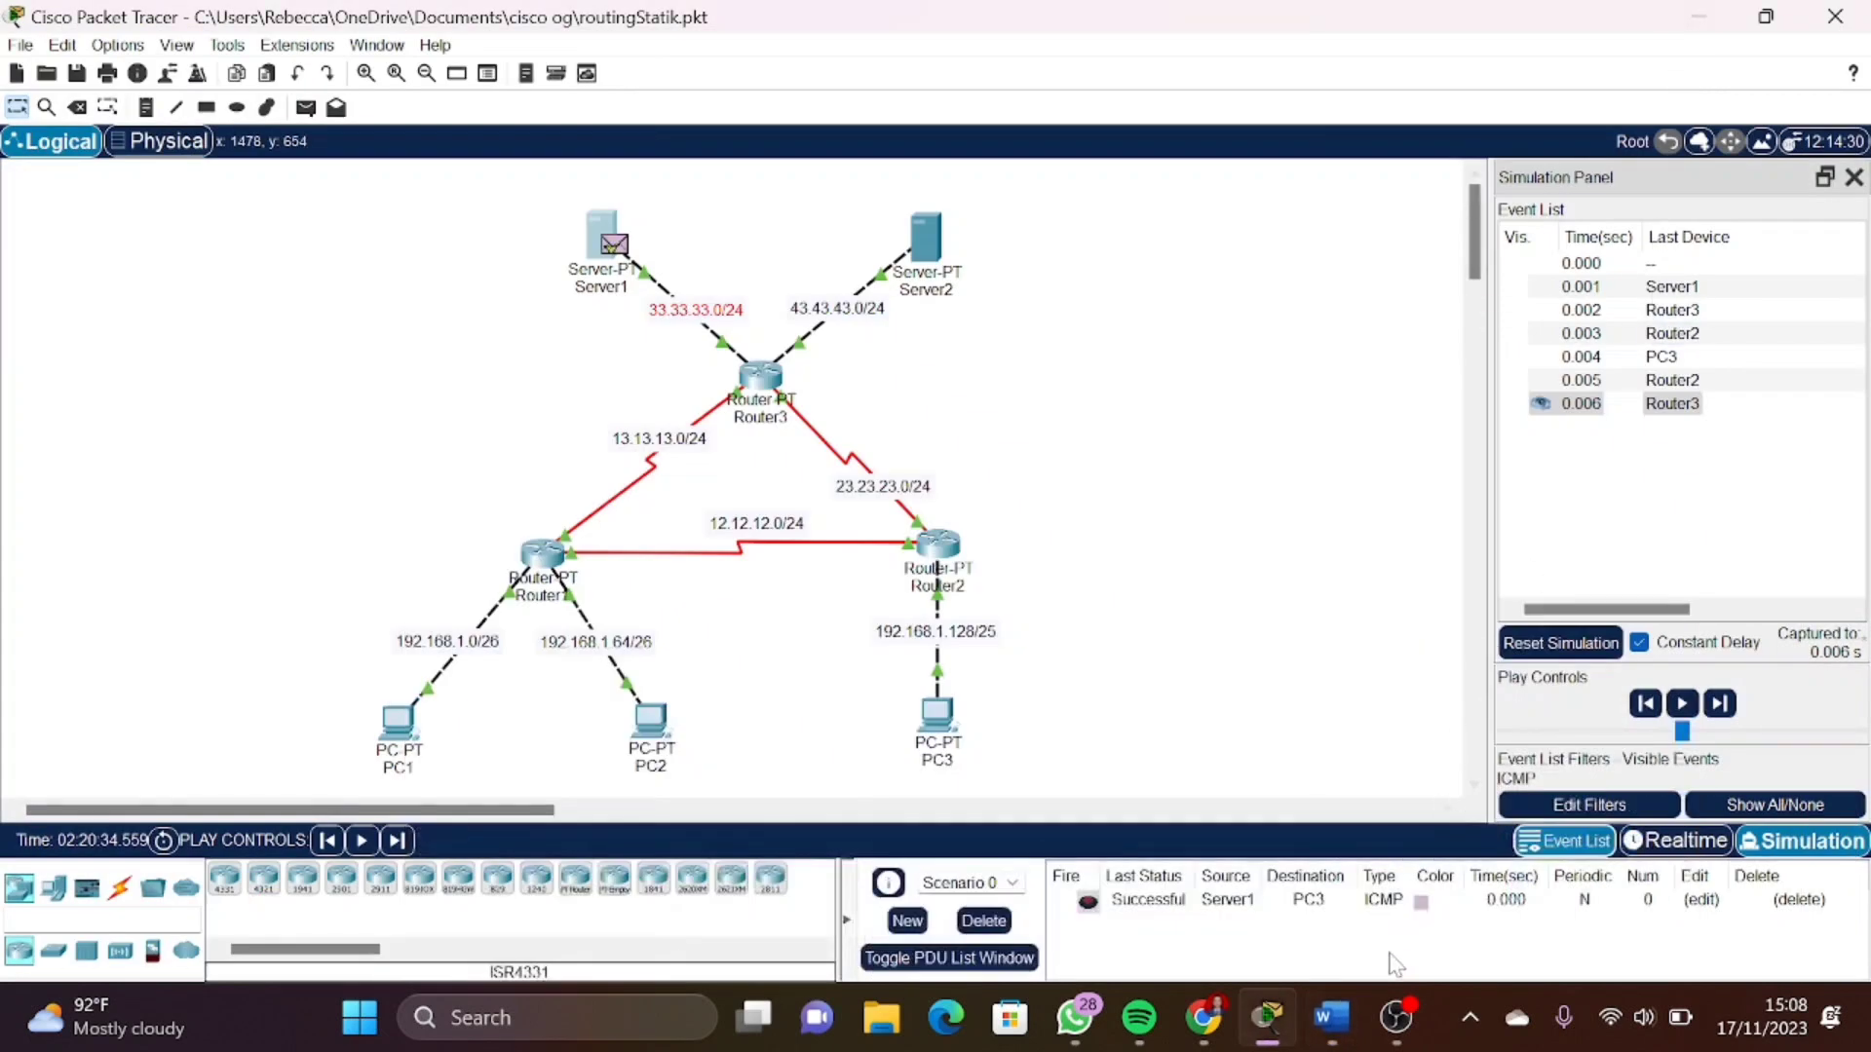
Review the simulation test list in Word, then return to Packet Tracer and switch the network to Realtime mode
{"action": "left_click", "coordinate": [1331, 1018]}
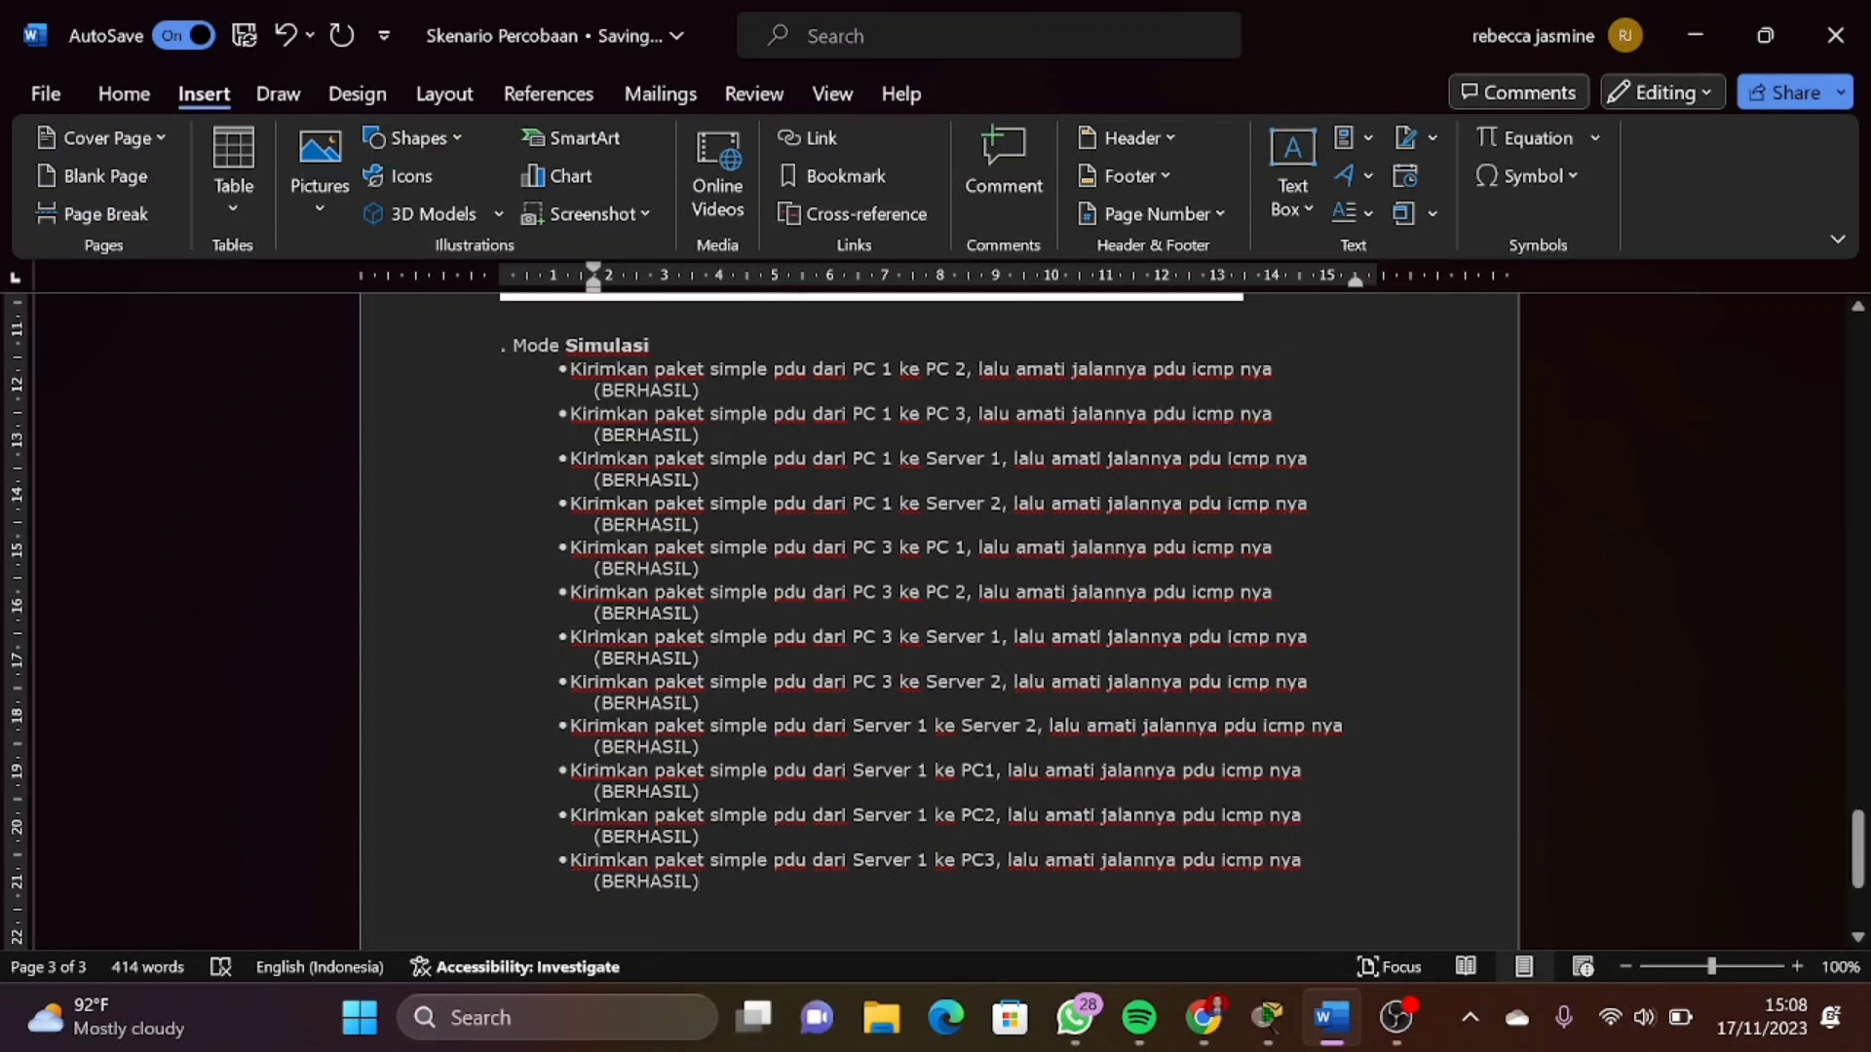
{"action": "left_click", "coordinate": [1682, 35]}
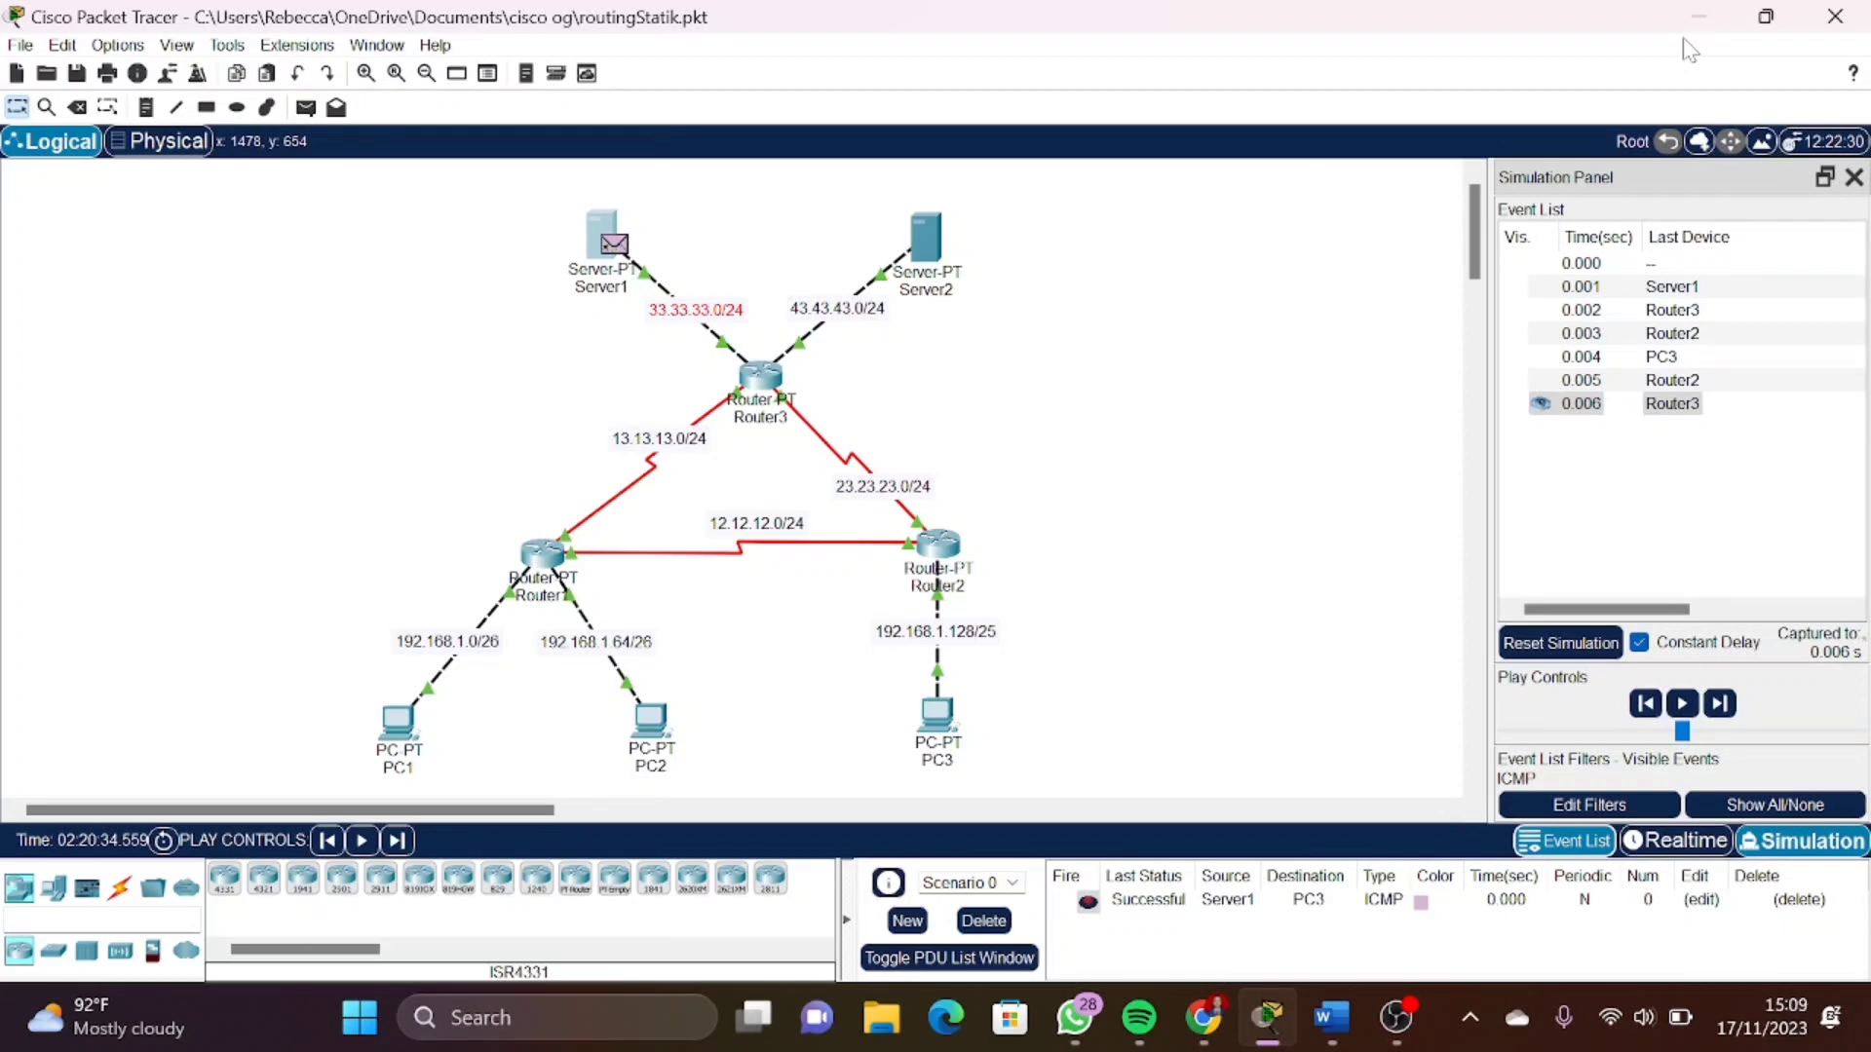
{"action": "left_click", "coordinate": [1700, 846]}
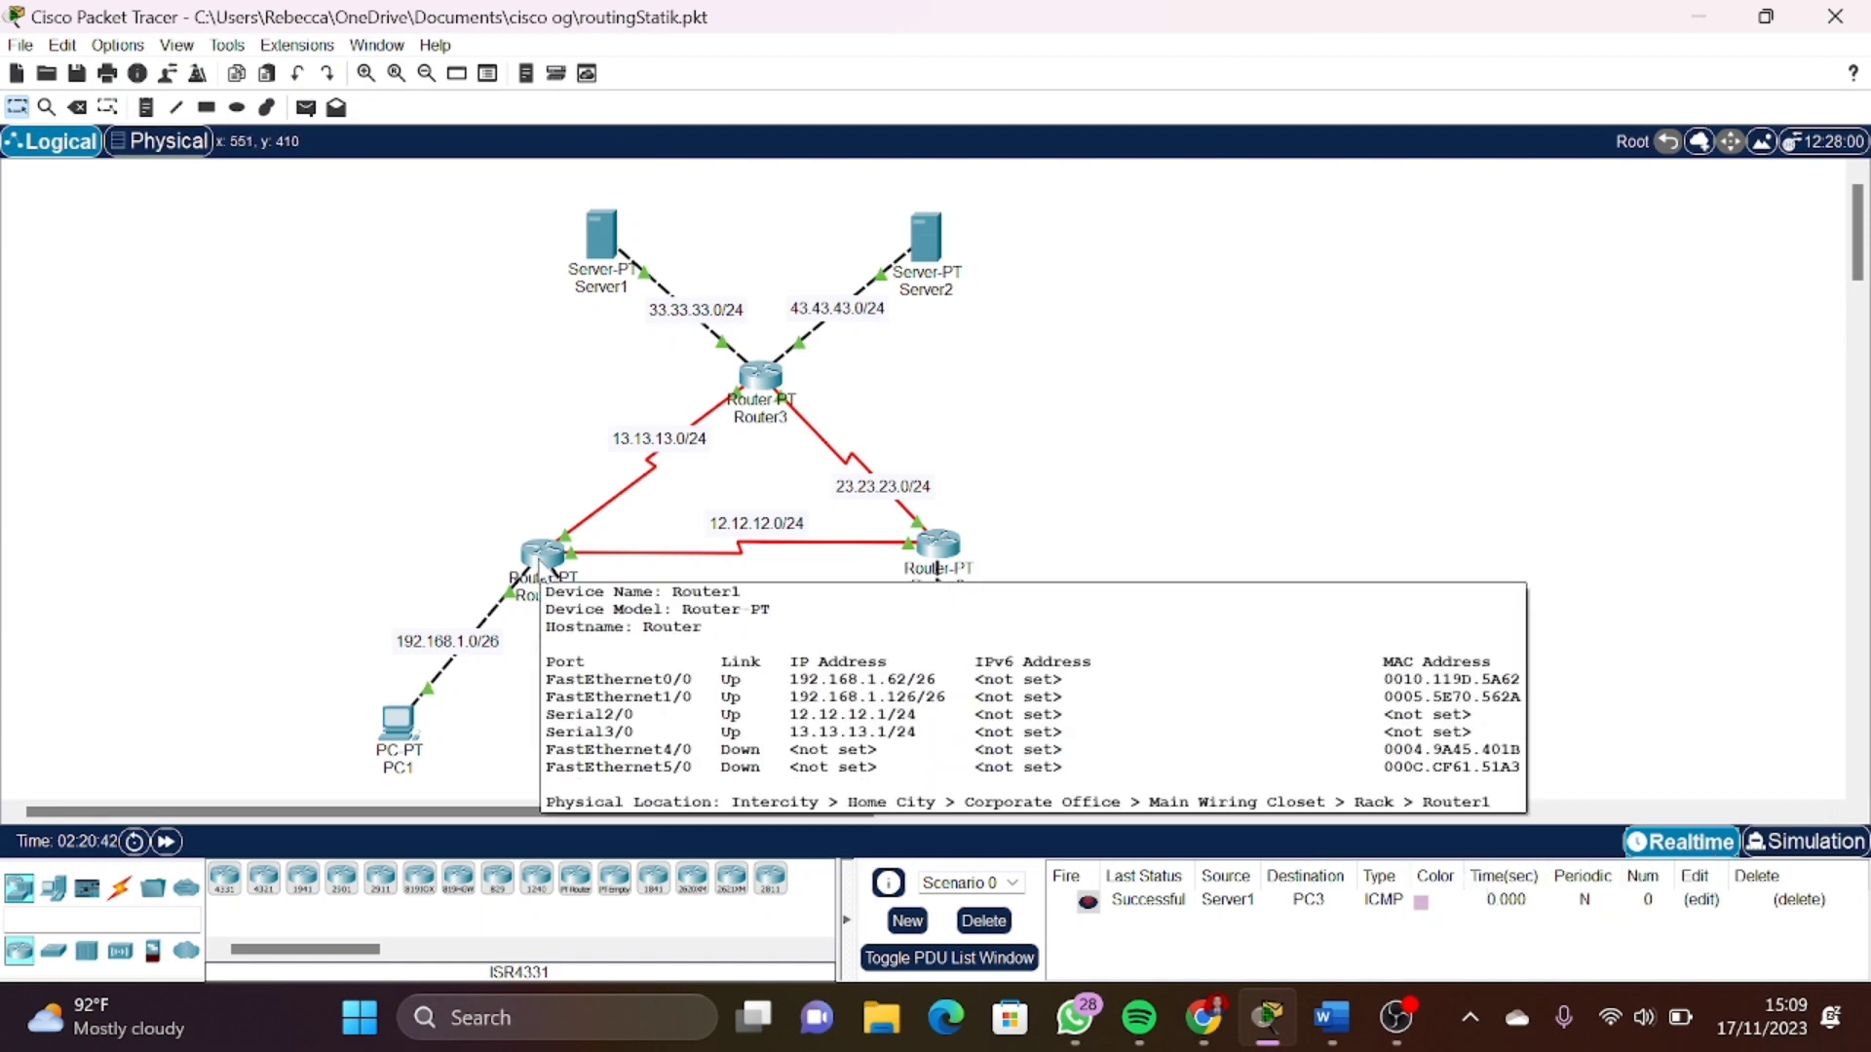
{"action": "left_click", "coordinate": [541, 561]}
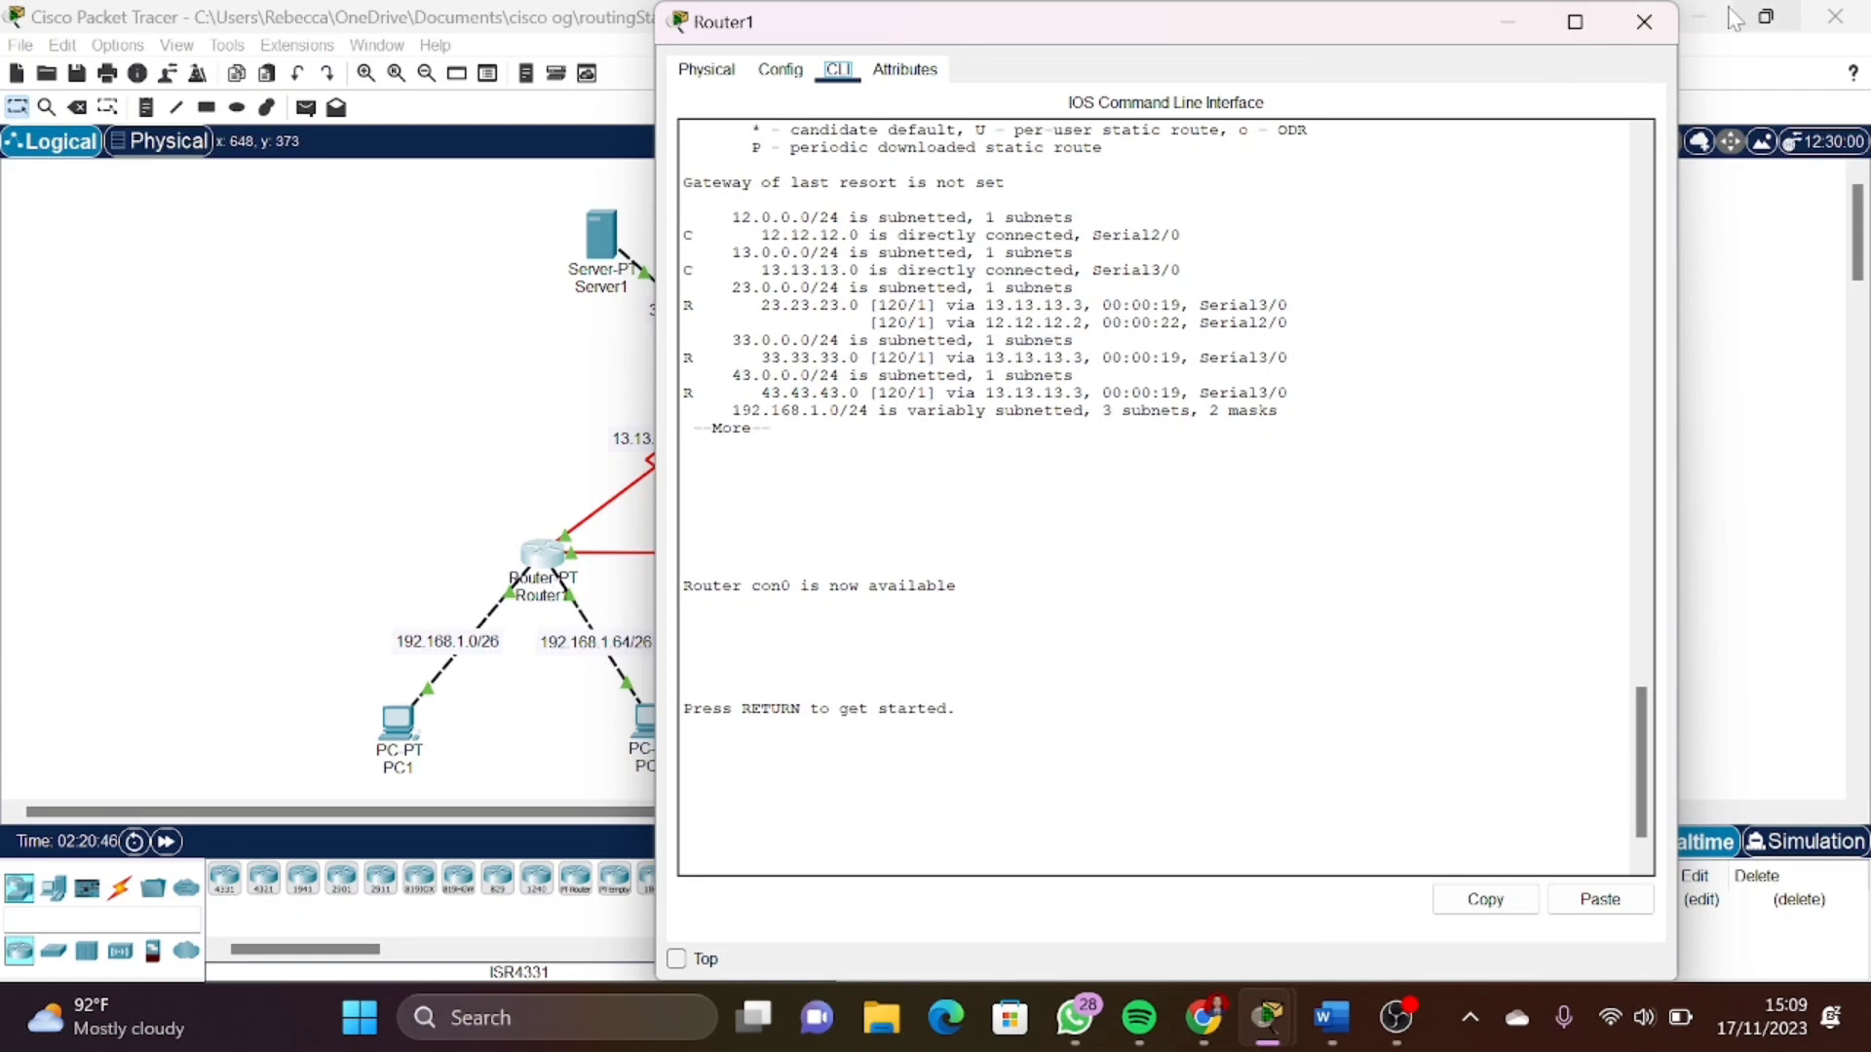
{"action": "left_click", "coordinate": [1643, 22]}
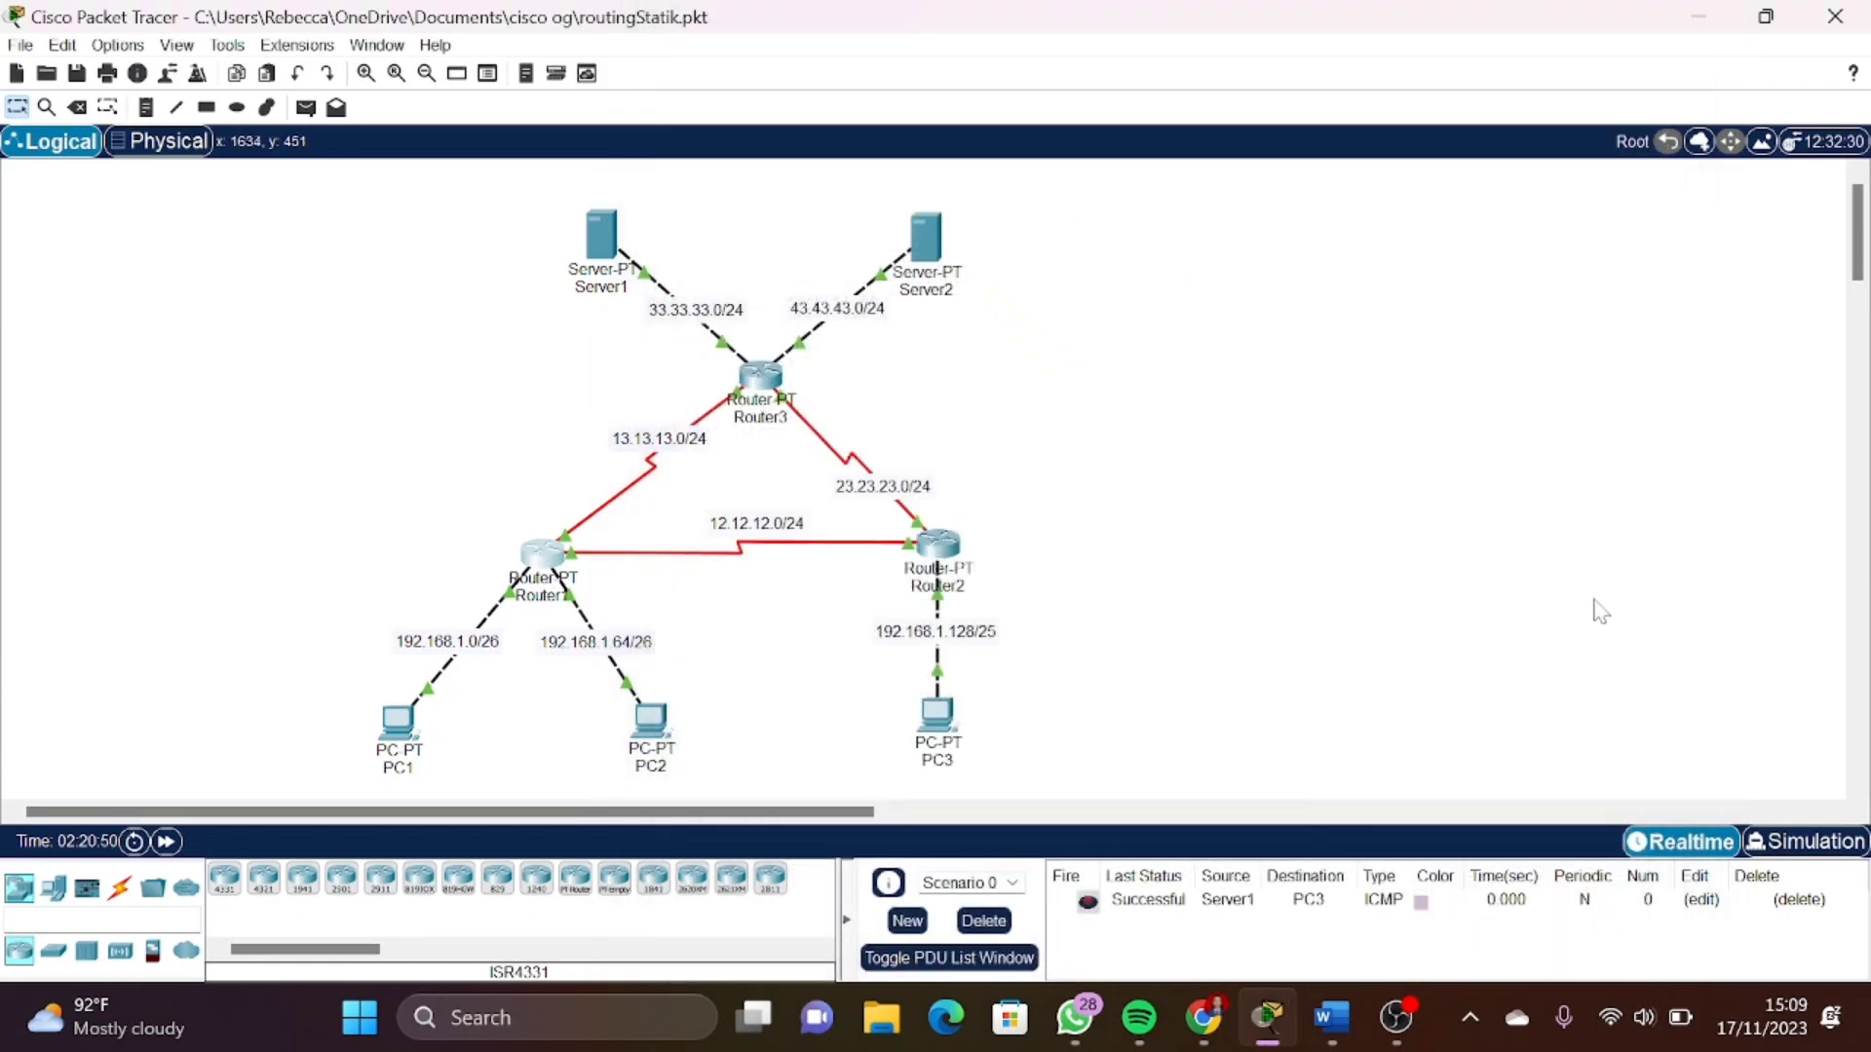
{"action": "left_click", "coordinate": [1397, 1017]}
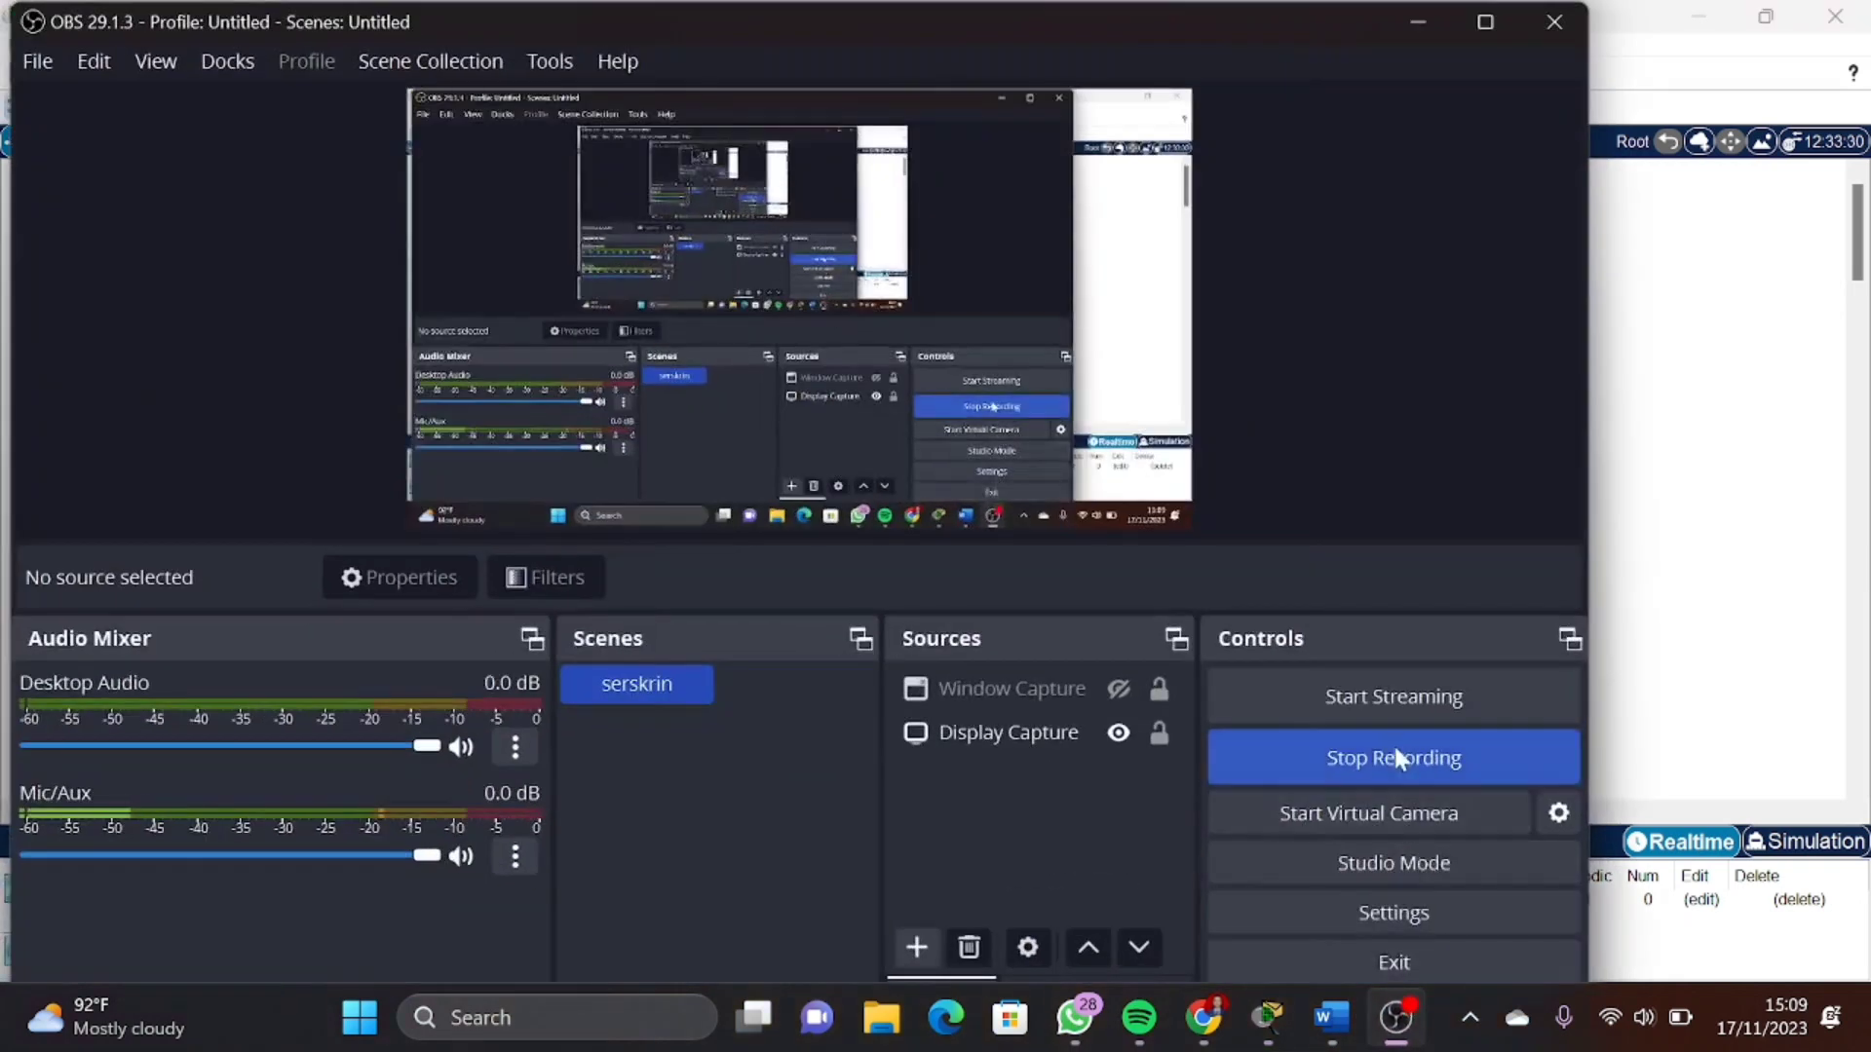
{"action": "left_click", "coordinate": [1397, 758]}
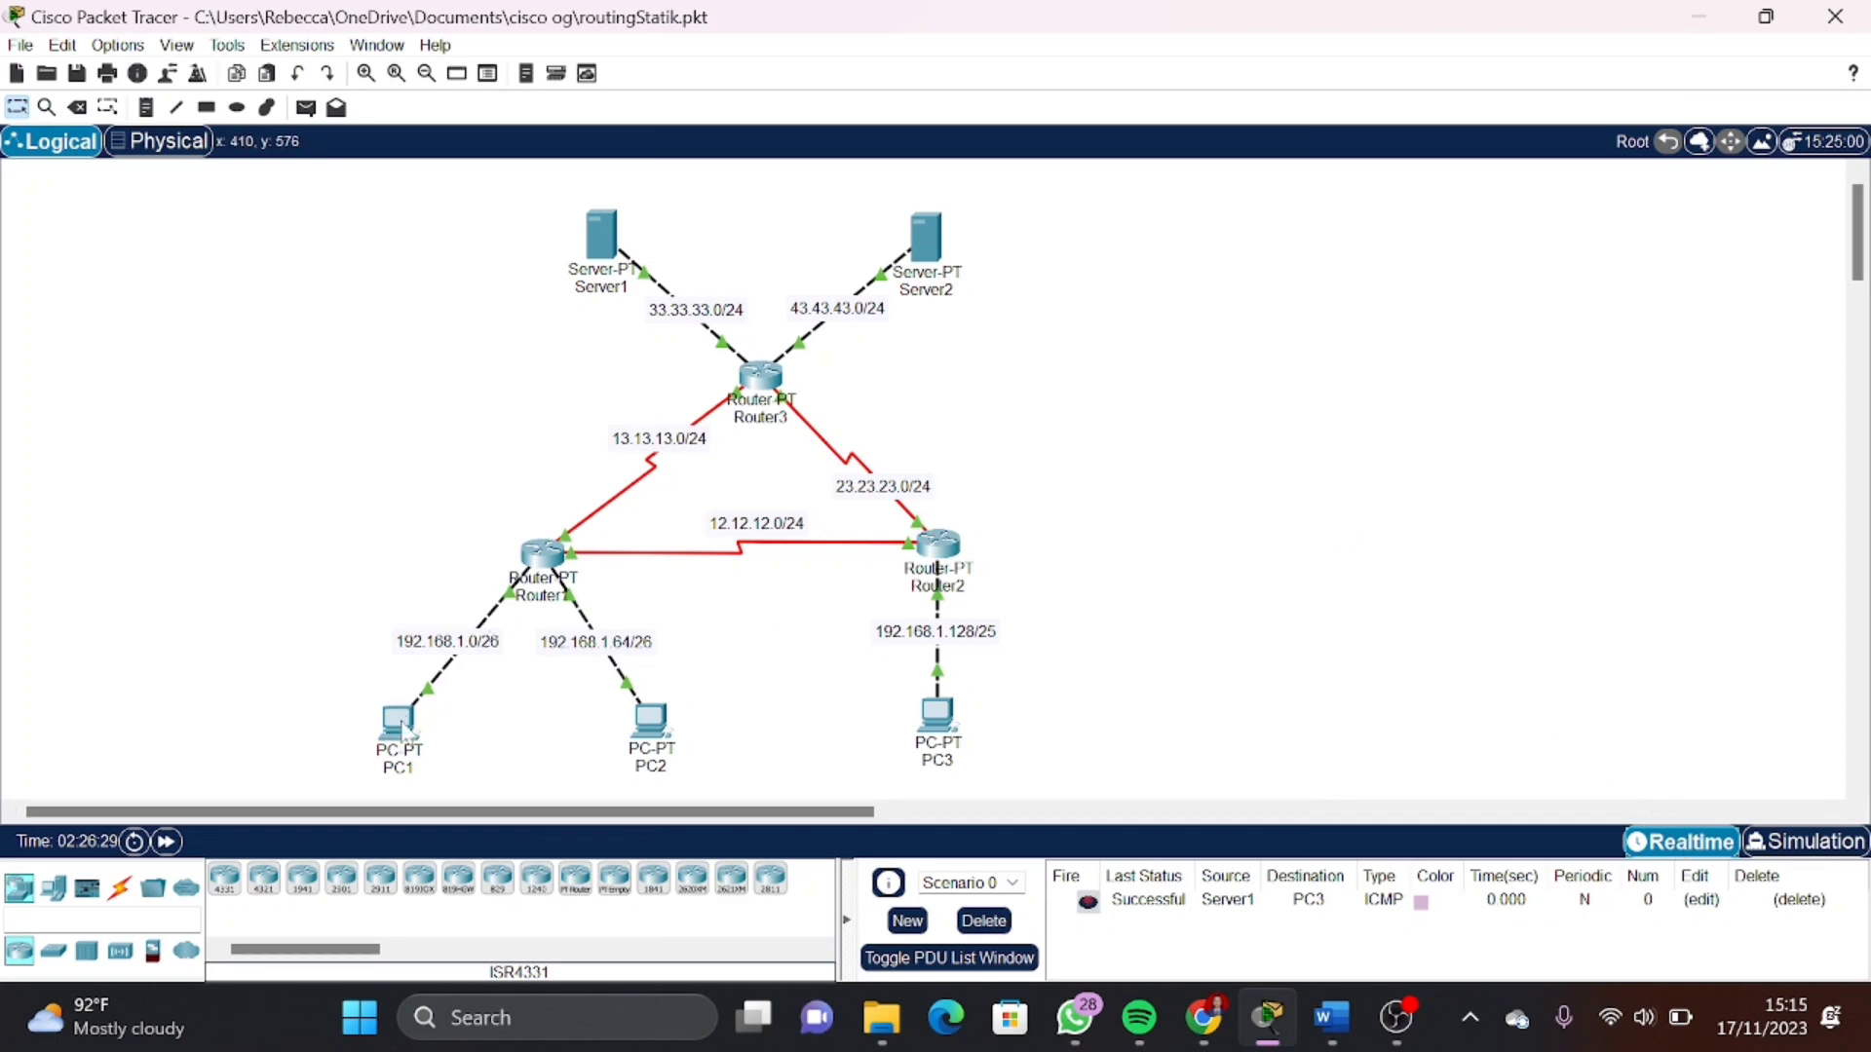
Open PC1's Command Prompt beside the topology, trace the route to Server1 at 33.33.33.1 and check its hops
{"action": "mouse_move", "coordinate": [402, 727]}
{"action": "left_click", "coordinate": [401, 727]}
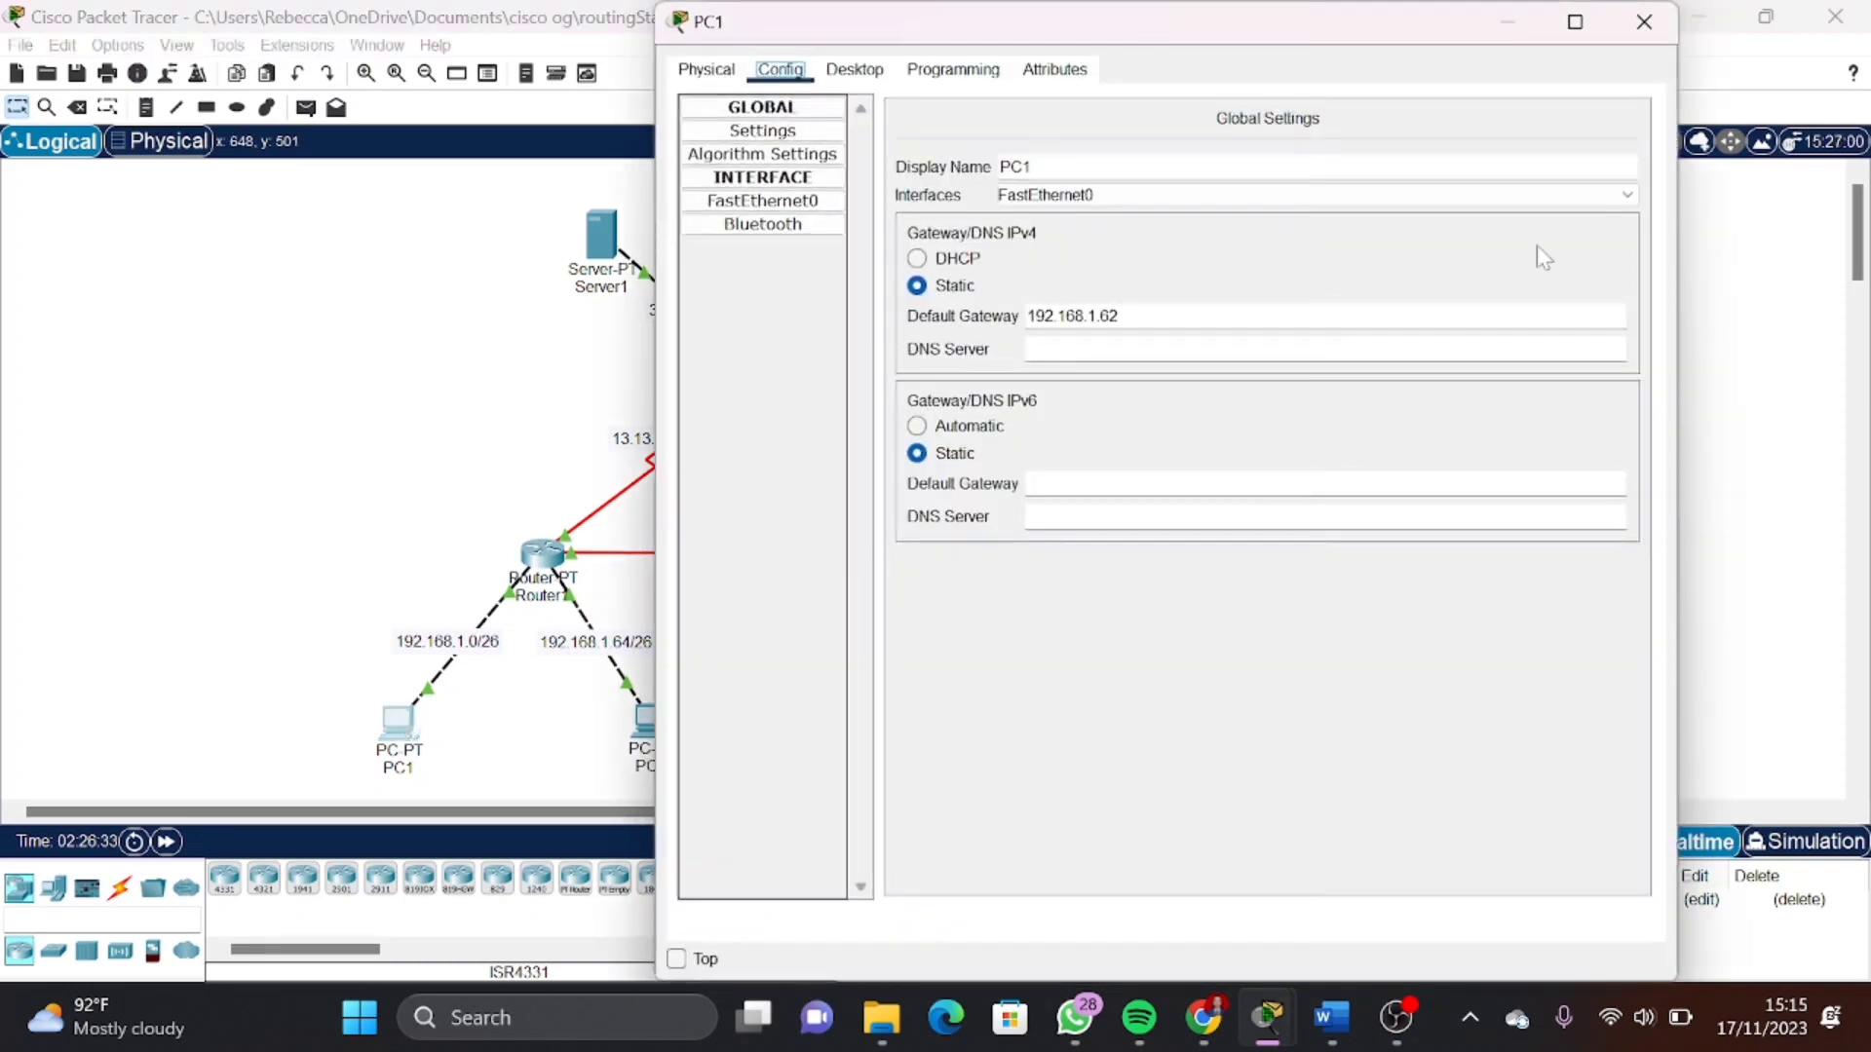
{"action": "left_click", "coordinate": [855, 70]}
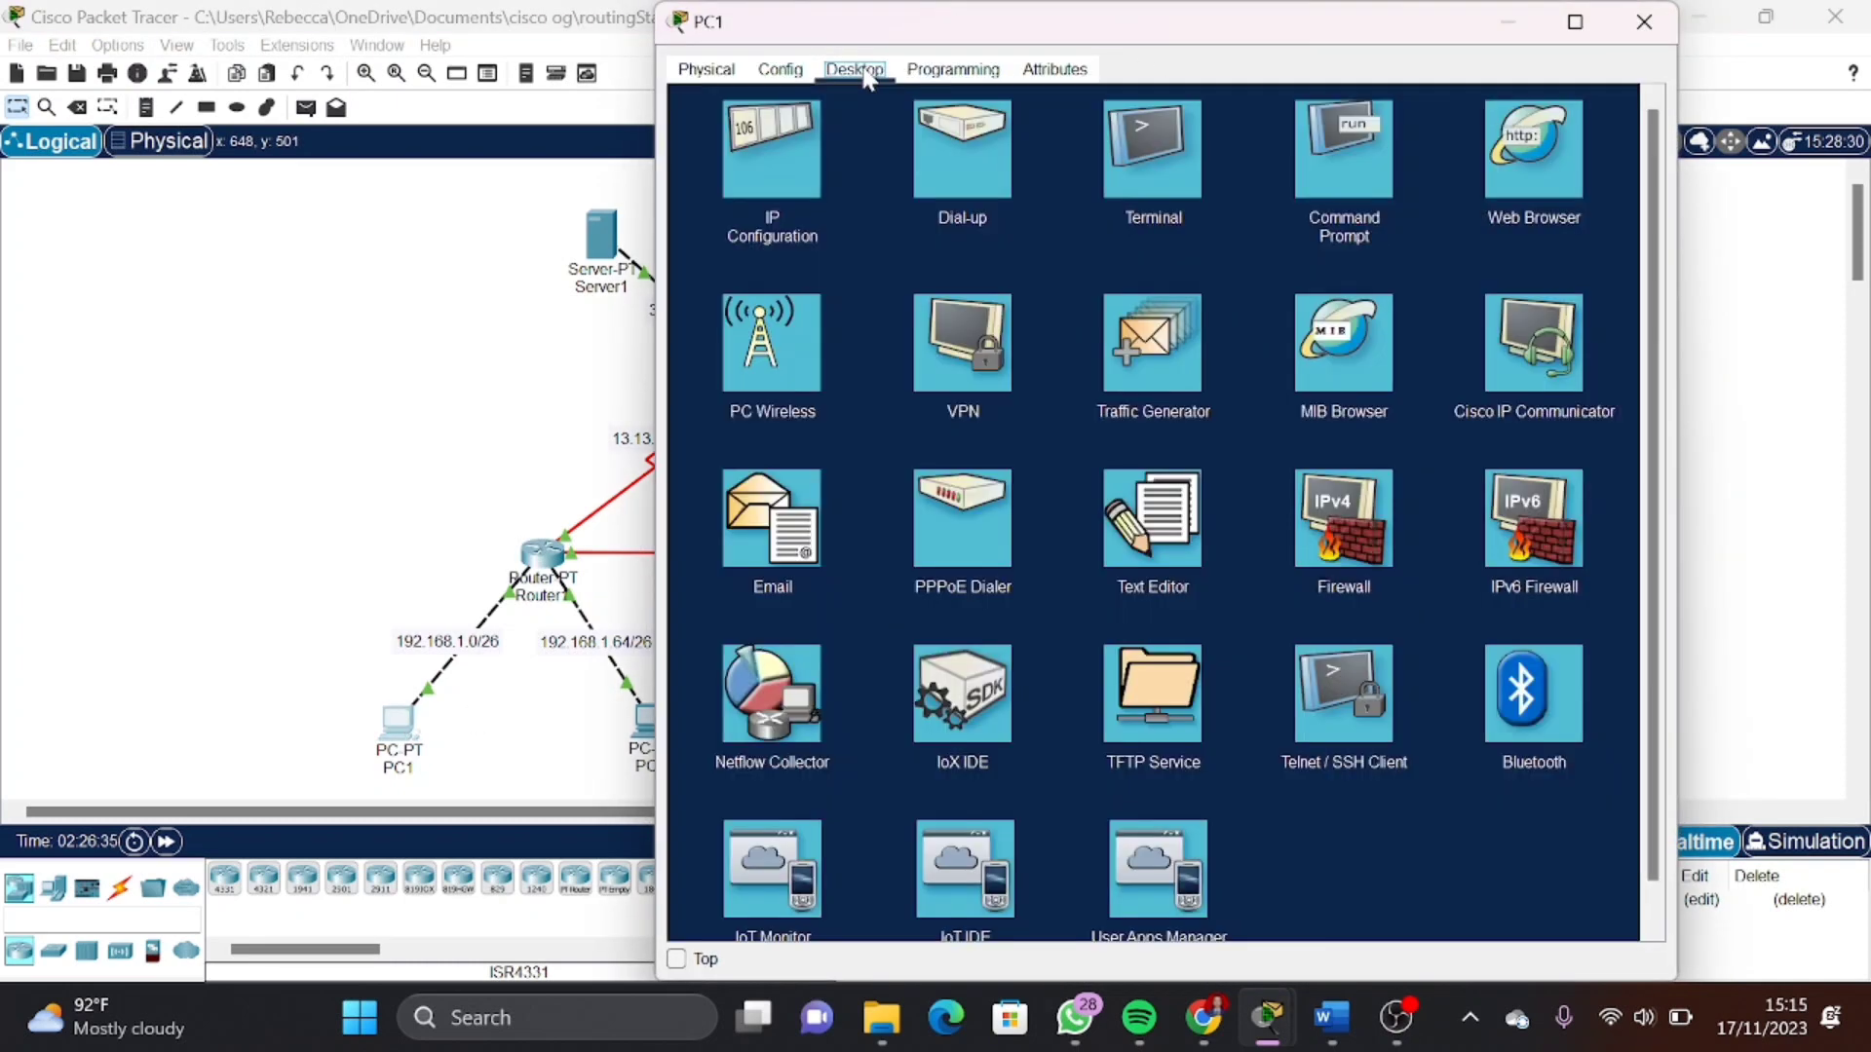
{"action": "left_click", "coordinate": [1362, 181]}
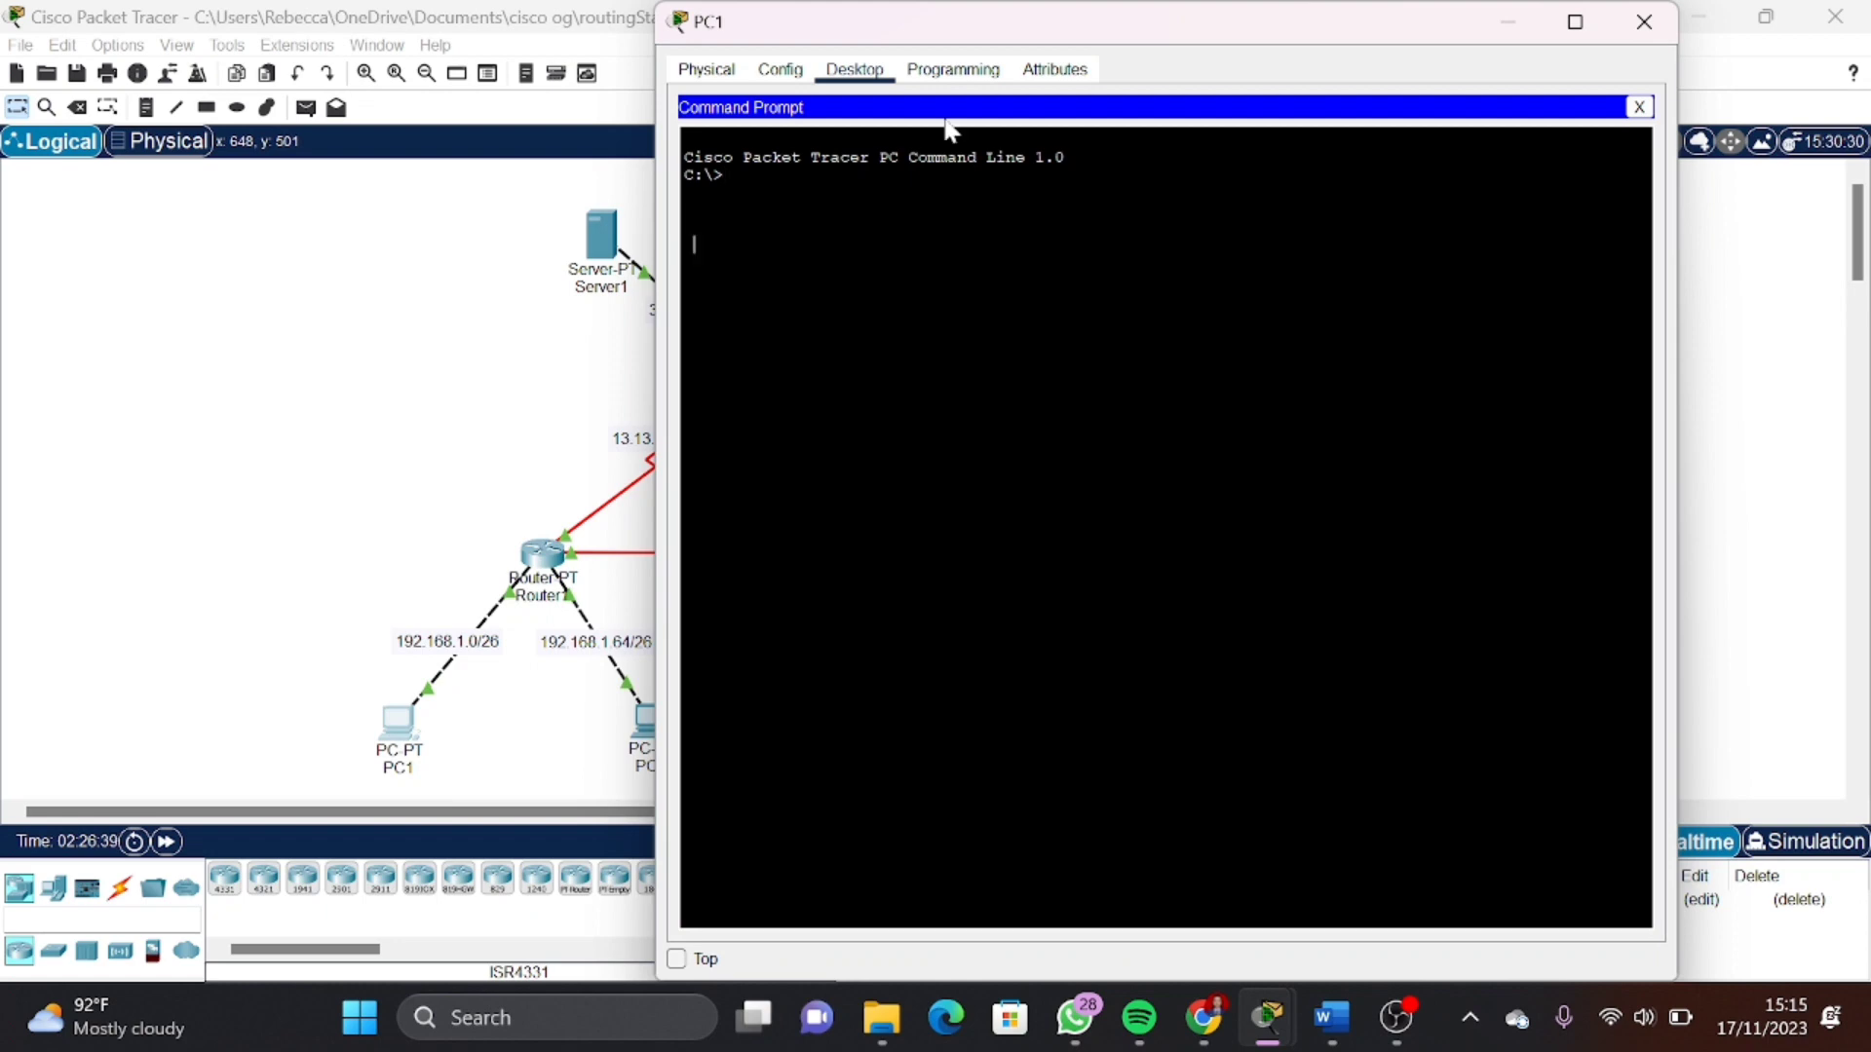
{"action": "type", "text": "TRACERT"}
{"action": "left_click_drag", "start_coordinate": [996, 35], "coordinate": [1357, 97]}
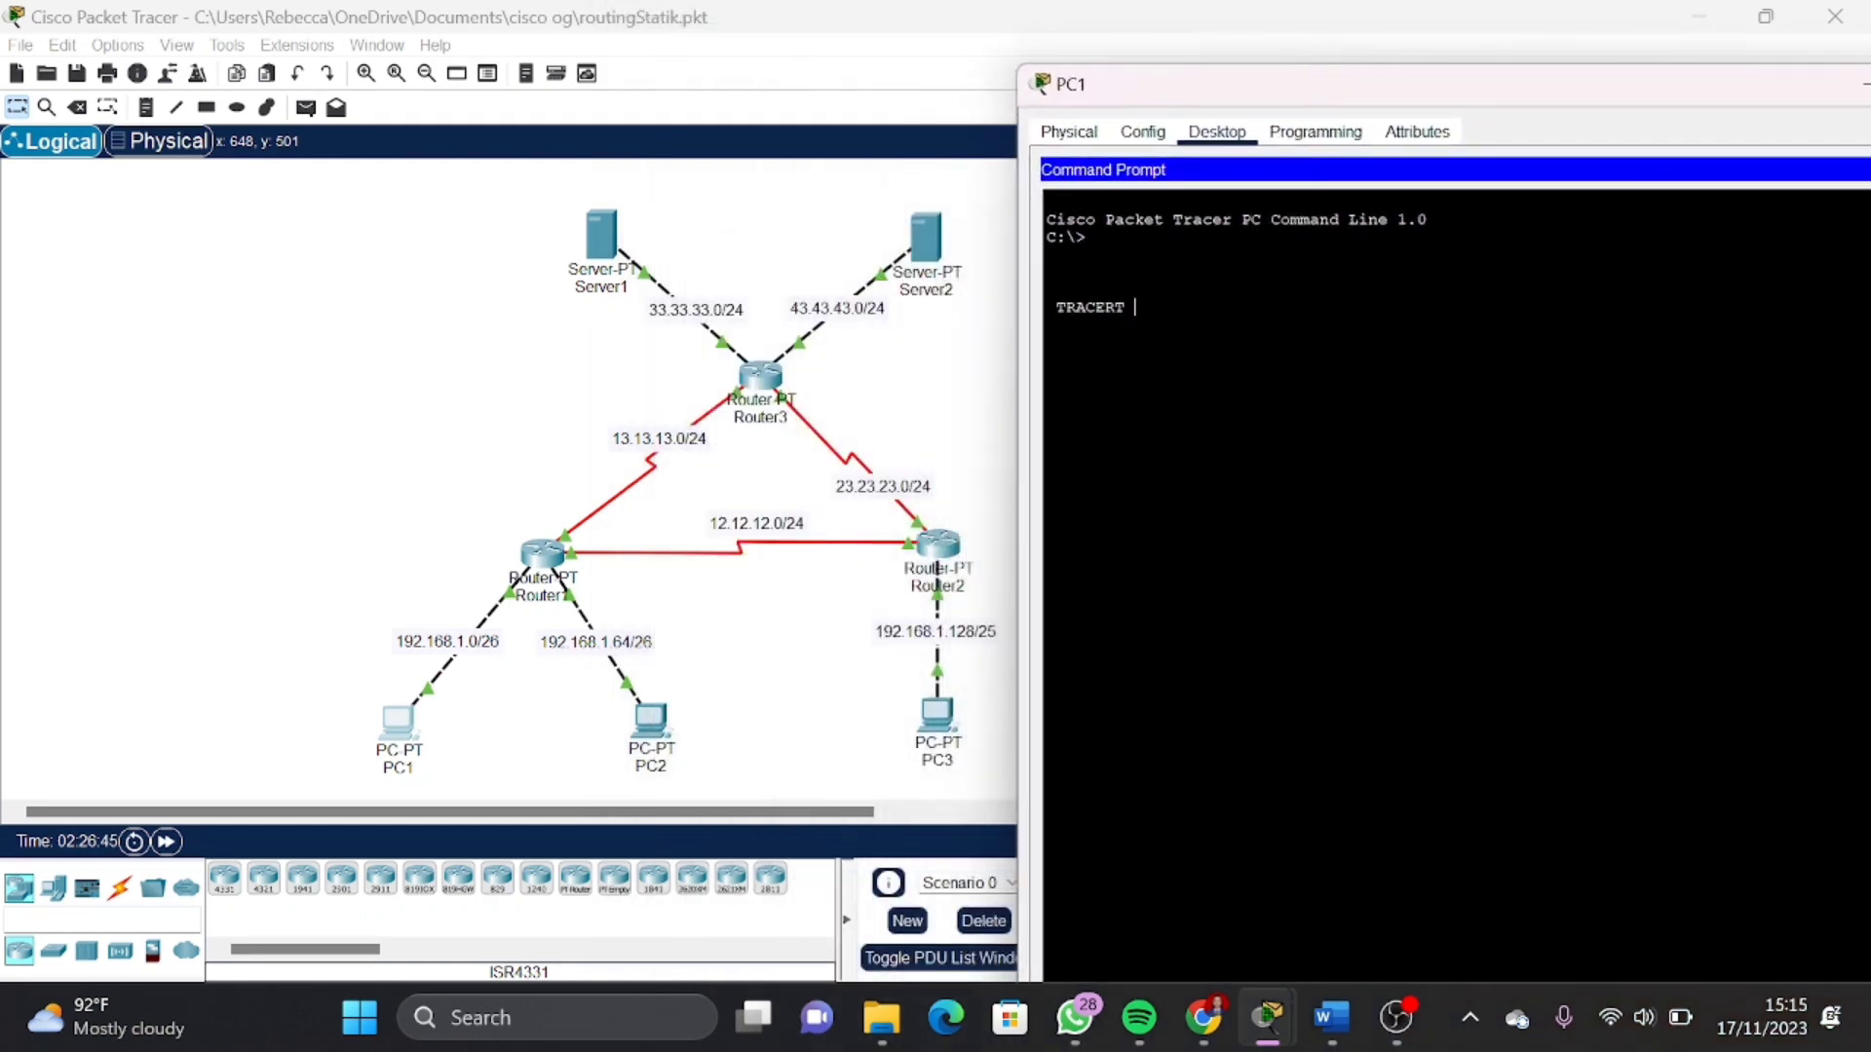
{"action": "type", "text": "ACERT 33.33.33.1"}
{"action": "key", "text": "Return"}
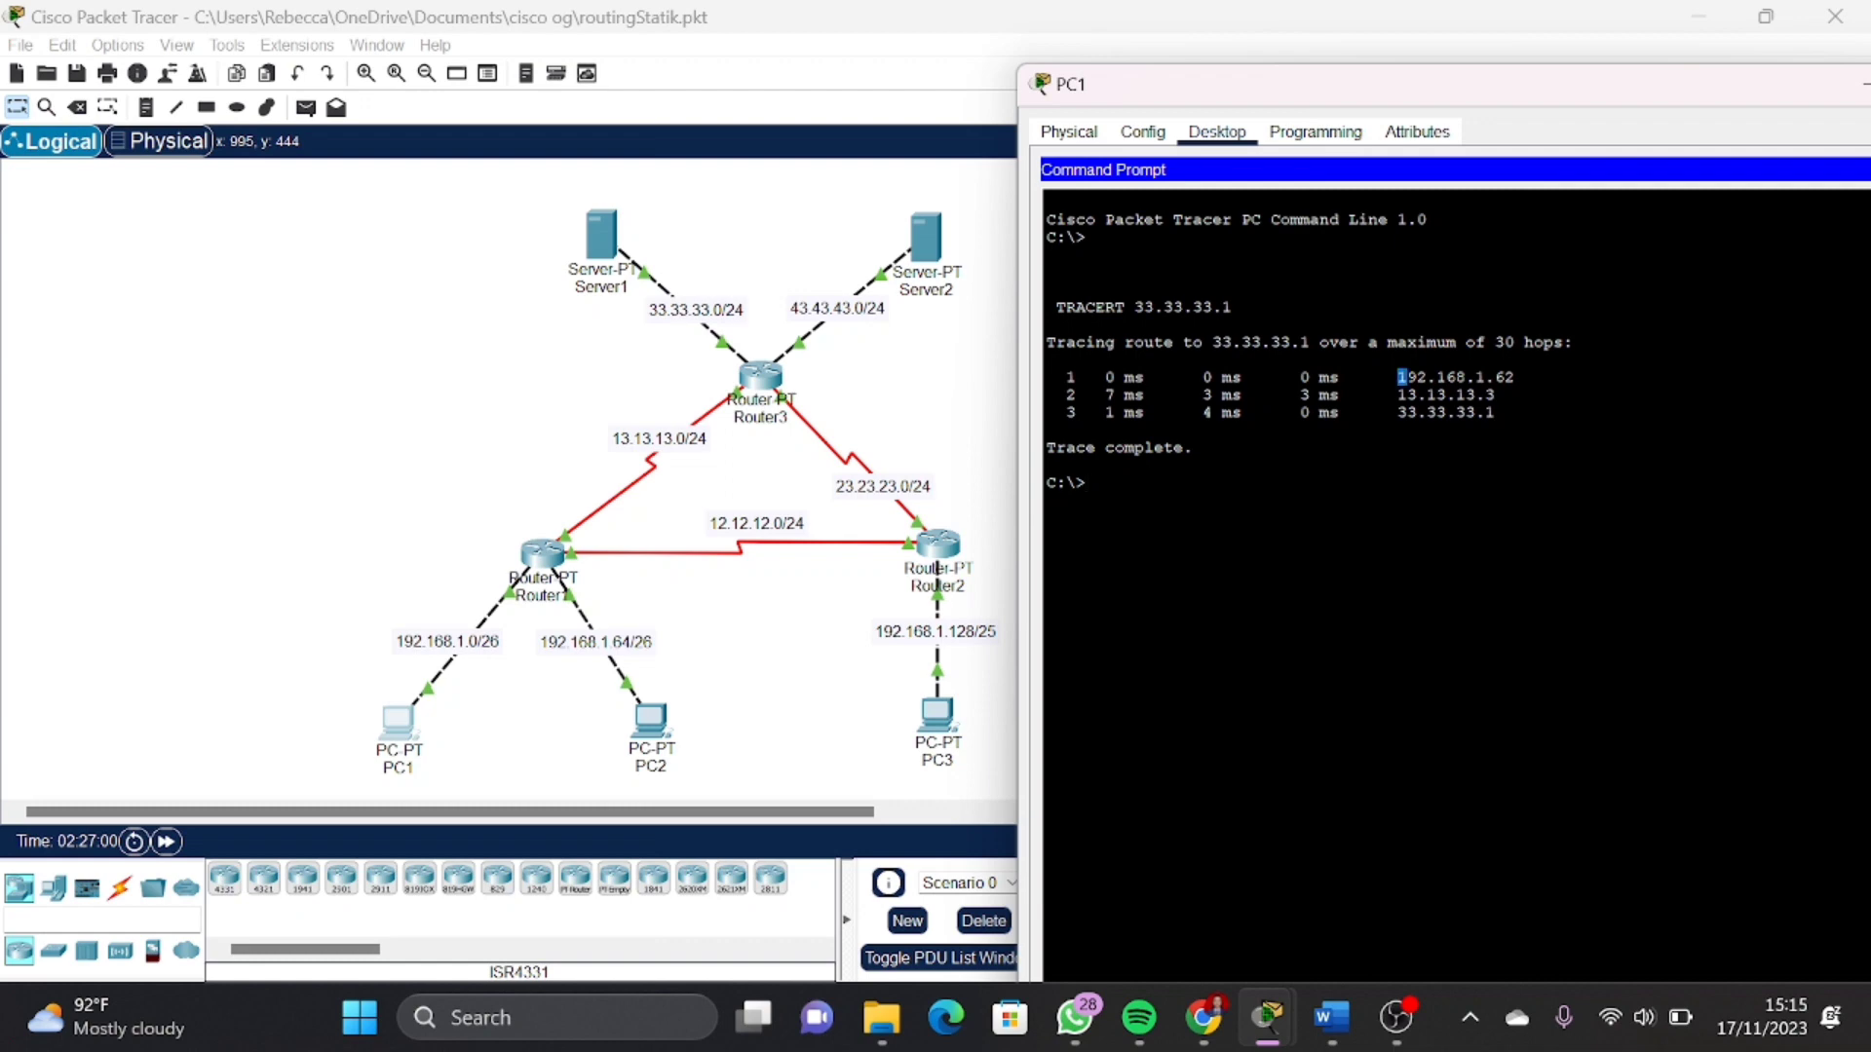
{"action": "left_click_drag", "start_coordinate": [1405, 377], "coordinate": [1516, 377]}
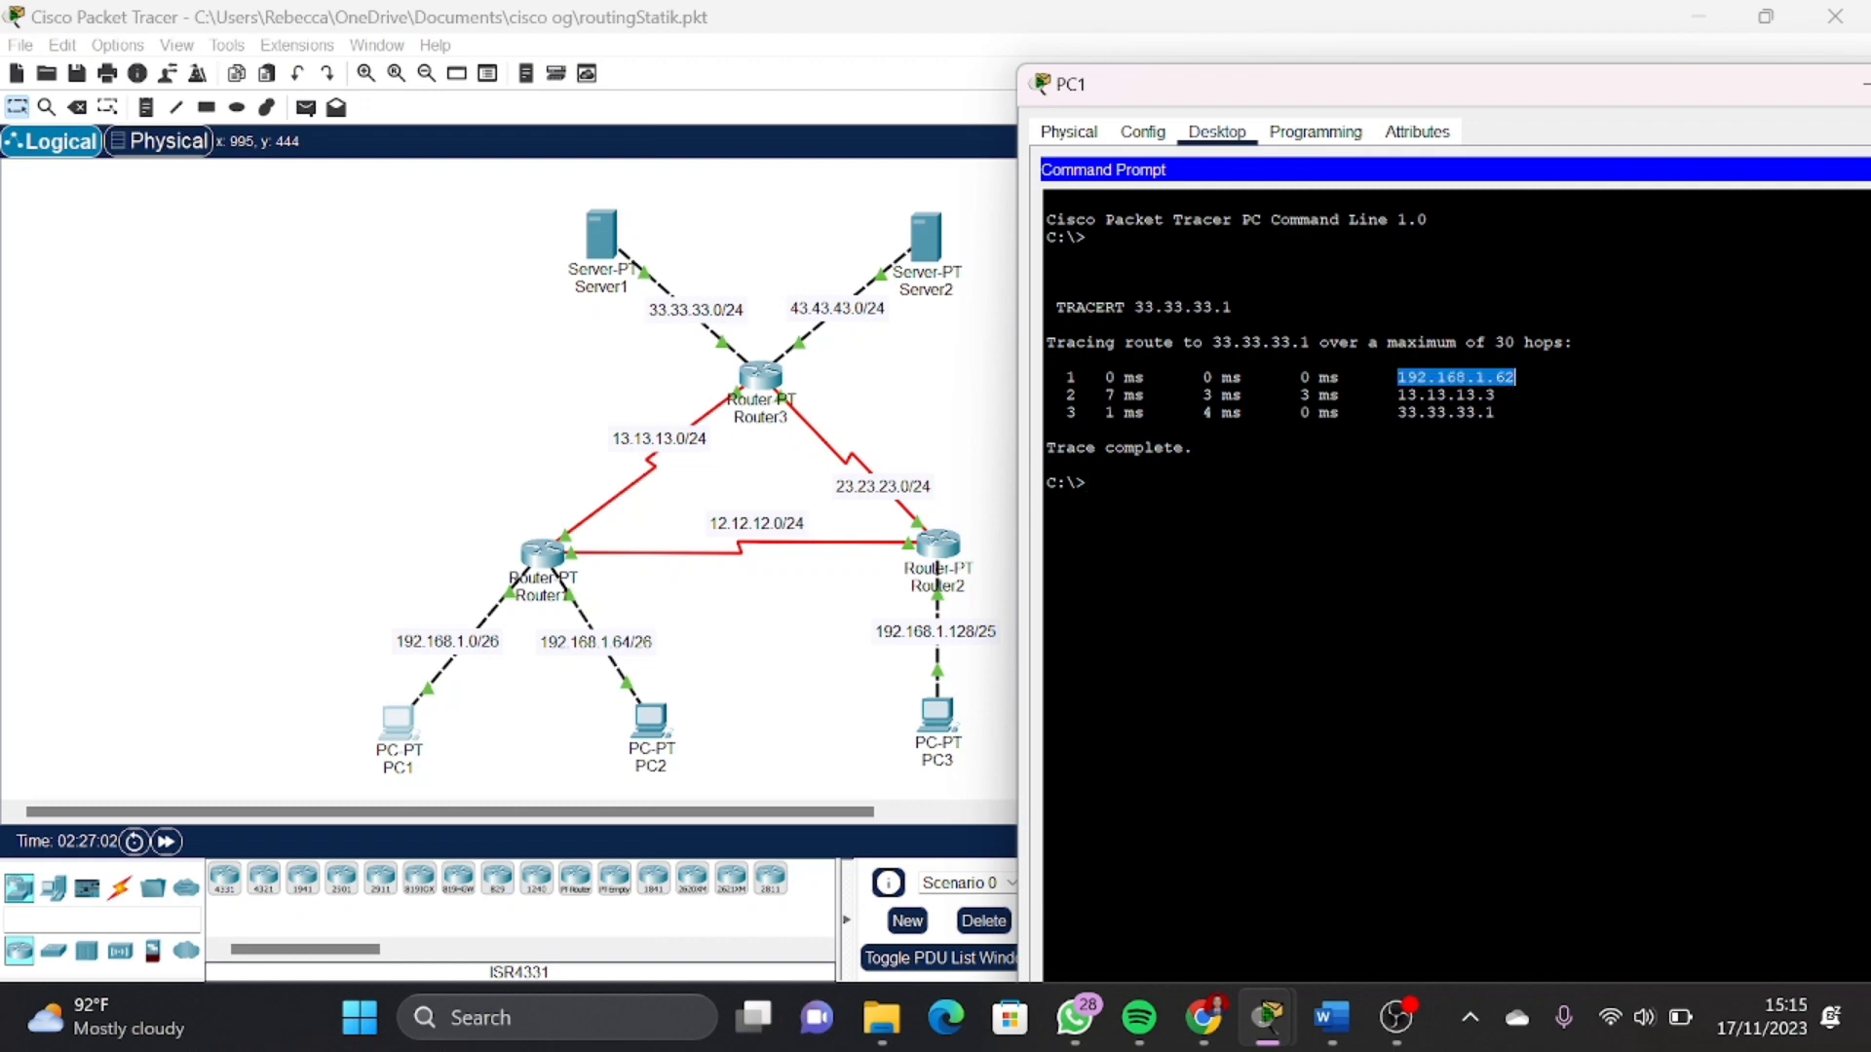
{"action": "mouse_move", "coordinate": [1398, 395]}
{"action": "left_mouse_down"}
{"action": "mouse_move", "coordinate": [1494, 395]}
{"action": "mouse_move", "coordinate": [1397, 413]}
{"action": "left_mouse_up"}
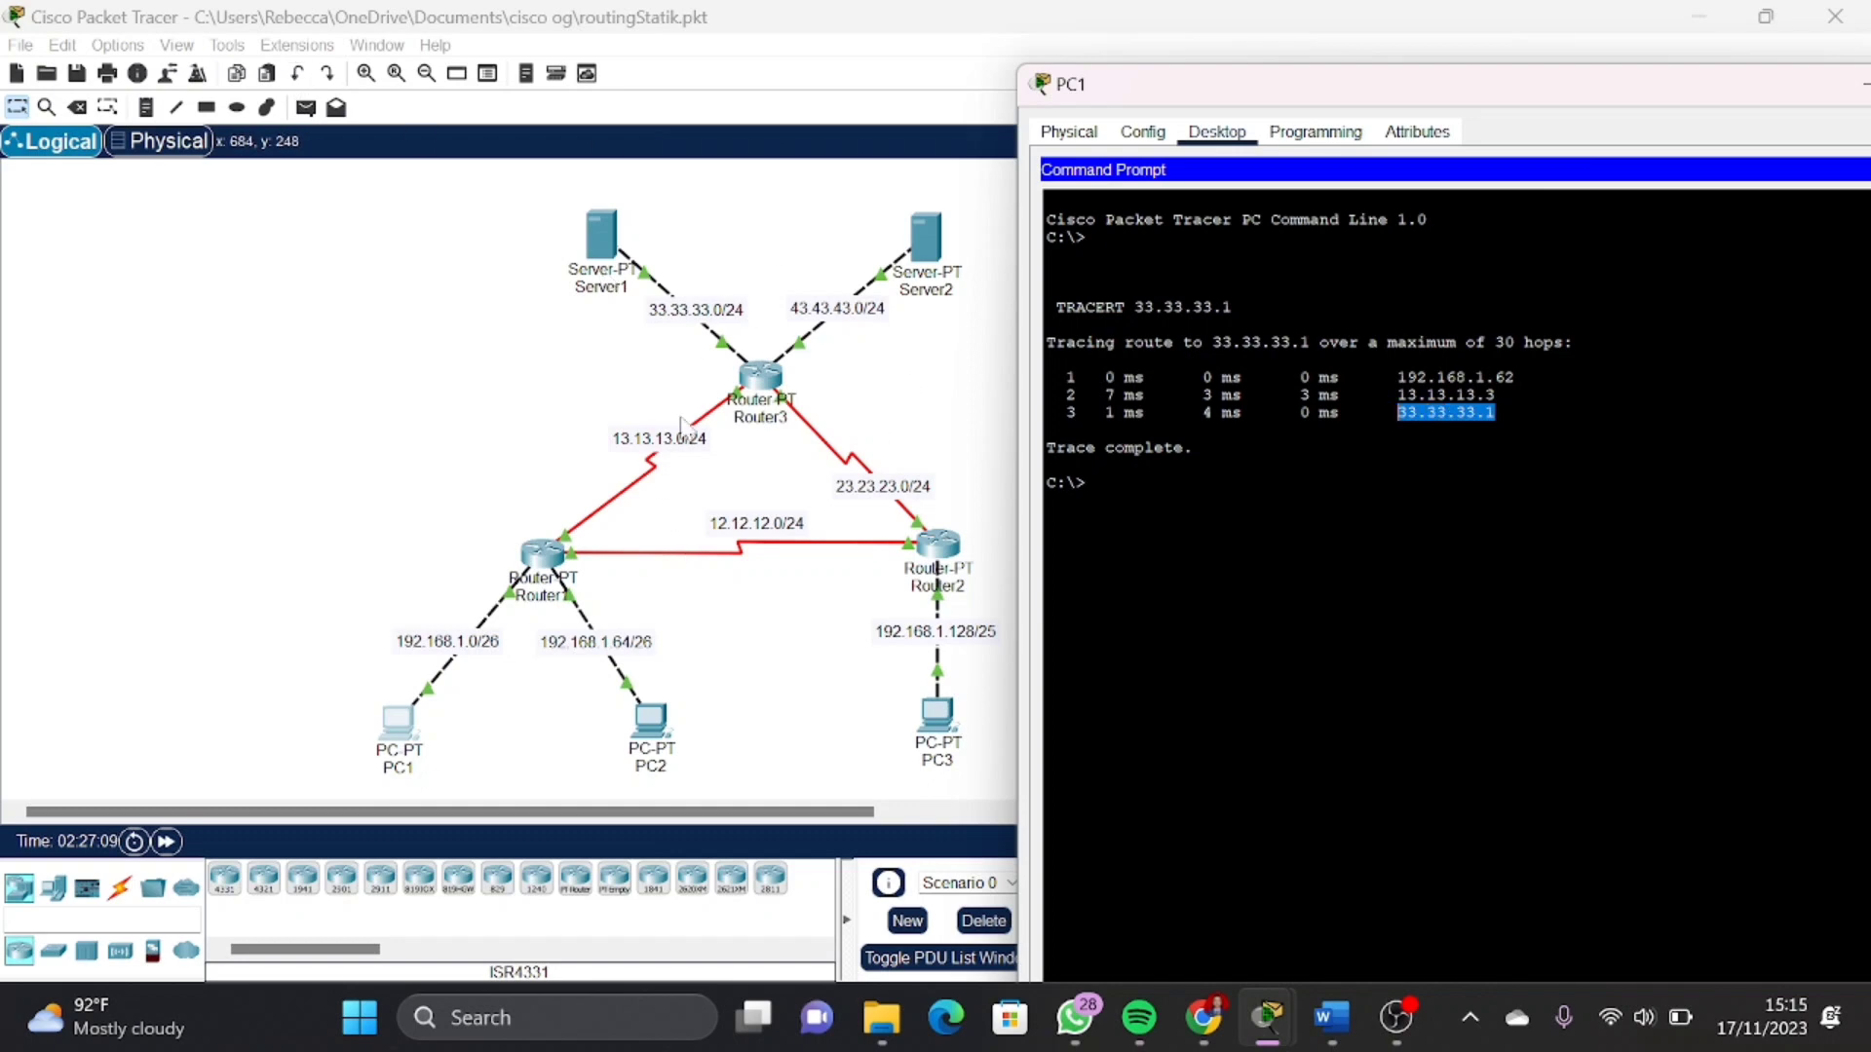
Trace the route from PC1 to Server2 at 43.43.43.1 and check the hop addresses against the topology
{"action": "left_click", "coordinate": [1093, 485]}
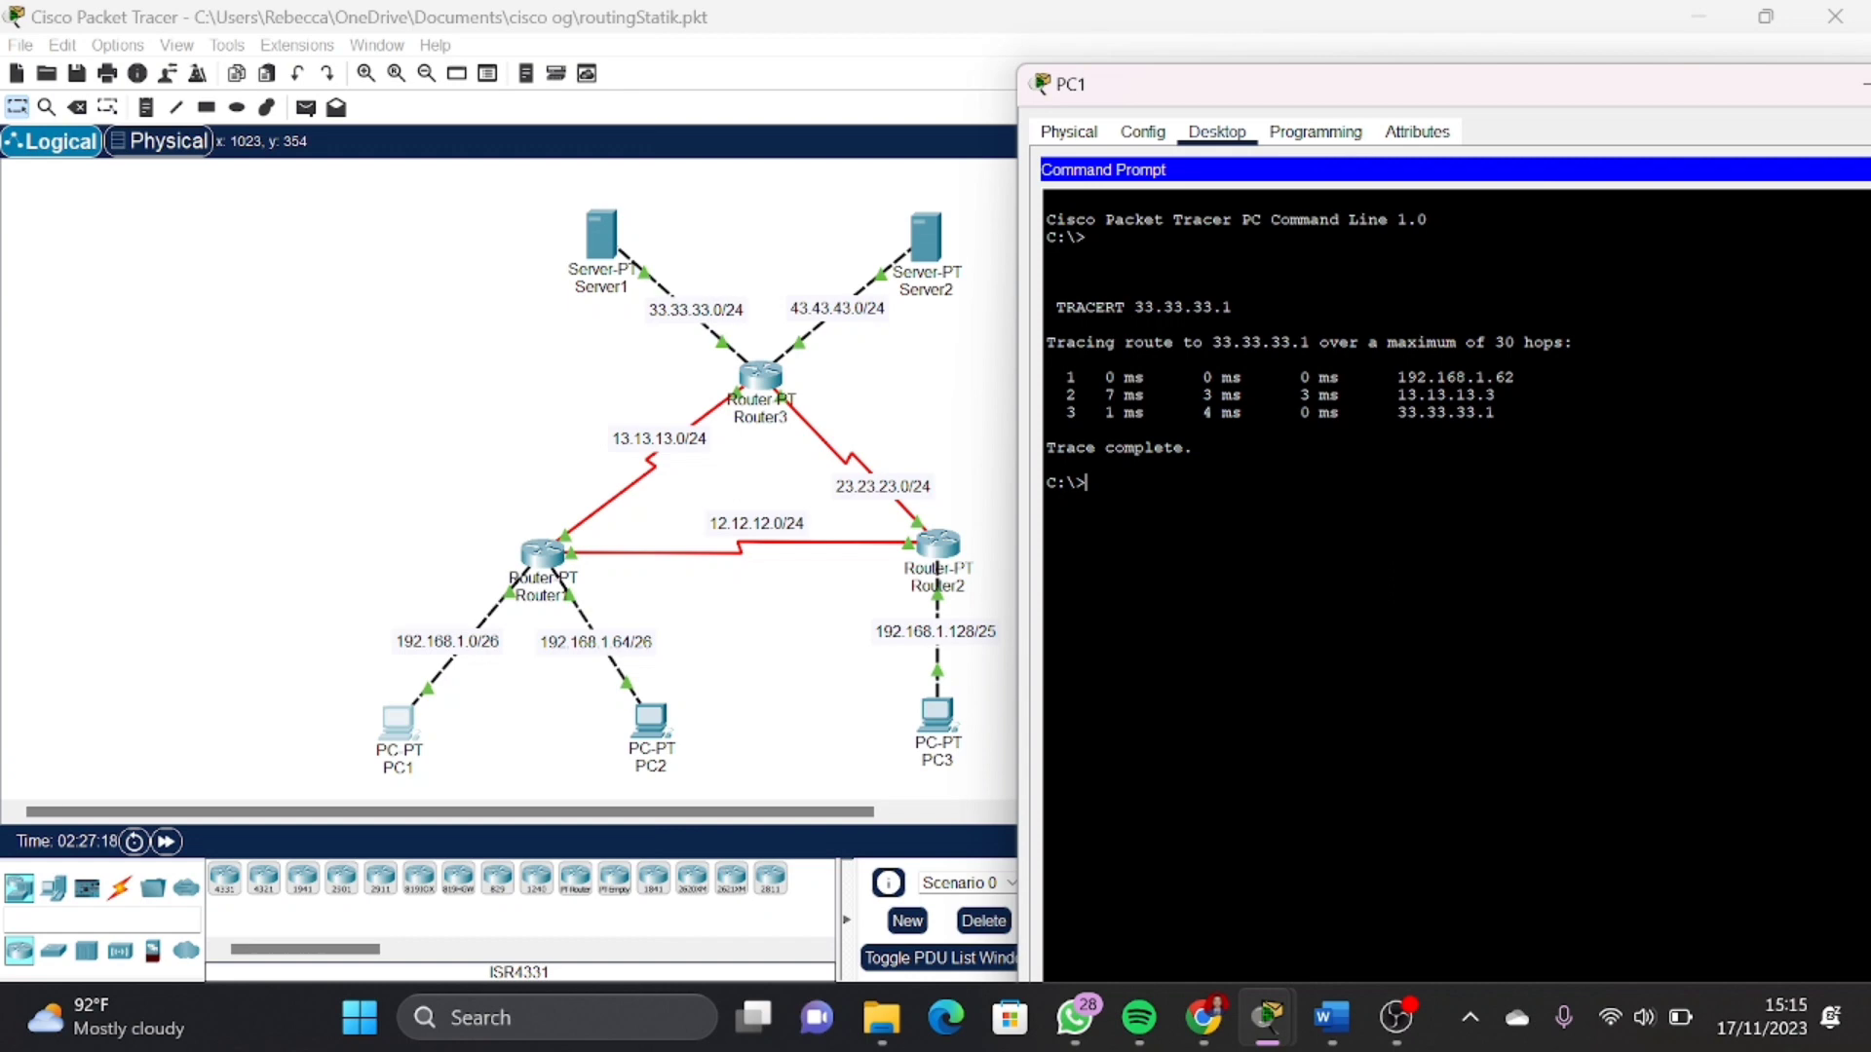
{"action": "type", "text": "TRACER"}
{"action": "type", "text": "T 43.43.43.1"}
{"action": "key", "text": "Return"}
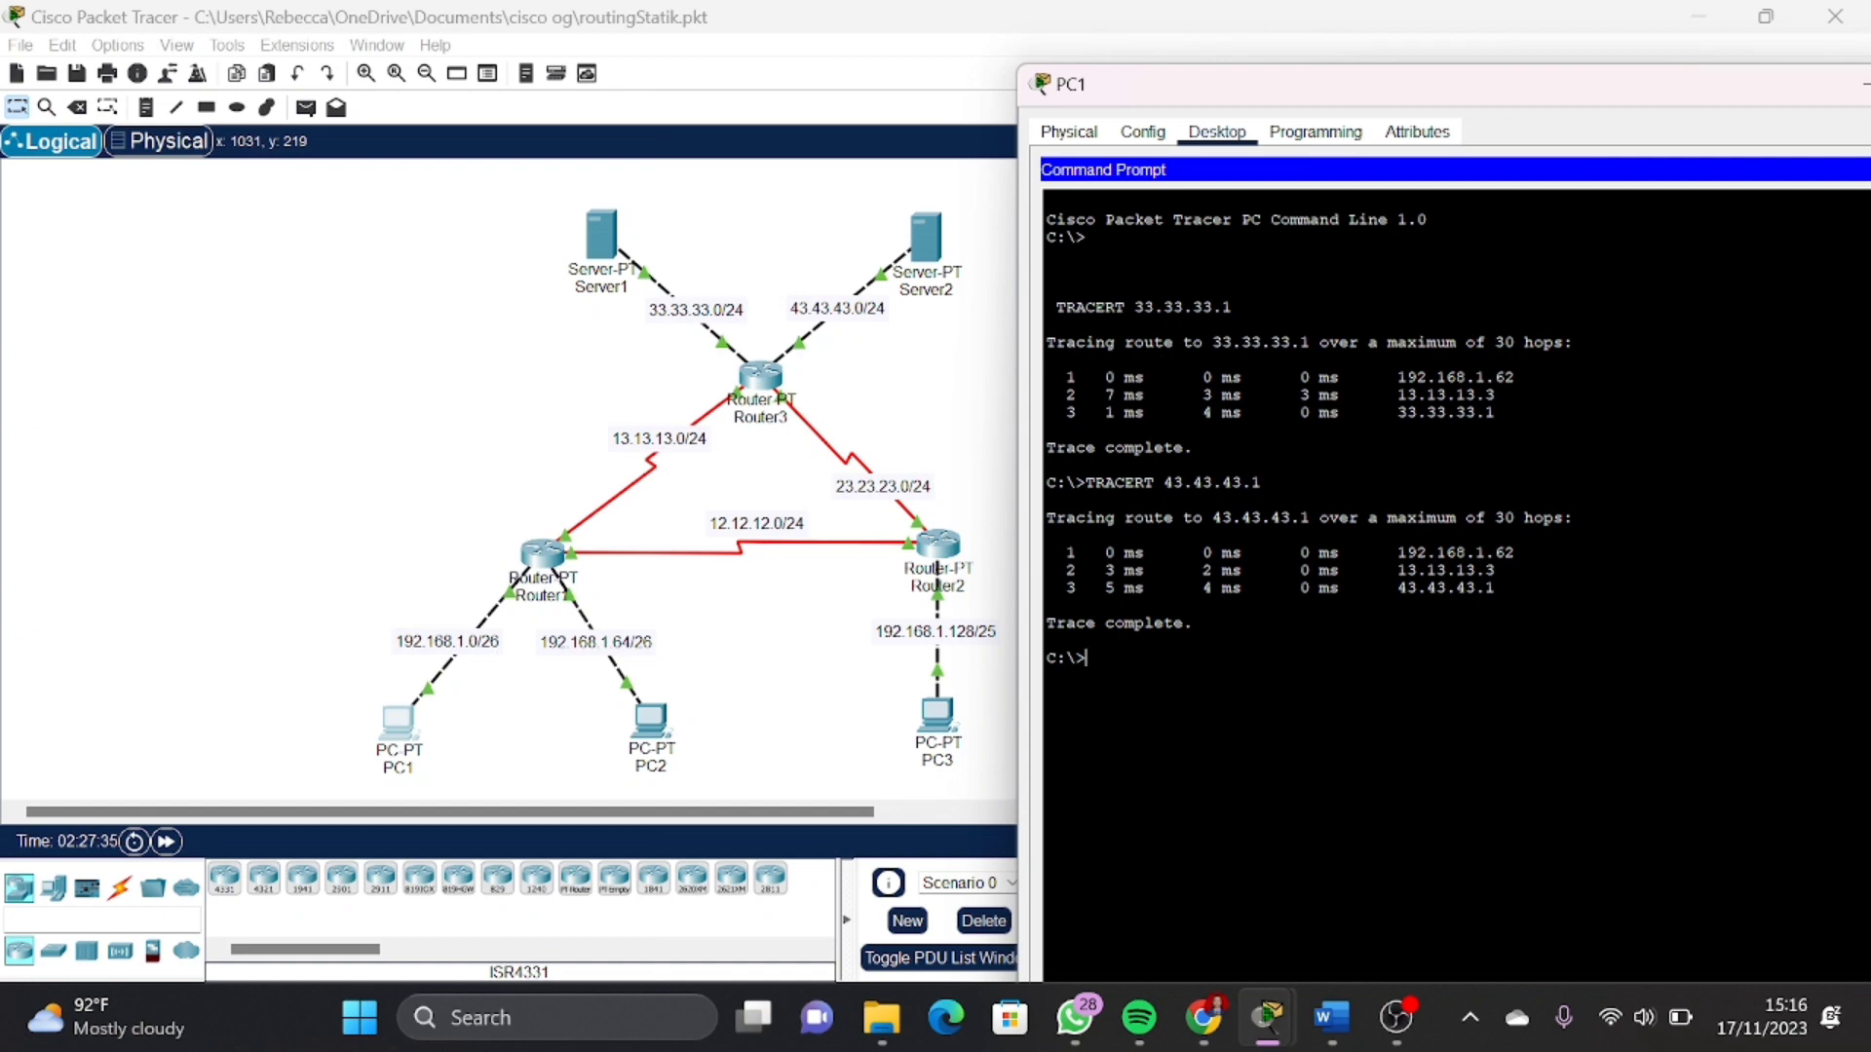
{"action": "mouse_move", "coordinate": [1400, 553]}
{"action": "left_mouse_down"}
{"action": "mouse_move", "coordinate": [1515, 552]}
{"action": "mouse_move", "coordinate": [1405, 571]}
{"action": "mouse_move", "coordinate": [1491, 588]}
{"action": "mouse_move", "coordinate": [1397, 588]}
{"action": "left_mouse_up"}
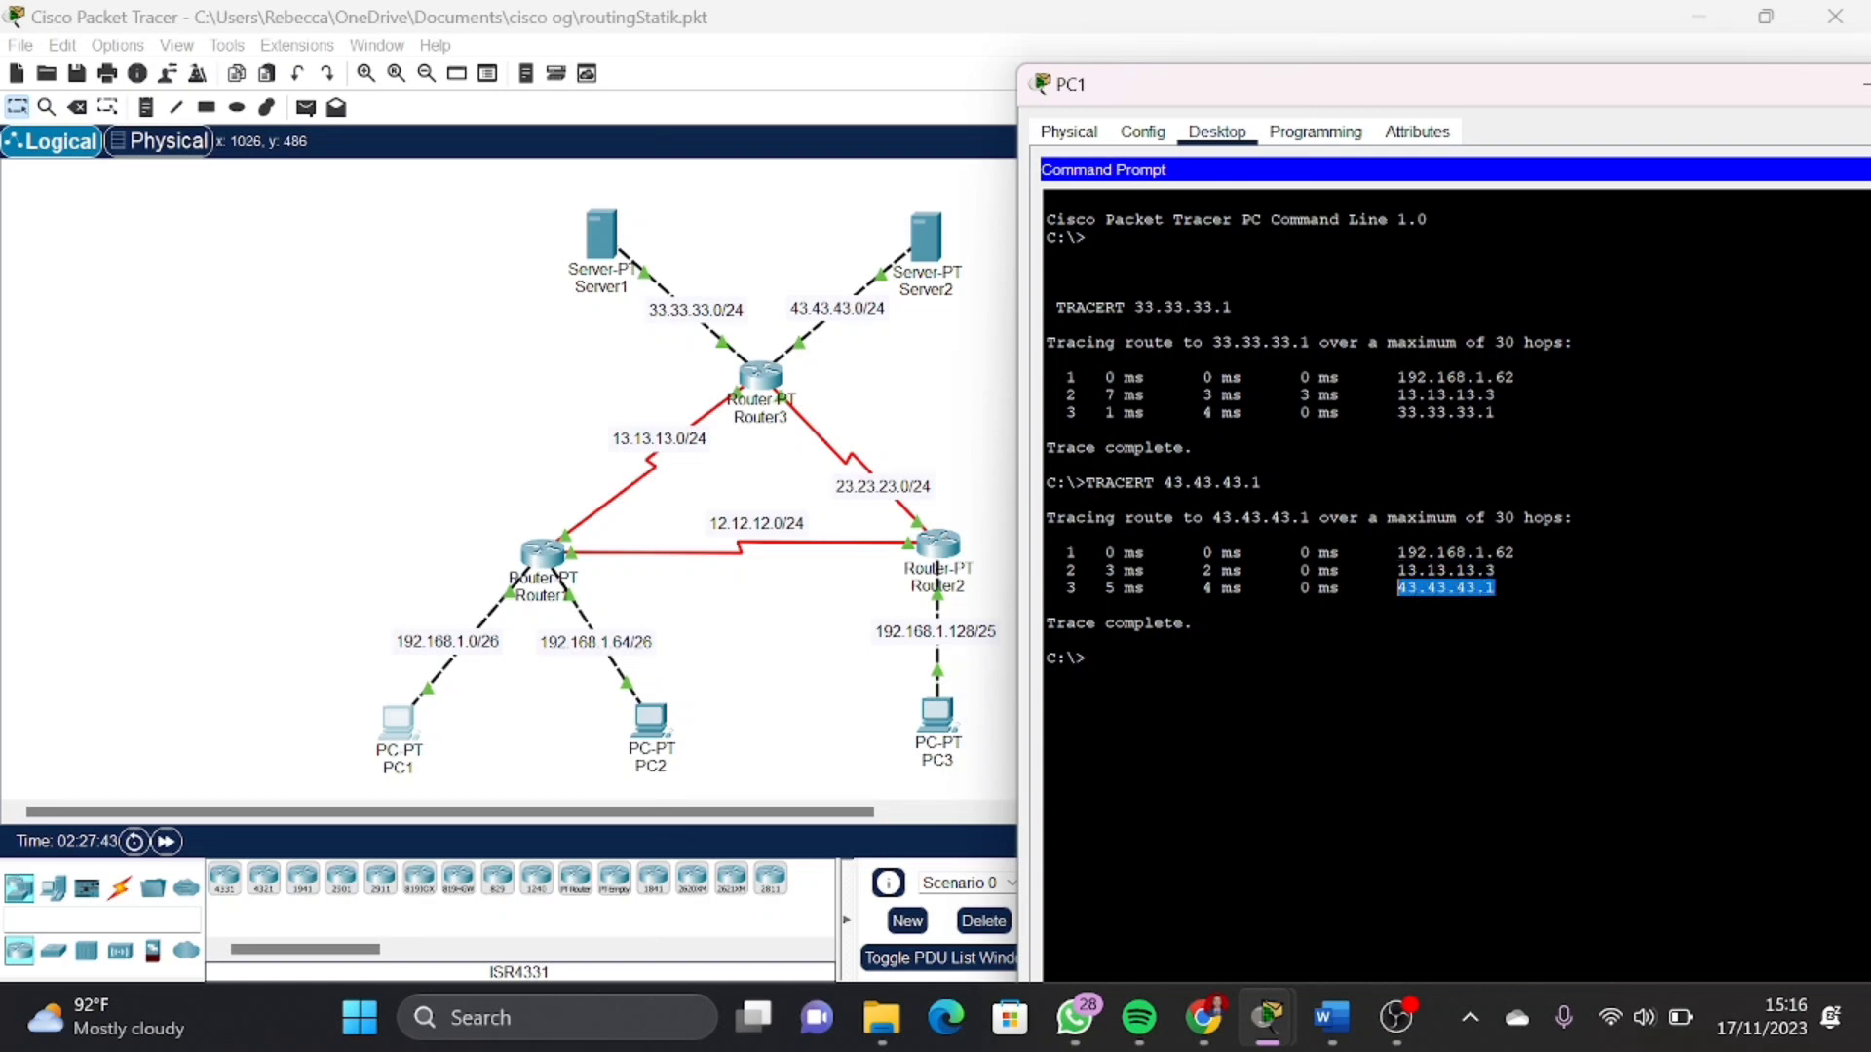
Trace the route from PC1 to PC2 at 192.168.1.65 and check the hop addresses
{"action": "left_click", "coordinate": [1087, 659]}
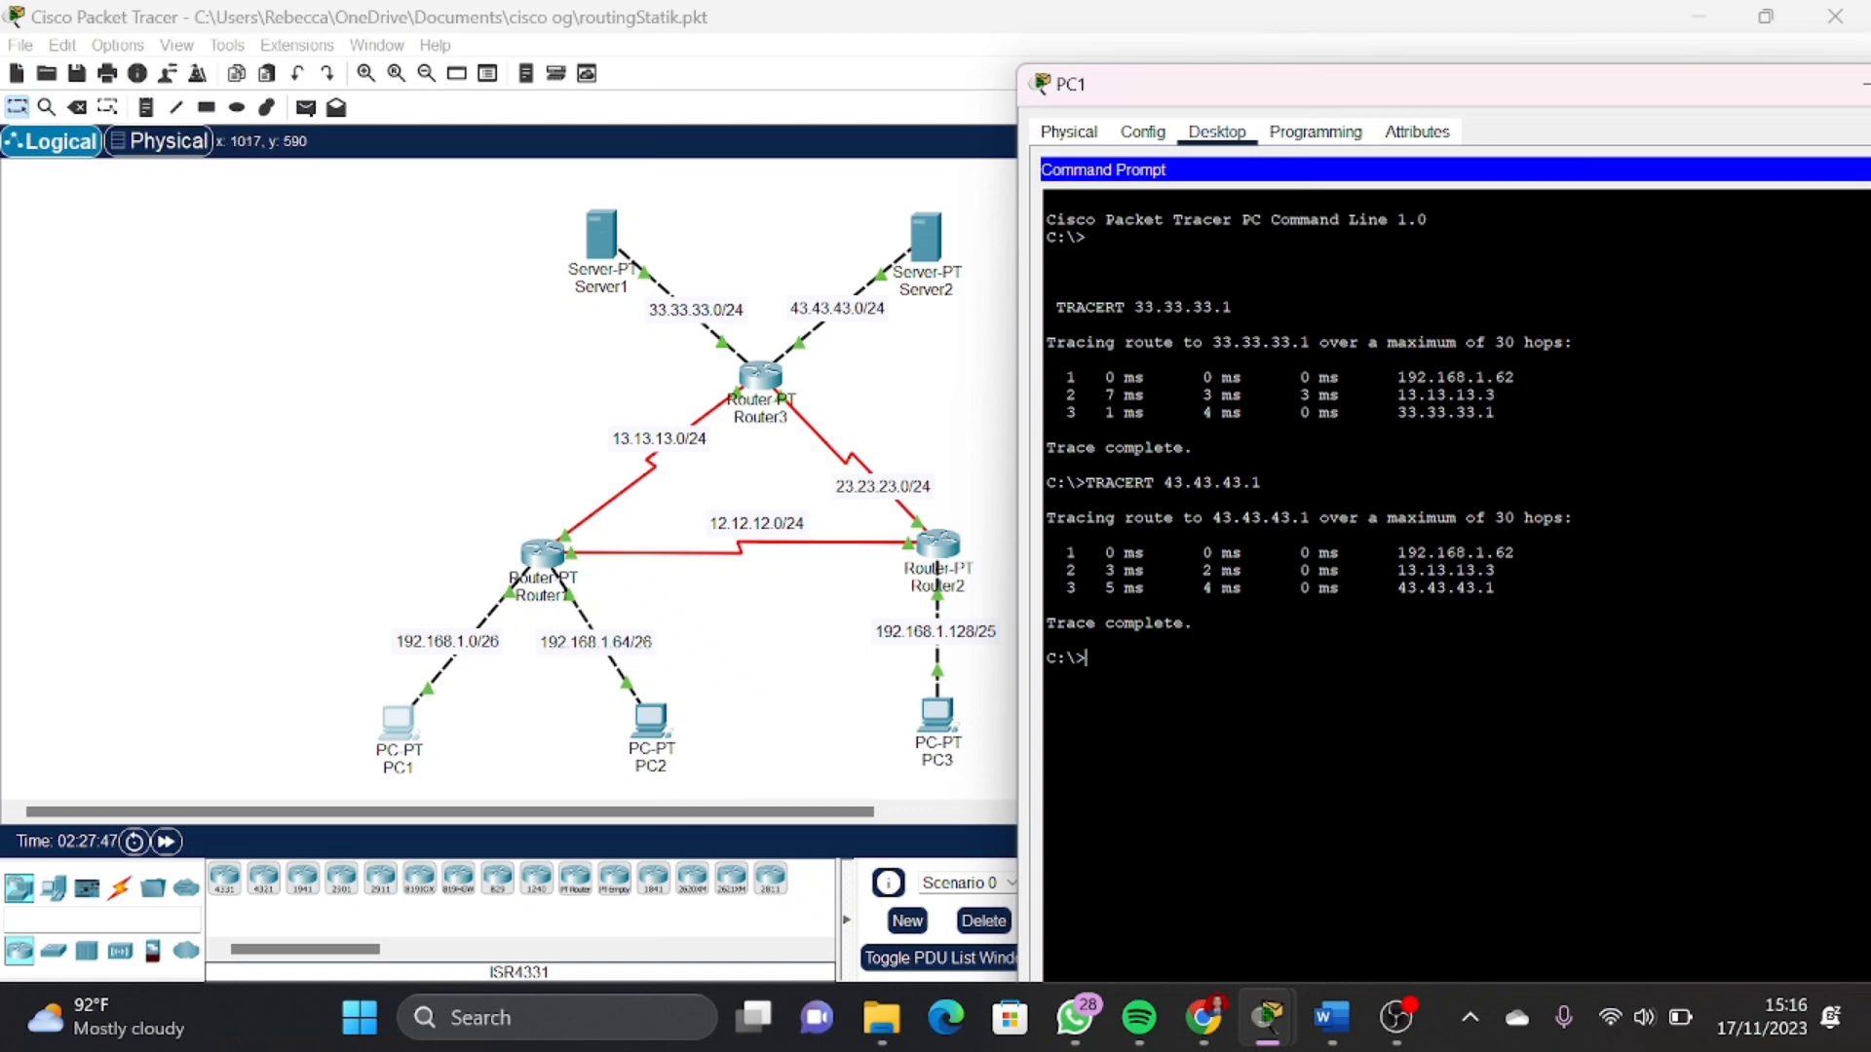
{"action": "type", "text": "TRACERT"}
{"action": "type", "text": "192.168.1.6"}
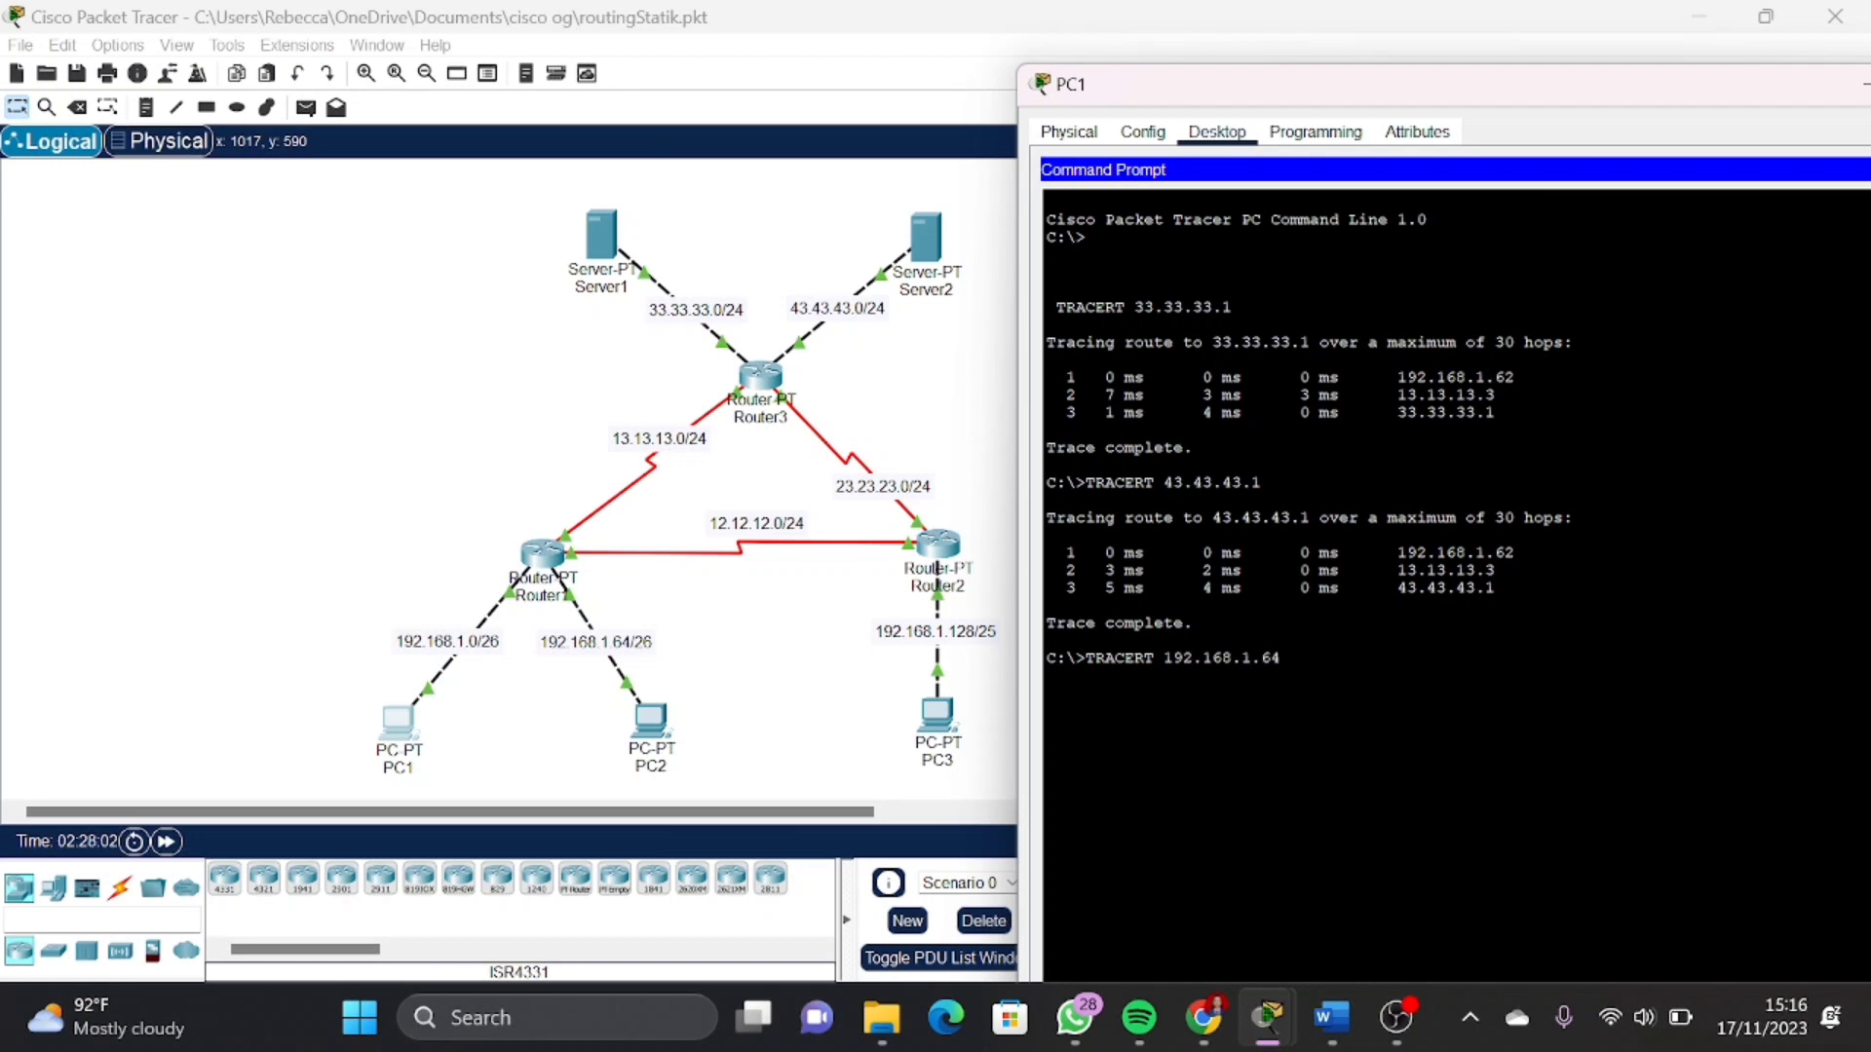
{"action": "type", "text": "5"}
{"action": "key", "text": "Return"}
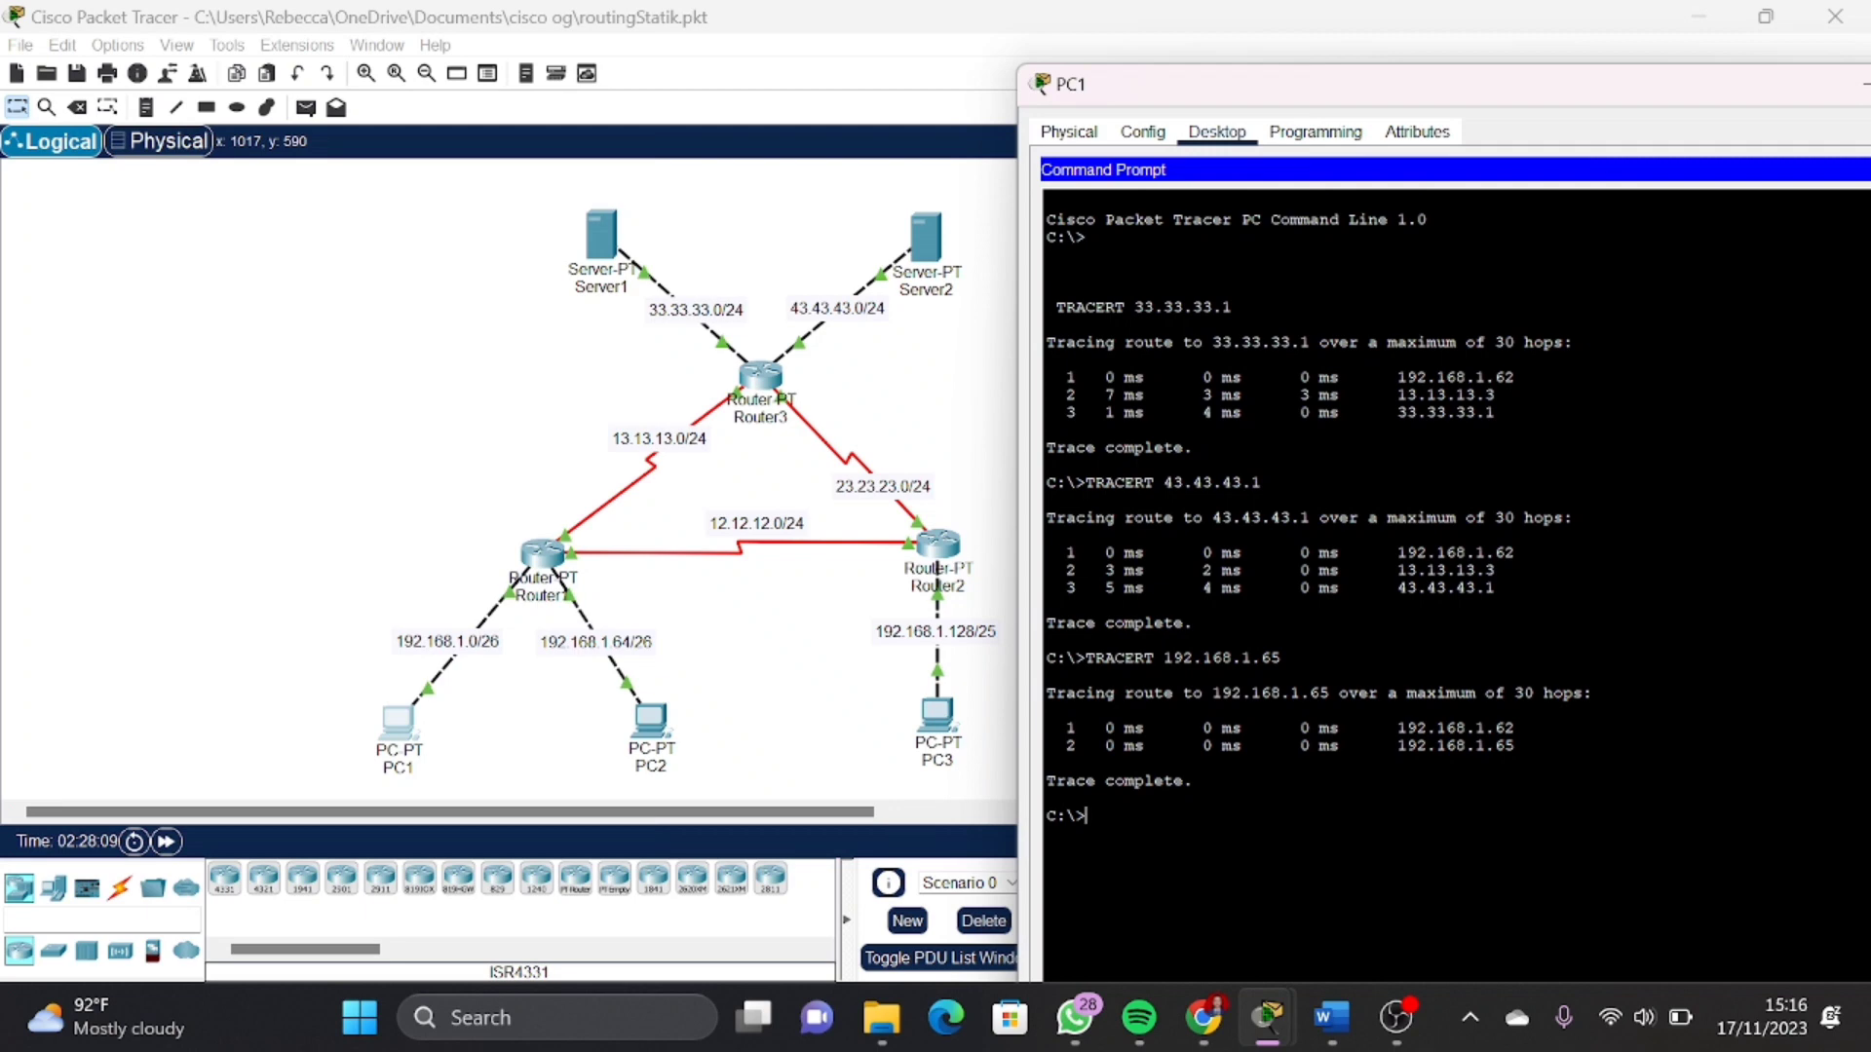
{"action": "left_click_drag", "start_coordinate": [1516, 728], "coordinate": [1397, 728]}
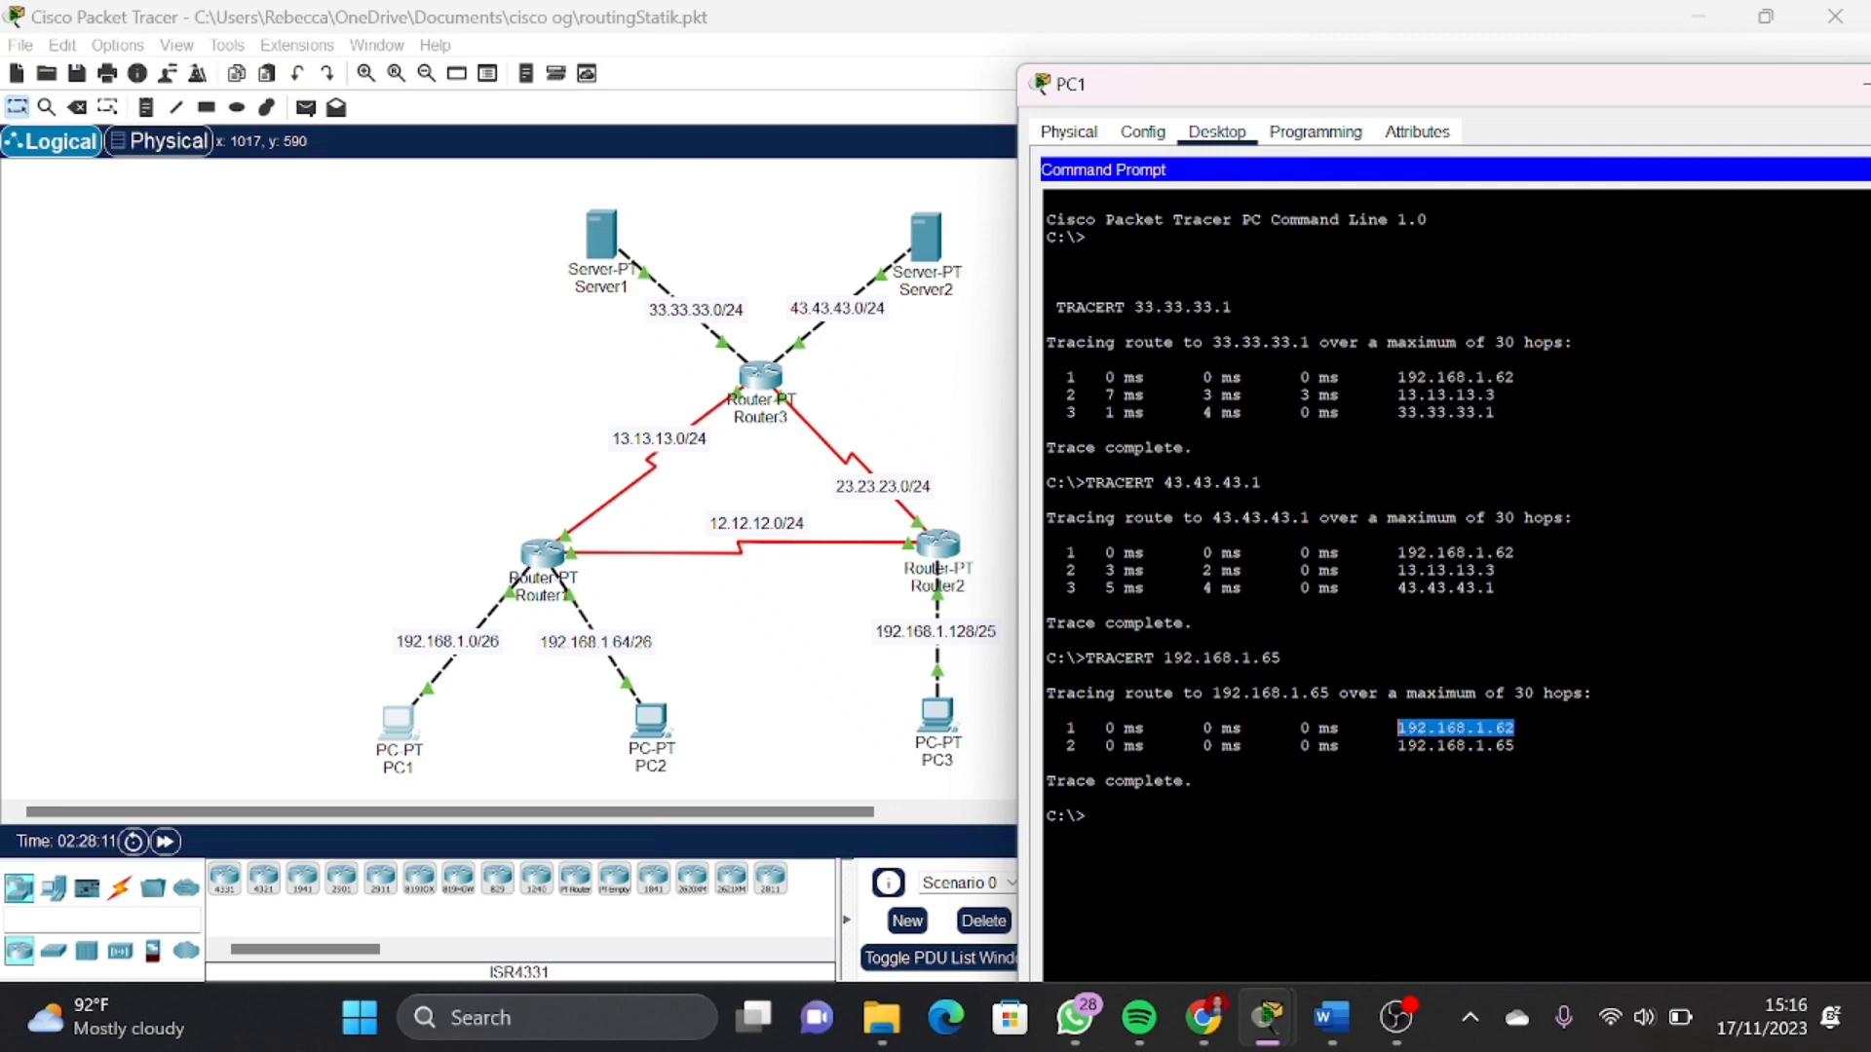
{"action": "left_click", "coordinate": [1517, 746]}
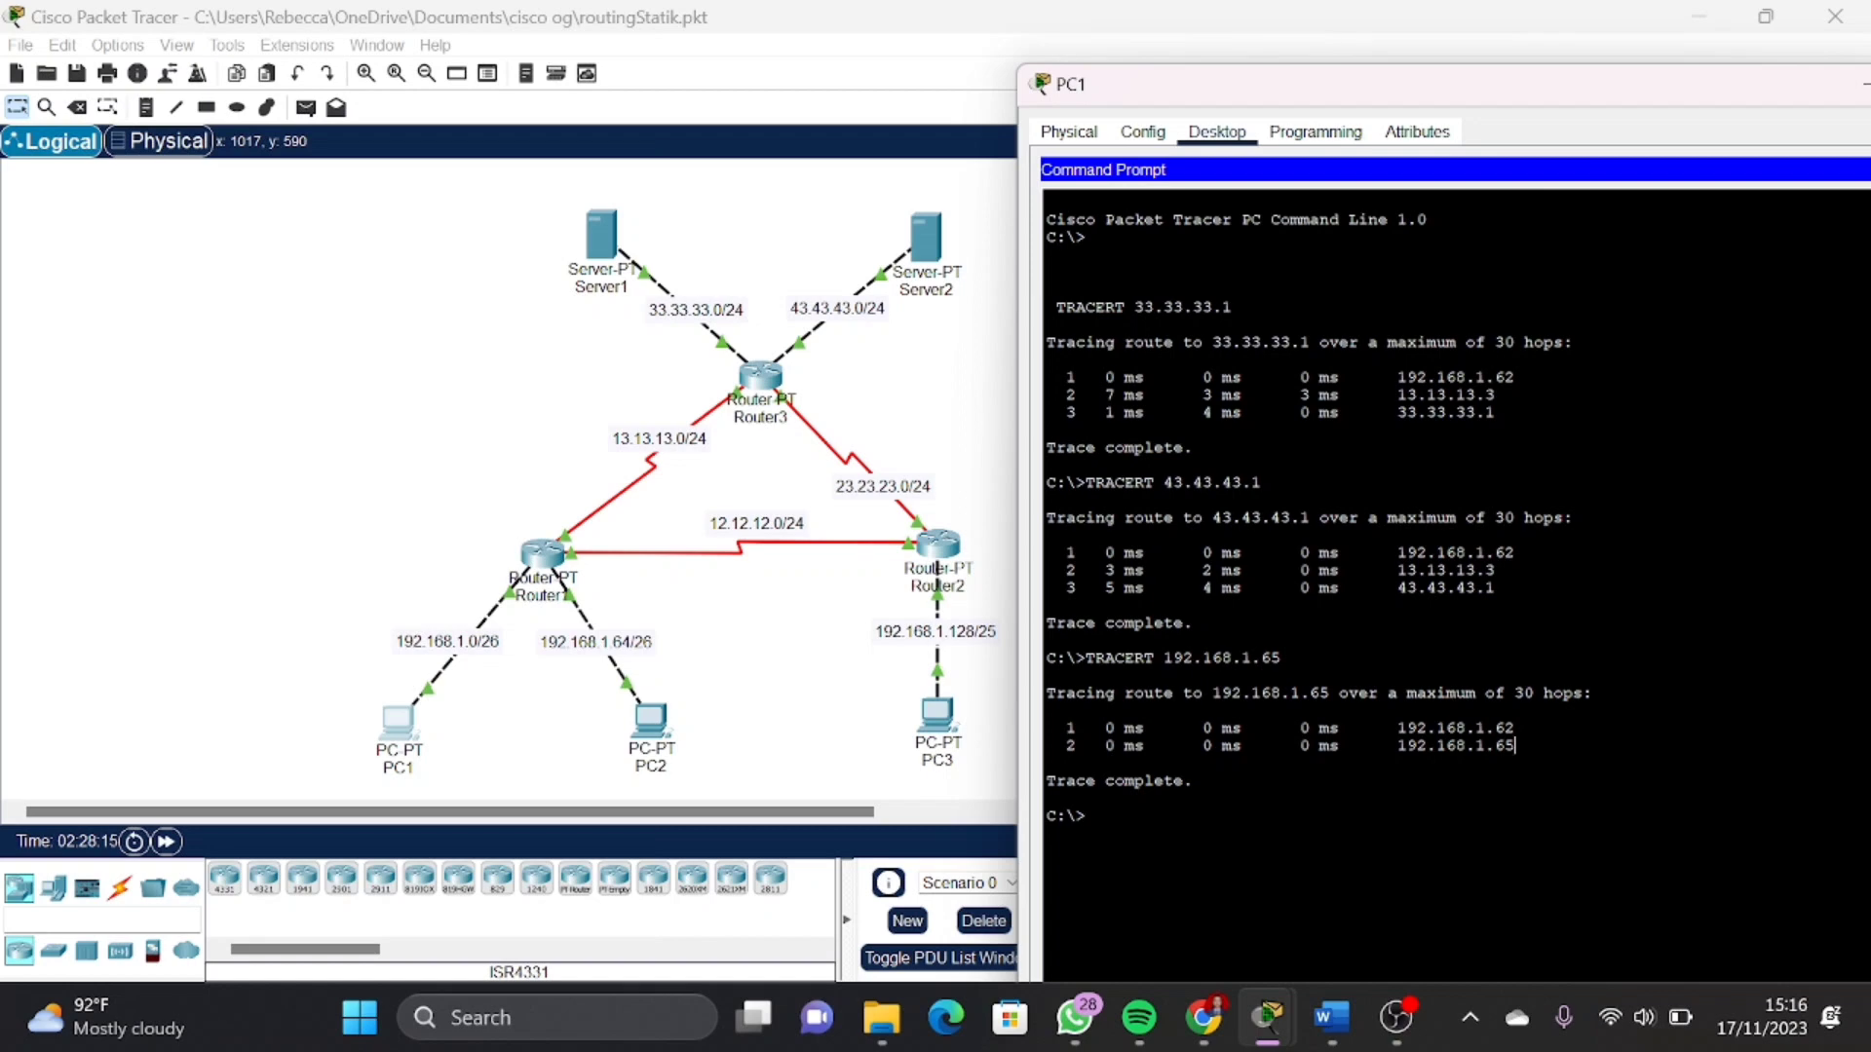
Check the final hop address in PC1's trace to PC2
{"action": "left_click_drag", "start_coordinate": [1516, 745], "coordinate": [1388, 746]}
{"action": "left_click", "coordinate": [1407, 745]}
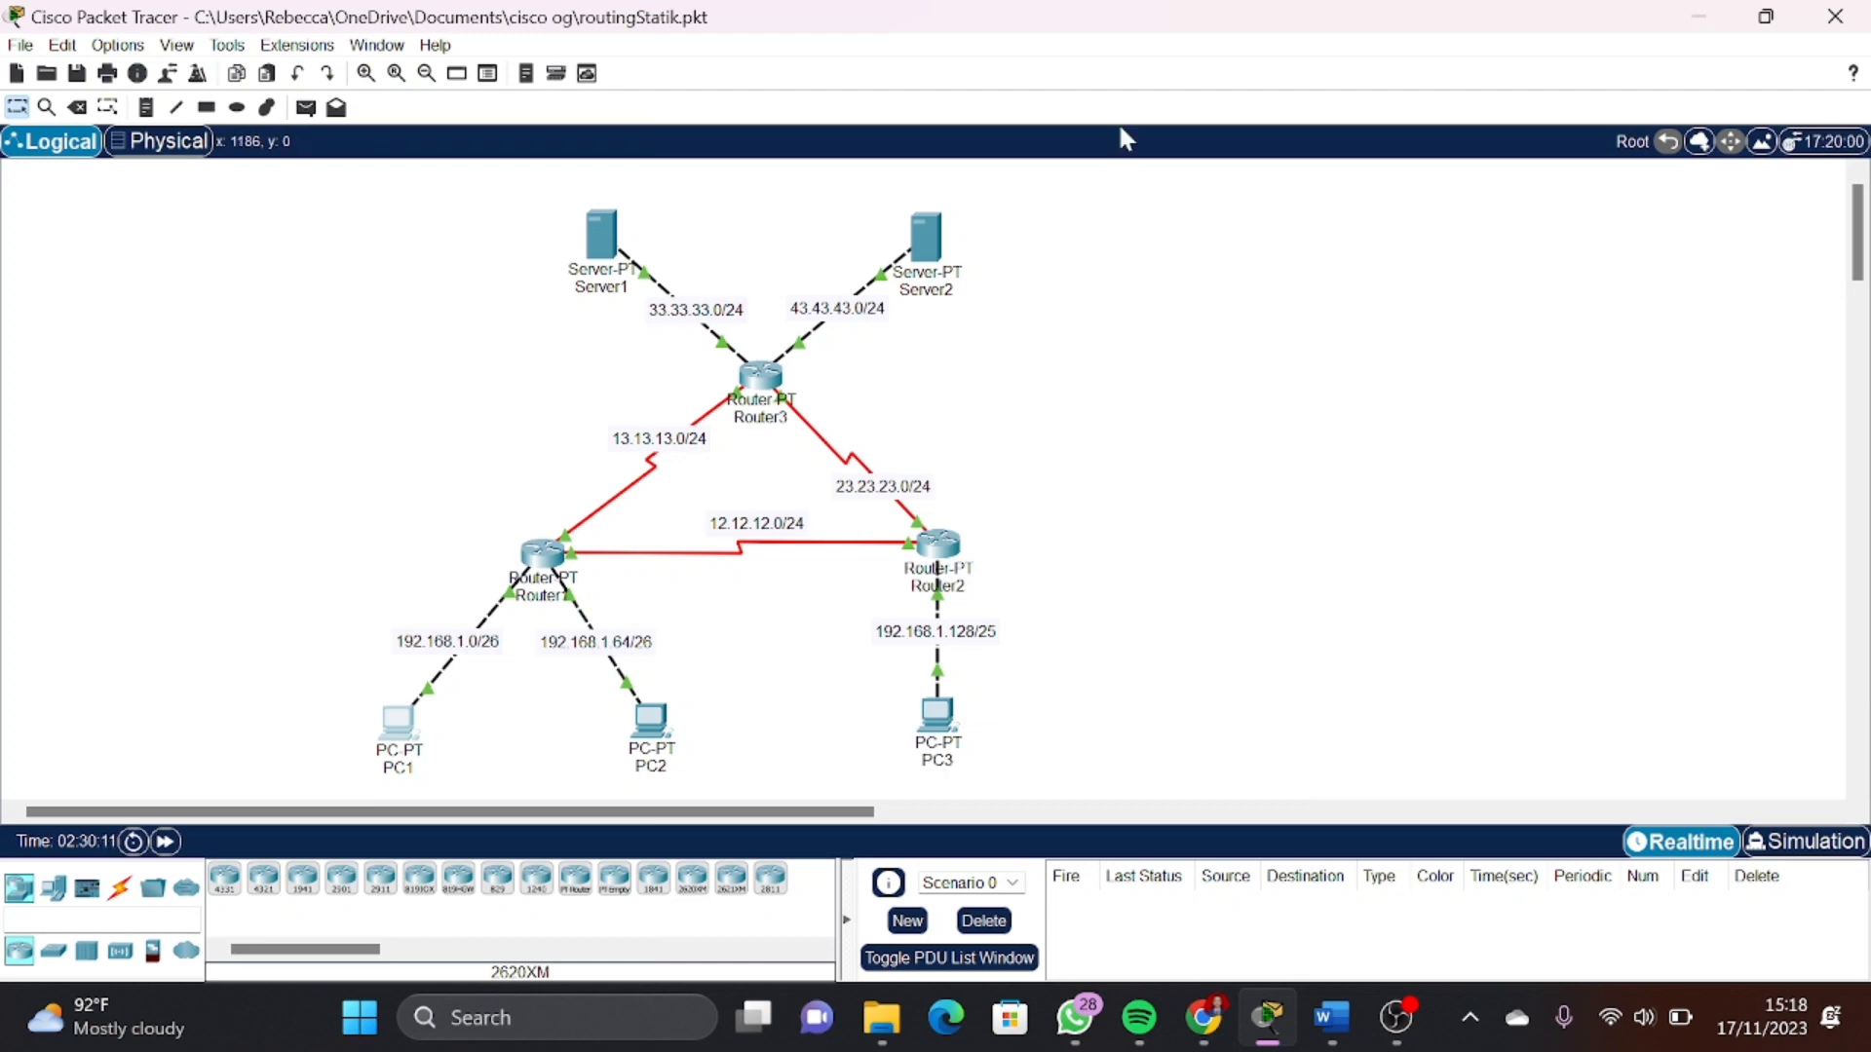
Turn off Router3's Serial2/0 port on the 13.13.13.0/24 link to Router1, then close the router's window
{"action": "double_click", "coordinate": [770, 388]}
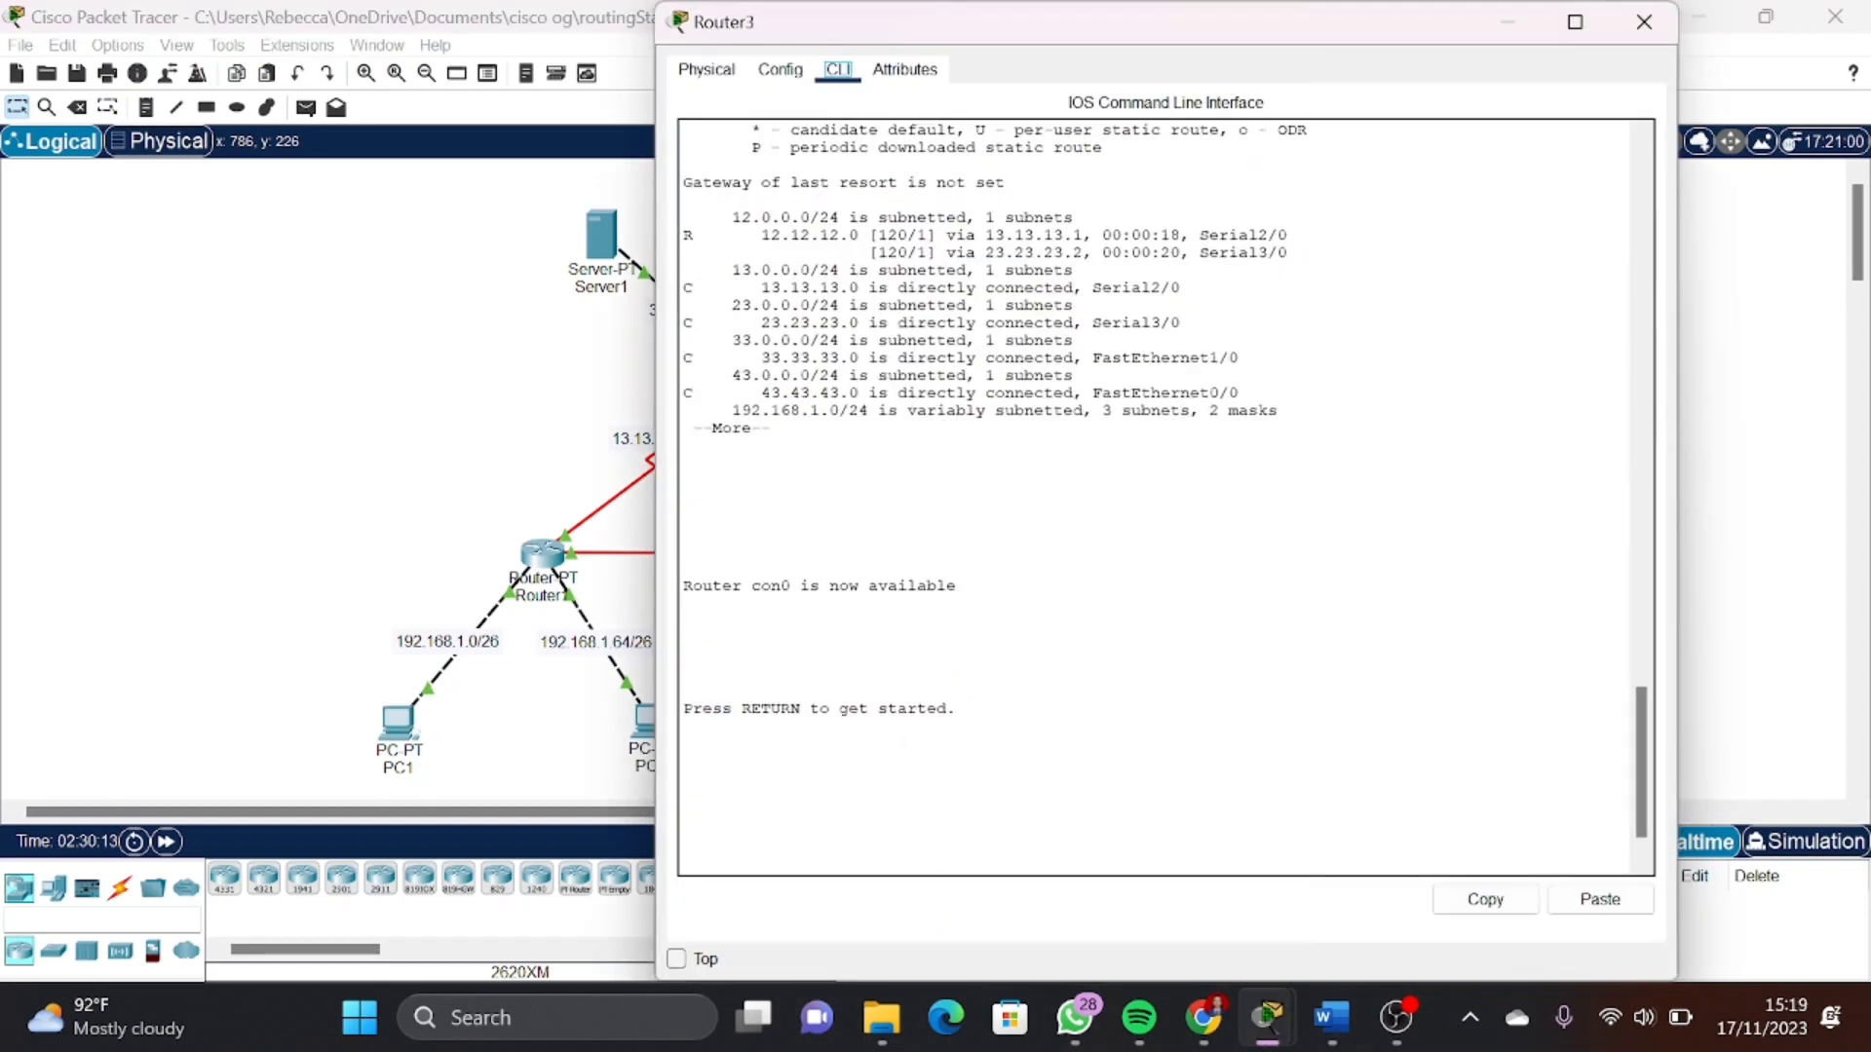
{"action": "left_click", "coordinate": [784, 82]}
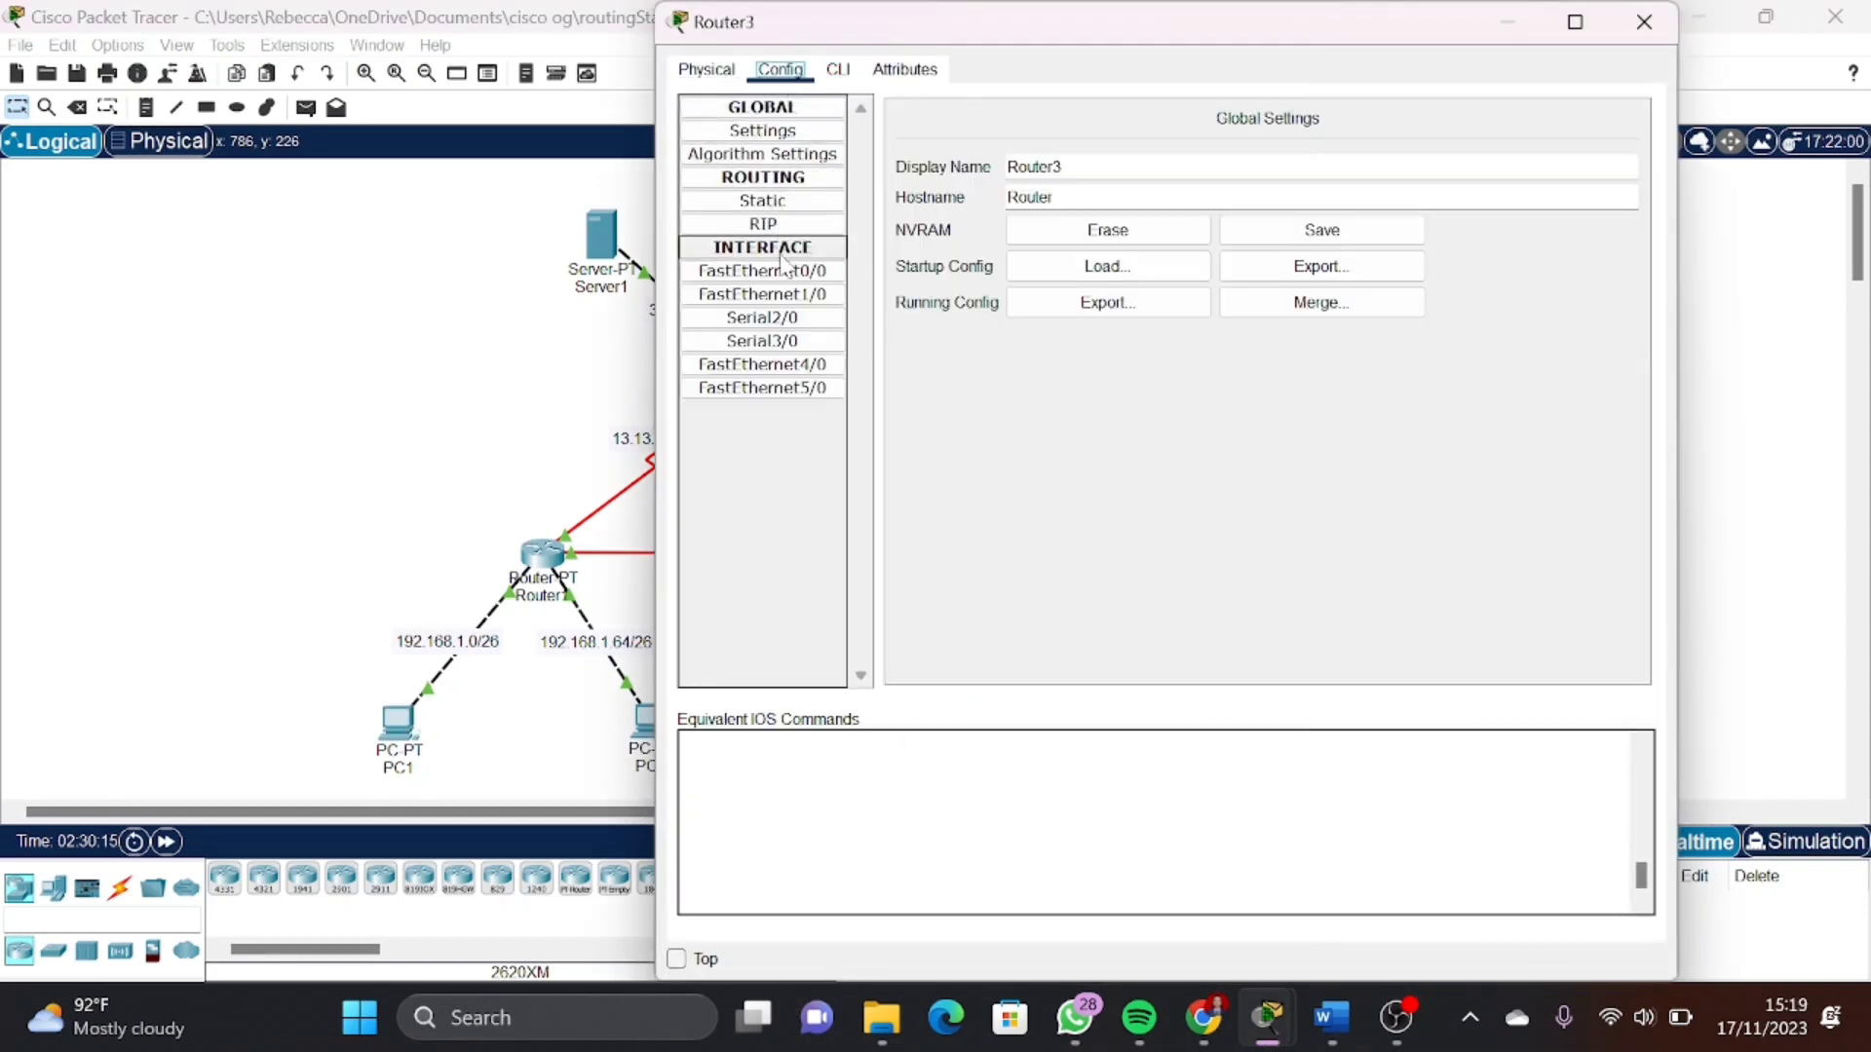
{"action": "left_click_drag", "start_coordinate": [957, 30], "coordinate": [1245, 72]}
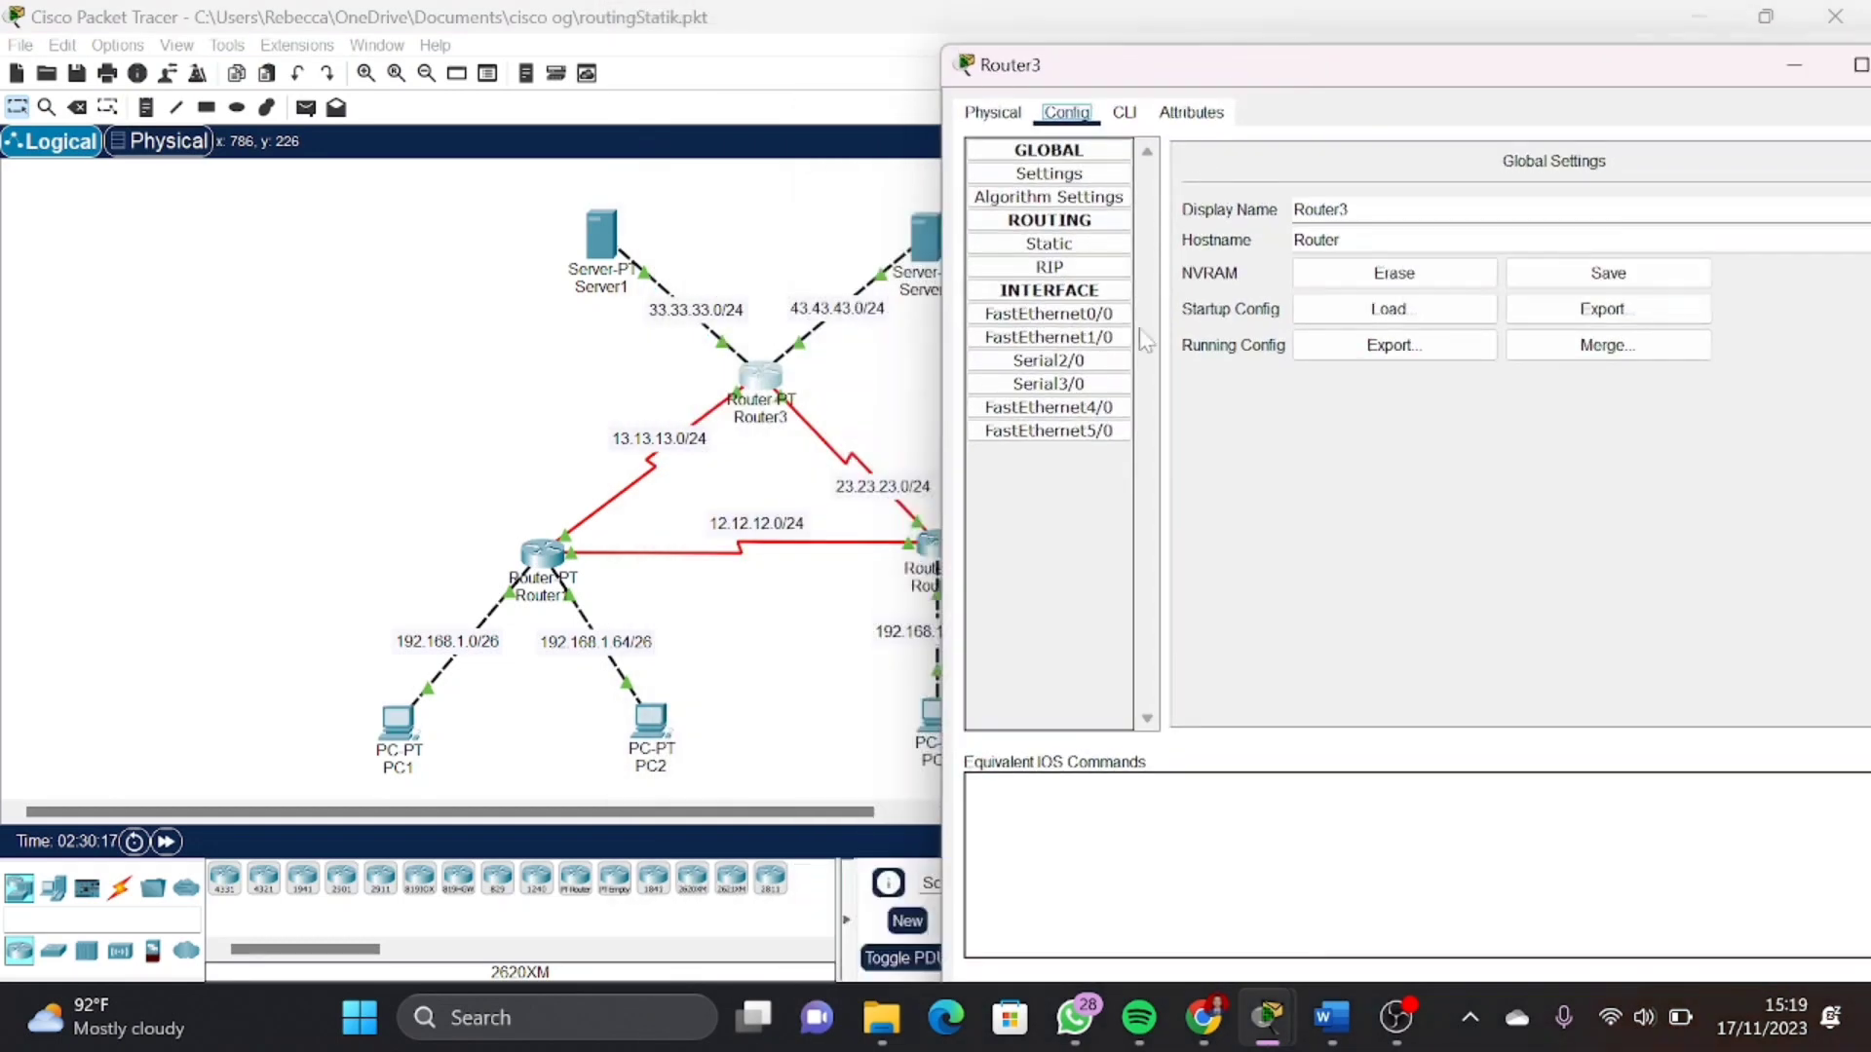
{"action": "left_click", "coordinate": [1109, 388]}
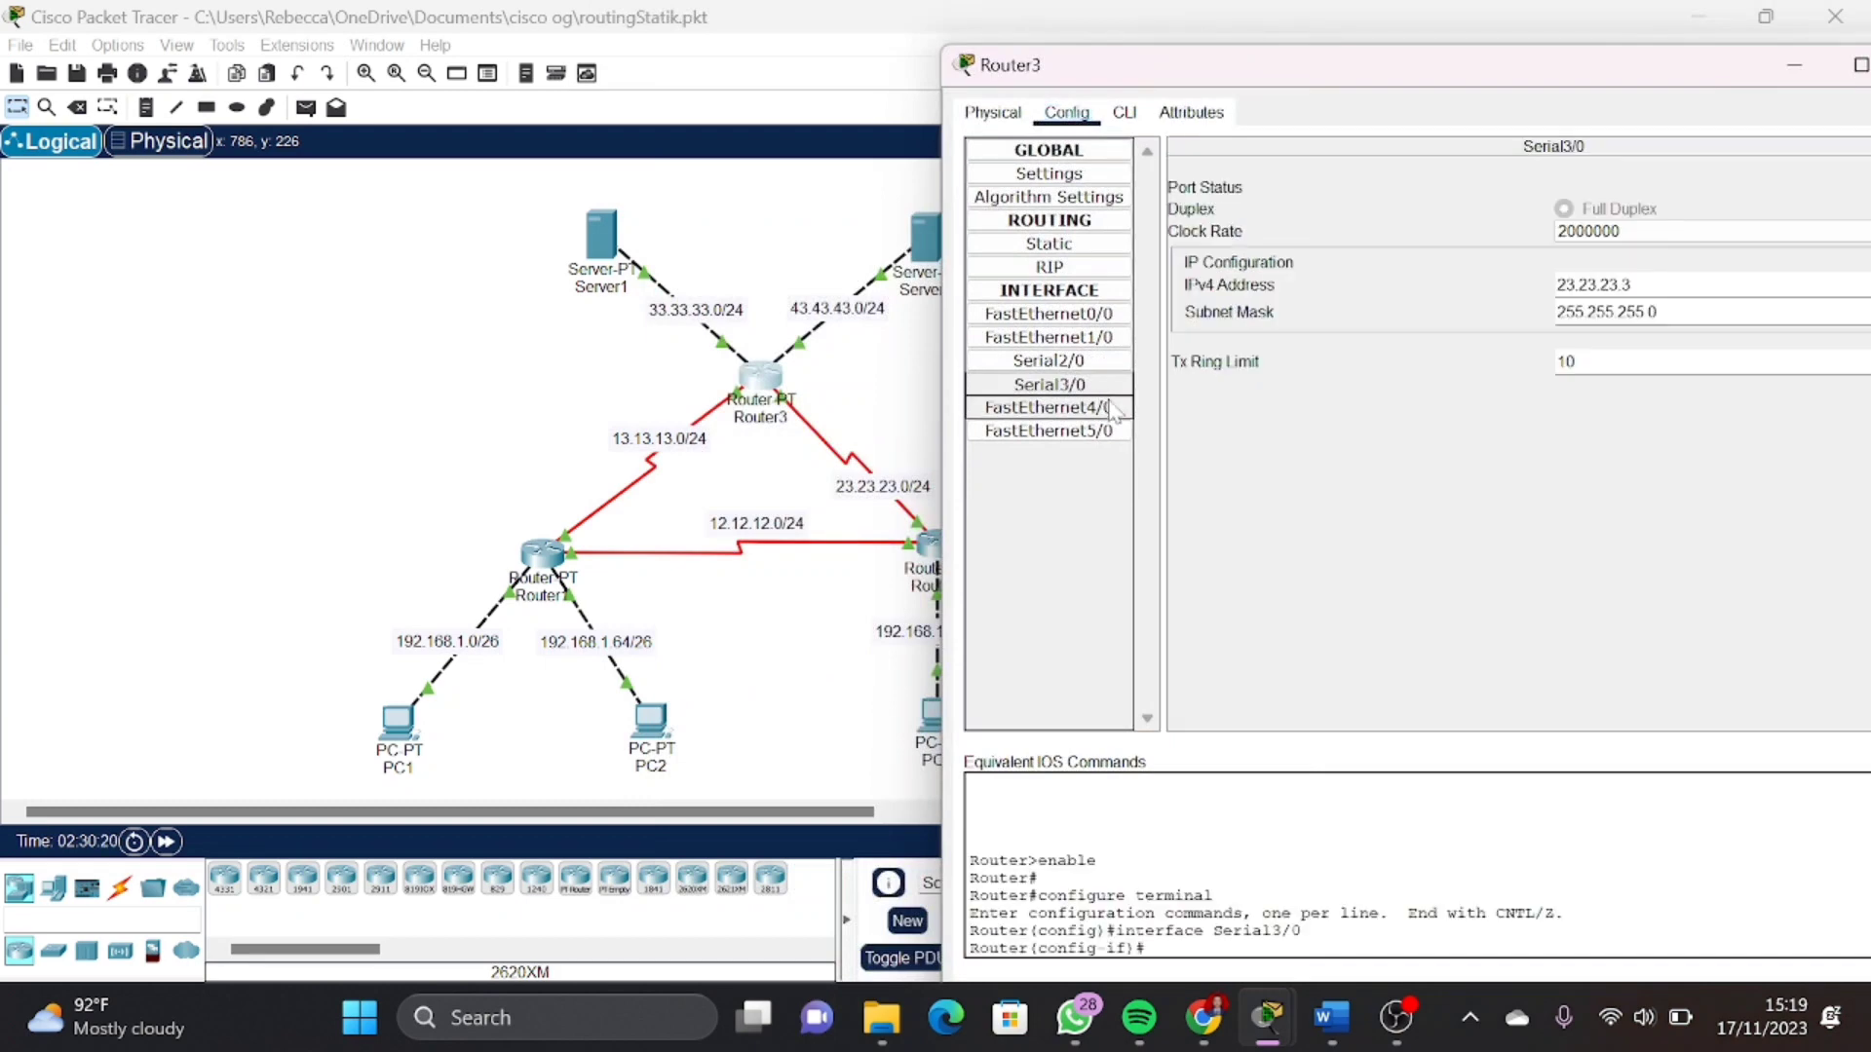
{"action": "left_click", "coordinate": [1081, 362]}
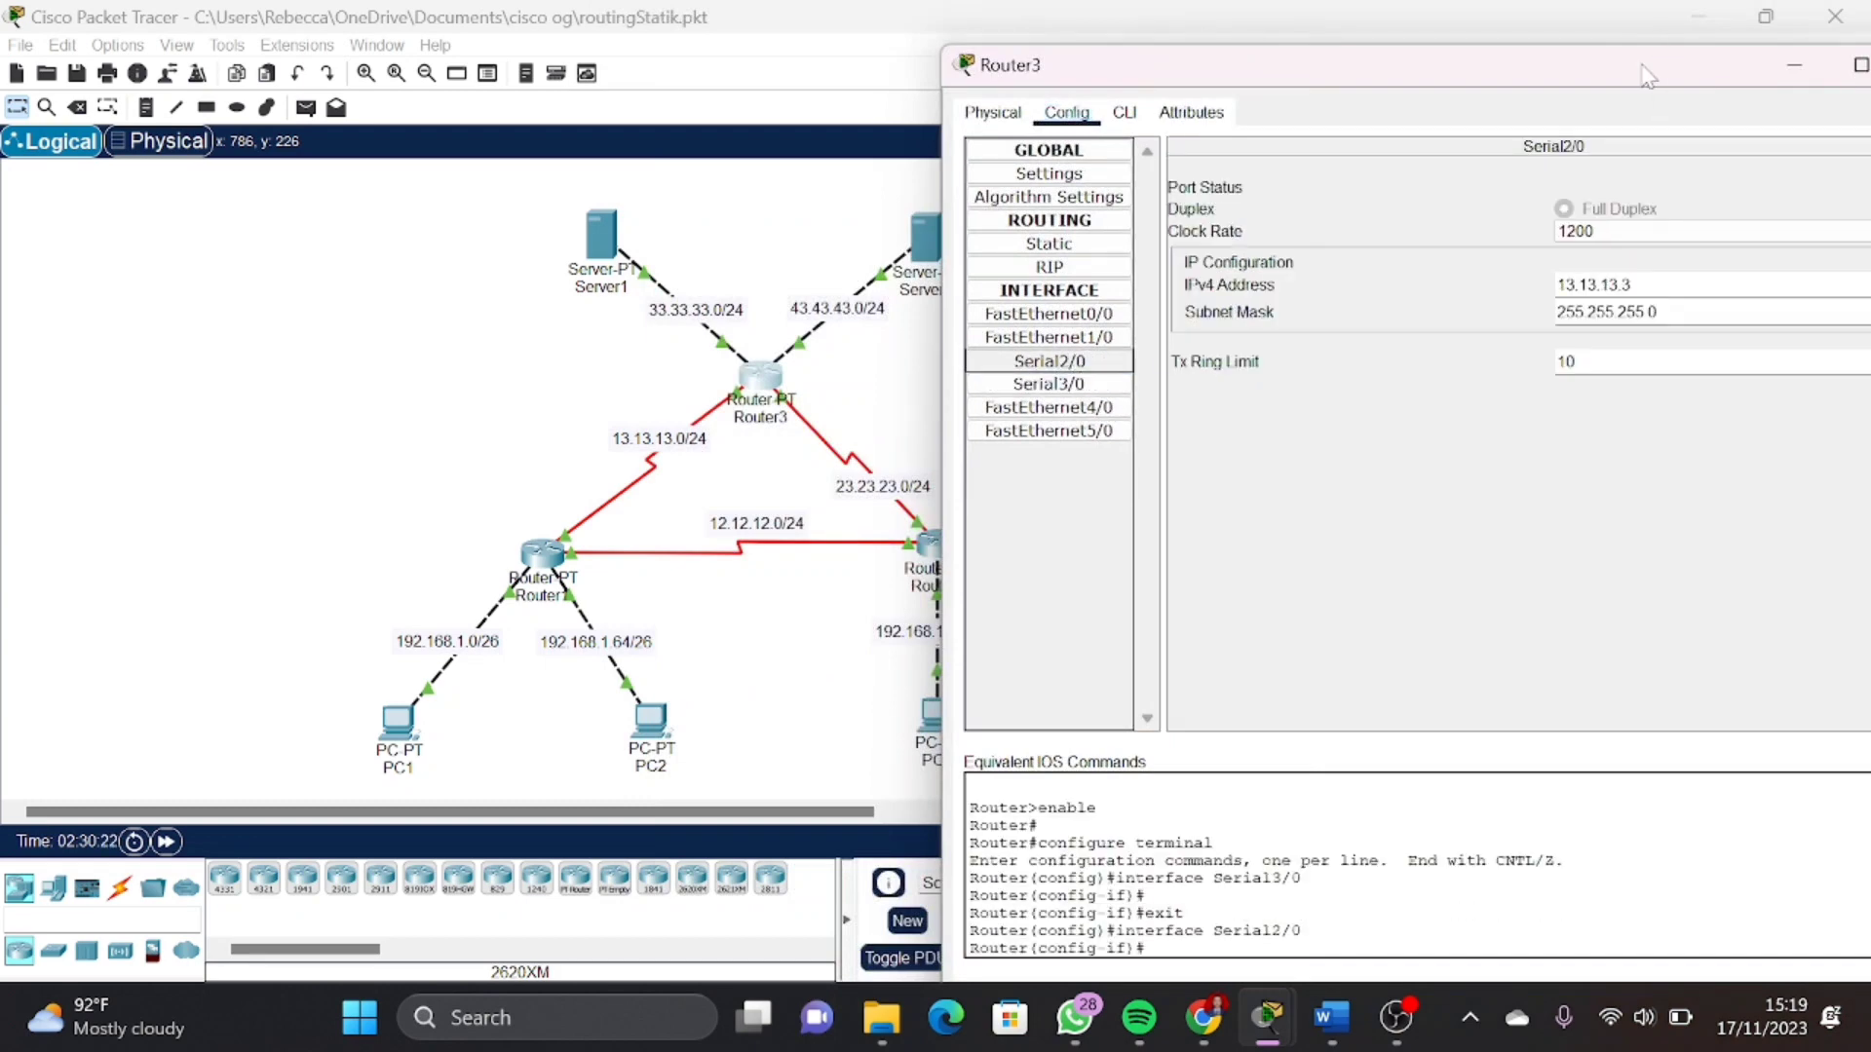
{"action": "left_click_drag", "start_coordinate": [1647, 76], "coordinate": [1443, 97]}
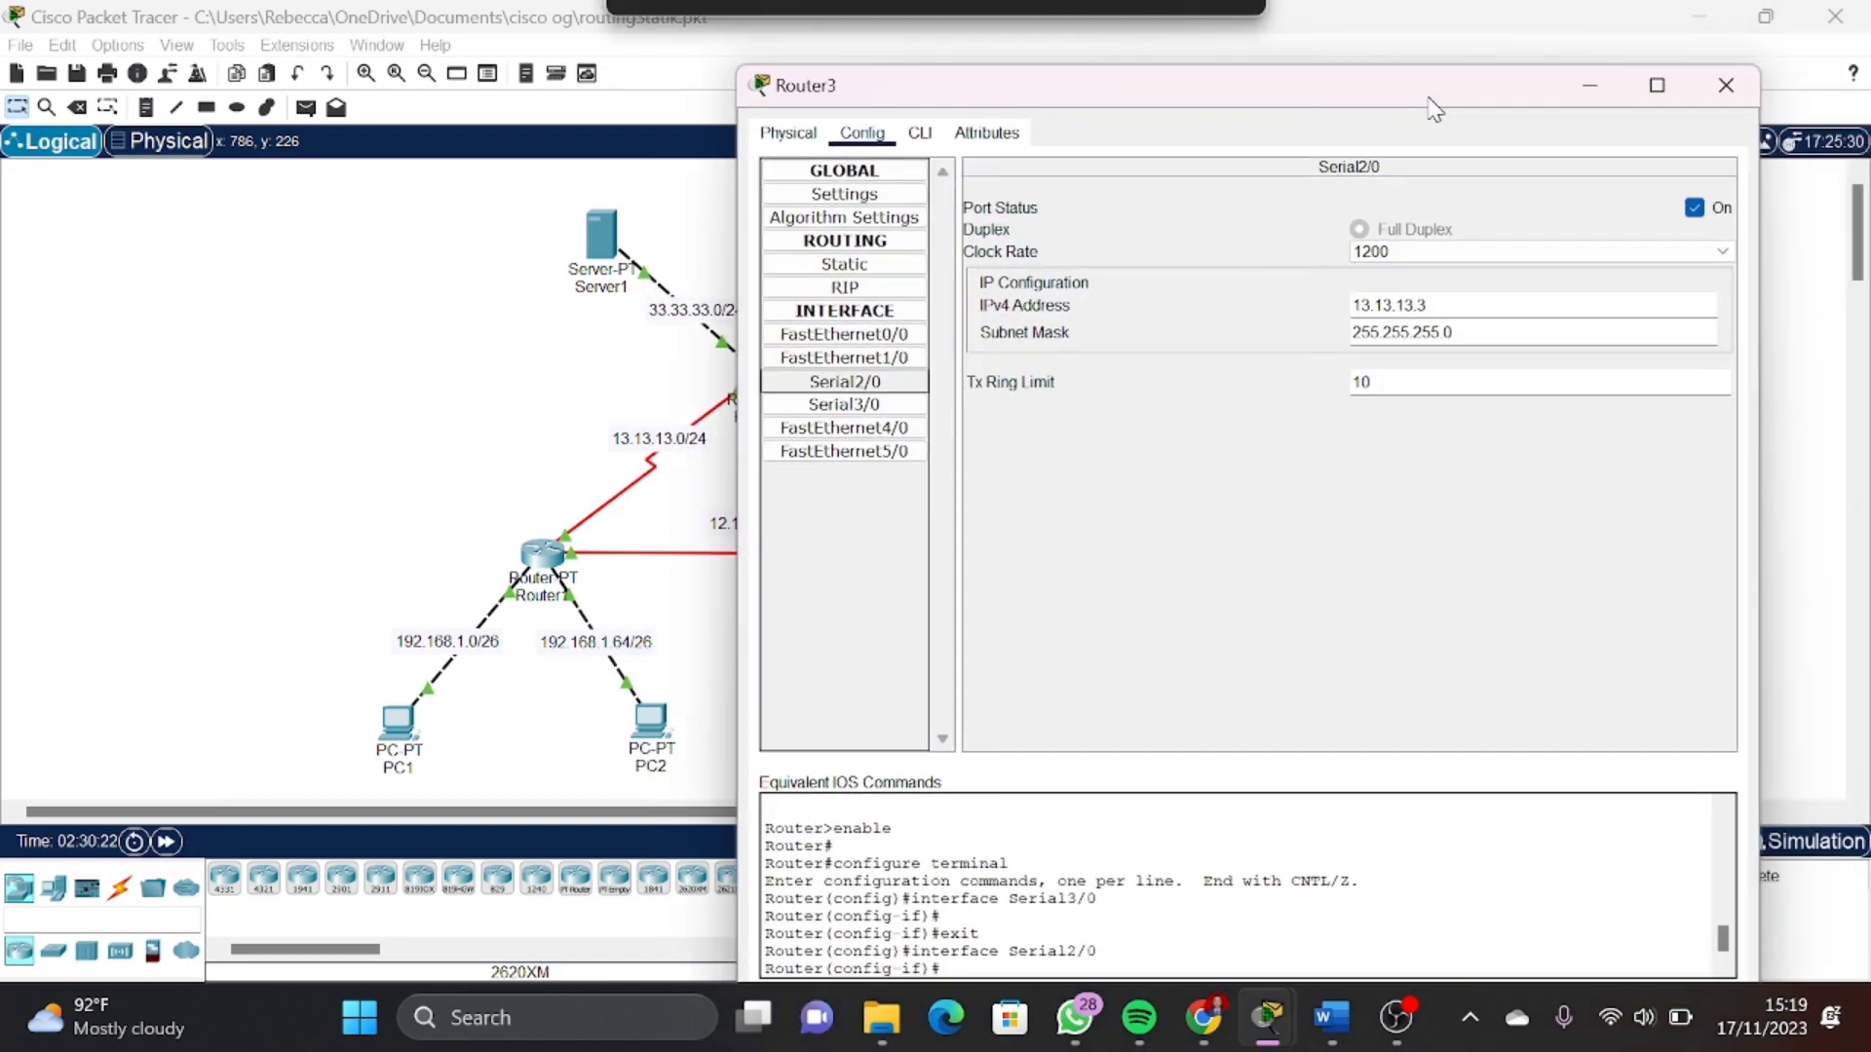
{"action": "left_click", "coordinate": [1713, 212]}
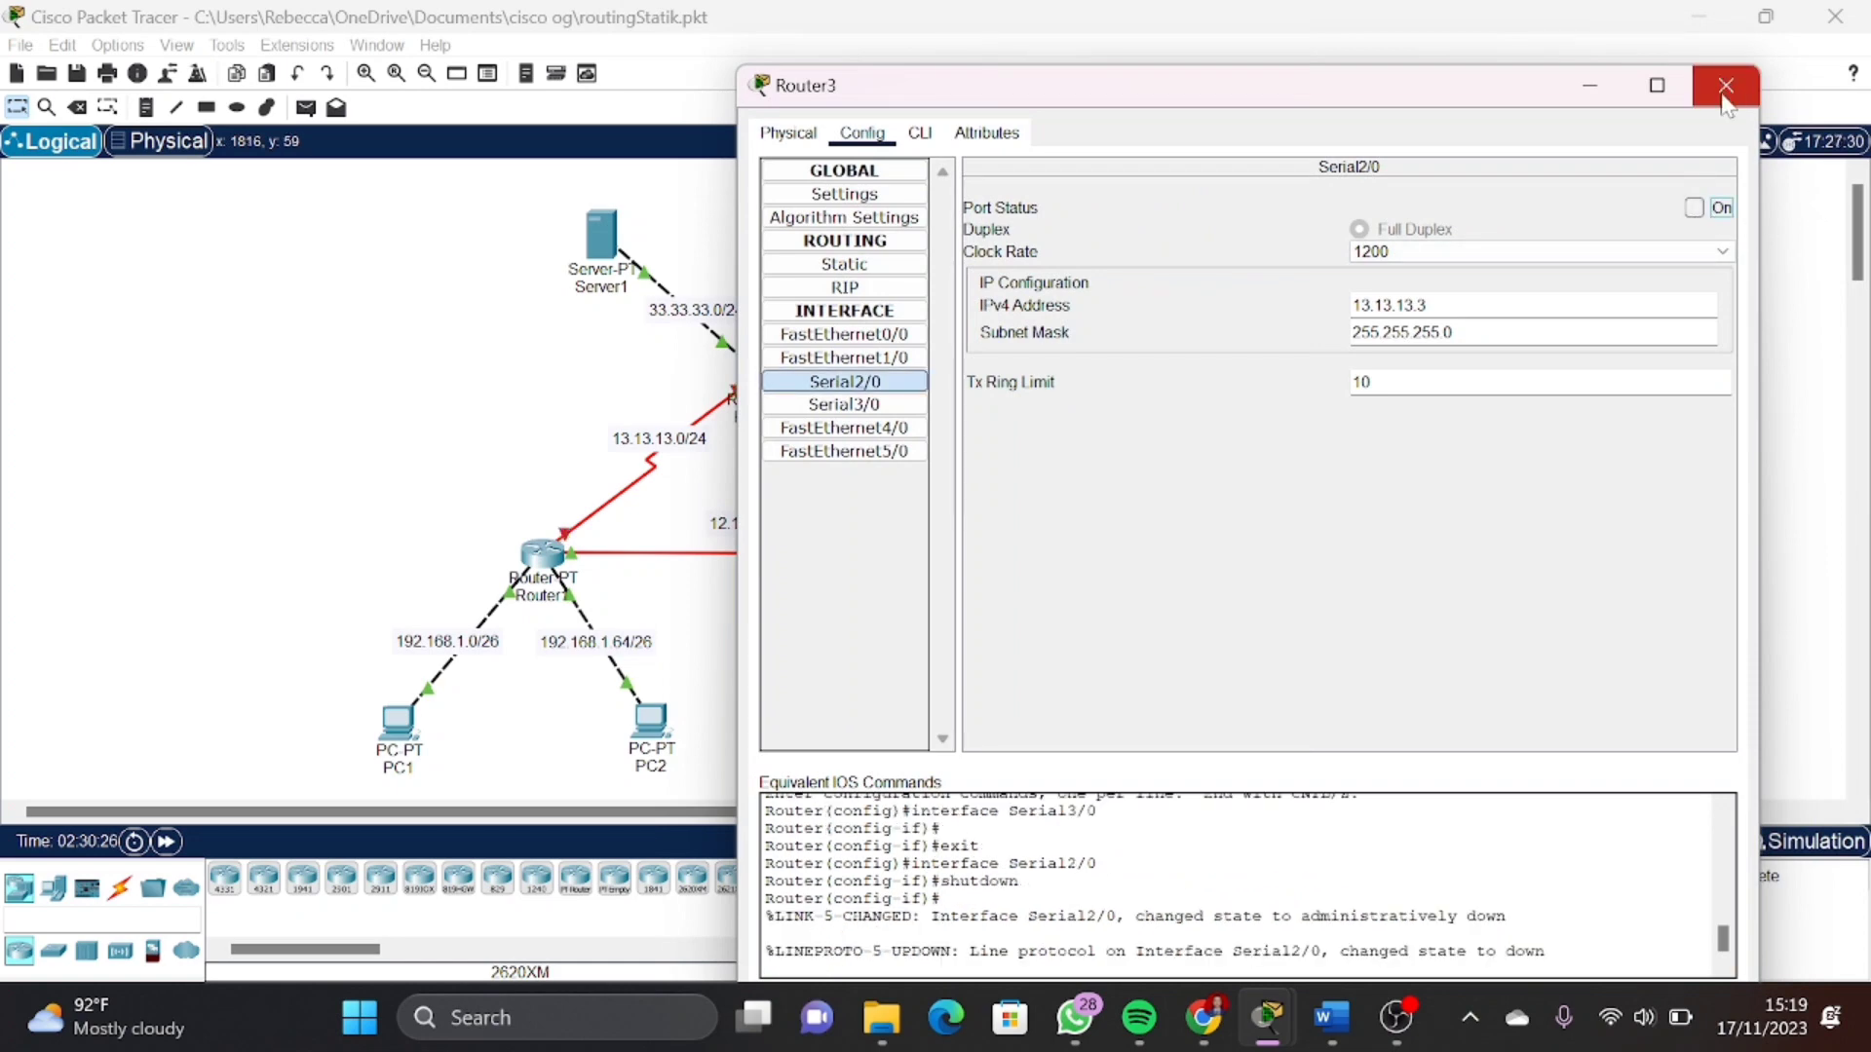
{"action": "left_click", "coordinate": [1725, 96]}
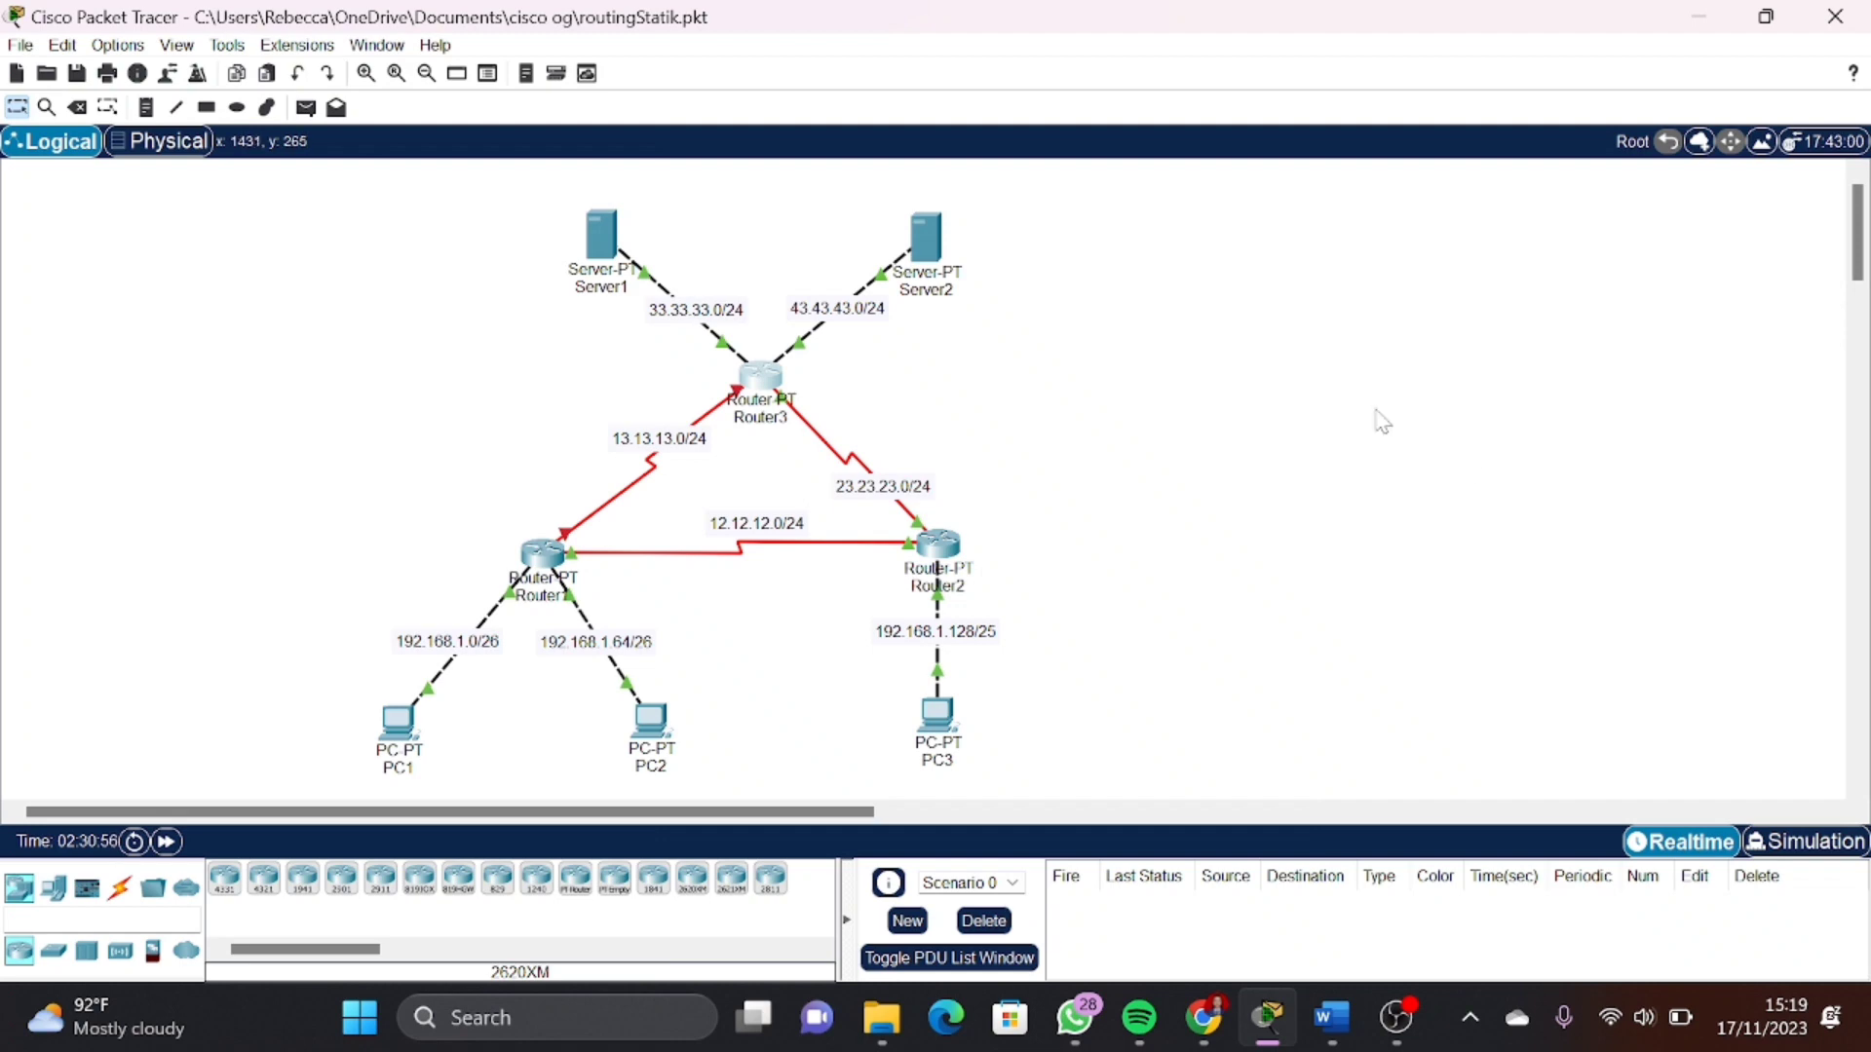
Switch the network to Simulation mode and add a simple PDU from PC1 to Server1
{"action": "left_click", "coordinate": [1795, 844]}
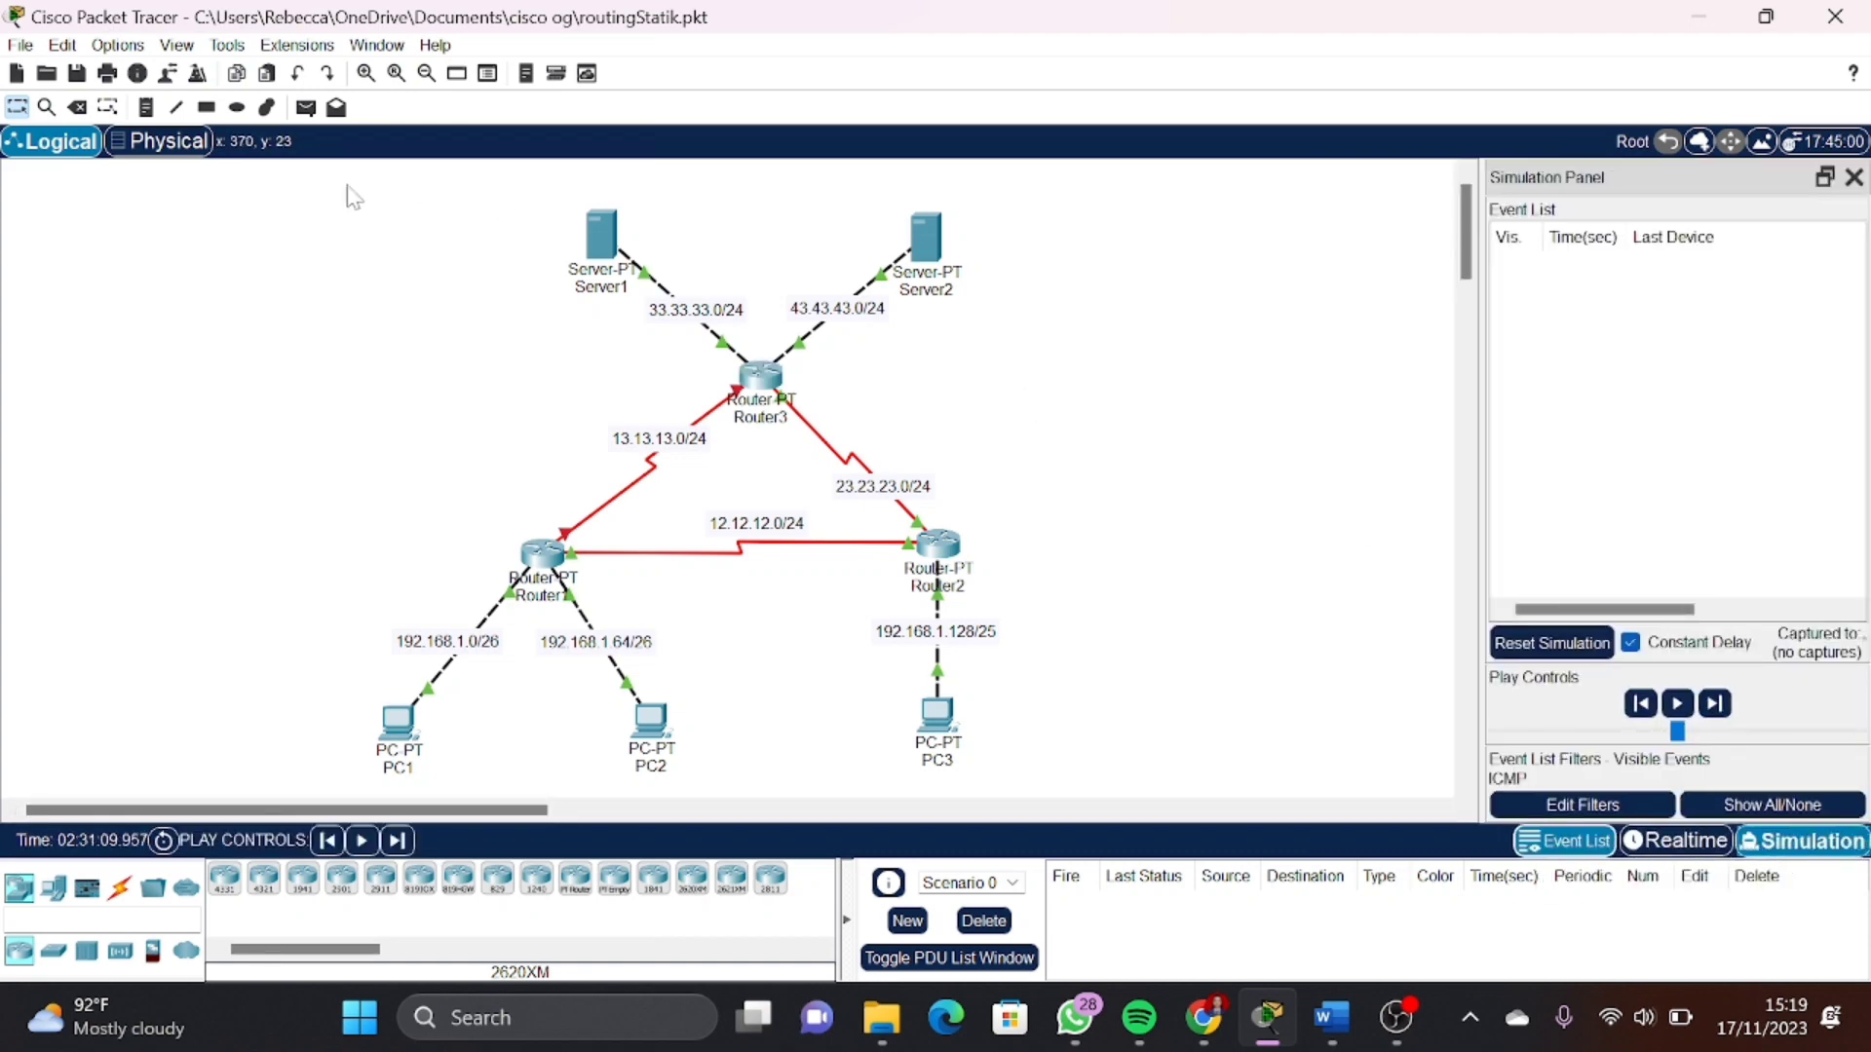
{"action": "left_click", "coordinate": [306, 108]}
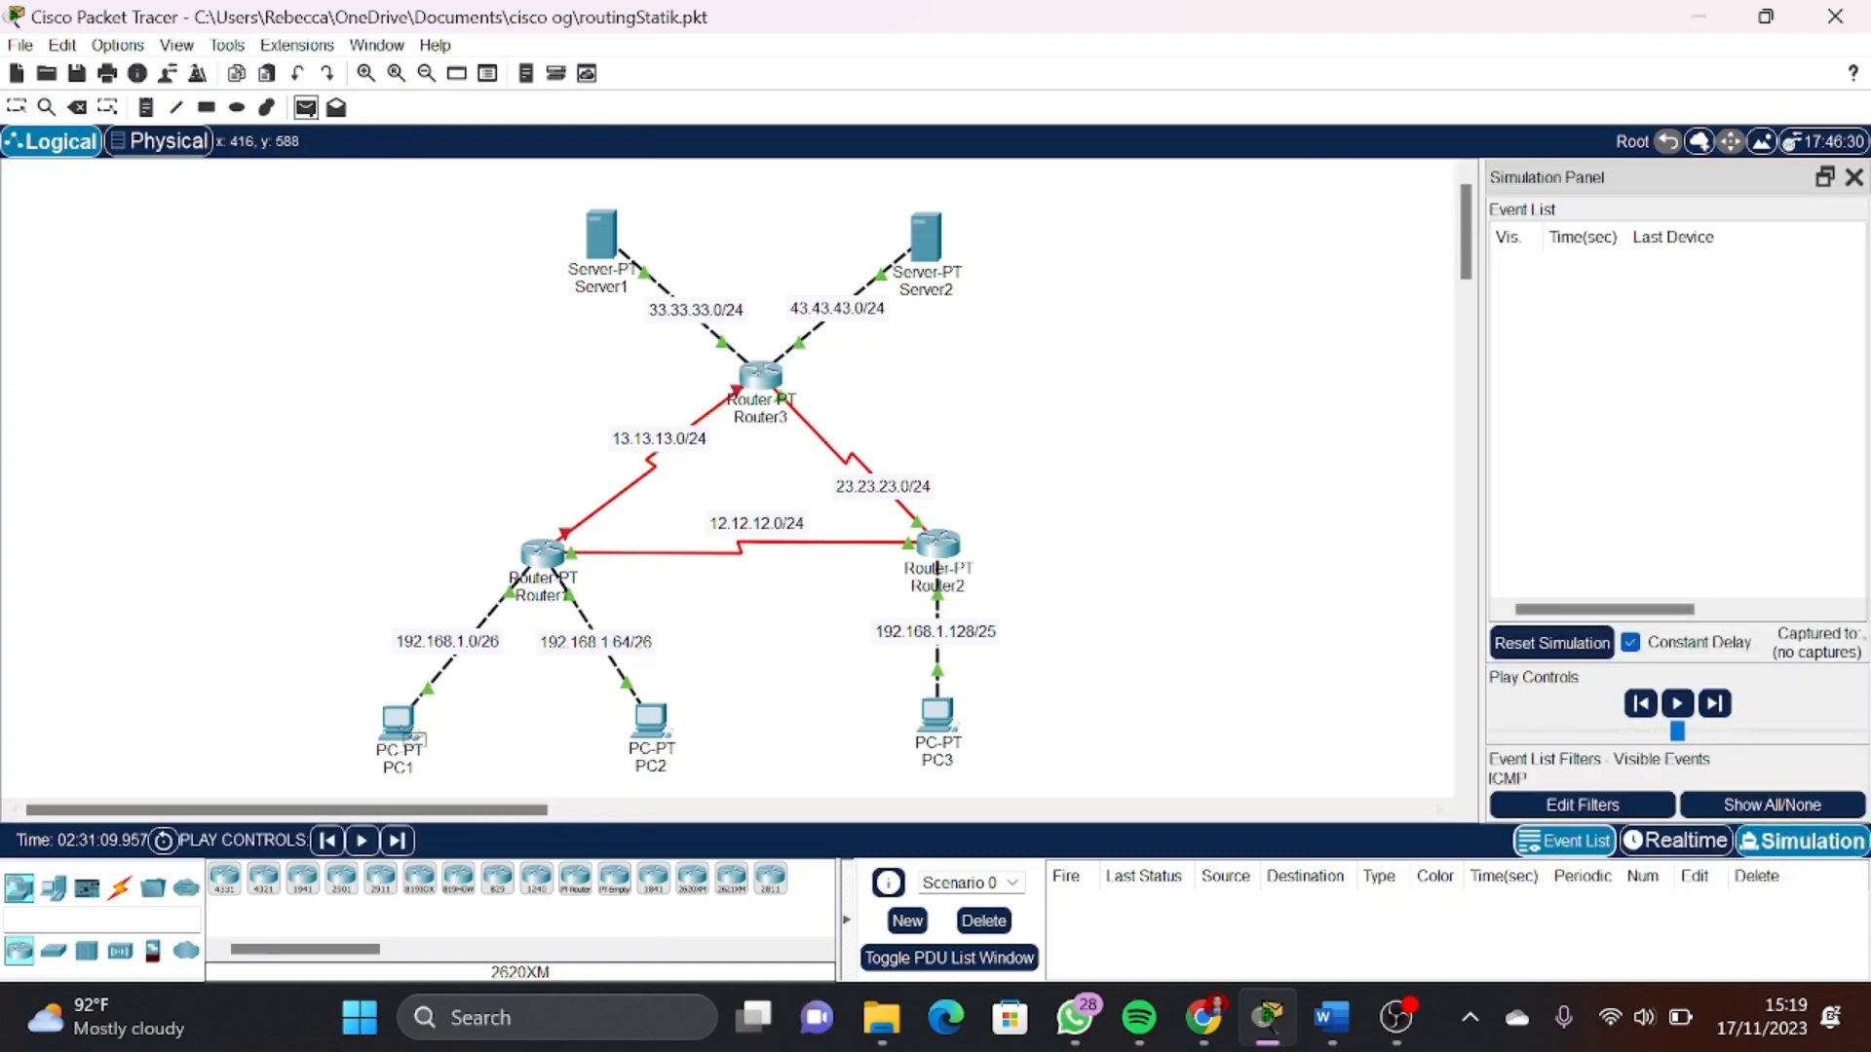
{"action": "left_click", "coordinate": [399, 723]}
{"action": "left_click", "coordinate": [606, 239]}
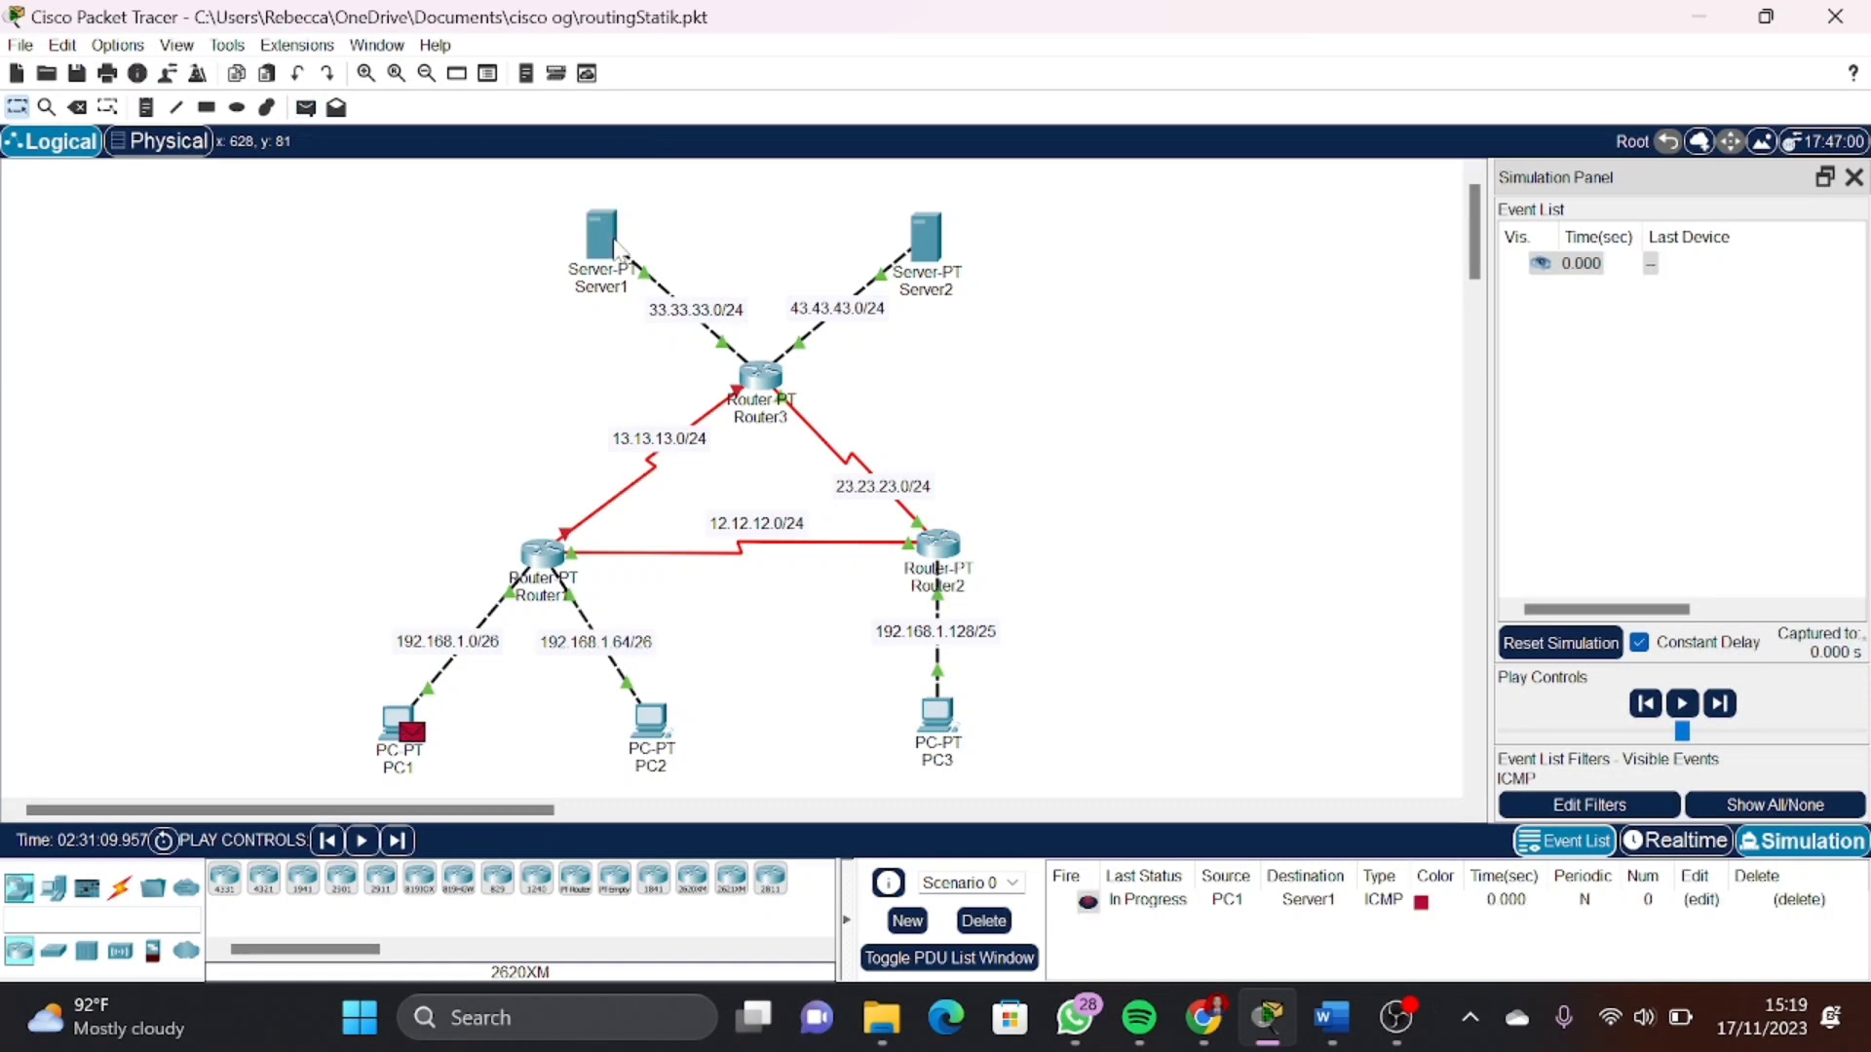
Advance the simulation event by event until the ICMP packet has travelled from PC1 to Server1 and back to PC1
{"action": "left_click", "coordinate": [1721, 704]}
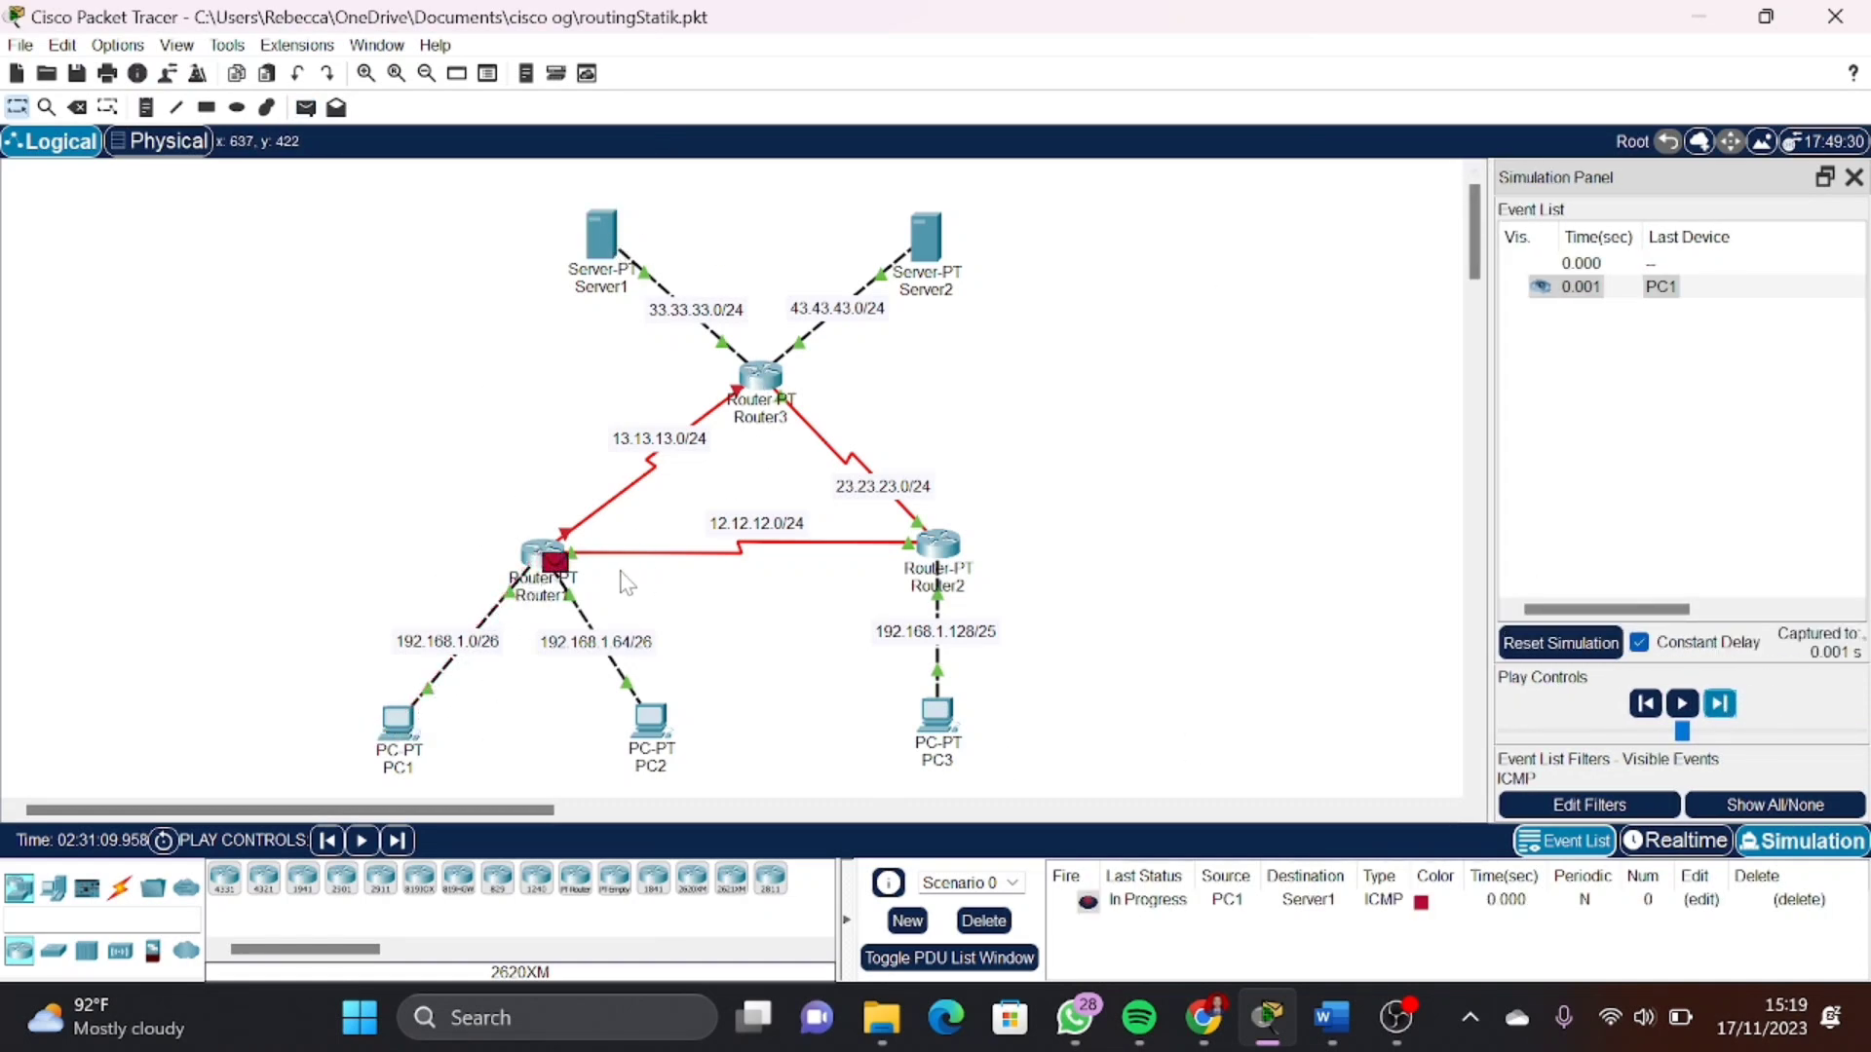
{"action": "left_click", "coordinate": [1721, 707]}
{"action": "left_click", "coordinate": [1722, 709]}
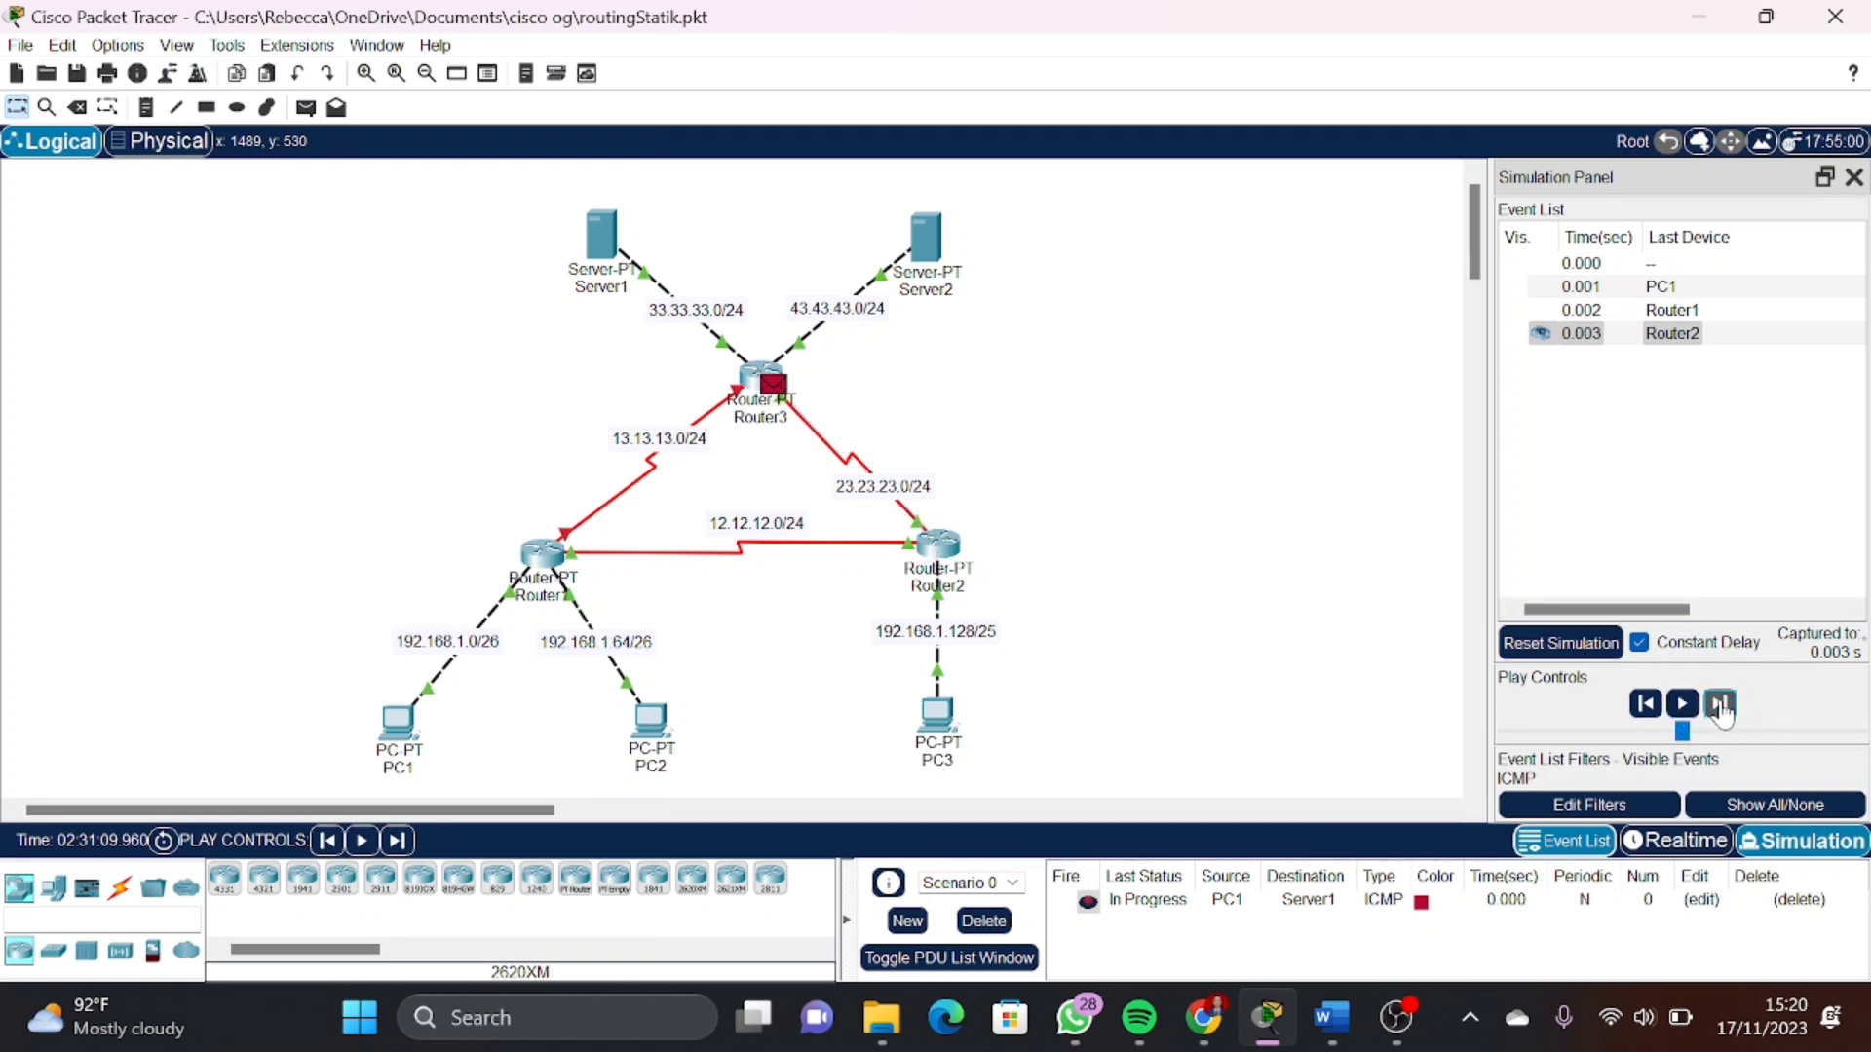
{"action": "left_click", "coordinate": [1717, 706]}
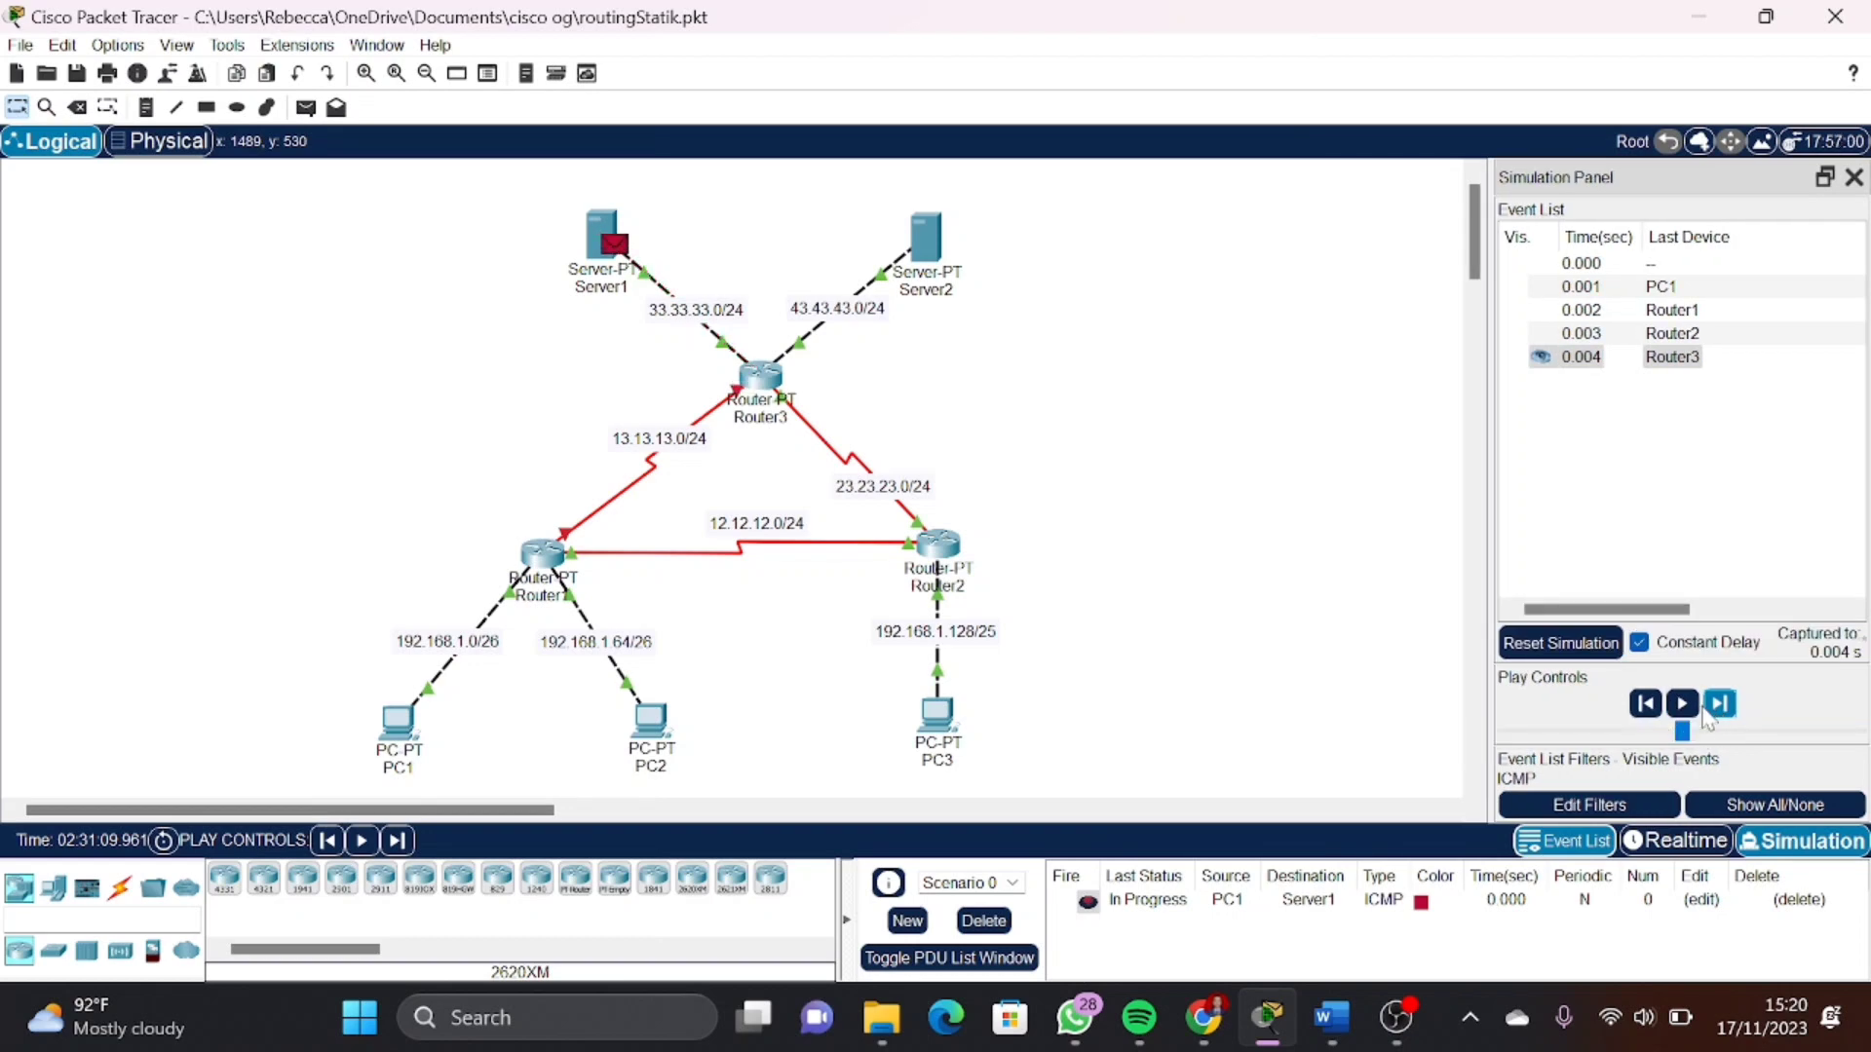
{"action": "left_click", "coordinate": [1718, 706]}
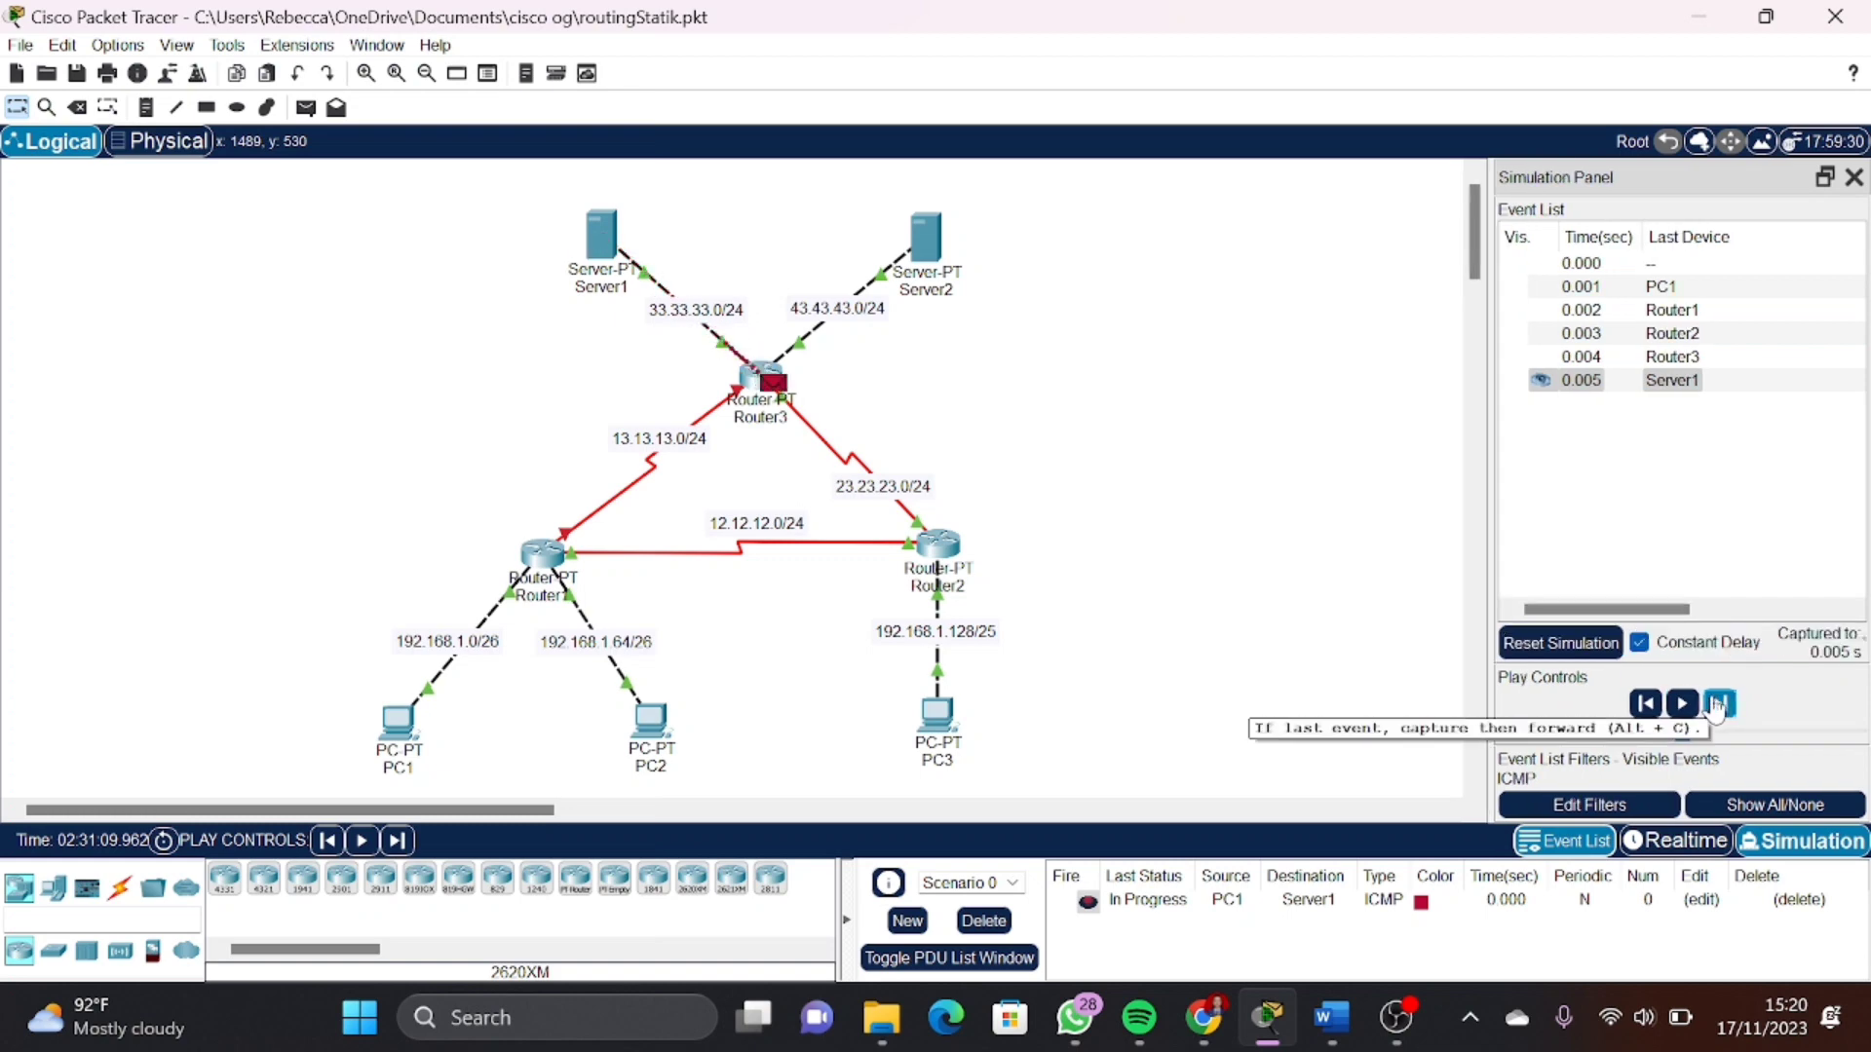
{"action": "left_click", "coordinate": [1717, 707]}
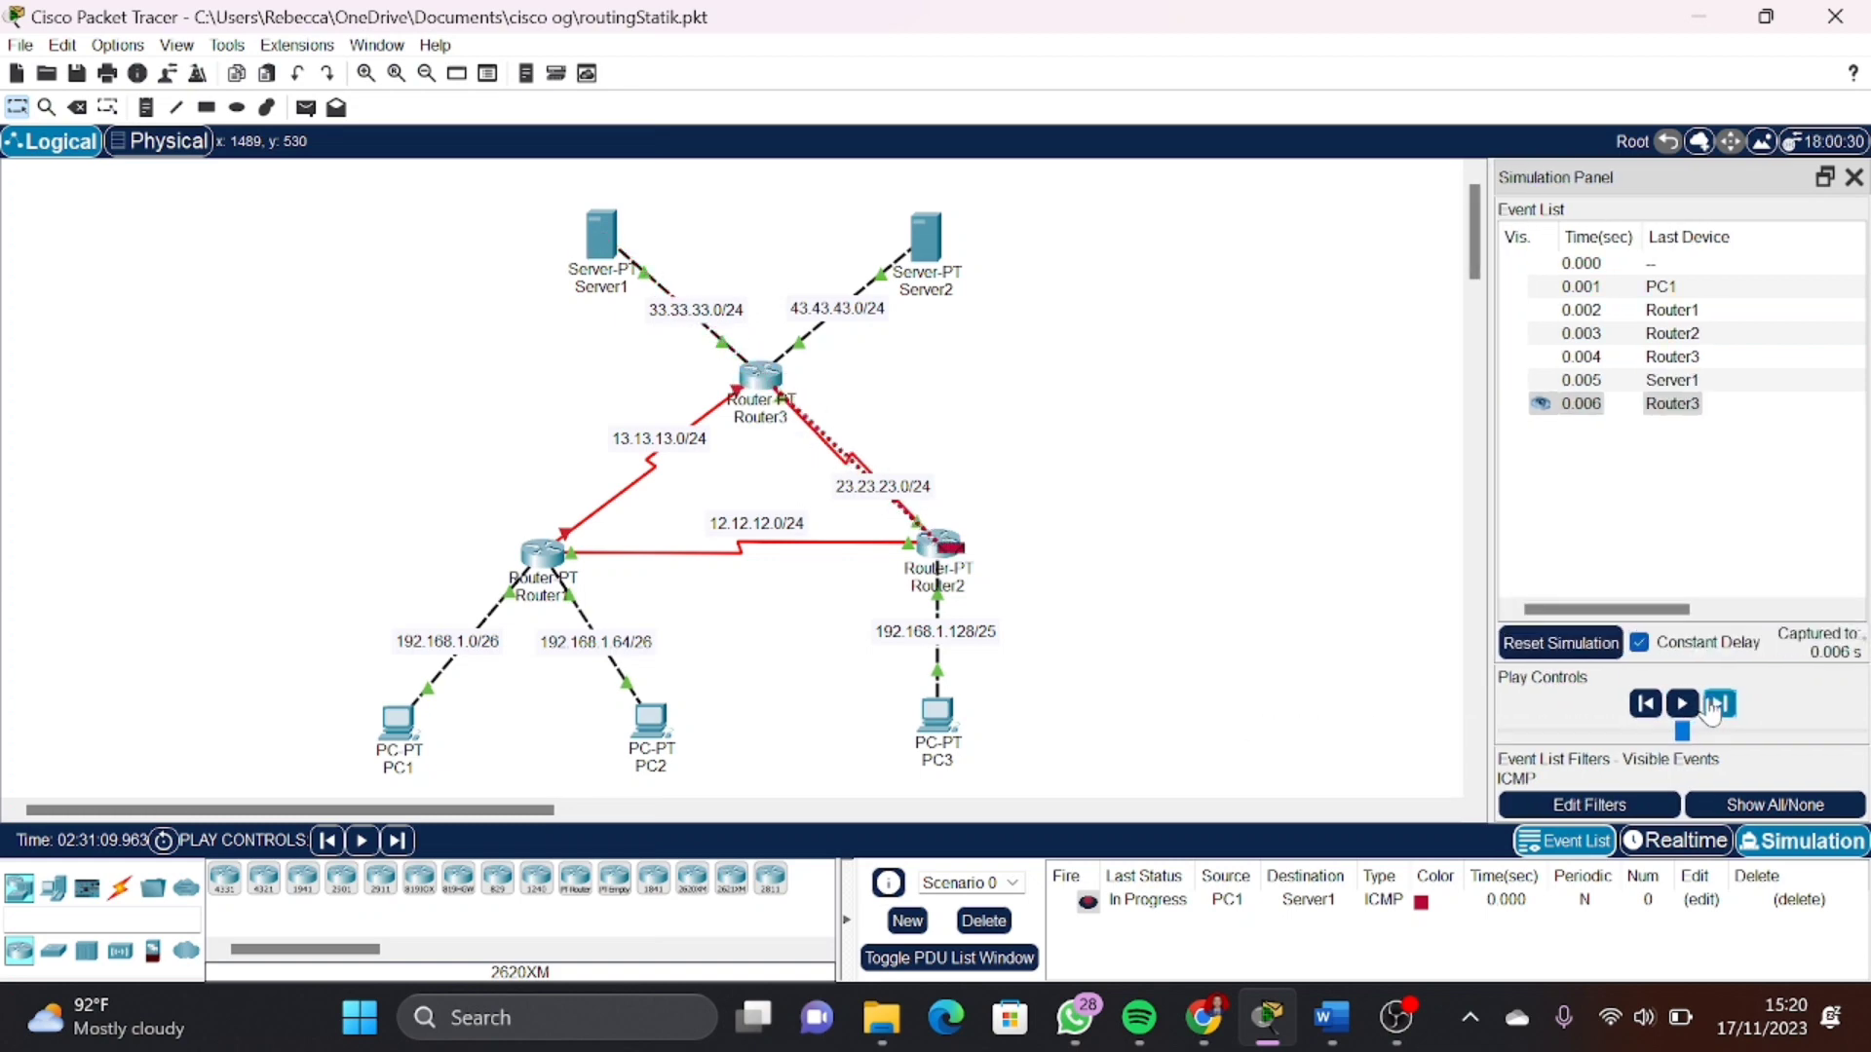
{"action": "left_click", "coordinate": [1717, 707]}
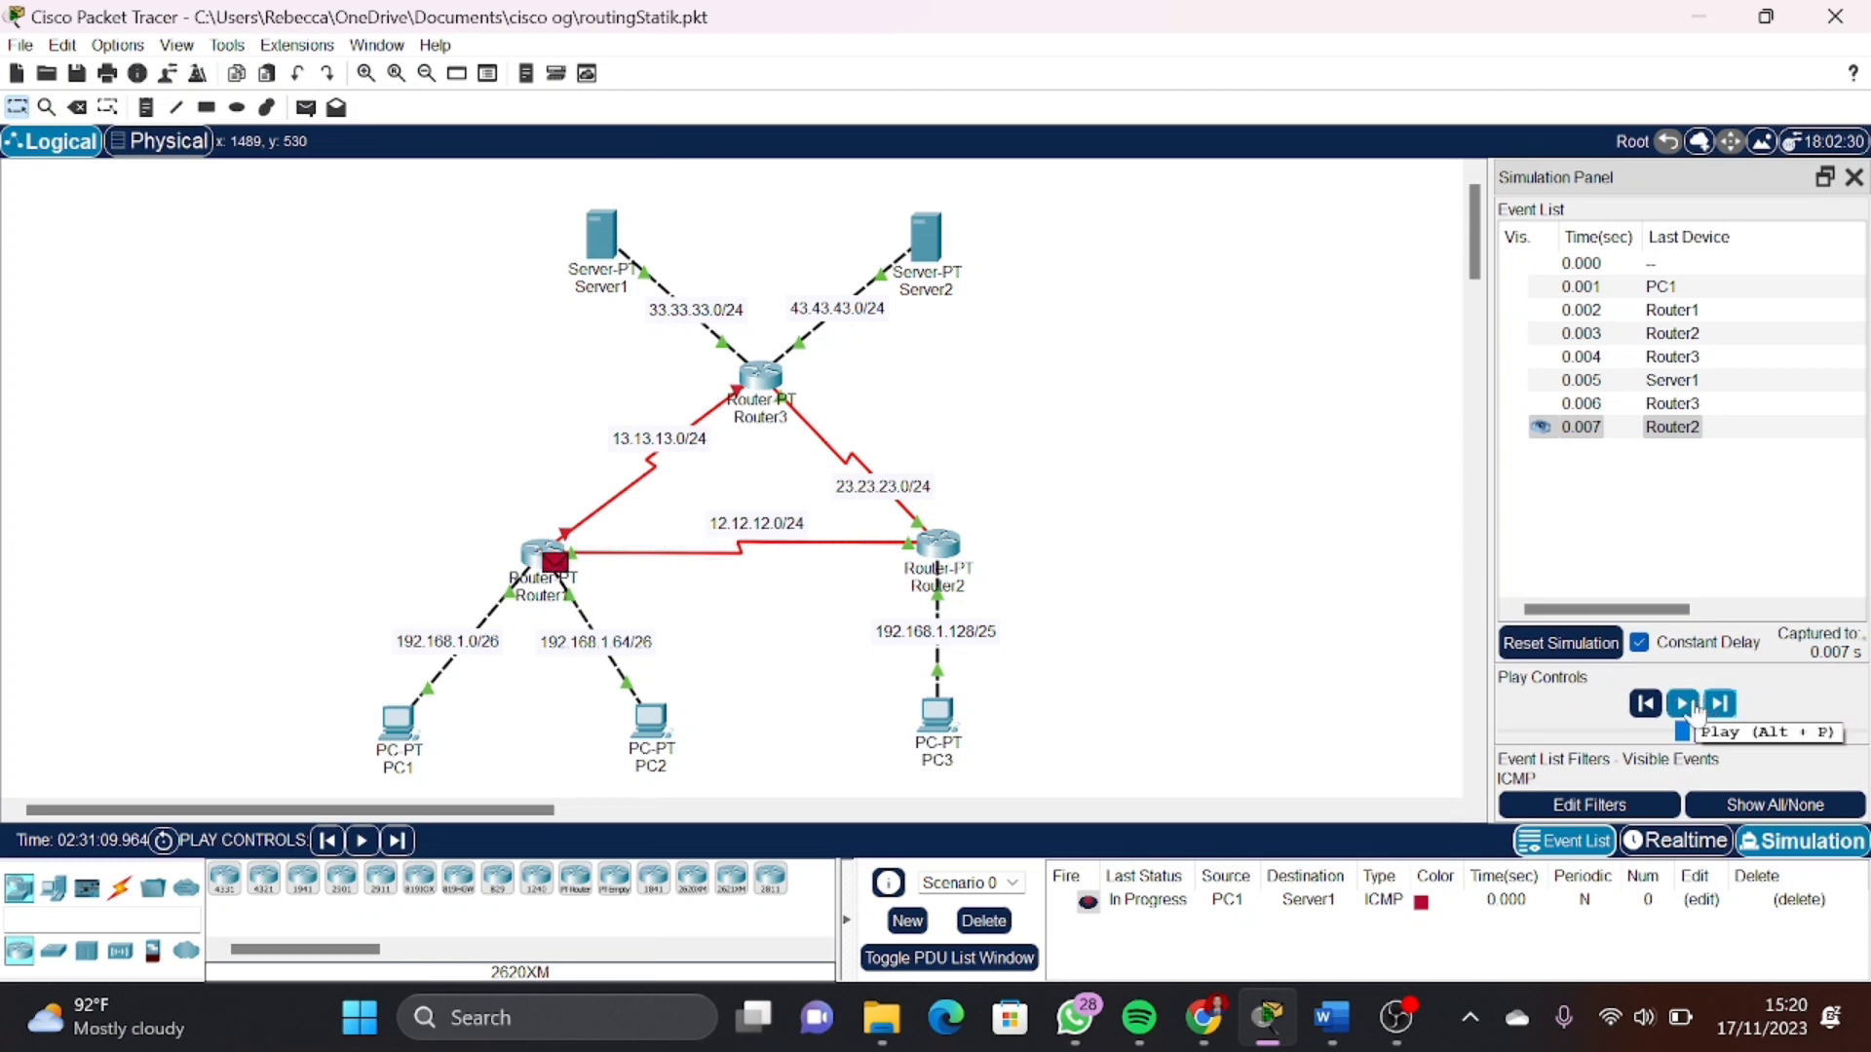
{"action": "left_click", "coordinate": [1720, 710]}
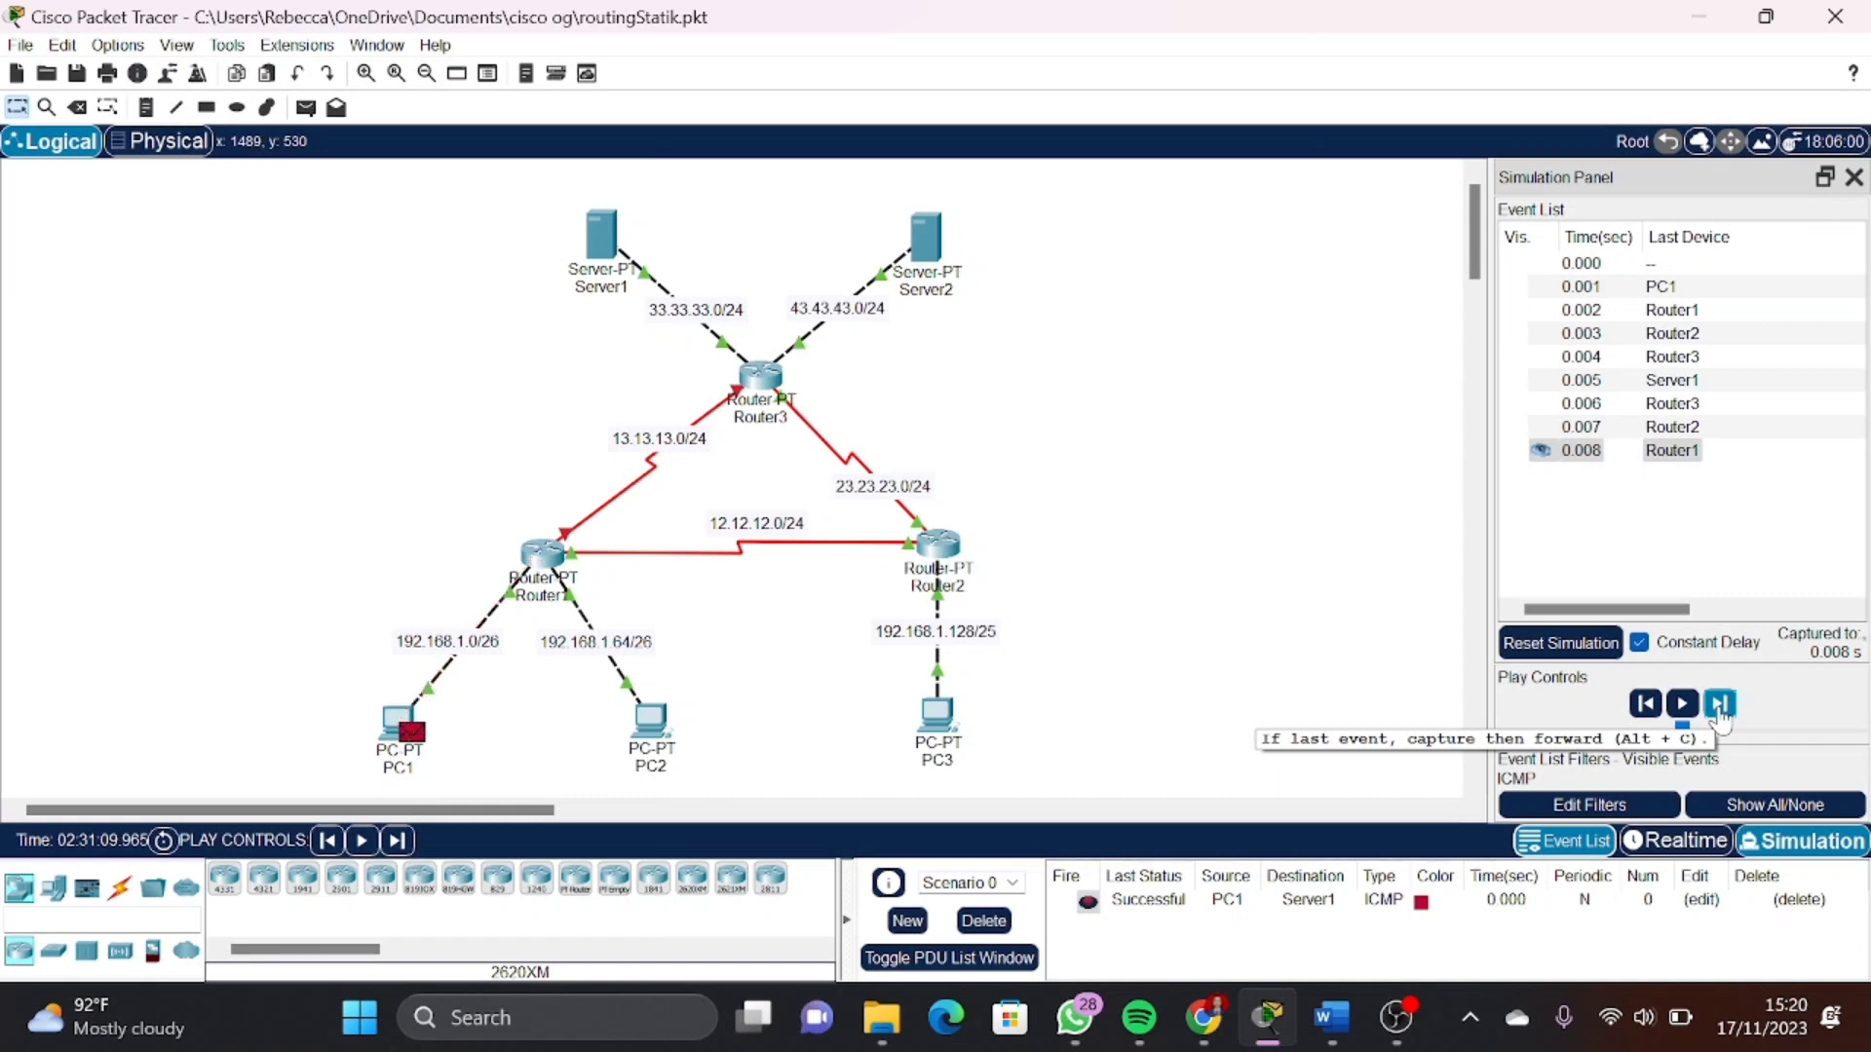
{"action": "left_click_drag", "start_coordinate": [334, 682], "coordinate": [448, 784]}
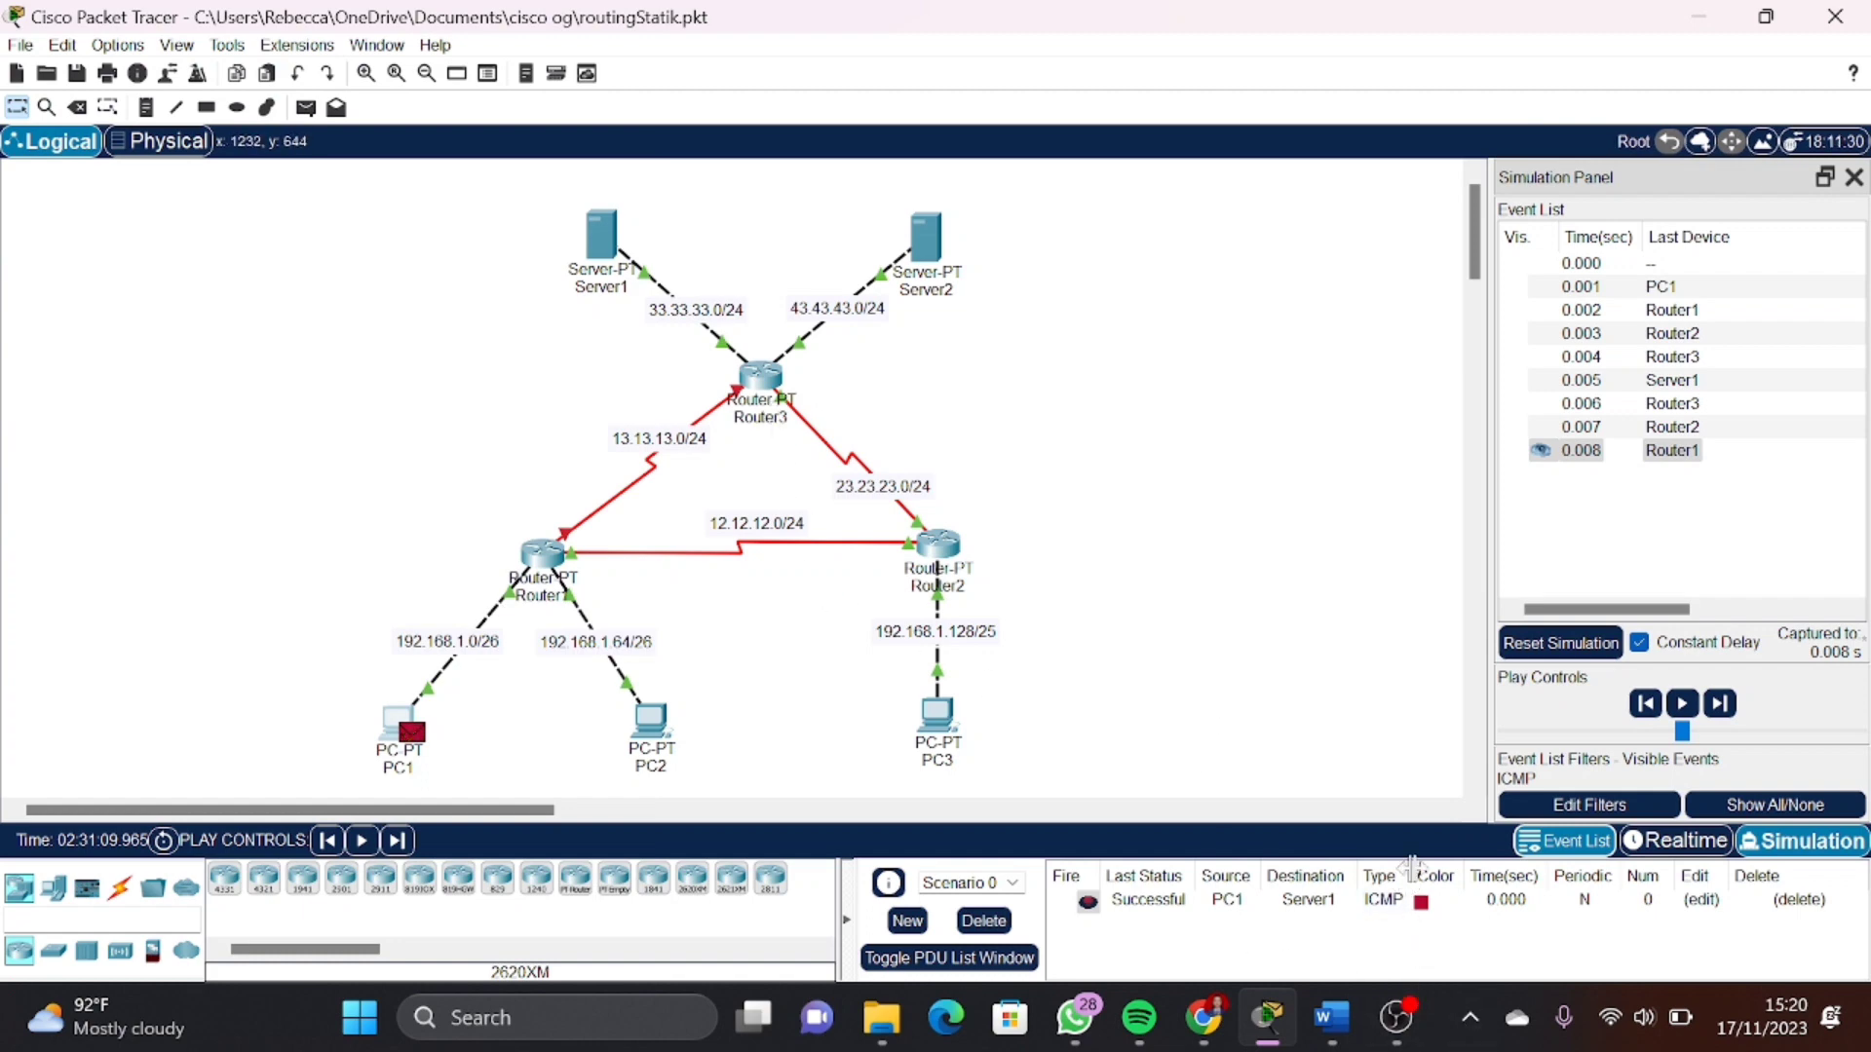
Switch to Word and add "(BERHASIL)" on an unbulleted line below the PC 1 ke PC 2 test item
{"action": "left_click", "coordinate": [1333, 1033]}
{"action": "left_click", "coordinate": [1274, 588]}
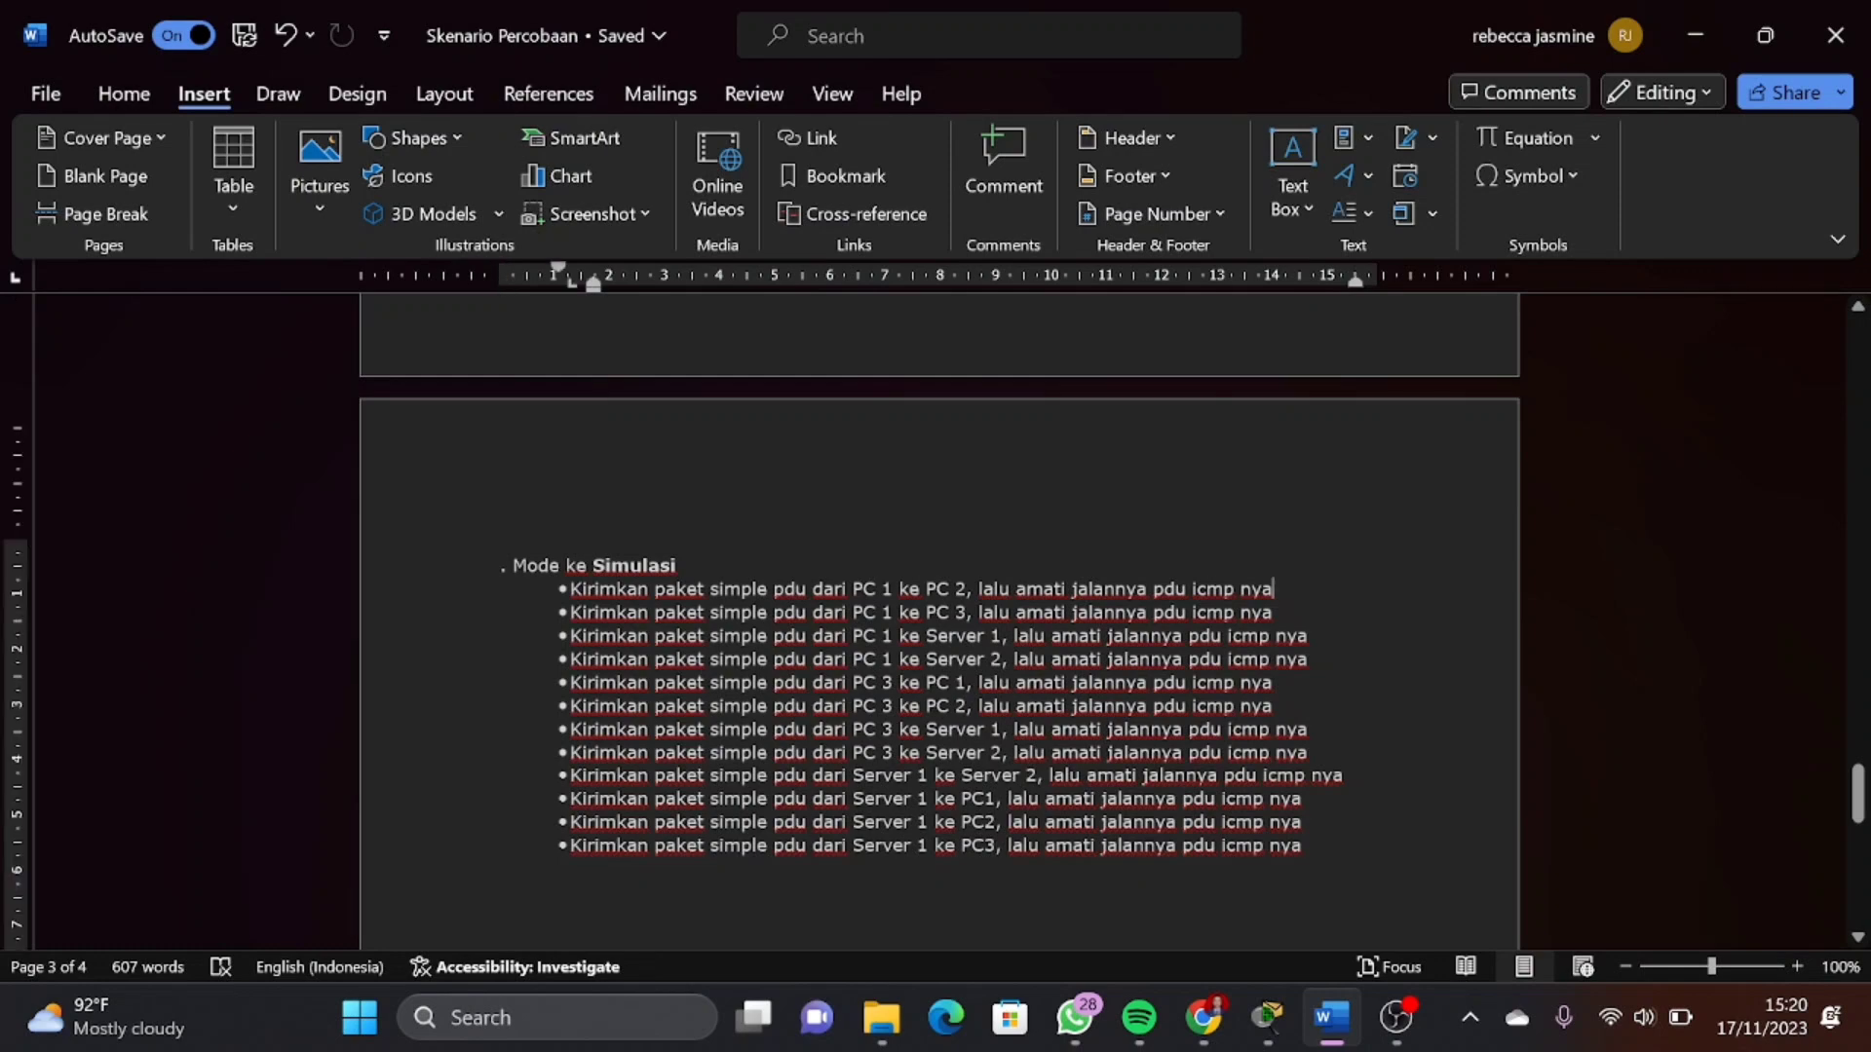
{"action": "key", "text": "Return"}
{"action": "key", "text": "BackSpace"}
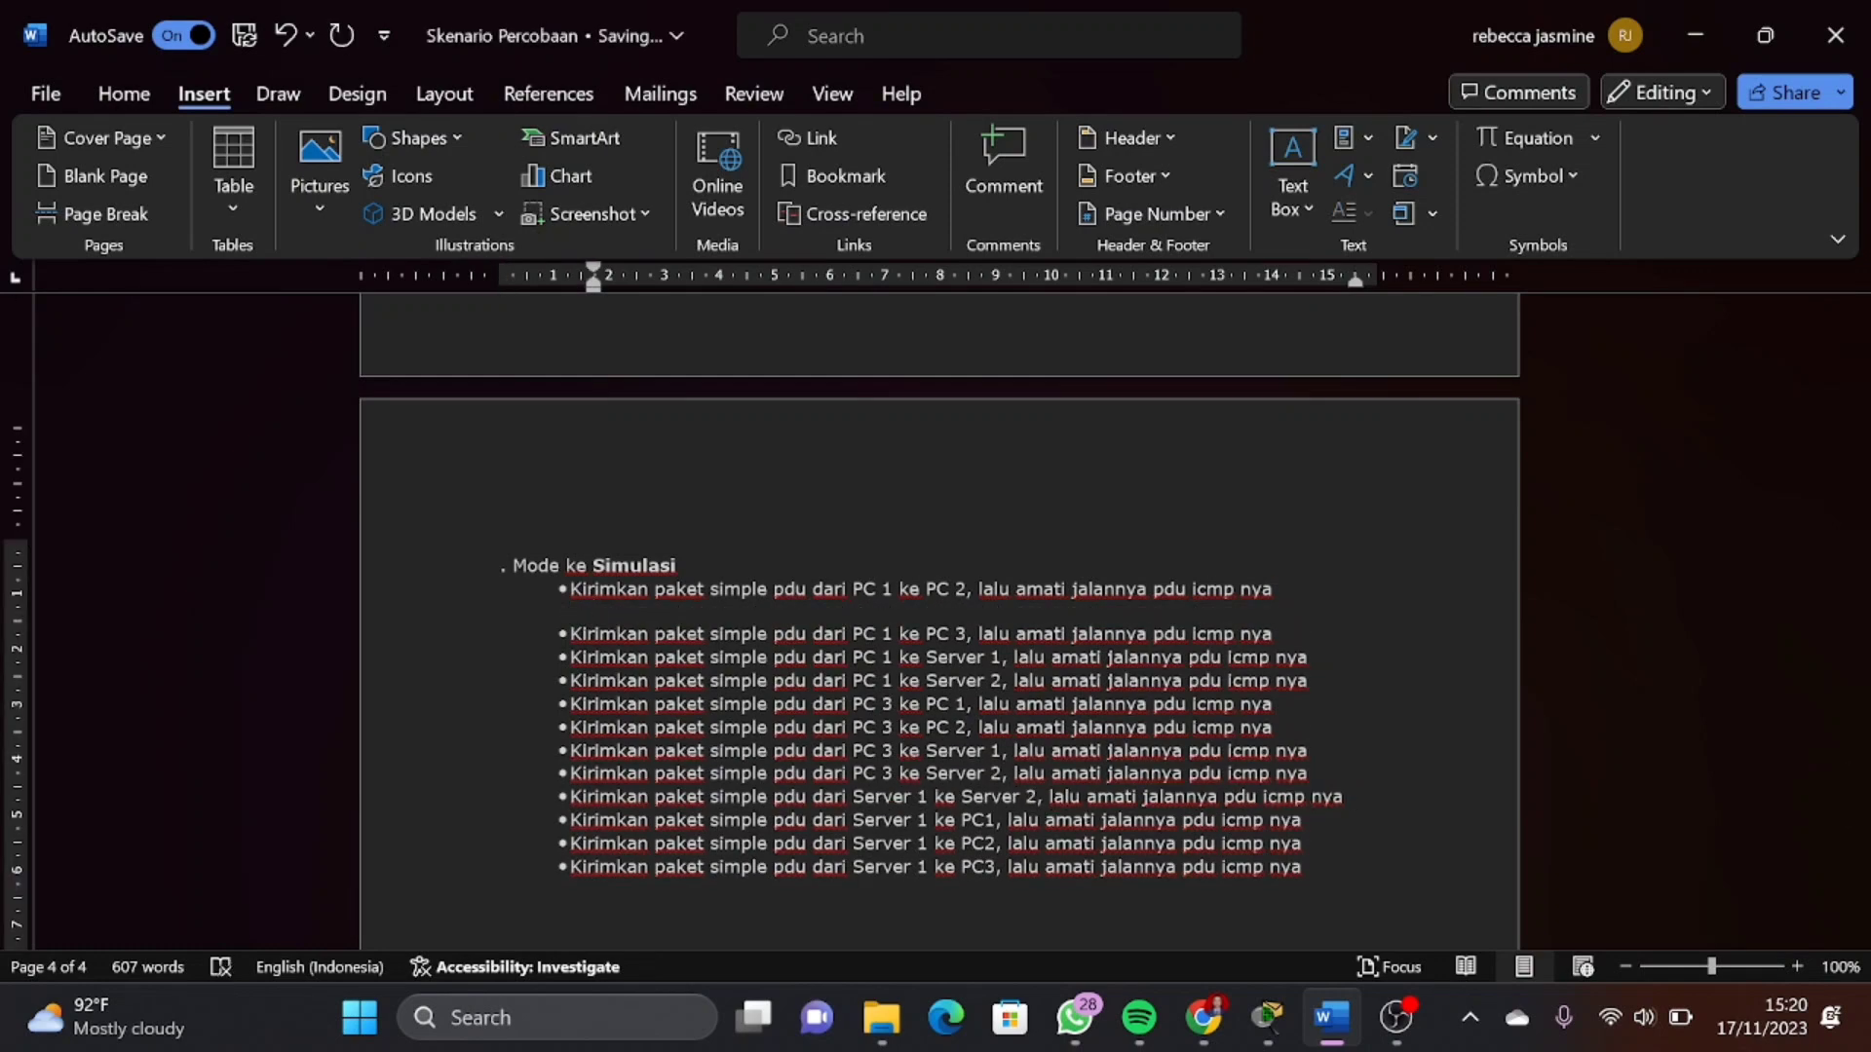
{"action": "type", "text": "(BERHASIL"}
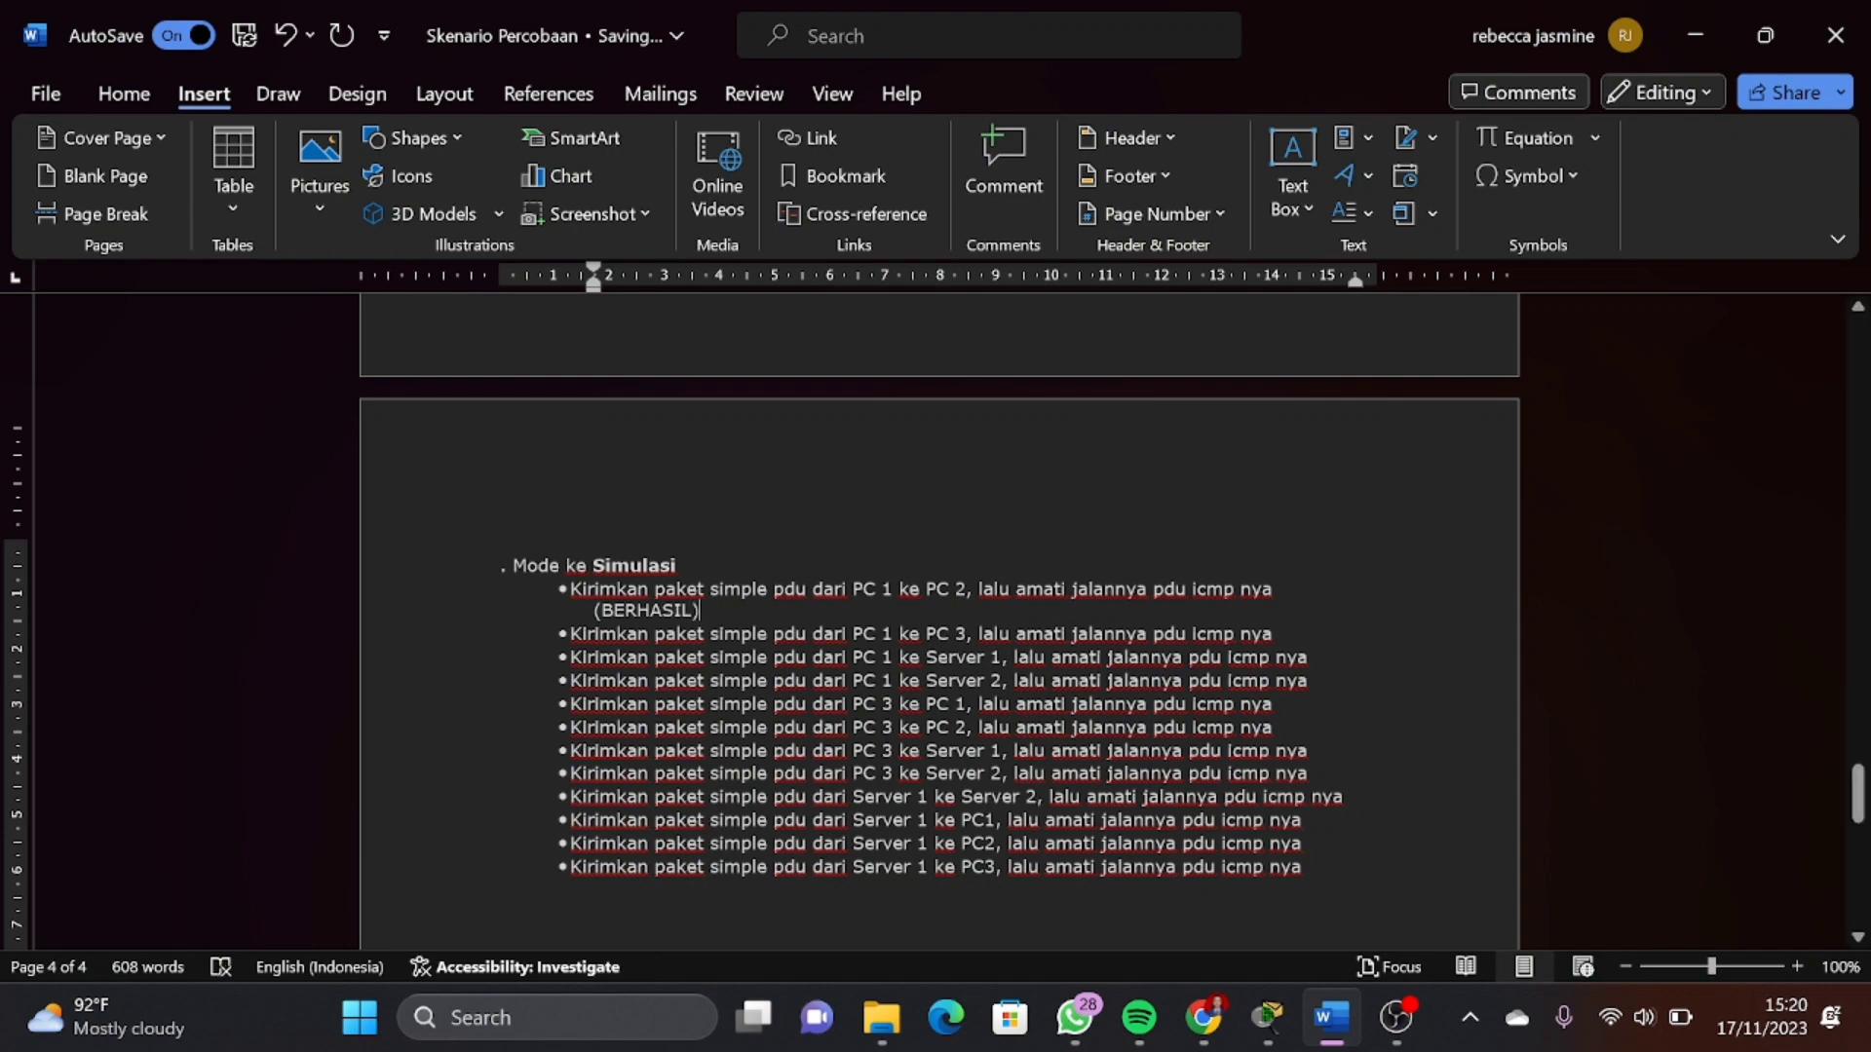
Return to Packet Tracer, reset the simulation, delete the current scenario and add a simple PDU from PC1 to PC3
{"action": "left_click", "coordinate": [1267, 1018]}
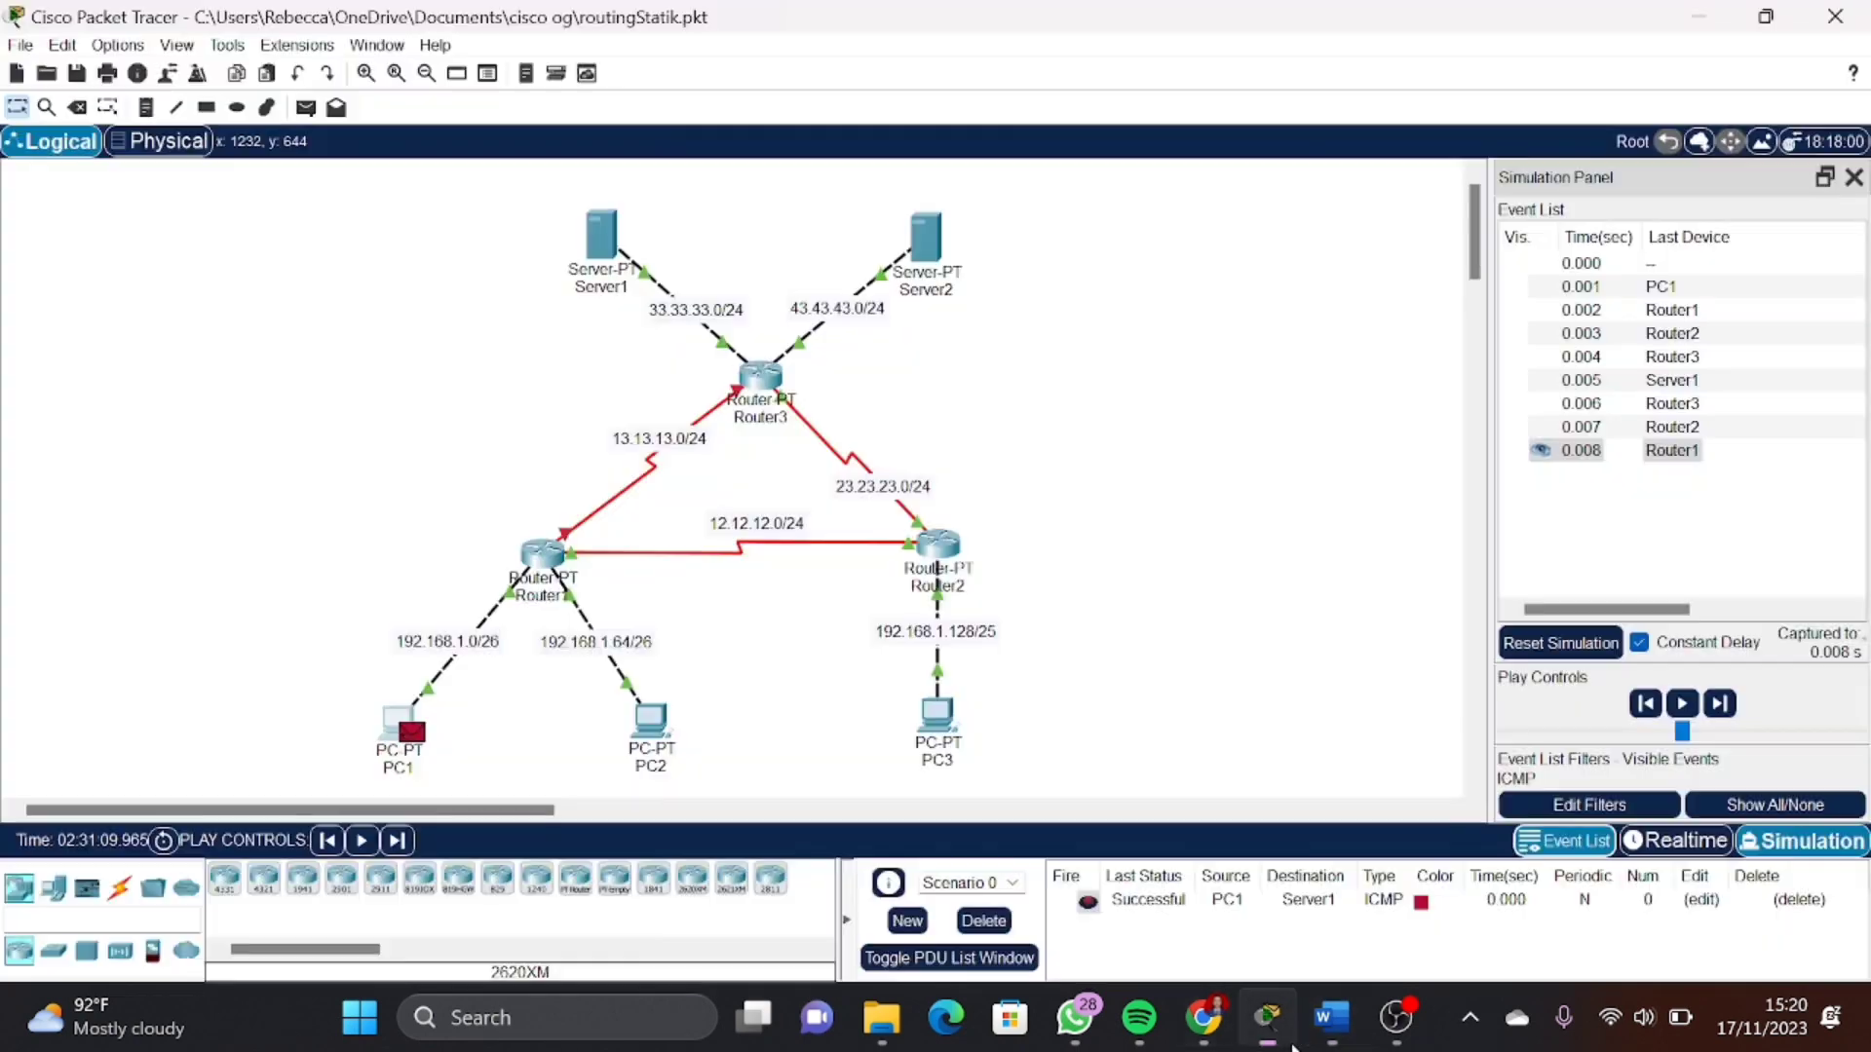
{"action": "left_click", "coordinate": [1560, 643]}
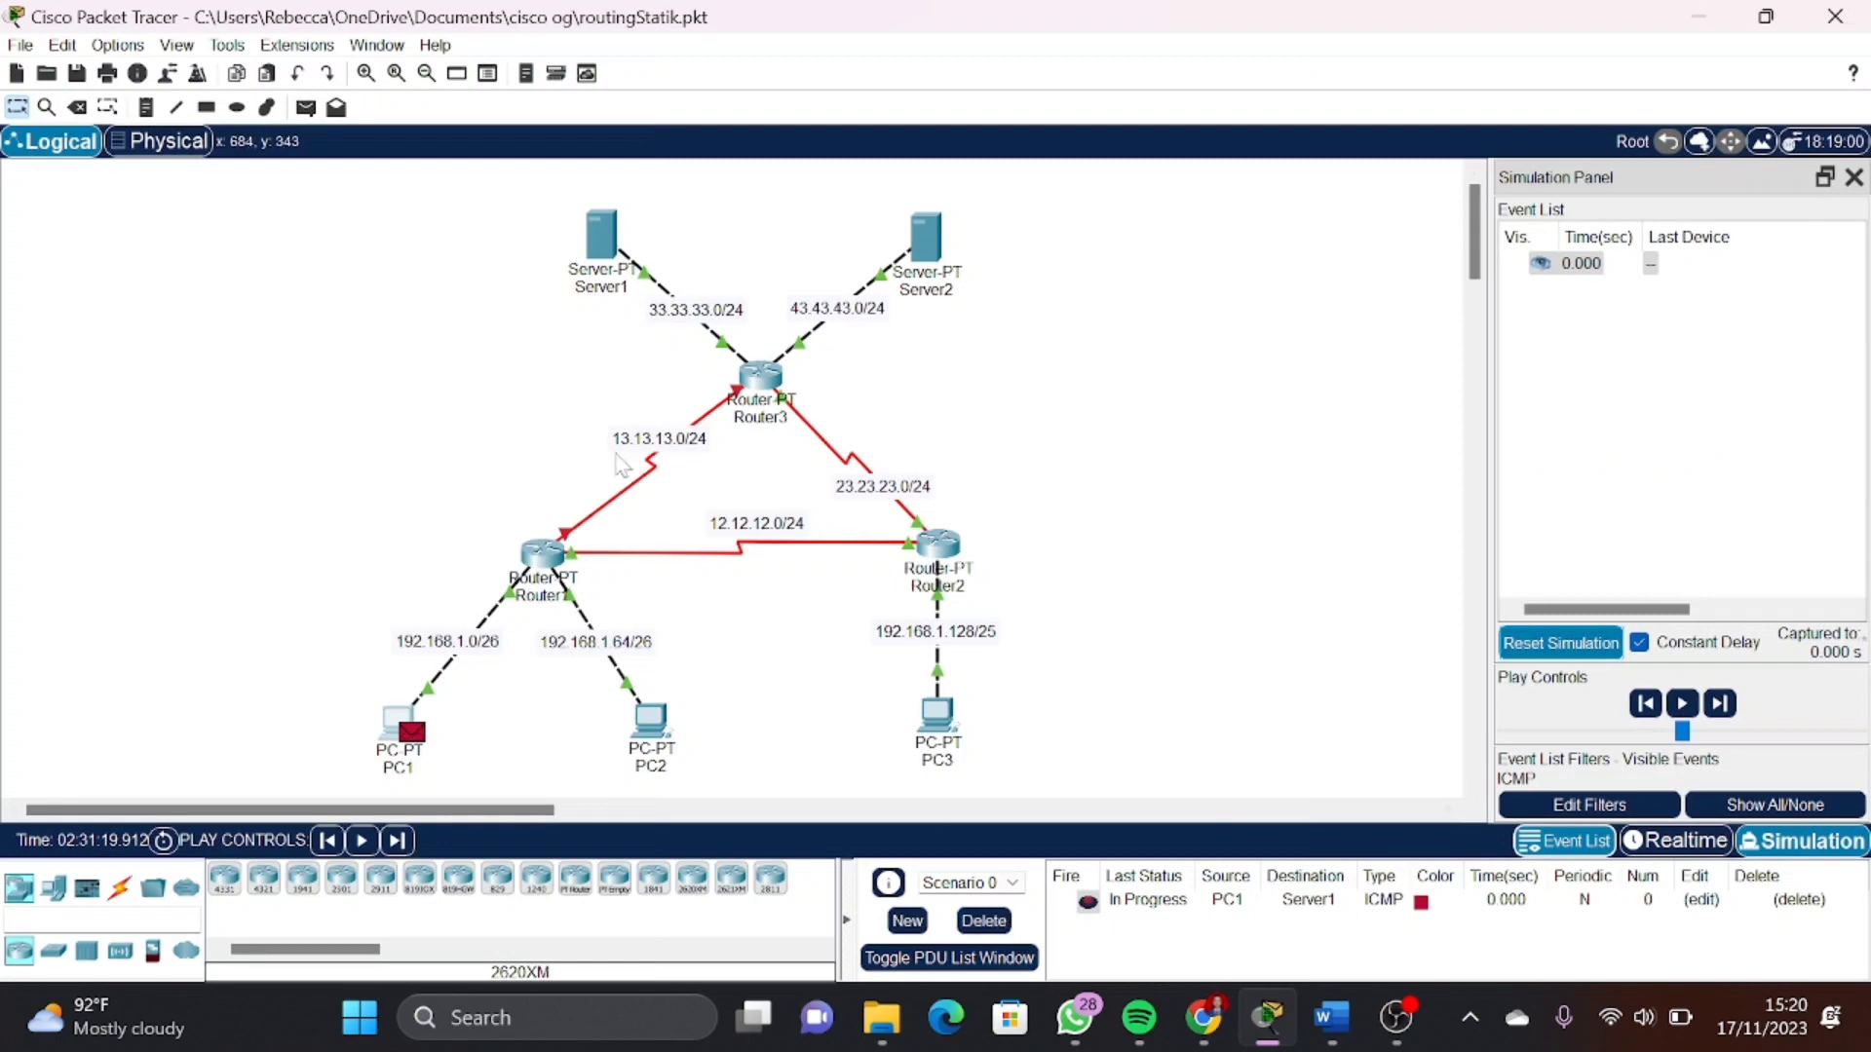
{"action": "left_click", "coordinate": [984, 921]}
{"action": "left_click", "coordinate": [305, 107]}
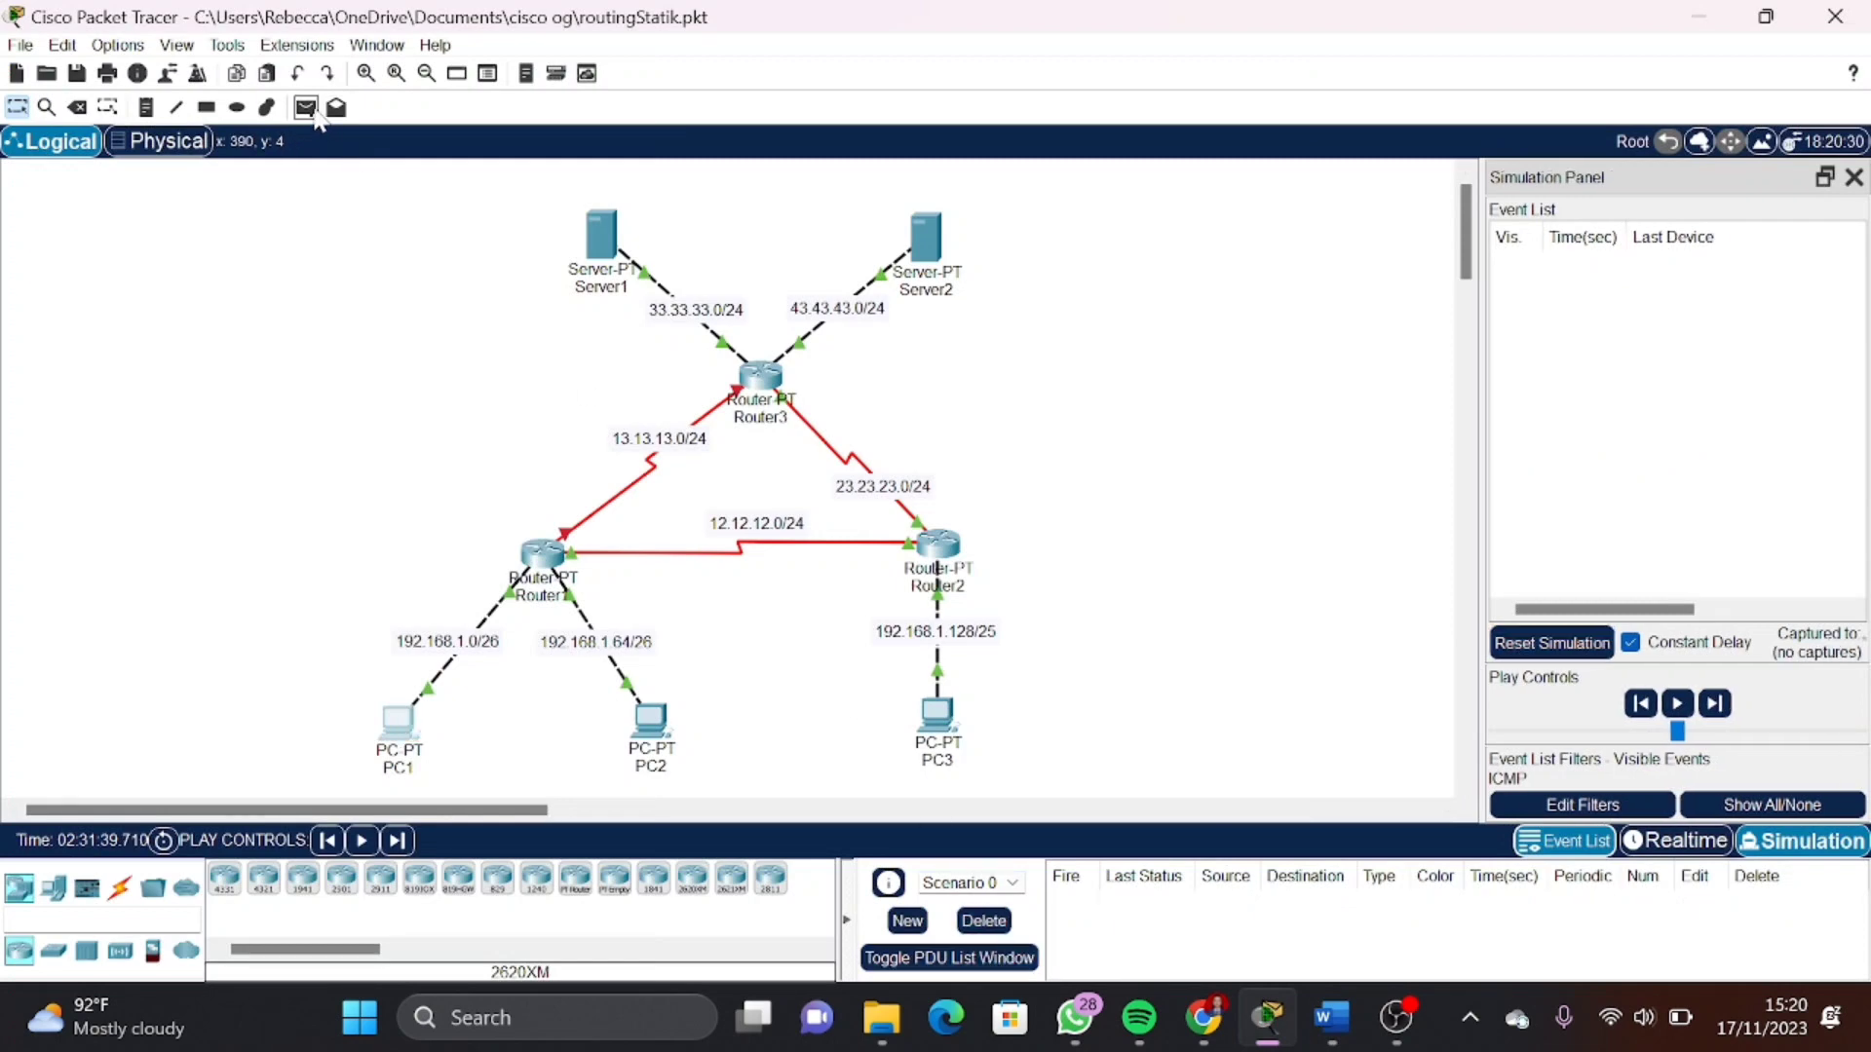
{"action": "left_click", "coordinate": [399, 721]}
{"action": "left_click", "coordinate": [937, 717]}
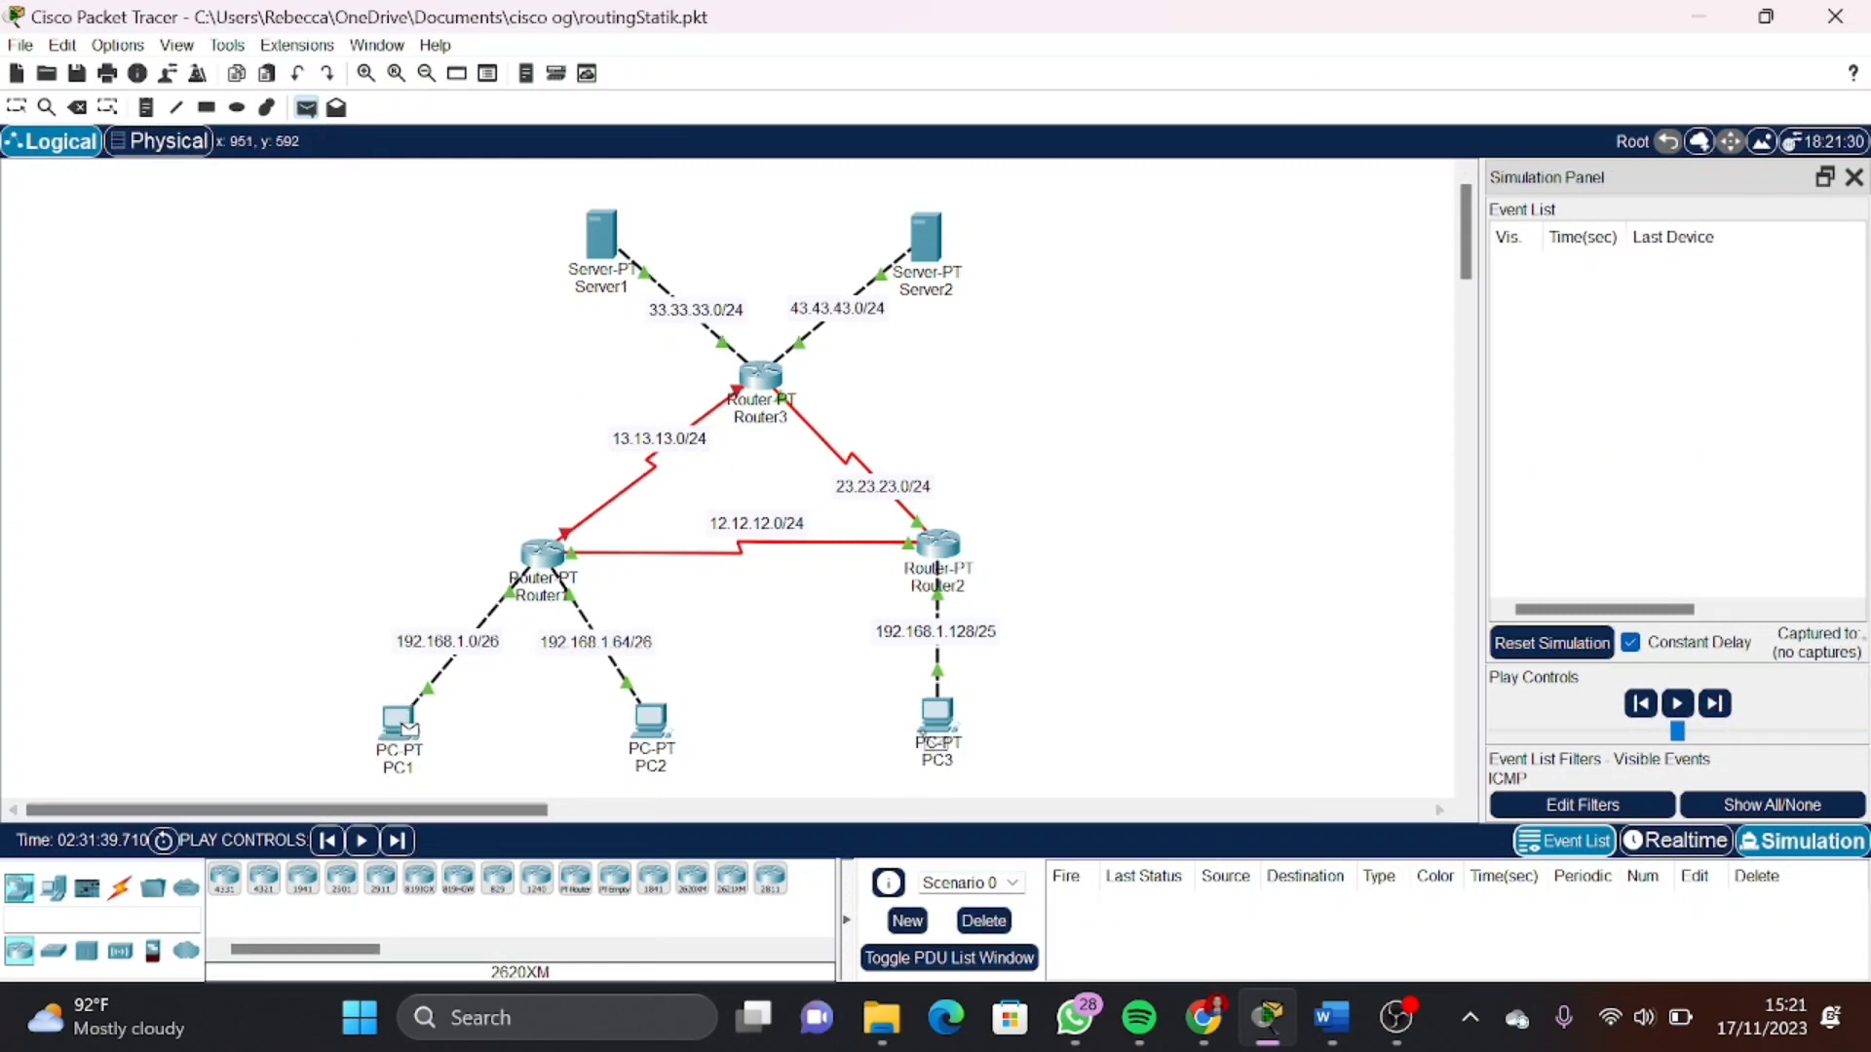
Advance the simulation event by event until the ICMP packet has travelled from PC1 to PC3 and back to PC1
{"action": "left_click", "coordinate": [1720, 703]}
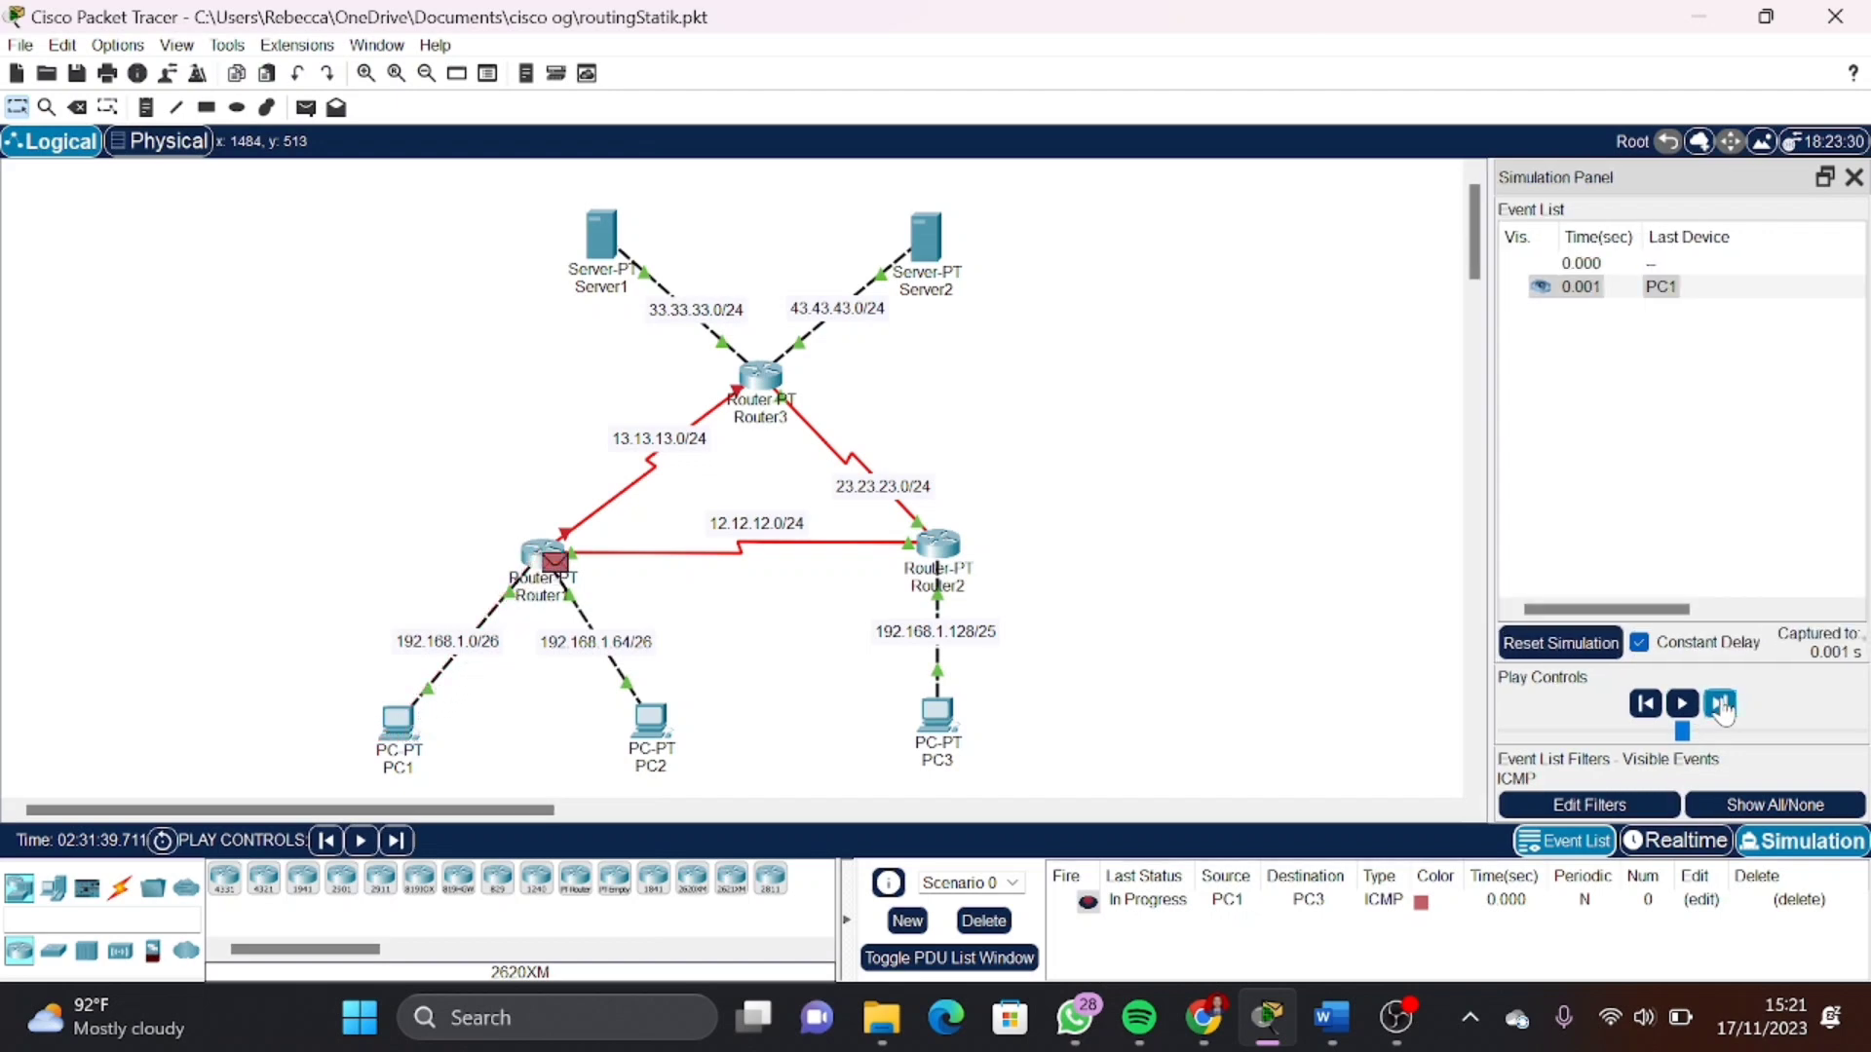
{"action": "left_click", "coordinate": [1720, 704]}
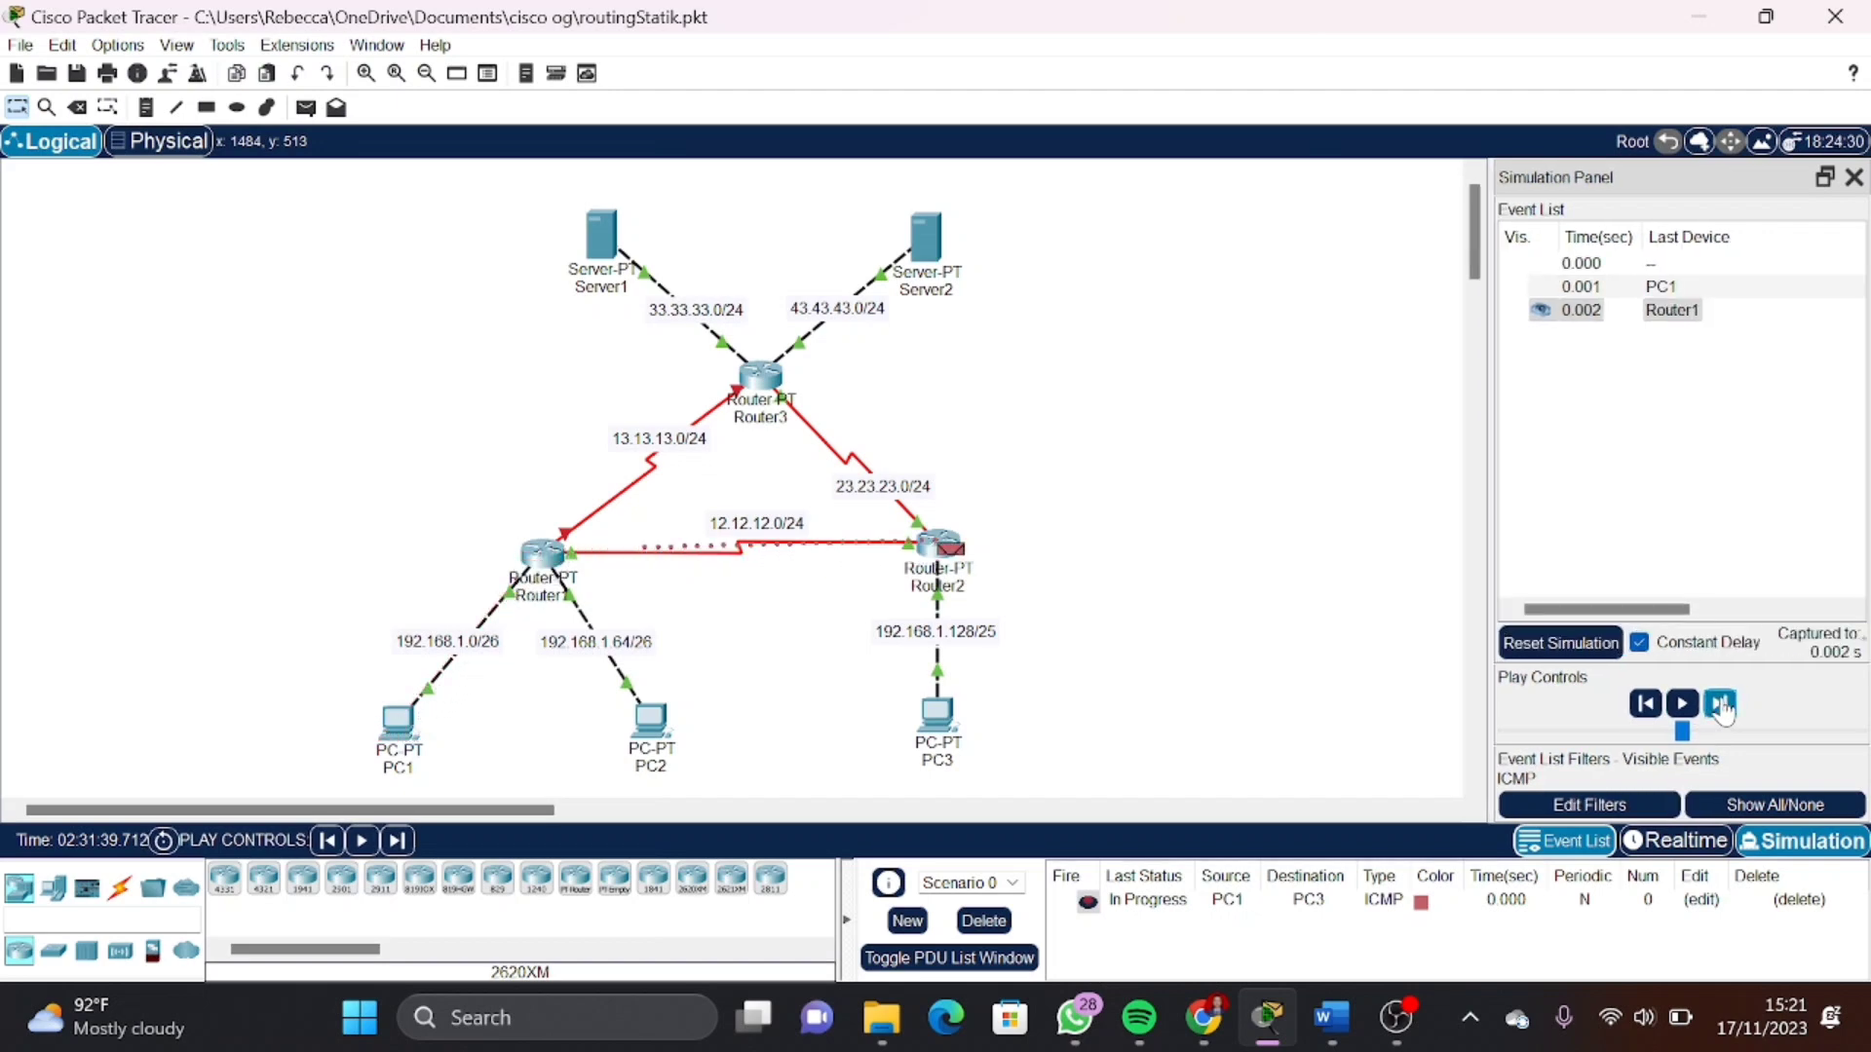
{"action": "left_click", "coordinate": [1720, 704]}
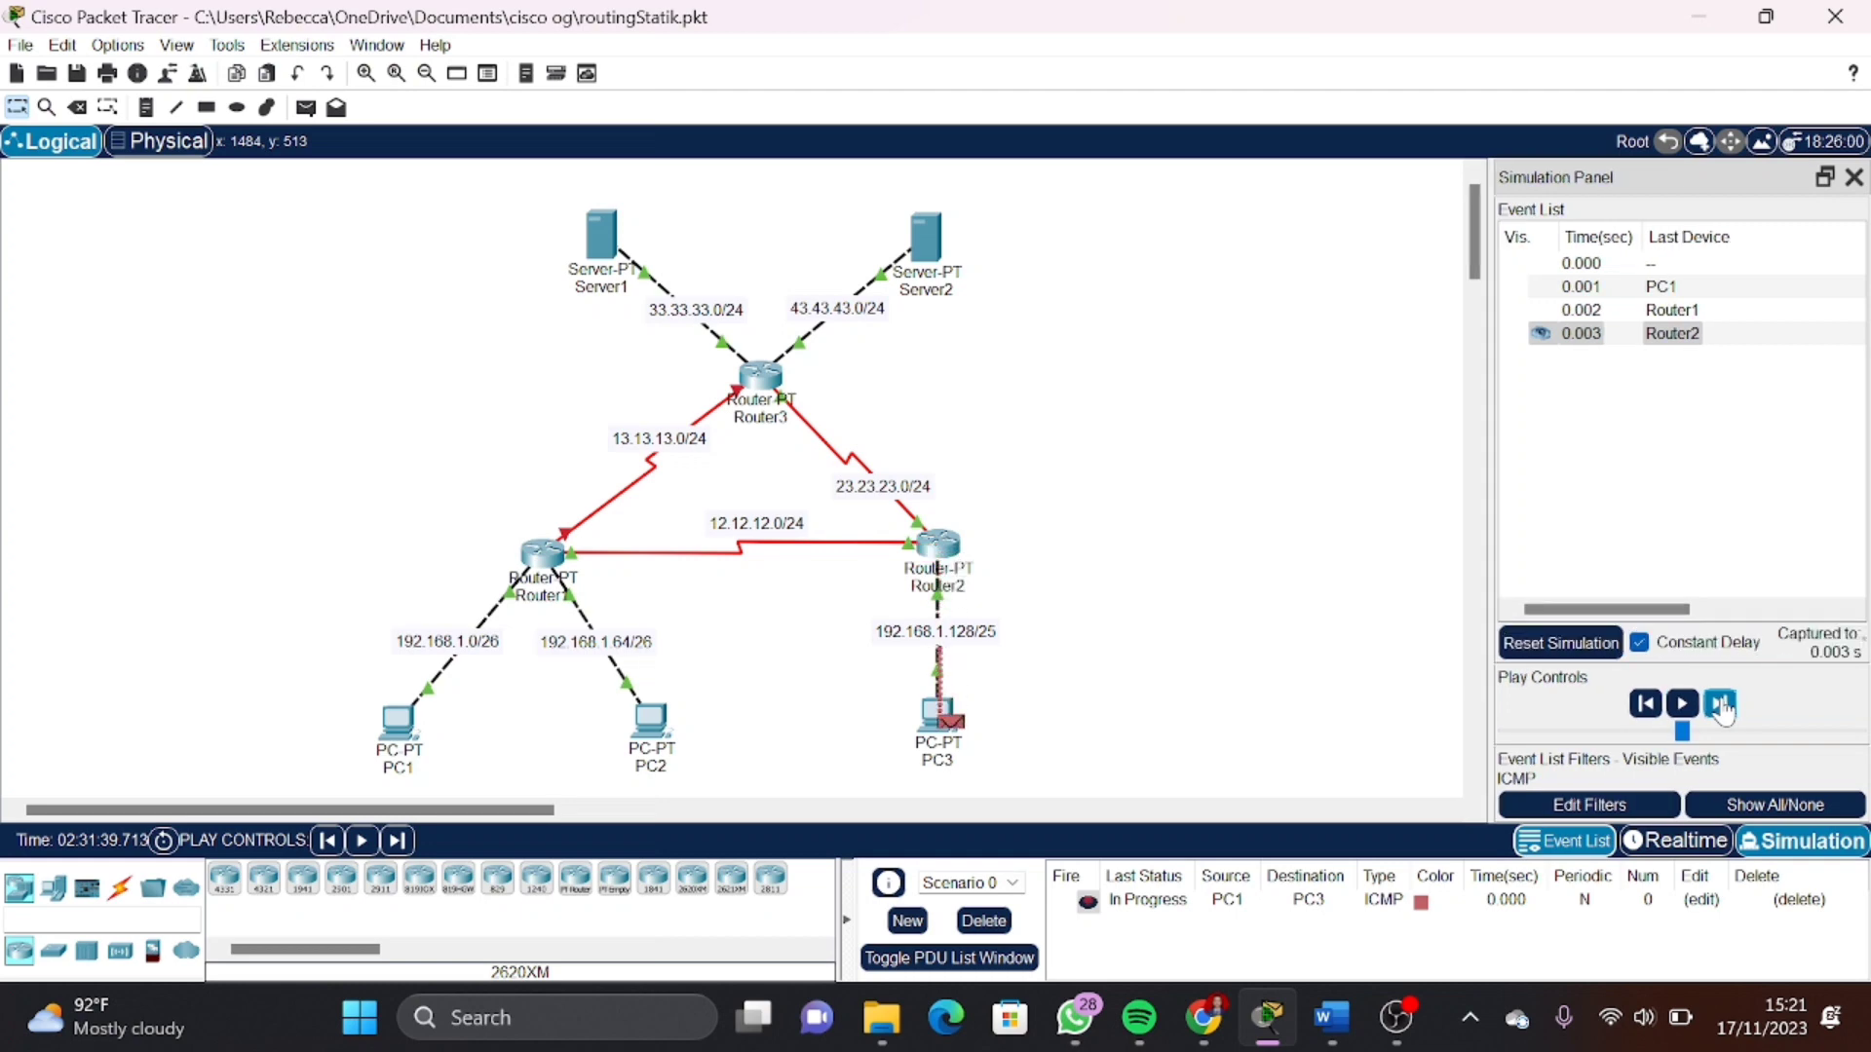
{"action": "left_click", "coordinate": [1720, 703]}
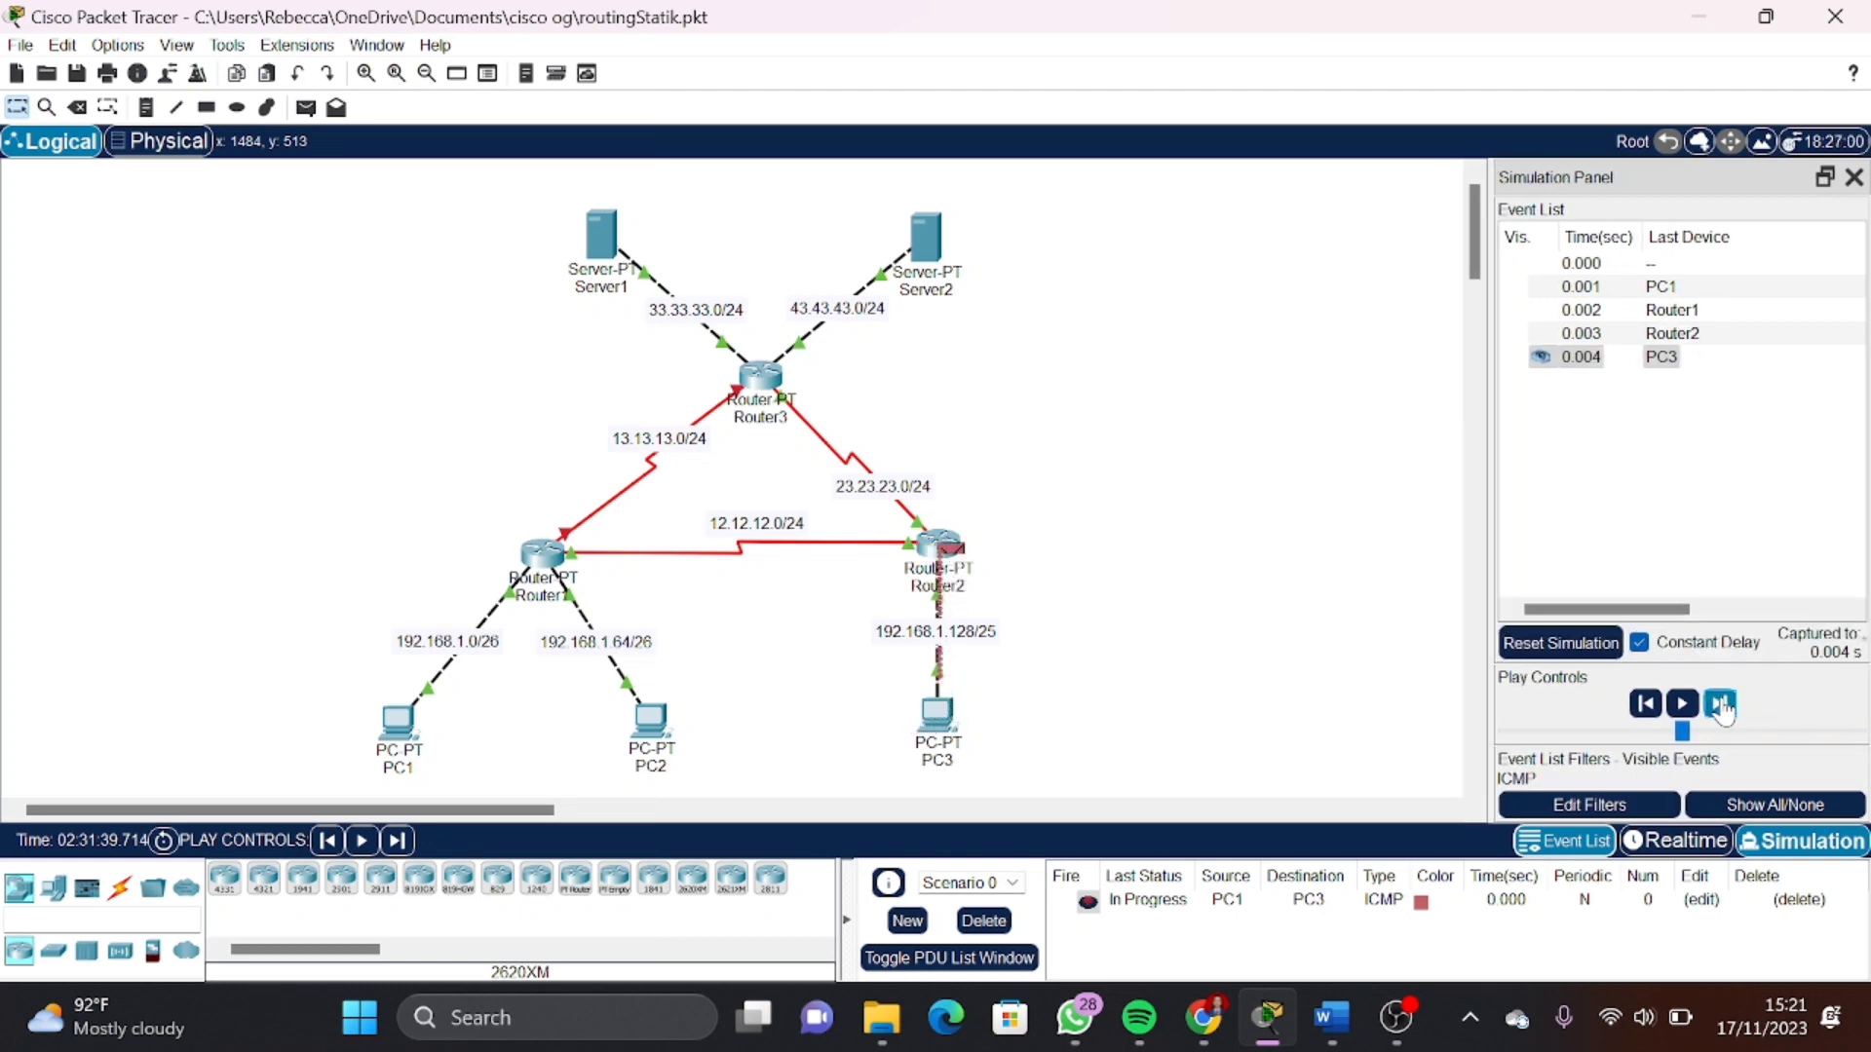
{"action": "left_click", "coordinate": [1720, 704]}
{"action": "left_click", "coordinate": [1720, 704]}
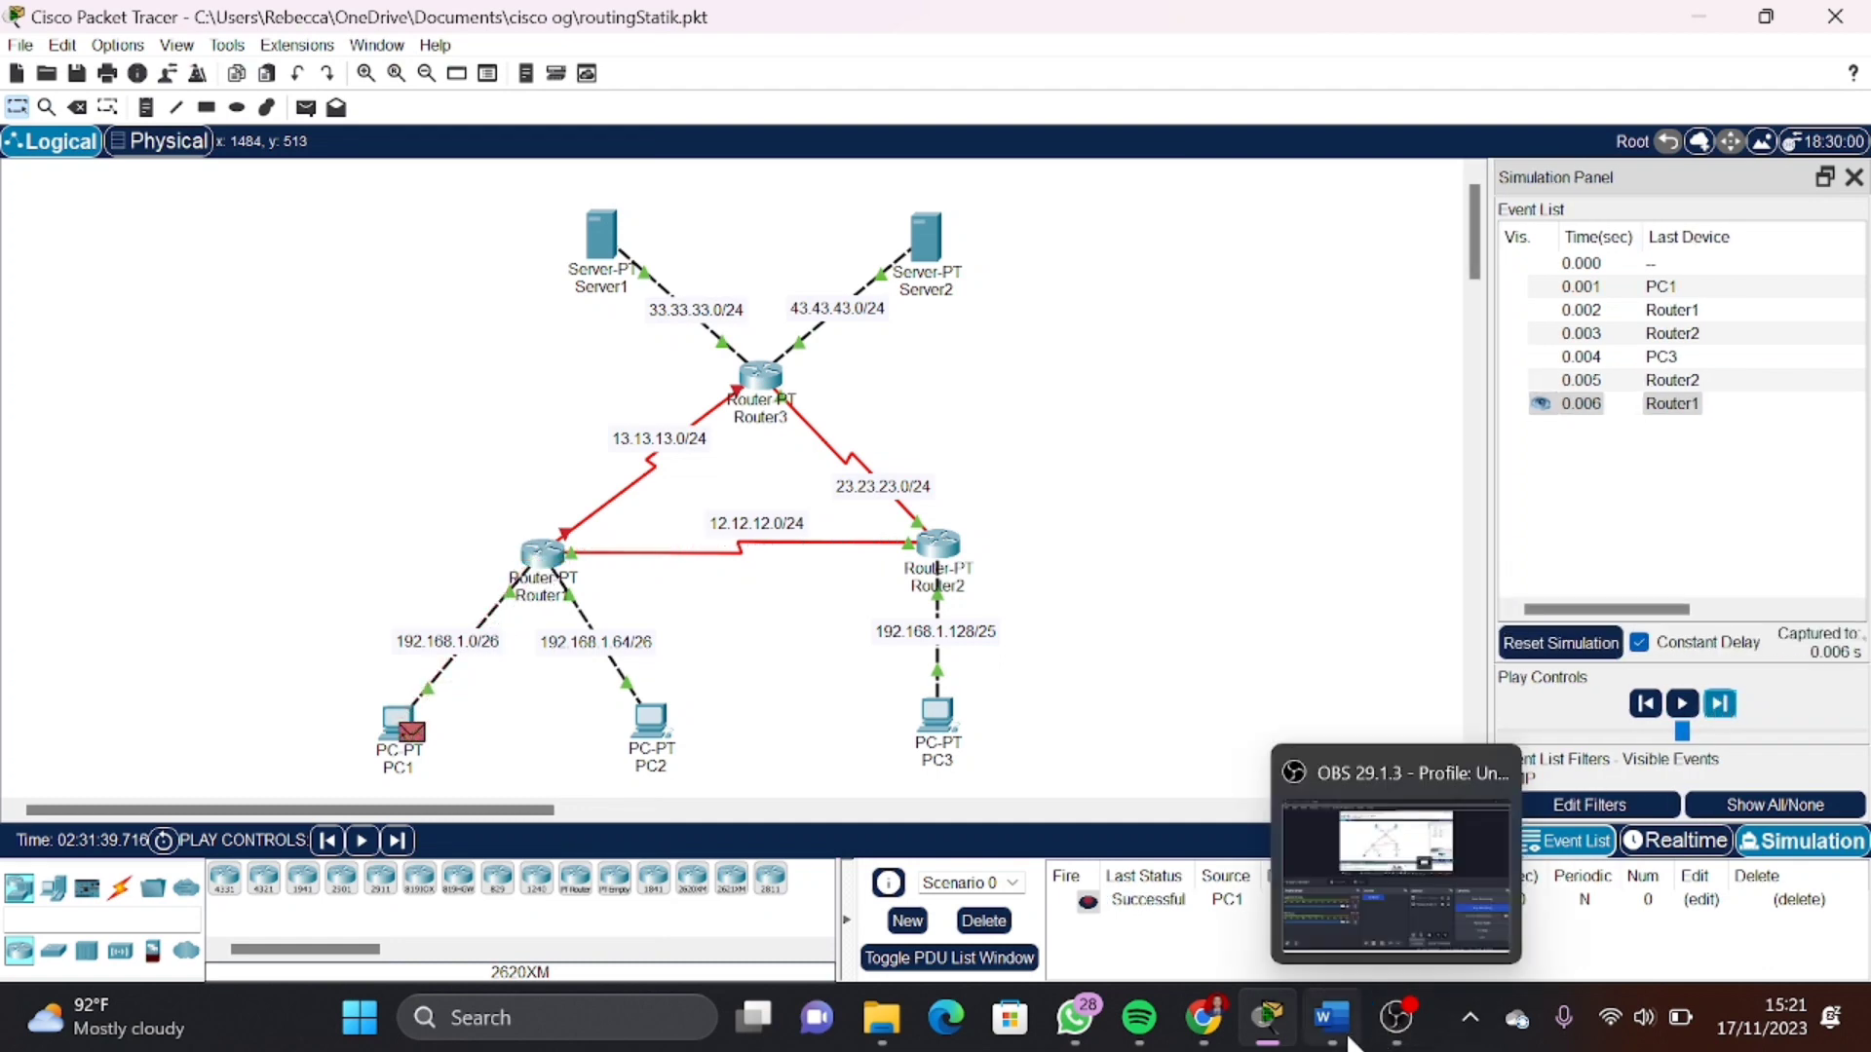
Switch to Word and add "(BERHASIL)" on an unbulleted line below the PC 1 ke PC 3 test item
{"action": "left_click", "coordinate": [1310, 1039]}
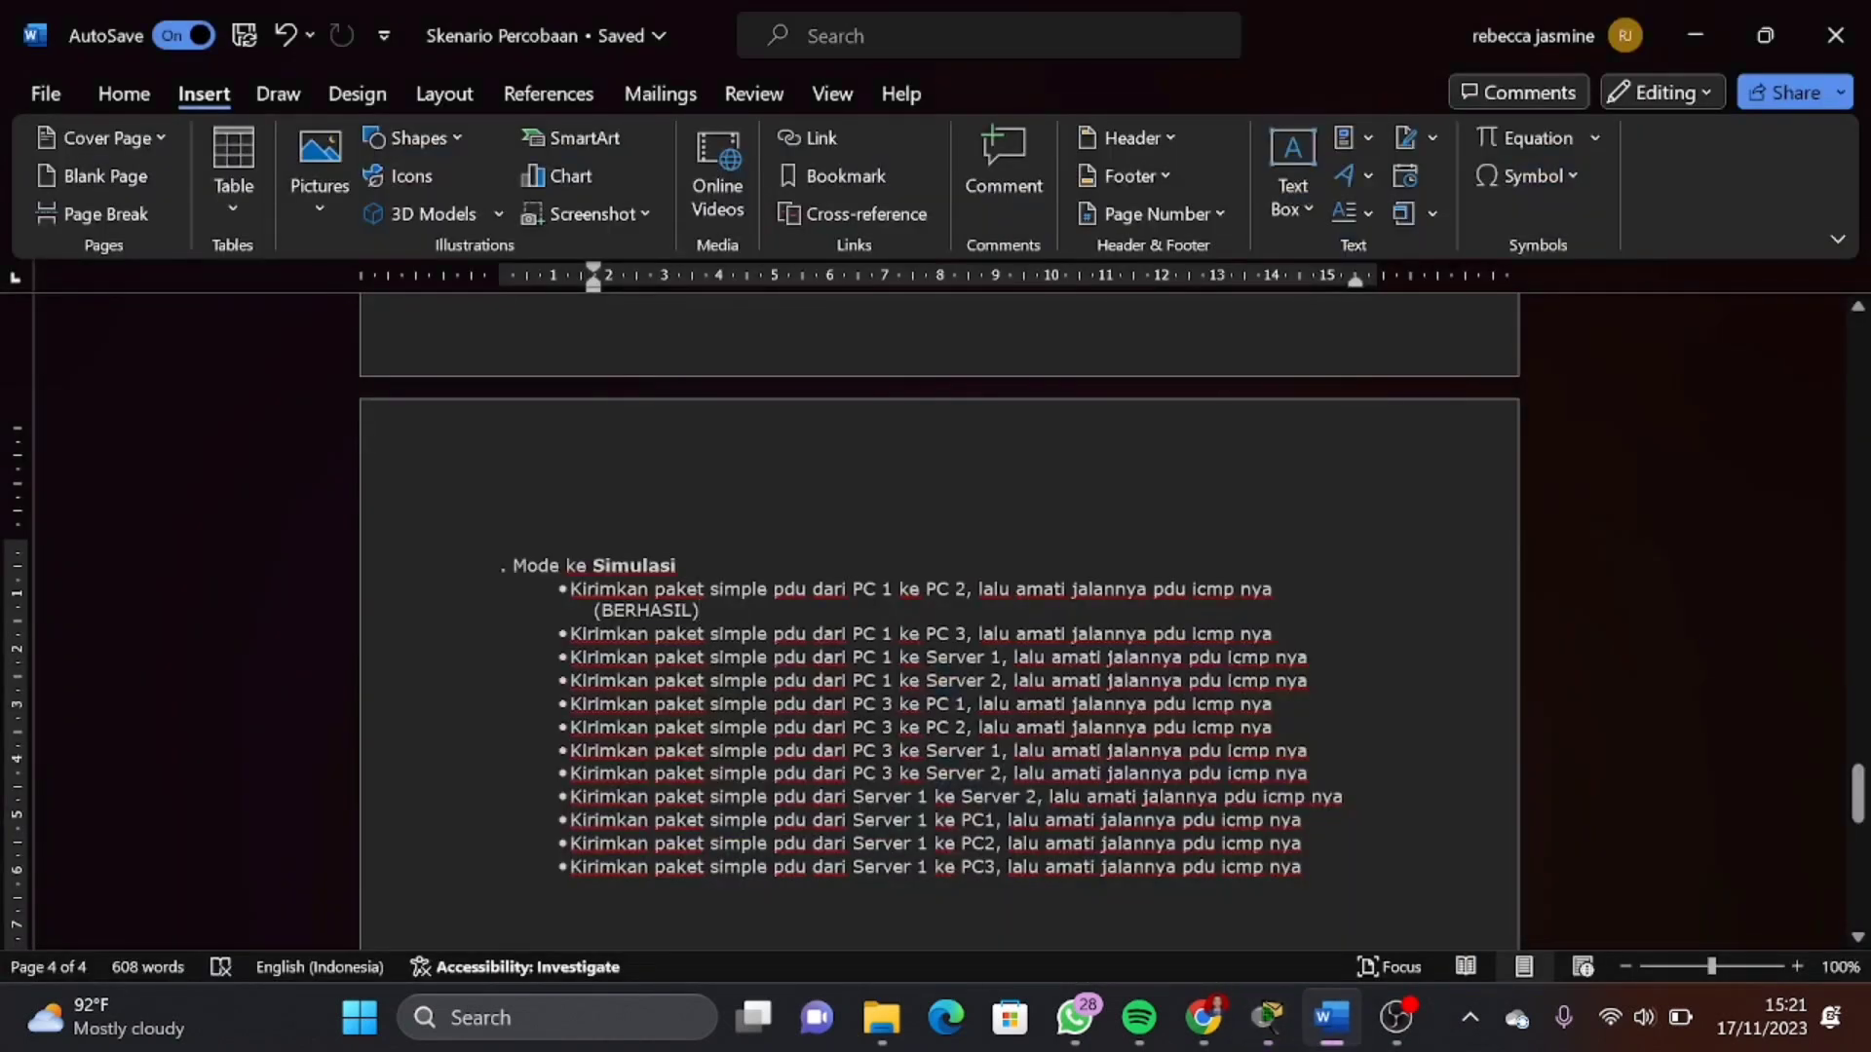
{"action": "left_click", "coordinate": [1273, 633]}
{"action": "key", "text": "shift+Return"}
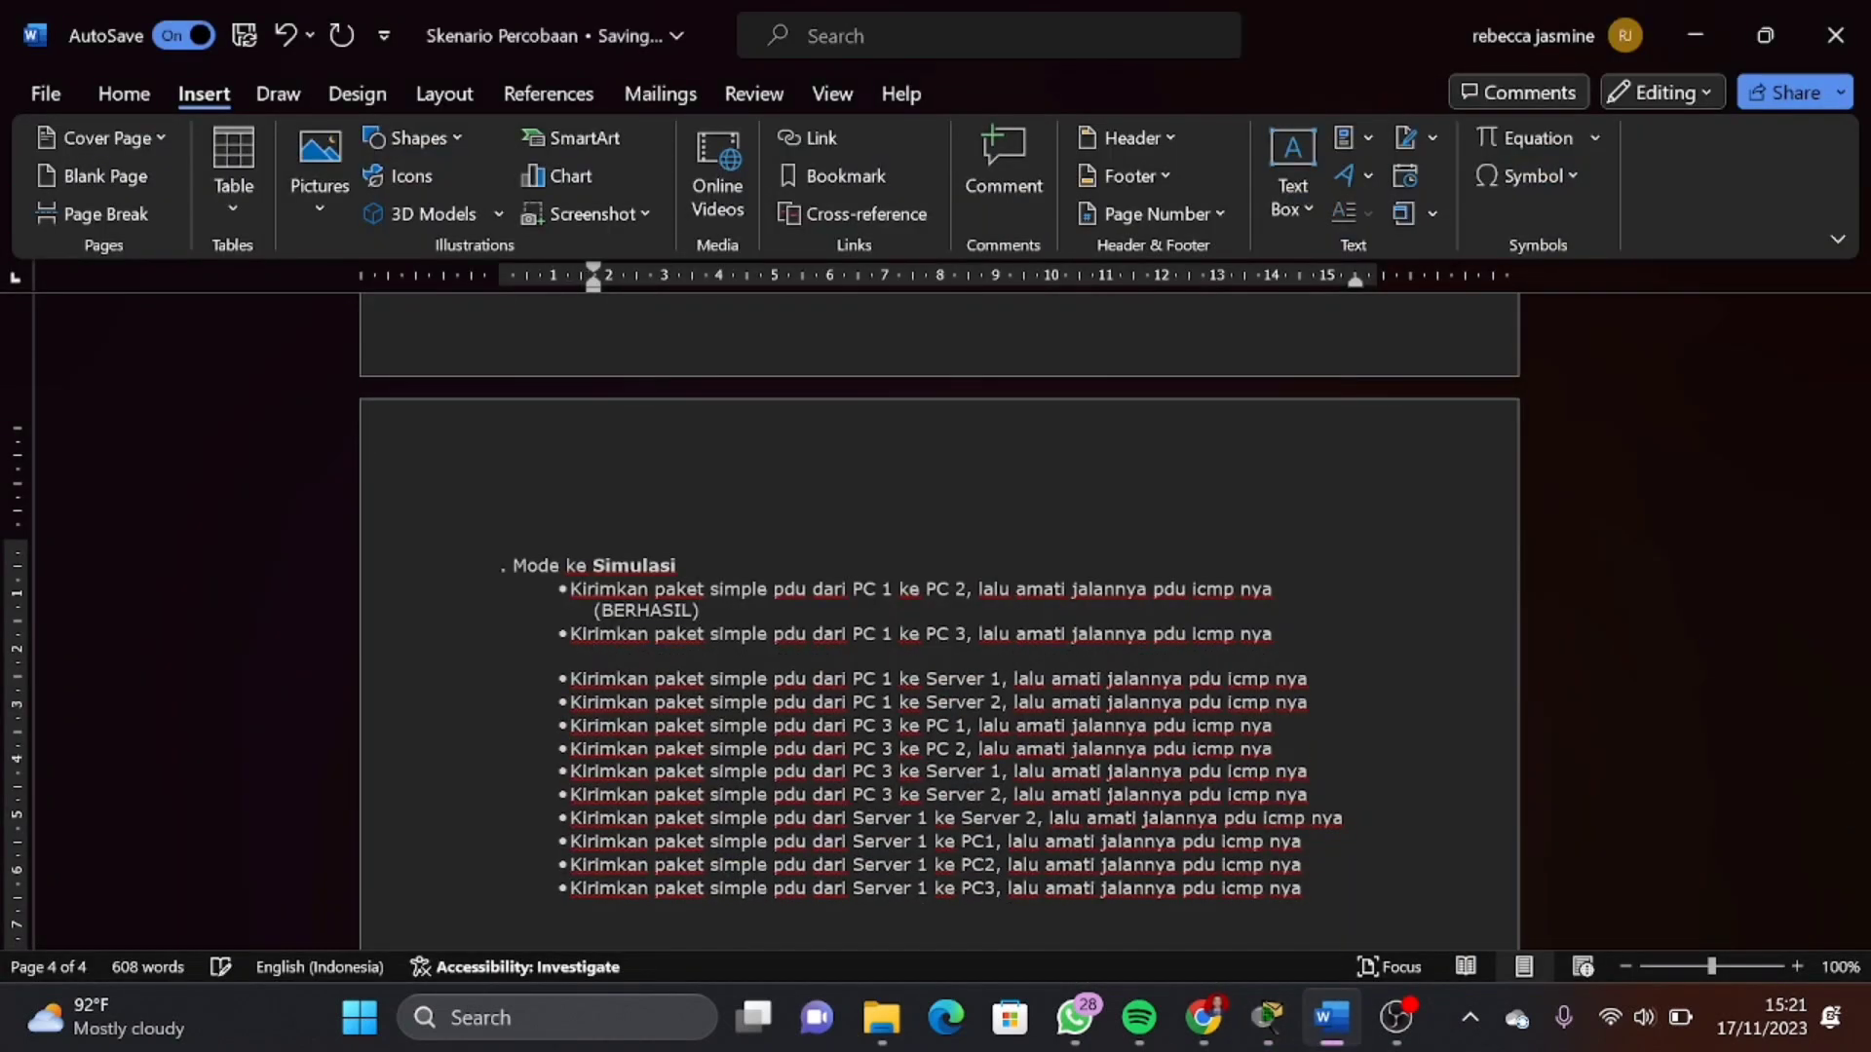
{"action": "type", "text": "9BERHAS"}
{"action": "key", "text": "BackSpace"}
{"action": "type", "text": "("}
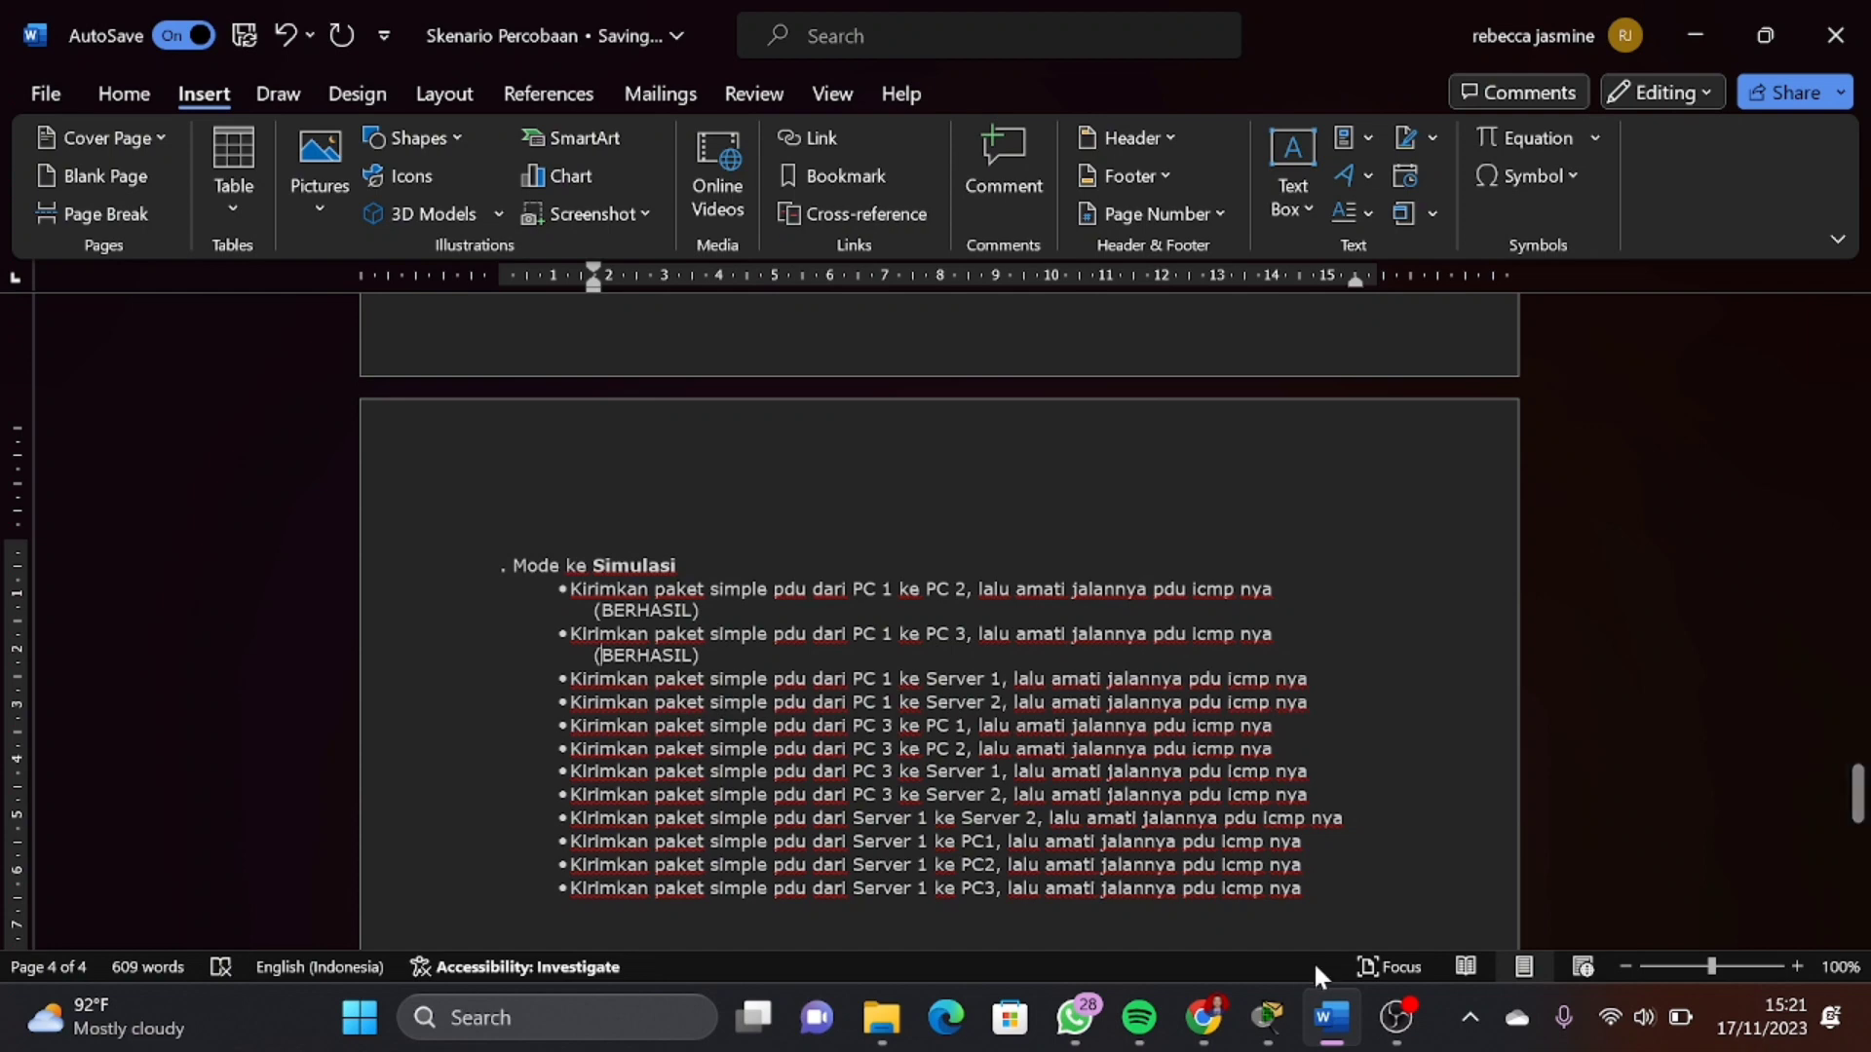
Add "(BERHASIL)" in Word on an unbulleted line below the PC 1 ke Server 1 test item
{"action": "left_click", "coordinate": [1266, 1017]}
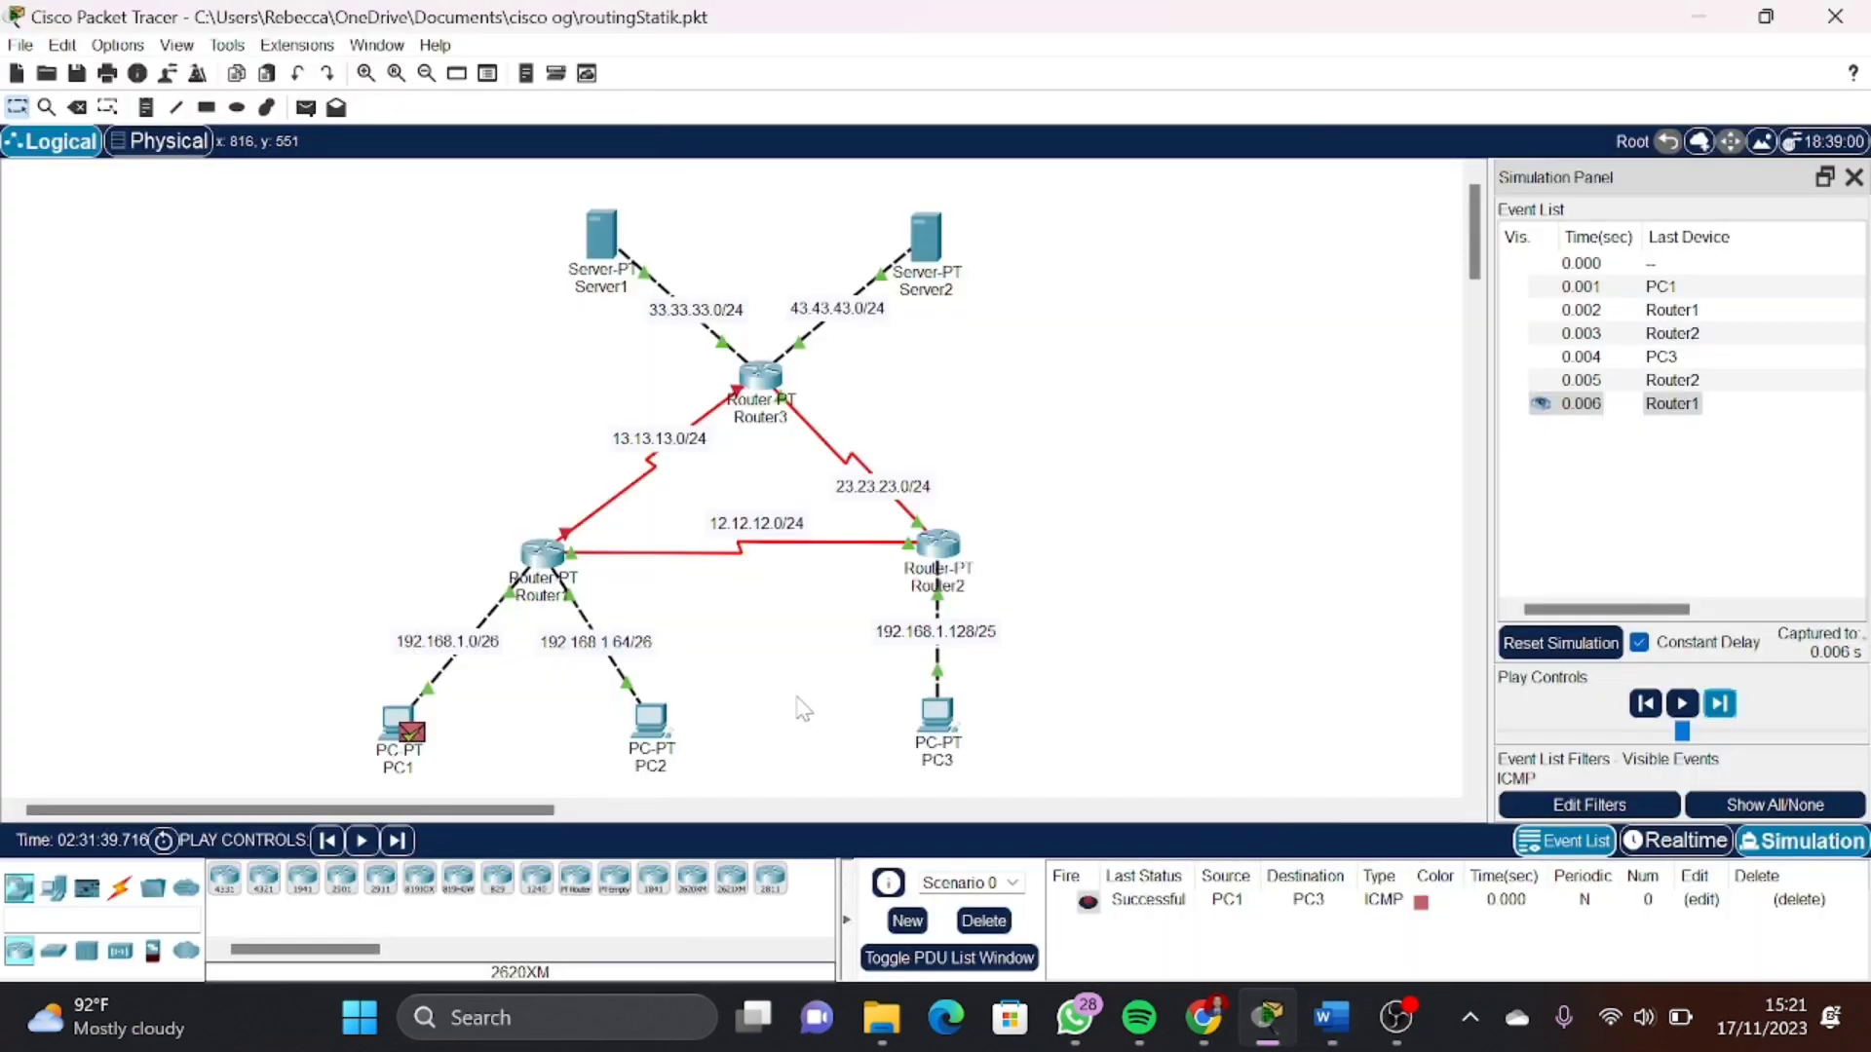
{"action": "left_click", "coordinate": [1331, 1017]}
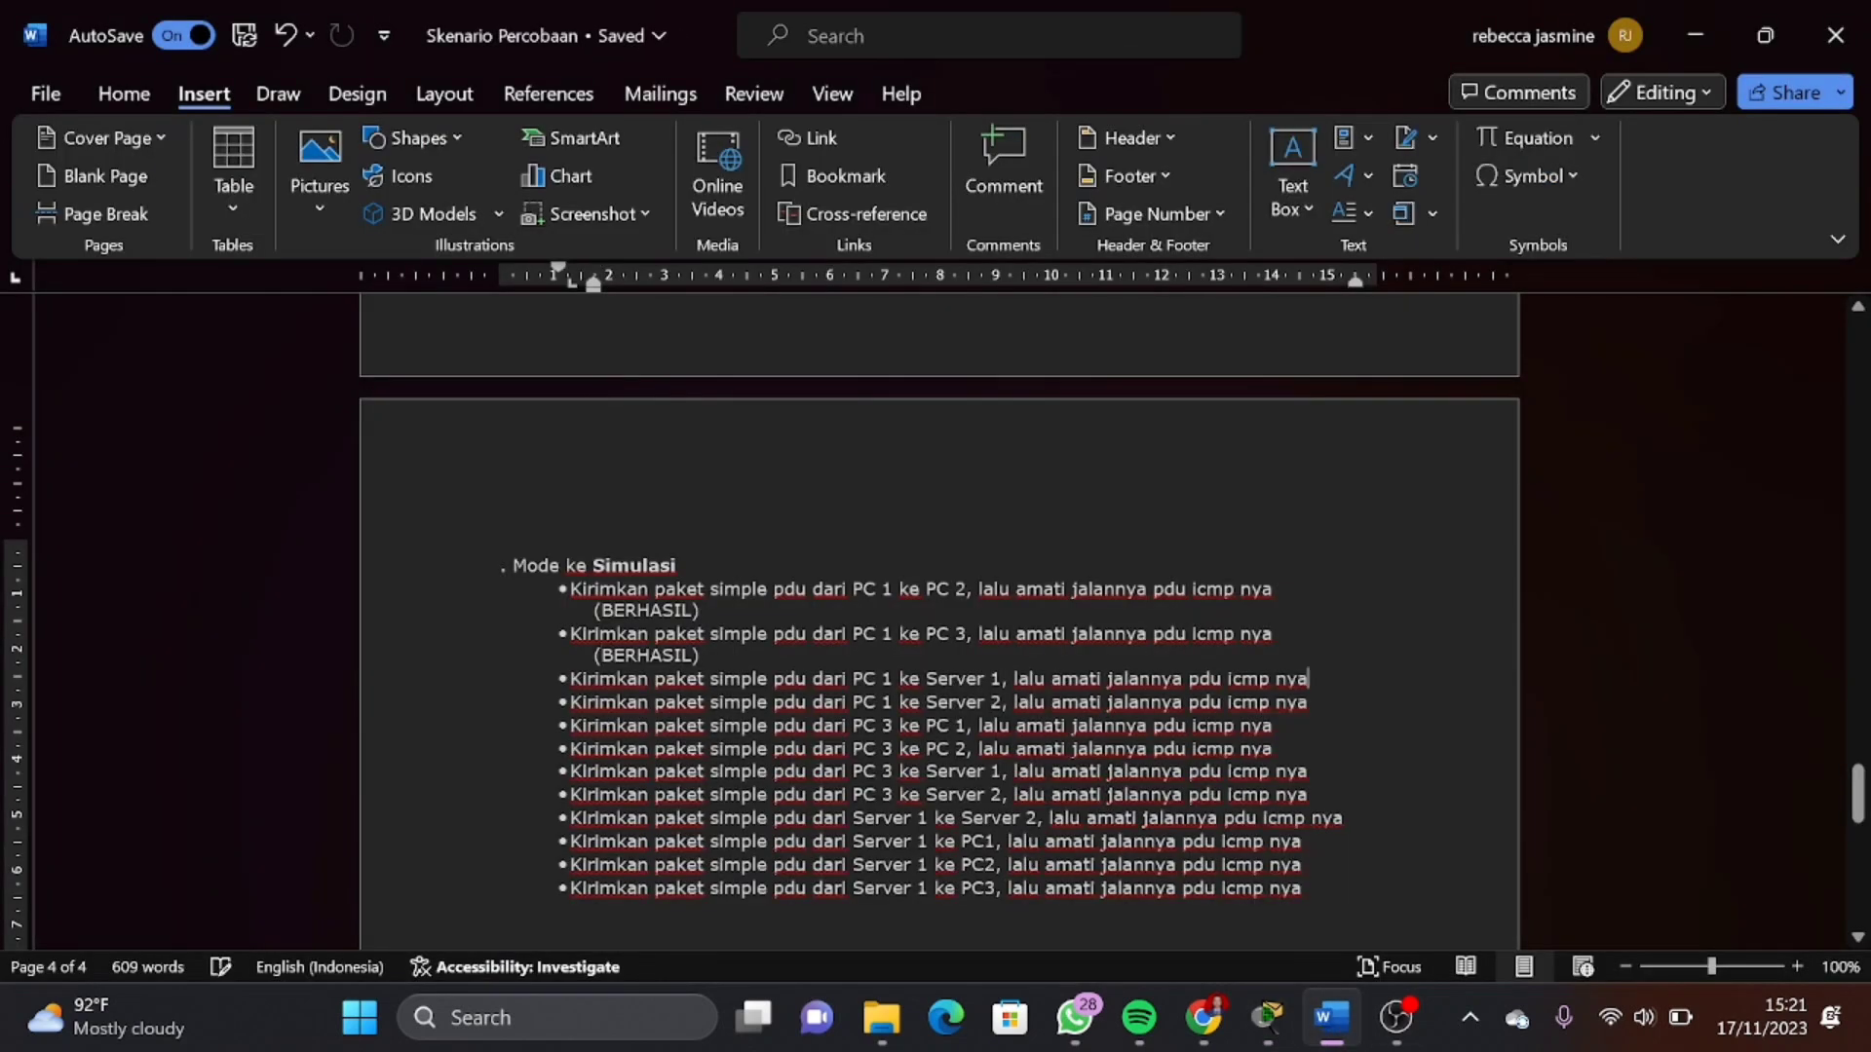
{"action": "key", "text": "Return"}
{"action": "key", "text": "BackSpace"}
{"action": "type", "text": "(BERHASIL"}
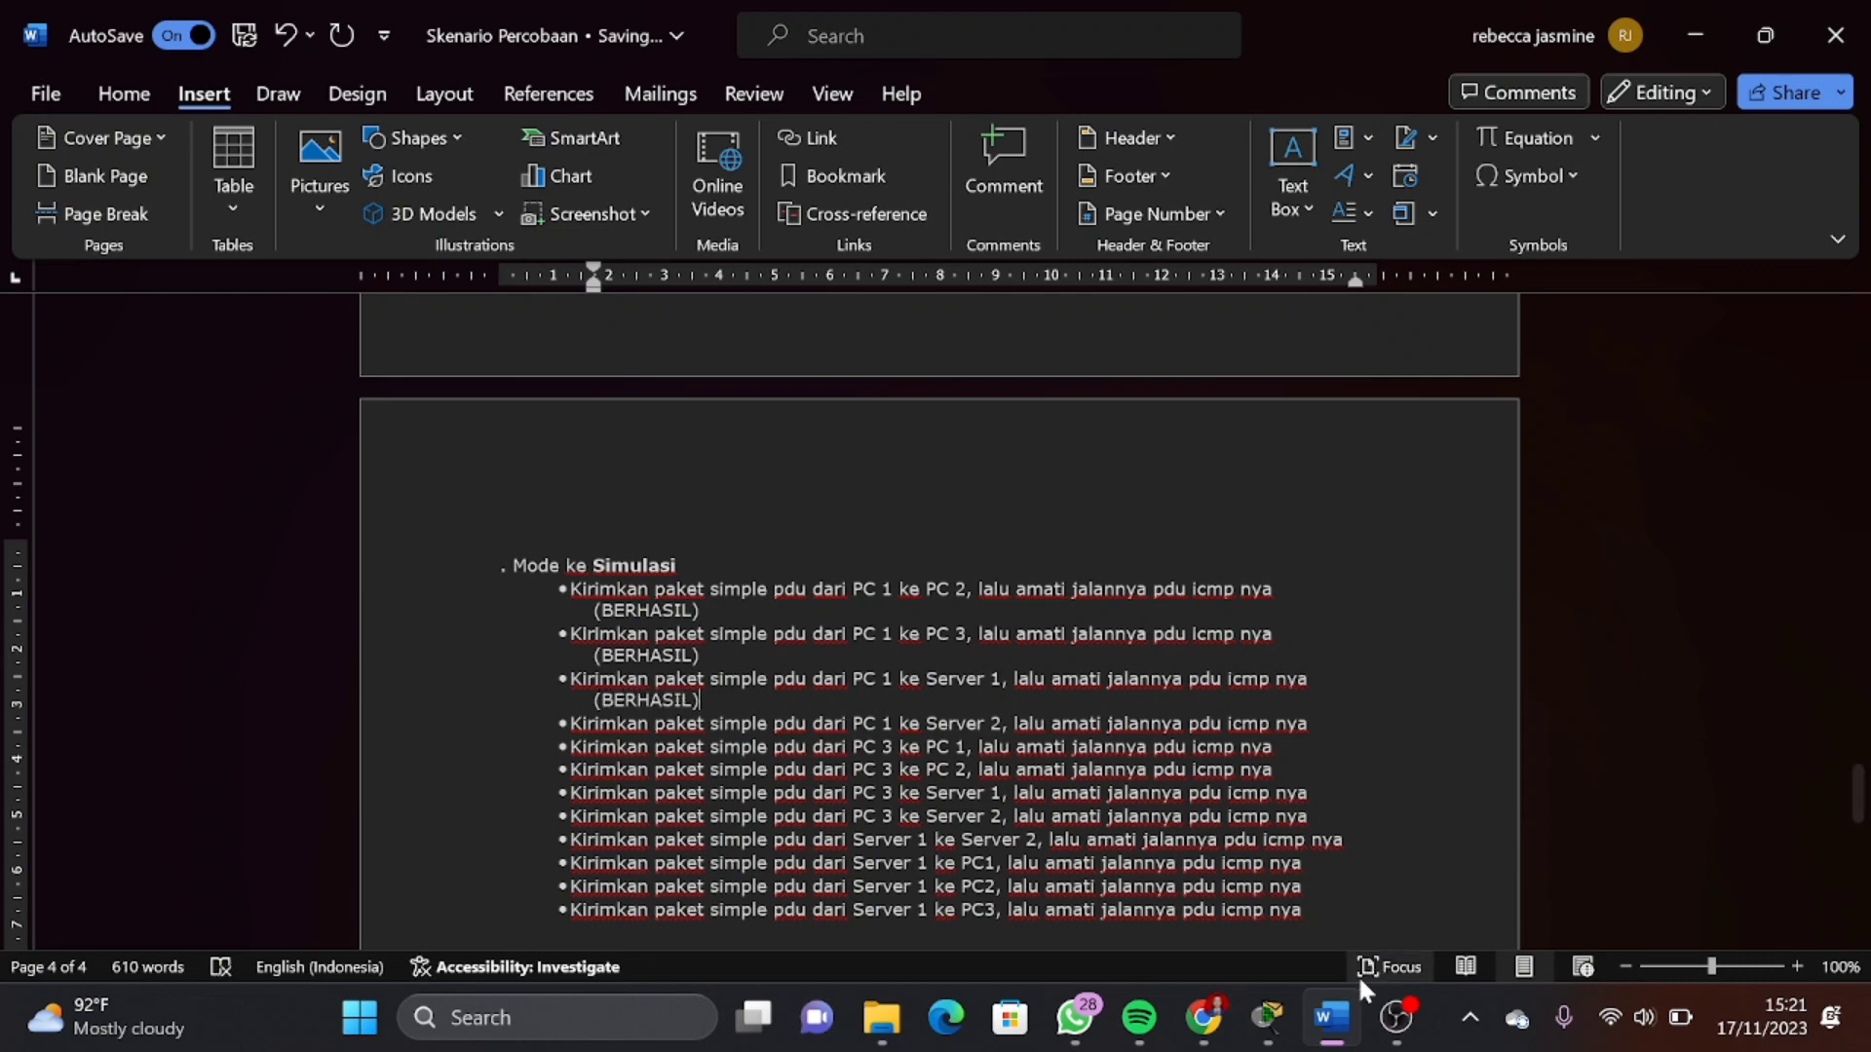
Switch to Packet Tracer, reset the simulation, delete the current scenario and add a simple PDU from PC1 to Server2
{"action": "left_click", "coordinate": [1267, 1017]}
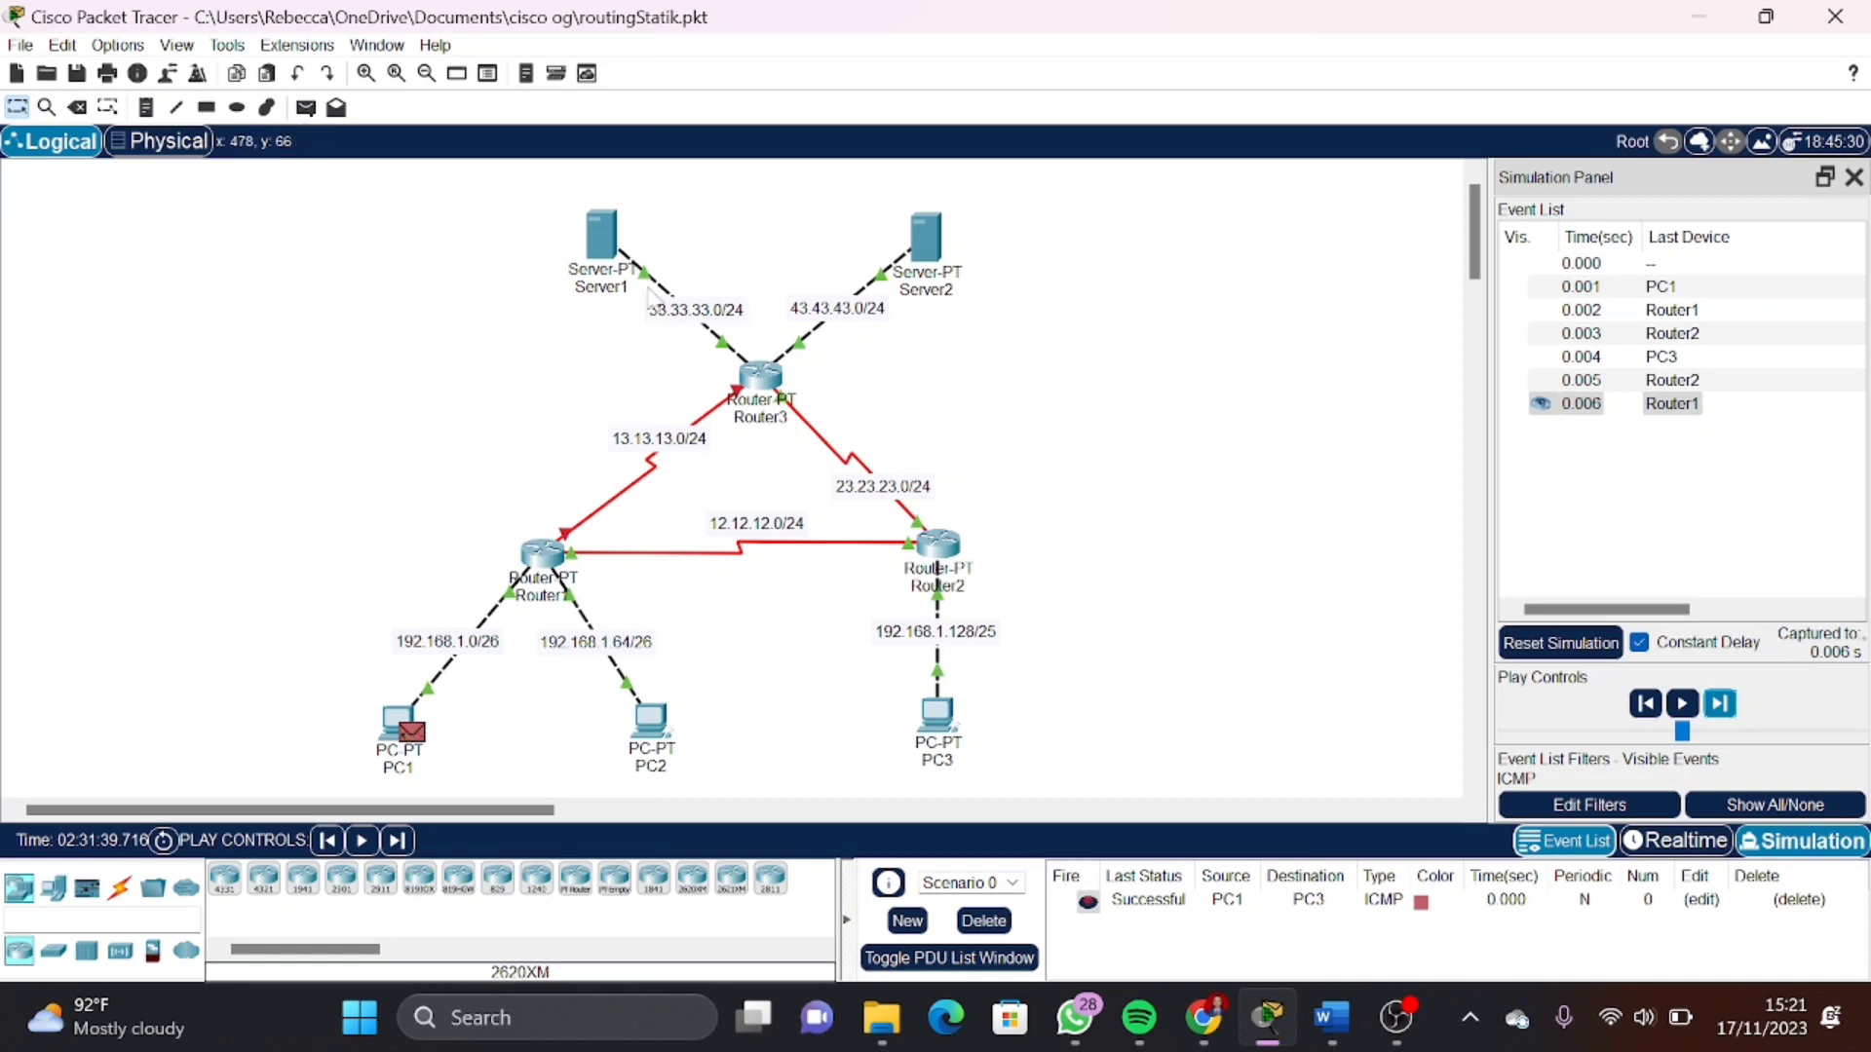
{"action": "left_click", "coordinate": [1560, 643]}
{"action": "left_click", "coordinate": [983, 921]}
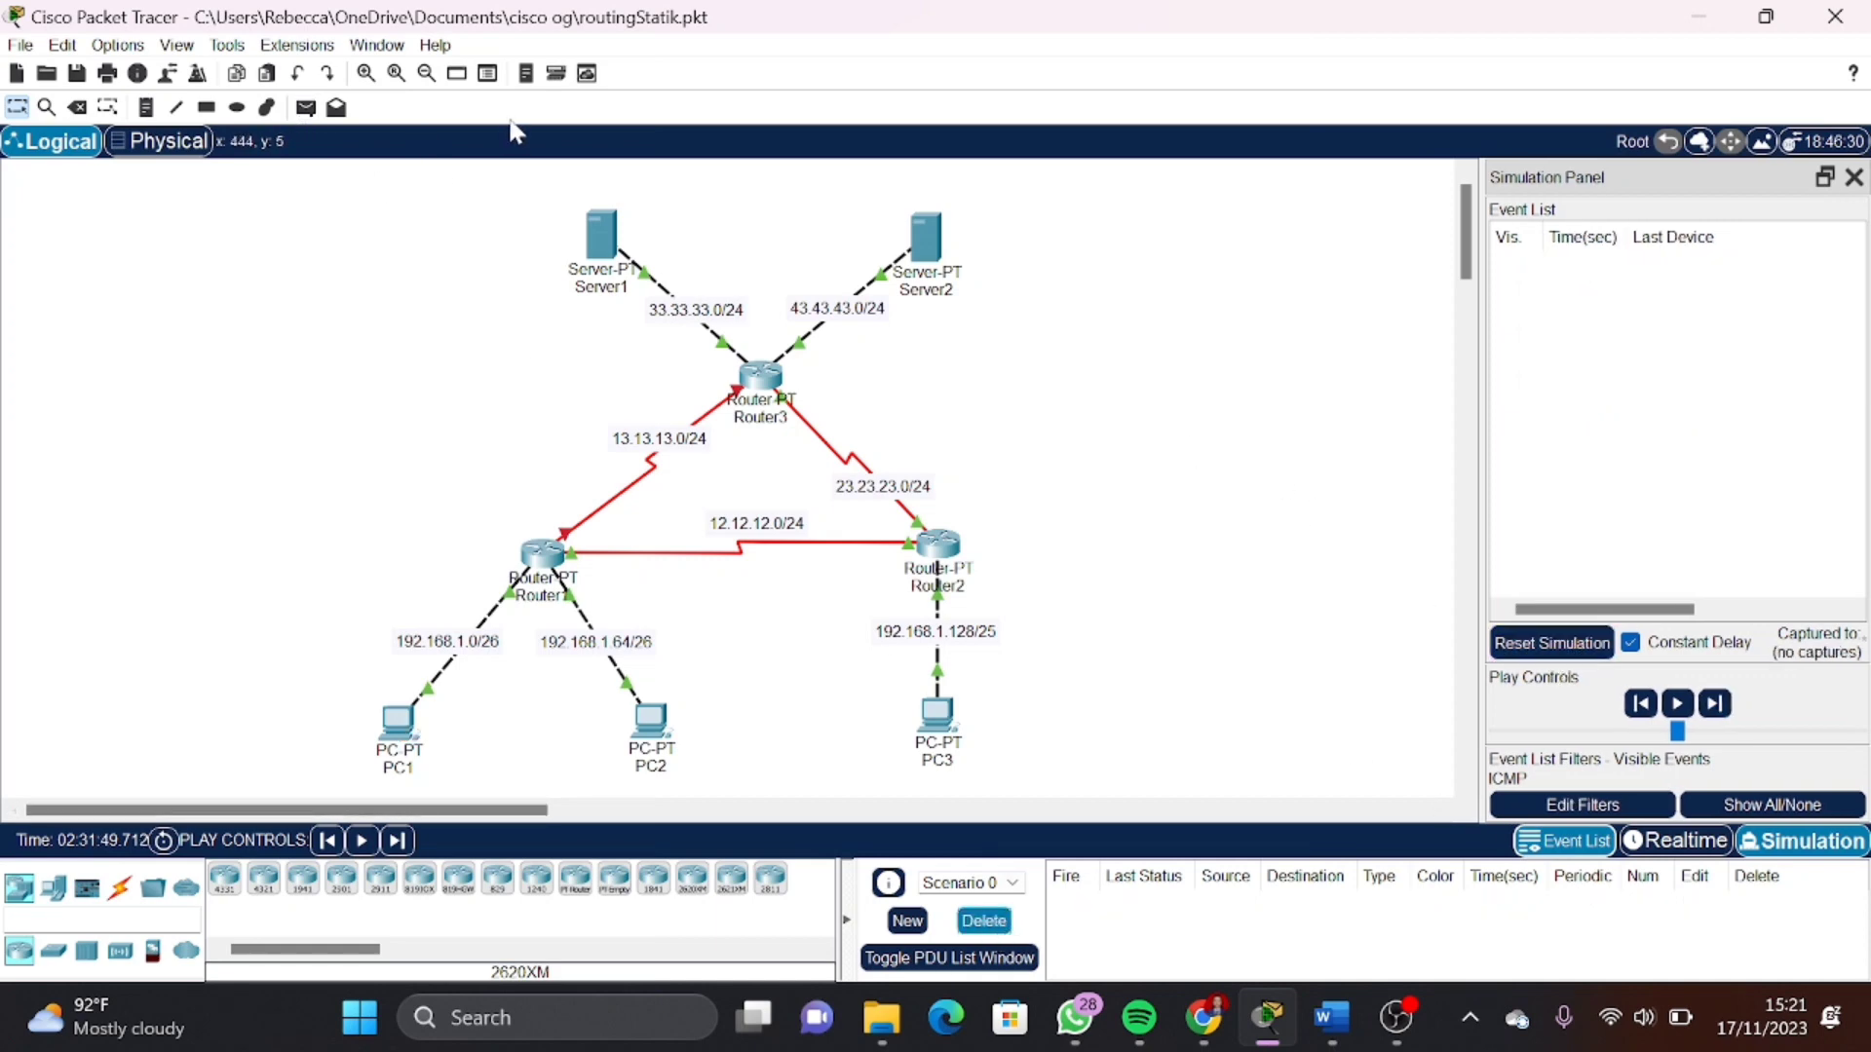
{"action": "left_click", "coordinate": [306, 107]}
{"action": "left_click", "coordinate": [398, 726]}
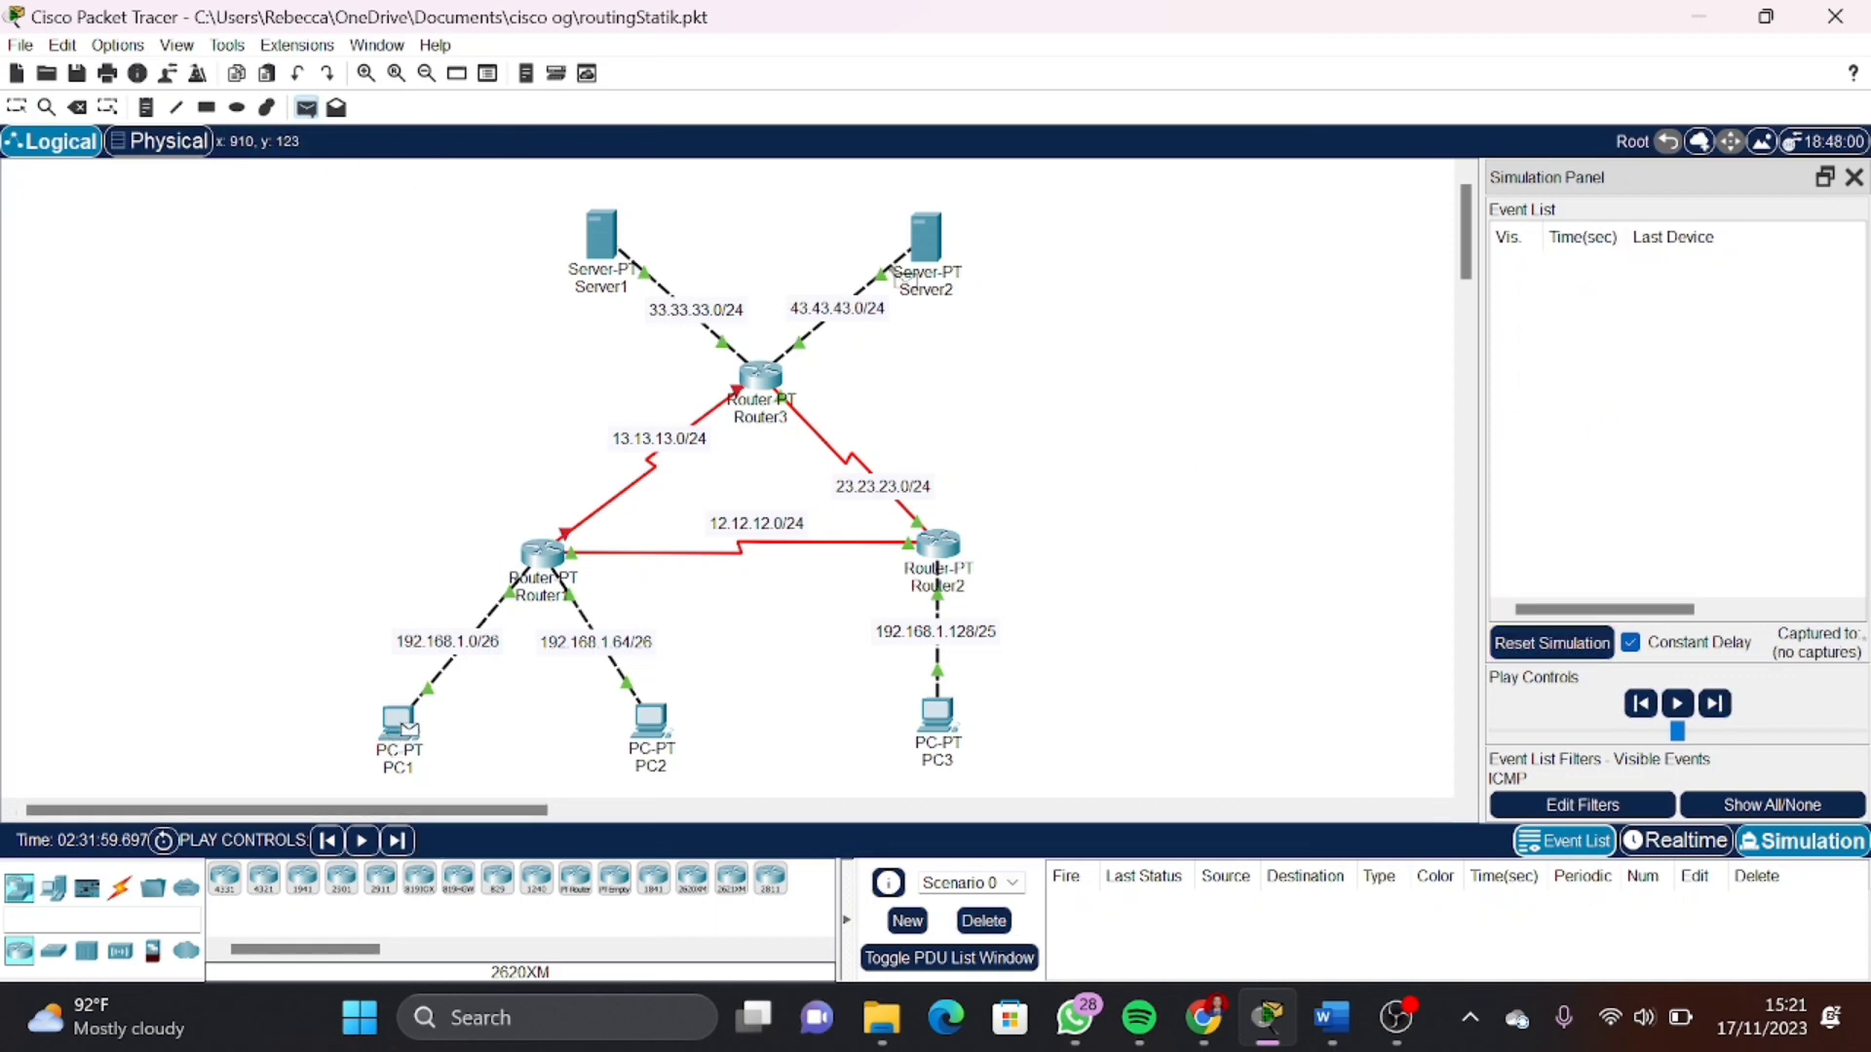
{"action": "left_click", "coordinate": [928, 242]}
Advance the simulation event by event until the ICMP packet has travelled from PC1 to Server2 and back to PC1
{"action": "left_click", "coordinate": [1720, 704]}
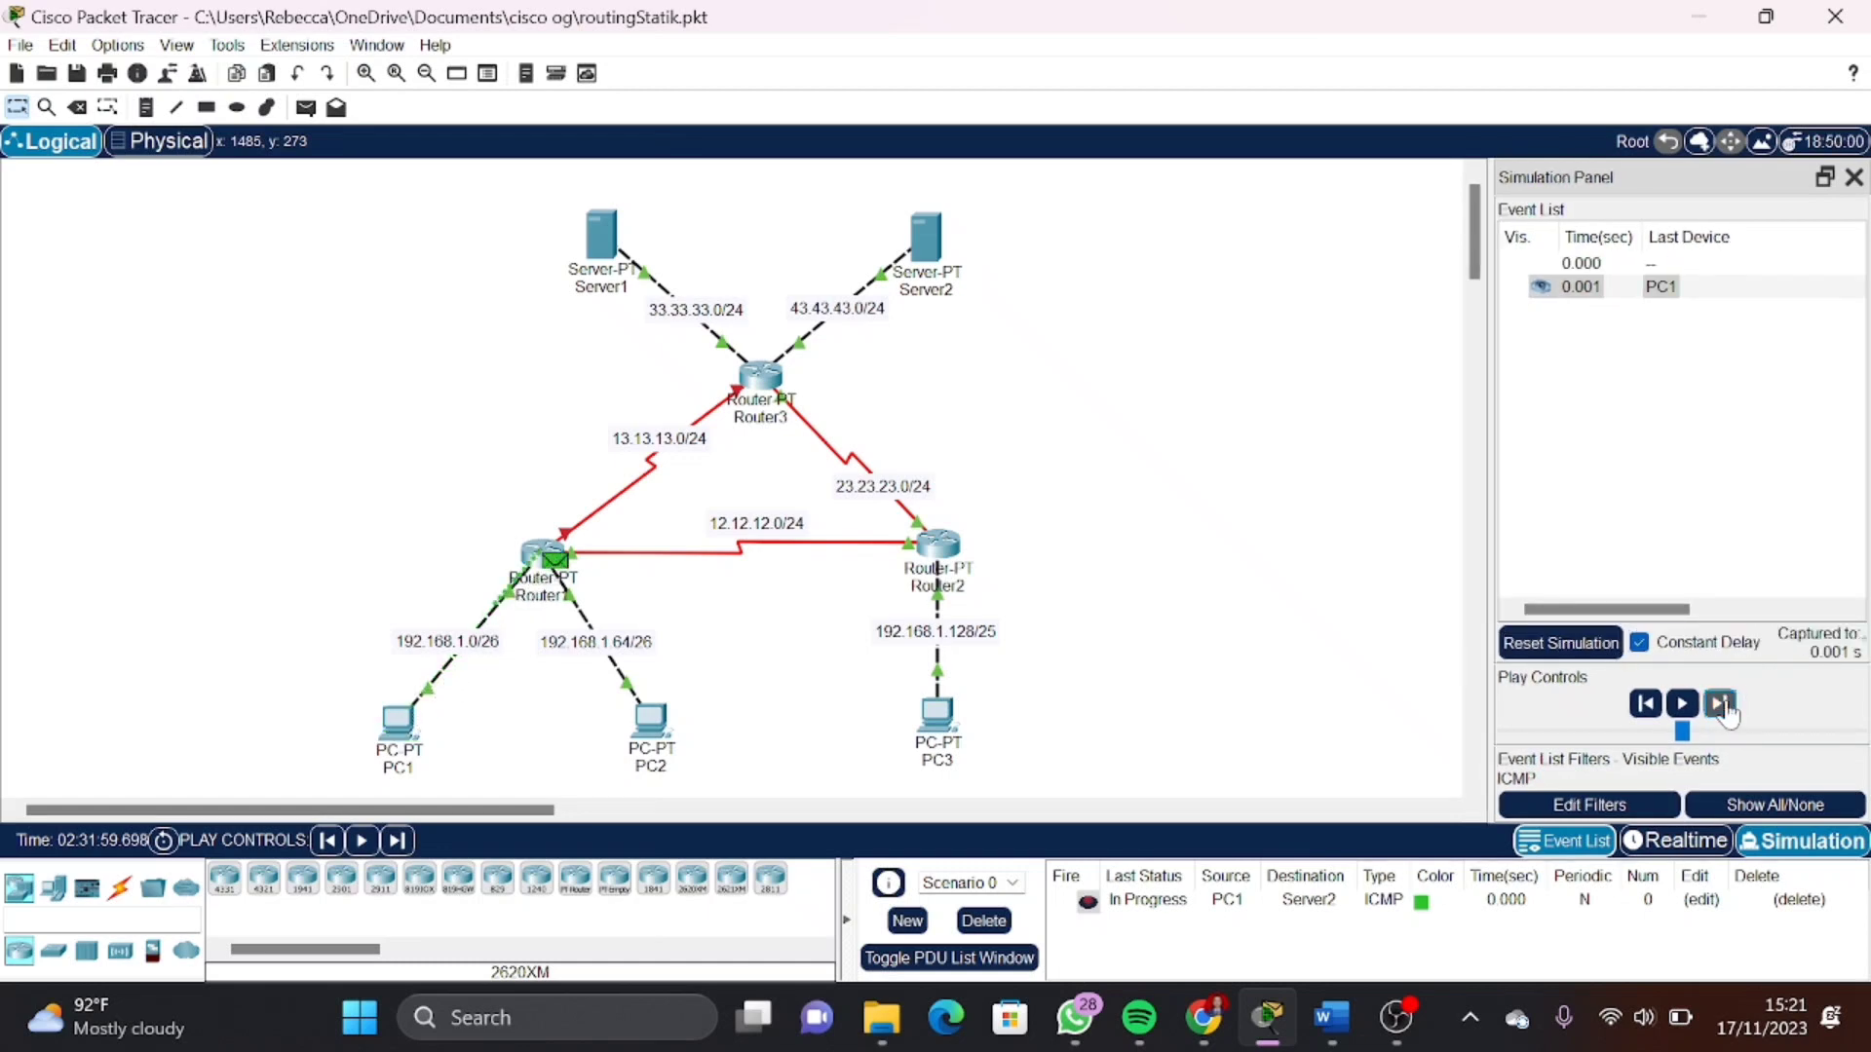
{"action": "left_click", "coordinate": [1720, 704]}
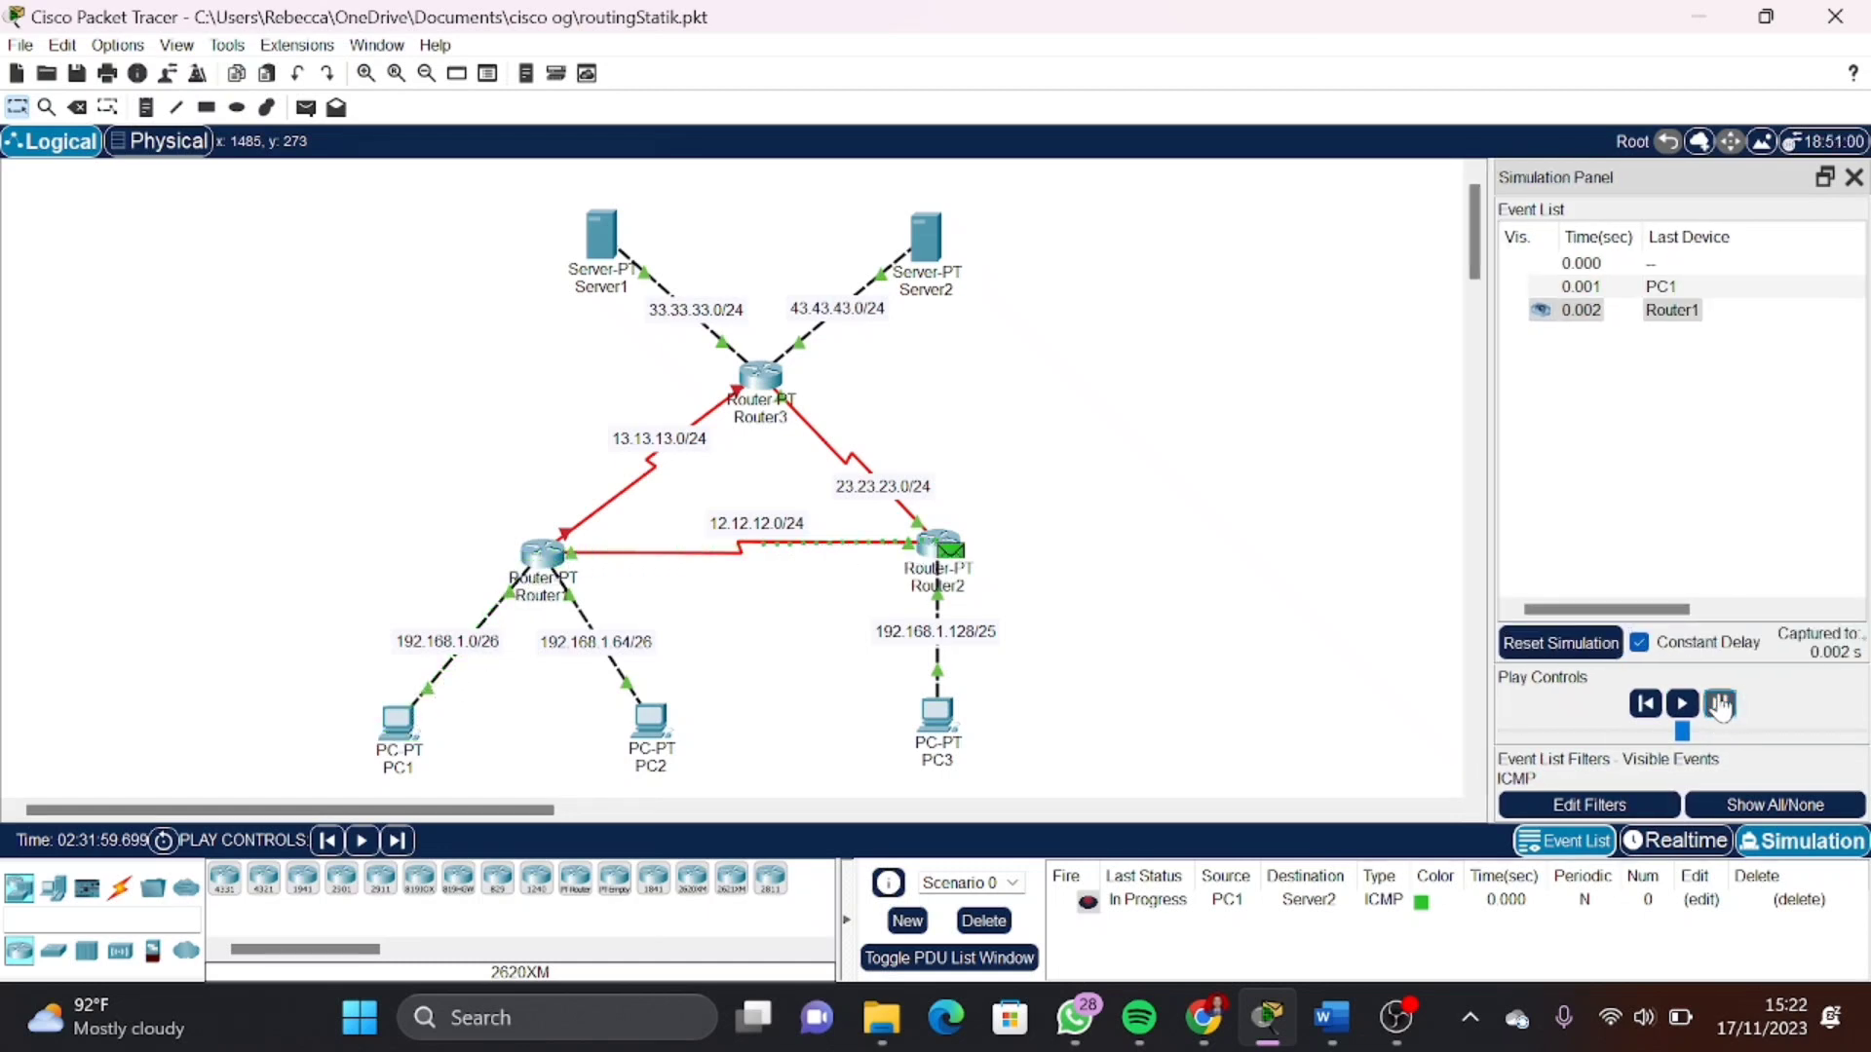
{"action": "left_click", "coordinate": [1720, 706]}
{"action": "left_click", "coordinate": [1720, 704]}
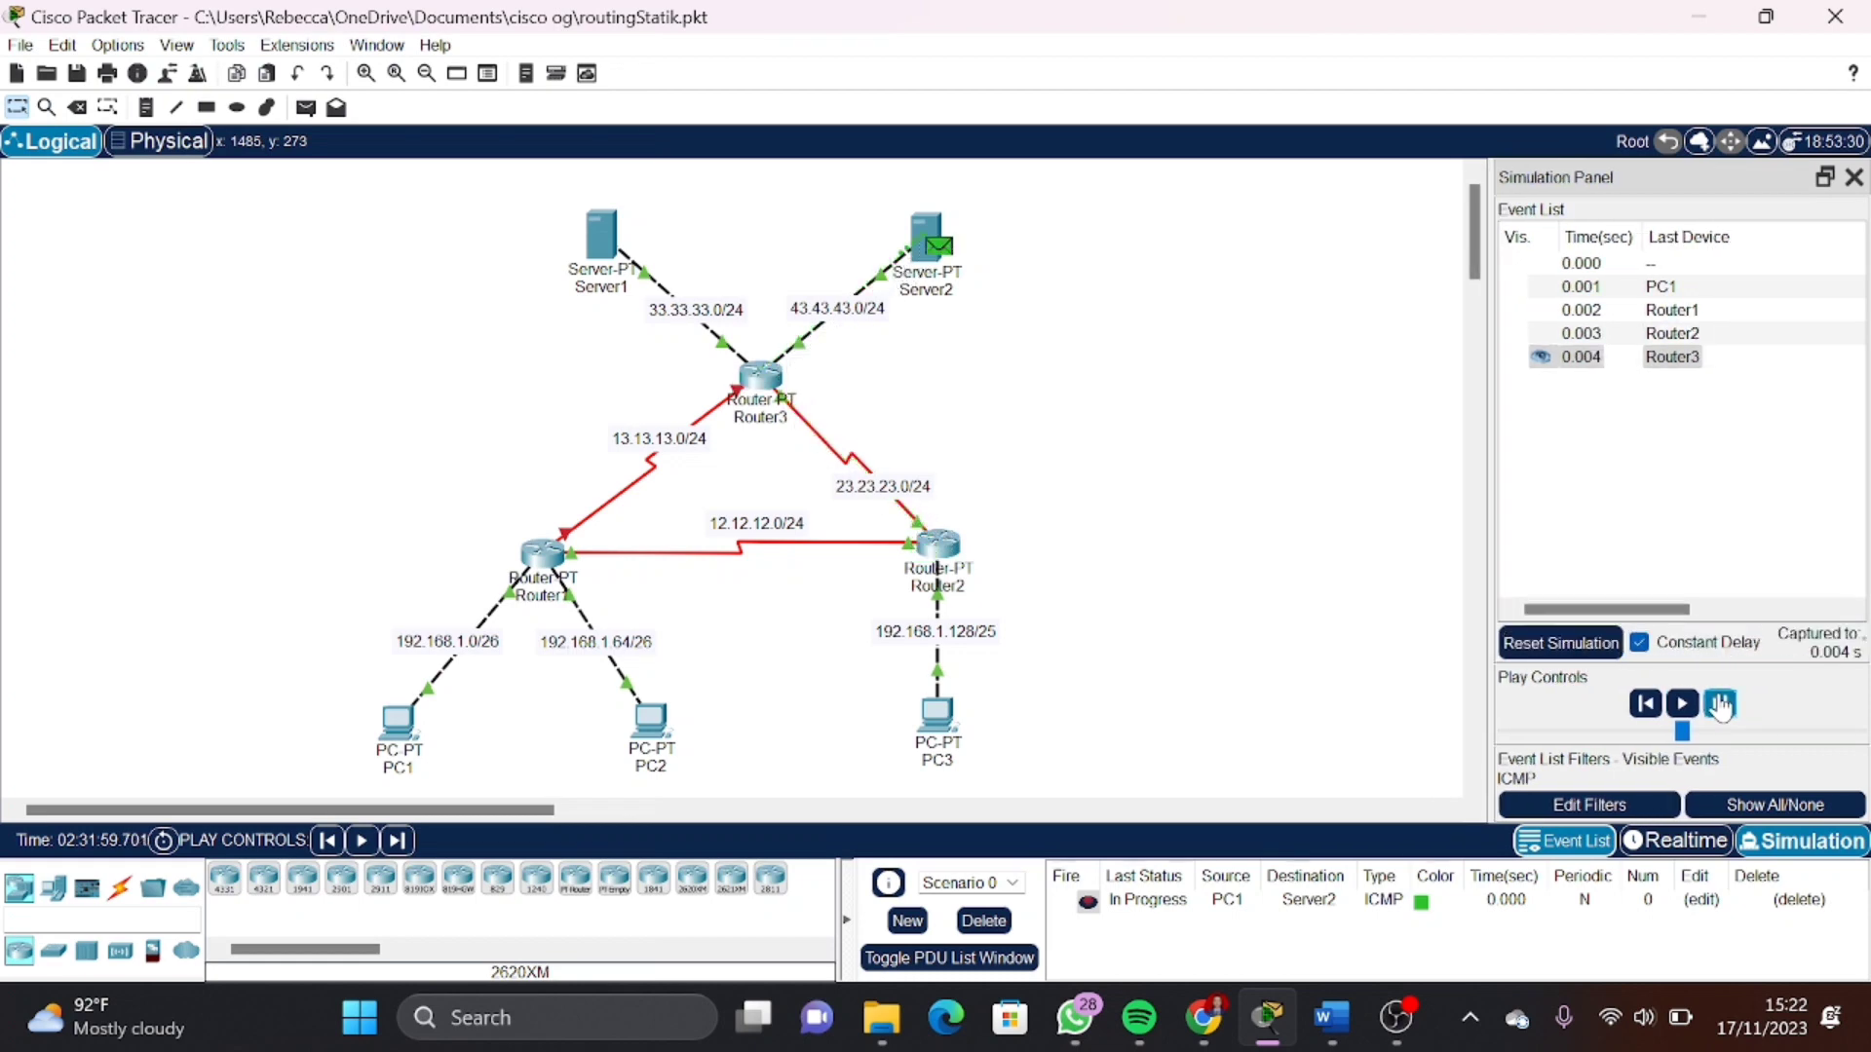
{"action": "left_click", "coordinate": [1720, 705]}
{"action": "left_click", "coordinate": [1720, 706]}
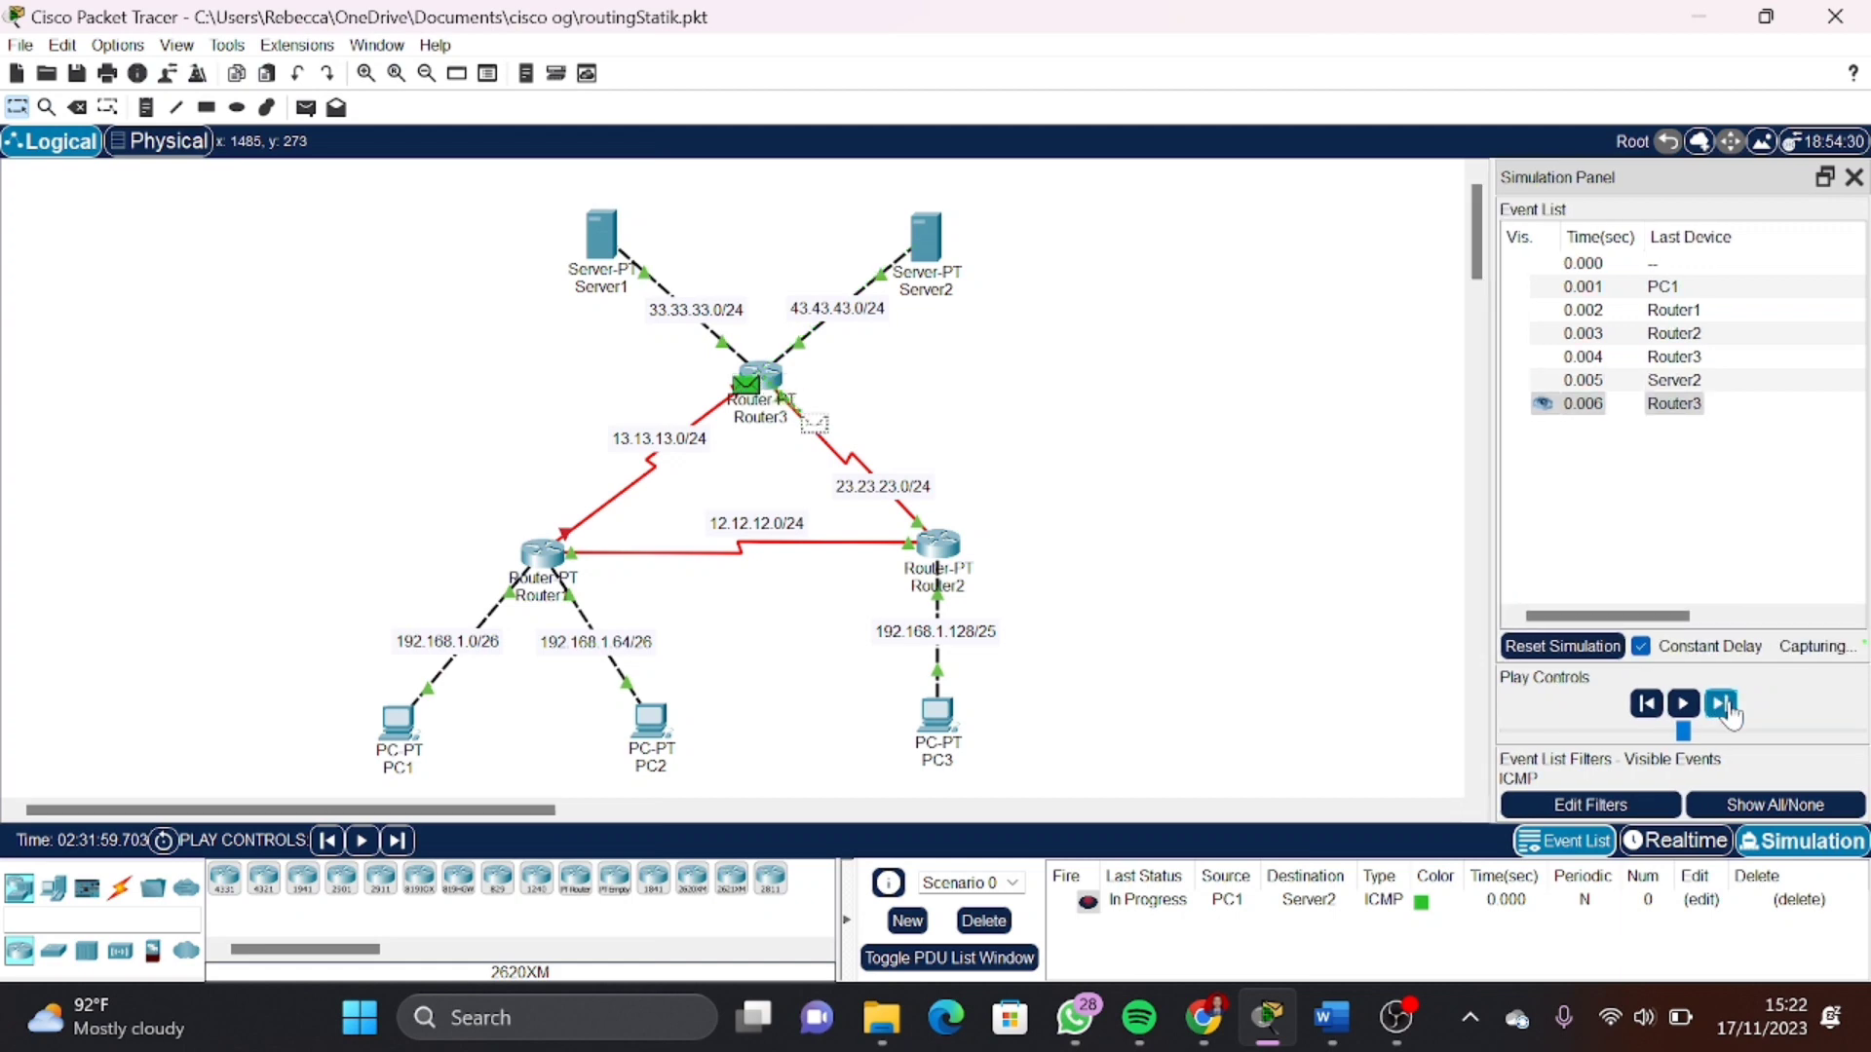
{"action": "left_click", "coordinate": [1720, 706]}
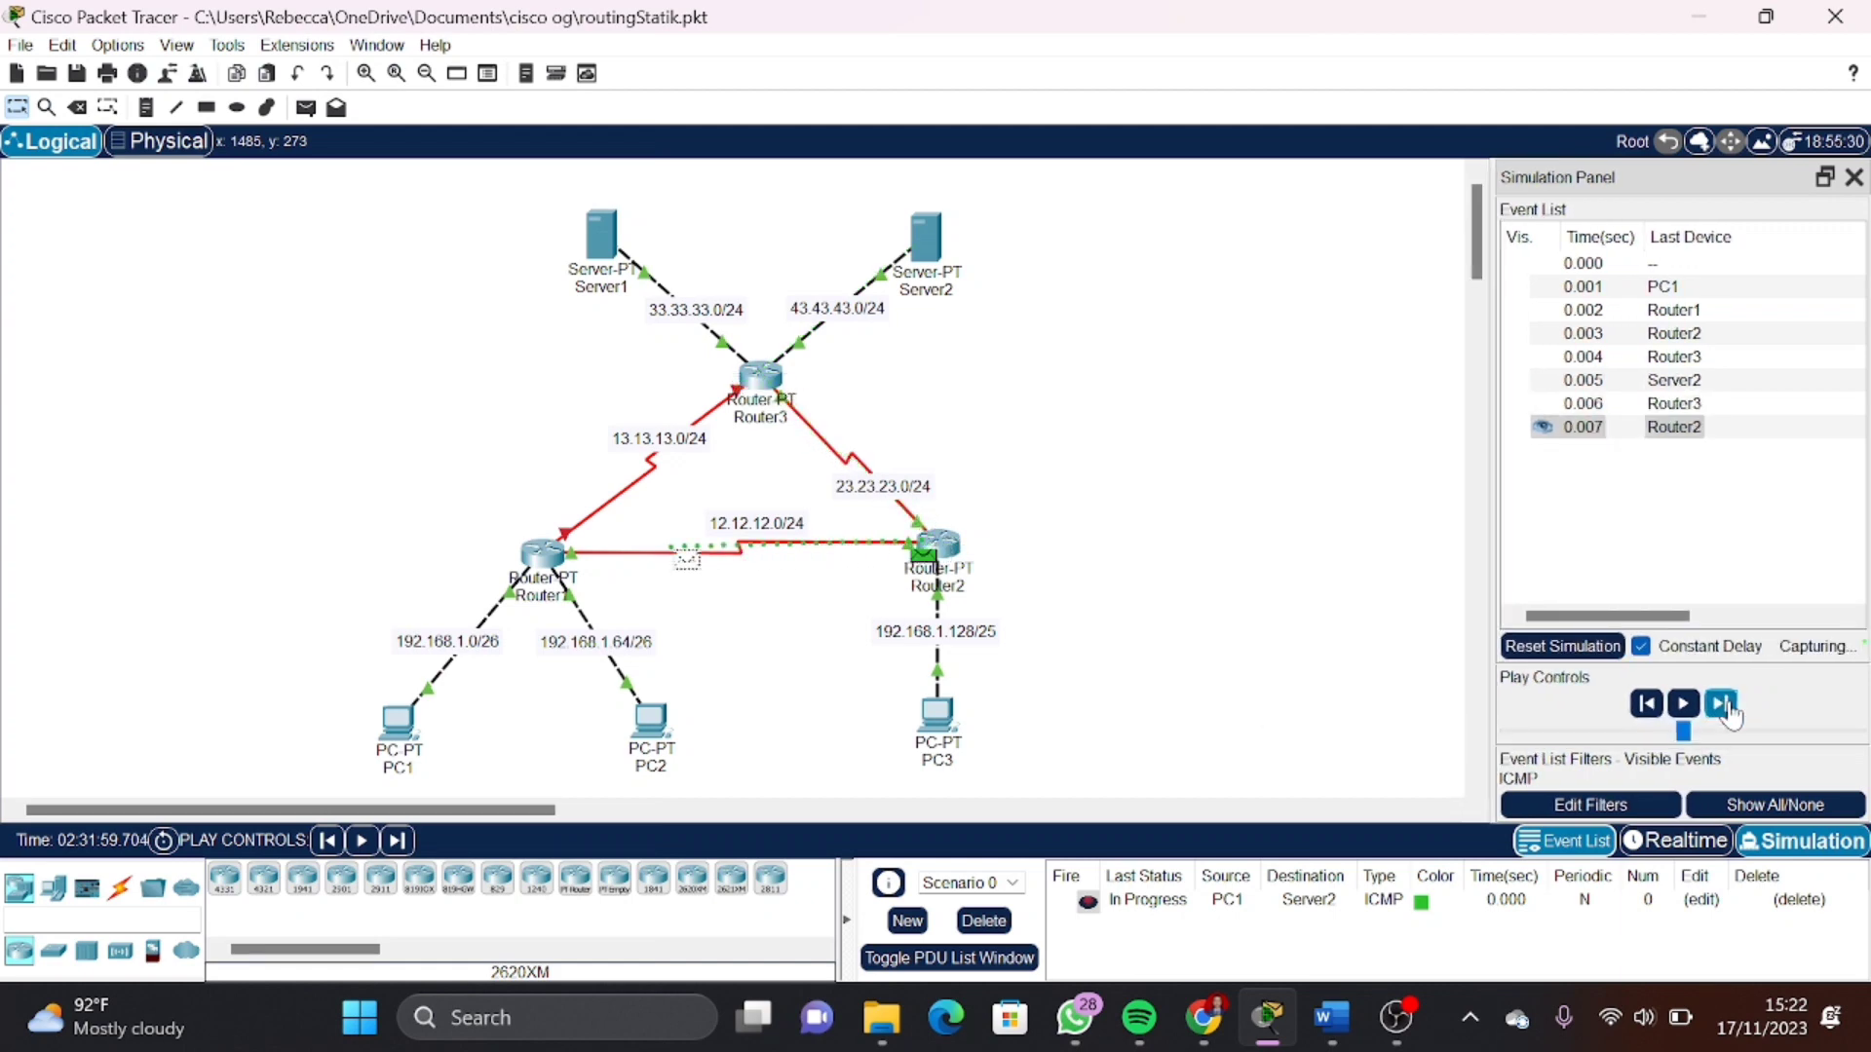
{"action": "left_click", "coordinate": [1720, 706]}
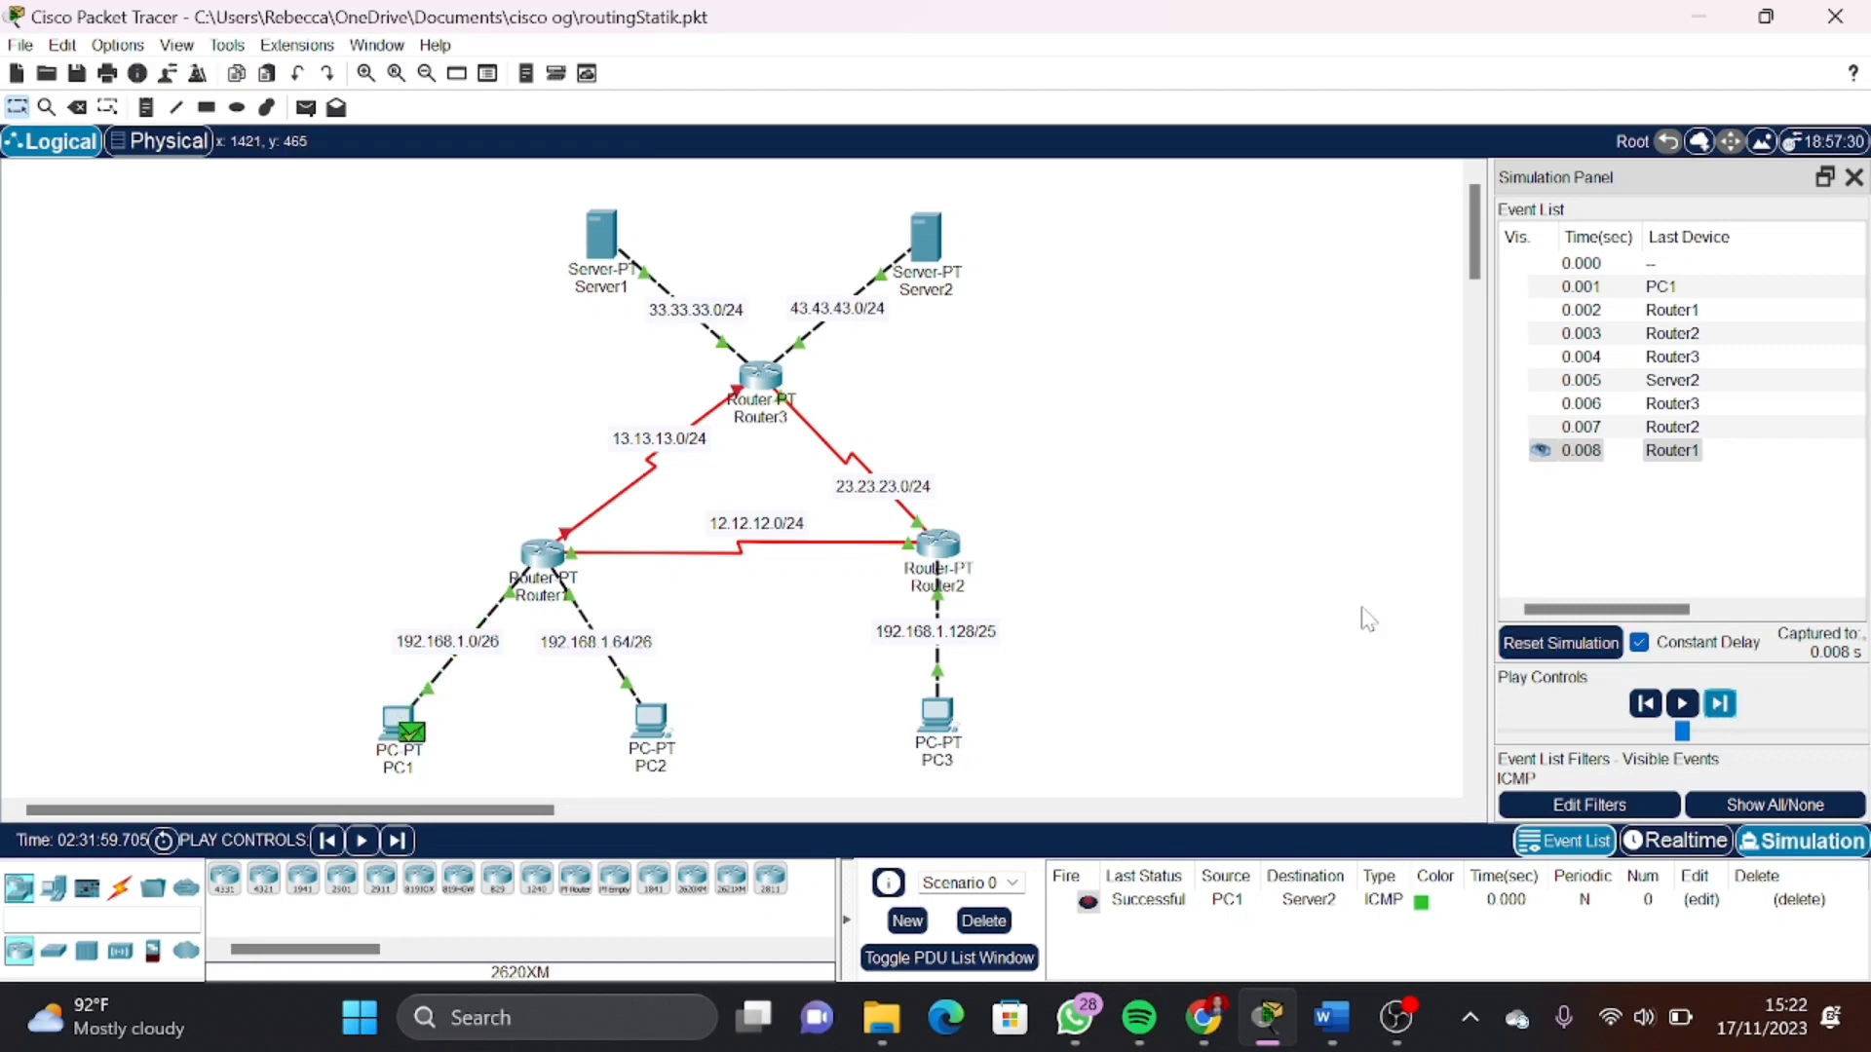
Switch to Word and add "(BERHASIL)" on an unbulleted line below the PC 1 ke Server 2 test item
{"action": "left_click", "coordinate": [1331, 1017]}
{"action": "key", "text": "Return"}
{"action": "key", "text": "Return"}
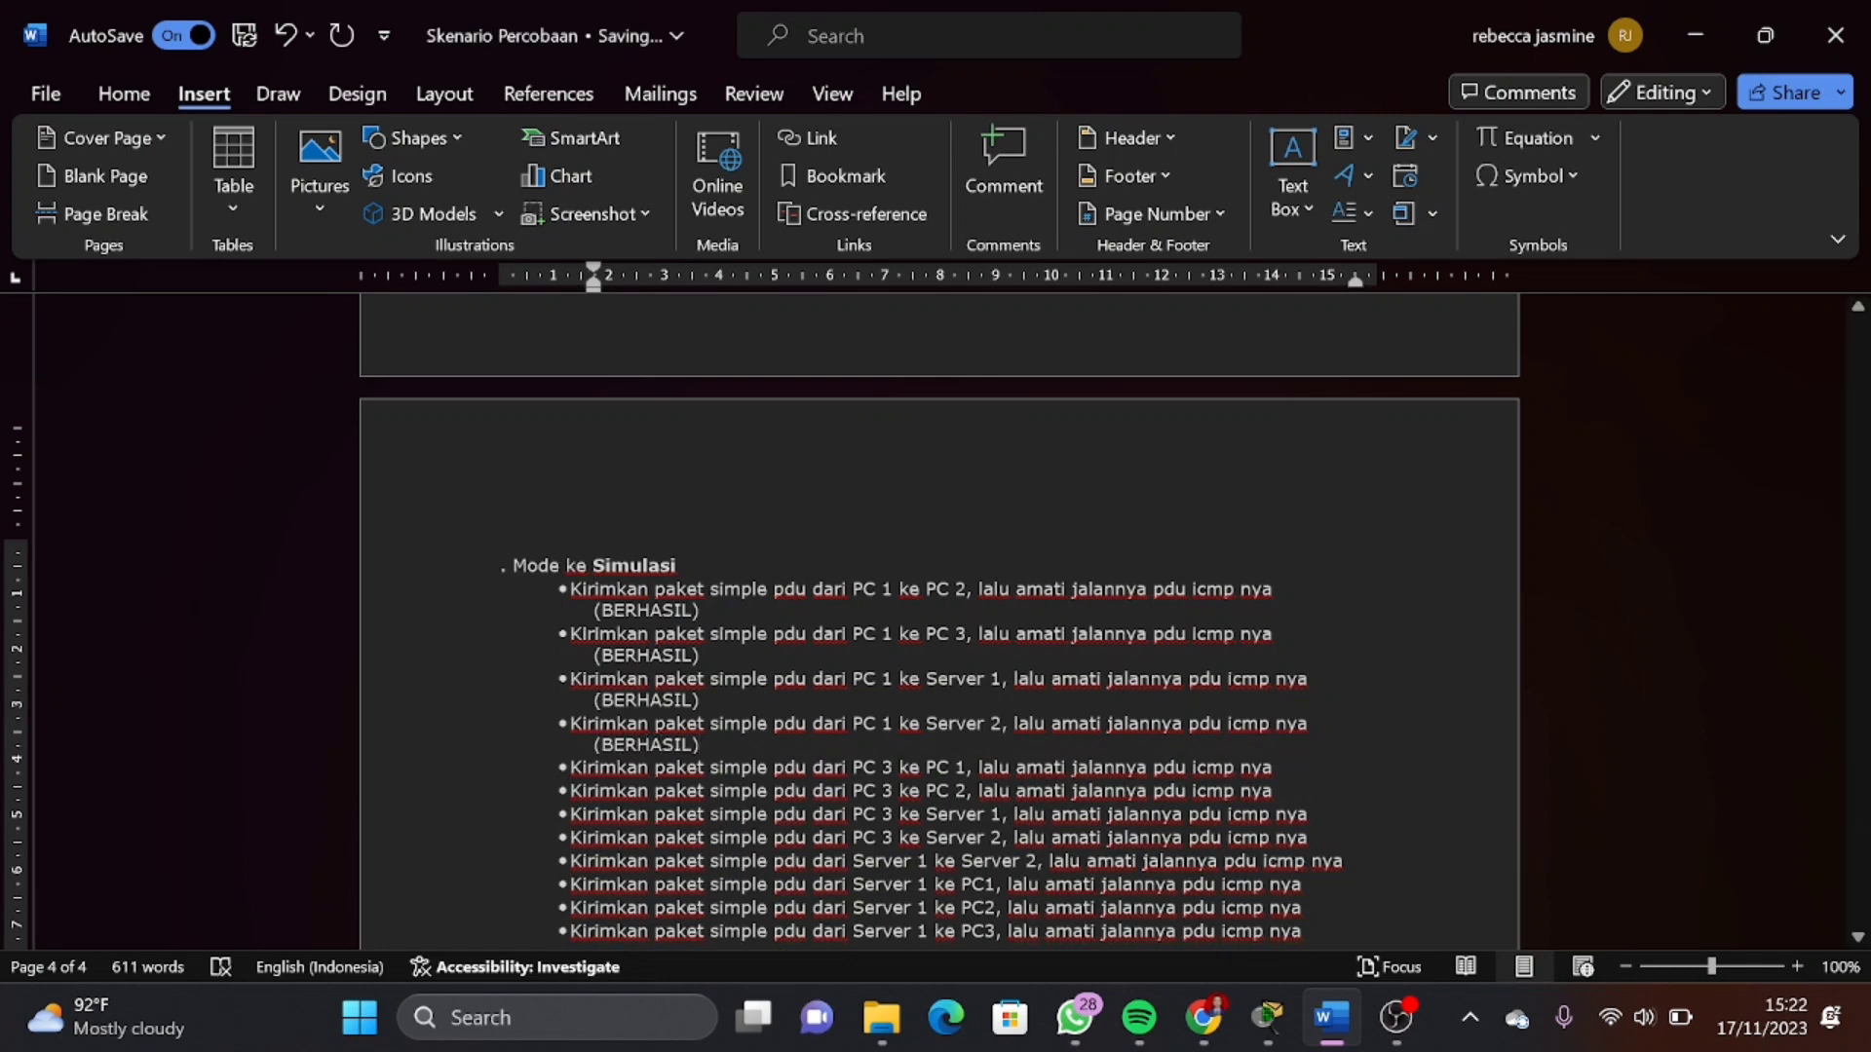
Highlight "PC 3 ke PC 1" in Word and add "(BERHASIL)" on an unbulleted line below that test item
{"action": "left_click_drag", "start_coordinate": [852, 767], "coordinate": [965, 767]}
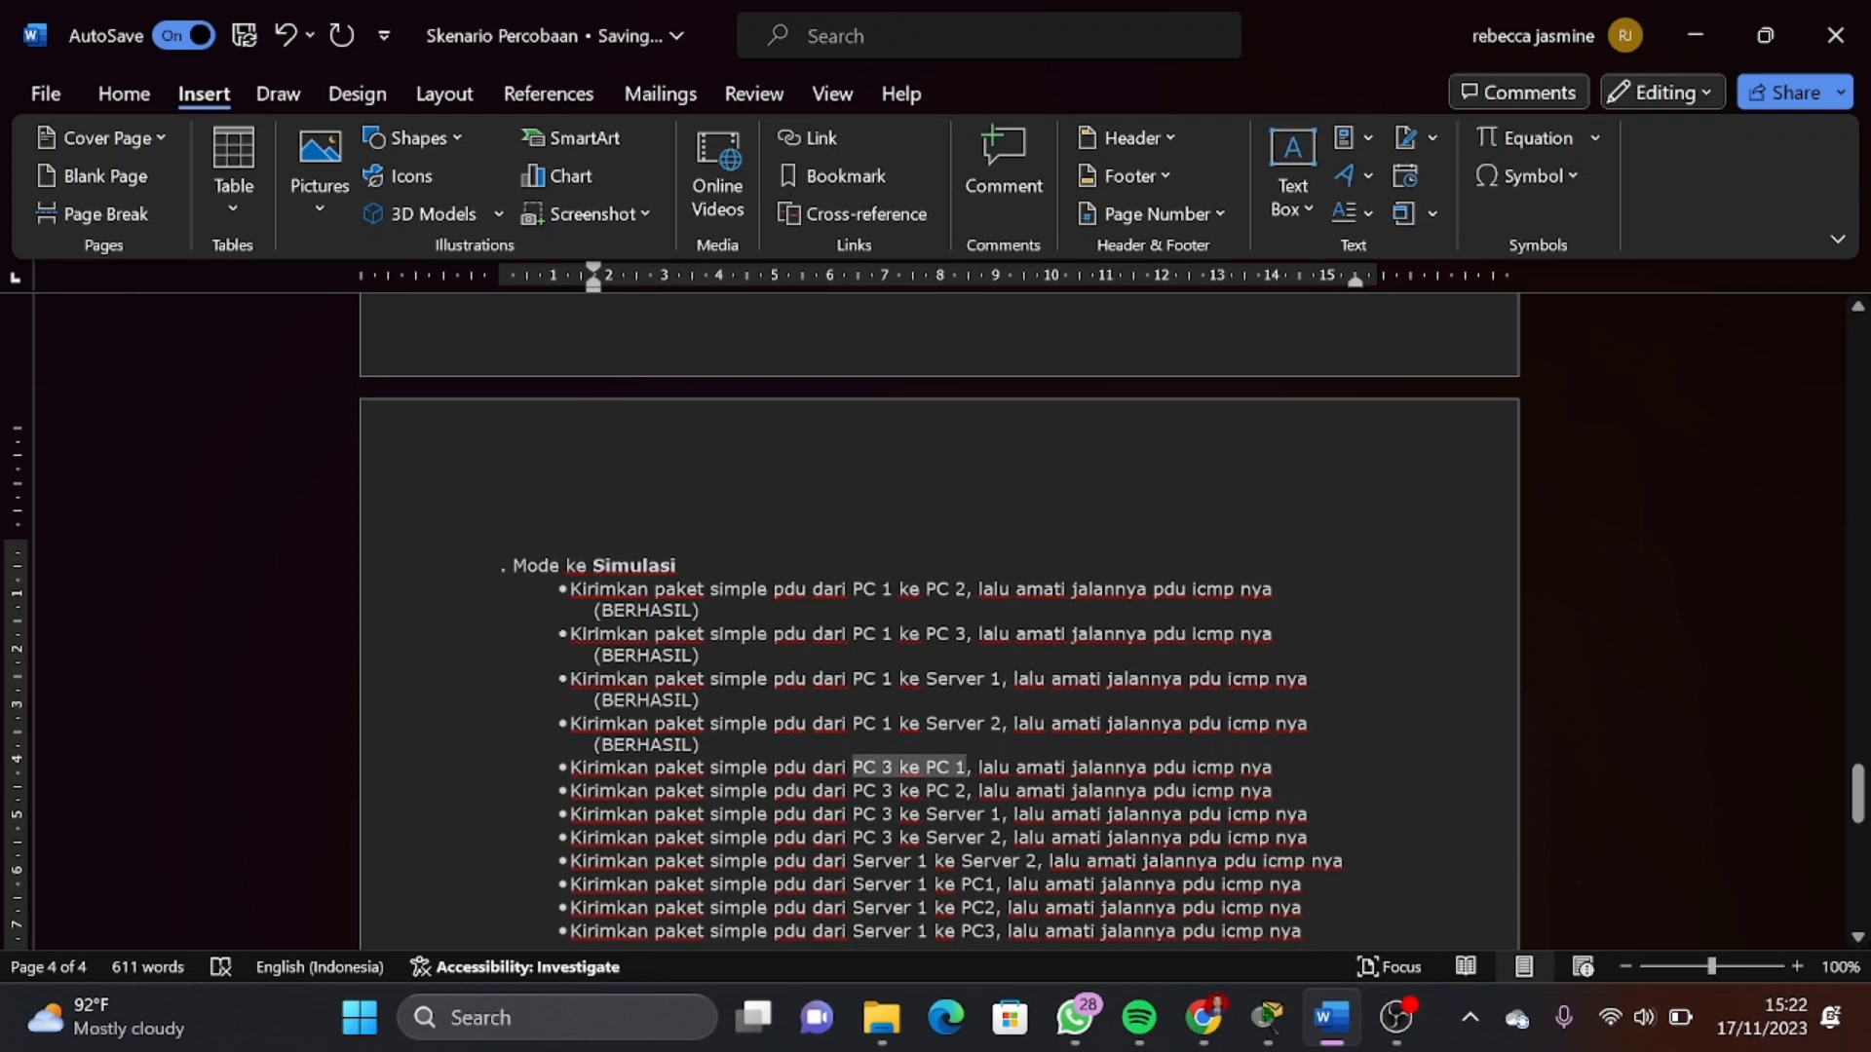
{"action": "left_click", "coordinate": [1267, 1021]}
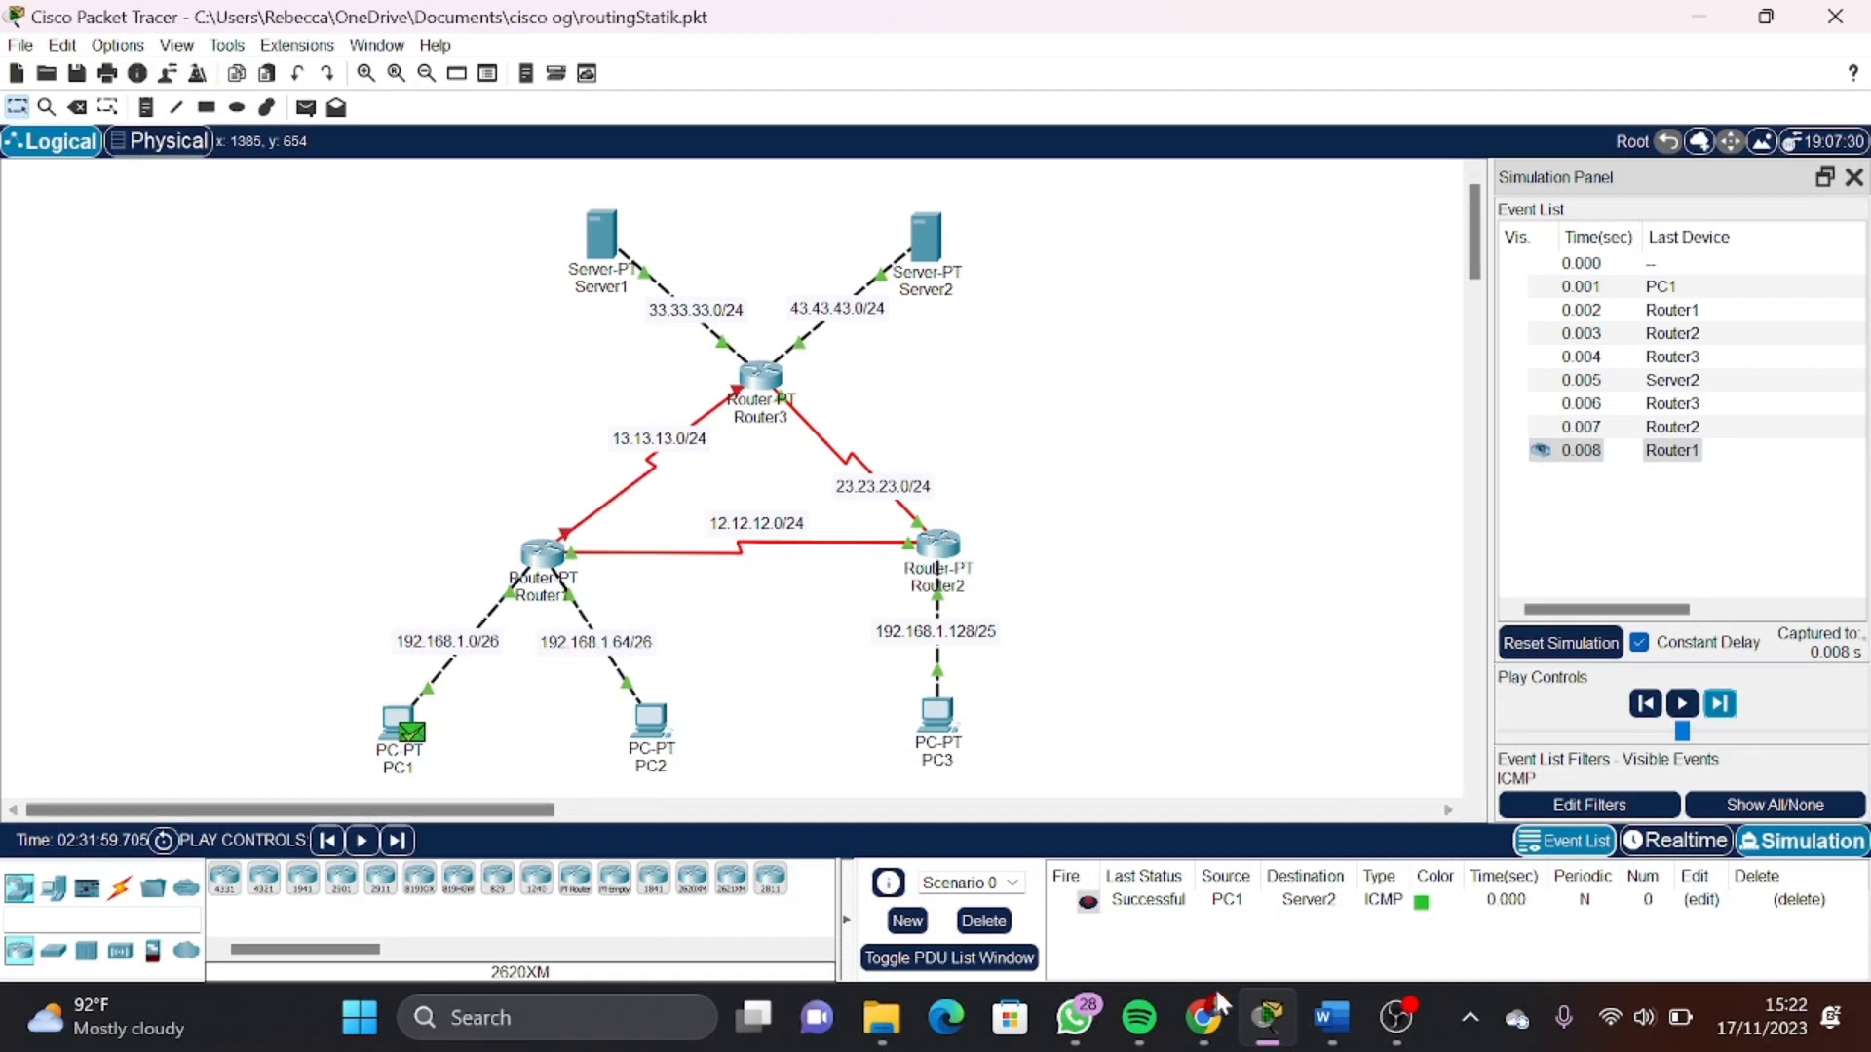
{"action": "left_click", "coordinate": [1331, 1017]}
{"action": "left_click", "coordinate": [1273, 767]}
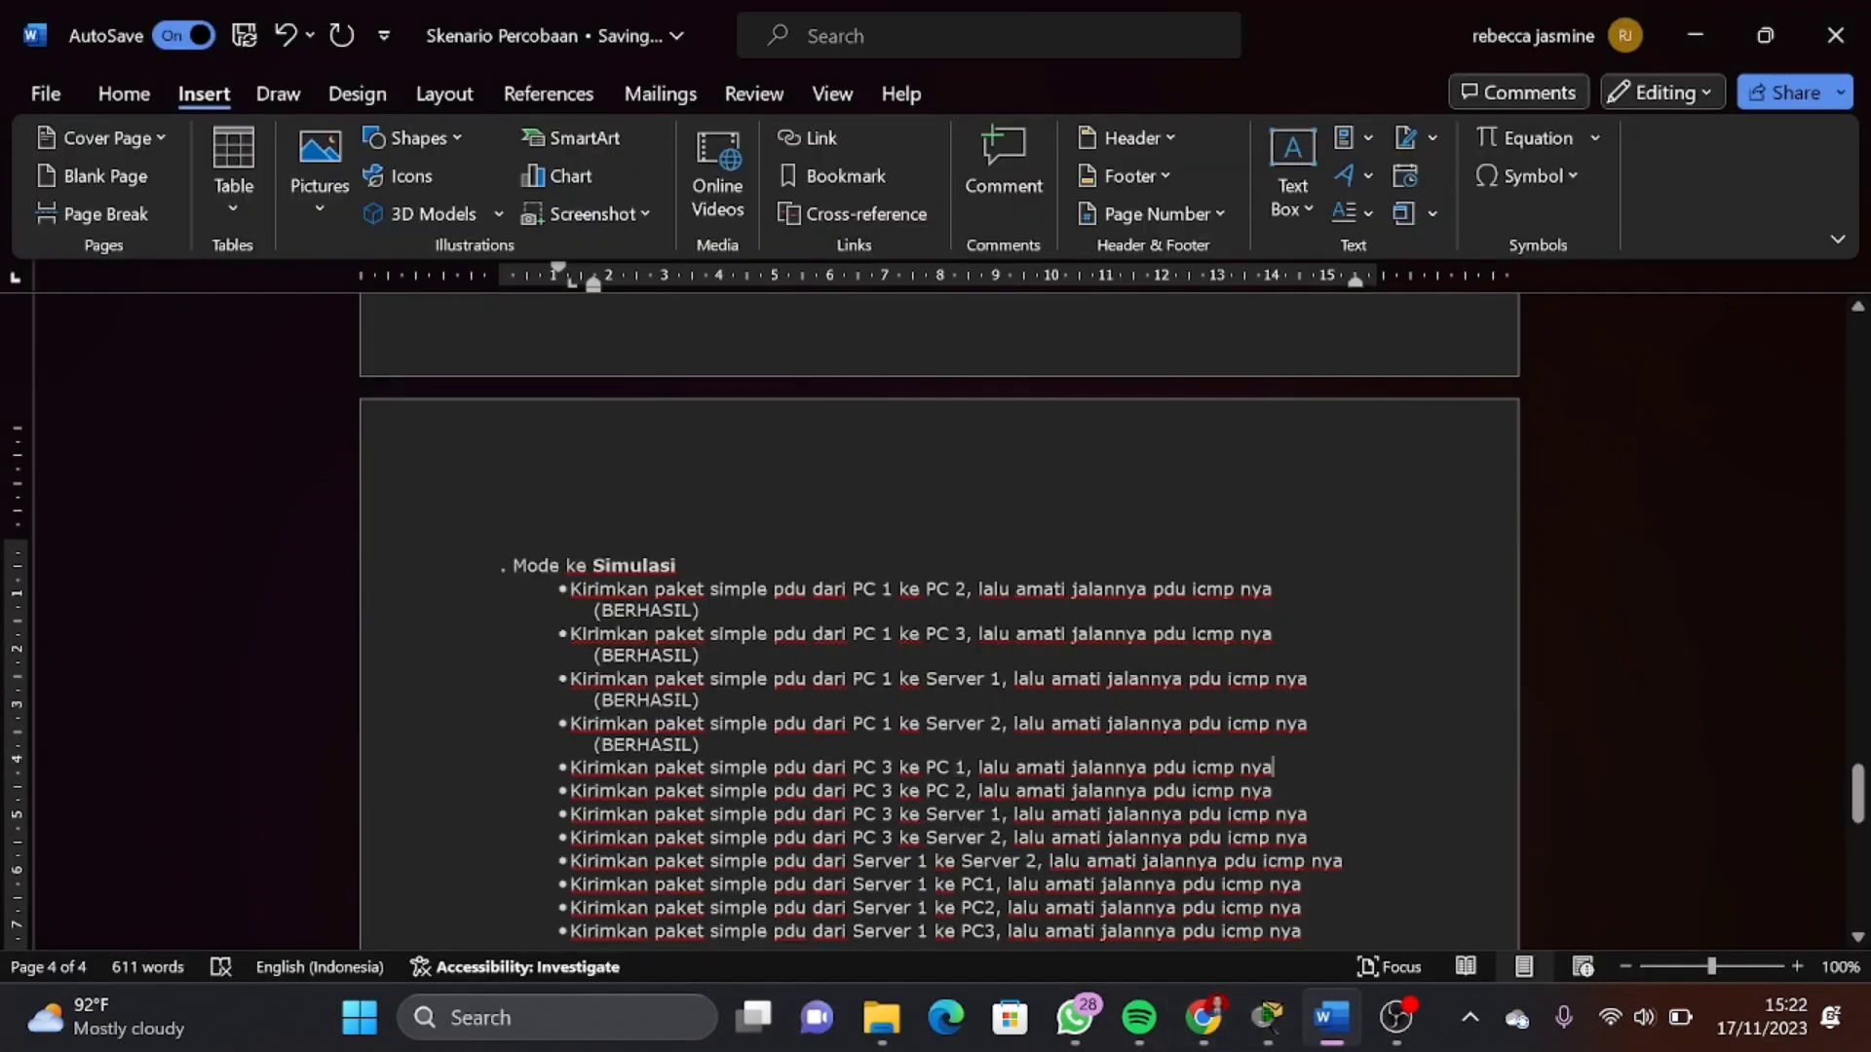
{"action": "key", "text": "Return"}
{"action": "key", "text": "BackSpace"}
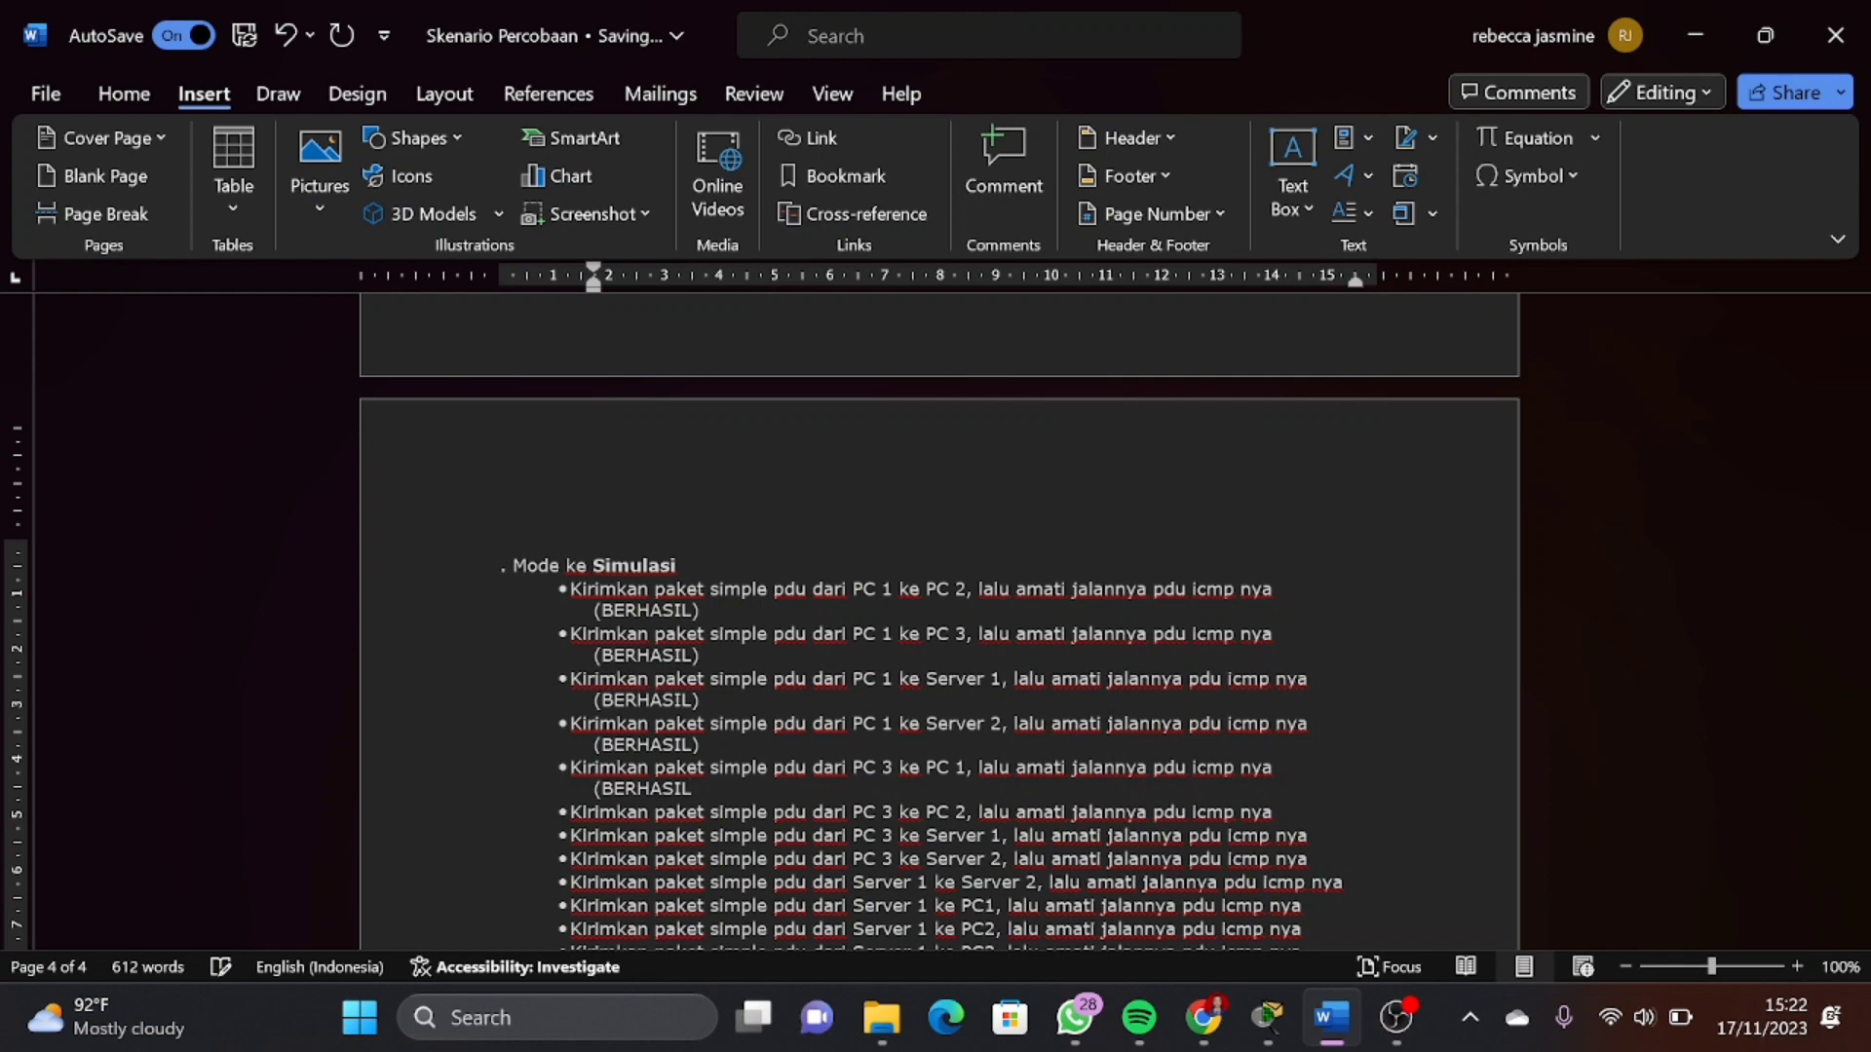
{"action": "scroll", "coordinate": [936, 623], "scroll_direction": "down", "scroll_amount": 1}
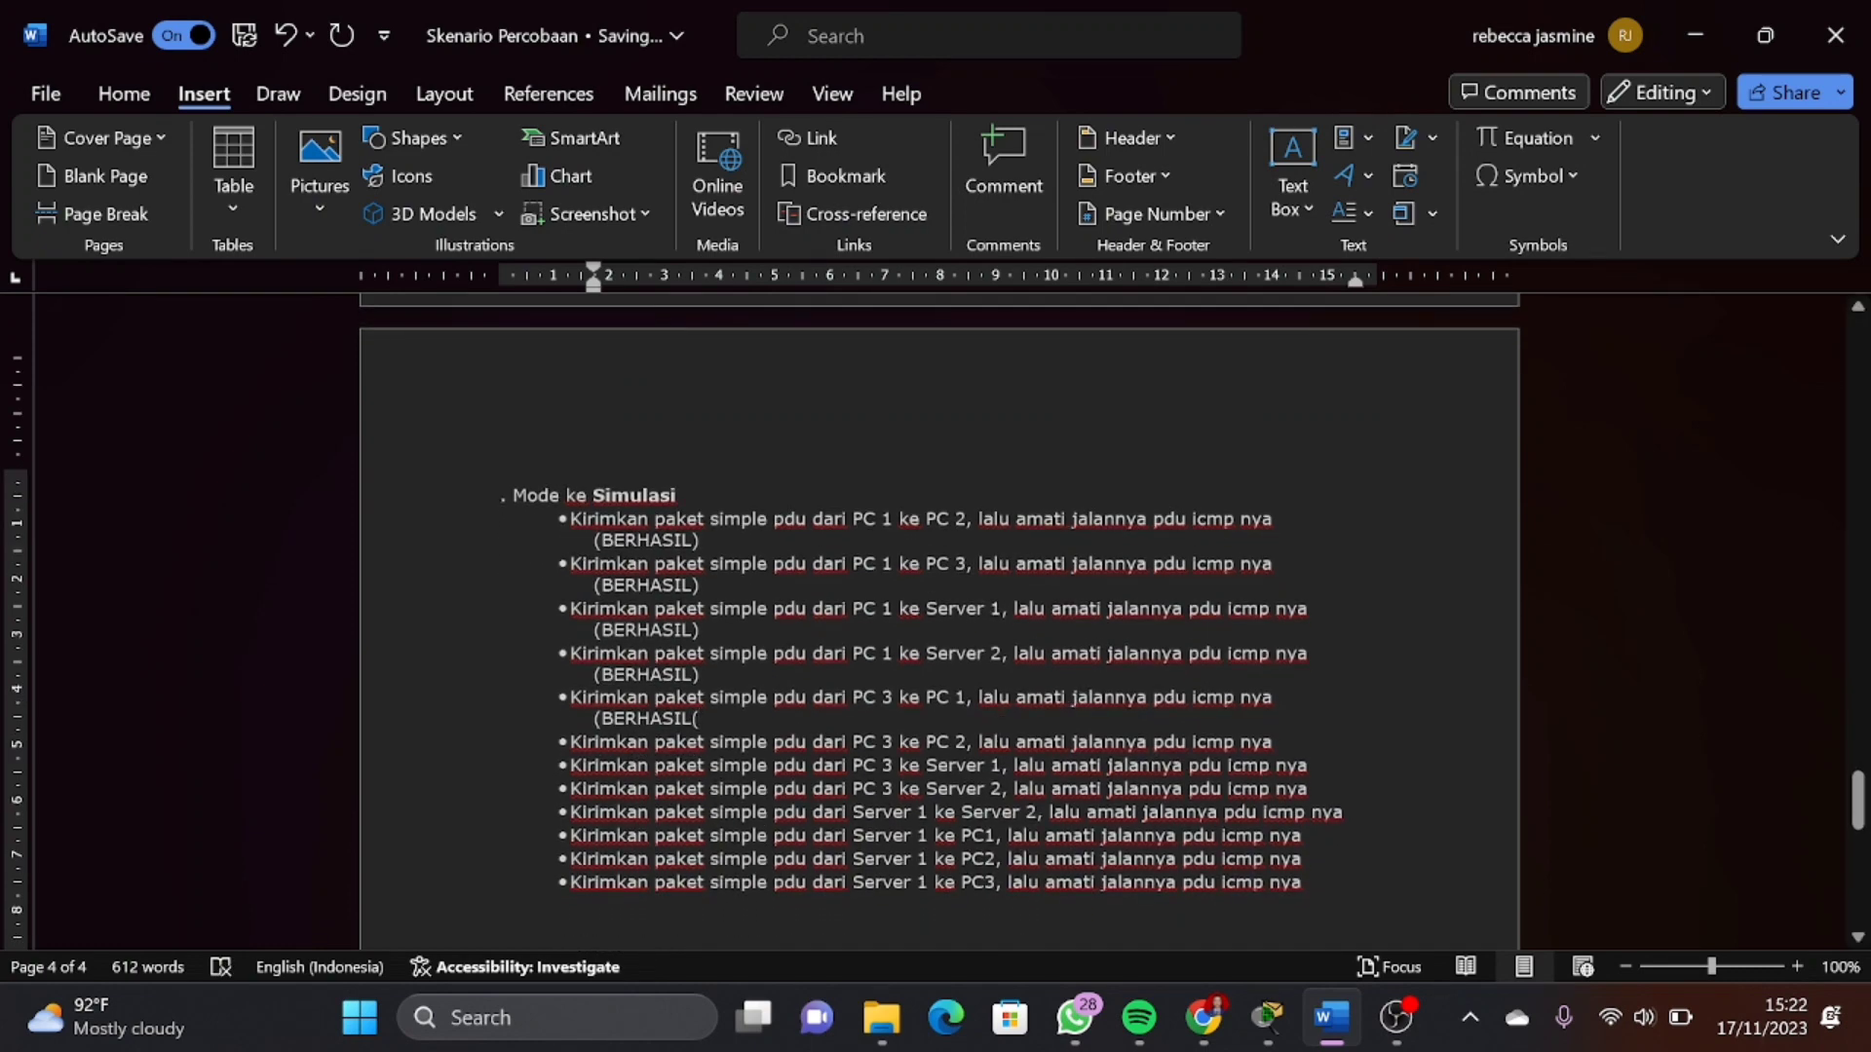
{"action": "key", "text": "alt+Tab"}
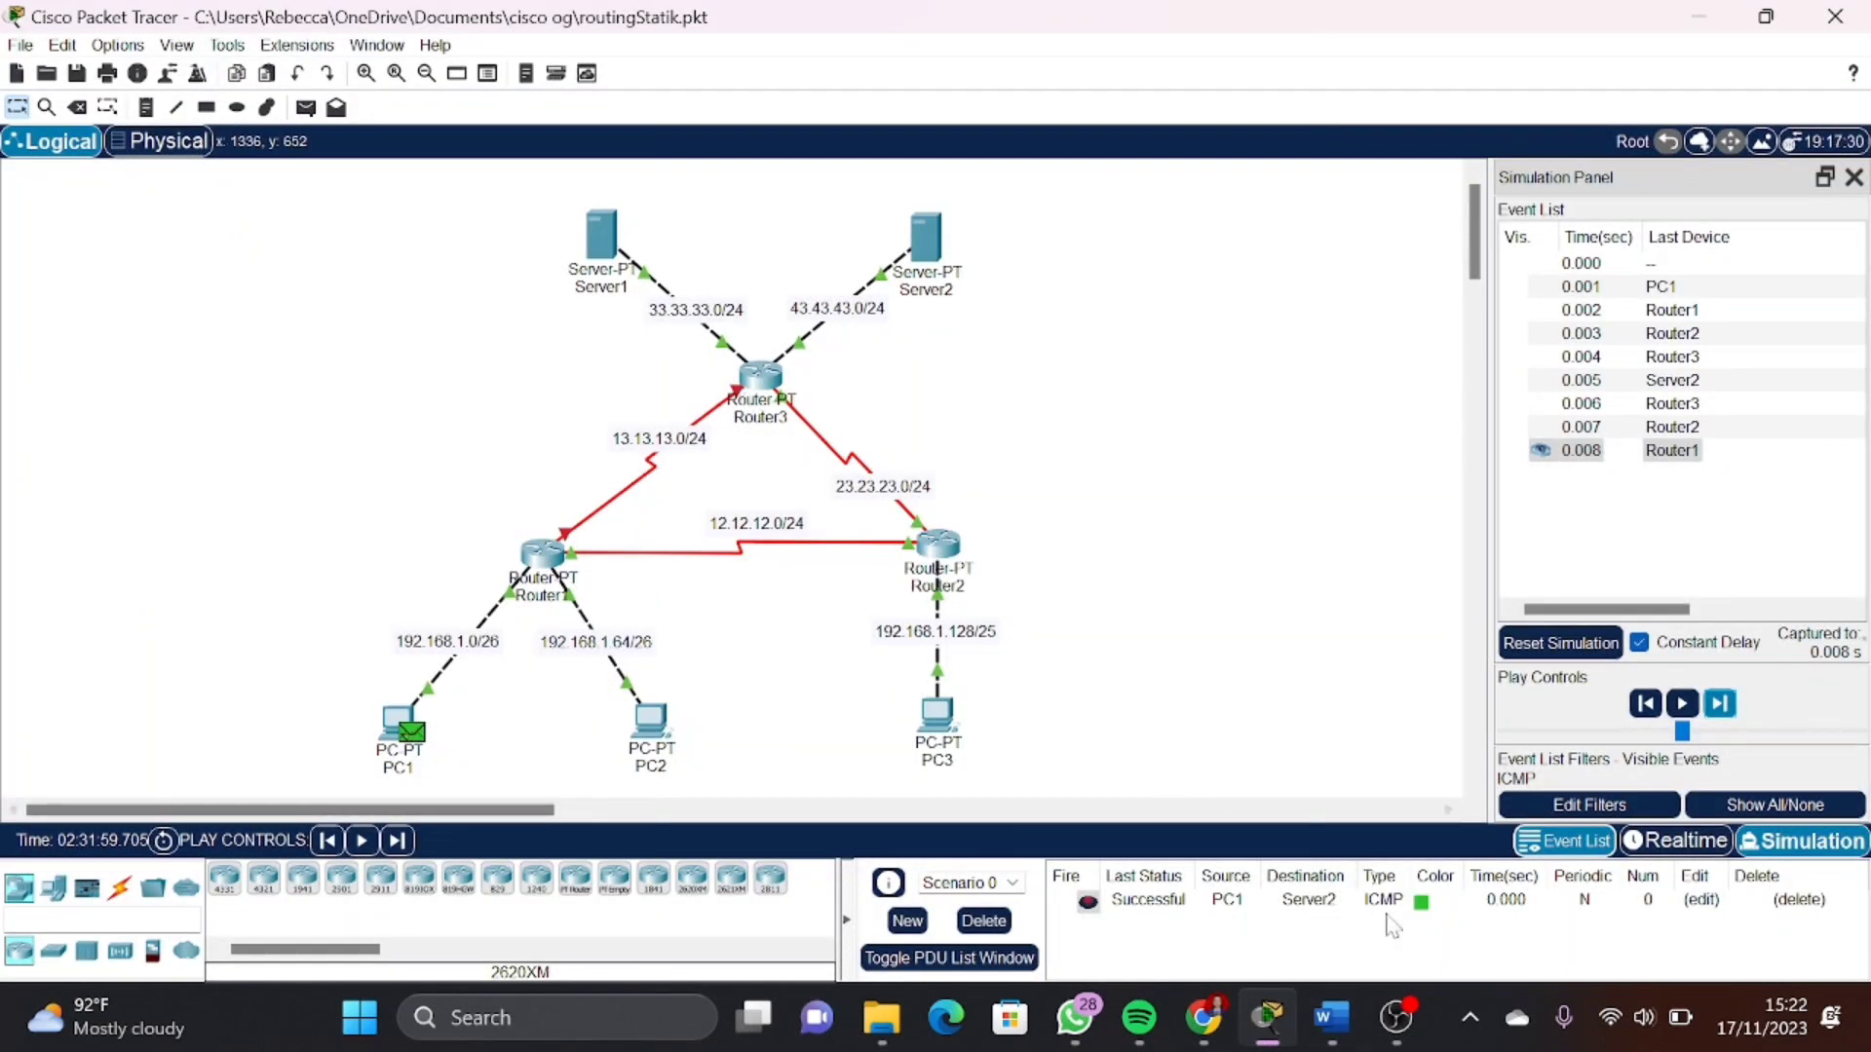
{"action": "key", "text": "alt+Tab"}
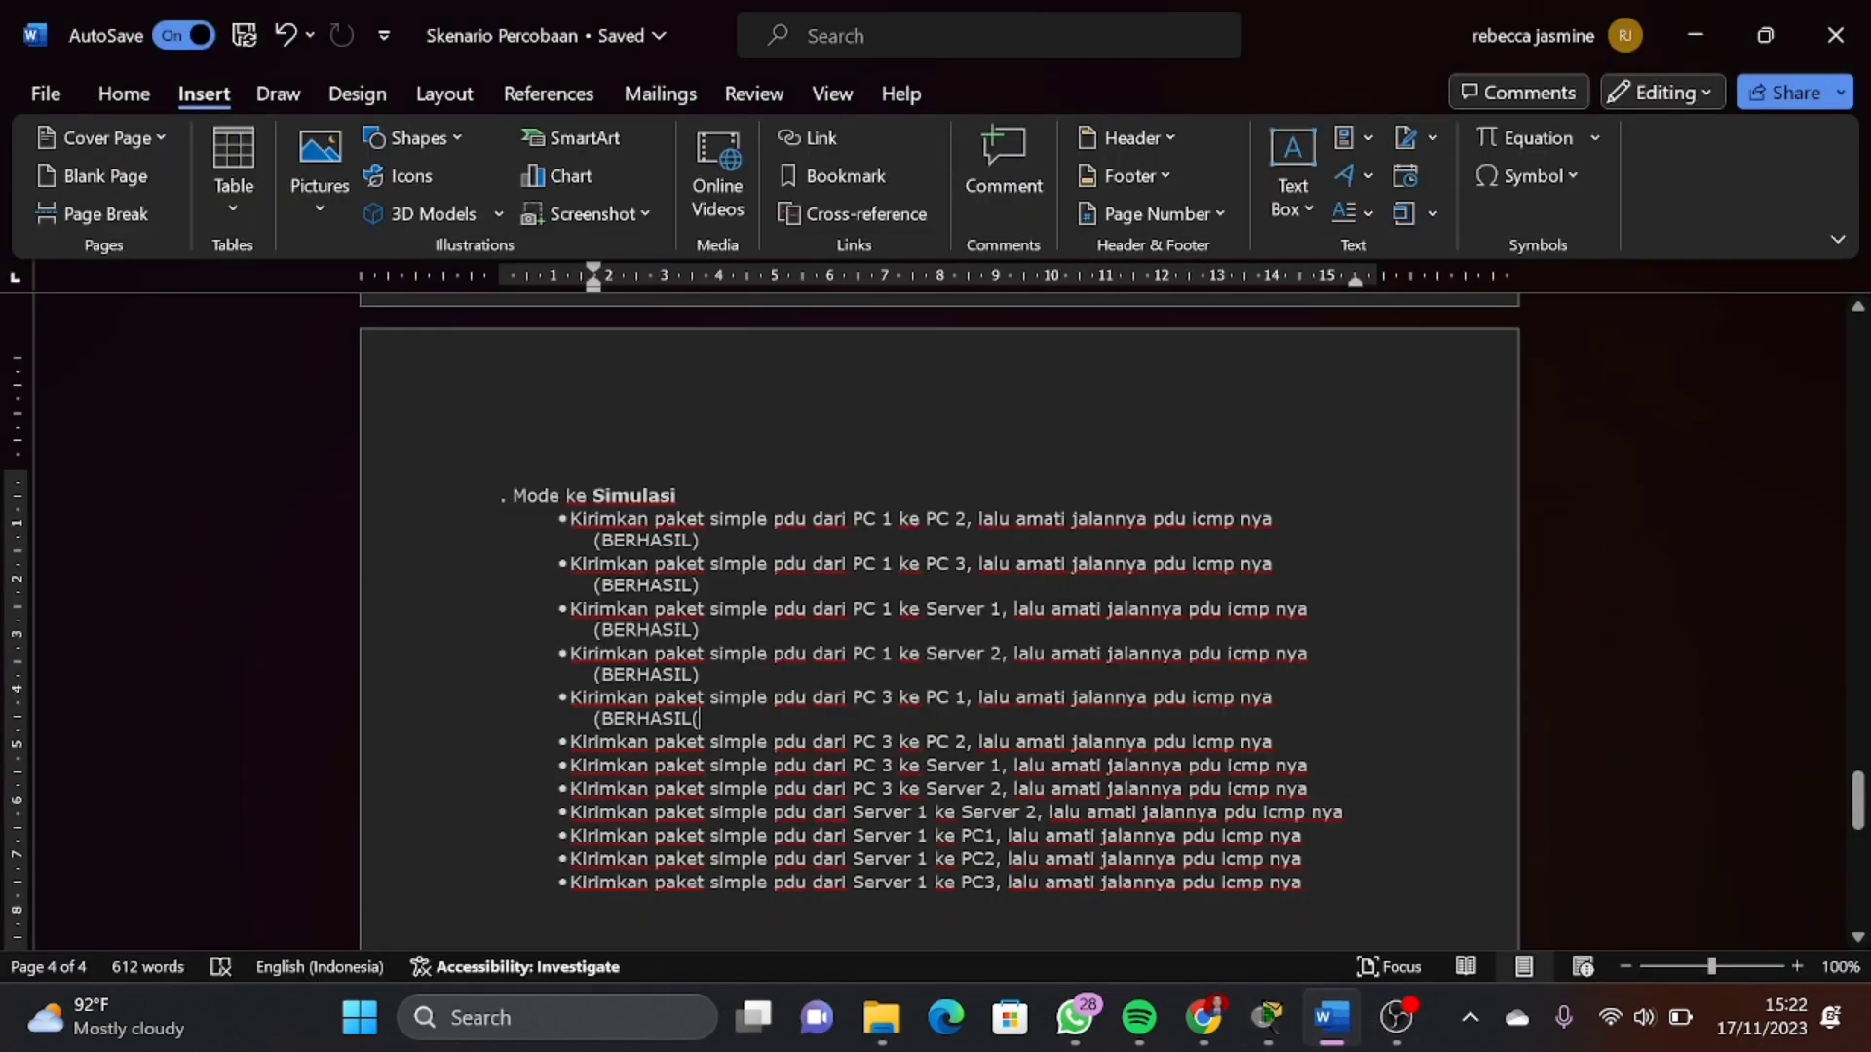
{"action": "key", "text": "BackSpace"}
{"action": "type", "text": ")"}
Highlight "Server 1 ke PC1" in Word and replace the Packet Tracer scenario with a simple PDU from Server1 to PC1
{"action": "left_click_drag", "start_coordinate": [854, 835], "coordinate": [994, 835]}
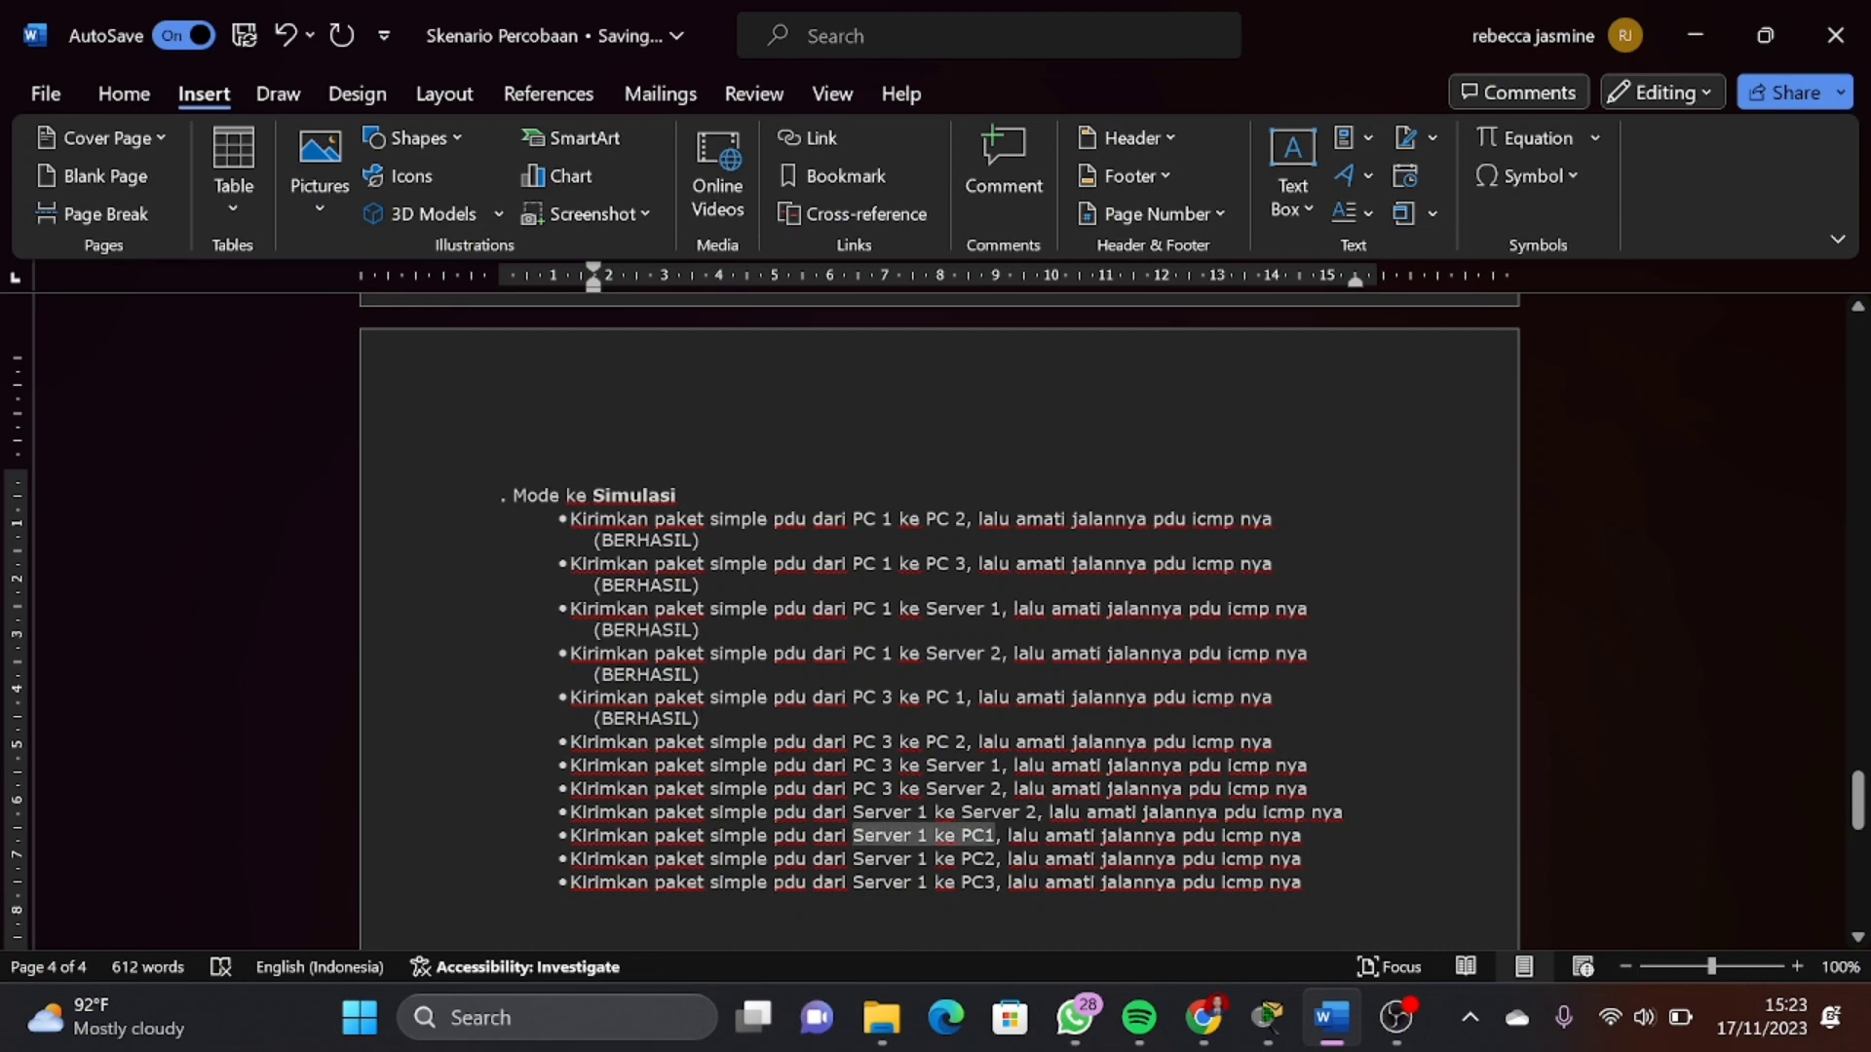
{"action": "left_click", "coordinate": [1271, 1035]}
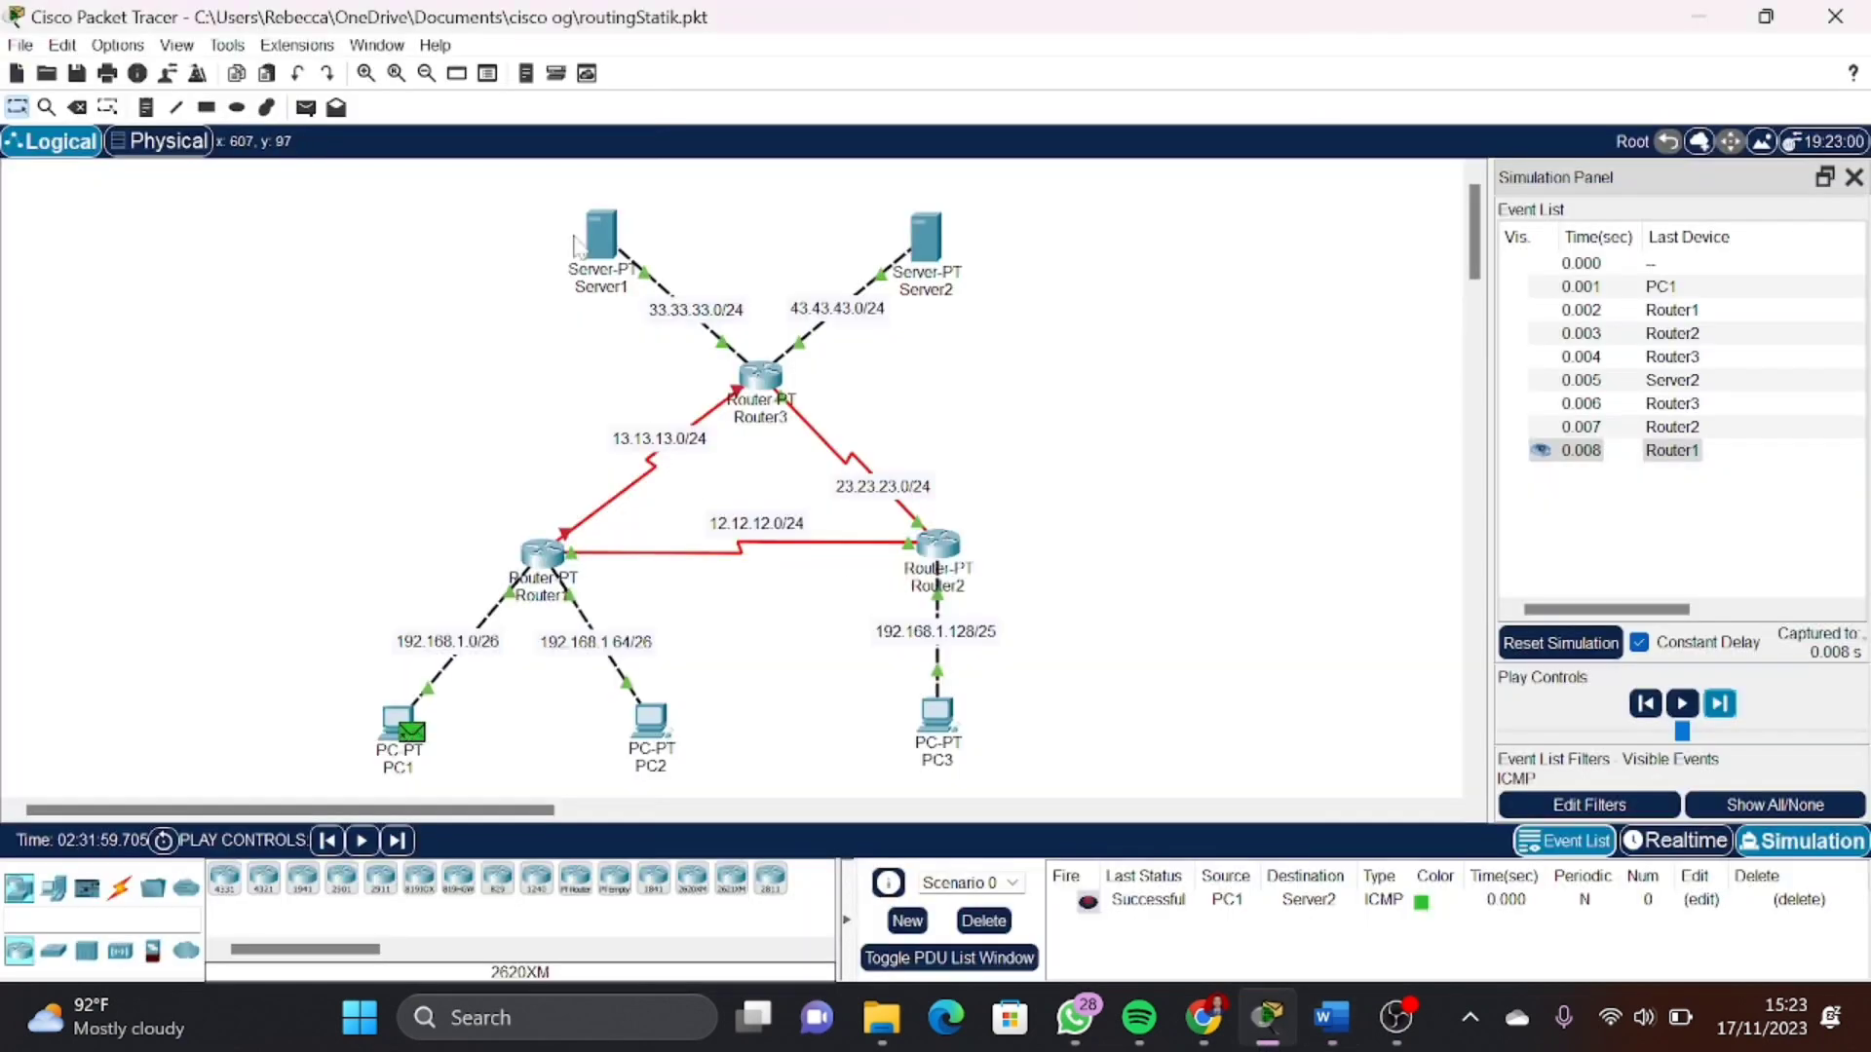
{"action": "left_click", "coordinate": [1587, 645]}
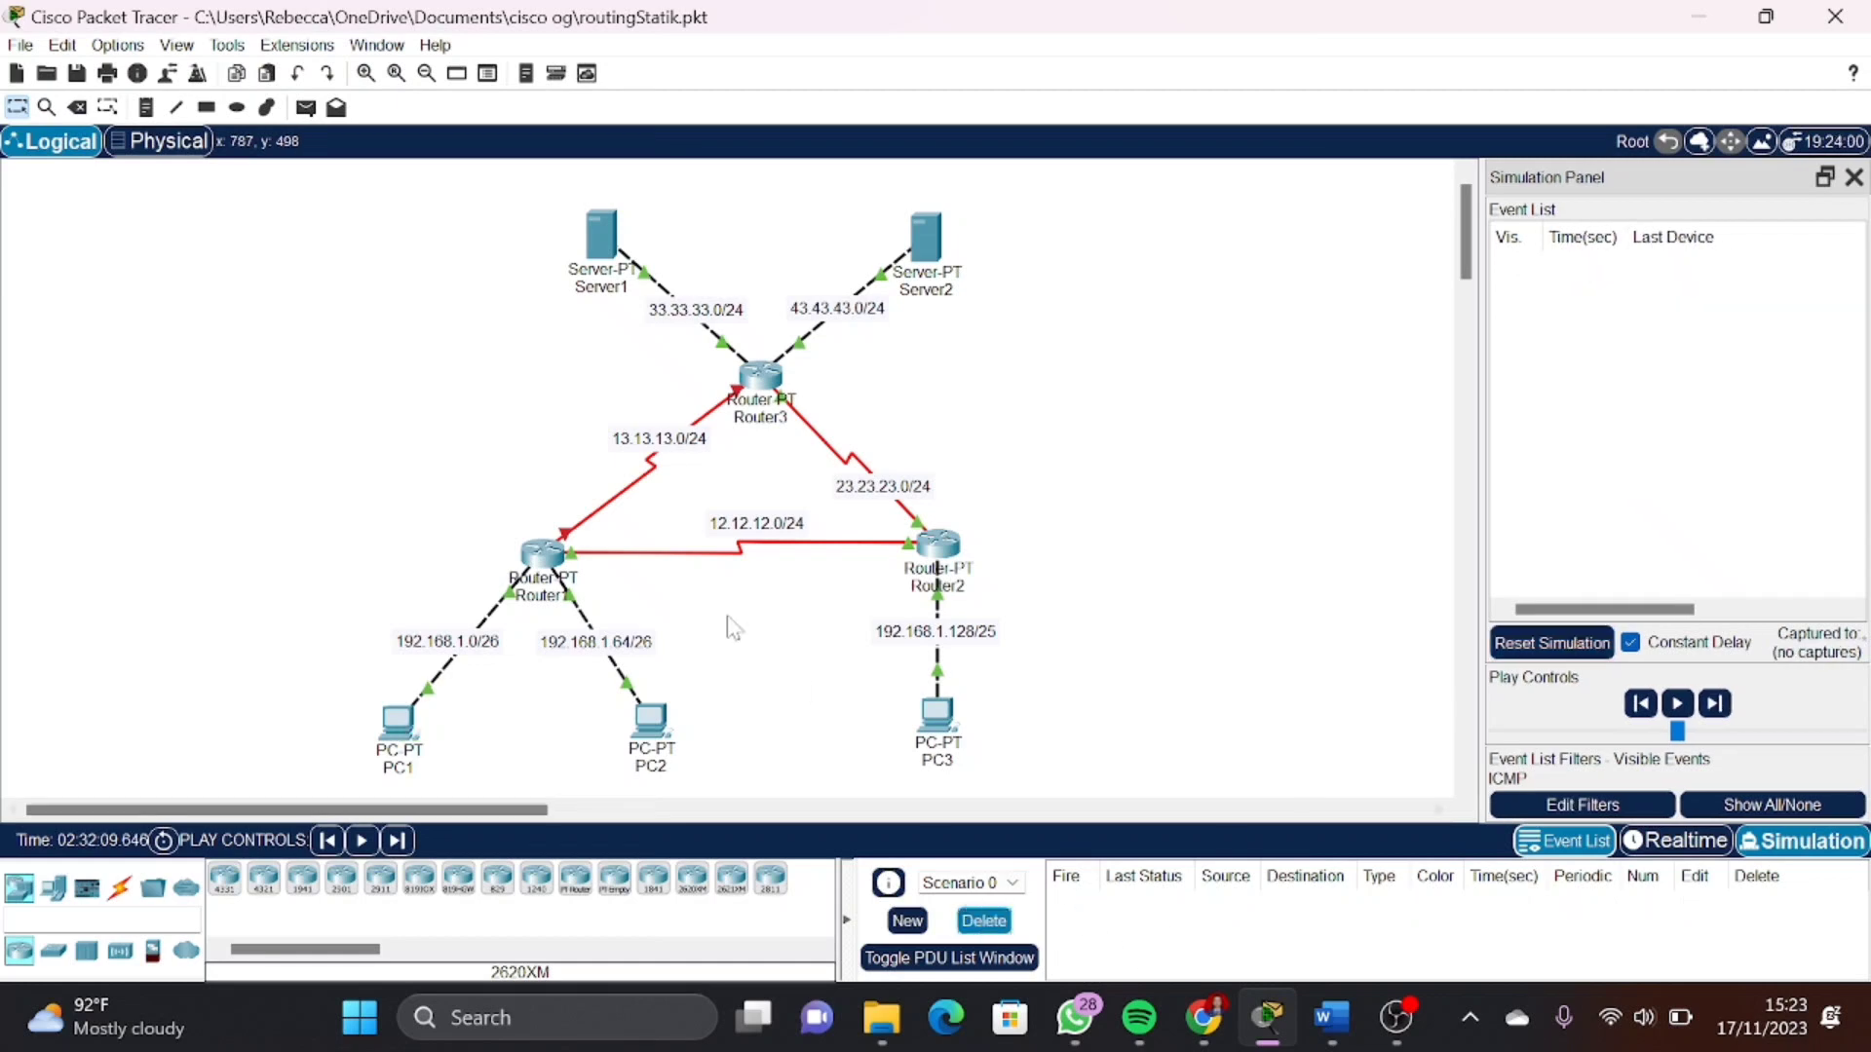
{"action": "left_click", "coordinate": [592, 246]}
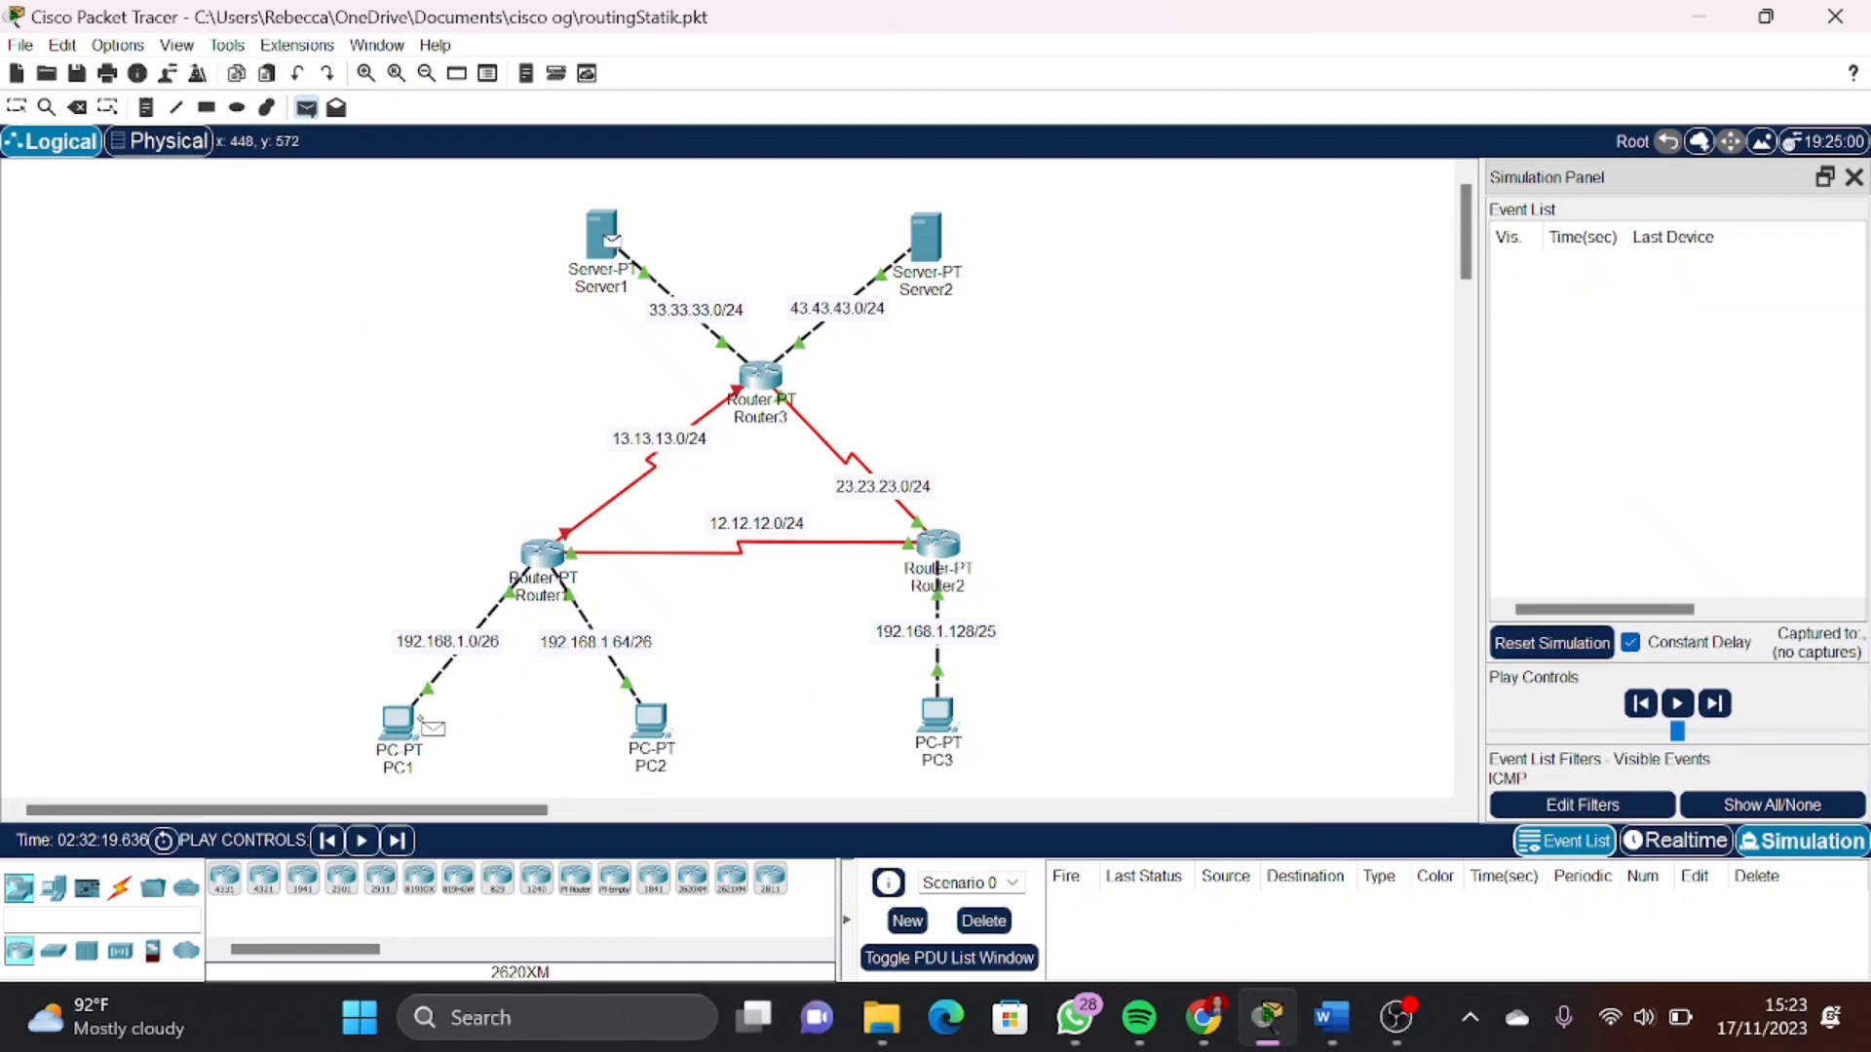
{"action": "left_click", "coordinate": [390, 733]}
Advance the simulation event by event until the ICMP packet has travelled from Server1 to PC1 and back to Server1
{"action": "left_click", "coordinate": [1719, 704]}
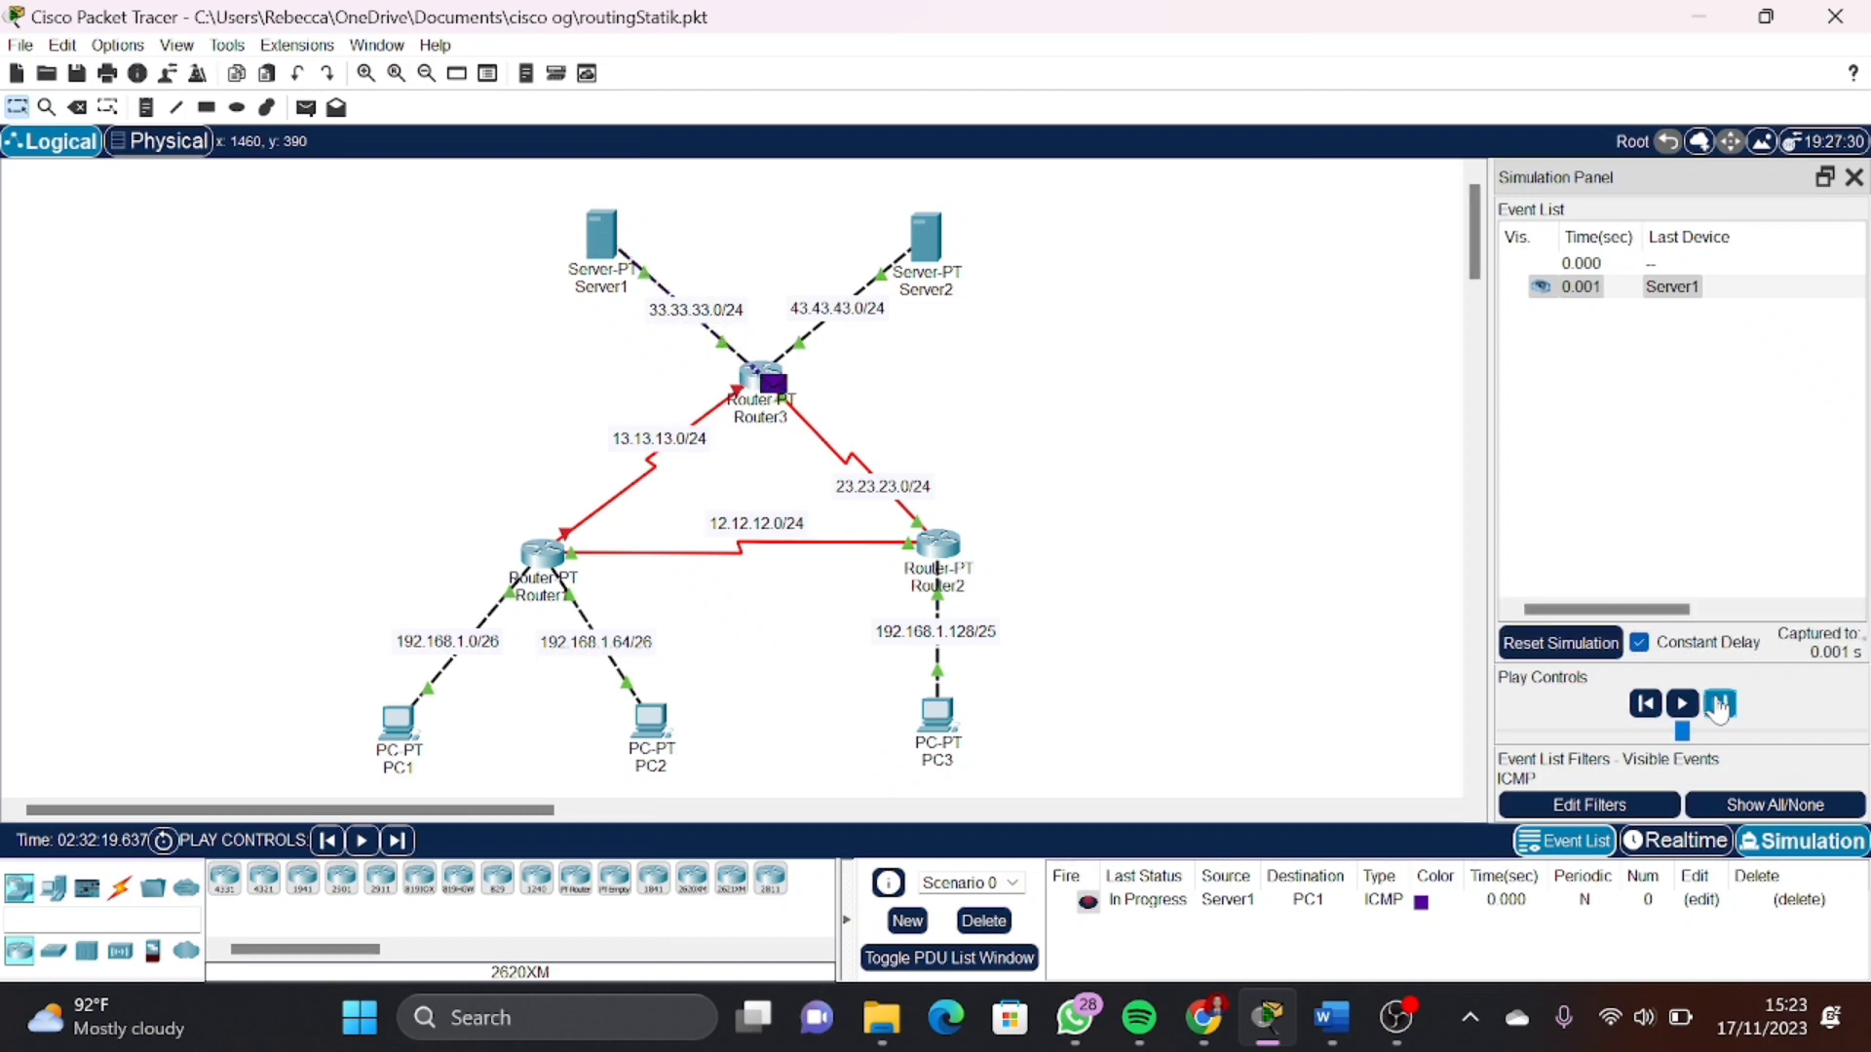
{"action": "left_click", "coordinate": [1719, 705]}
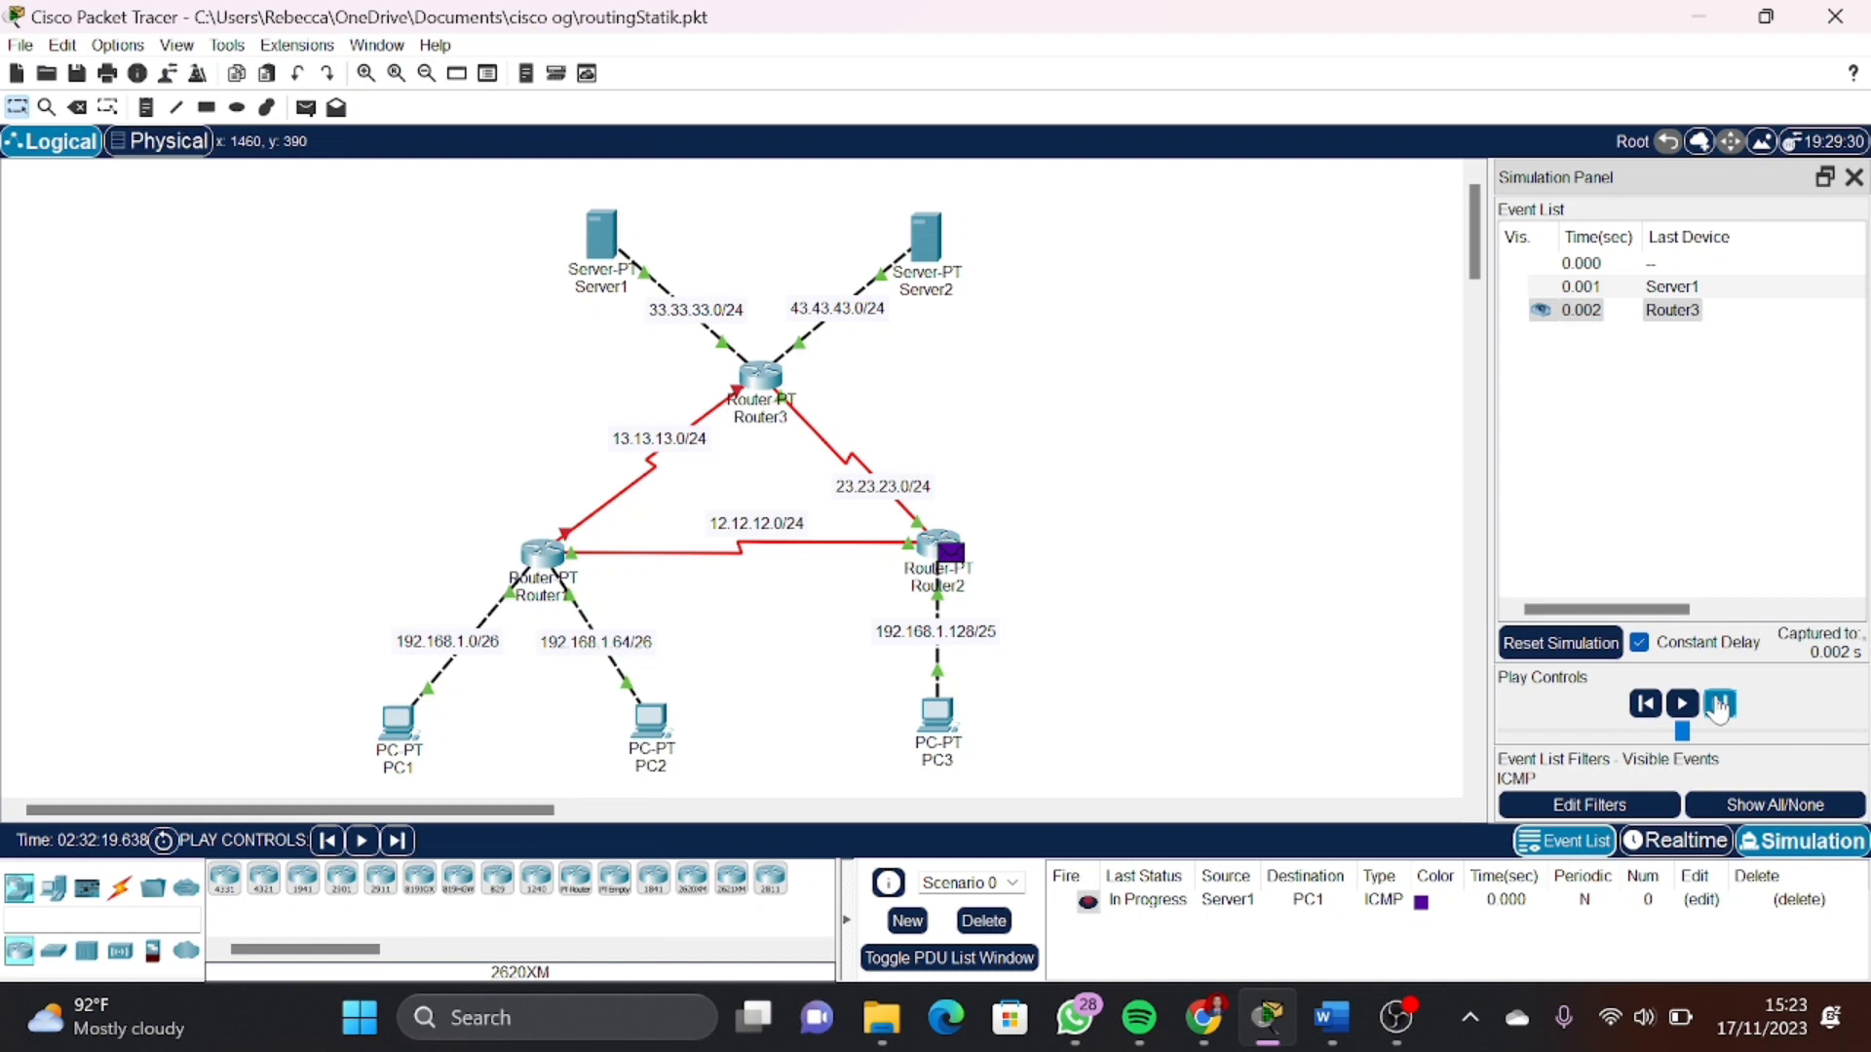
{"action": "left_click", "coordinate": [1719, 705]}
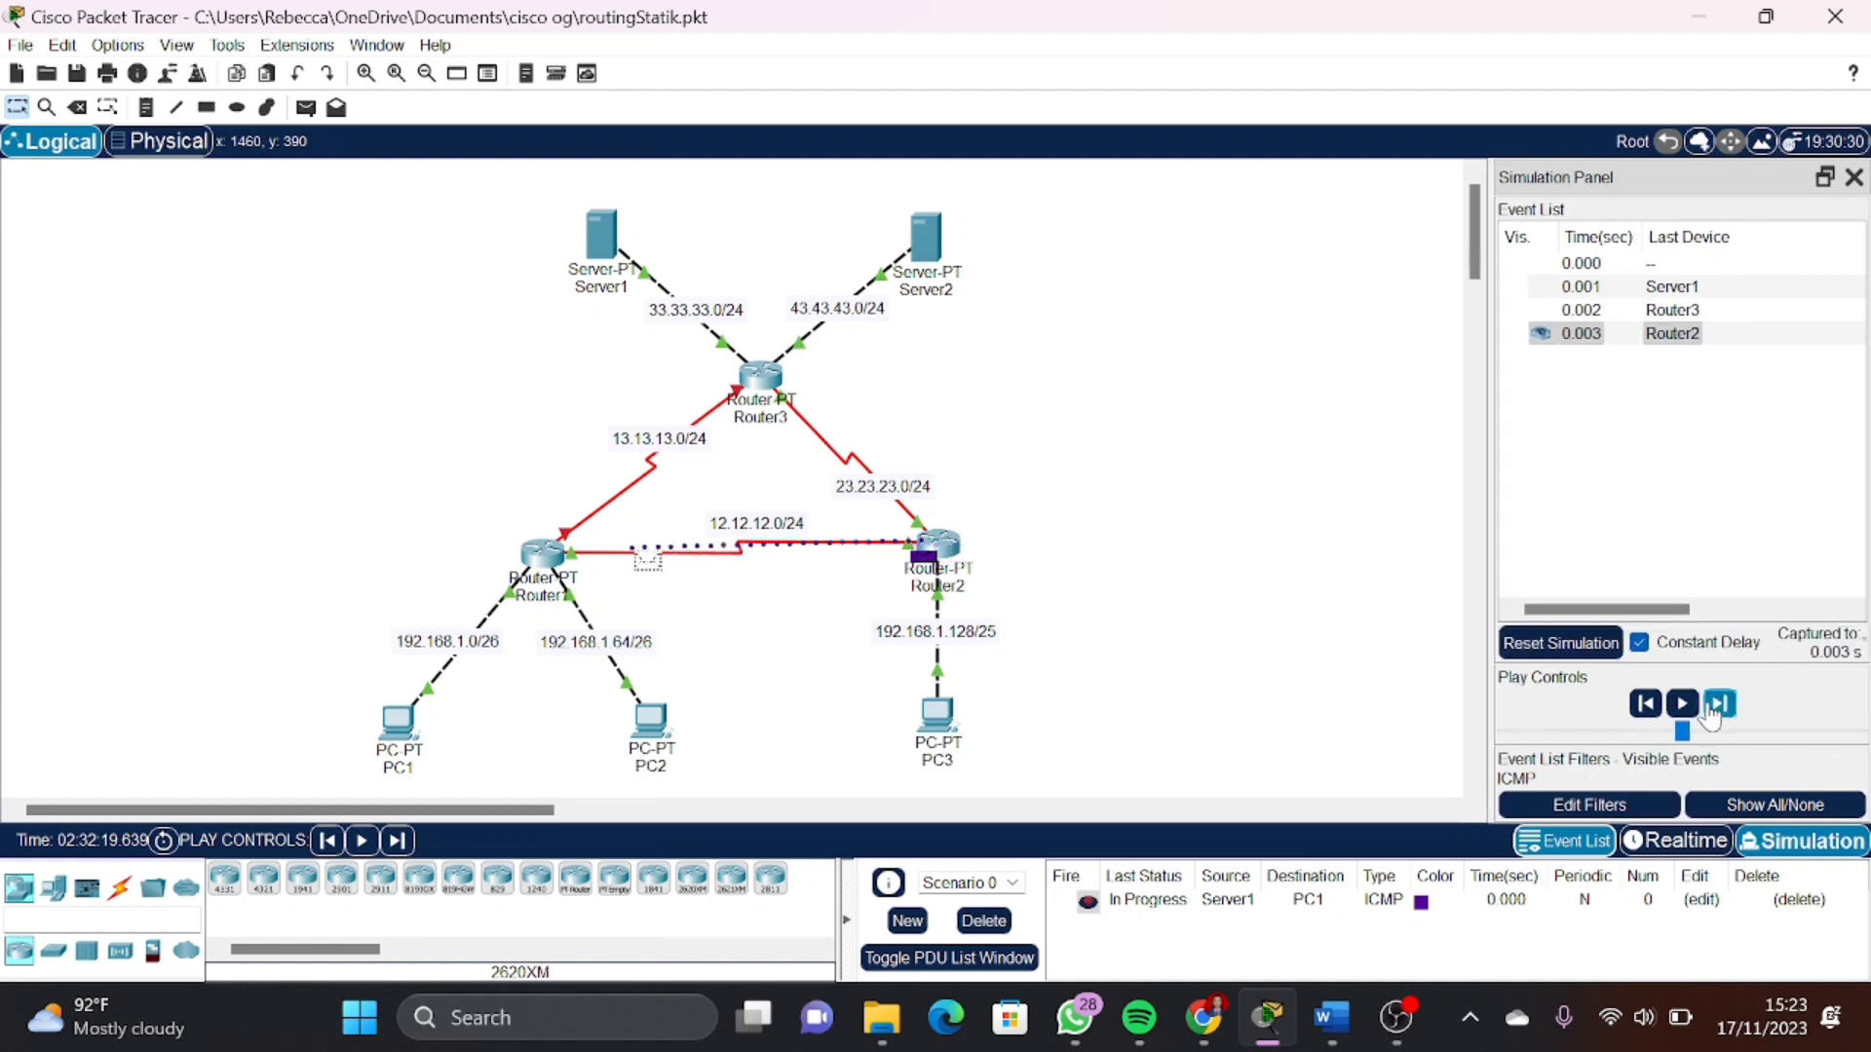
{"action": "left_click", "coordinate": [1721, 705]}
{"action": "left_click", "coordinate": [1720, 706]}
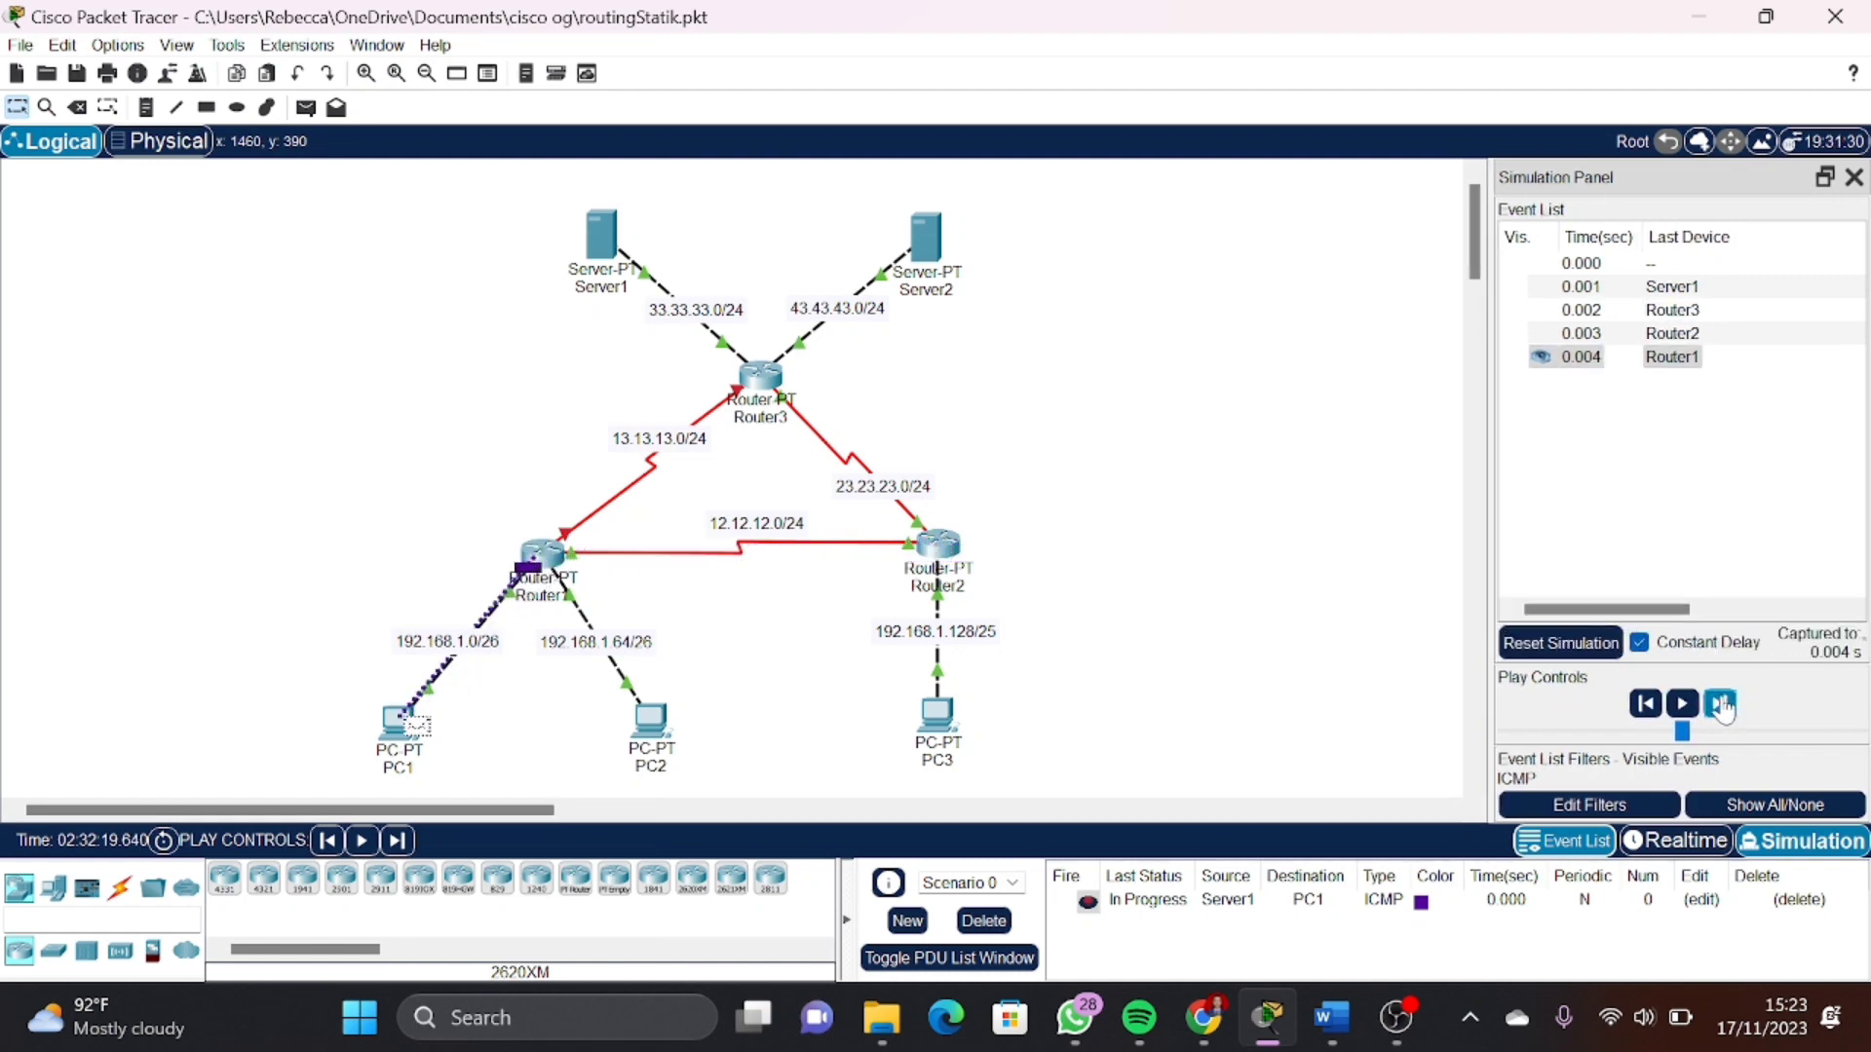
{"action": "left_click", "coordinate": [1721, 706]}
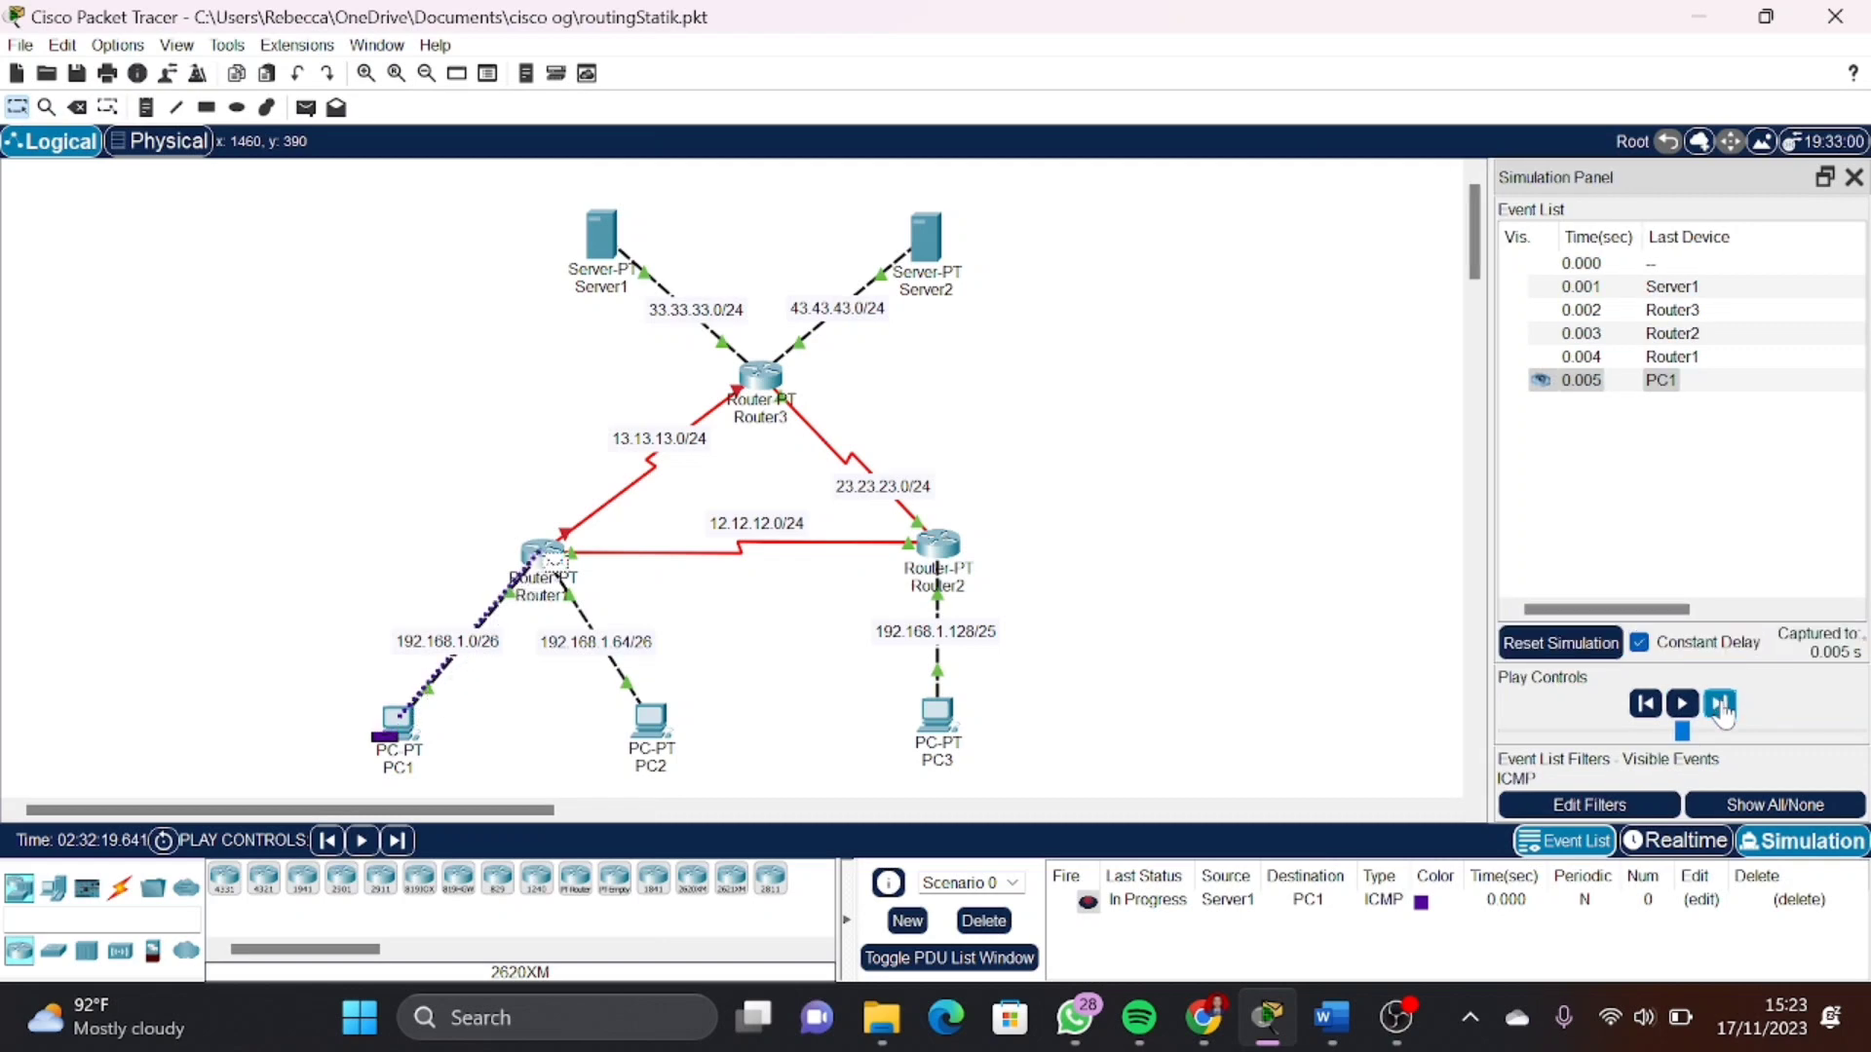
{"action": "left_click", "coordinate": [1721, 706]}
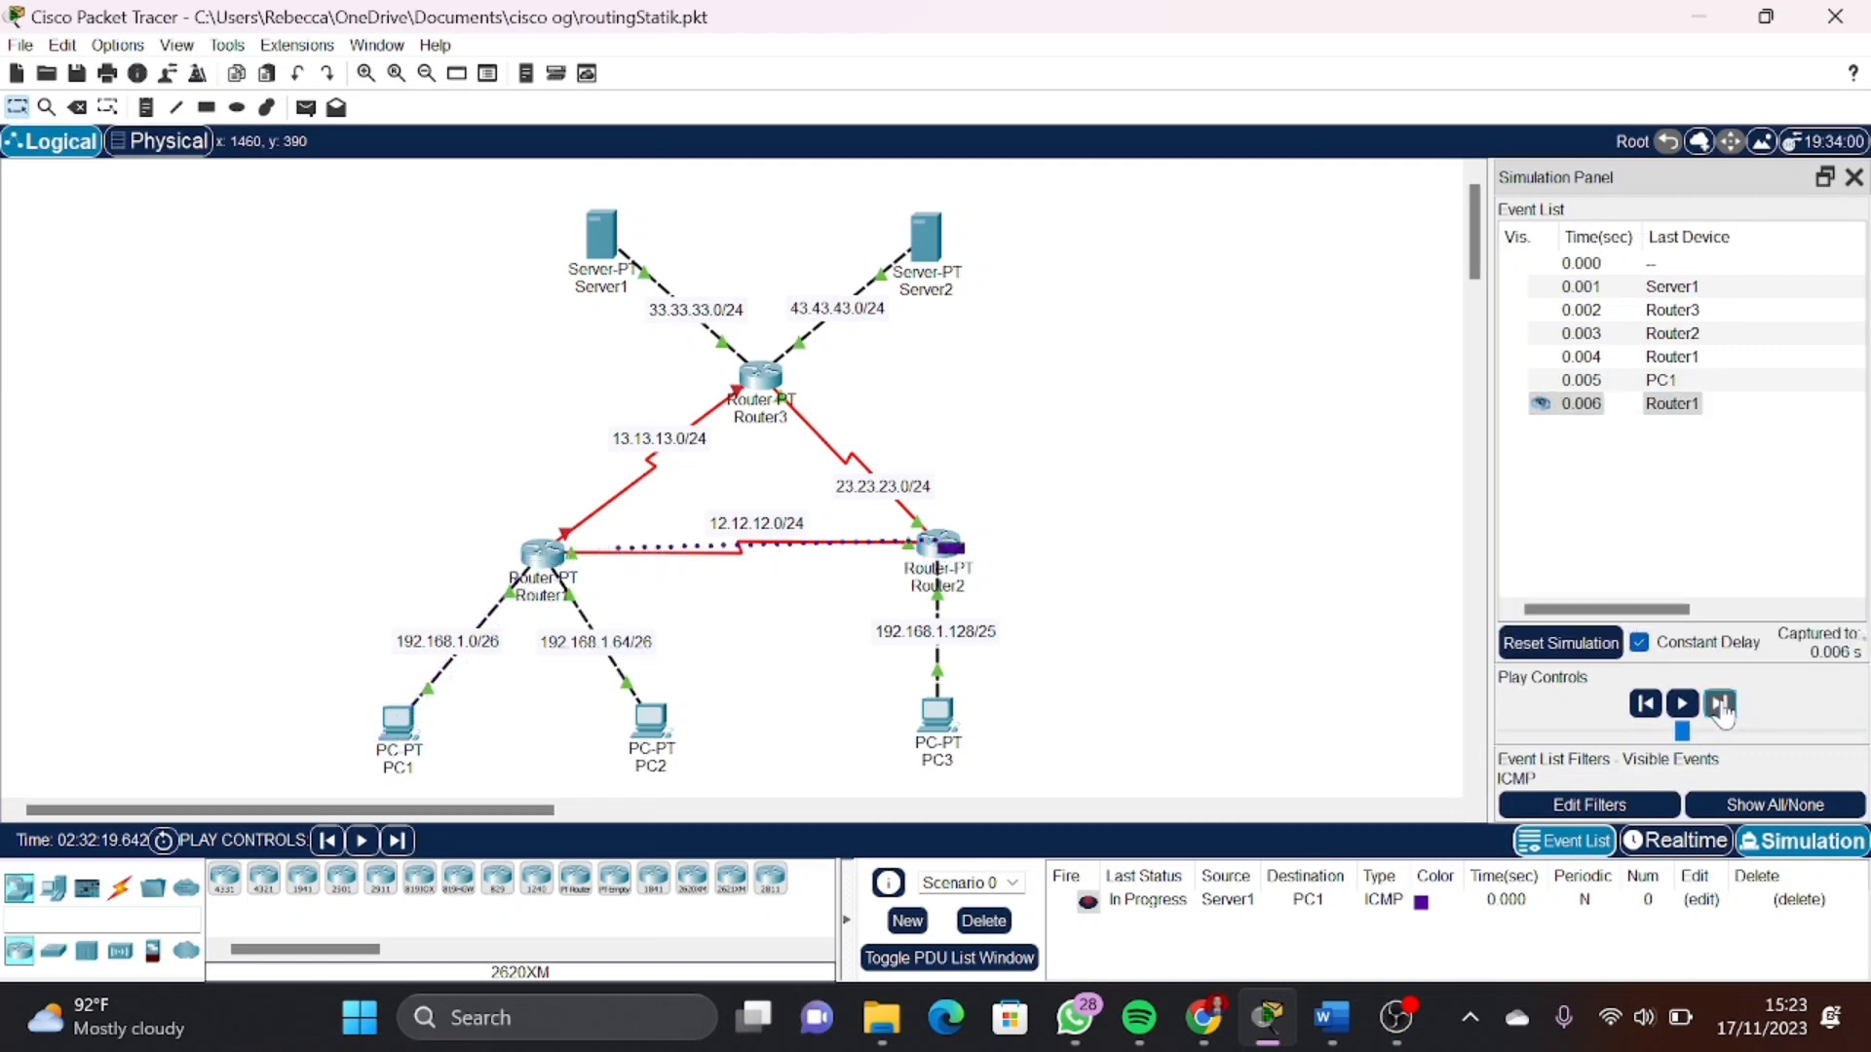
{"action": "left_click", "coordinate": [1721, 705]}
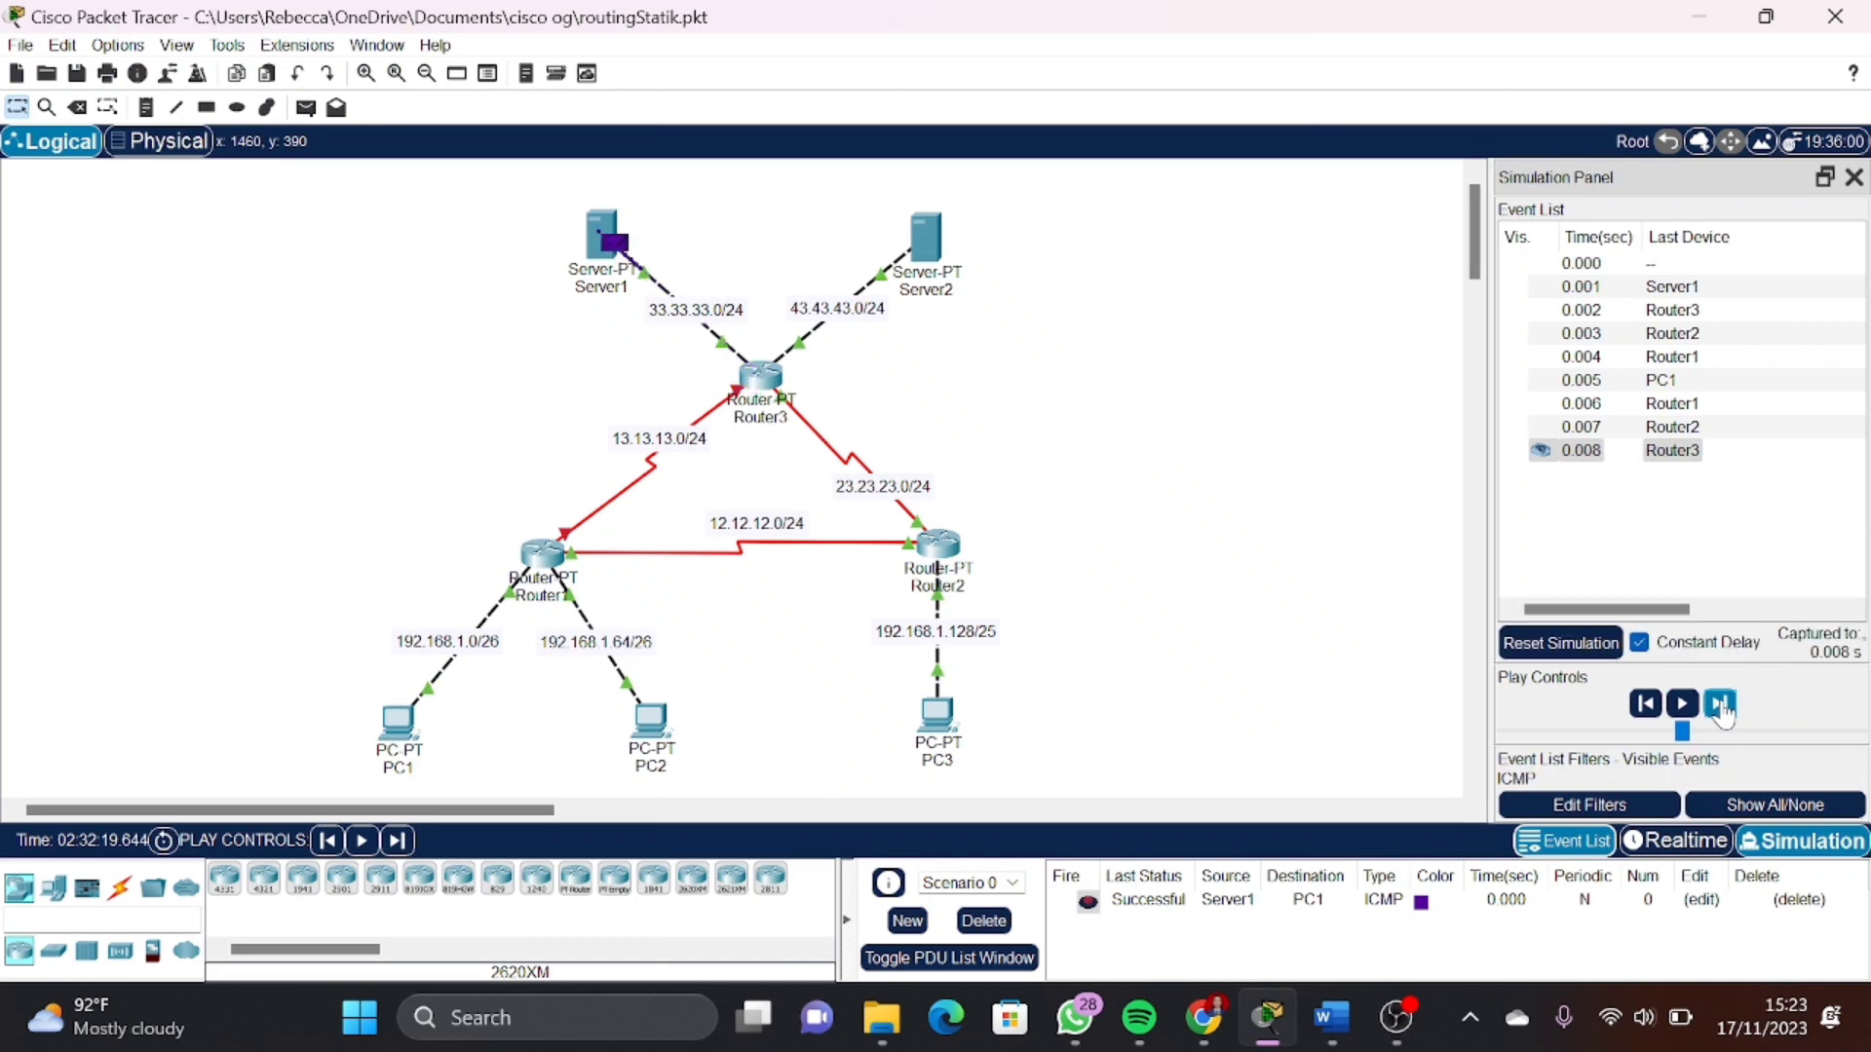
Switch to Word, add "(BERHASIL)" on an unbulleted line below the Server 1 ke PC1 test item and highlight "Server 1 ke PC2,"
{"action": "left_click", "coordinate": [1331, 1018]}
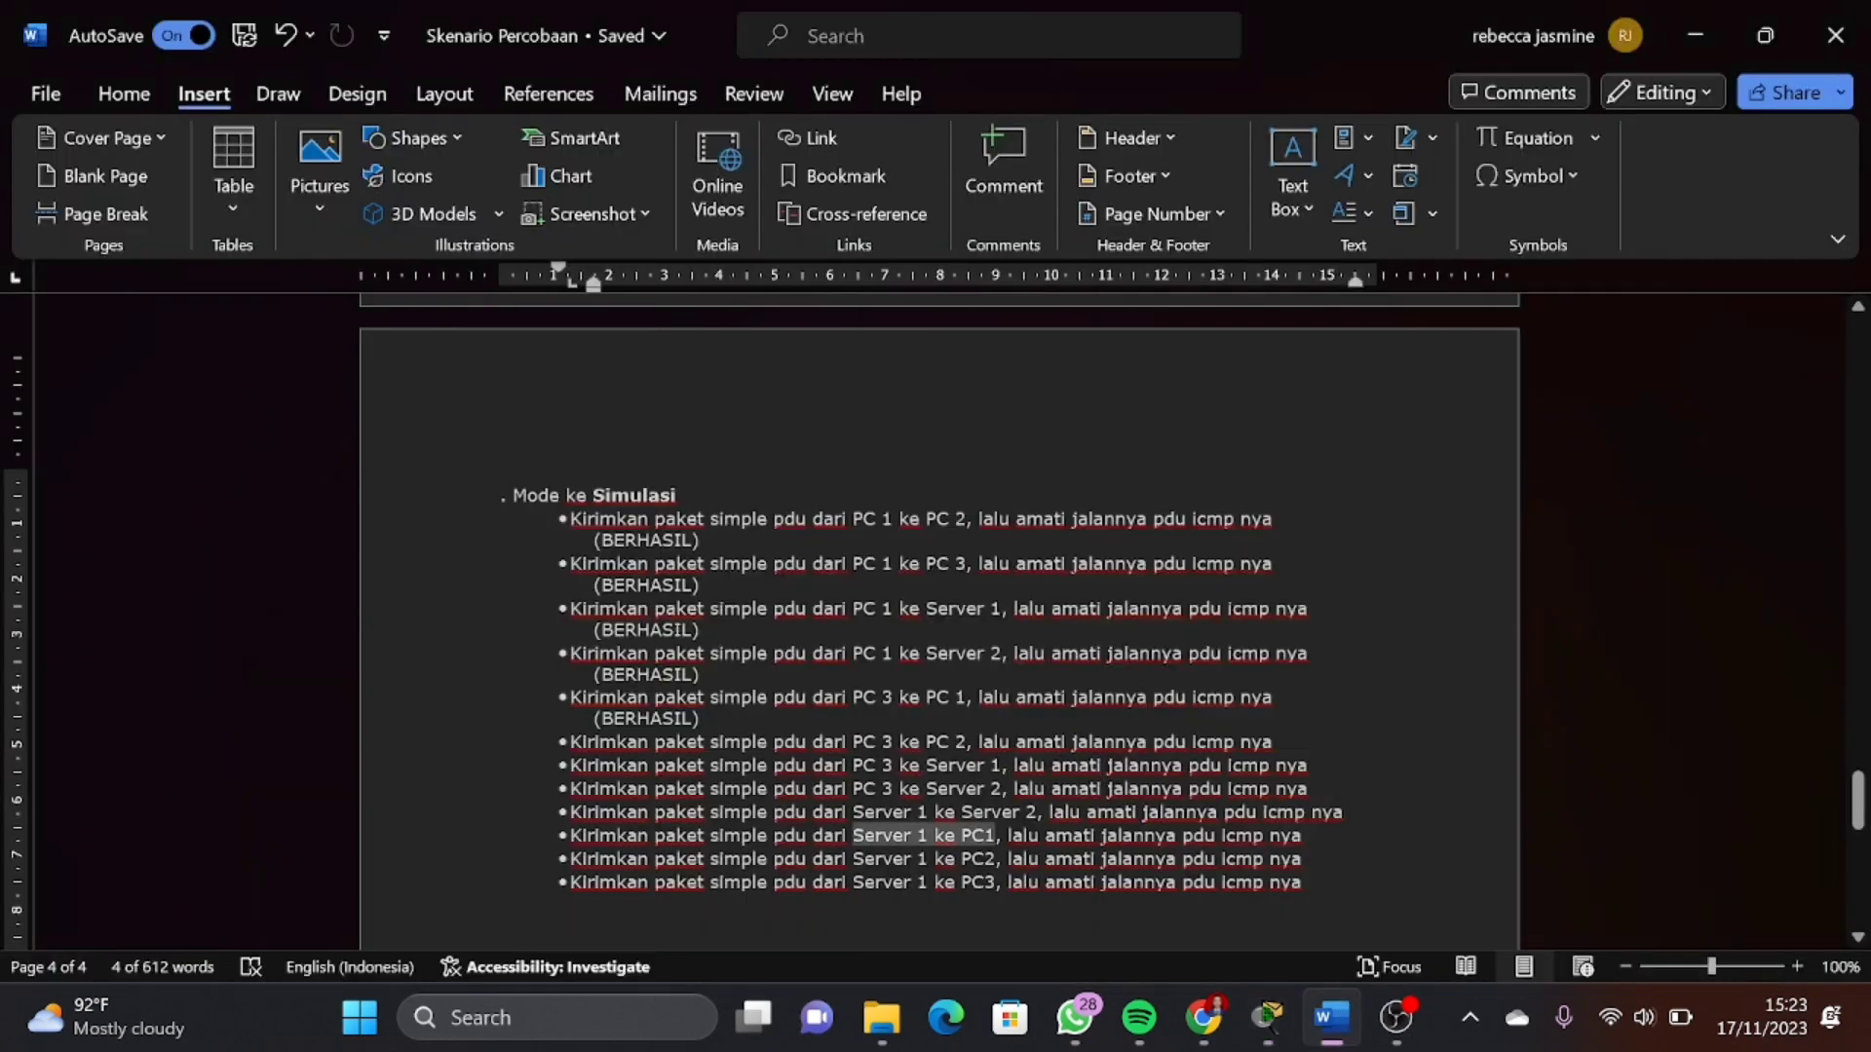
{"action": "left_click", "coordinate": [1302, 835]}
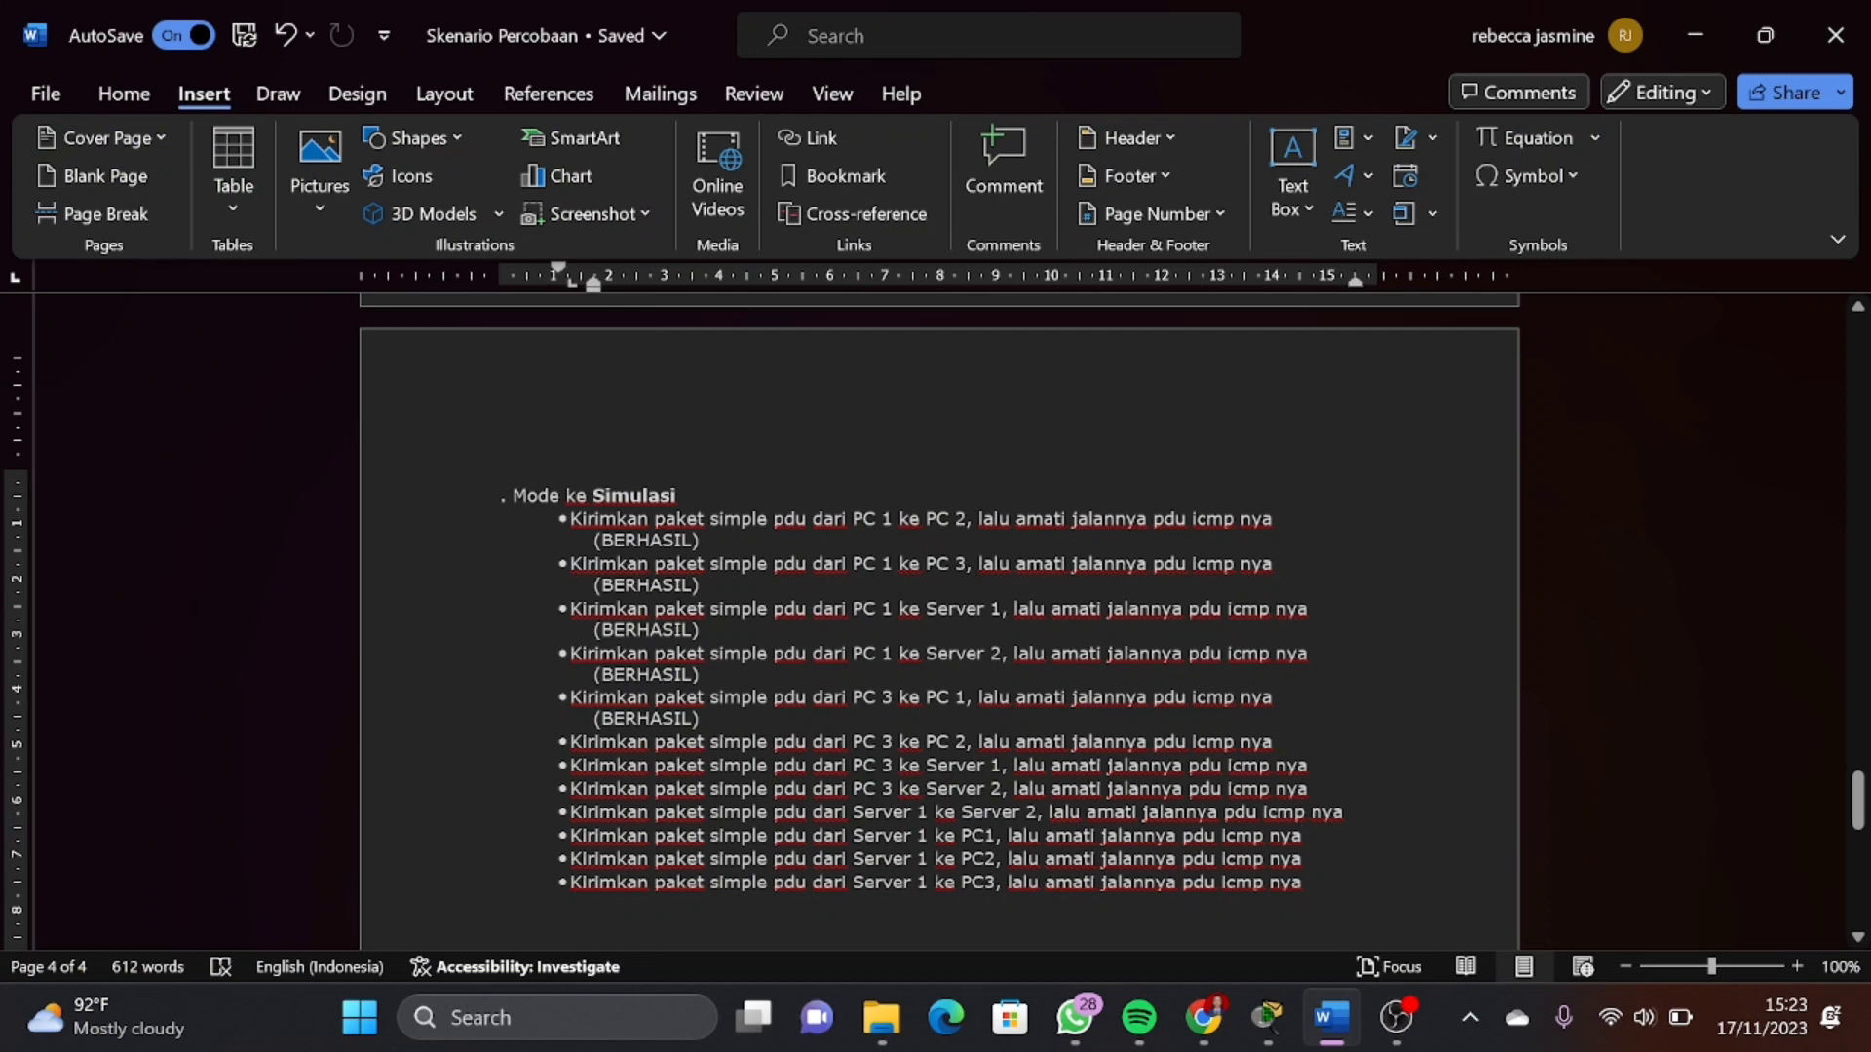
{"action": "key", "text": "Return"}
{"action": "key", "text": "BackSpace"}
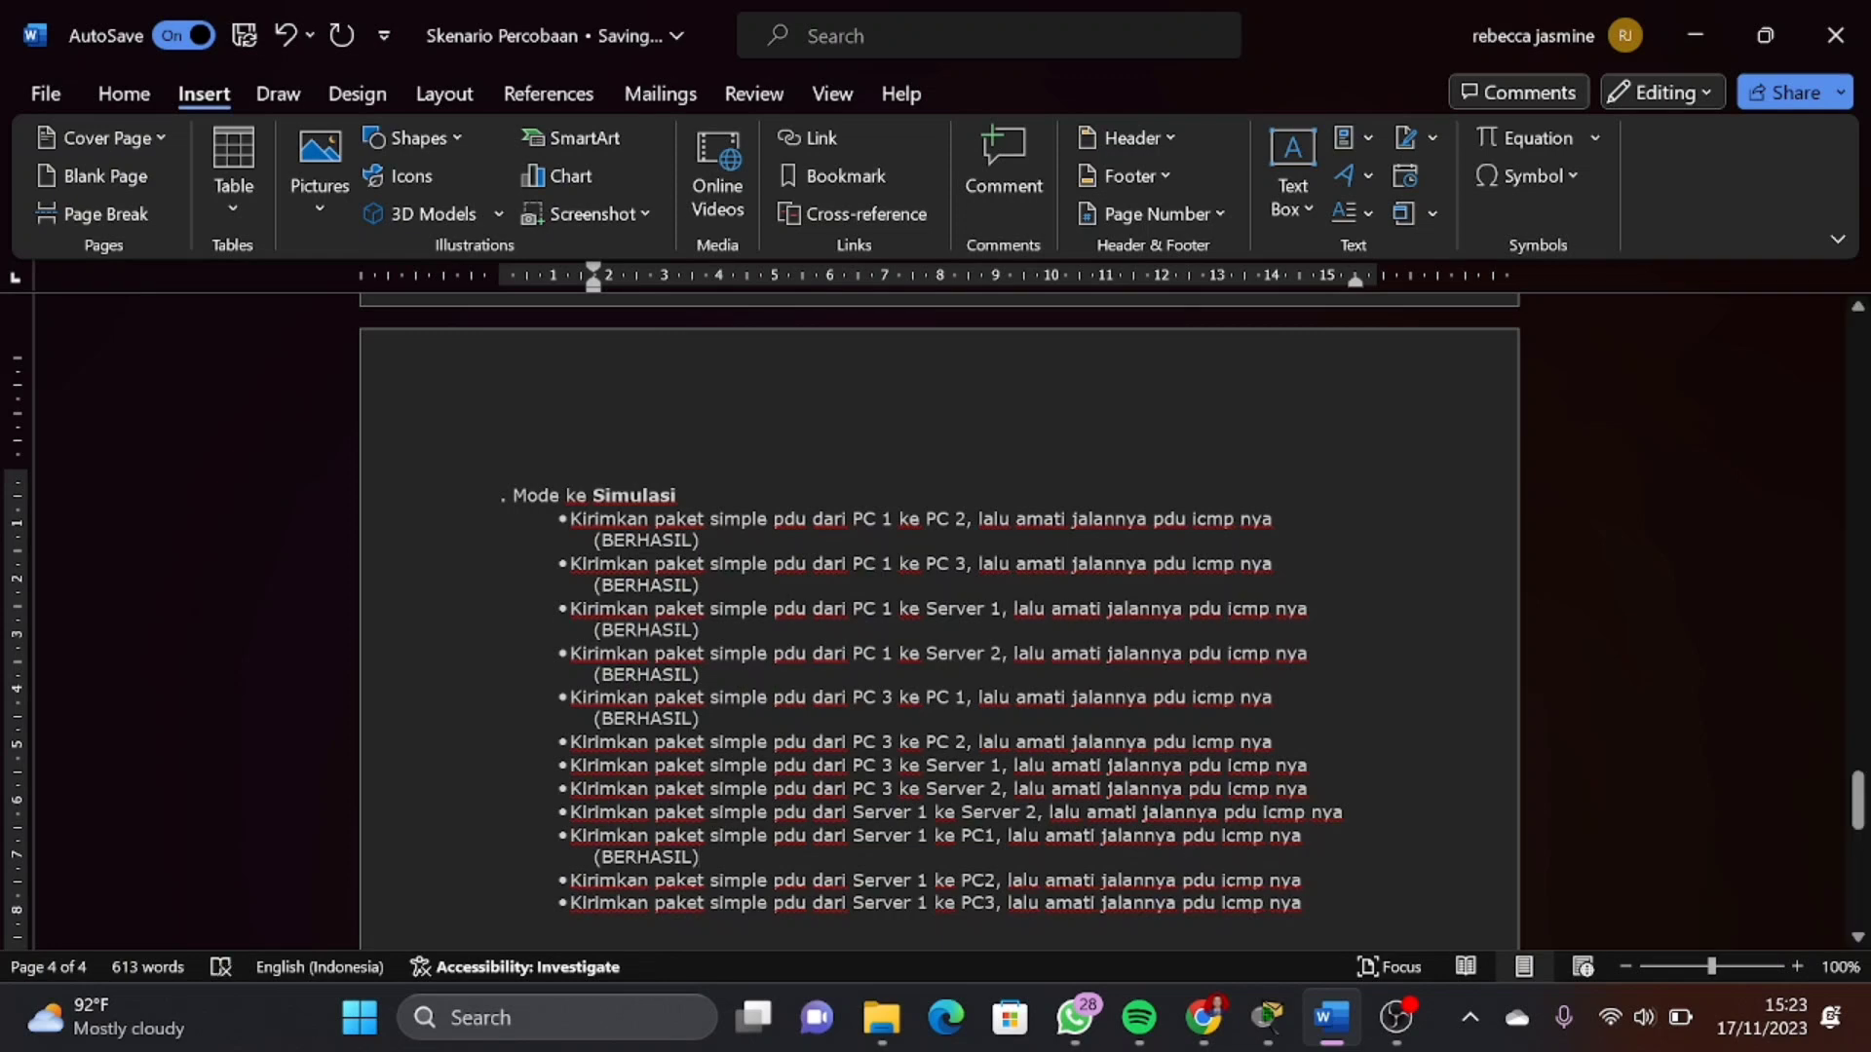
{"action": "left_click_drag", "start_coordinate": [852, 880], "coordinate": [1005, 880]}
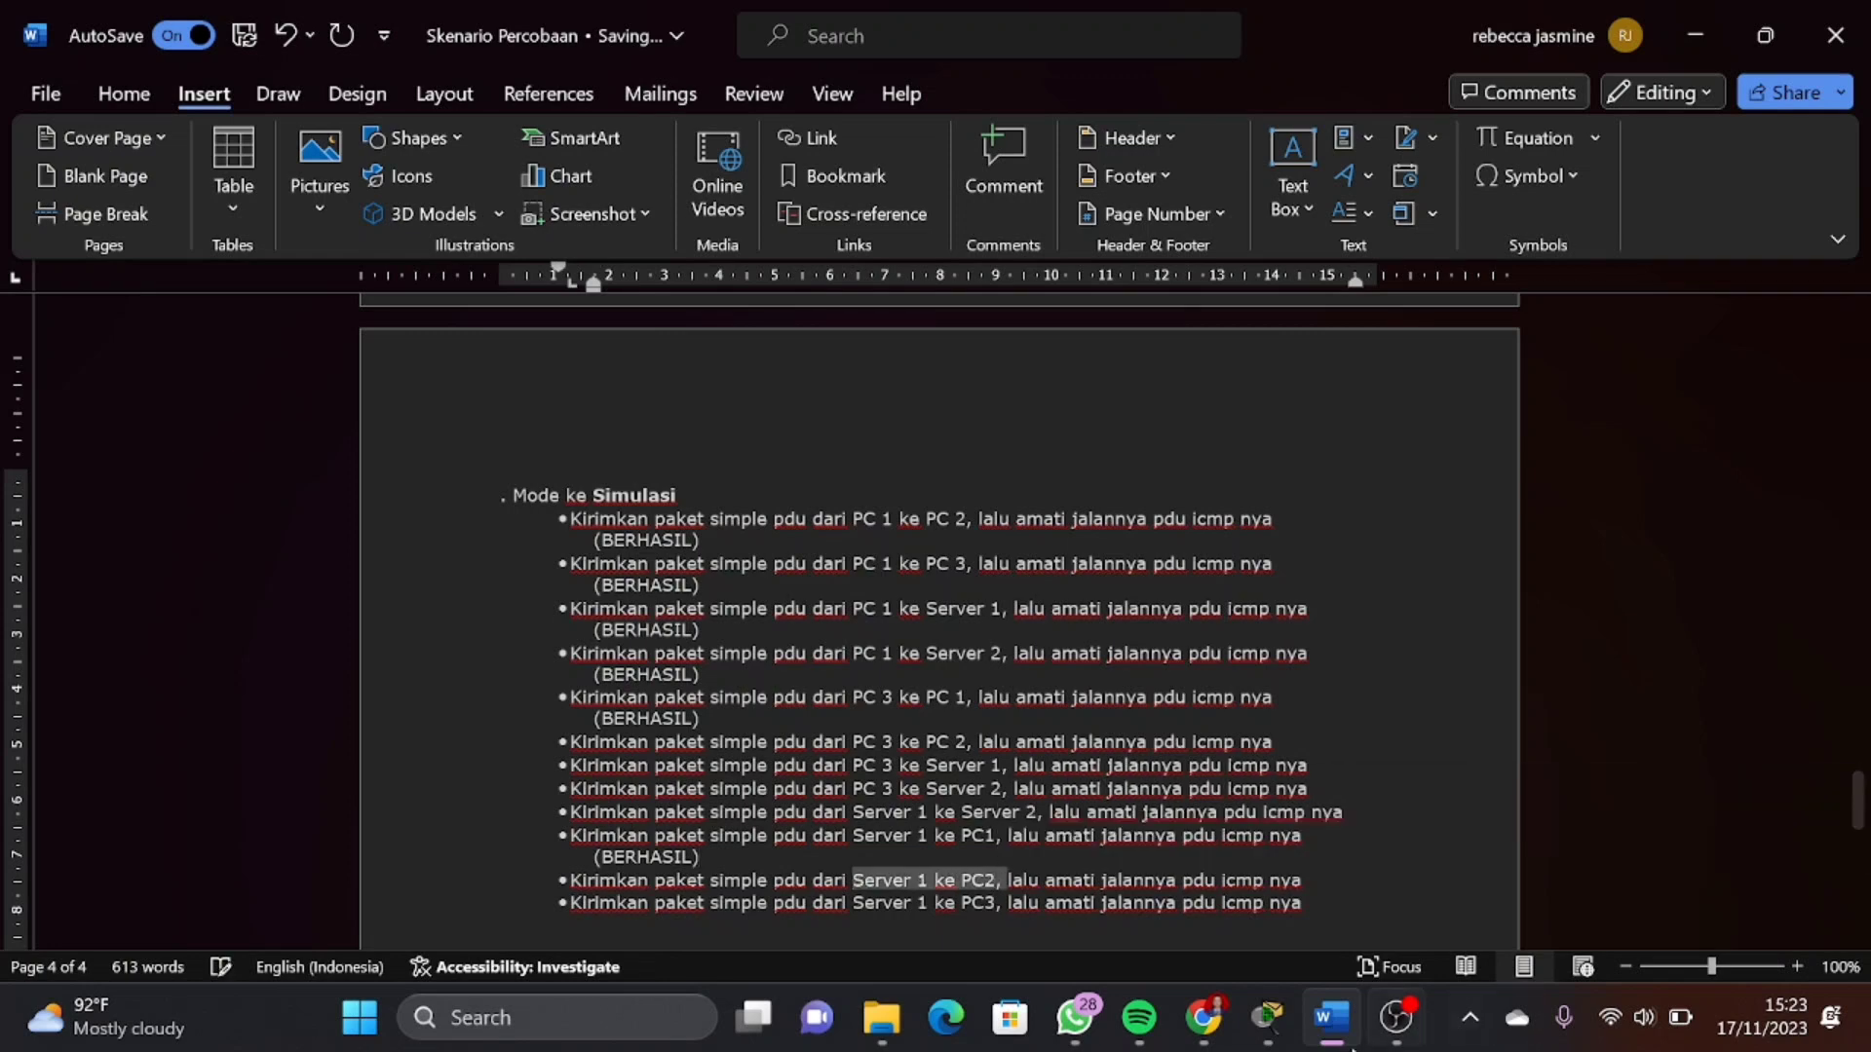
Switch to Packet Tracer, reset the simulation and replace the current scenario with a simple PDU from Server1 to PC2
{"action": "left_click", "coordinate": [1269, 1046]}
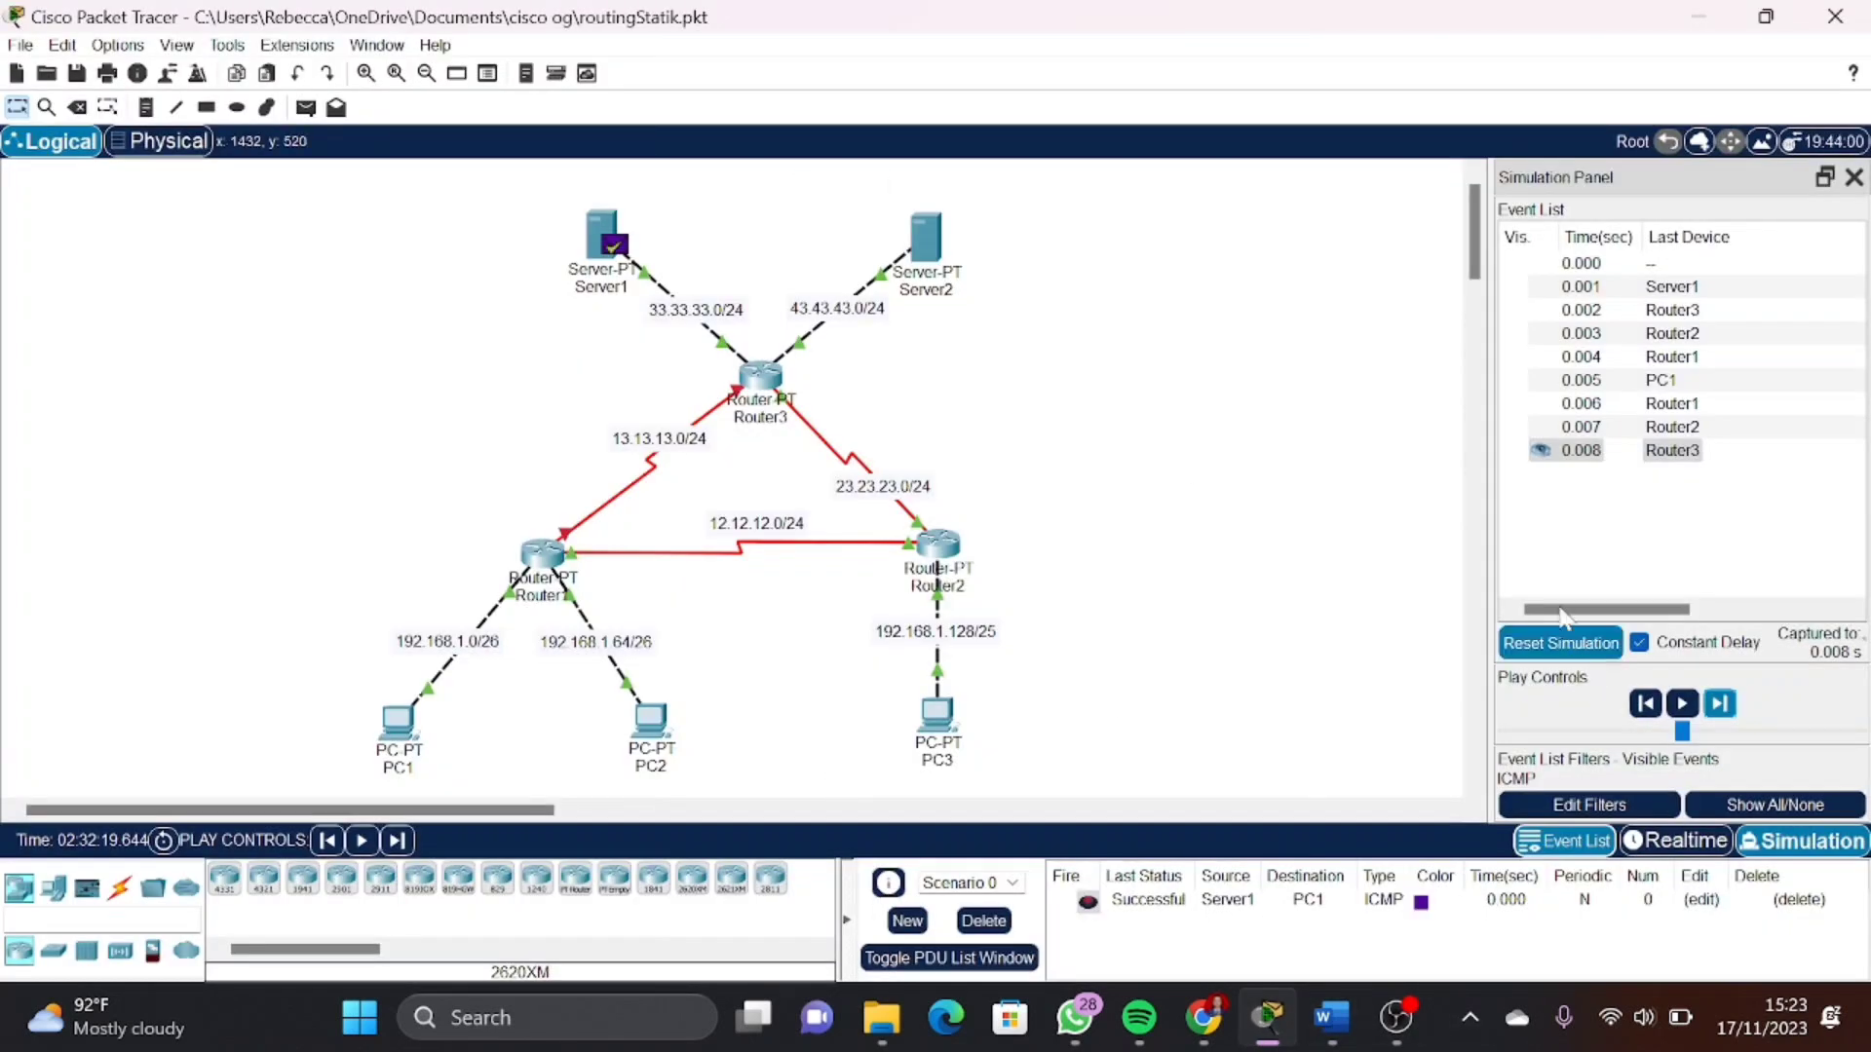
{"action": "left_click", "coordinate": [1563, 649]}
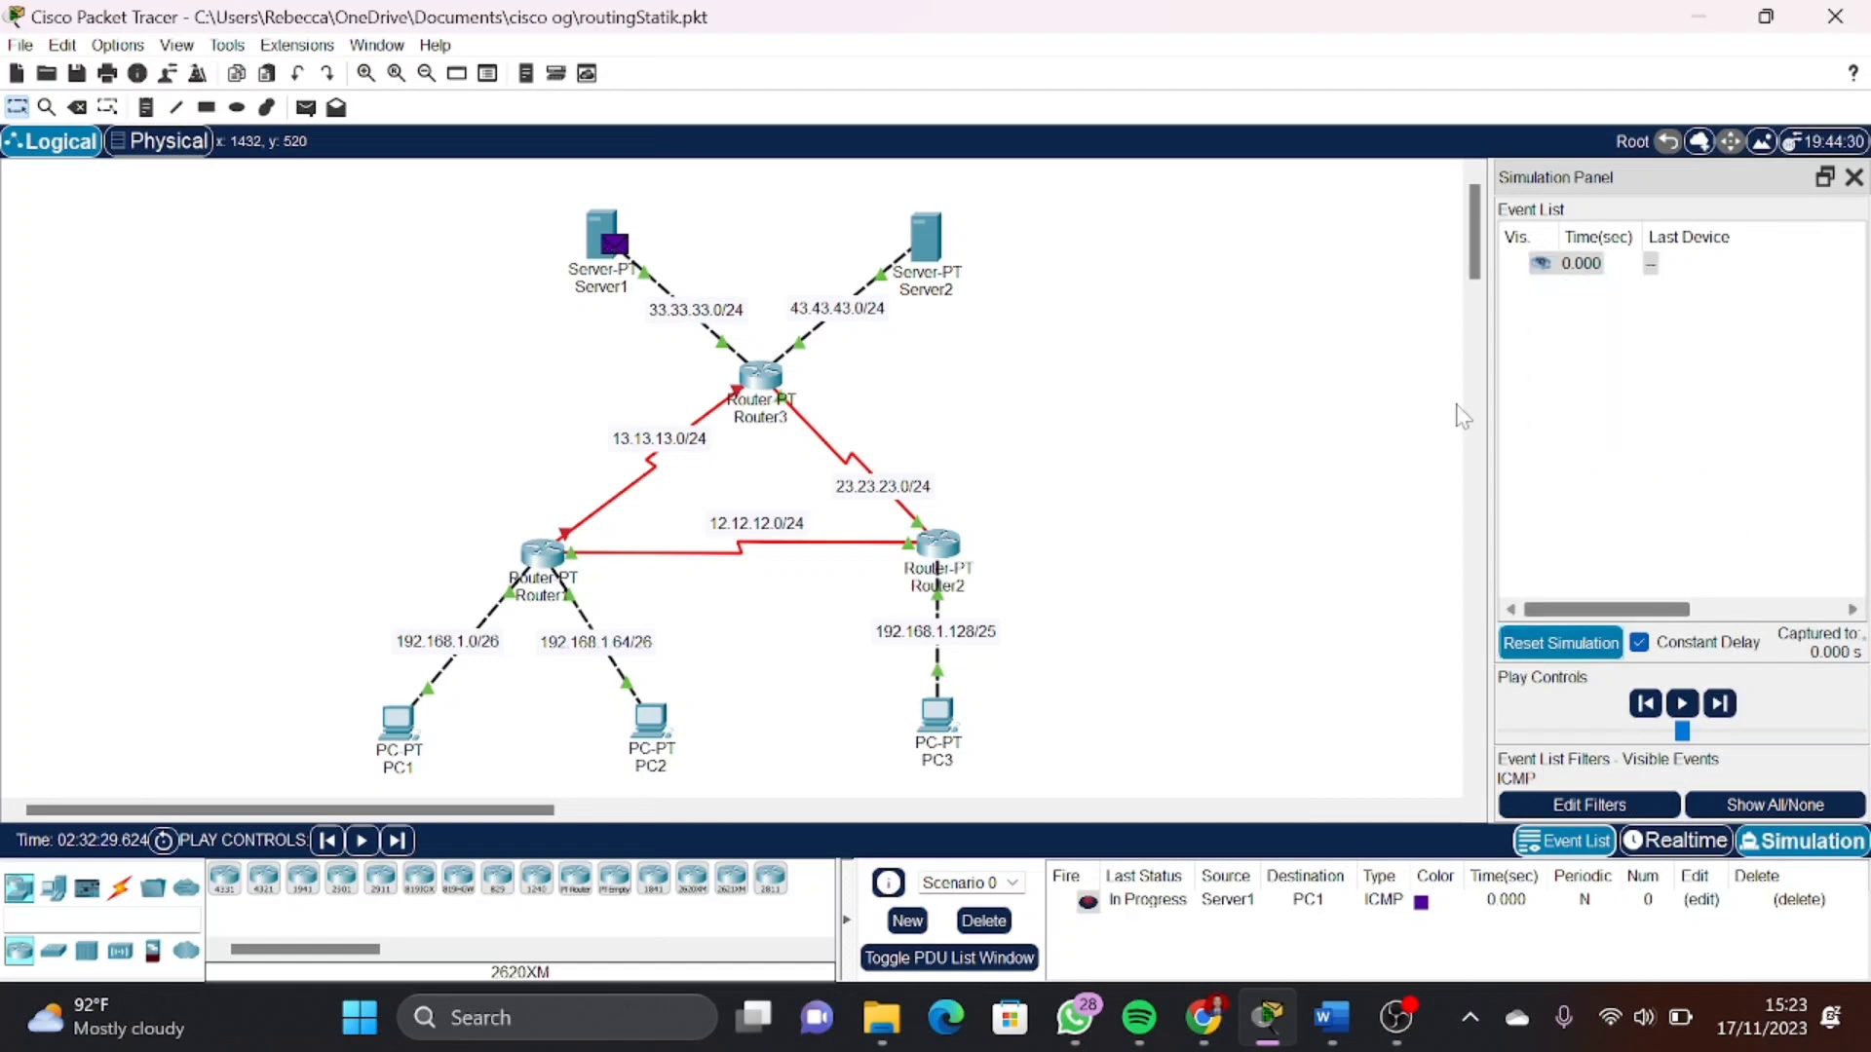
{"action": "left_click", "coordinate": [305, 107]}
{"action": "left_click", "coordinate": [967, 931]}
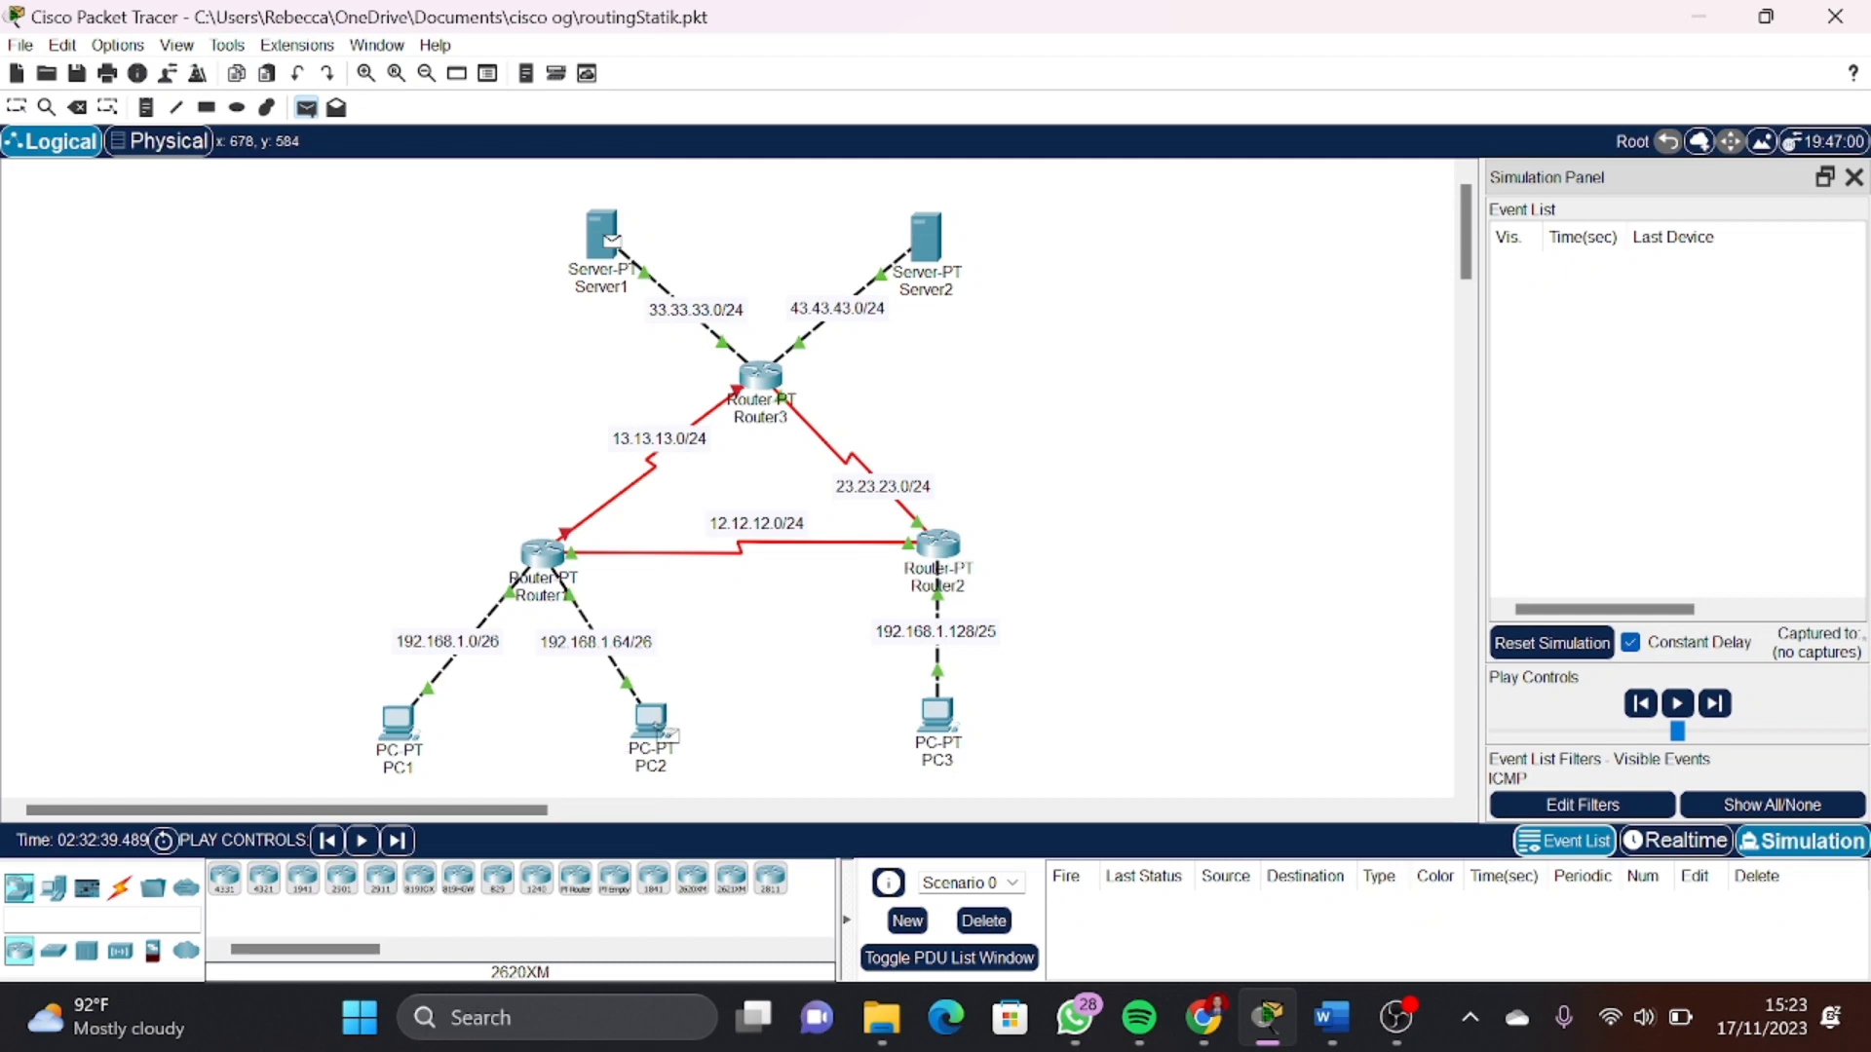
{"action": "left_click", "coordinate": [664, 733]}
Advance the simulation event by event until the ICMP packet has gone from Server1 to PC2 and returned to Server1
{"action": "left_click", "coordinate": [1721, 705]}
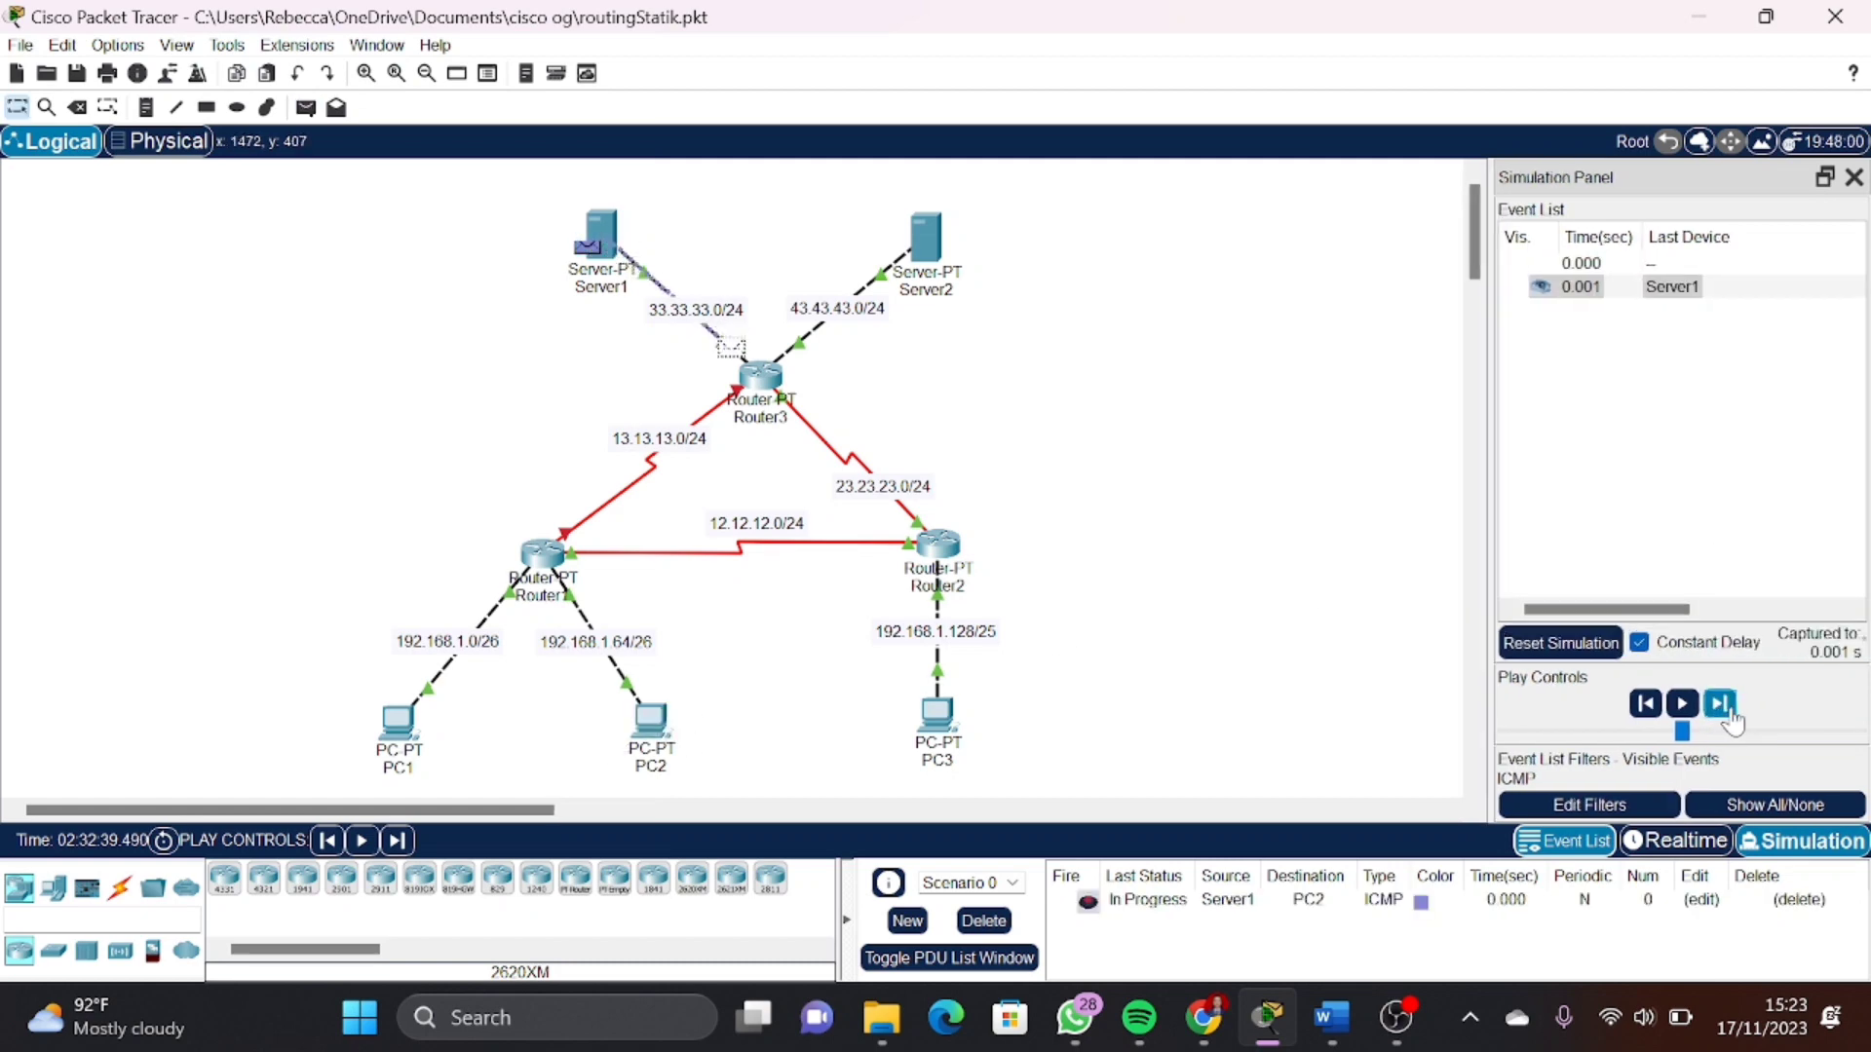
{"action": "left_click", "coordinate": [1721, 706]}
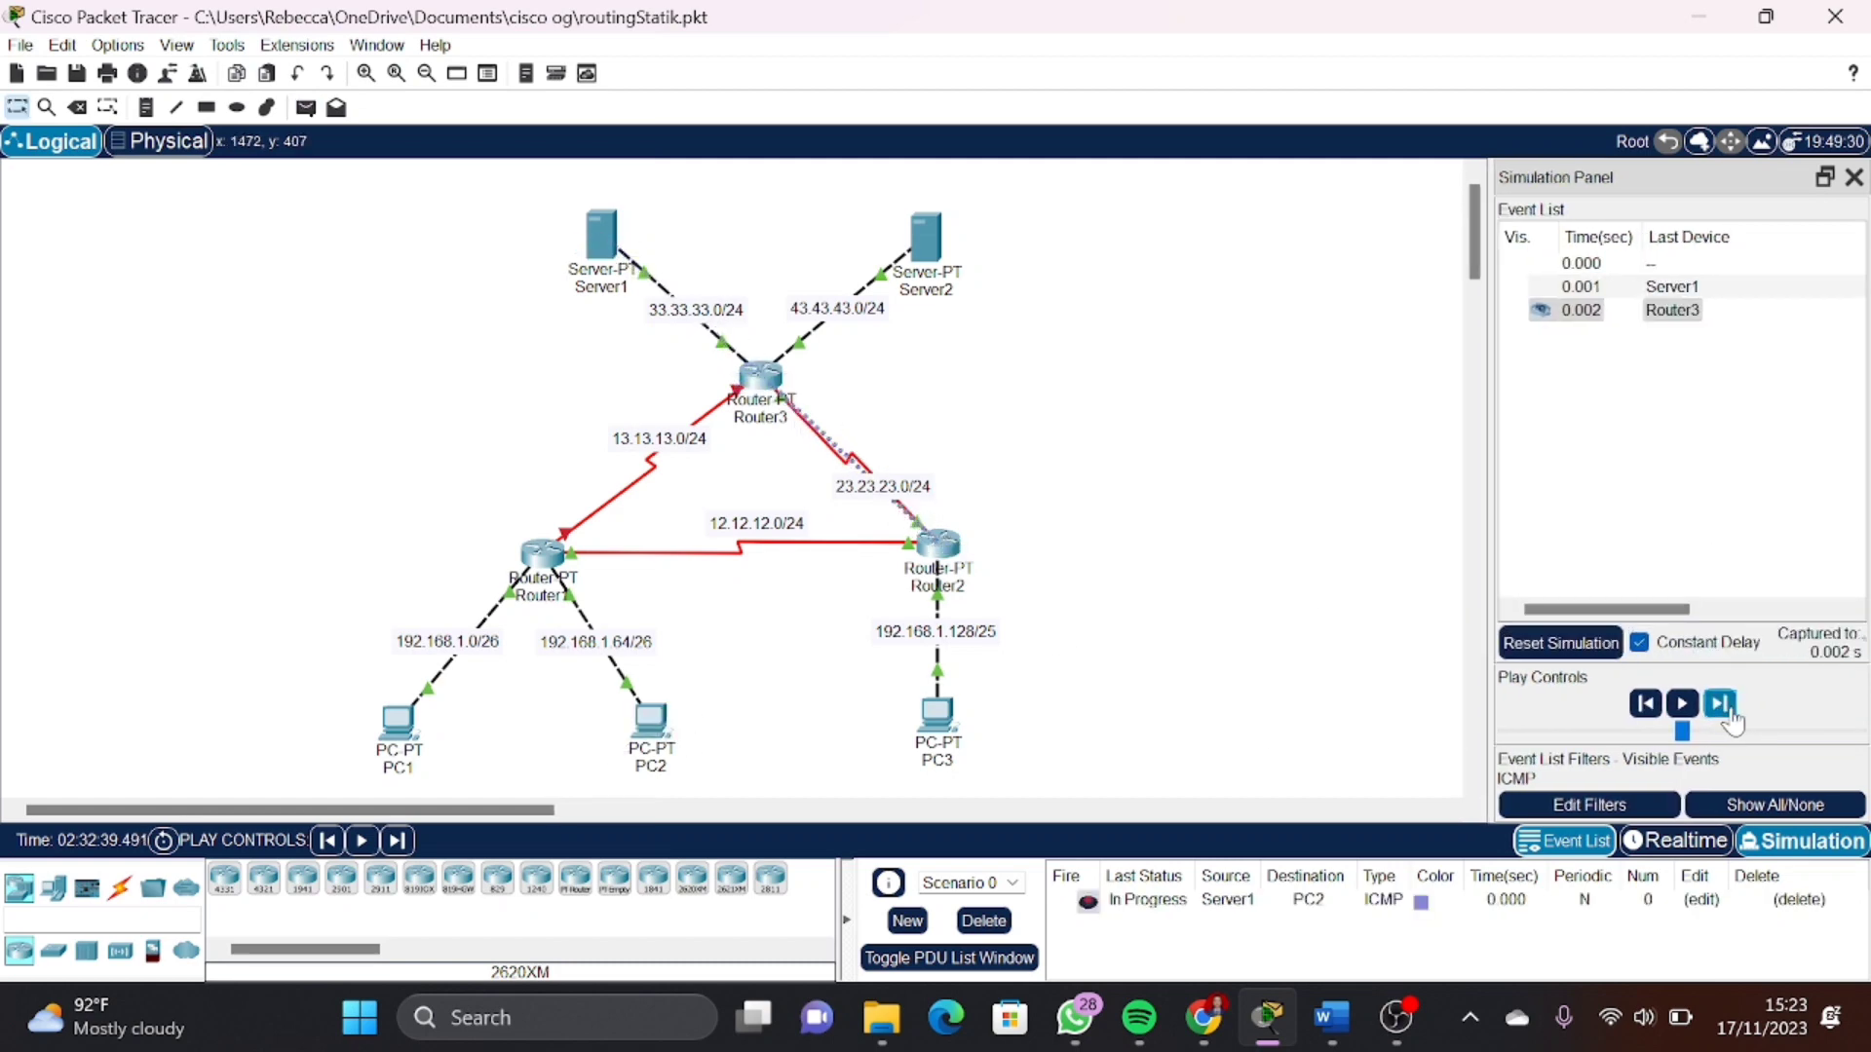
{"action": "left_click", "coordinate": [1729, 709]}
{"action": "left_click", "coordinate": [1729, 710]}
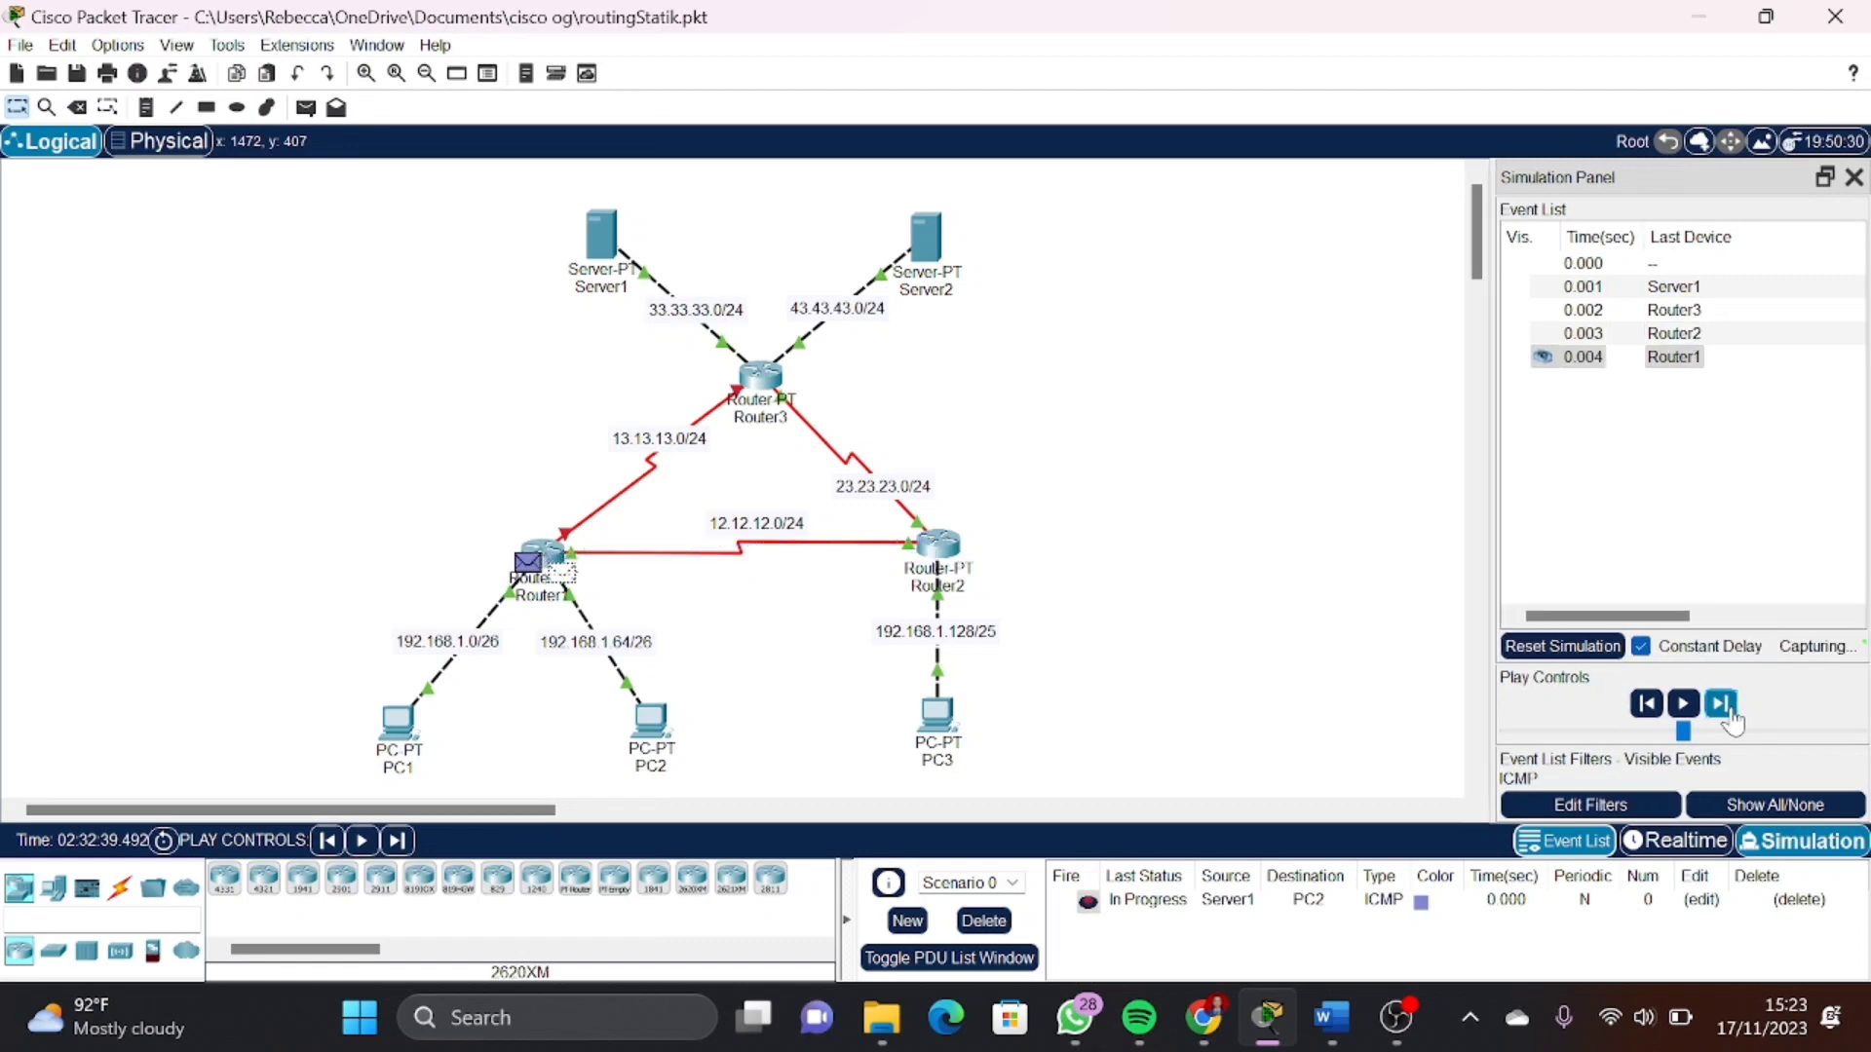
{"action": "left_click", "coordinate": [1728, 709]}
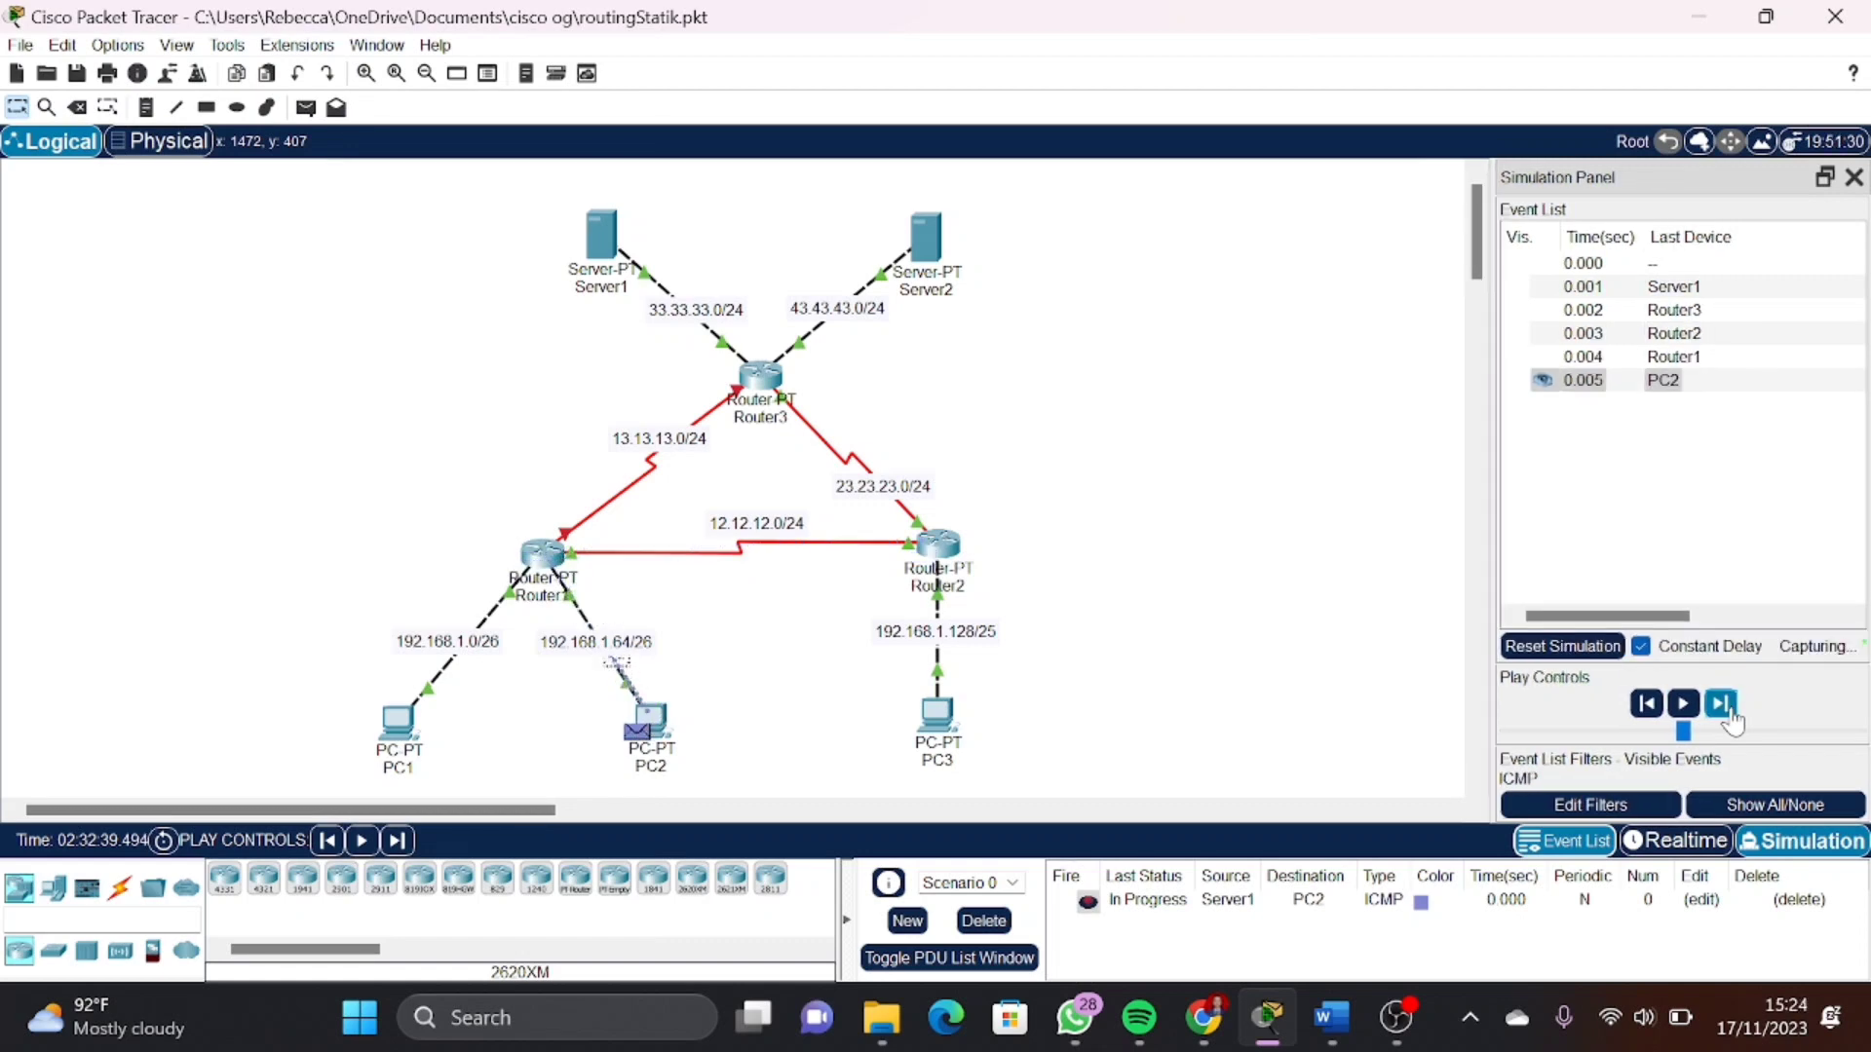
{"action": "left_click", "coordinate": [1729, 710]}
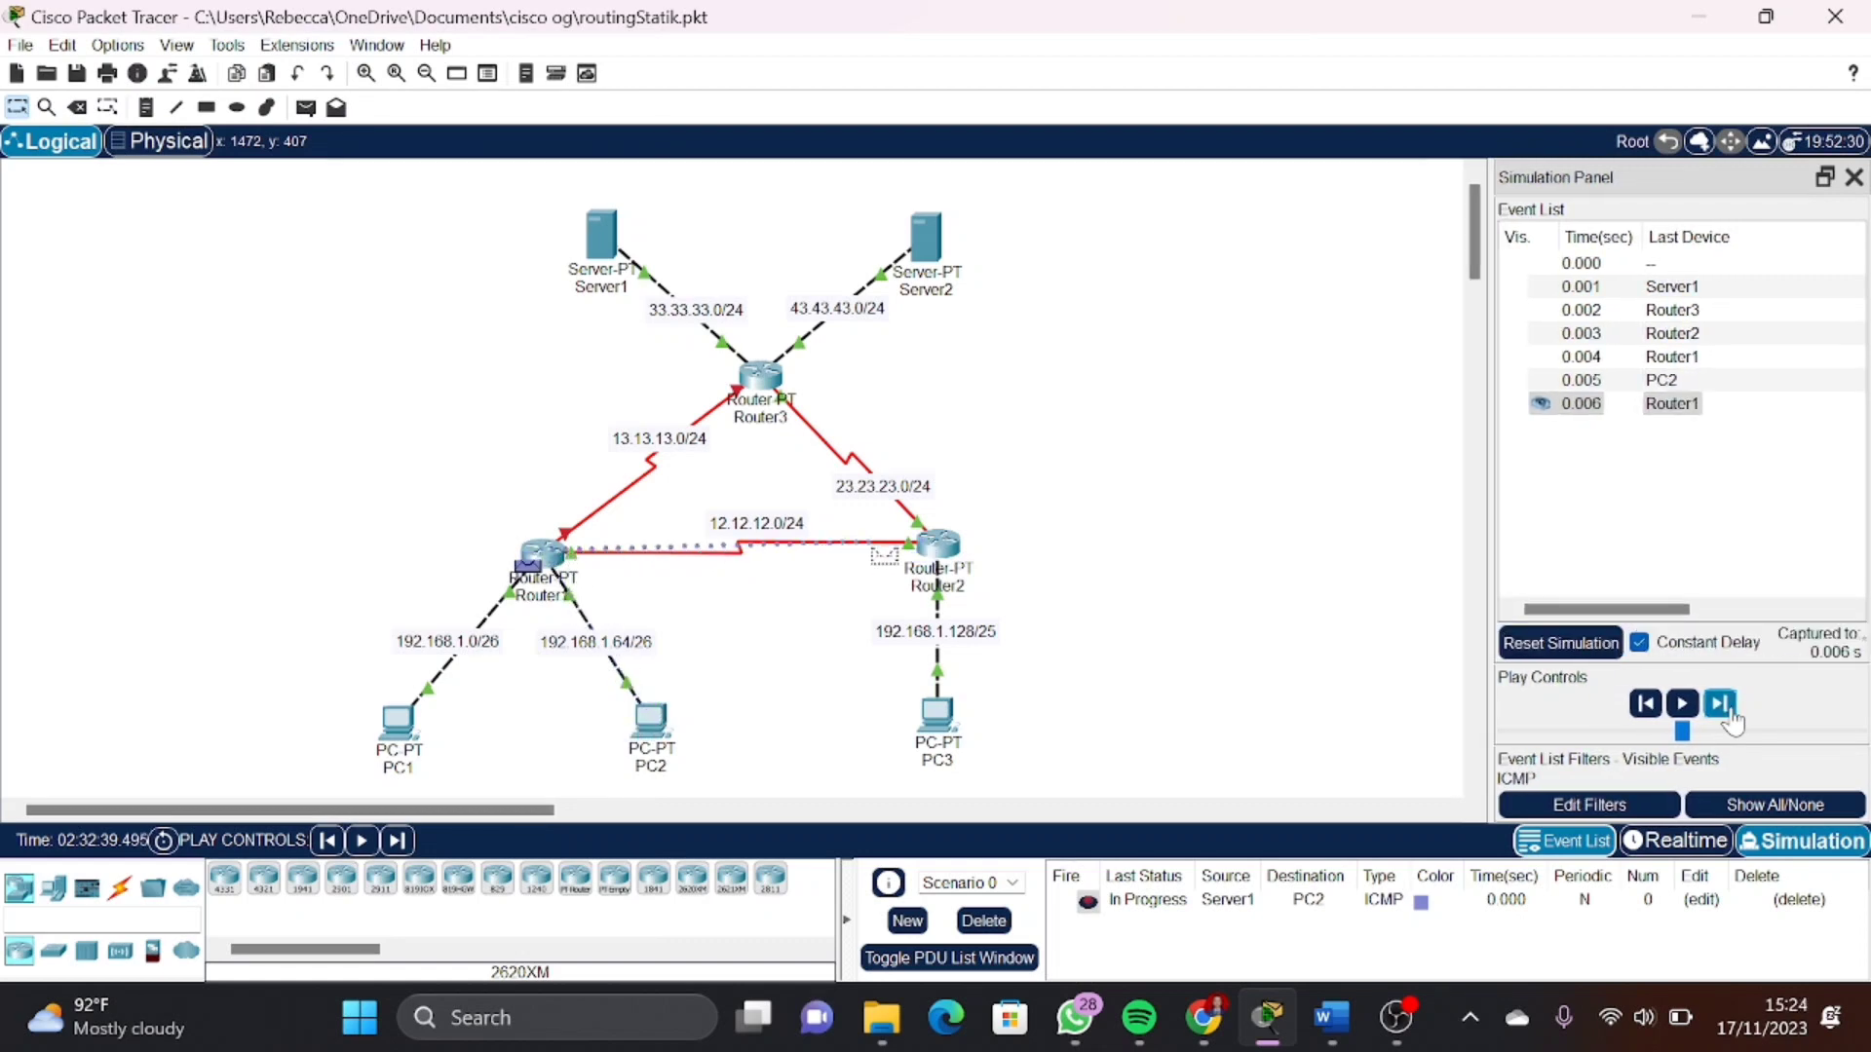
{"action": "left_click", "coordinate": [1730, 713]}
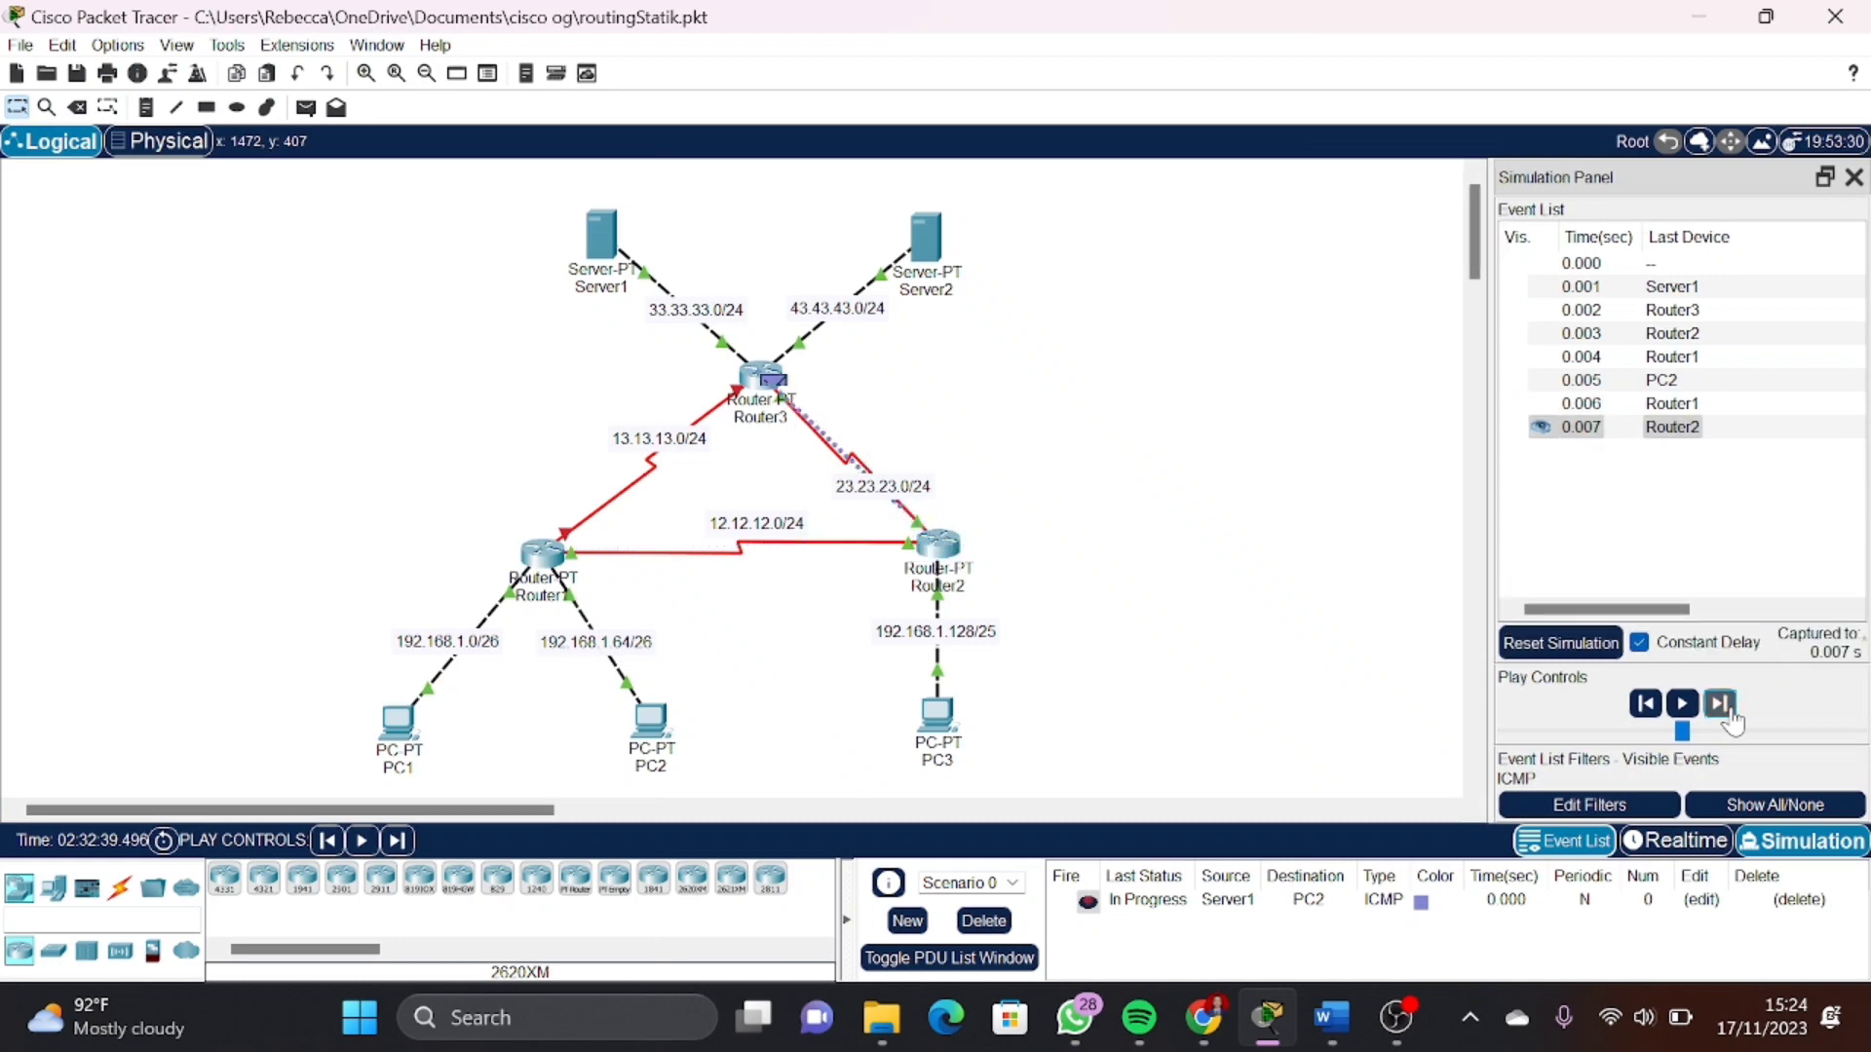
{"action": "left_click", "coordinate": [1731, 714]}
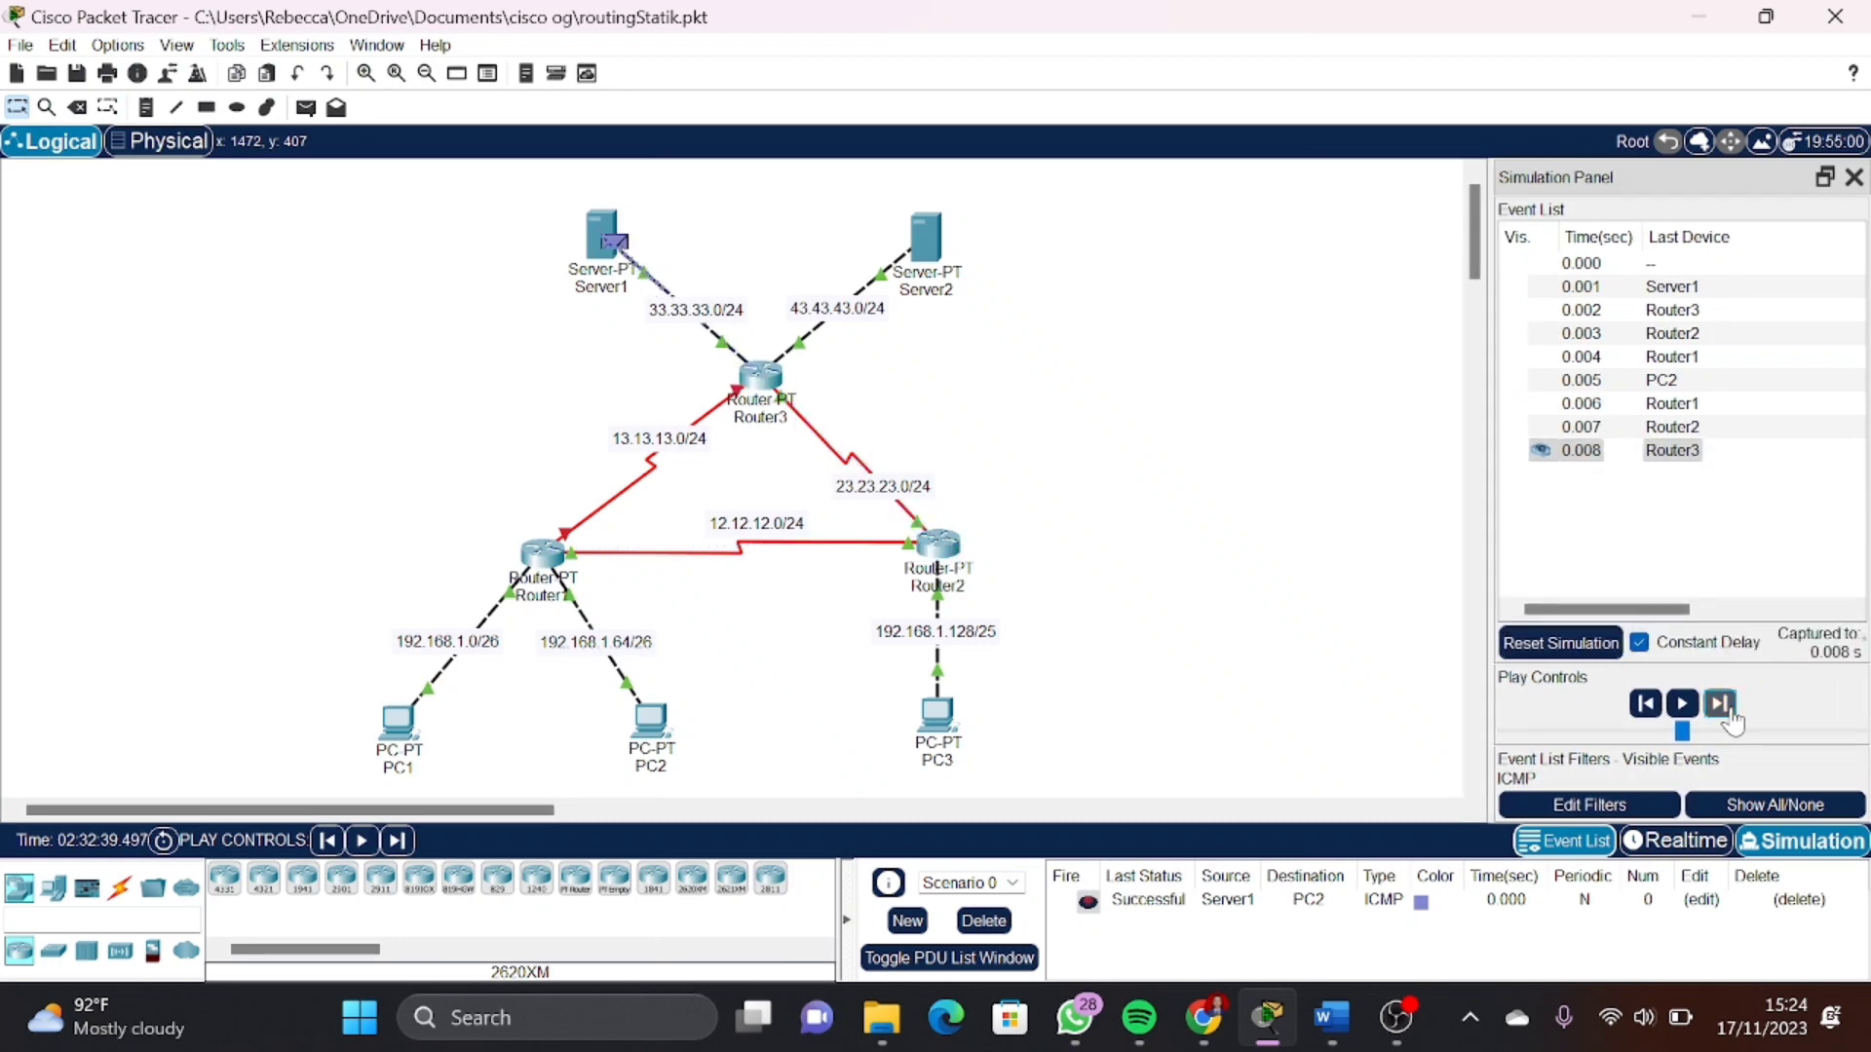
{"action": "left_click", "coordinate": [1721, 706]}
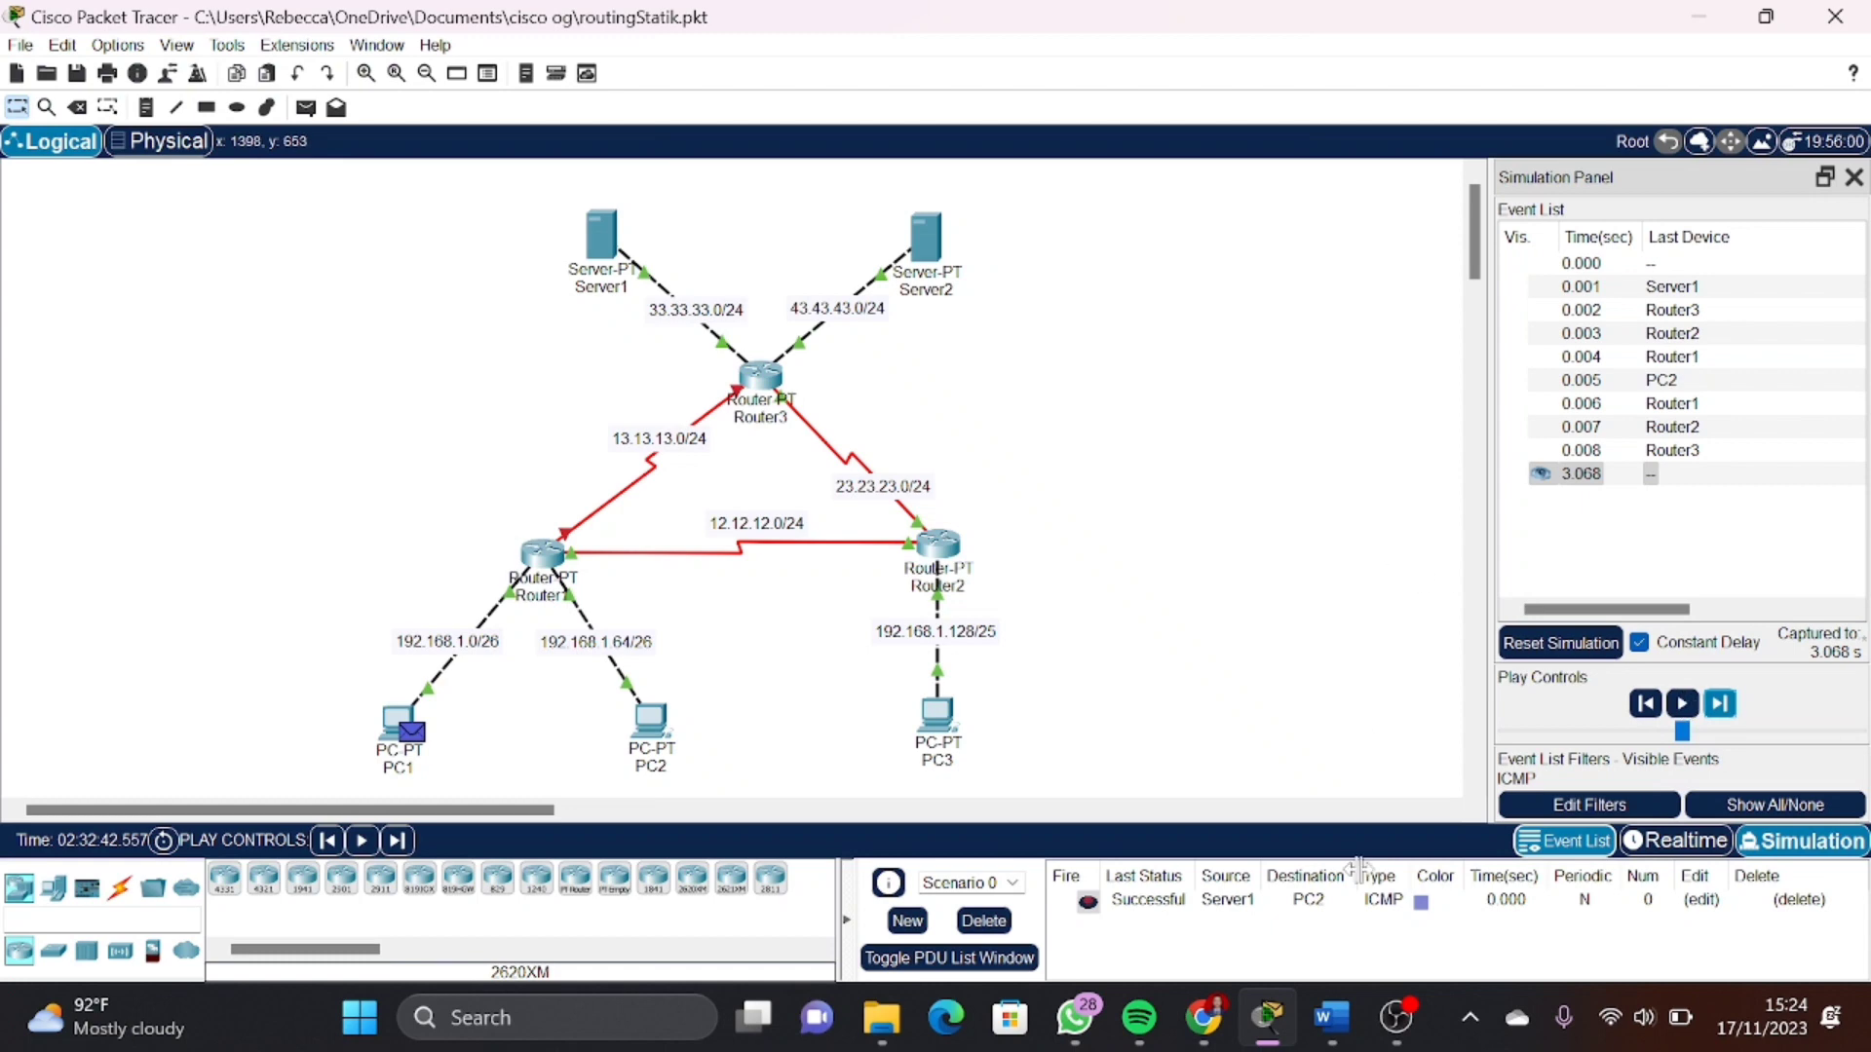
Reset the simulation, delete the Server1-to-PC2 PDU scenario and return the network to Realtime mode
{"action": "left_click", "coordinate": [1560, 644]}
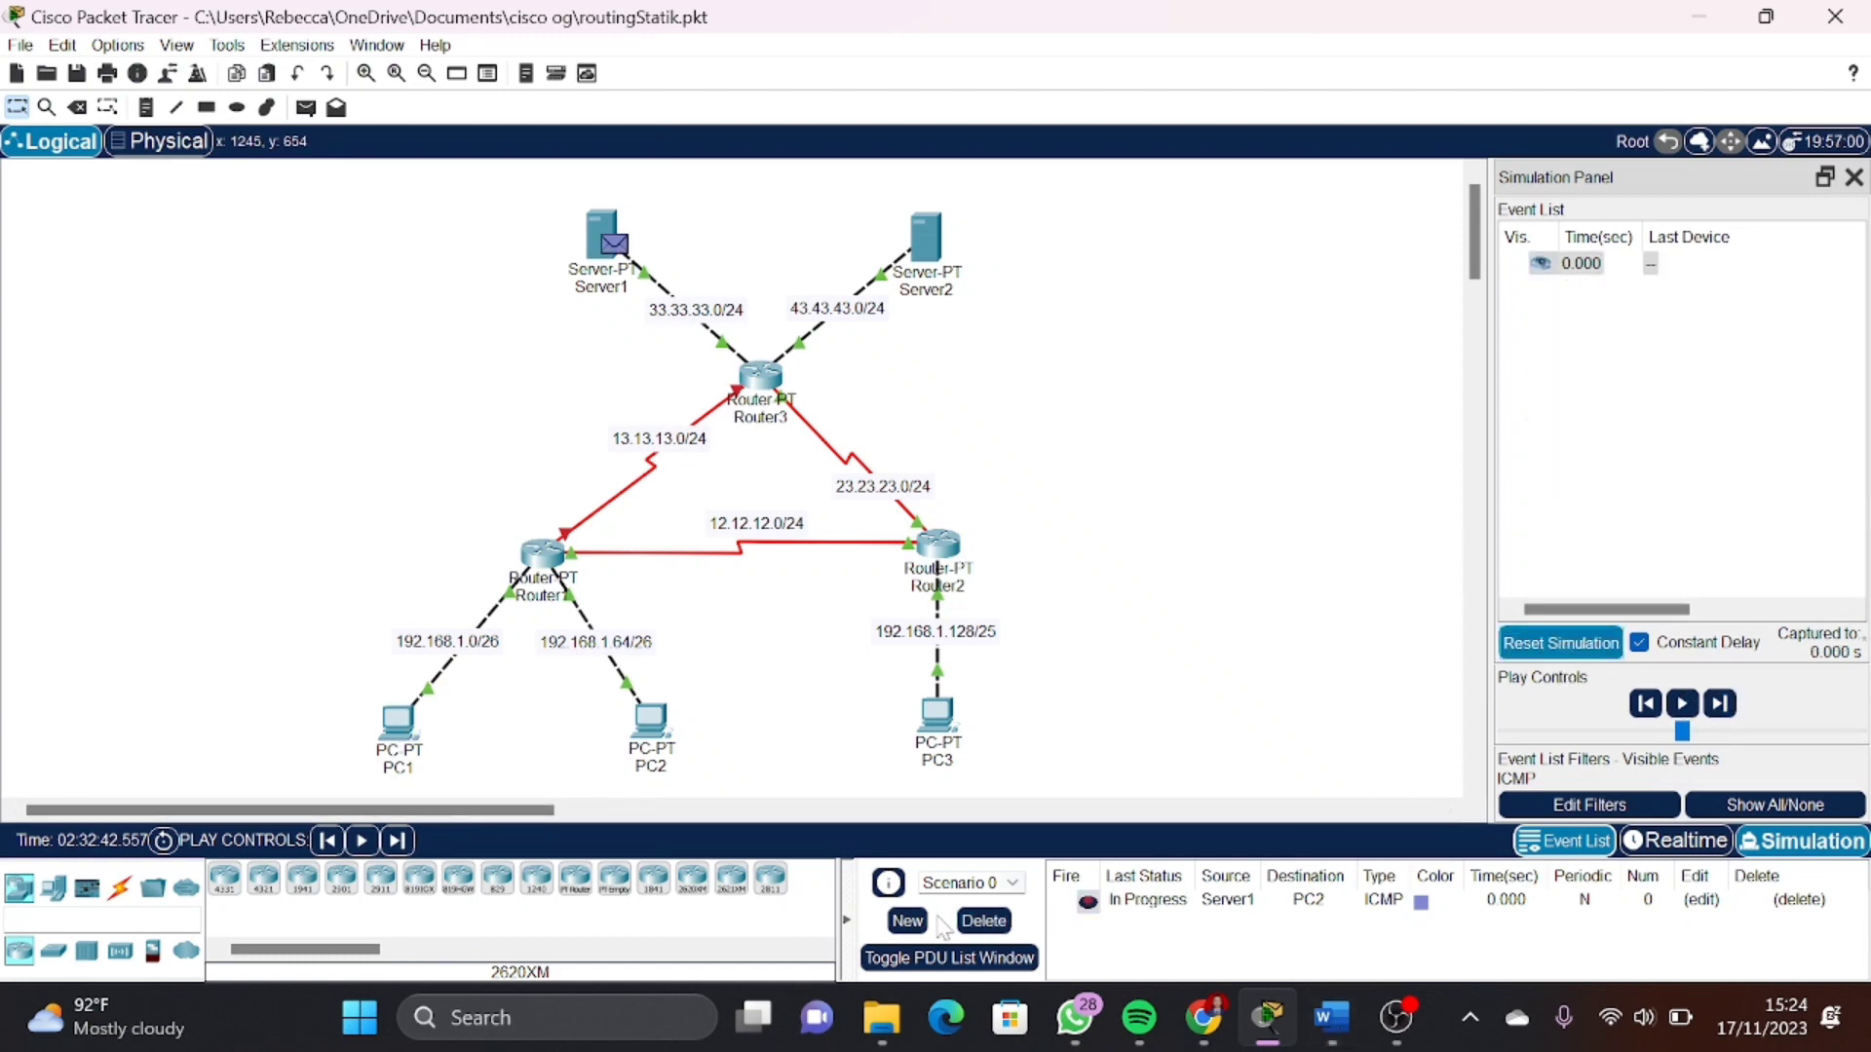
{"action": "left_click", "coordinate": [983, 921]}
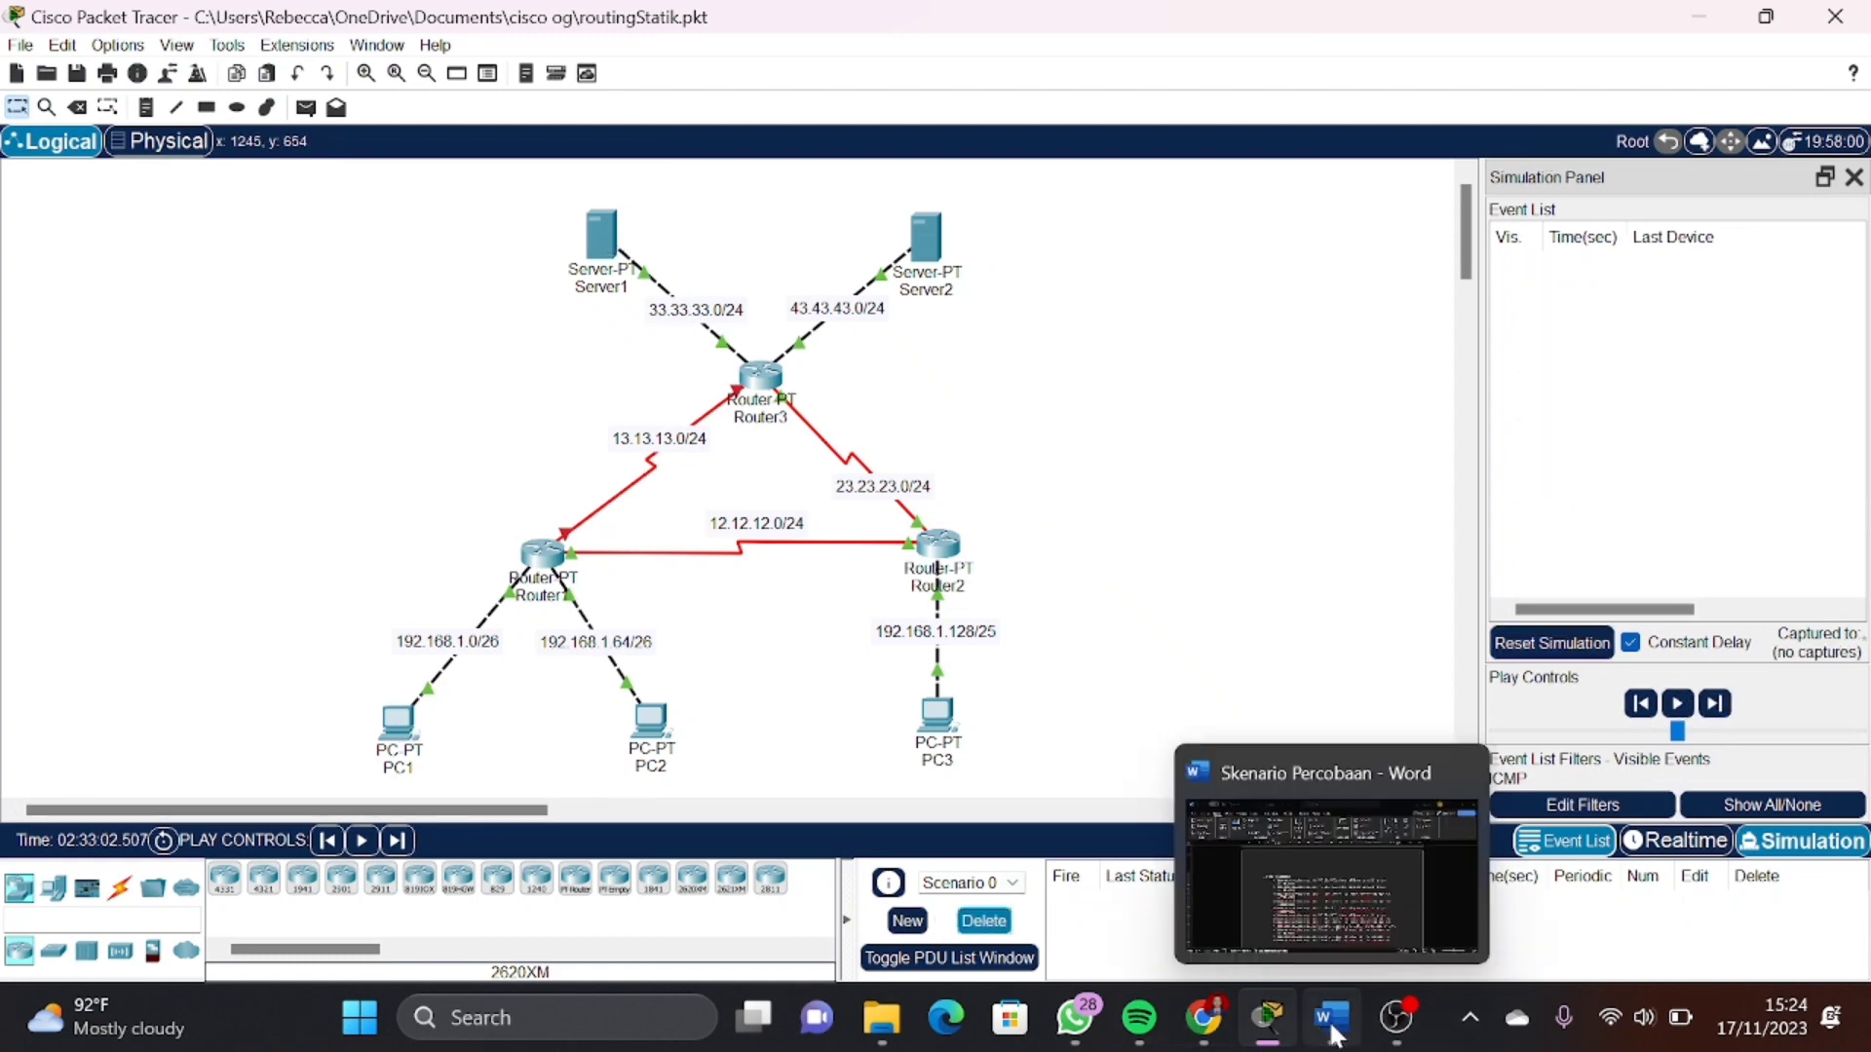
{"action": "left_click", "coordinate": [1674, 840]}
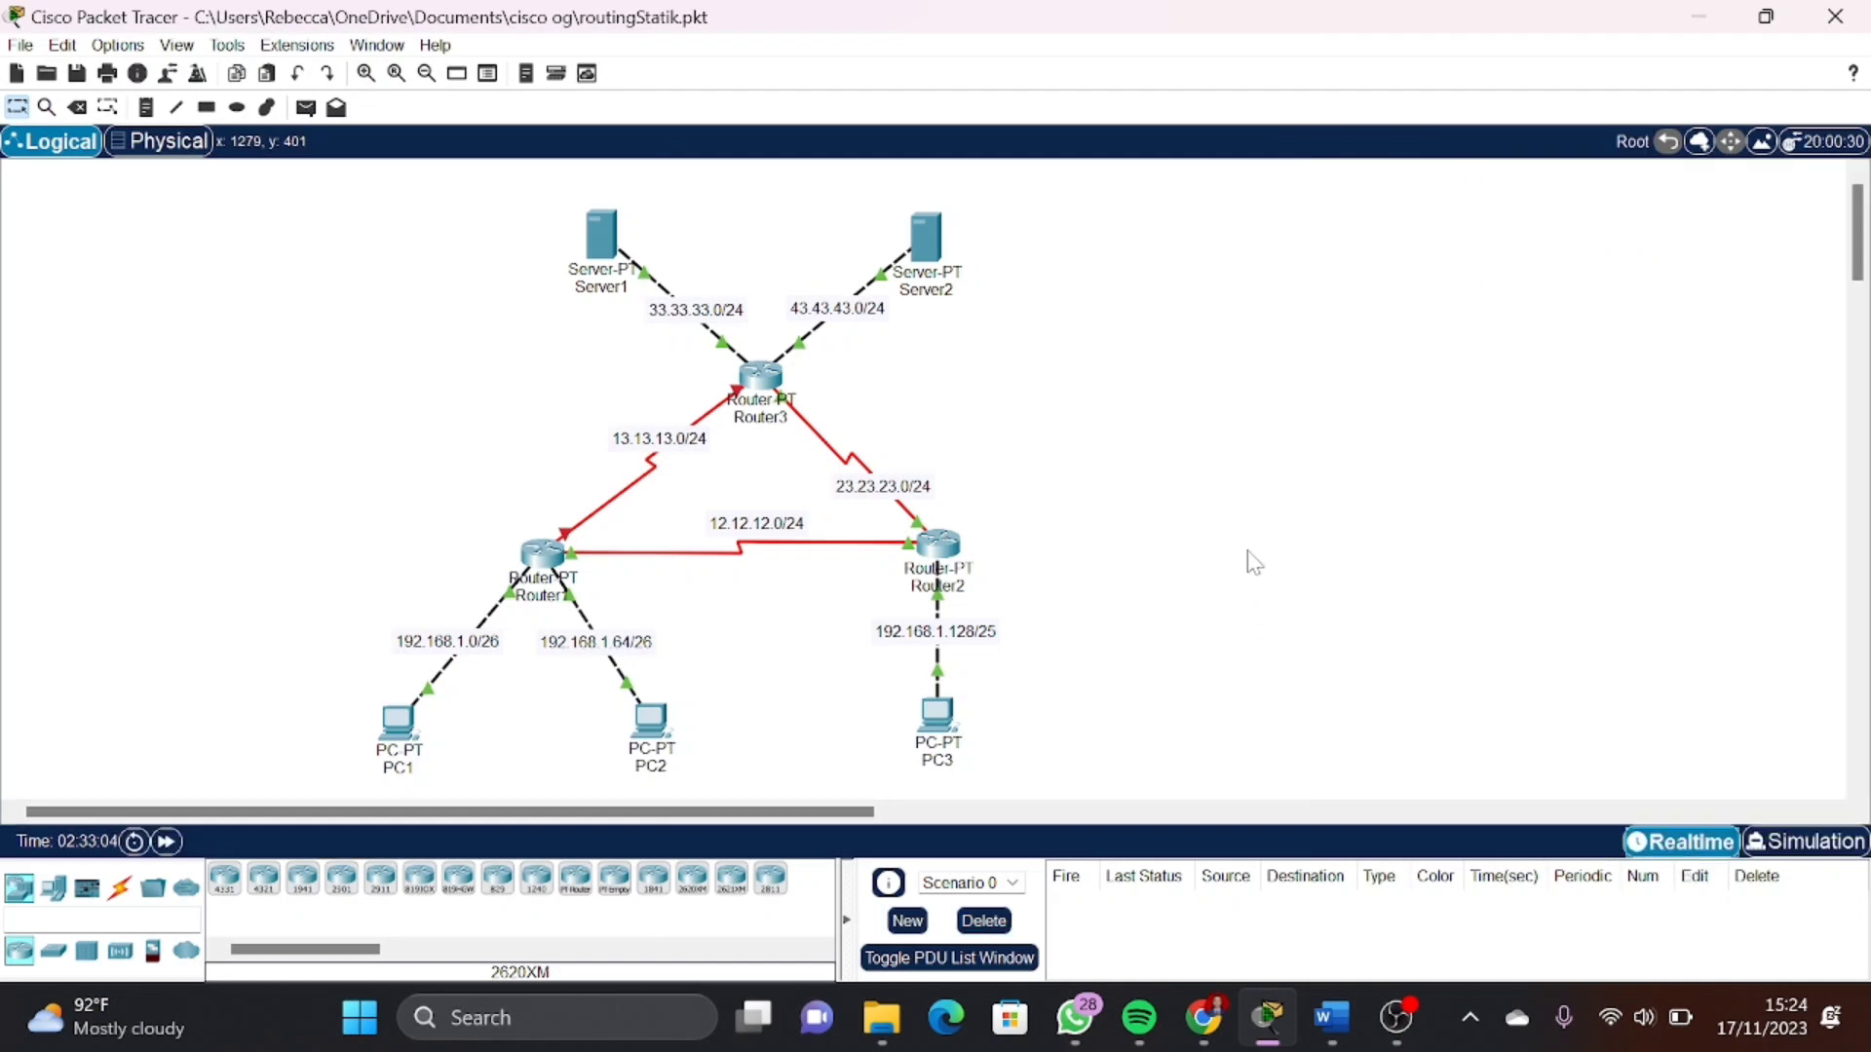